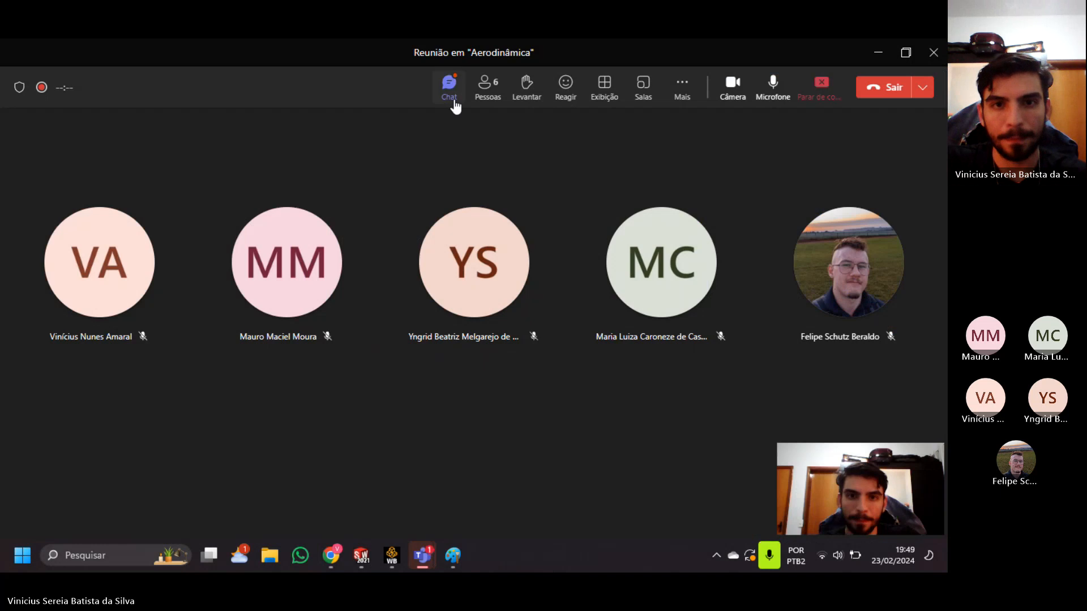
# Check the meeting chat for messages and switch to the Peça1 rocket part in SolidWorks.
pyautogui.click(452, 101)
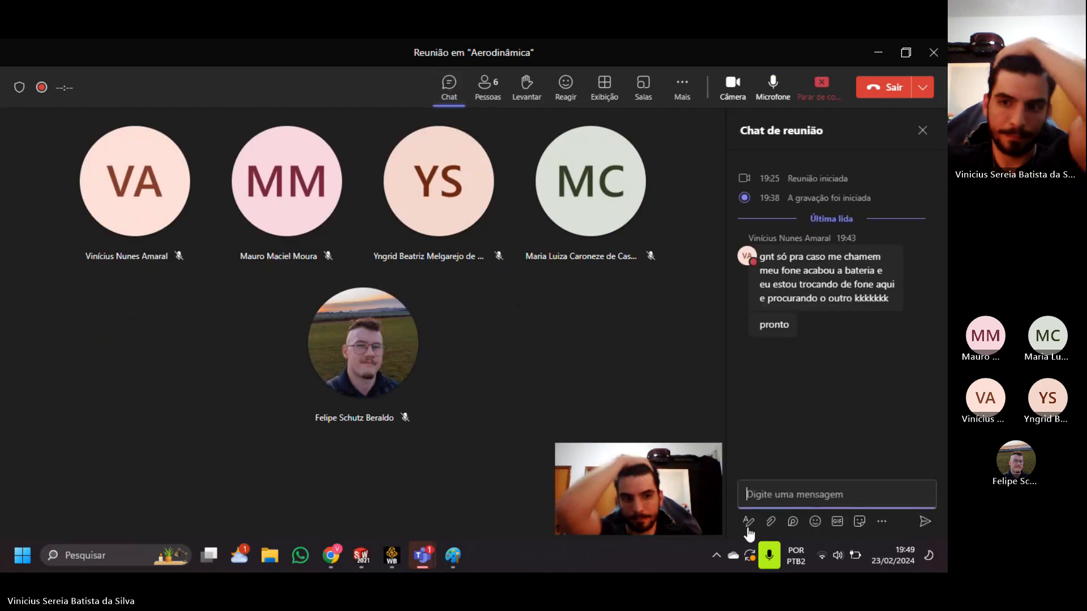
pyautogui.moveTo(395, 555)
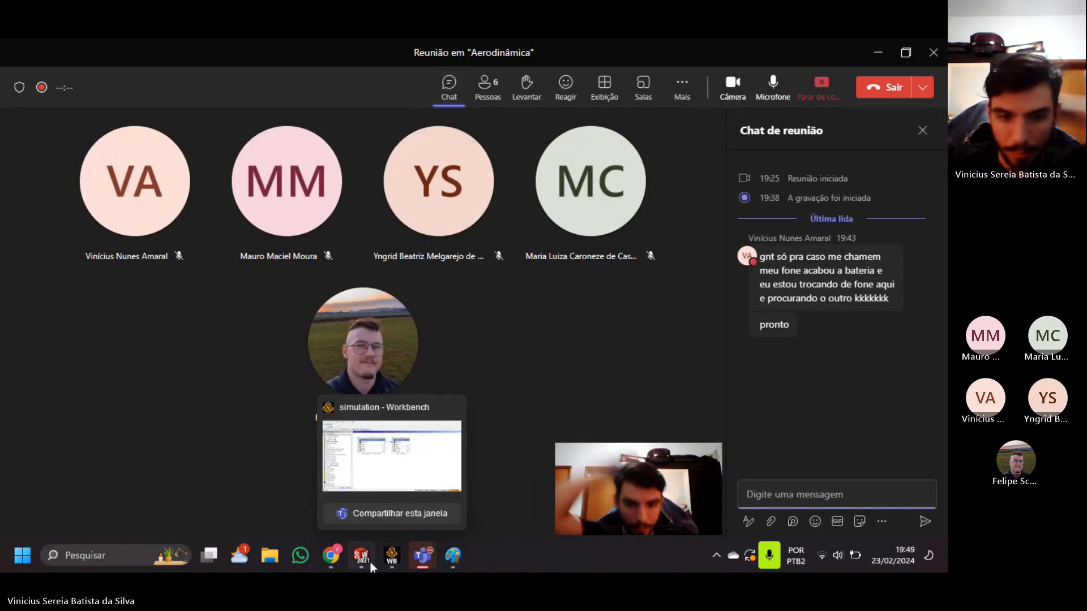
pyautogui.click(335, 491)
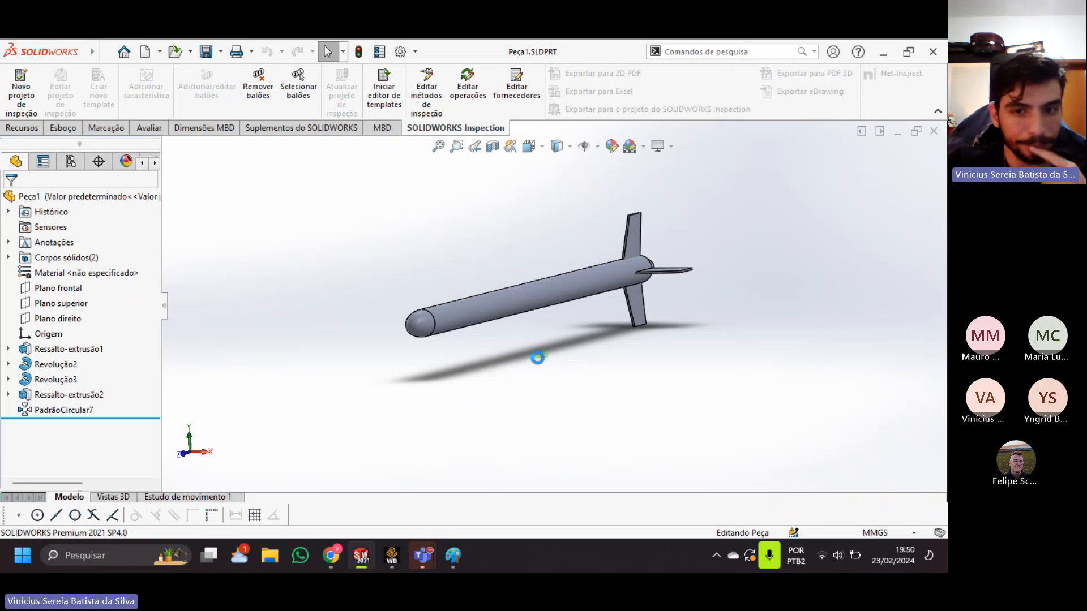
# Examine the complete rocket part from several angles, including the front view, to show its nose, body and four fins.
pyautogui.moveTo(553, 364); pyautogui.dragTo(583, 373, button='middle')
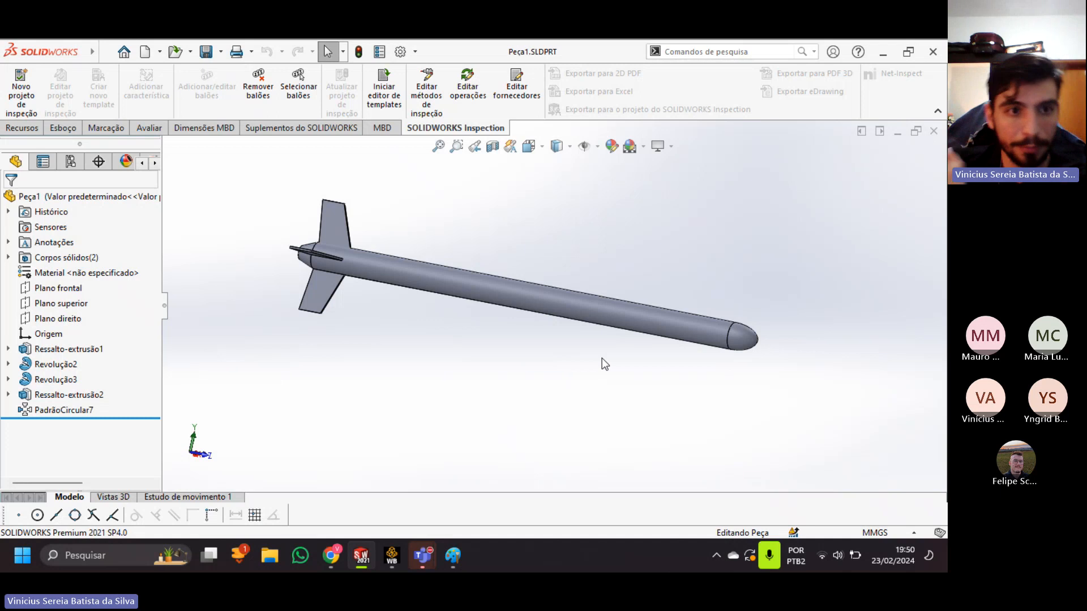
pyautogui.moveTo(549, 328); pyautogui.dragTo(568, 361, button='middle')
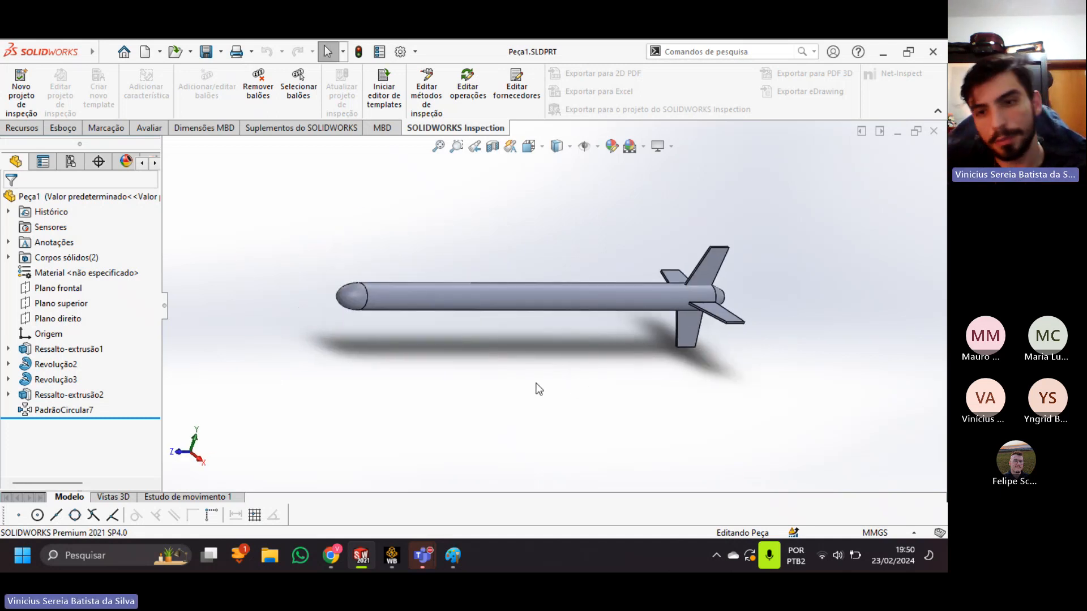
pyautogui.scroll(2, 727, 295)
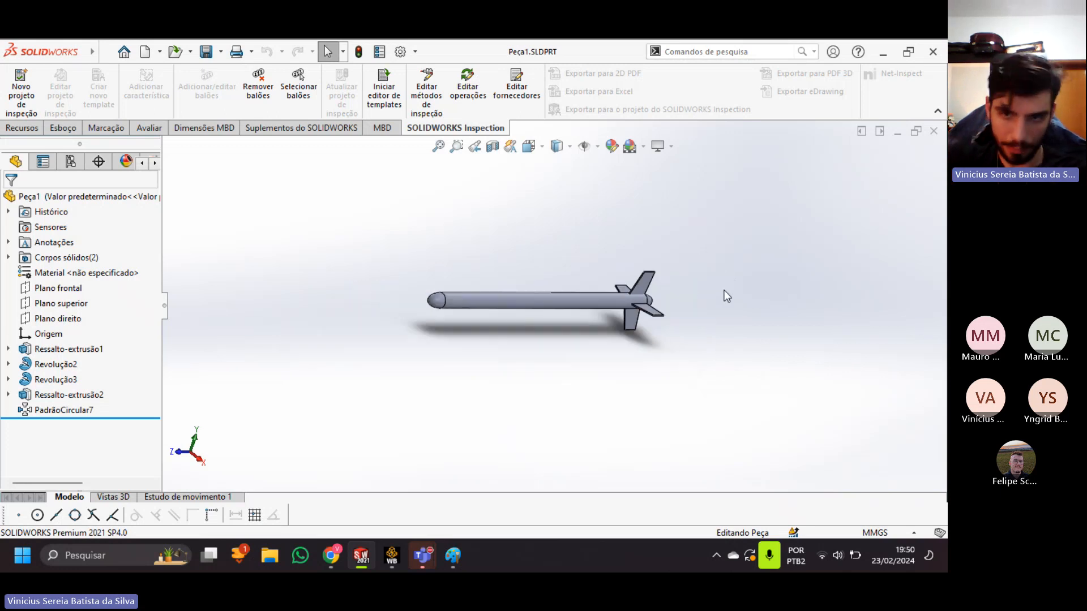
pyautogui.scroll(-4, 727, 296)
pyautogui.scroll(-1, 494, 287)
pyautogui.scroll(5, 494, 287)
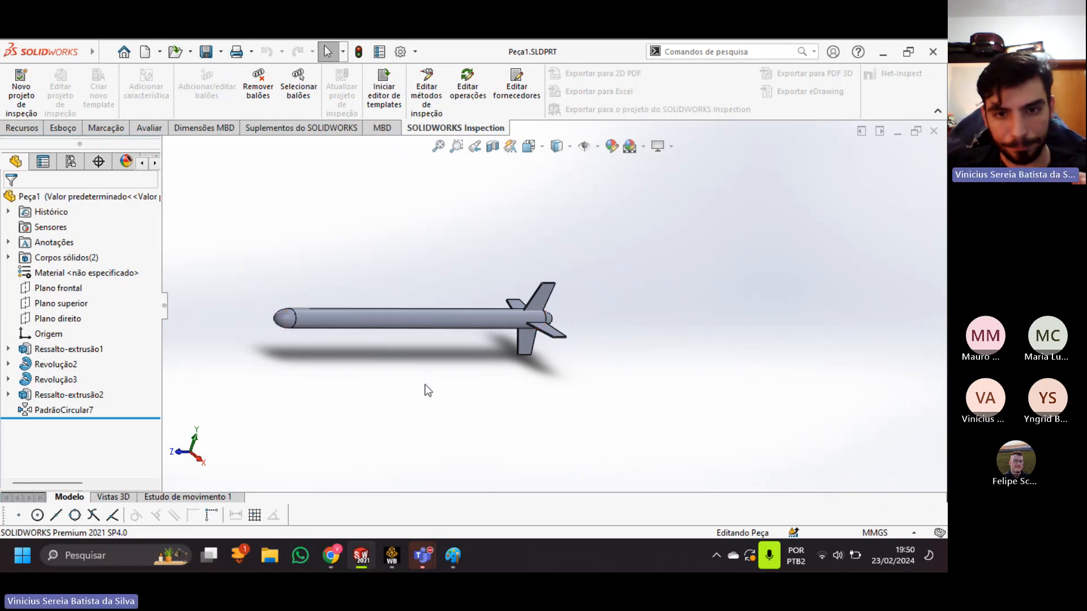
pyautogui.moveTo(402, 388); pyautogui.dragTo(439, 425, button='middle')
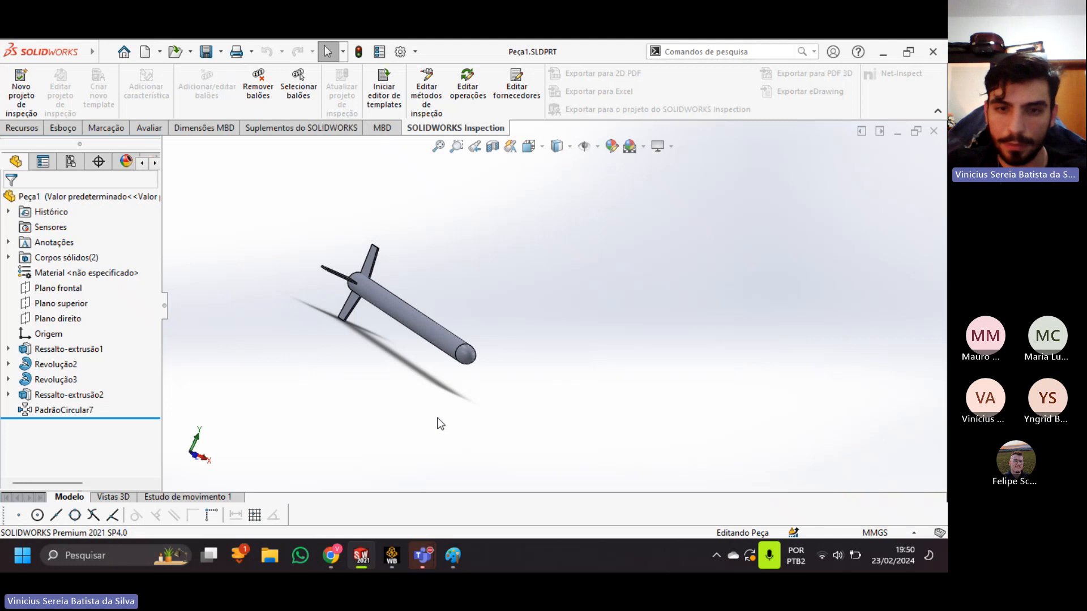
pyautogui.hotkey('ctrl', '1')
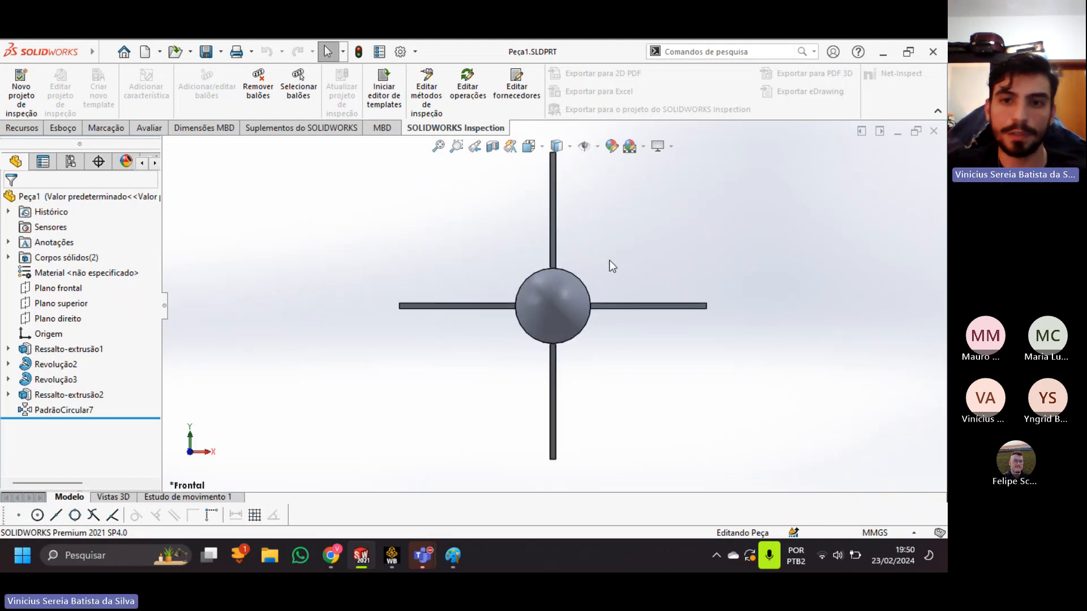
pyautogui.keyDown('ctrl'); pyautogui.moveTo(609, 266); pyautogui.dragTo(597, 271, button='middle'); pyautogui.keyUp('ctrl')
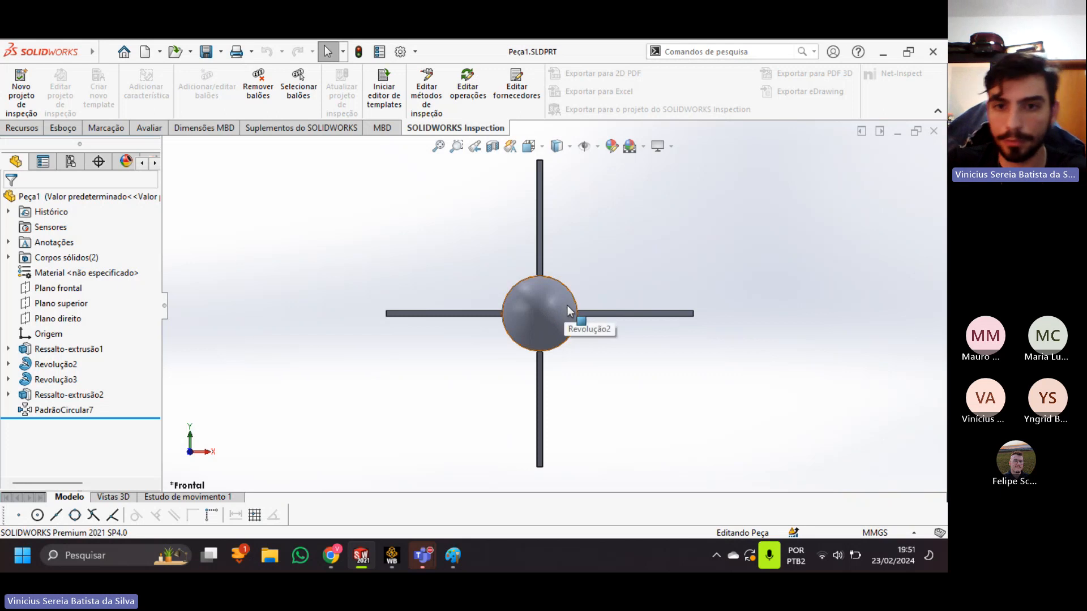
pyautogui.moveTo(604, 277)
pyautogui.mouseDown(button='middle')
pyautogui.moveTo(620, 286)
pyautogui.moveTo(612, 280)
pyautogui.mouseUp(button='middle')
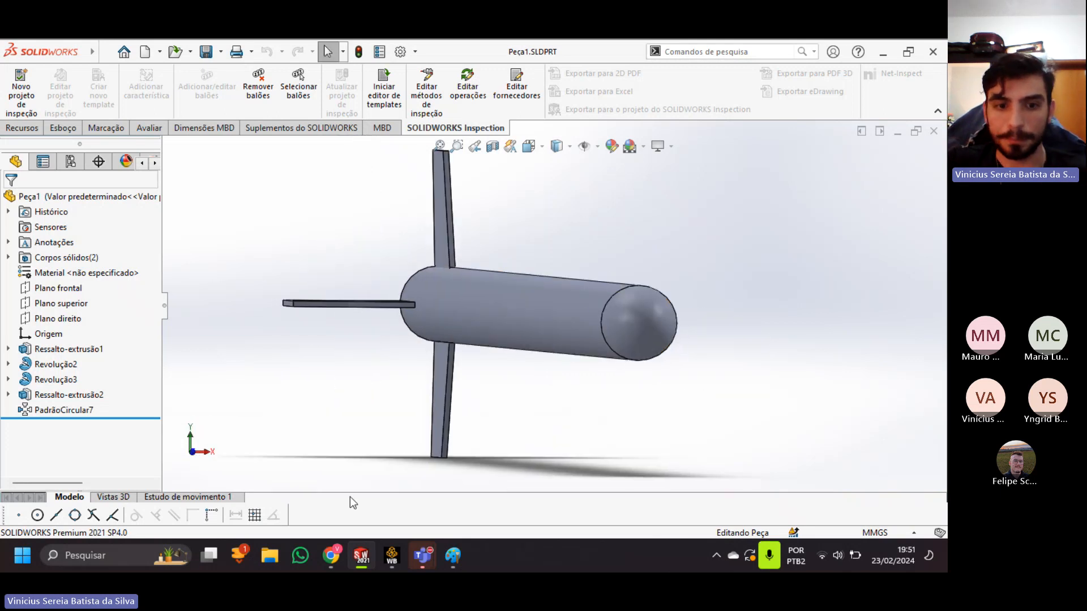
# Switch to the foguete completo v1 assembly and examine the cut rocket section with its single fin from several angles.
pyautogui.moveTo(365, 563)
pyautogui.click(382, 489)
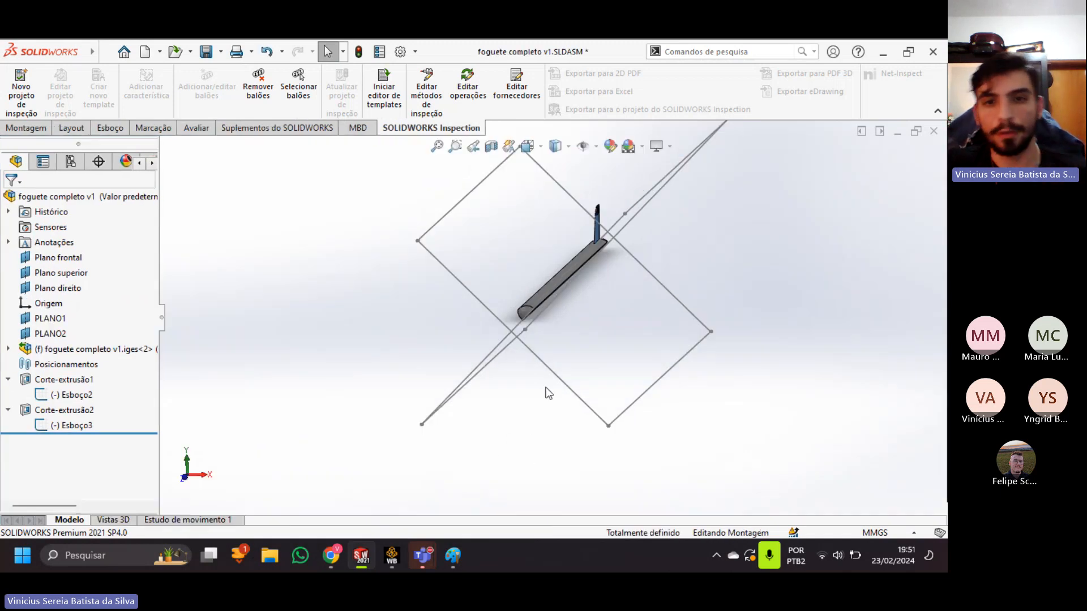
pyautogui.keyDown('ctrl'); pyautogui.moveTo(533, 350); pyautogui.dragTo(490, 384, button='middle'); pyautogui.keyUp('ctrl')
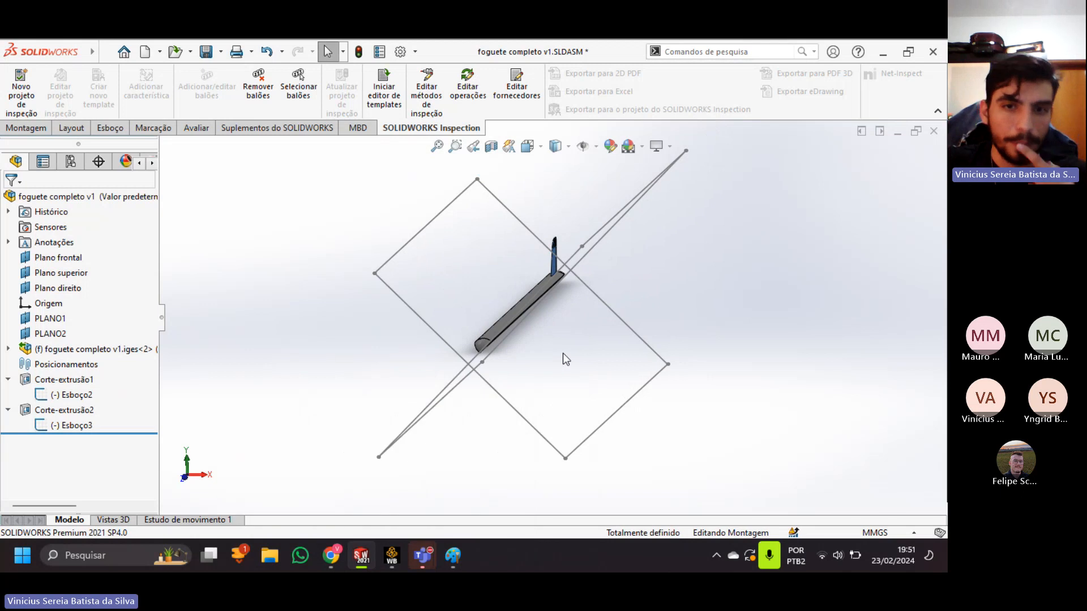
pyautogui.moveTo(548, 404); pyautogui.dragTo(570, 371, button='middle')
pyautogui.scroll(-2, 560, 308)
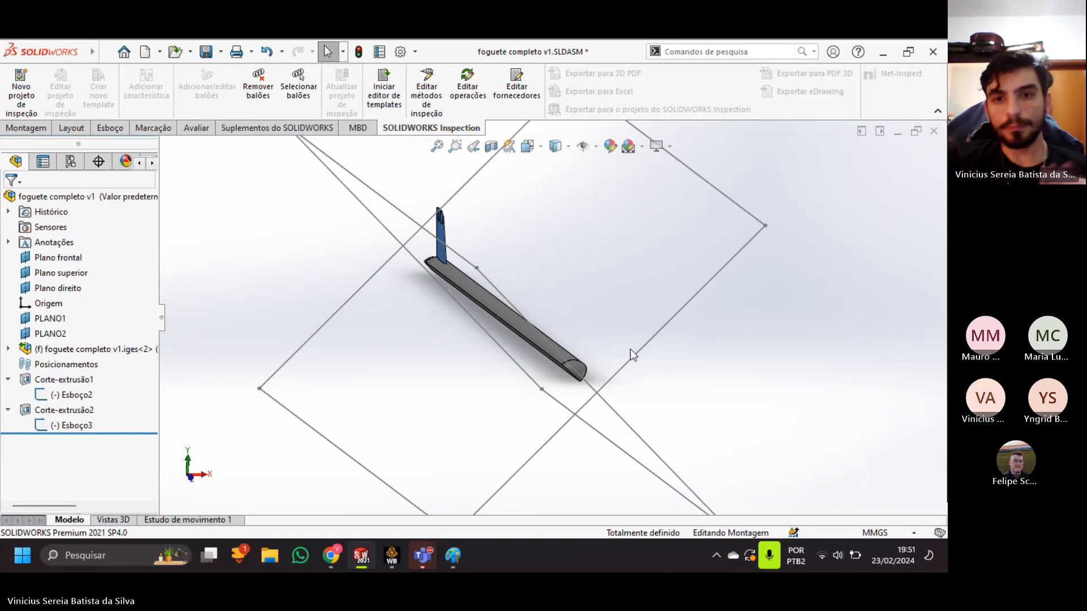
pyautogui.moveTo(621, 403); pyautogui.dragTo(611, 388, button='middle')
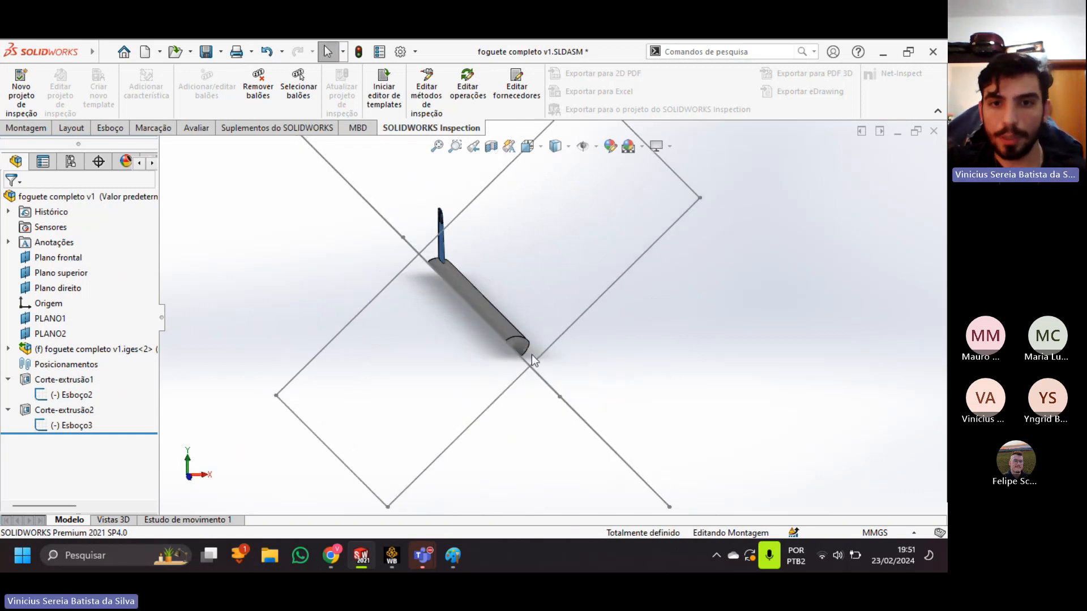
pyautogui.moveTo(587, 338); pyautogui.dragTo(566, 347, button='middle')
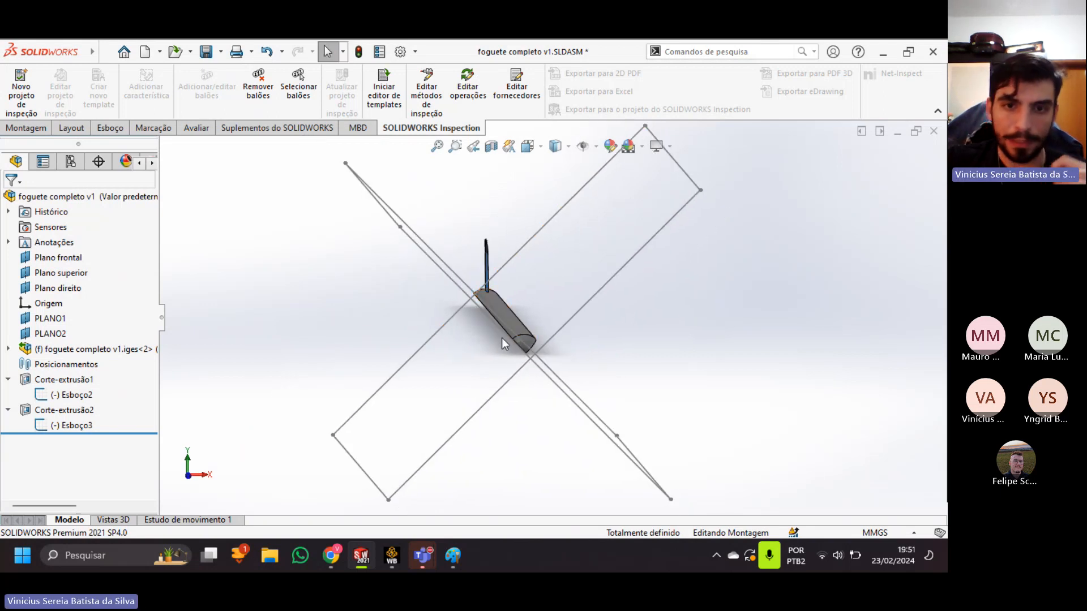
pyautogui.scroll(-2, 502, 338)
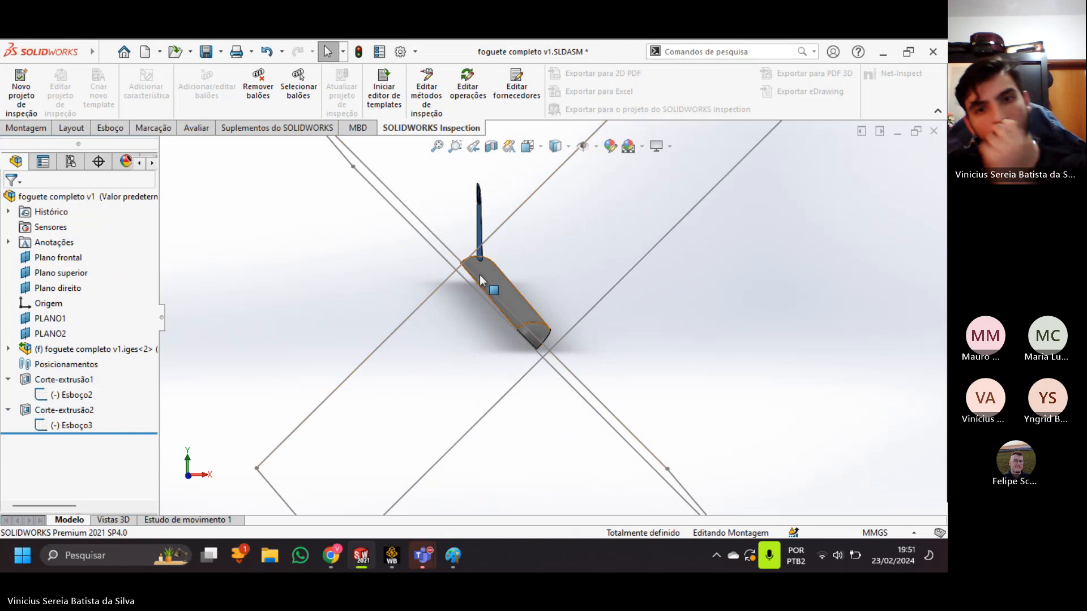
pyautogui.keyDown('ctrl'); pyautogui.moveTo(550, 354); pyautogui.dragTo(515, 321, button='middle'); pyautogui.keyUp('ctrl')
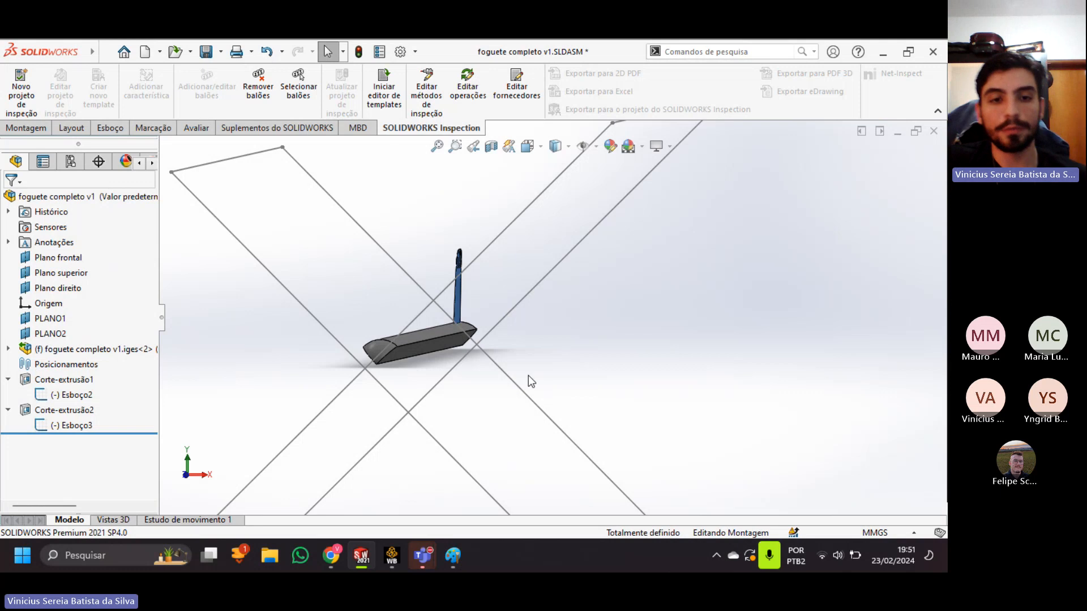
pyautogui.moveTo(495, 324); pyautogui.dragTo(498, 316, button='middle')
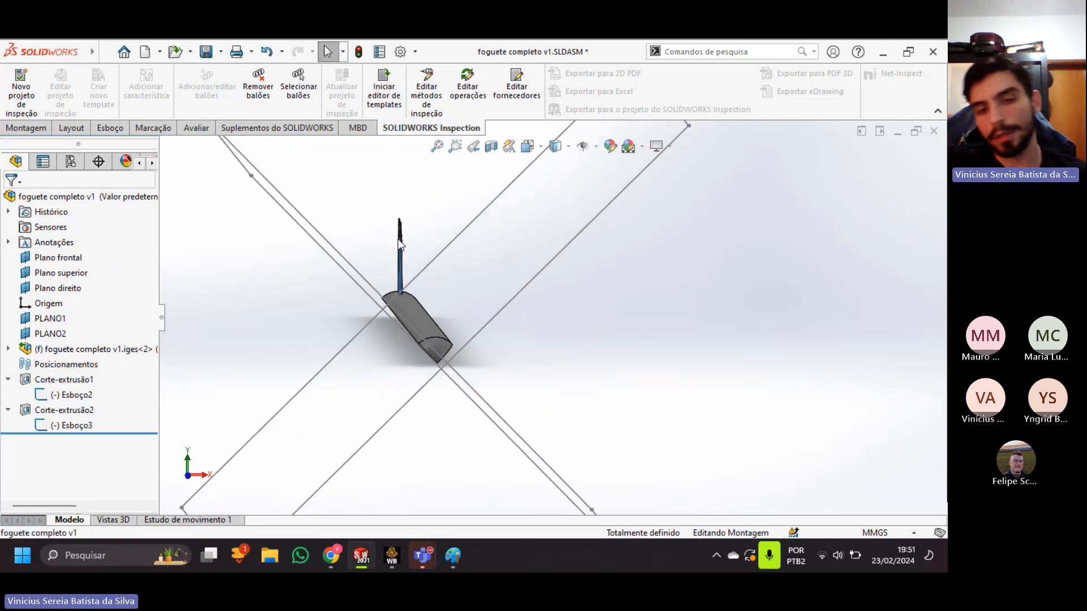
pyautogui.moveTo(454, 352); pyautogui.dragTo(587, 374, button='middle')
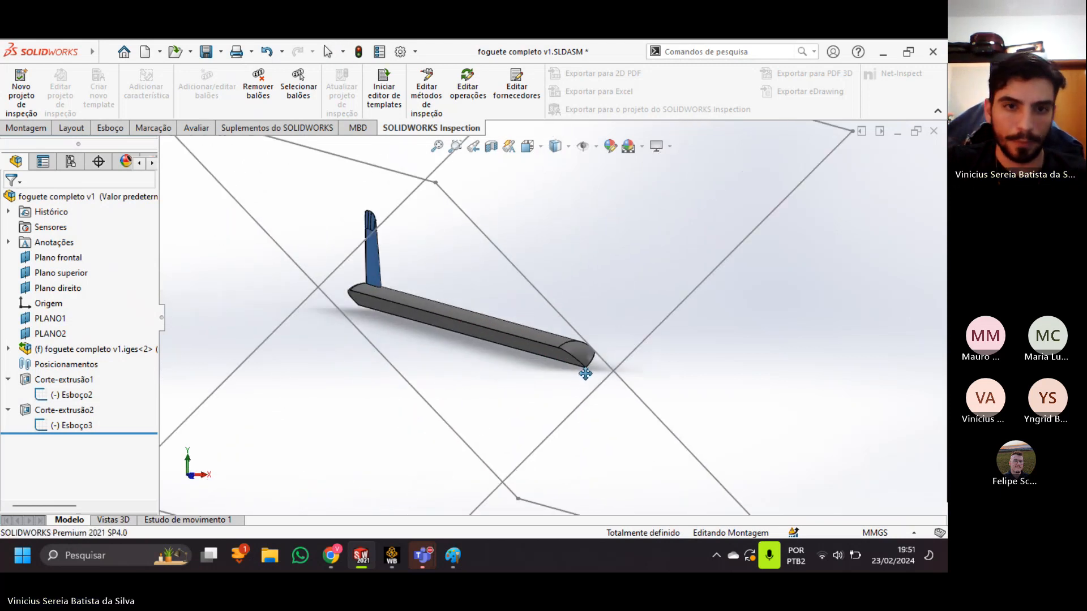
pyautogui.keyDown('ctrl'); pyautogui.moveTo(444, 363); pyautogui.dragTo(531, 396, button='middle'); pyautogui.keyUp('ctrl')
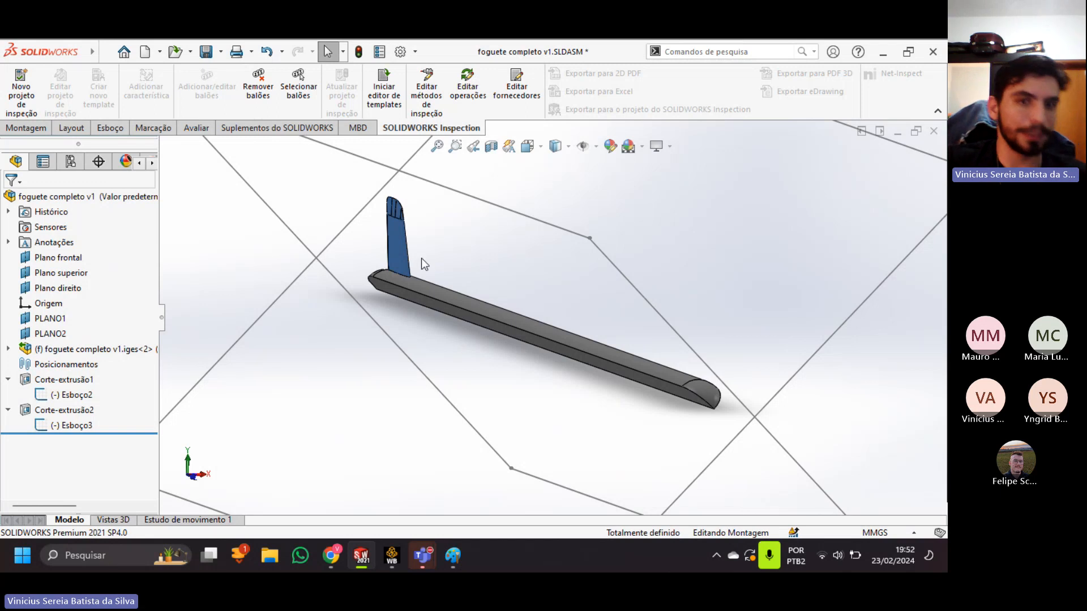
# Inspect up close where the blue fin meets the rocket body in the cut assembly.
pyautogui.scroll(-10, 402, 233)
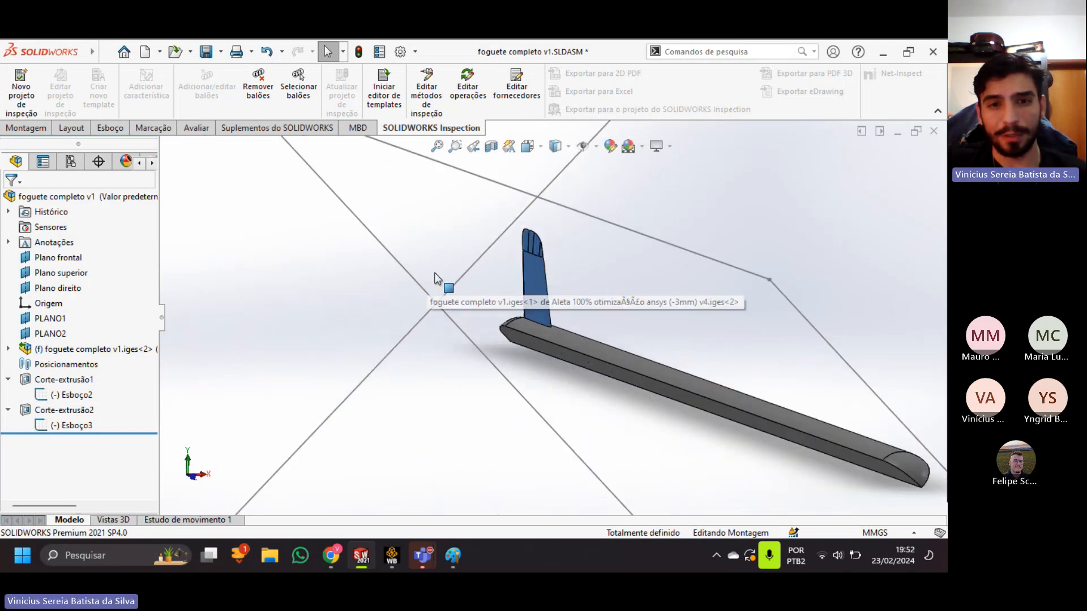
pyautogui.scroll(10, 541, 317)
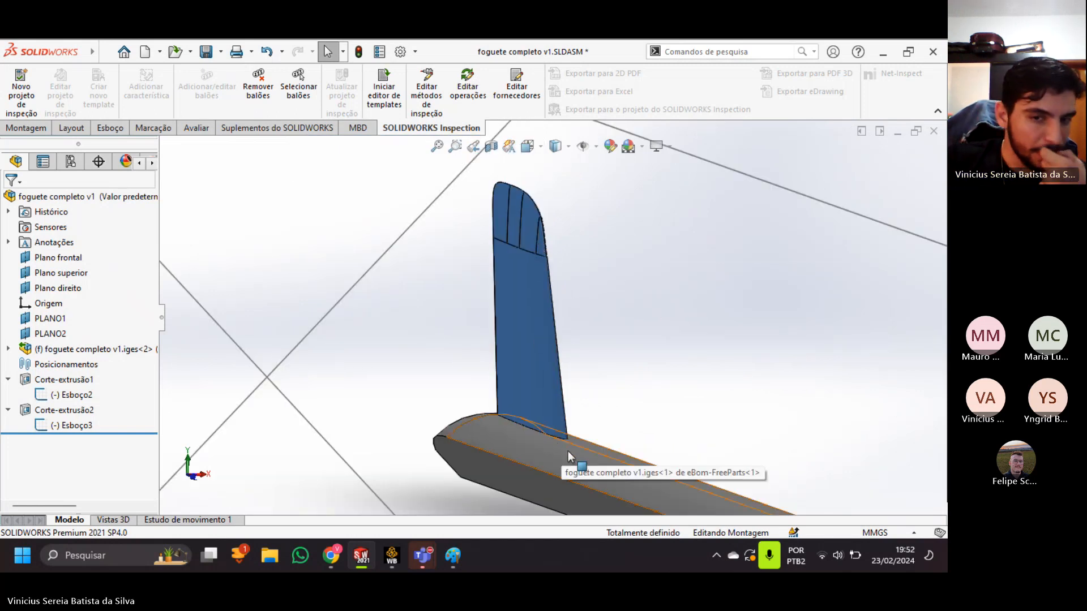
pyautogui.scroll(5, 552, 431)
pyautogui.scroll(-8, 545, 374)
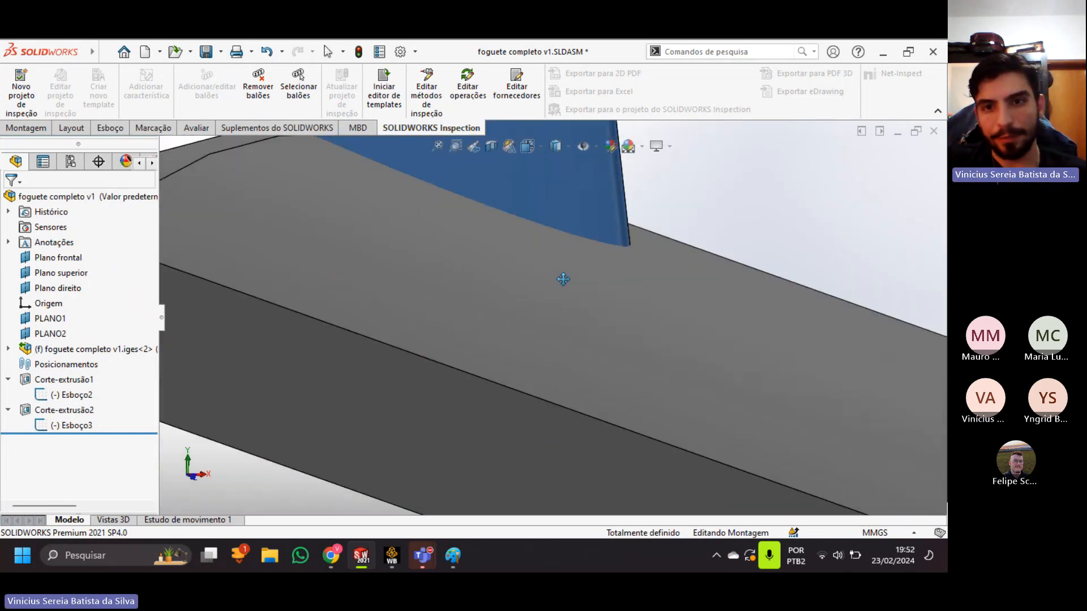
pyautogui.scroll(8, 622, 297)
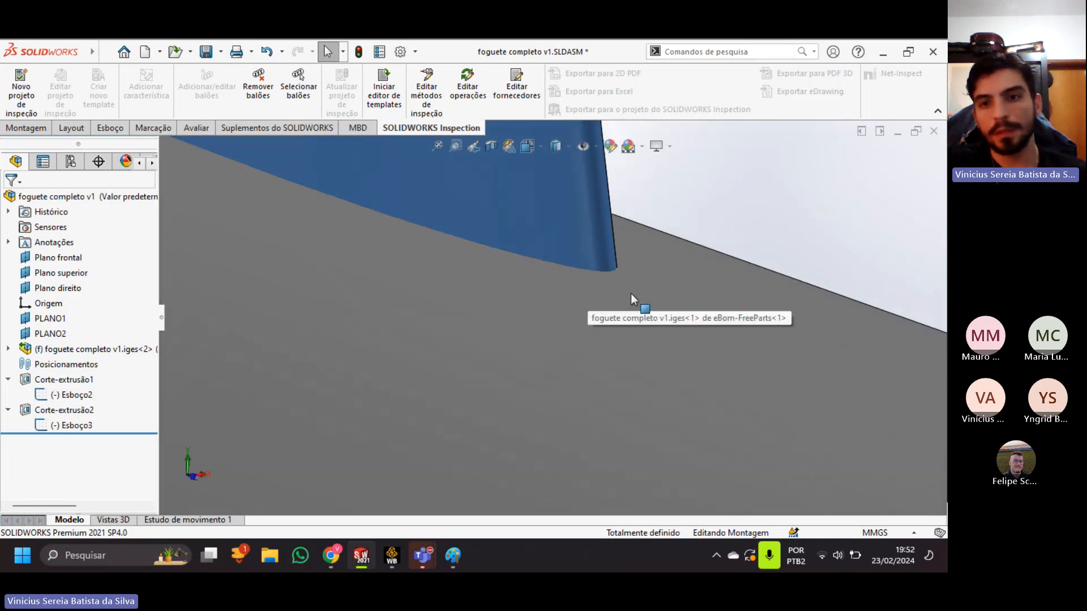
pyautogui.scroll(5, 620, 335)
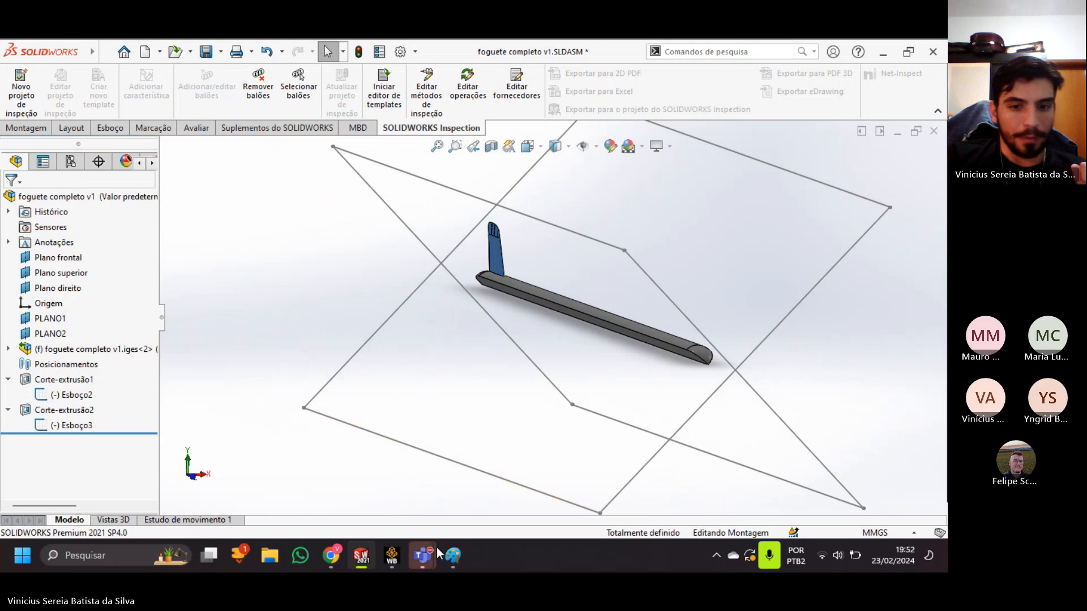
# Switch to the Canva presentation in Chrome and show the slide "2º Passo – Preparar Geometria" in full screen.
pyautogui.moveTo(422, 555)
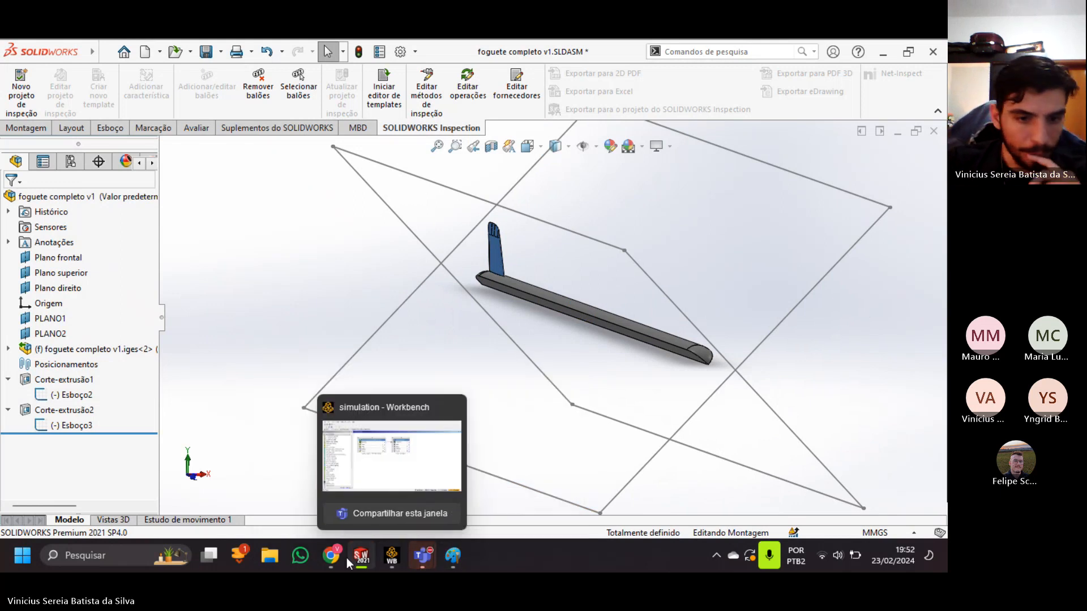
pyautogui.click(332, 559)
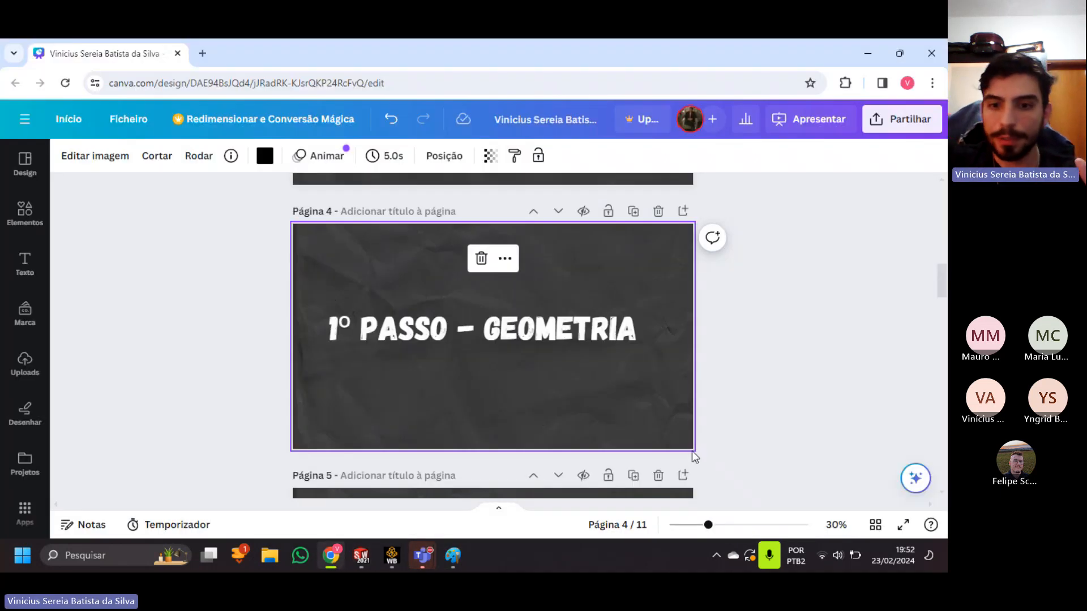
pyautogui.scroll(-1, 633, 373)
pyautogui.scroll(3, 634, 375)
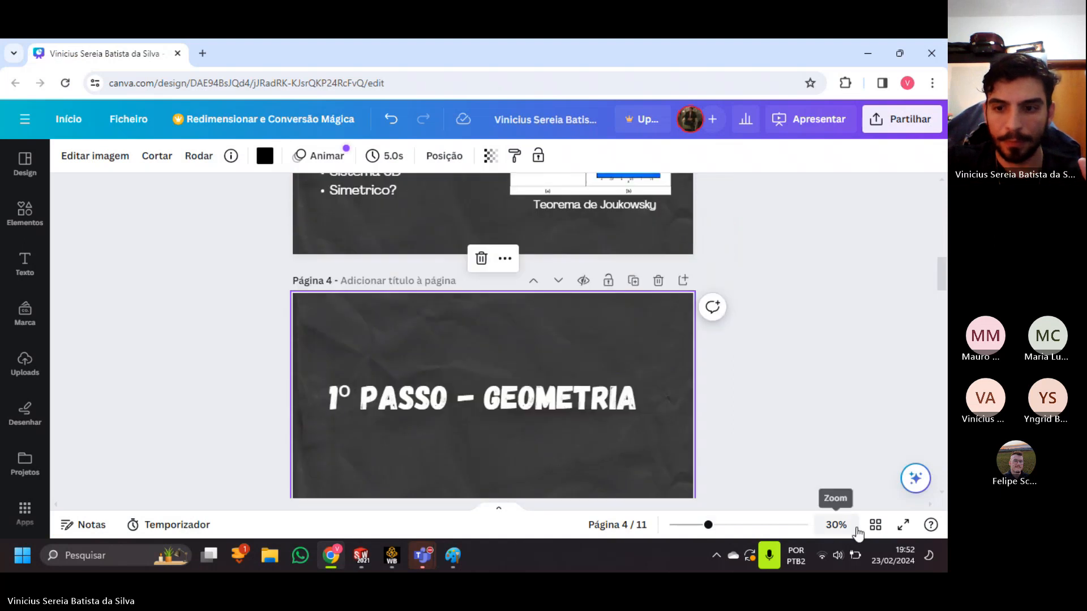
pyautogui.click(904, 525)
pyautogui.press('Right')
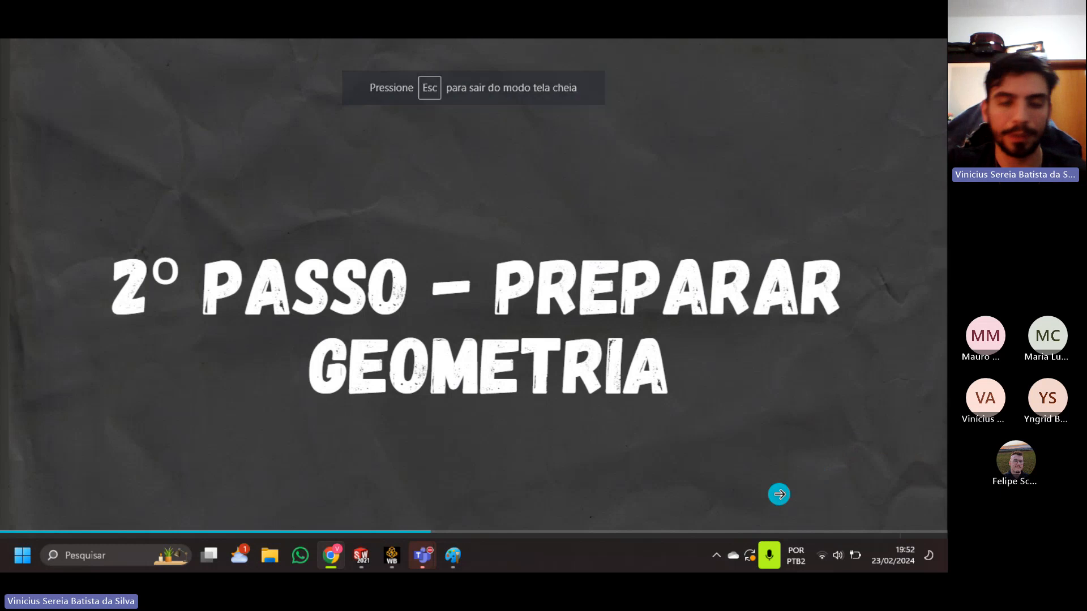
pyautogui.press('Escape')
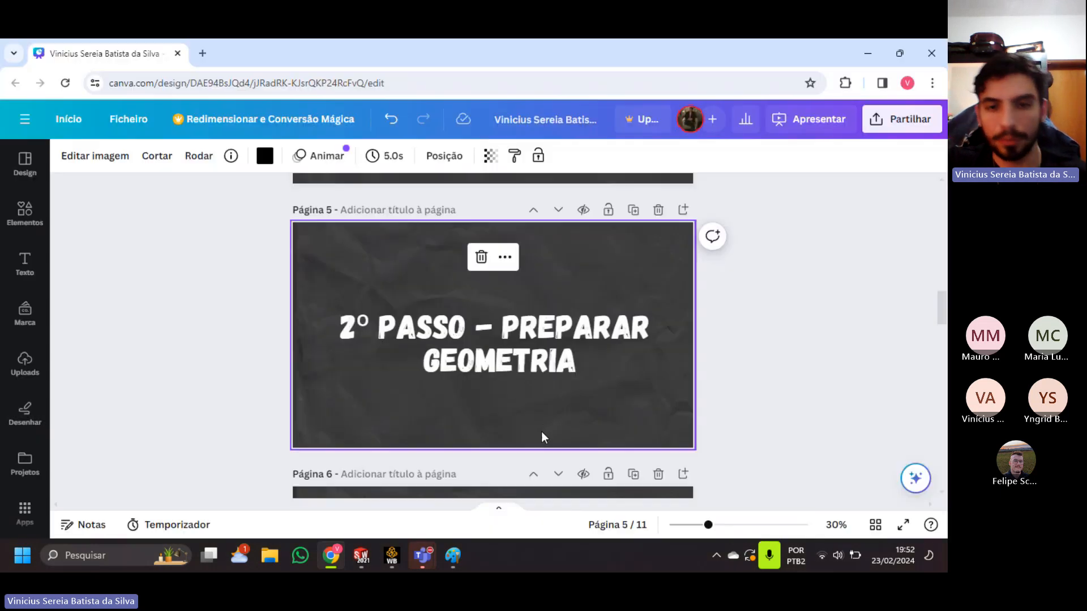
# Return briefly to the rocket assembly, then switch to Workbench and add a Fluid Flow (Fluent) system below the existing systems in the Project Schematic.
pyautogui.moveTo(365, 560)
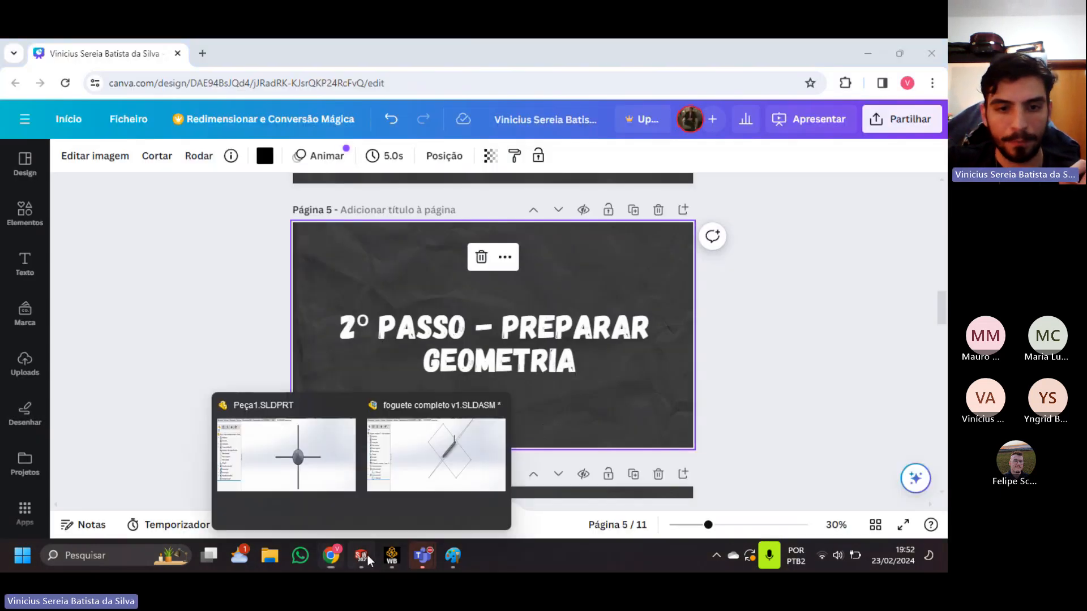
pyautogui.click(421, 471)
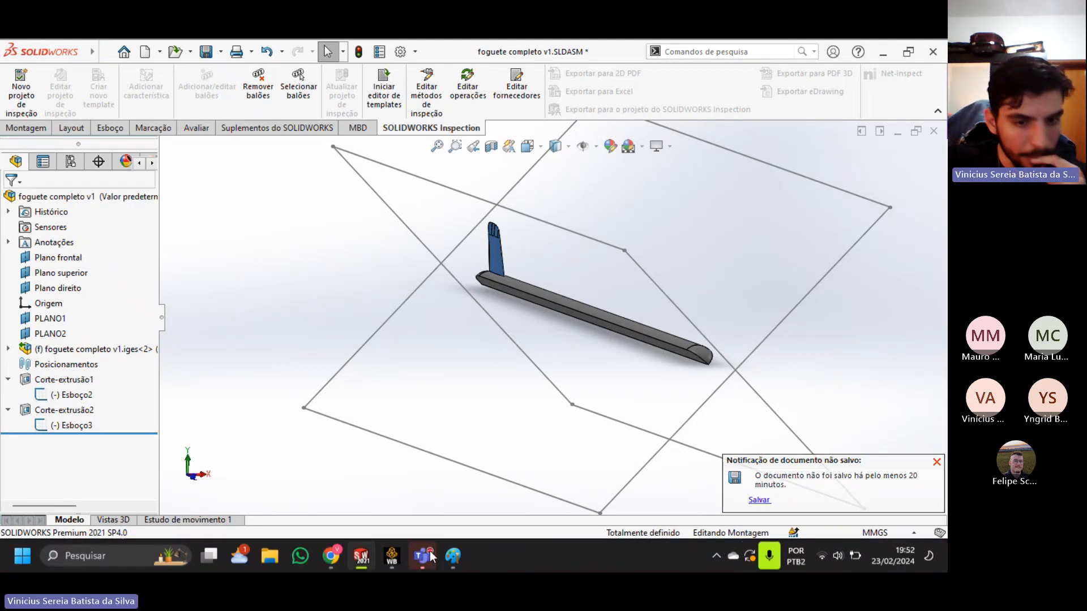
pyautogui.click(390, 556)
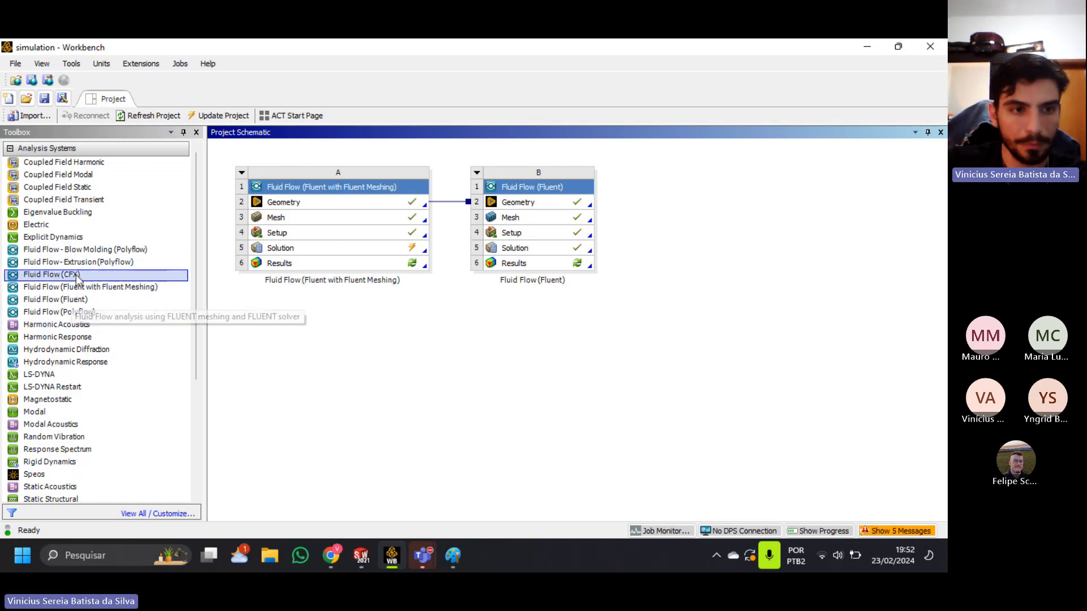
pyautogui.moveTo(73, 300); pyautogui.dragTo(357, 299)
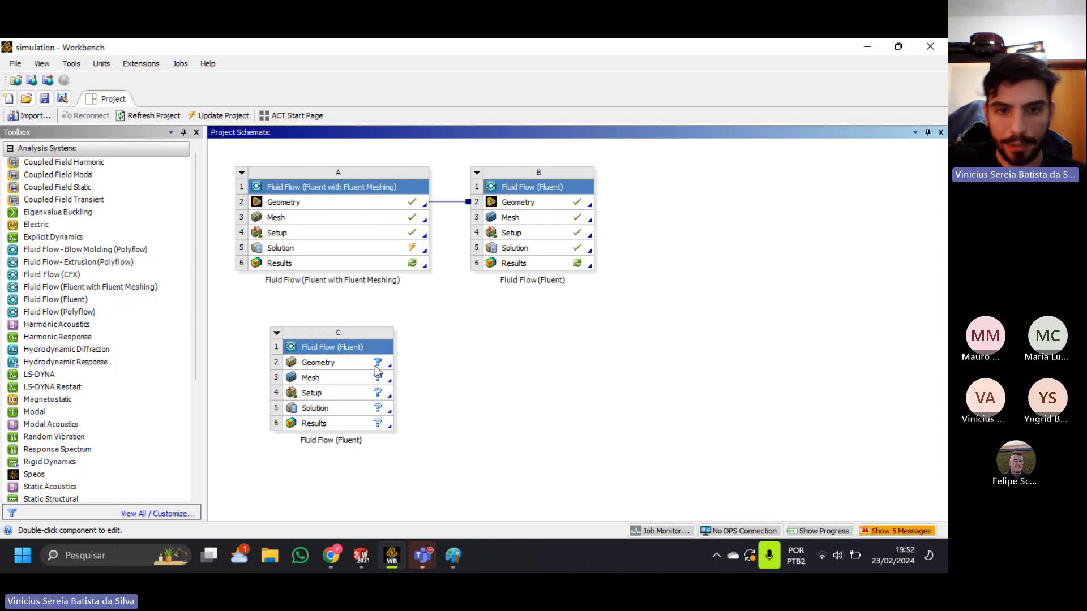
pyautogui.click(376, 366)
pyautogui.rightClick(376, 365)
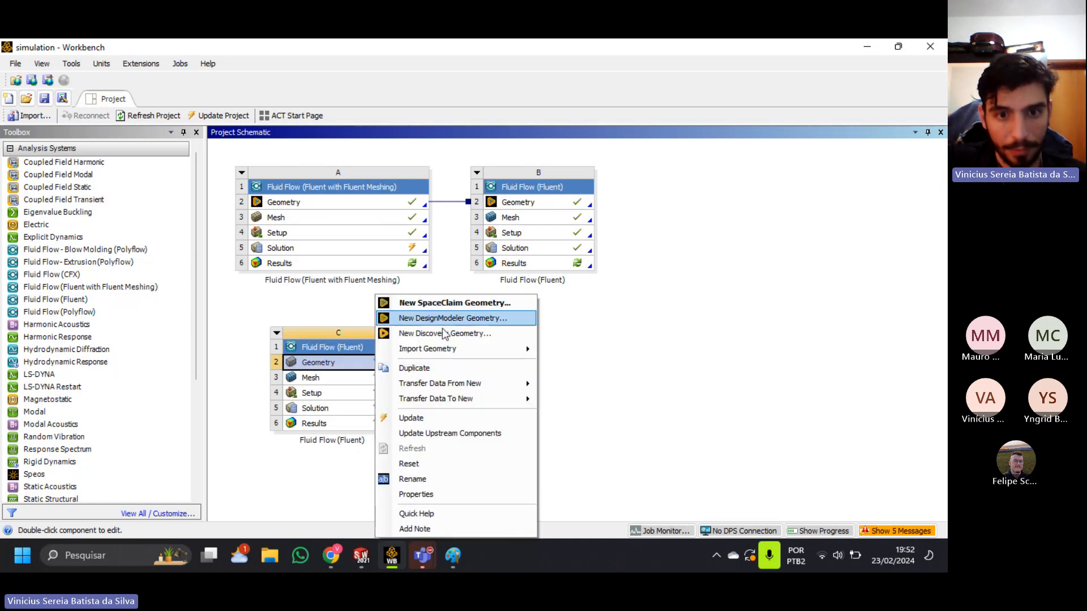
pyautogui.moveTo(450, 352)
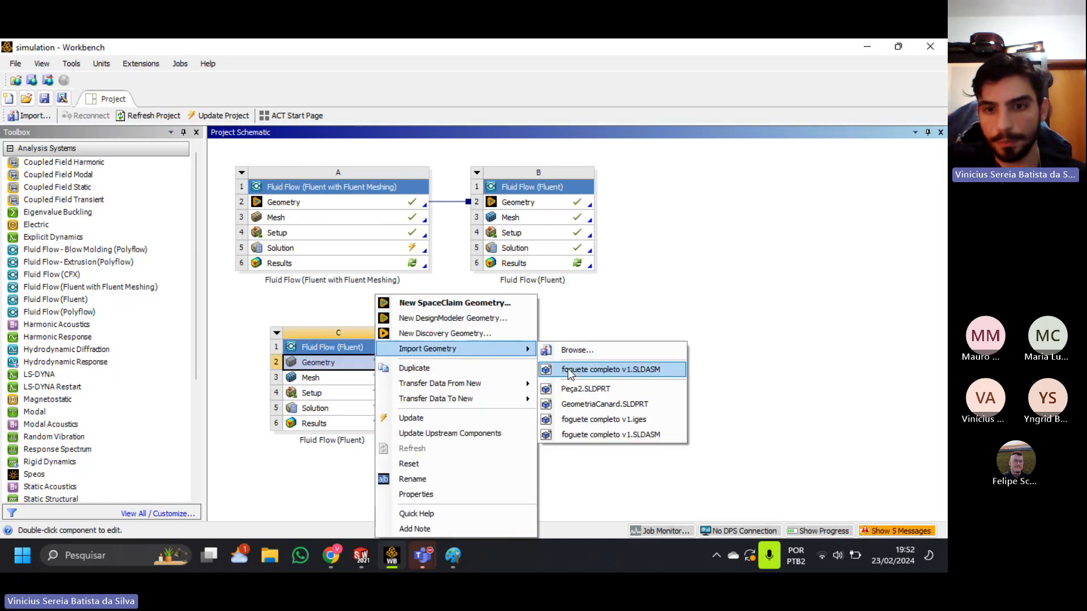
pyautogui.click(612, 329)
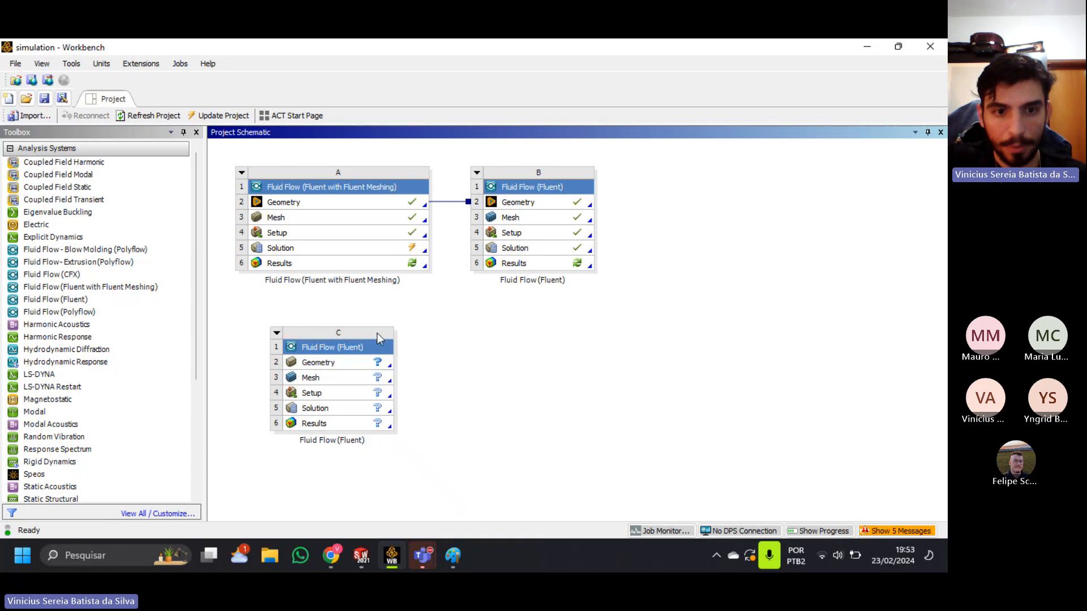
# Delete the unlinked Fluid Flow (Fluent) system C from the Project Schematic.
pyautogui.click(277, 334)
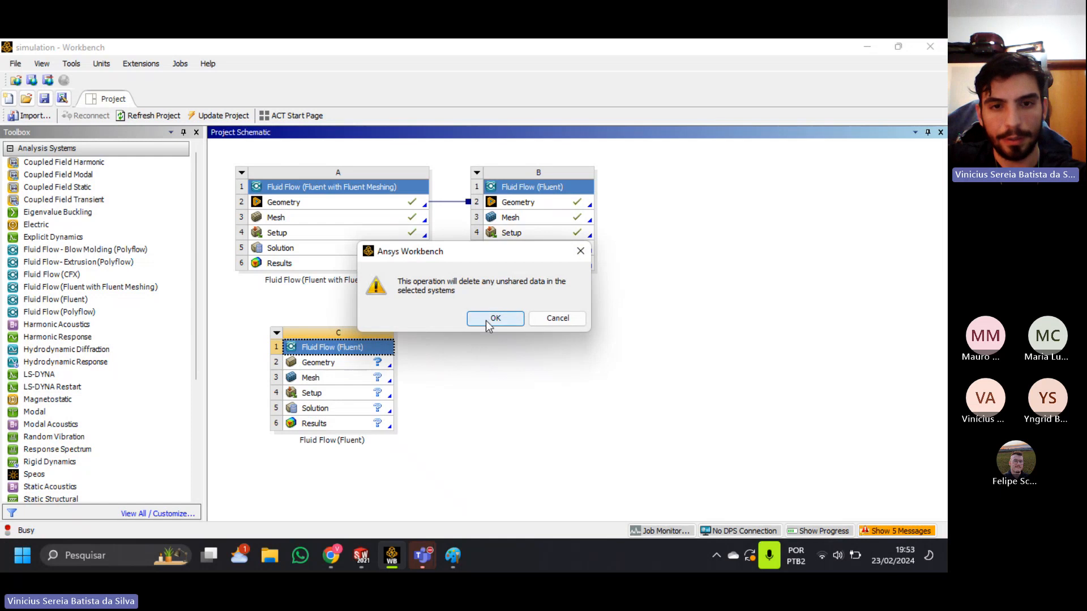
pyautogui.click(488, 319)
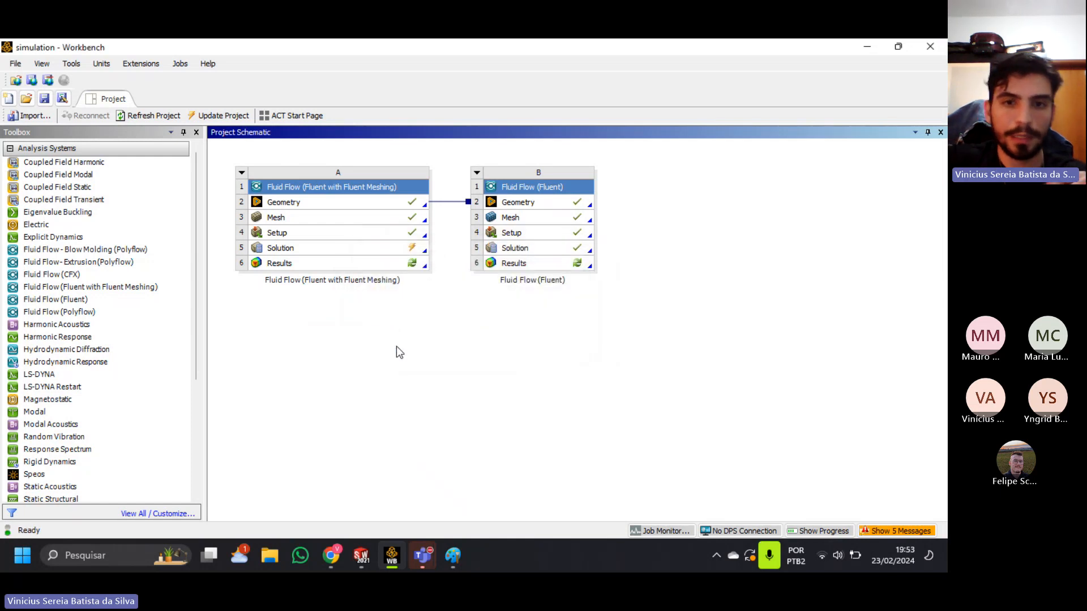
# Open the Geometry of the Fluid Flow (Fluent with Fluent Meshing) system A in SpaceClaim.
pyautogui.click(578, 208)
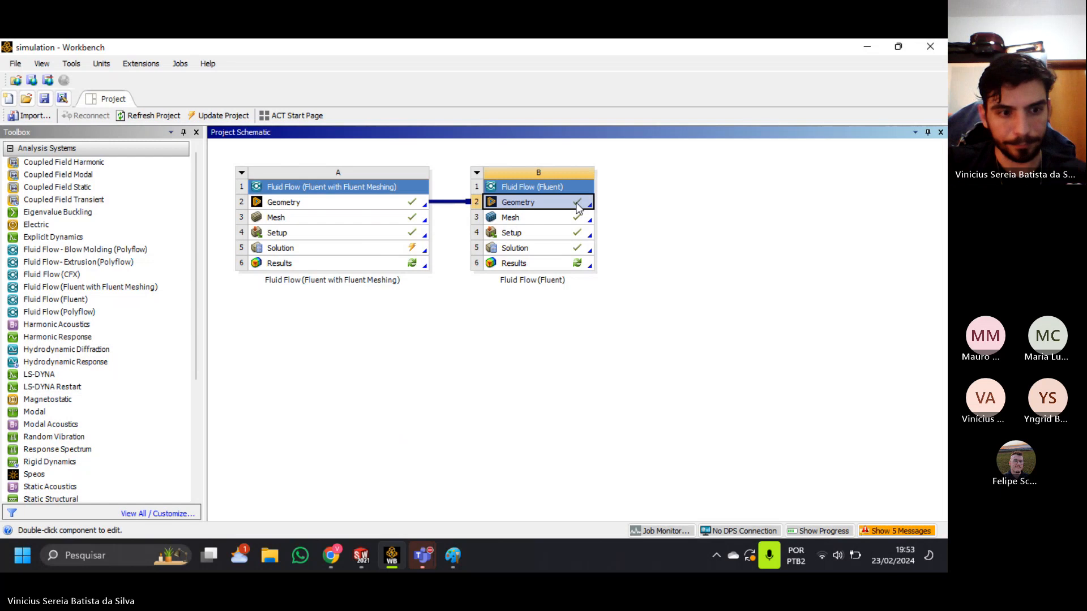
pyautogui.rightClick(571, 211)
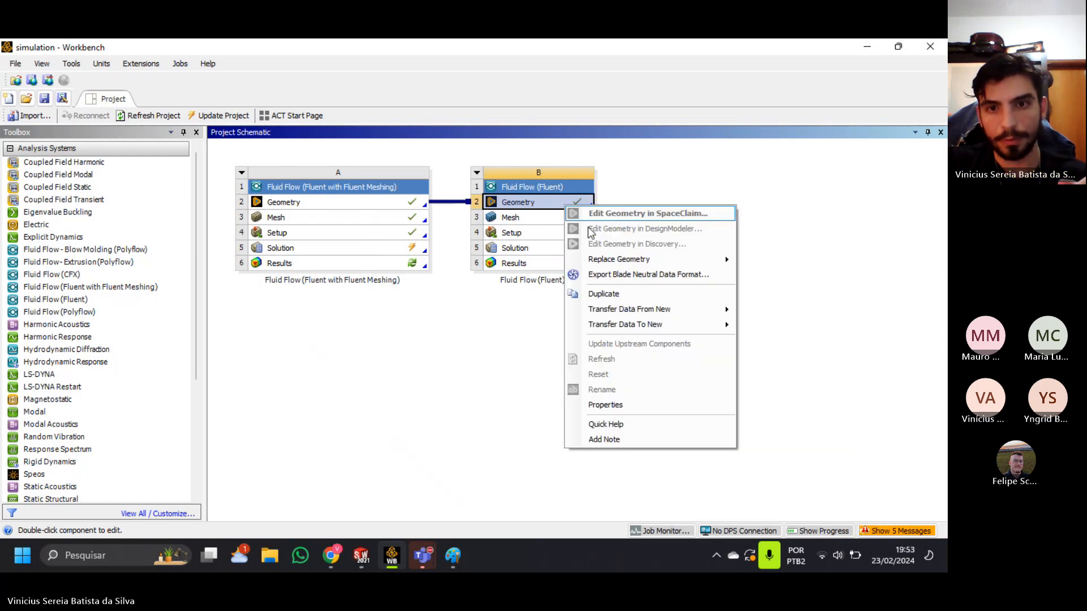
pyautogui.click(506, 312)
pyautogui.doubleClick(383, 201)
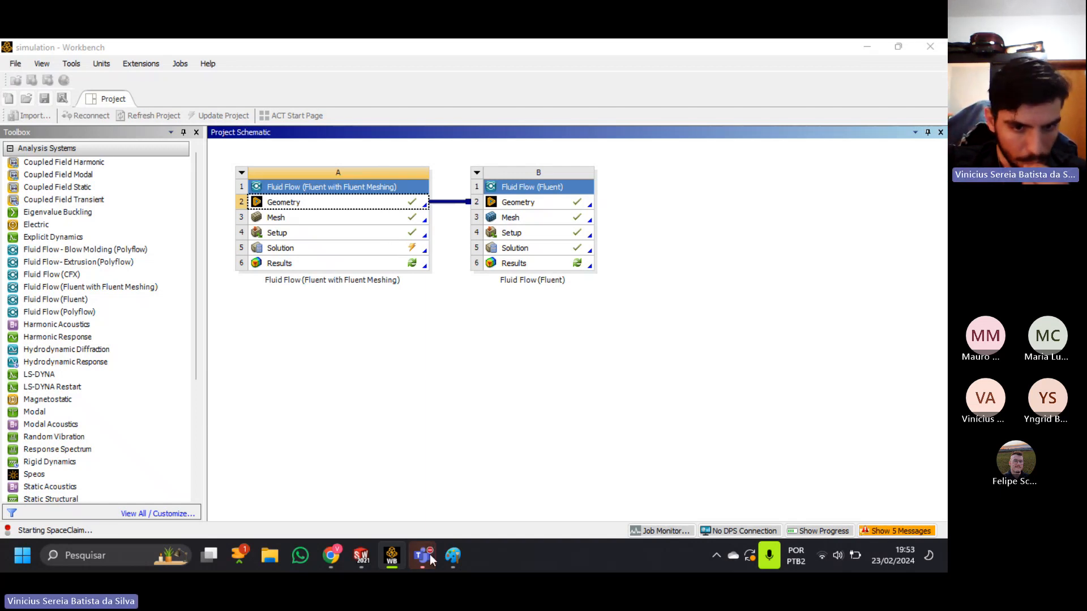
# Close the foguete completo v1 assembly in SOLIDWORKS without saving its changes, and exit SOLIDWORKS.
pyautogui.moveTo(361, 556)
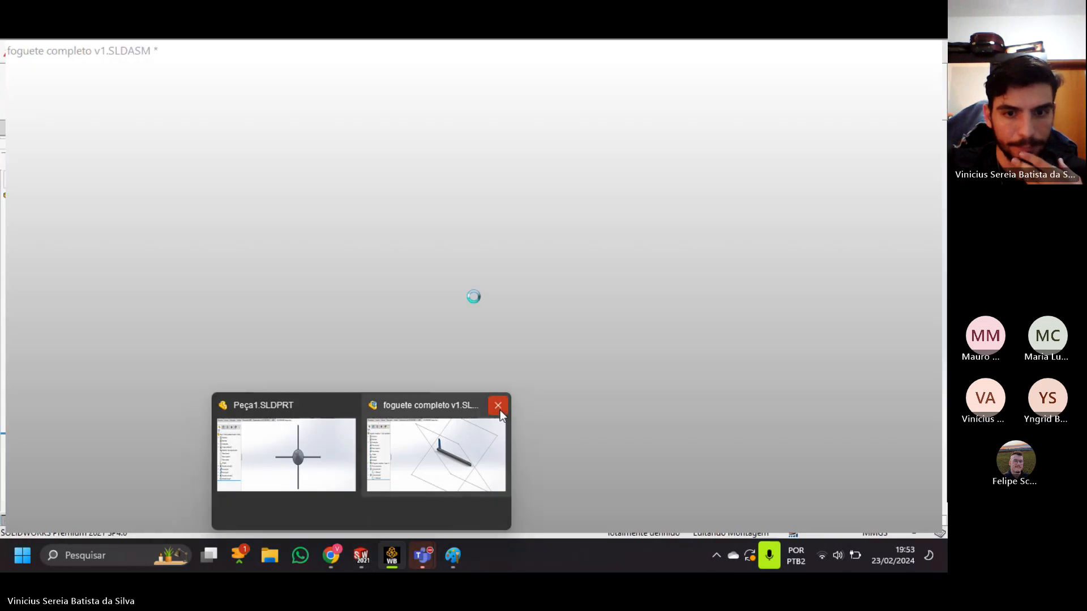
pyautogui.click(498, 405)
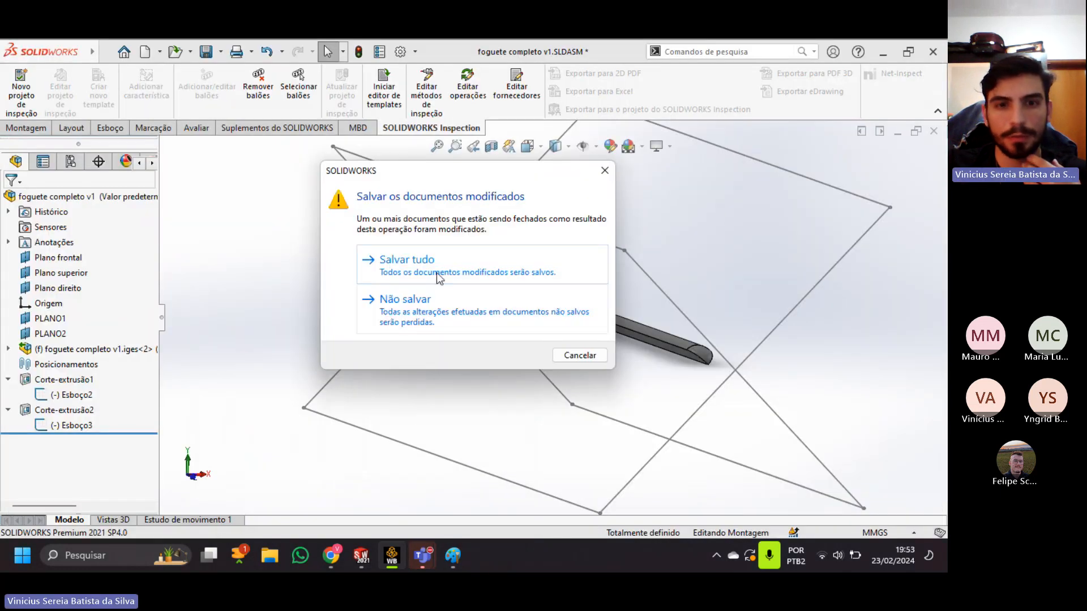
pyautogui.click(444, 301)
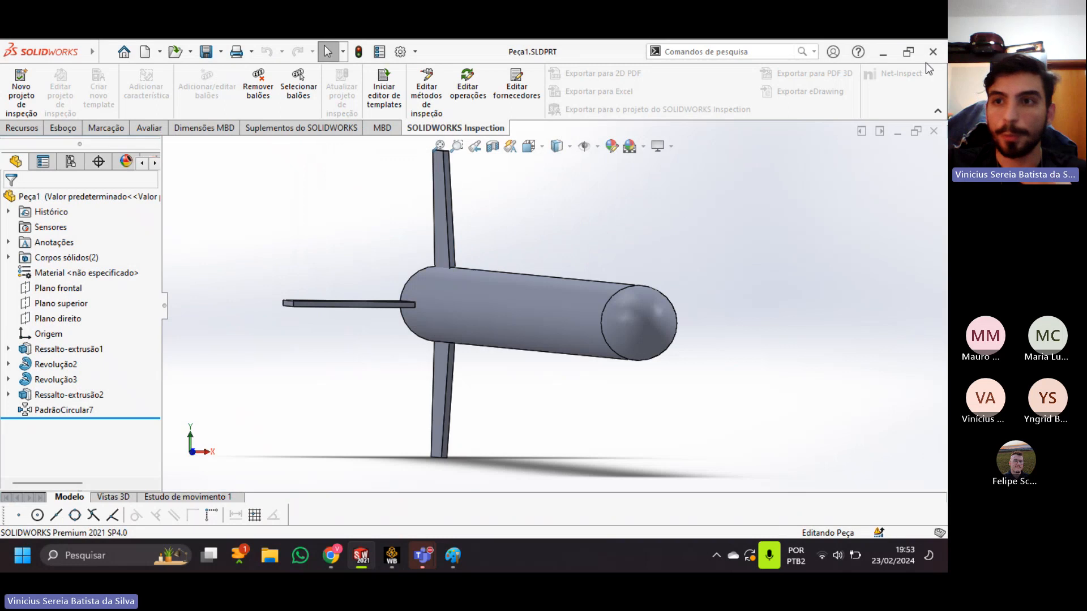
pyautogui.click(934, 52)
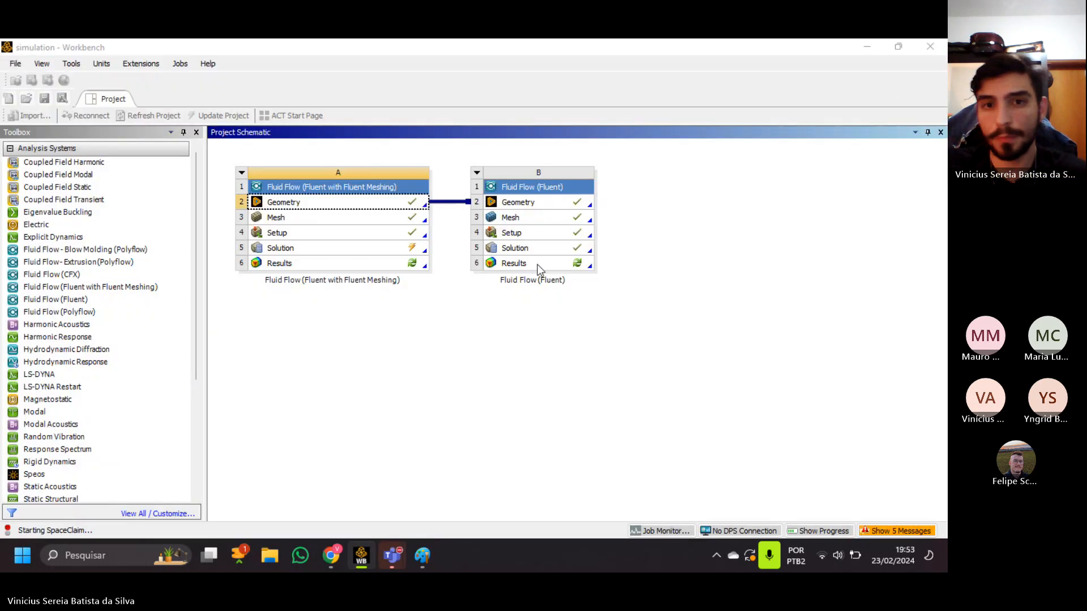
# Check the Workbench messages, close them again, and switch to the Teams meeting window.
pyautogui.moveTo(391, 555)
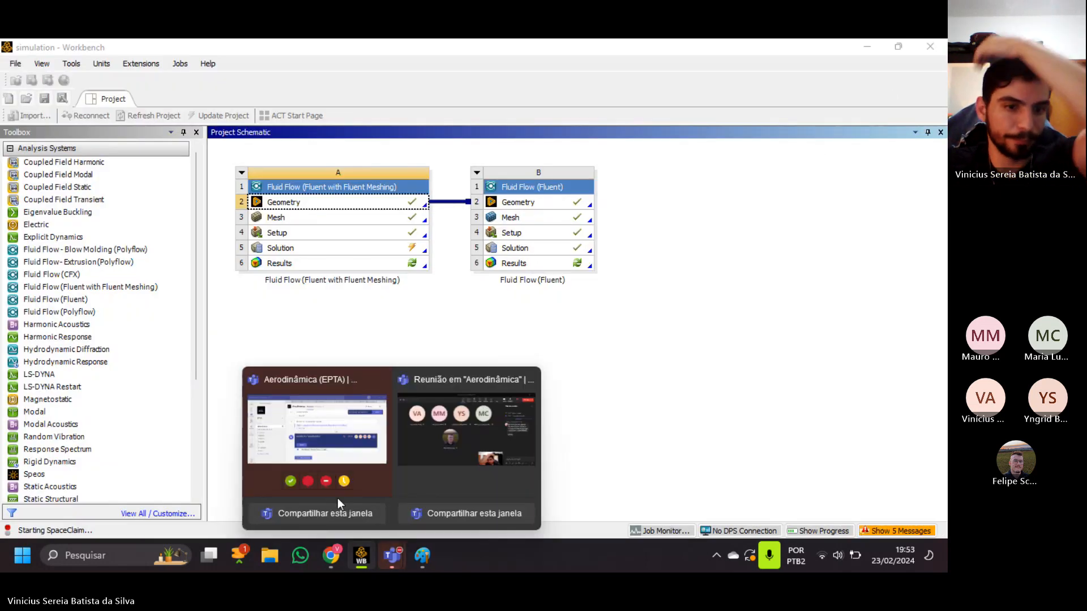
pyautogui.click(894, 531)
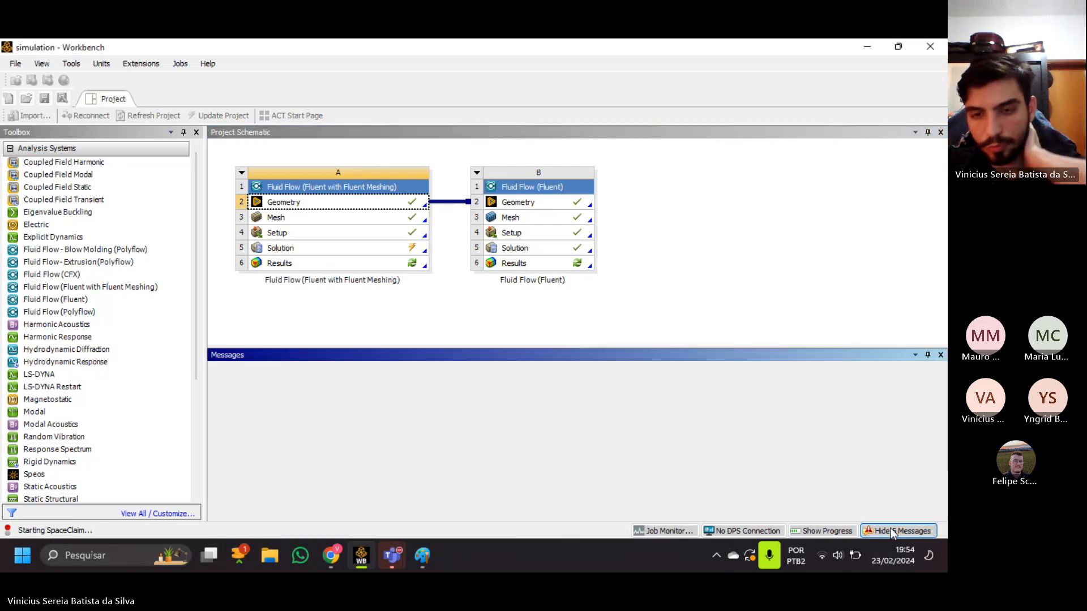
pyautogui.click(941, 356)
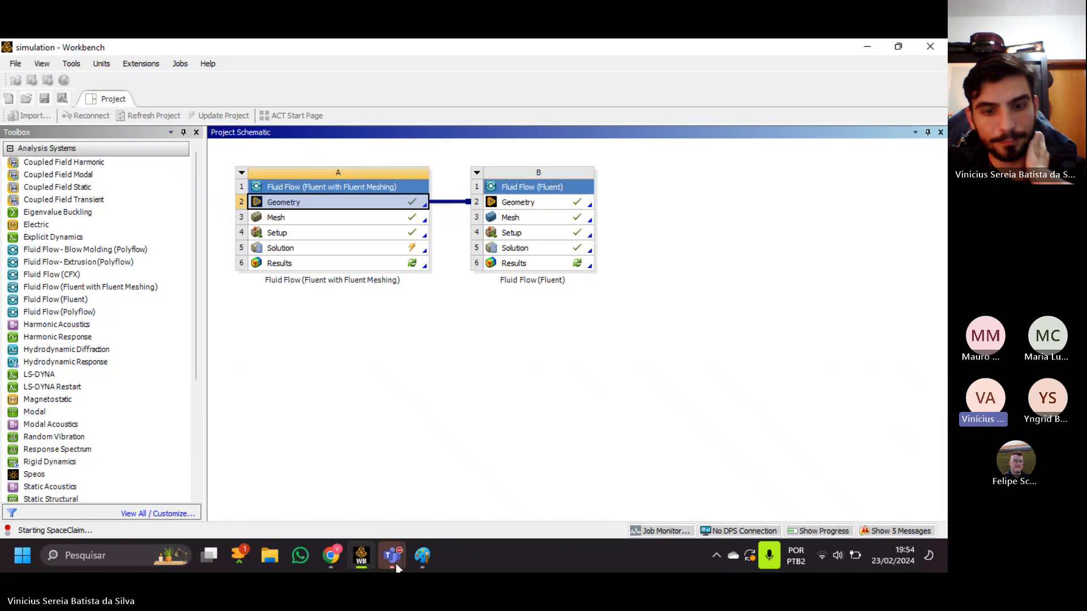
pyautogui.moveTo(398, 566)
pyautogui.moveTo(497, 479)
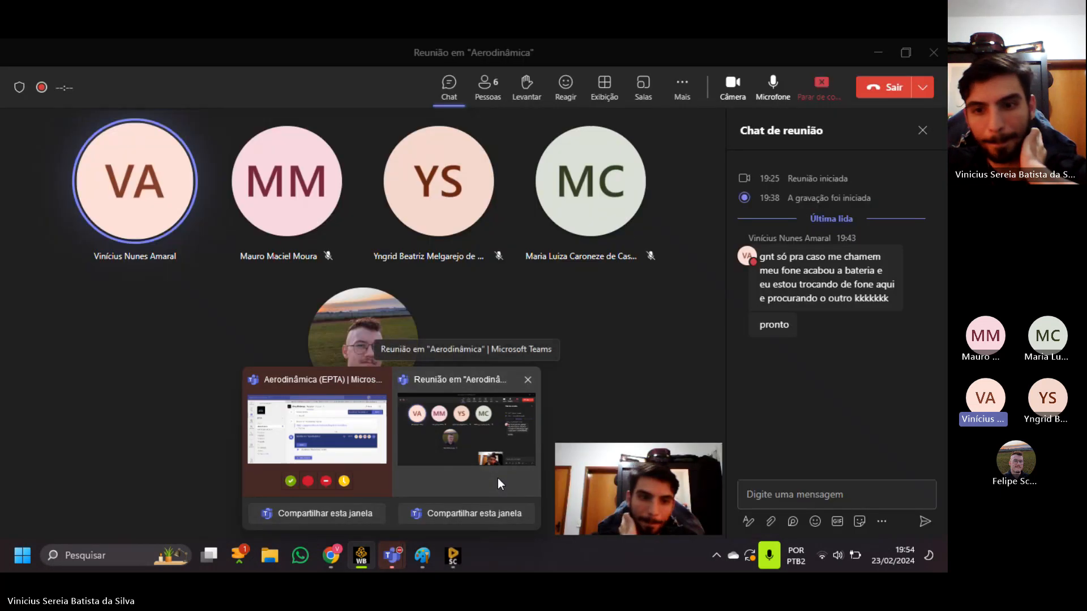
pyautogui.click(498, 479)
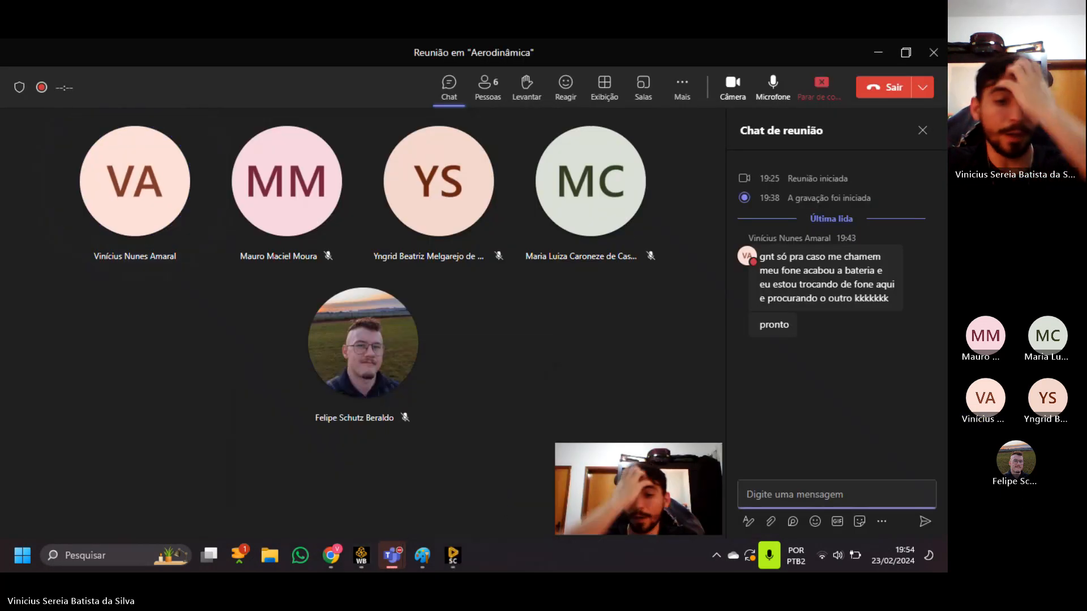
# Switch to the SpaceClaim window with the FFF geometry and maximize it.
pyautogui.moveTo(420, 559)
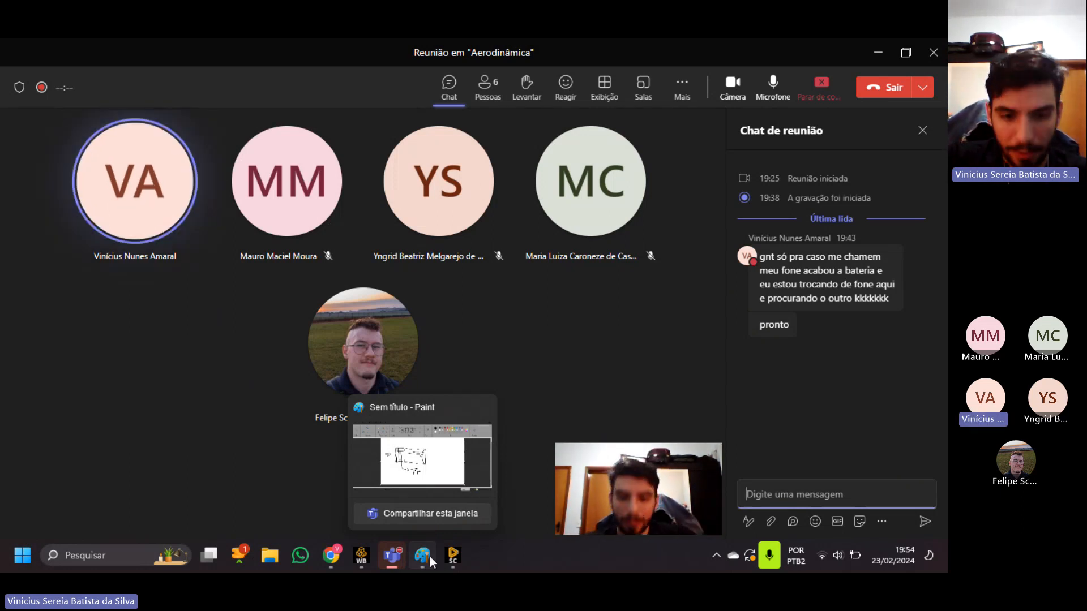
pyautogui.click(447, 558)
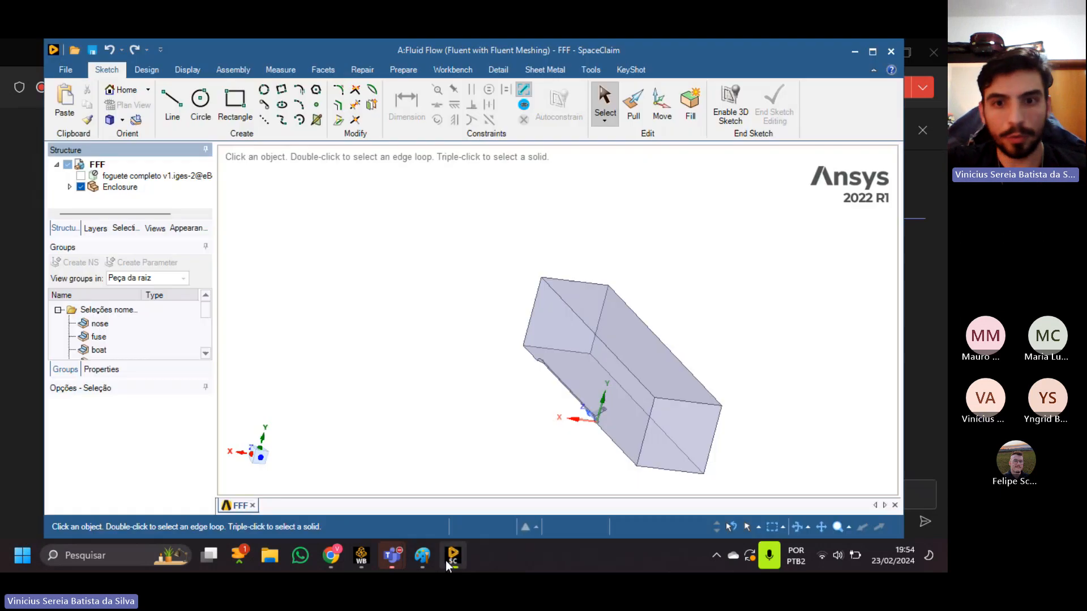
pyautogui.click(872, 52)
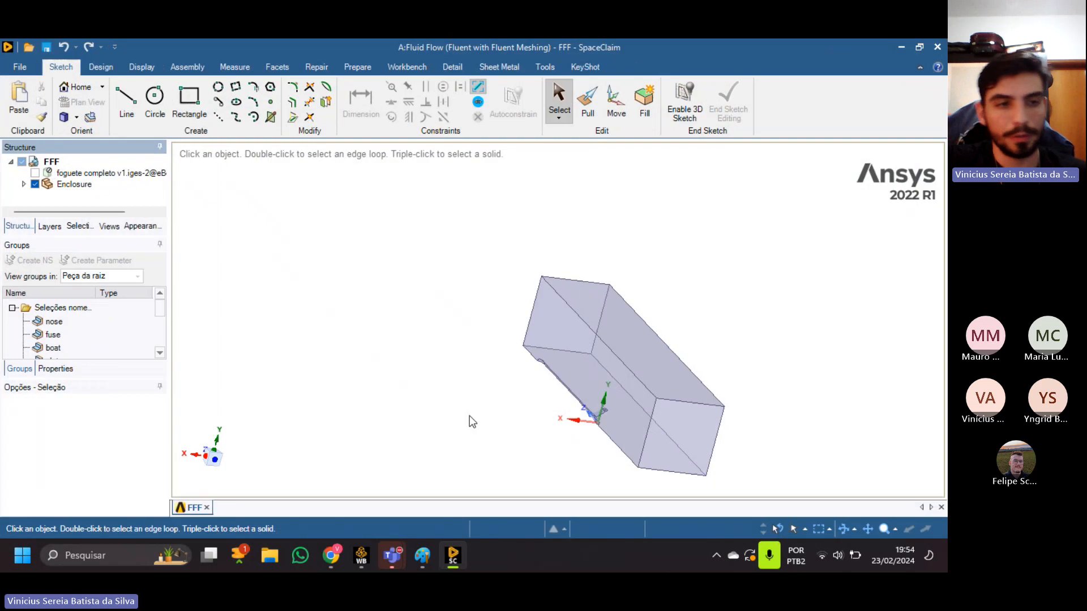
# Hide the existing Enclosure, show only the foguete completo v1 rocket body, and examine it from several angles.
pyautogui.moveTo(496, 383); pyautogui.dragTo(377, 345, button='middle')
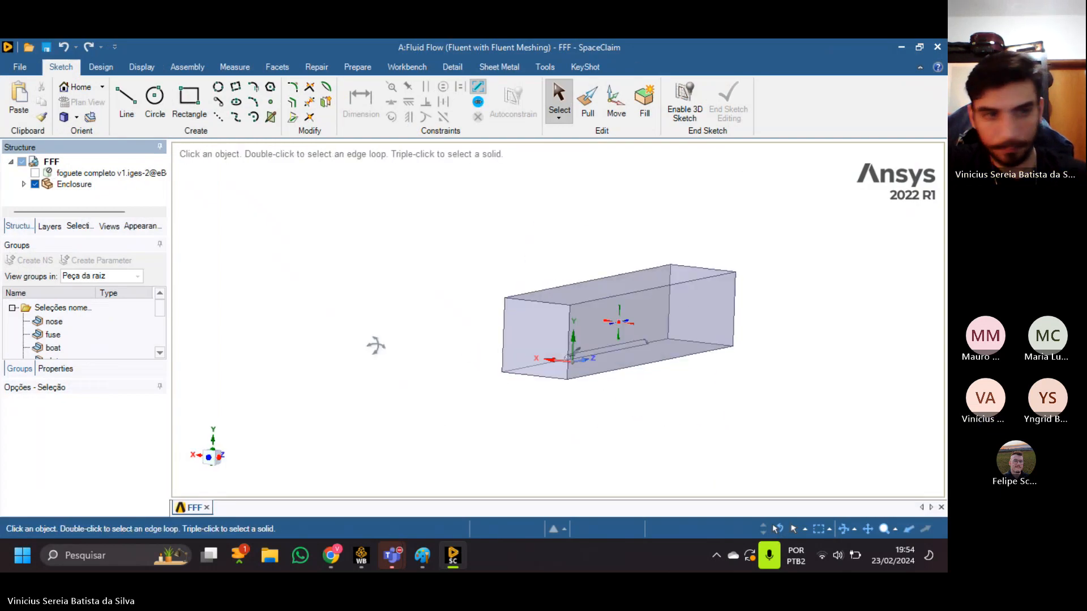
pyautogui.click(35, 184)
pyautogui.scroll(5, 614, 362)
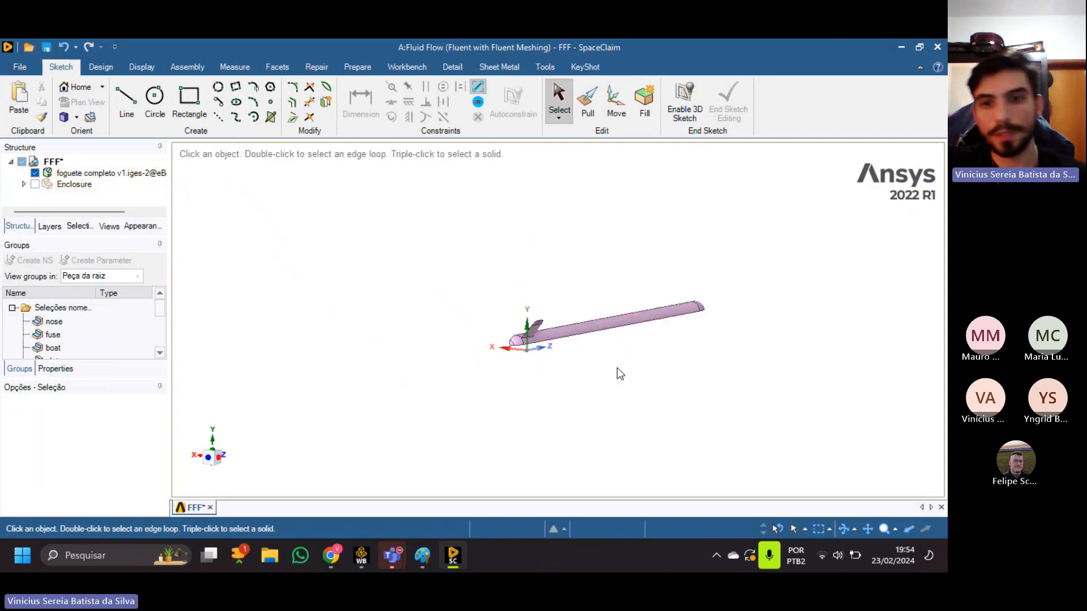
pyautogui.moveTo(571, 367); pyautogui.dragTo(524, 295)
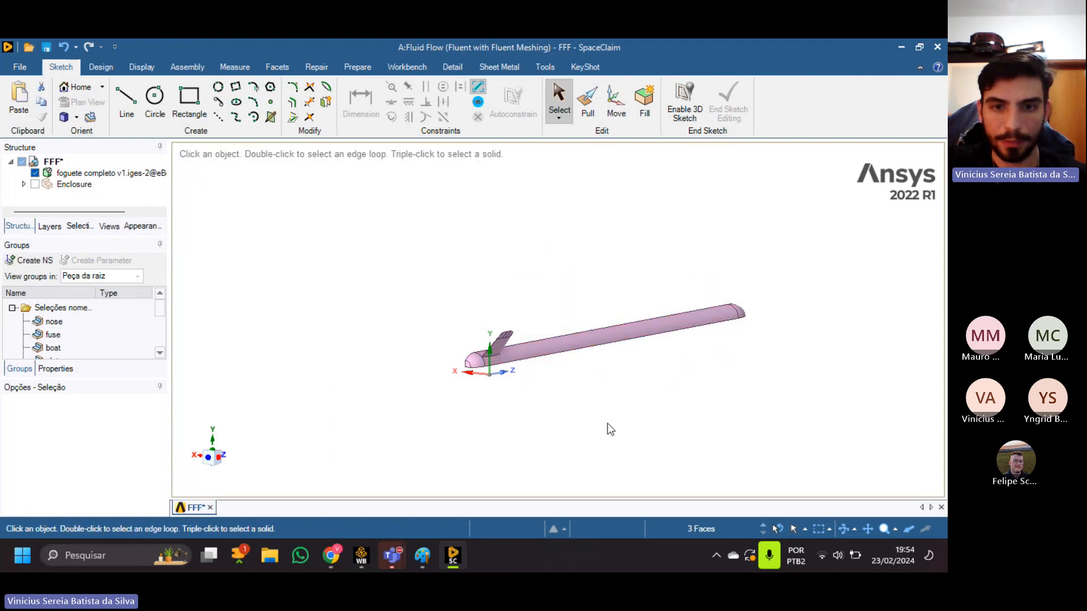
pyautogui.moveTo(645, 401); pyautogui.dragTo(602, 355, button='middle')
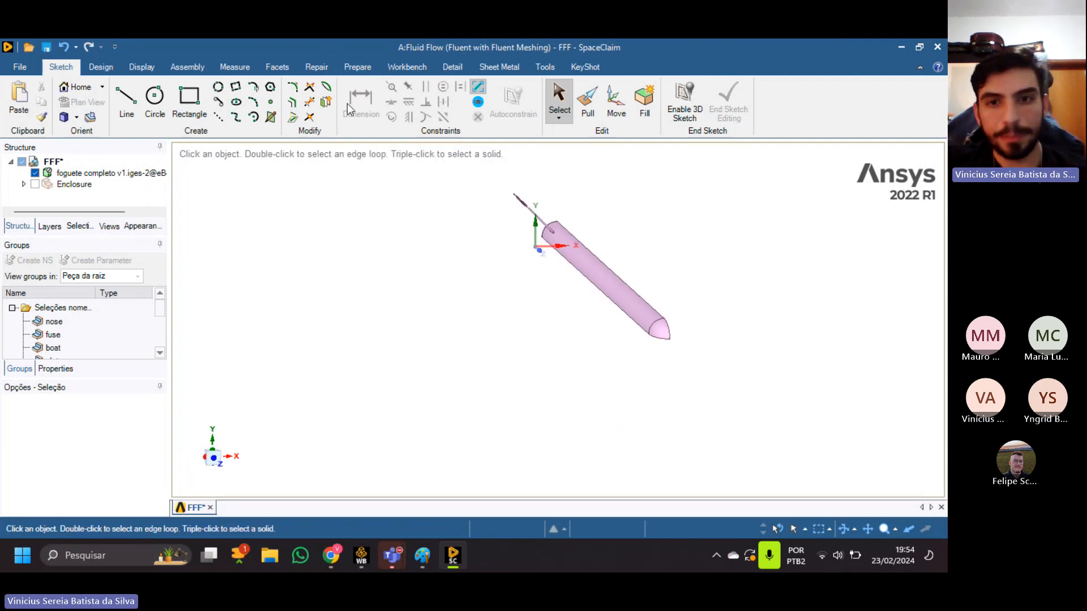
pyautogui.keyDown('ctrl'); pyautogui.moveTo(450, 303); pyautogui.dragTo(515, 398, button='middle'); pyautogui.keyUp('ctrl')
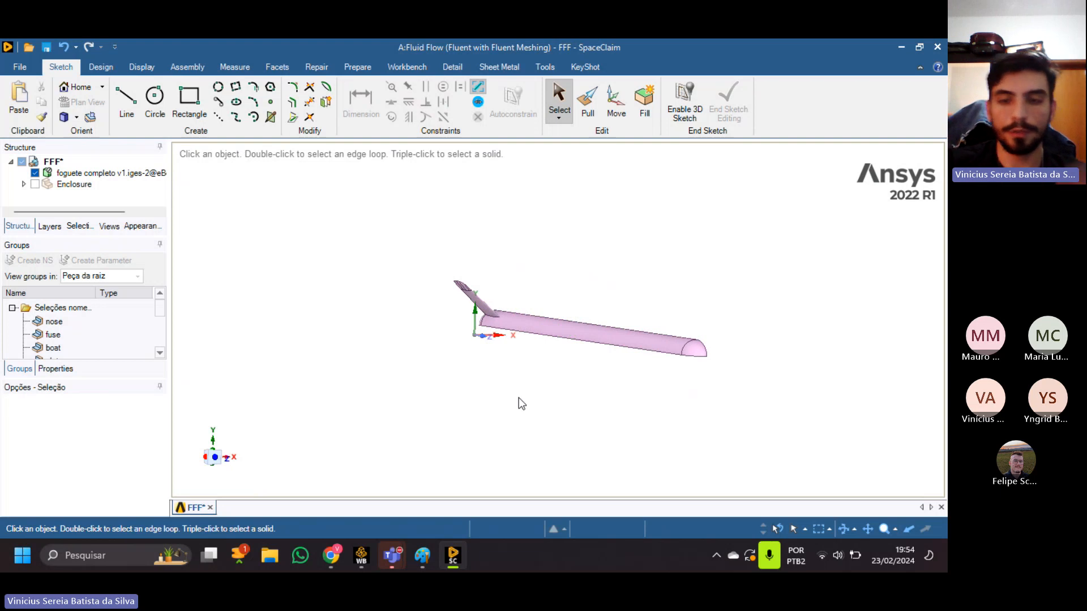
pyautogui.click(511, 316)
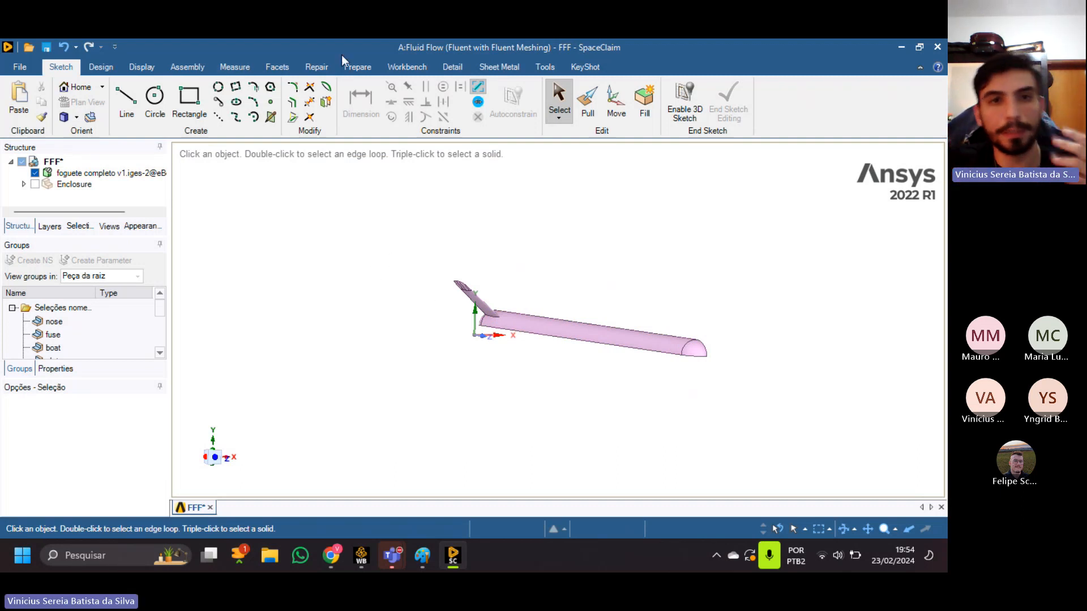
# Start an Enclosure of type Box around the rocket body with a 25% default cushion.
pyautogui.click(357, 71)
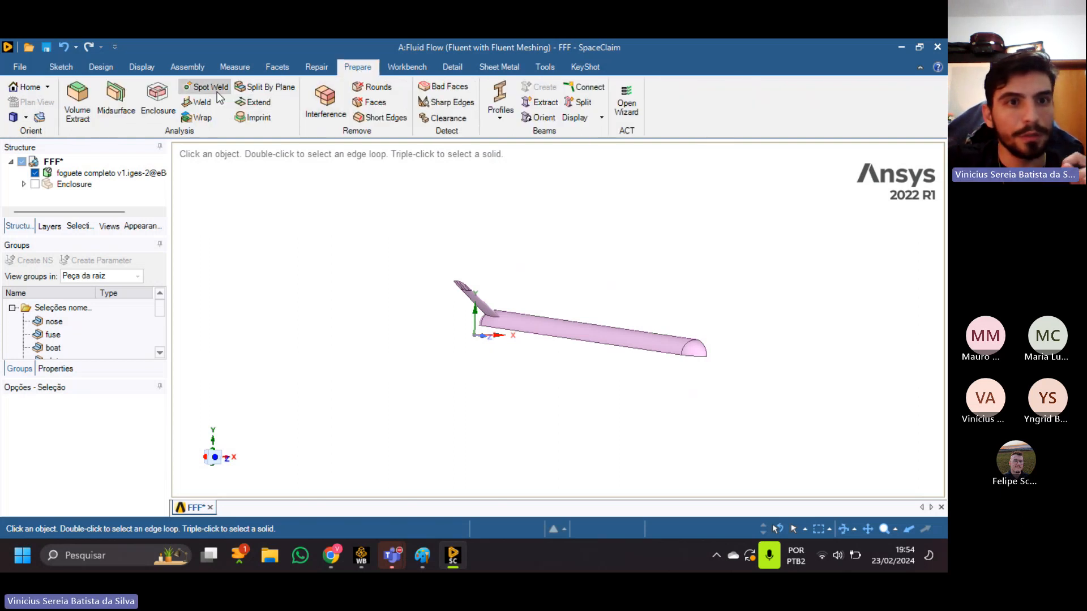
pyautogui.click(166, 99)
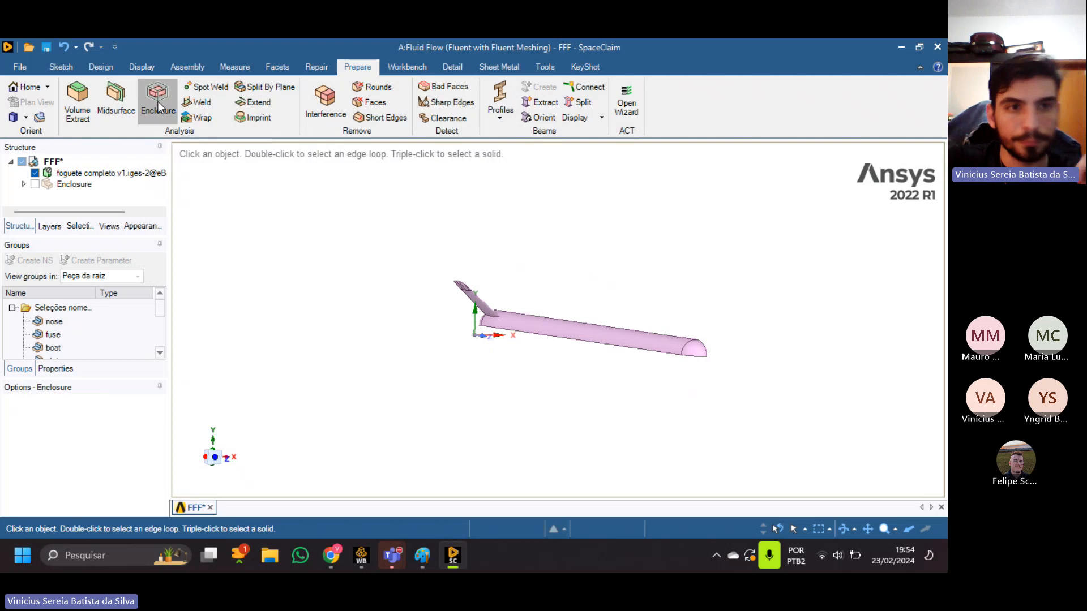
pyautogui.click(616, 338)
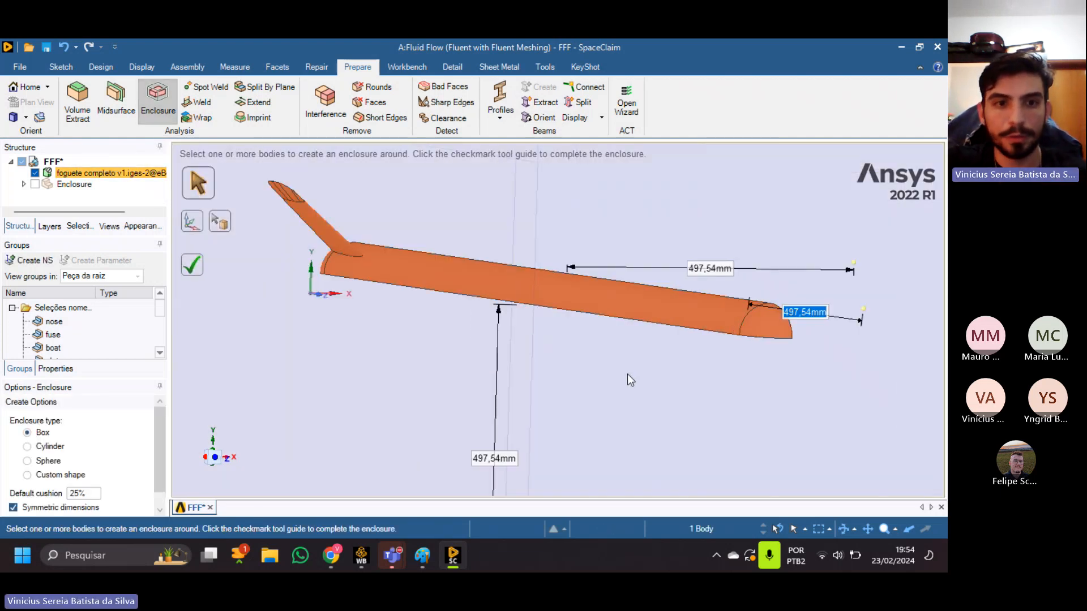
pyautogui.scroll(-1, 534, 389)
pyautogui.moveTo(160, 437); pyautogui.dragTo(160, 462)
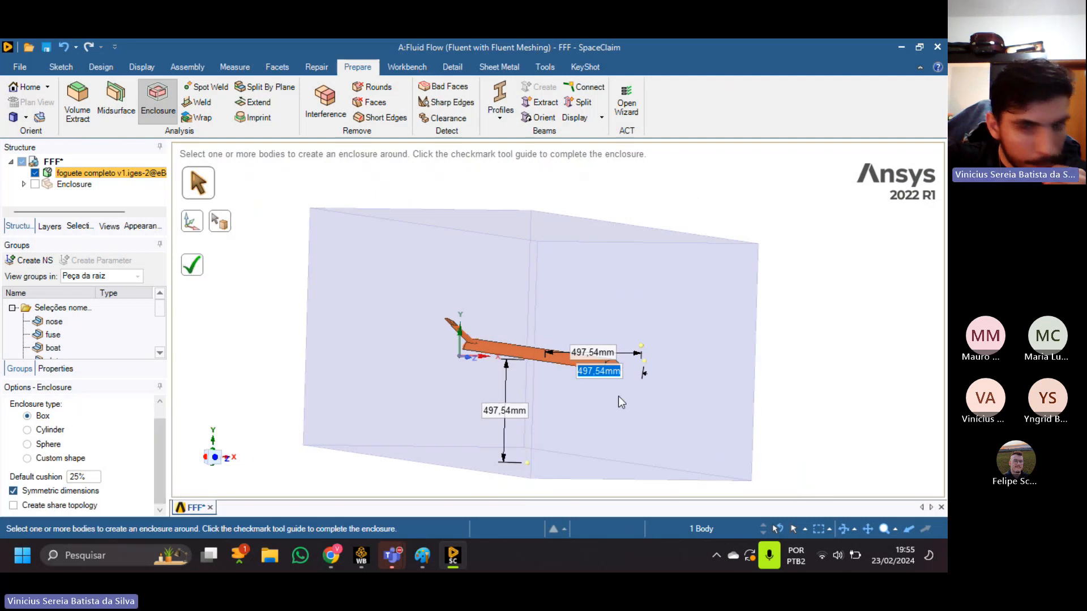
pyautogui.keyDown('ctrl'); pyautogui.moveTo(583, 296); pyautogui.dragTo(585, 219, button='middle'); pyautogui.keyUp('ctrl')
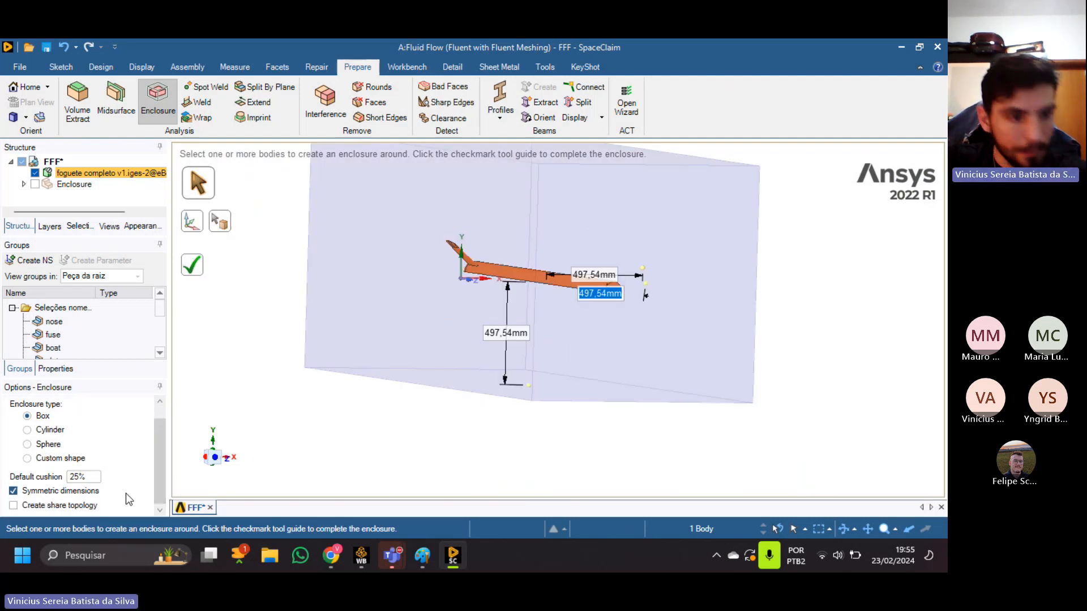
# Turn off symmetric dimensions for the enclosure, check the preview from the nose side, and clear the rocket body selection.
pyautogui.click(59, 494)
pyautogui.keyDown('ctrl'); pyautogui.moveTo(636, 373); pyautogui.dragTo(630, 274, button='middle'); pyautogui.keyUp('ctrl')
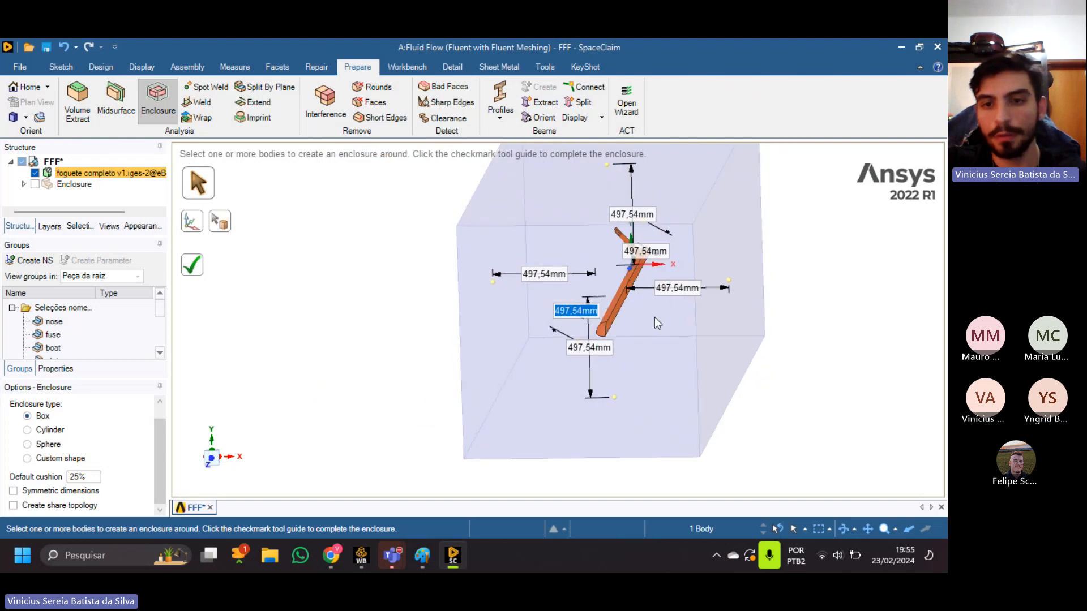
pyautogui.moveTo(655, 322); pyautogui.dragTo(626, 300, button='middle')
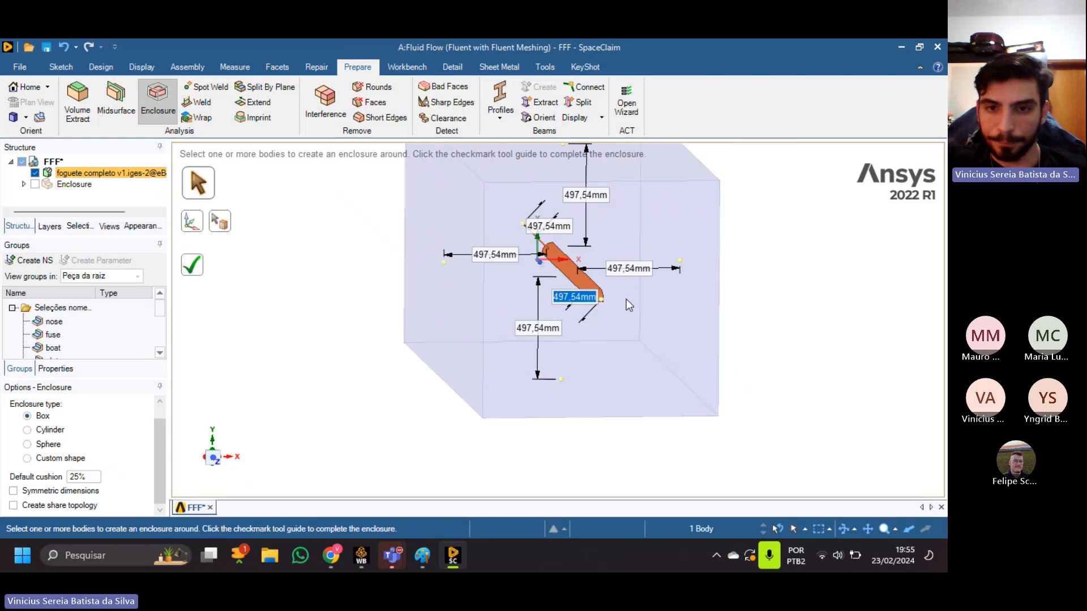
pyautogui.scroll(5, 608, 281)
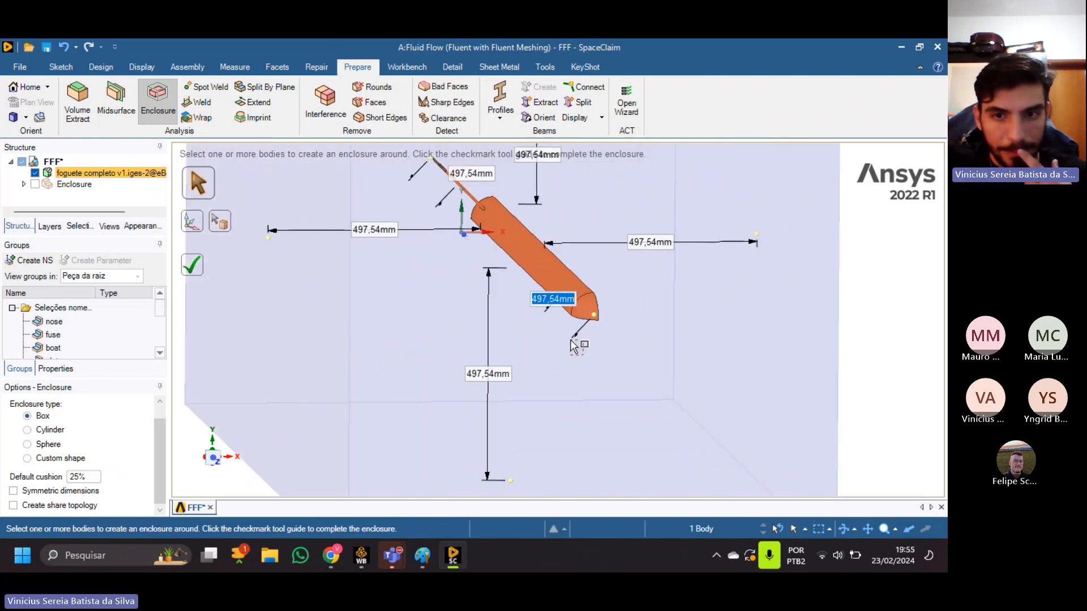
pyautogui.click(617, 352)
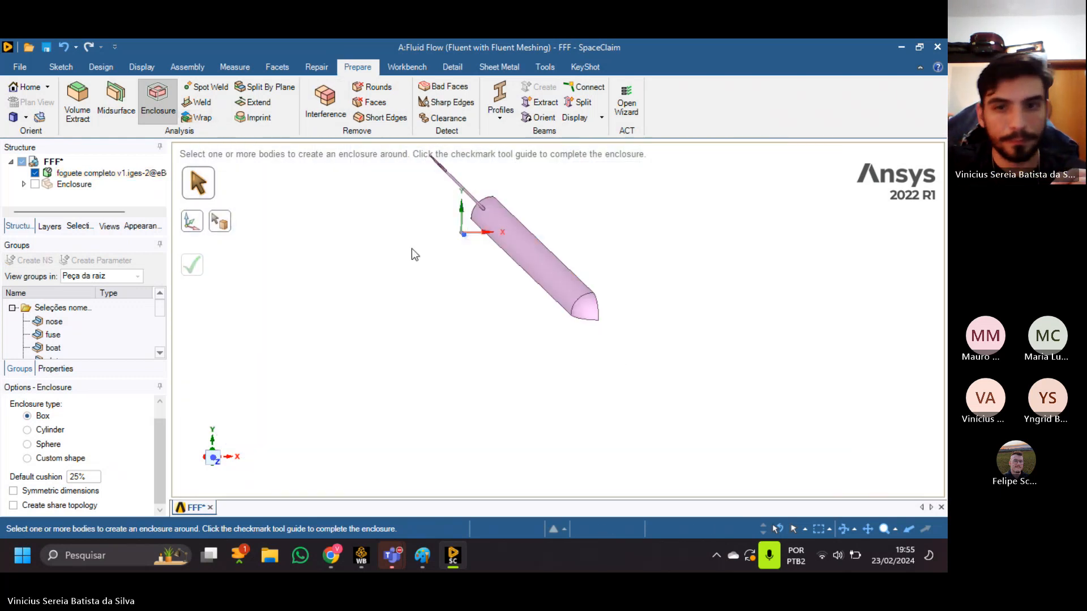
# Select the rocket body for the box enclosure and set the cushion on its +X side to 0.
pyautogui.click(554, 282)
pyautogui.keyDown('shift'); pyautogui.moveTo(705, 321); pyautogui.dragTo(700, 257, button='middle'); pyautogui.keyUp('shift')
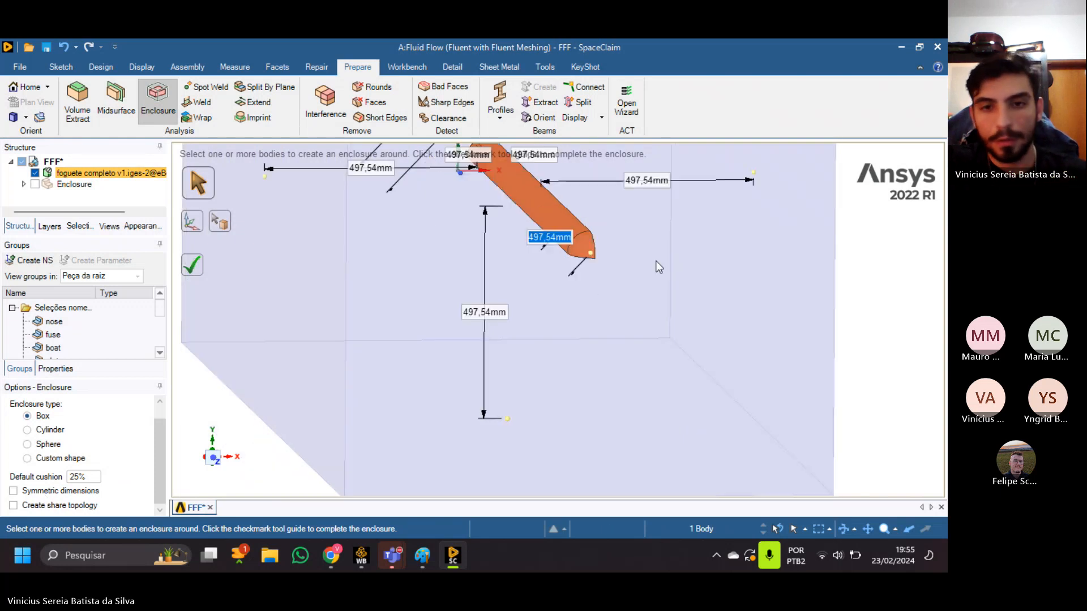
pyautogui.scroll(2, 577, 223)
pyautogui.scroll(-2, 588, 275)
pyautogui.moveTo(591, 281); pyautogui.dragTo(523, 308, button='middle')
pyautogui.click(725, 242)
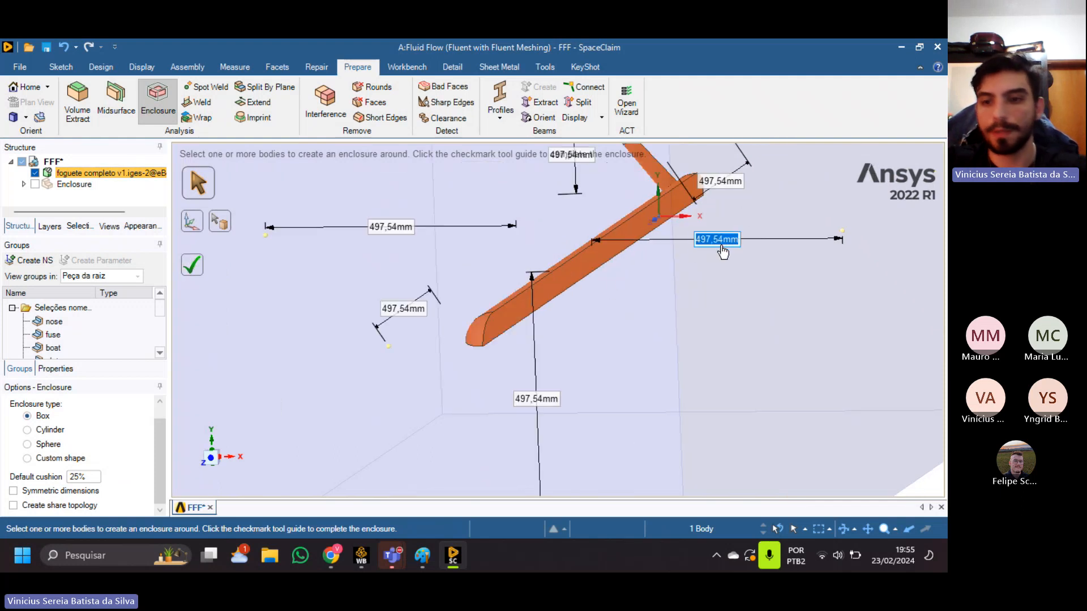
pyautogui.write('0')
pyautogui.press('Return')
# Set the enclosure cushion below the rocket, on its -Y side, to 0.
pyautogui.click(525, 408)
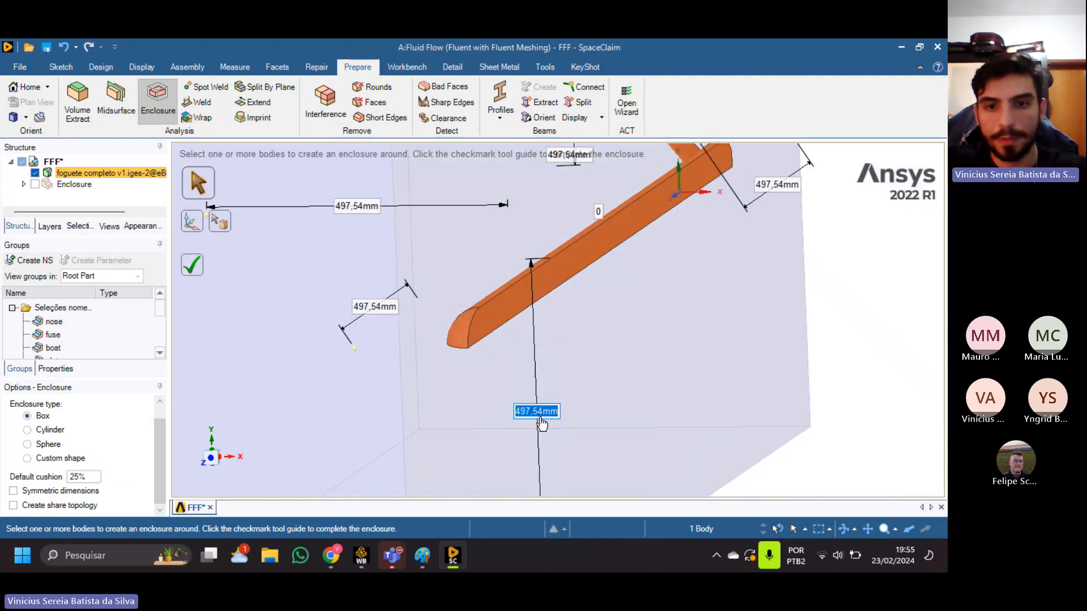
pyautogui.write('0')
pyautogui.press('Return')
pyautogui.scroll(-3, 583, 317)
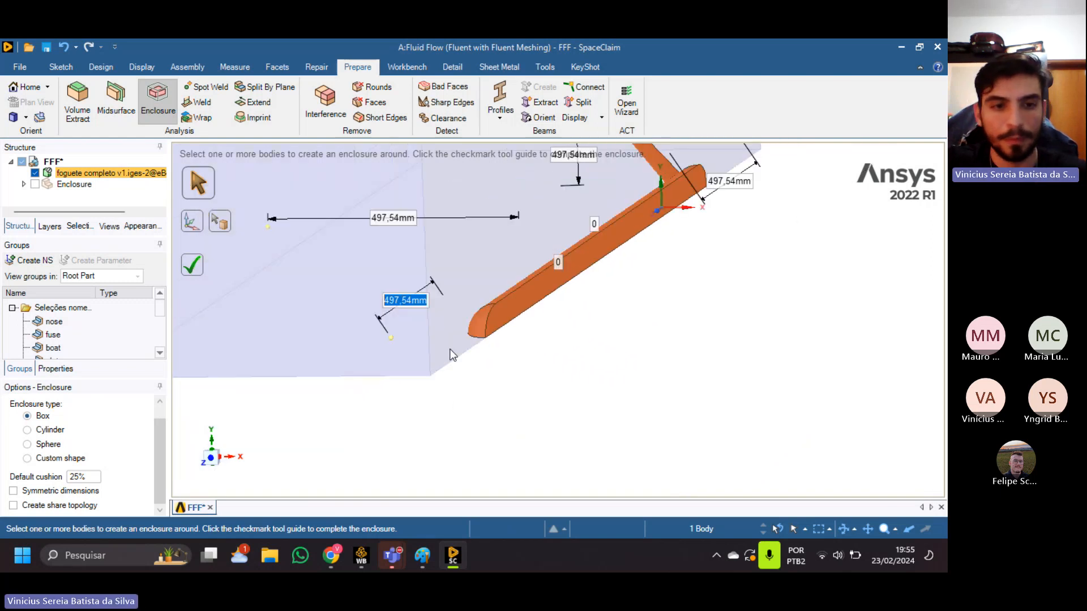
# Examine the enclosure preview head-on along the Z axis and at an angle, along the rocket's two cut faces.
pyautogui.click(210, 458)
pyautogui.scroll(3, 590, 252)
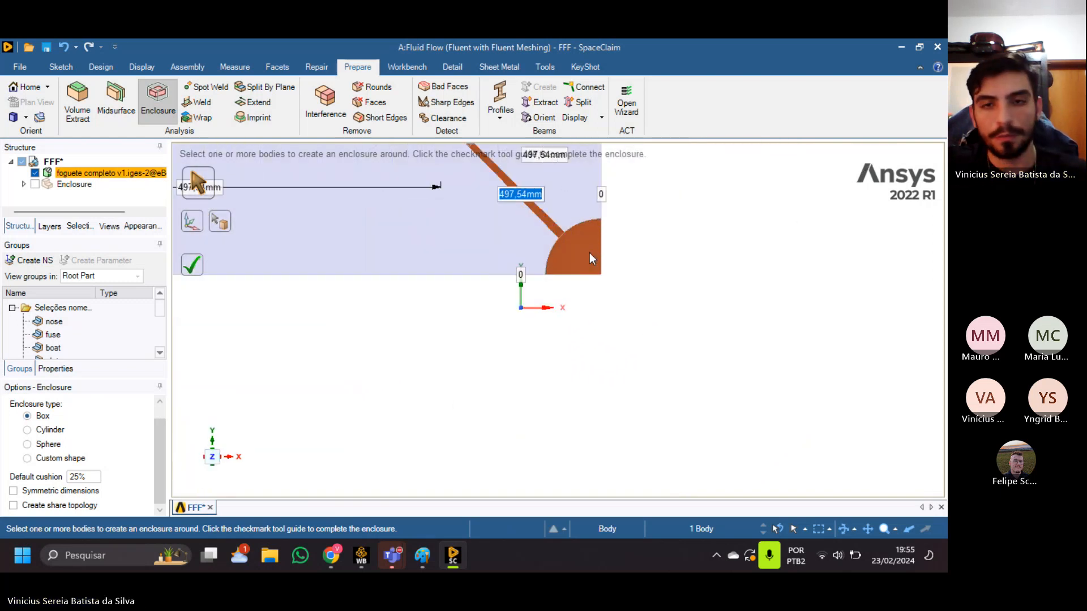
pyautogui.scroll(-4, 586, 249)
pyautogui.keyDown('shift'); pyautogui.moveTo(583, 249); pyautogui.dragTo(559, 405, button='middle'); pyautogui.keyUp('shift')
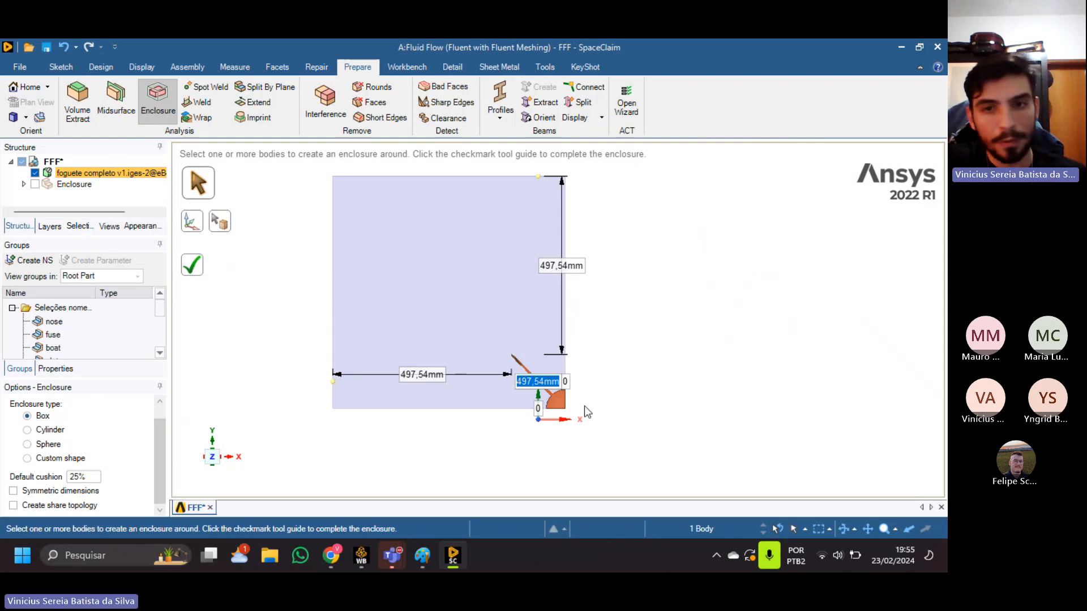
pyautogui.keyDown('shift'); pyautogui.moveTo(584, 405); pyautogui.dragTo(606, 370, button='middle'); pyautogui.keyUp('shift')
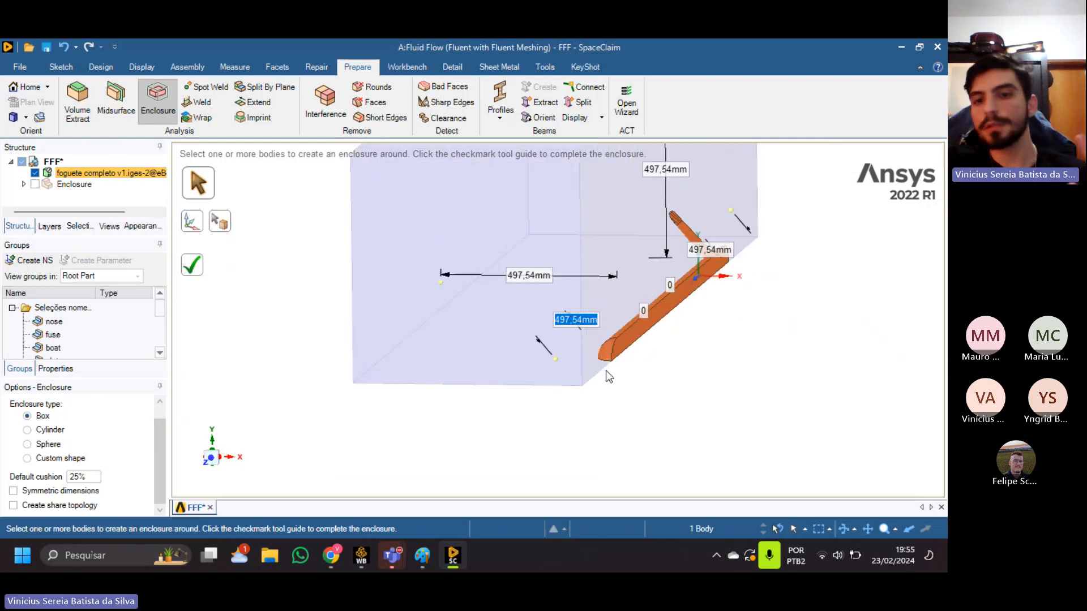
pyautogui.scroll(1, 645, 277)
pyautogui.scroll(-3, 645, 278)
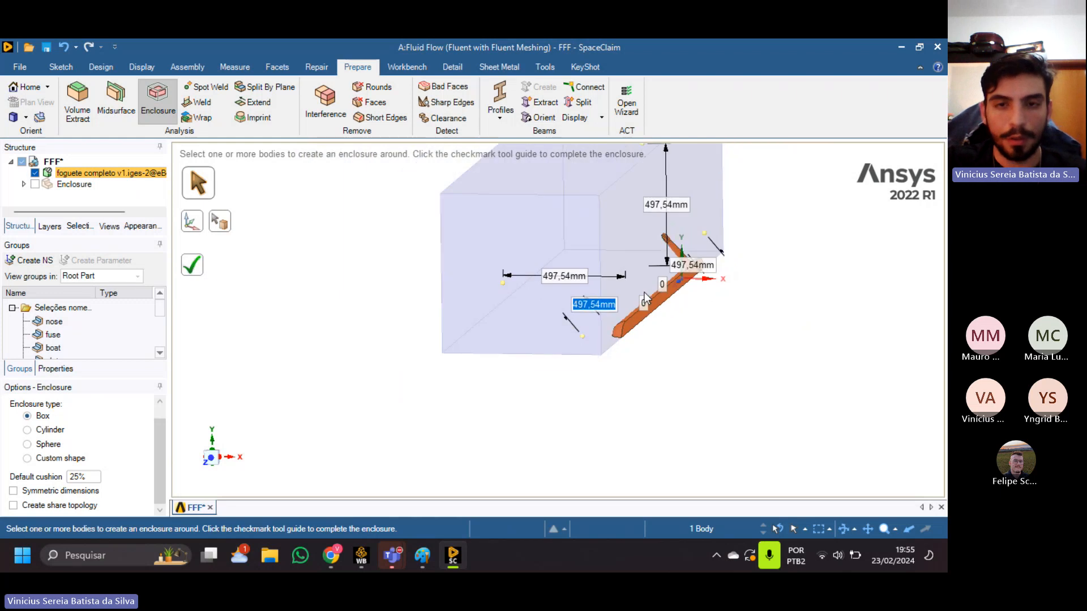
pyautogui.keyDown('shift'); pyautogui.moveTo(644, 291); pyautogui.dragTo(592, 357, button='middle'); pyautogui.keyUp('shift')
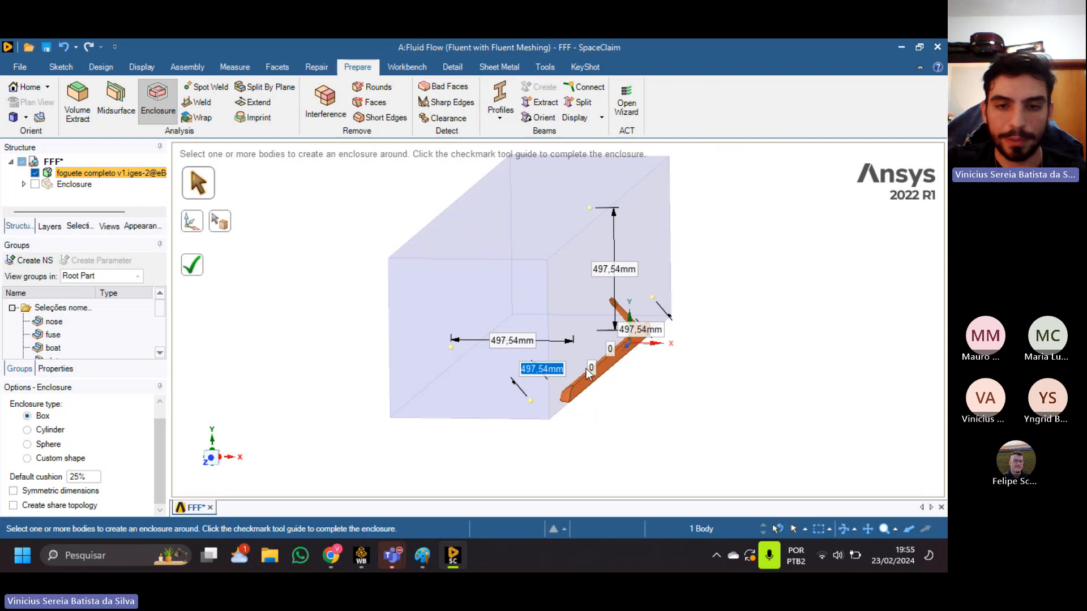
pyautogui.keyDown('shift'); pyautogui.moveTo(581, 419); pyautogui.dragTo(615, 356, button='middle'); pyautogui.keyUp('shift')
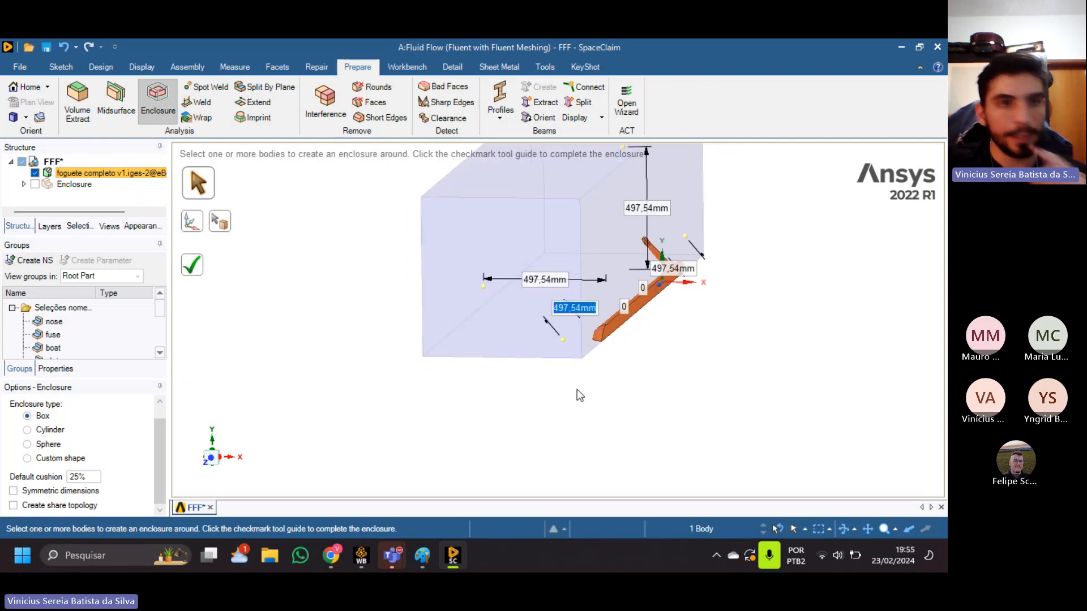
# Examine the enclosure preview from the side, comparing the clearances ahead of the nose and behind the fin end.
pyautogui.moveTo(577, 394); pyautogui.dragTo(501, 406, button='middle')
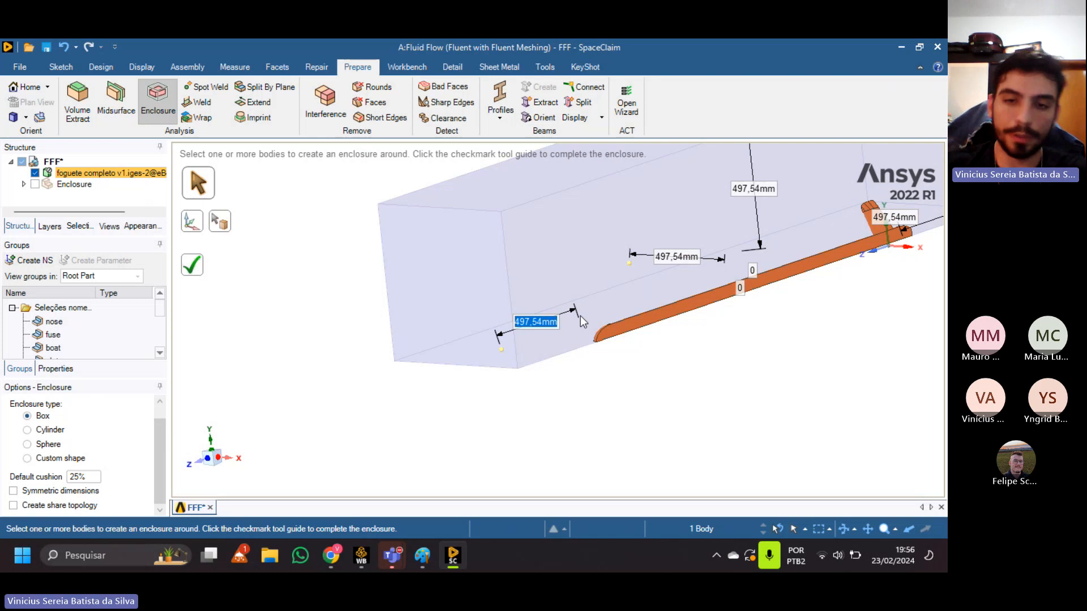
pyautogui.keyDown('shift'); pyautogui.moveTo(616, 320); pyautogui.dragTo(389, 363, button='middle'); pyautogui.keyUp('shift')
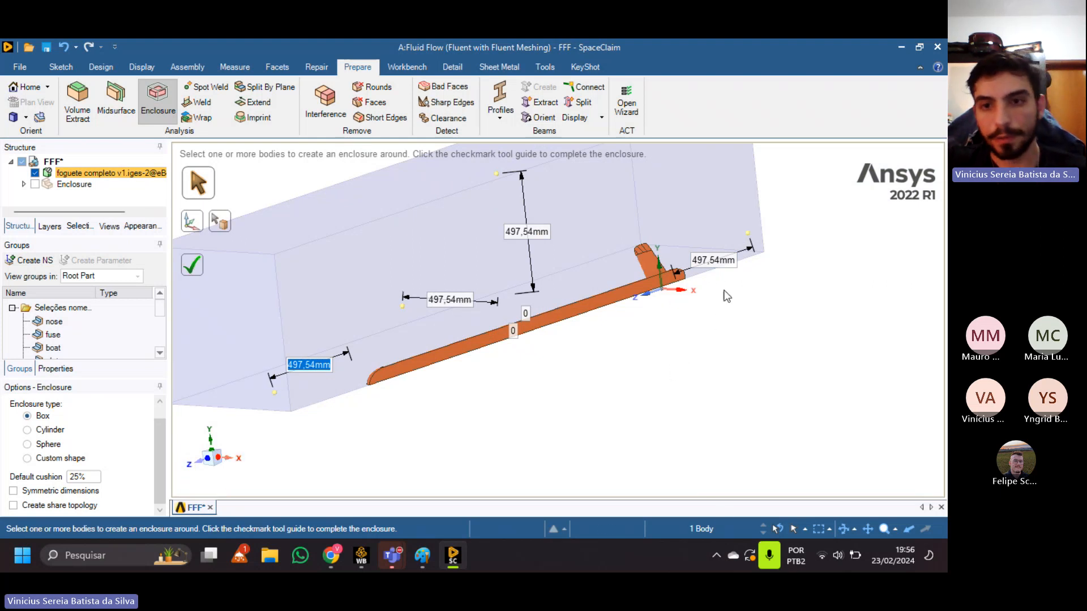
pyautogui.keyDown('shift'); pyautogui.moveTo(747, 297); pyautogui.dragTo(613, 355, button='middle'); pyautogui.keyUp('shift')
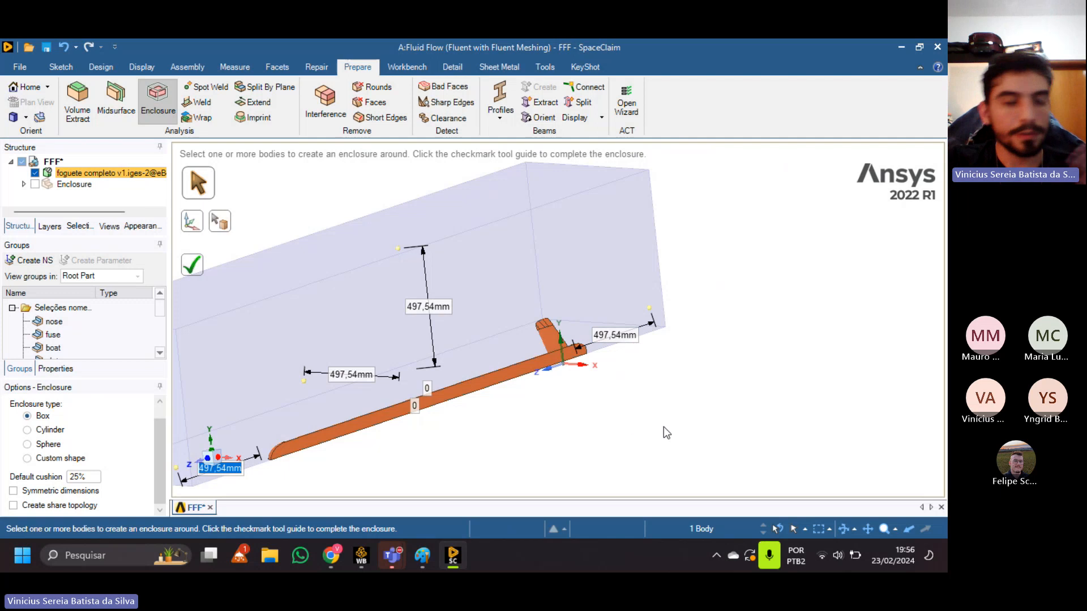
pyautogui.scroll(1, 592, 362)
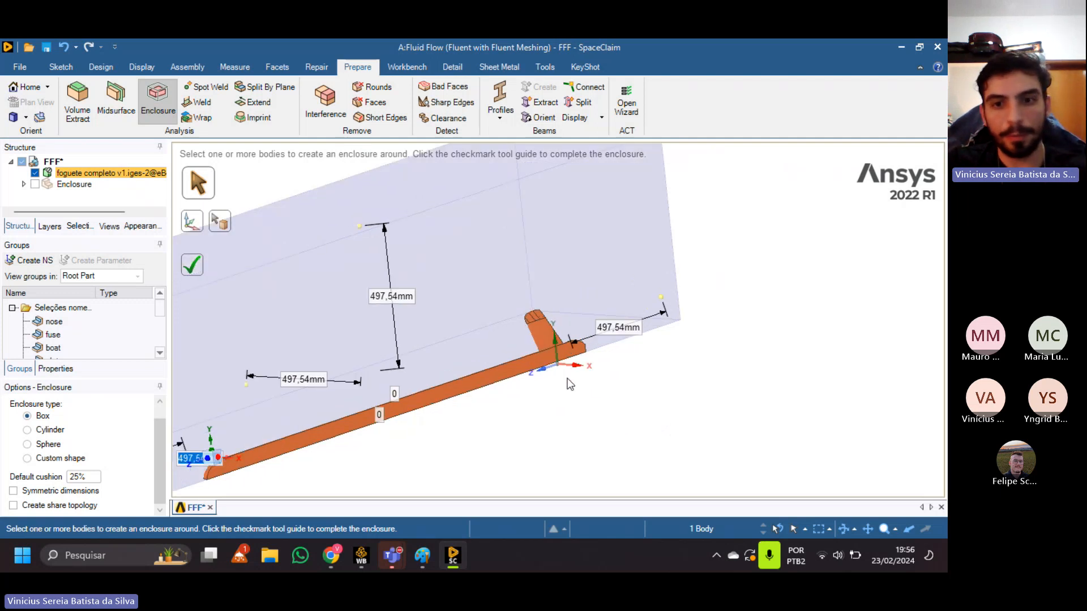
pyautogui.scroll(-2, 566, 378)
pyautogui.keyDown('shift'); pyautogui.moveTo(617, 414); pyautogui.dragTo(676, 360, button='middle'); pyautogui.keyUp('shift')
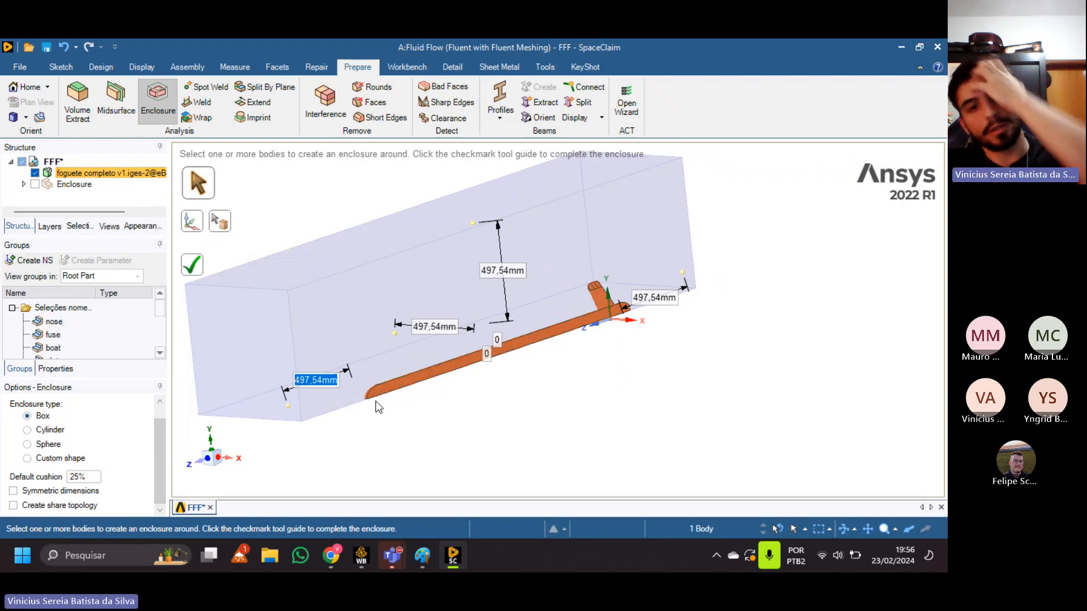
pyautogui.scroll(-3, 445, 402)
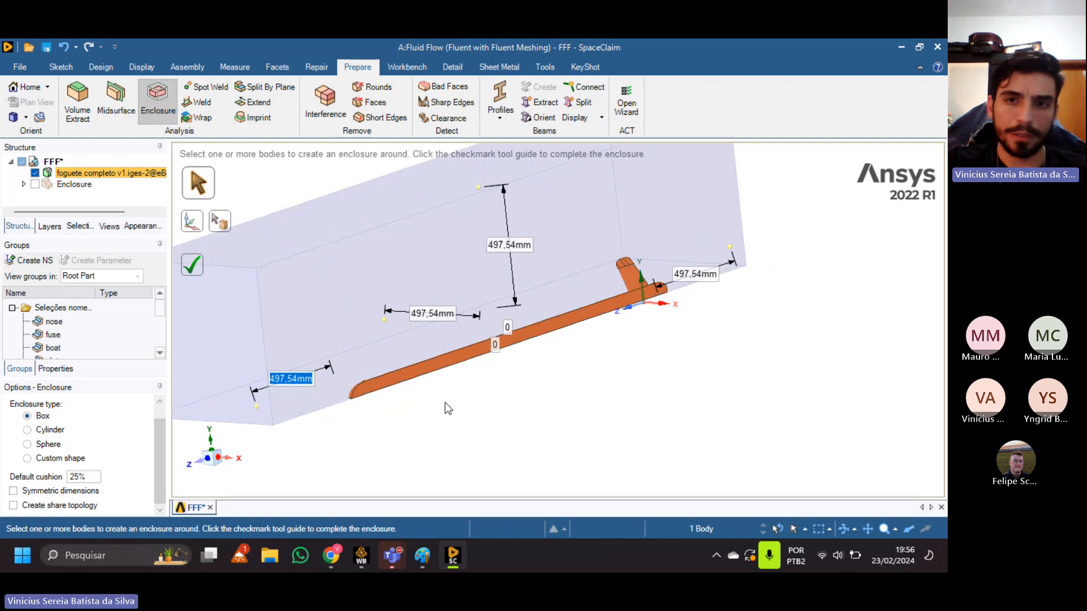
pyautogui.keyDown('shift'); pyautogui.moveTo(445, 396); pyautogui.dragTo(569, 355, button='middle'); pyautogui.keyUp('shift')
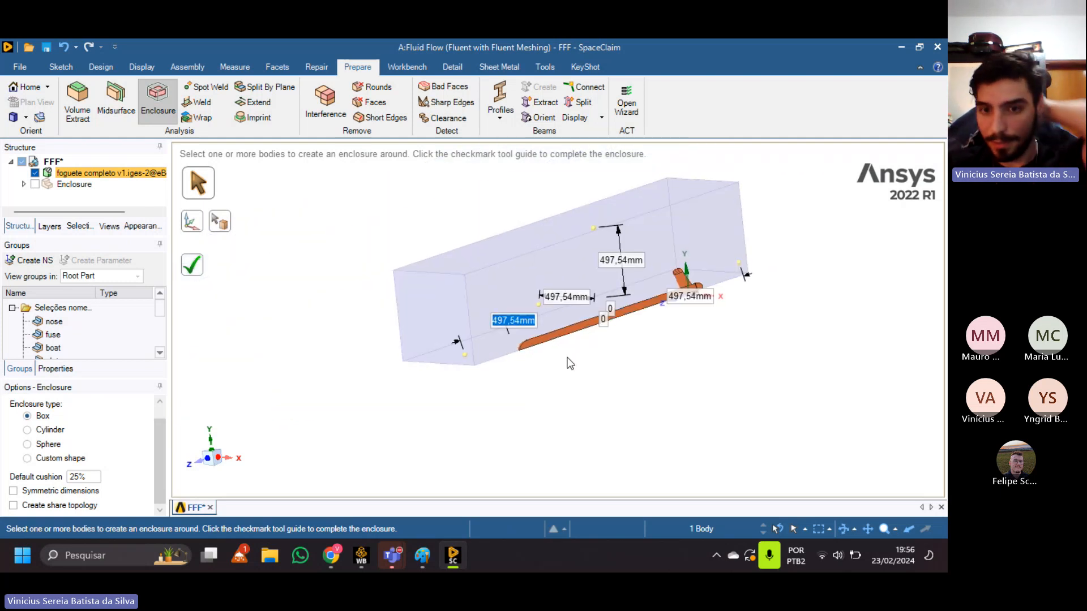
pyautogui.moveTo(569, 363); pyautogui.dragTo(716, 349, button='middle')
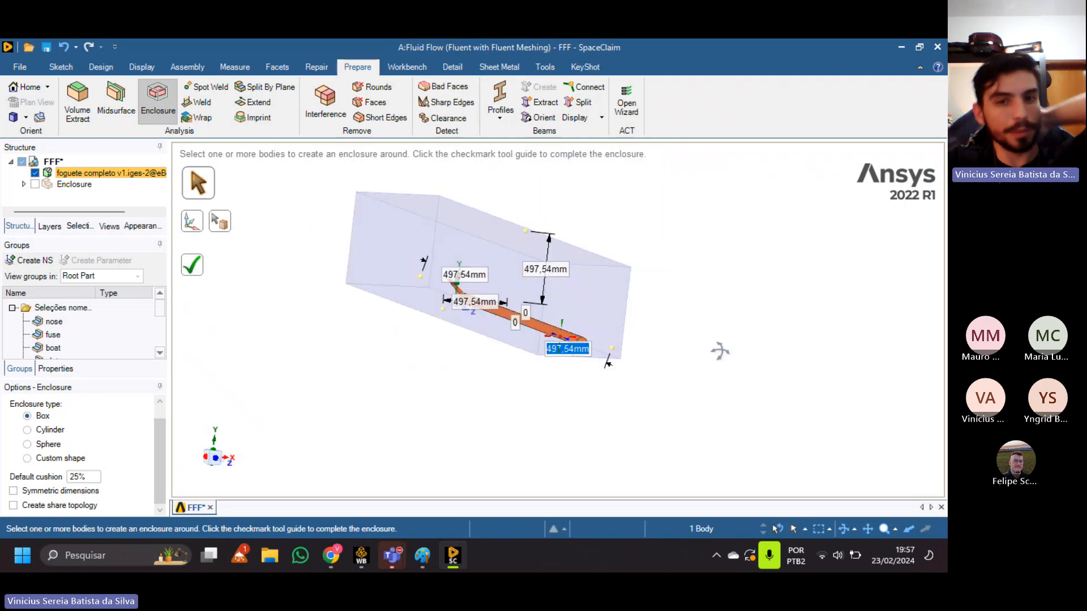
# Set the enclosure cushion ahead of the rocket's nose to 1000 mm.
pyautogui.scroll(3, 532, 311)
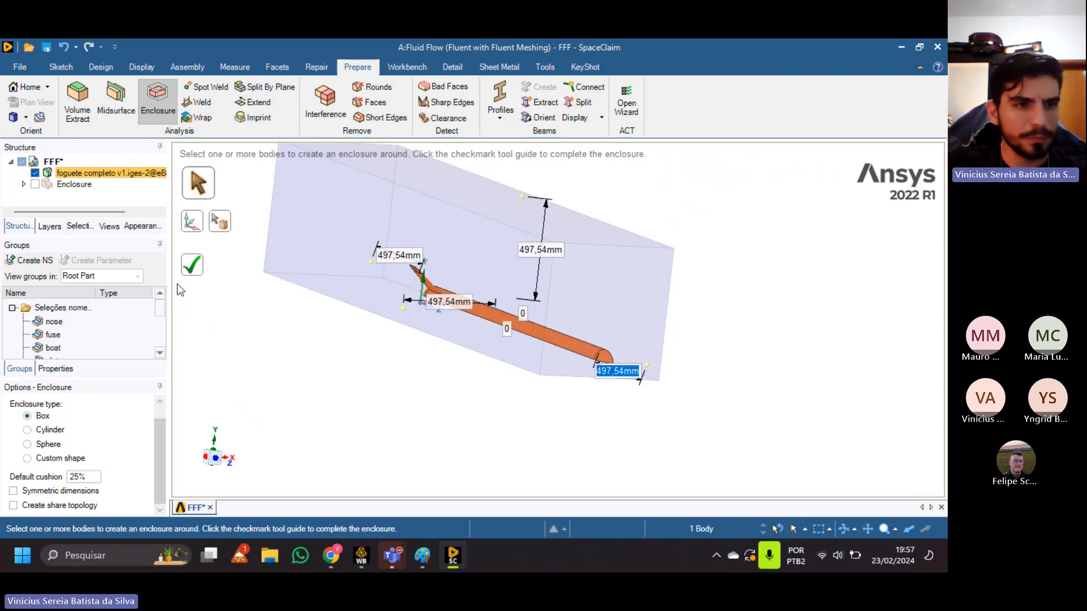
pyautogui.write('1000')
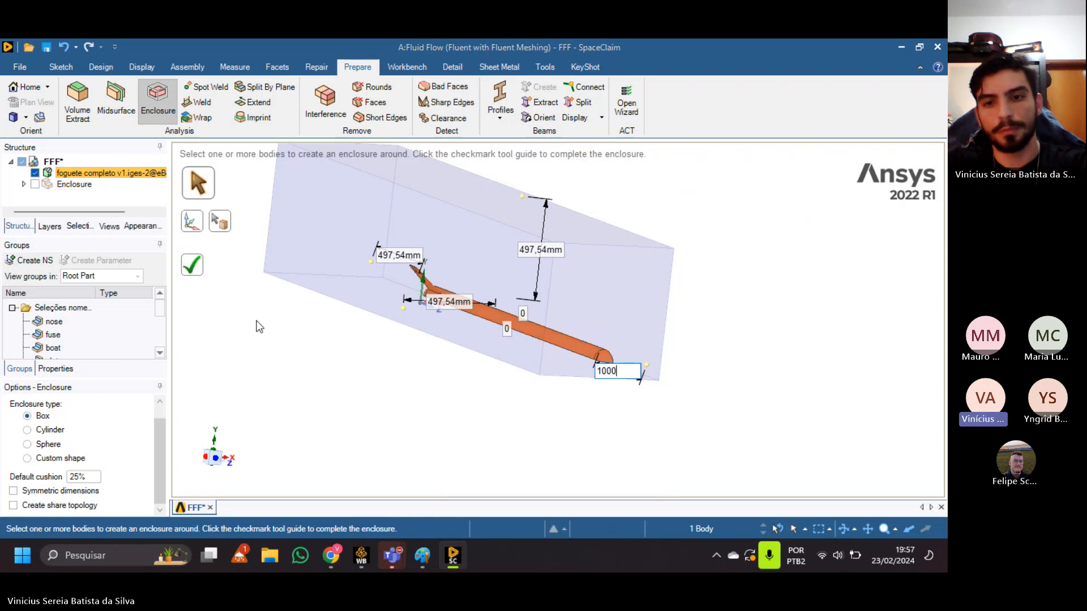
pyautogui.press('Return')
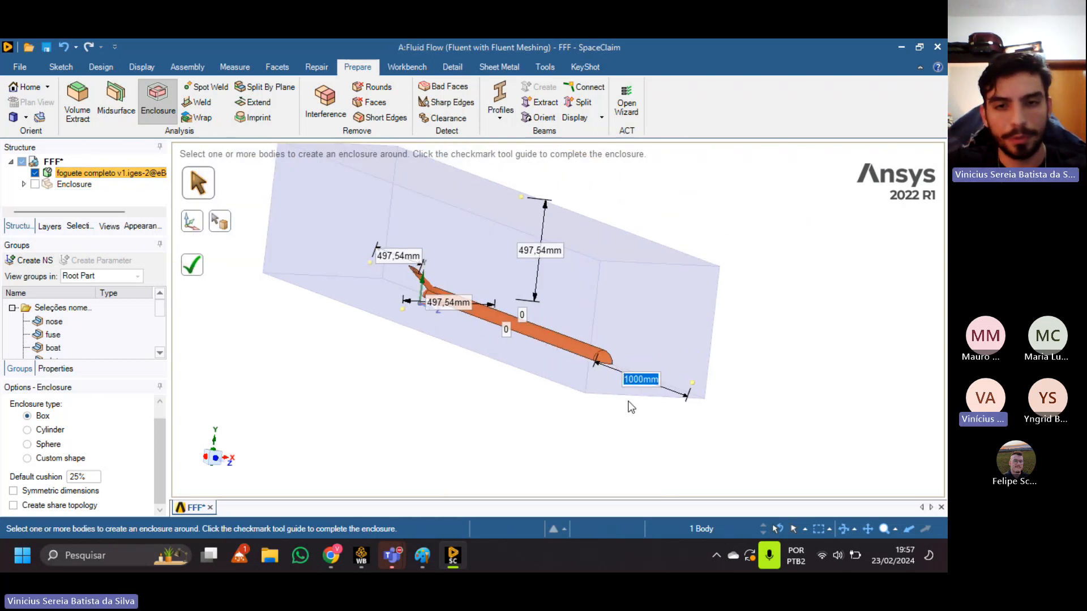
pyautogui.moveTo(625, 402); pyautogui.dragTo(531, 436, button='middle')
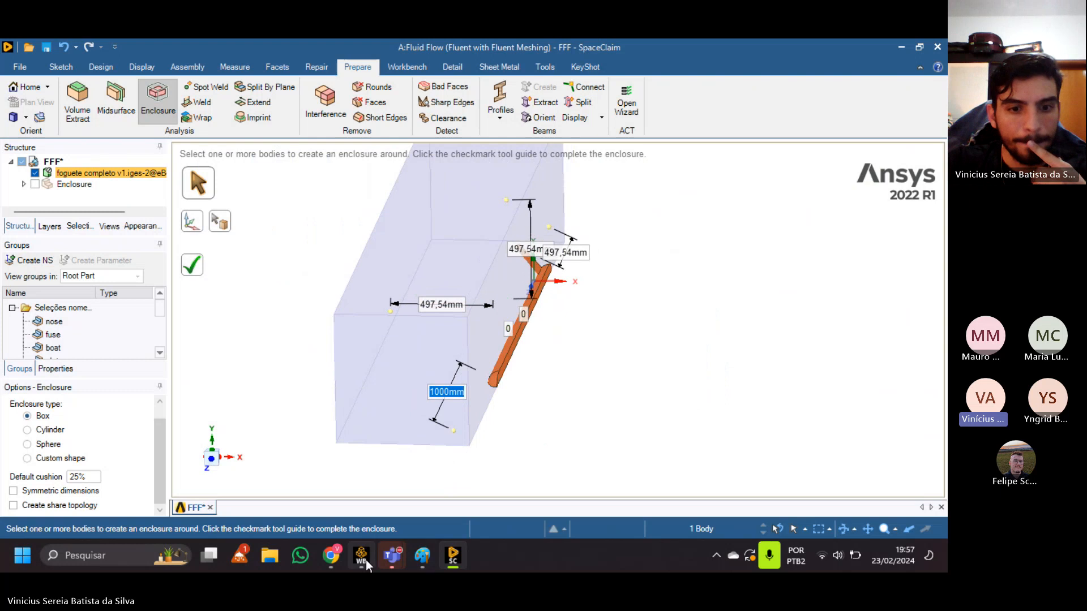
# Switch to the Teams meeting to check the system volume and close the meeting chat, and return to SpaceClaim.
pyautogui.moveTo(392, 556)
pyautogui.click(432, 433)
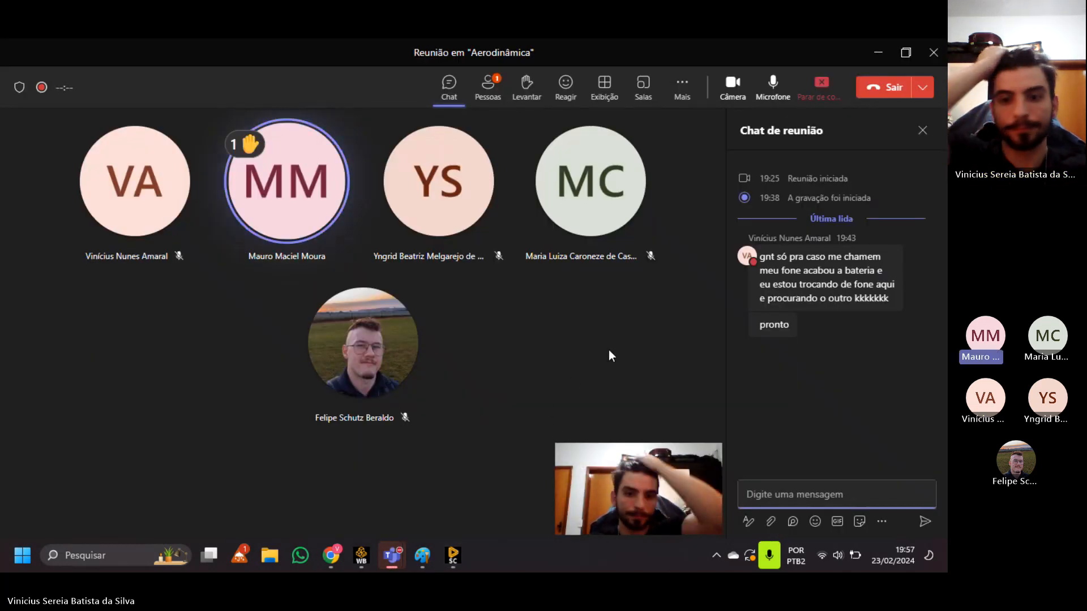
pyautogui.click(837, 557)
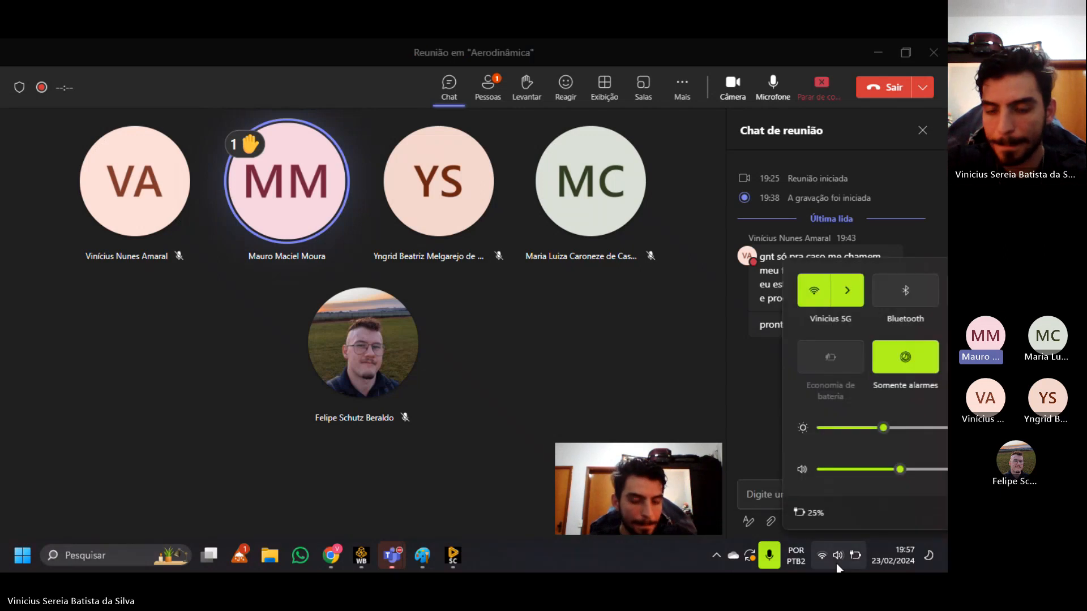
pyautogui.moveTo(819, 470); pyautogui.dragTo(823, 469)
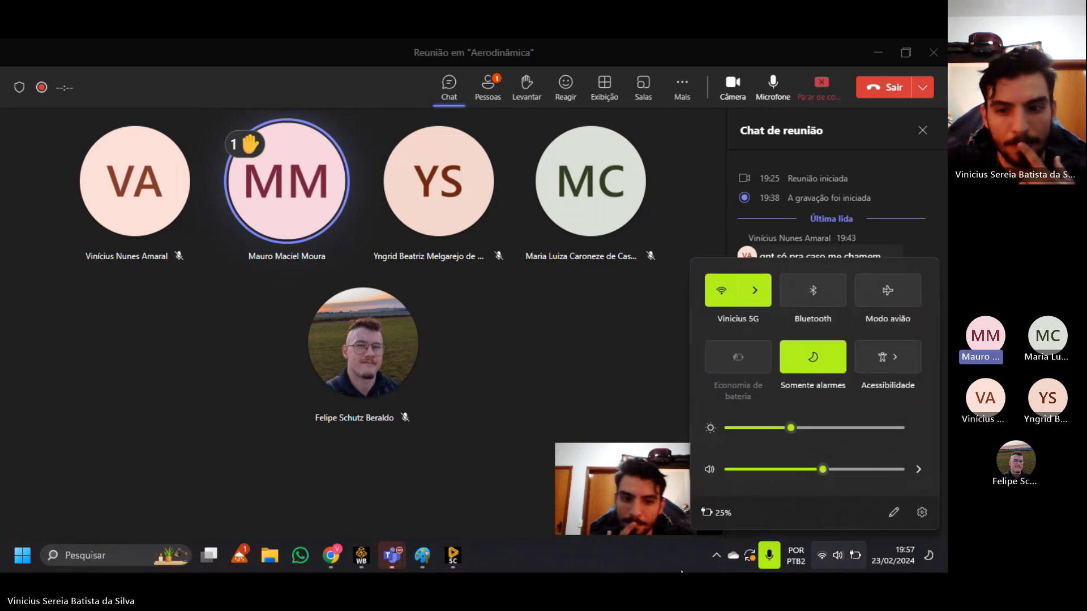
pyautogui.click(837, 556)
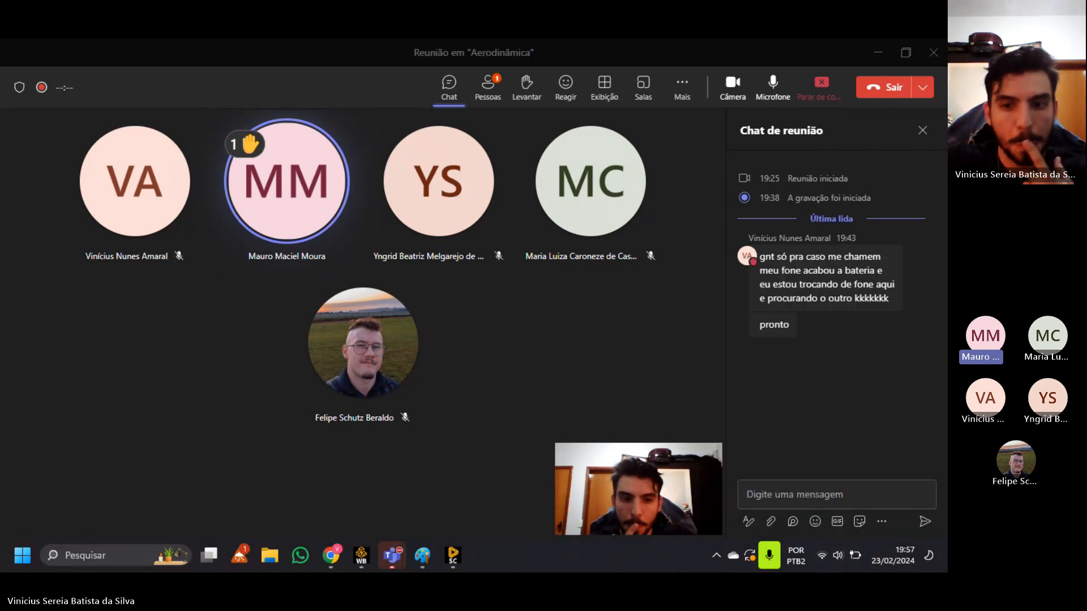
pyautogui.click(923, 130)
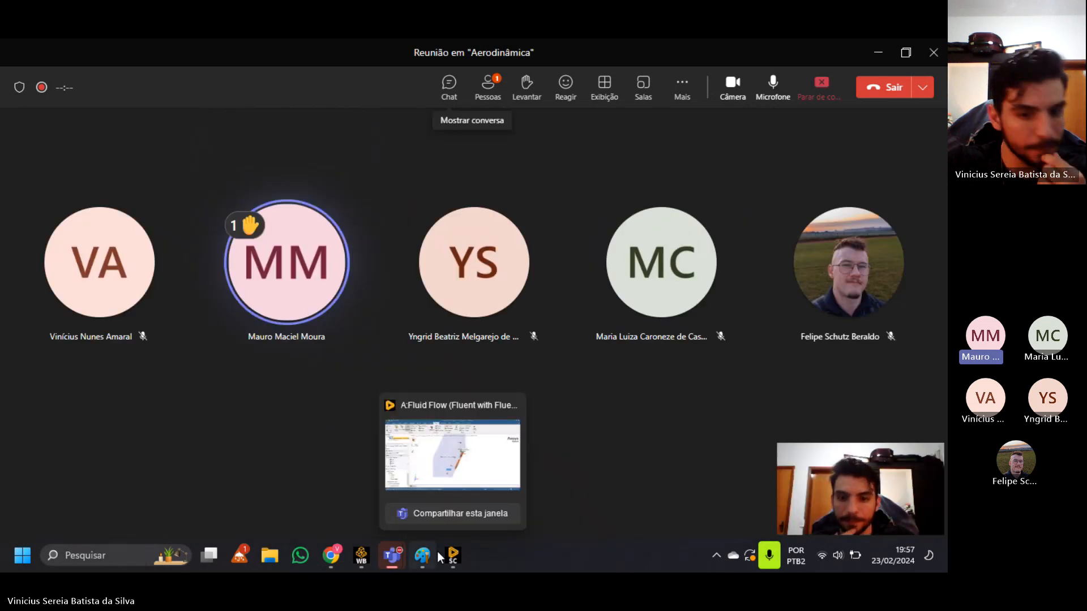
pyautogui.click(462, 554)
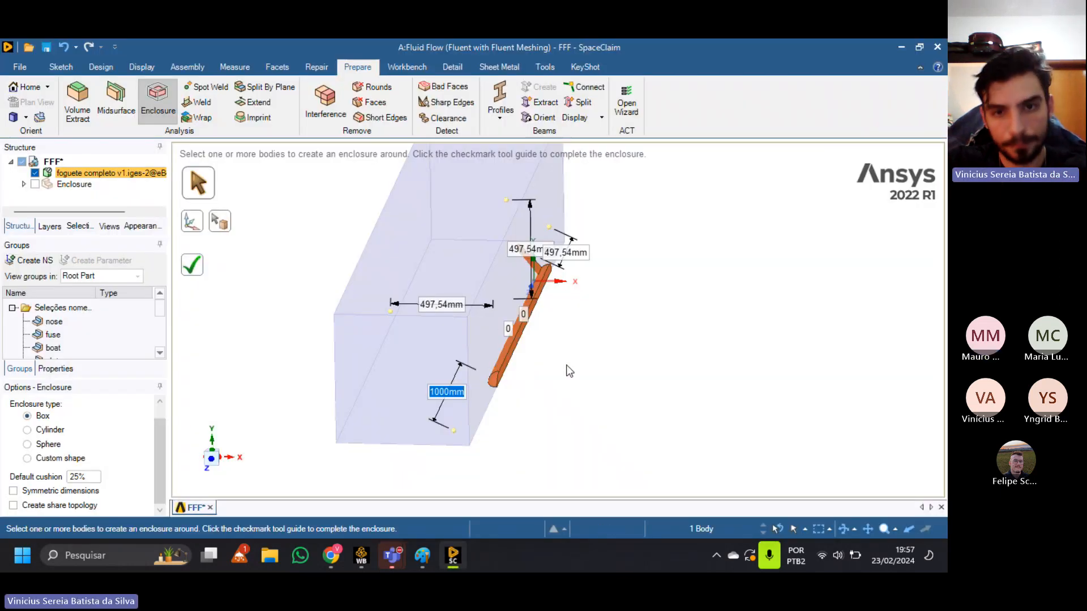
# Look over the Workbench project schematic and the toolbox's analysis systems, and return to the enclosure preview in SpaceClaim.
pyautogui.keyDown('ctrl'); pyautogui.moveTo(603, 368); pyautogui.dragTo(648, 377, button='middle'); pyautogui.keyUp('ctrl')
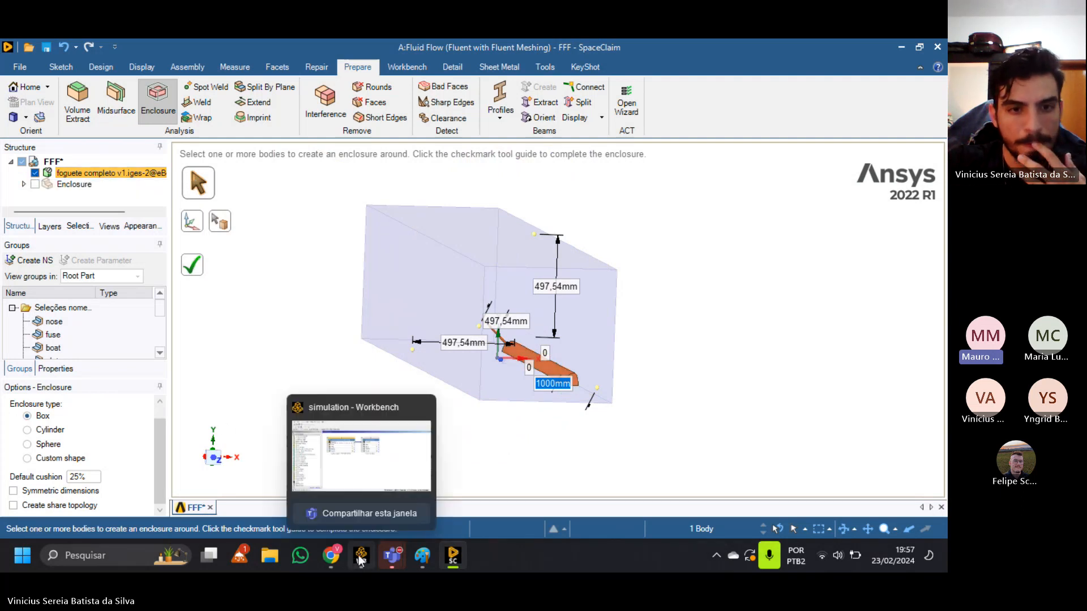
pyautogui.click(348, 464)
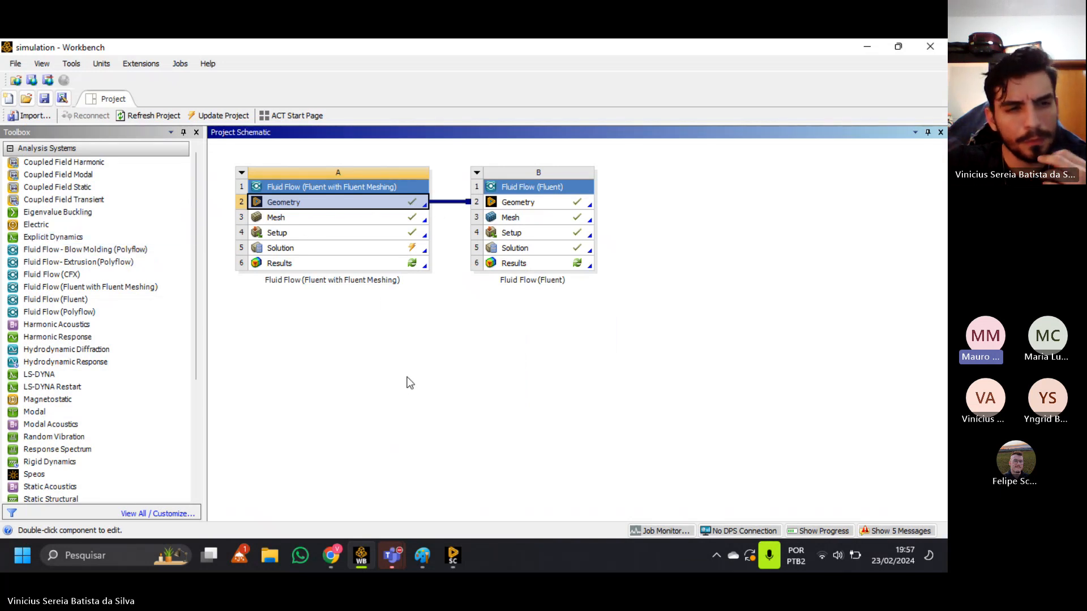
pyautogui.click(461, 554)
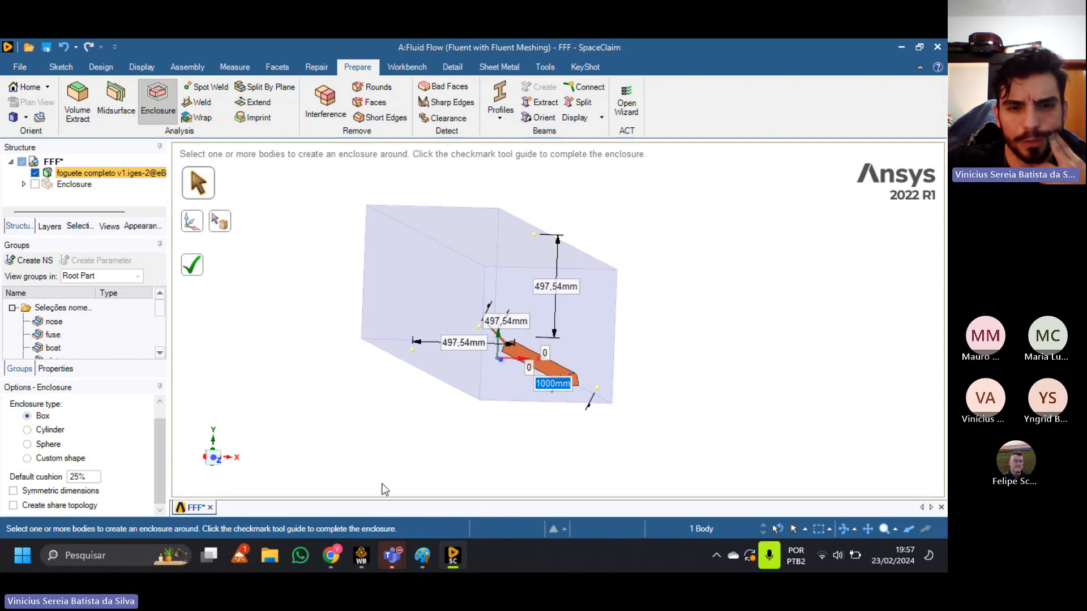
pyautogui.click(367, 565)
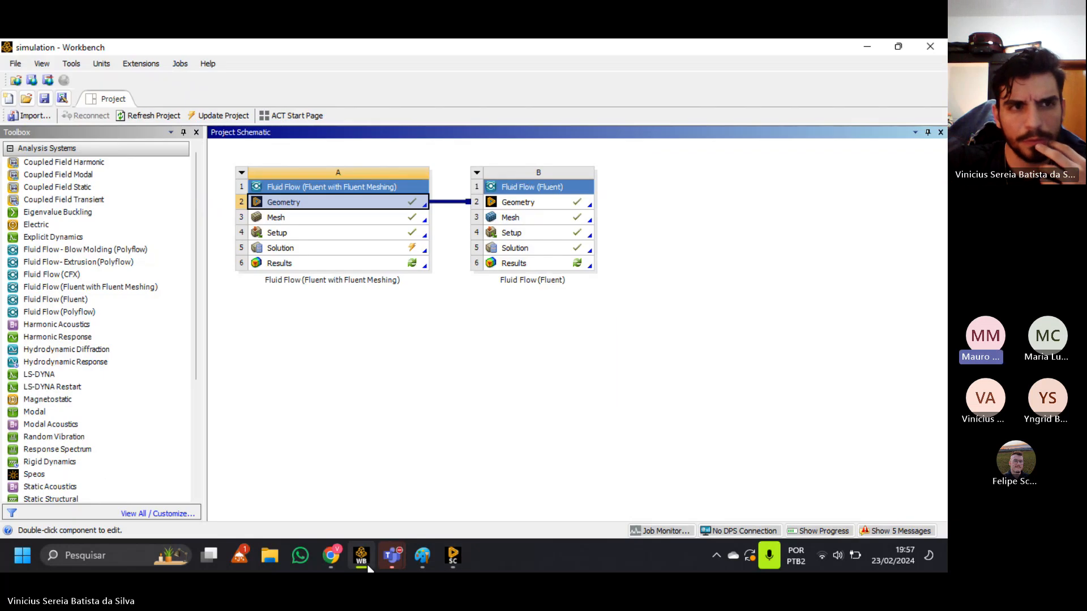
pyautogui.scroll(-4, 70, 362)
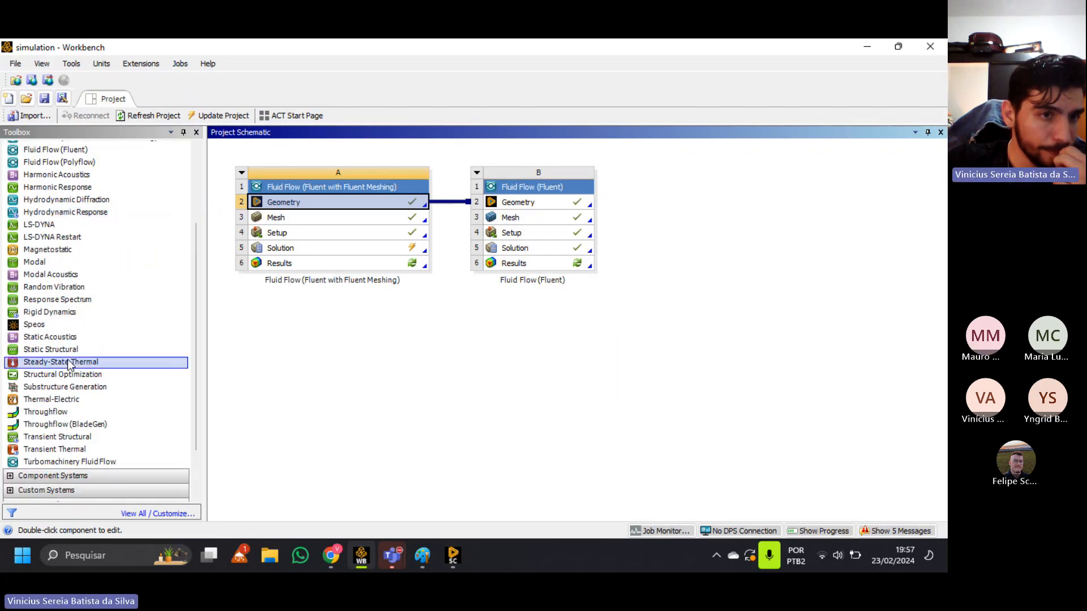
pyautogui.scroll(4, 70, 362)
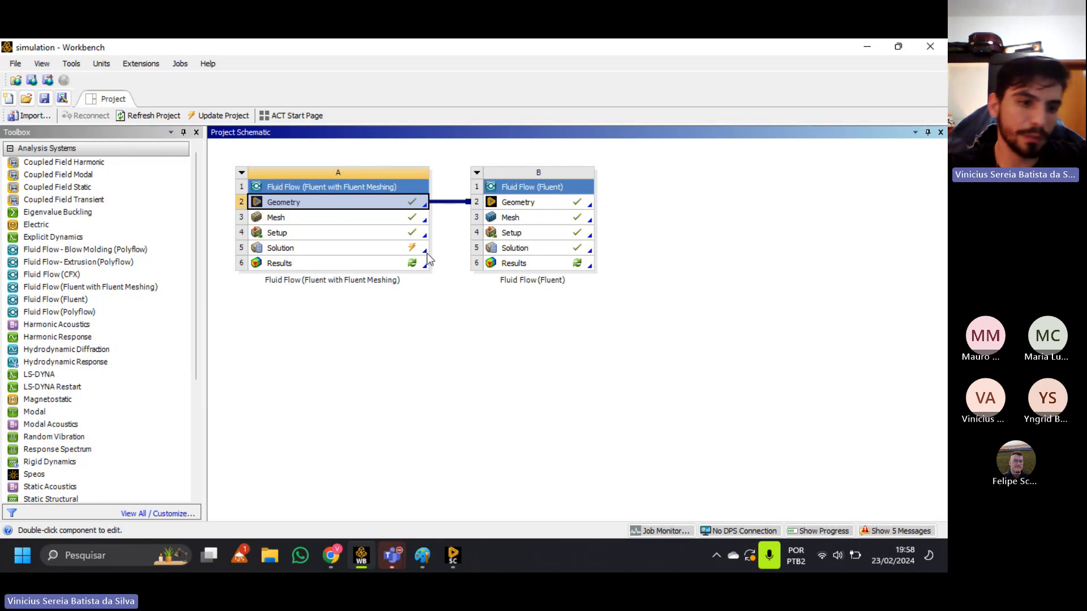
pyautogui.click(463, 559)
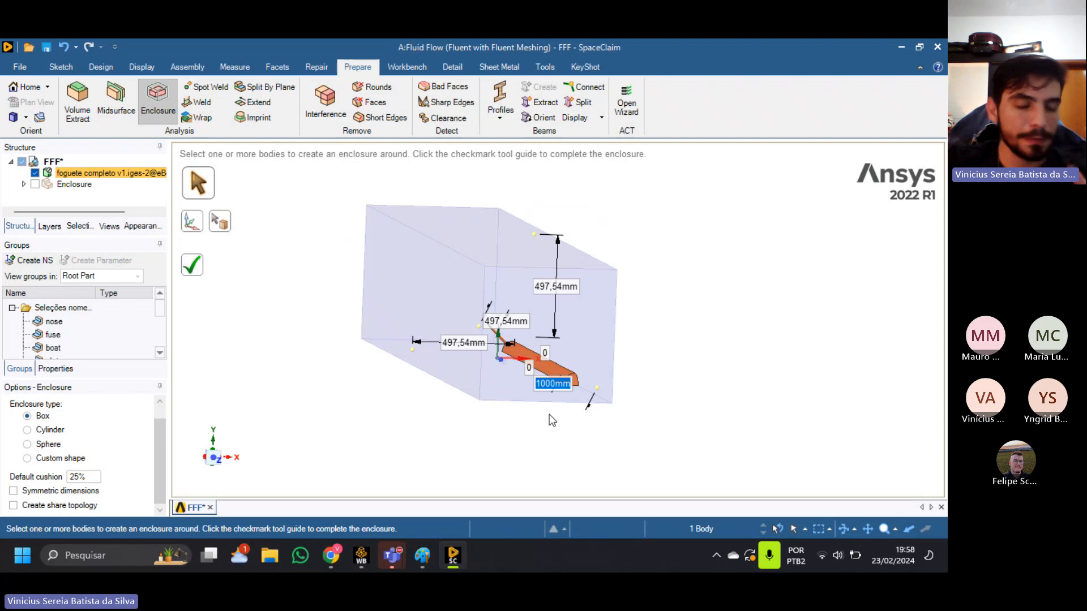
# Examine the enclosure preview from the nose and fin ends, glancing at the Teams meeting window and returning to SpaceClaim.
pyautogui.moveTo(514, 441); pyautogui.dragTo(555, 376, button='middle')
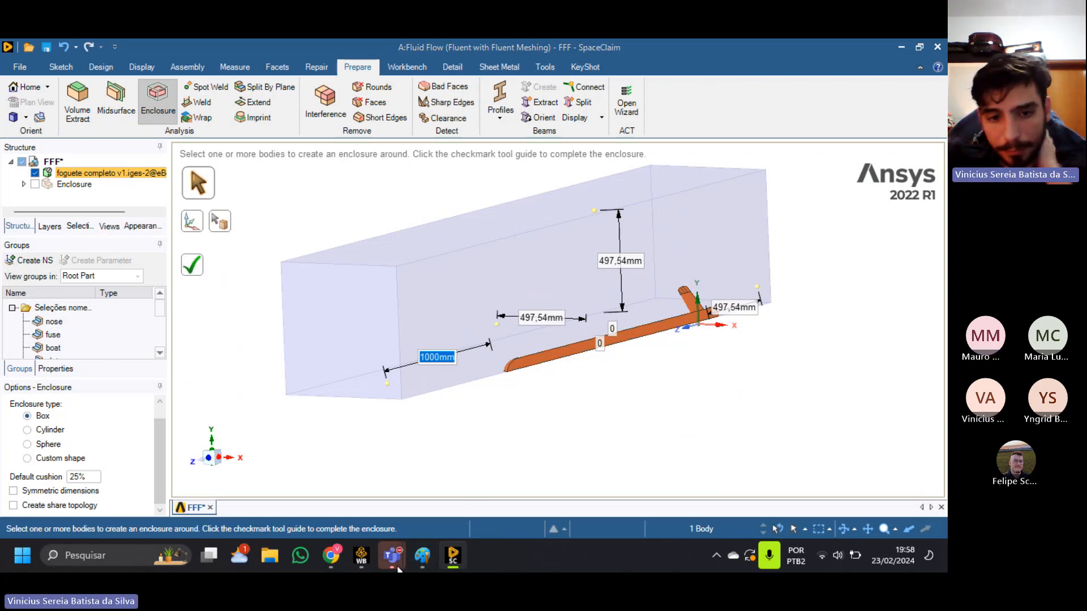
pyautogui.moveTo(392, 556)
pyautogui.click(473, 477)
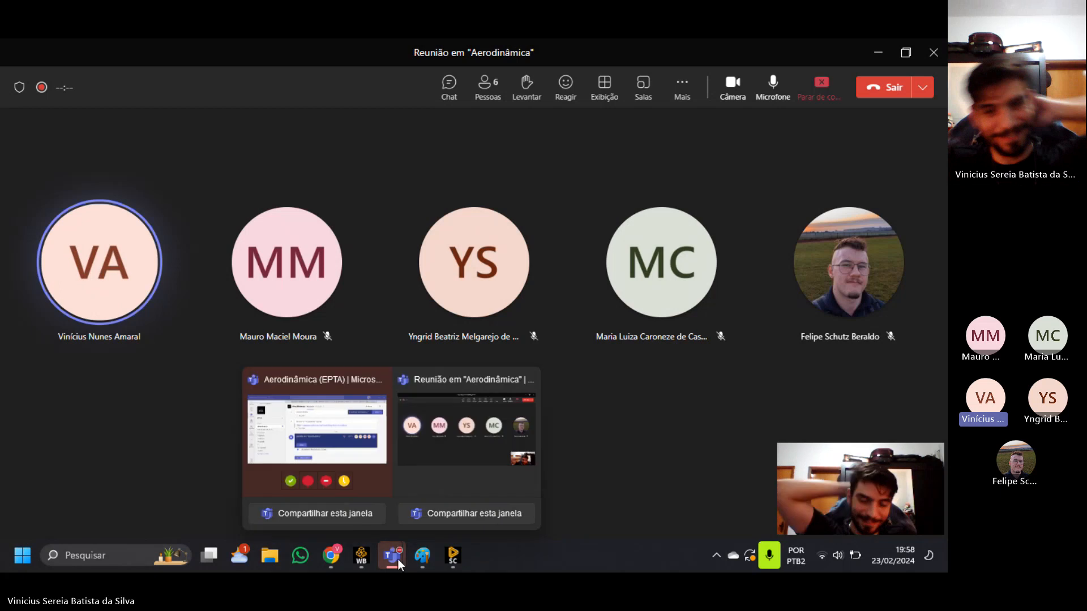
pyautogui.moveTo(435, 545)
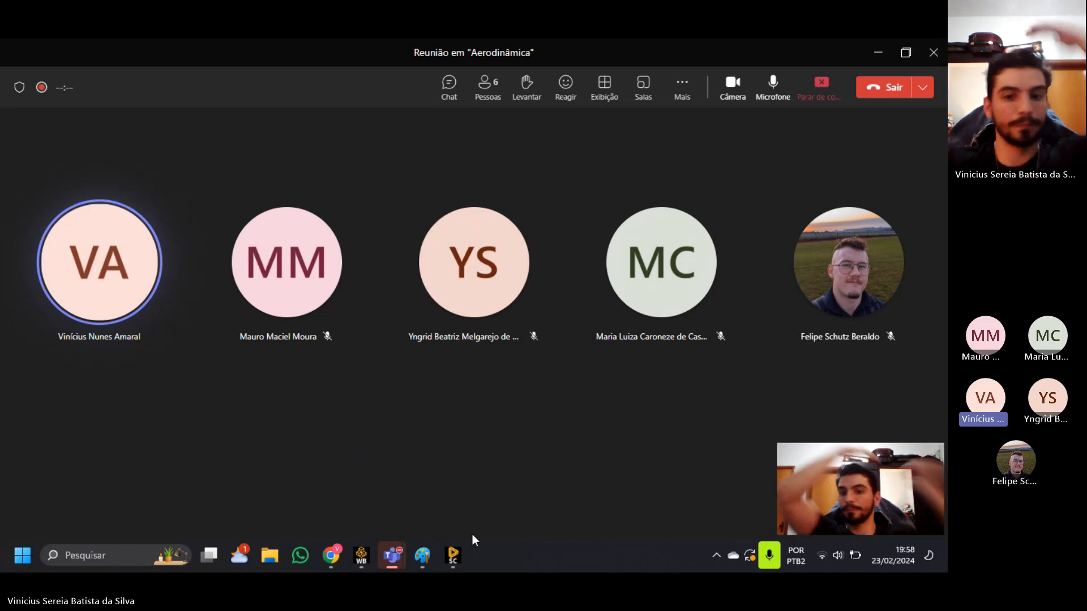
pyautogui.click(452, 555)
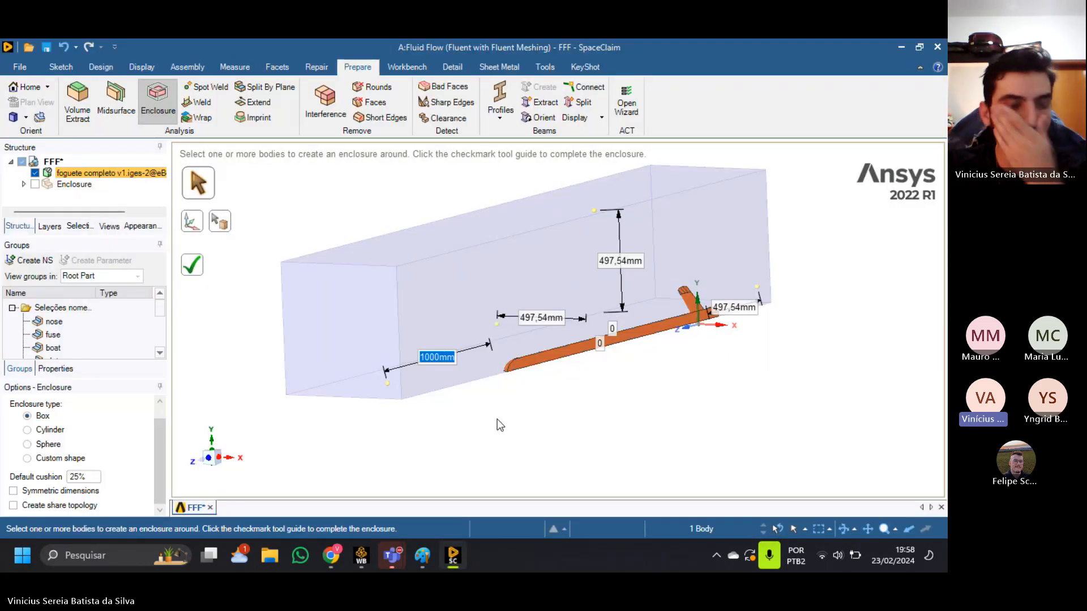
pyautogui.moveTo(469, 415); pyautogui.dragTo(707, 422, button='middle')
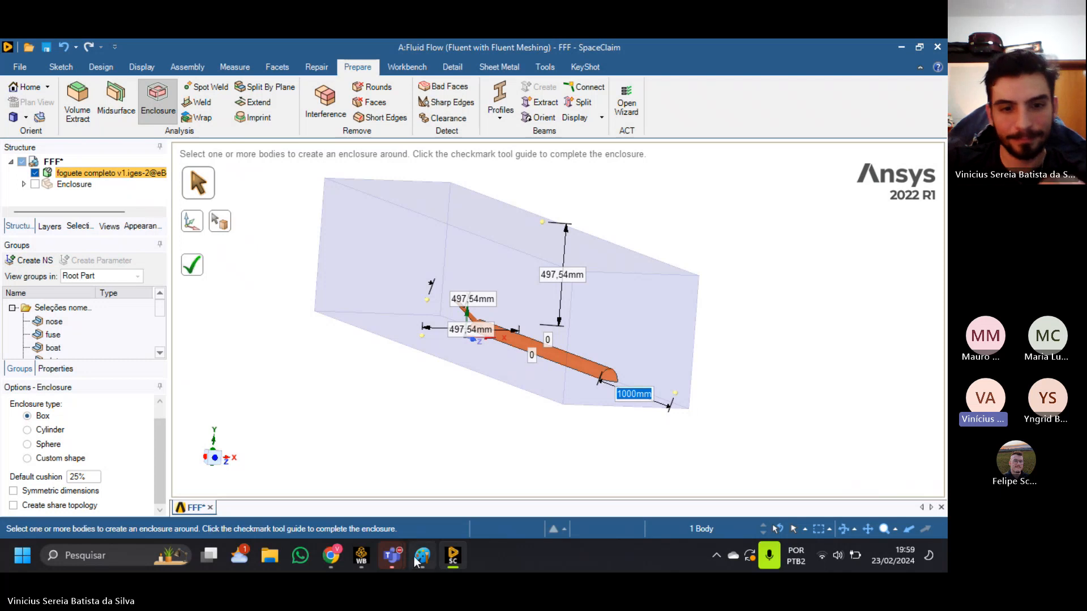
pyautogui.moveTo(417, 560)
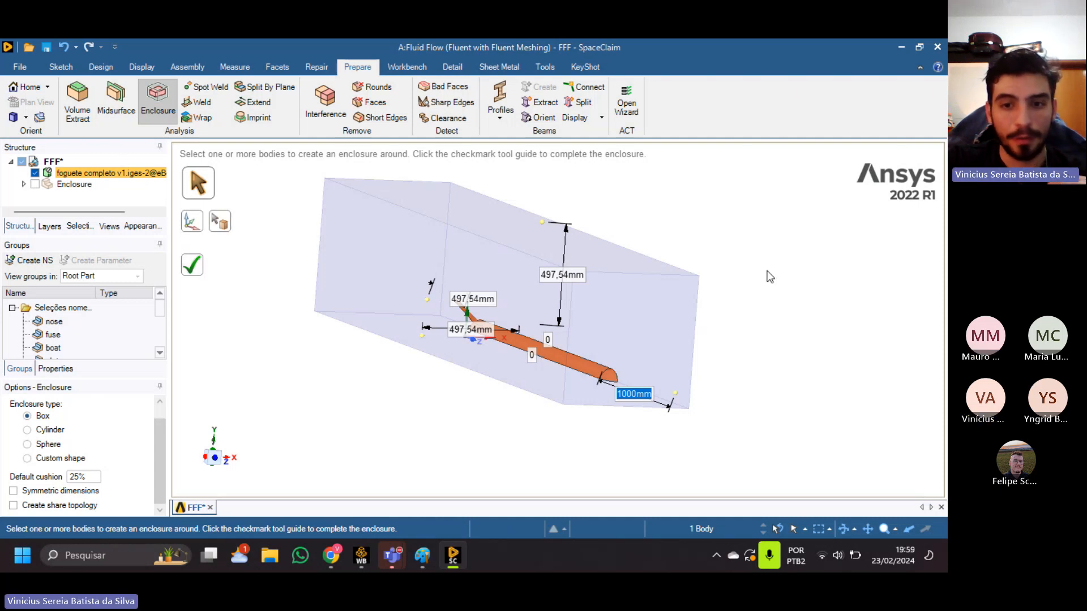
# Create the box enclosure around the rocket body and make the enclosure component visible.
pyautogui.press('Return')
pyautogui.click(35, 184)
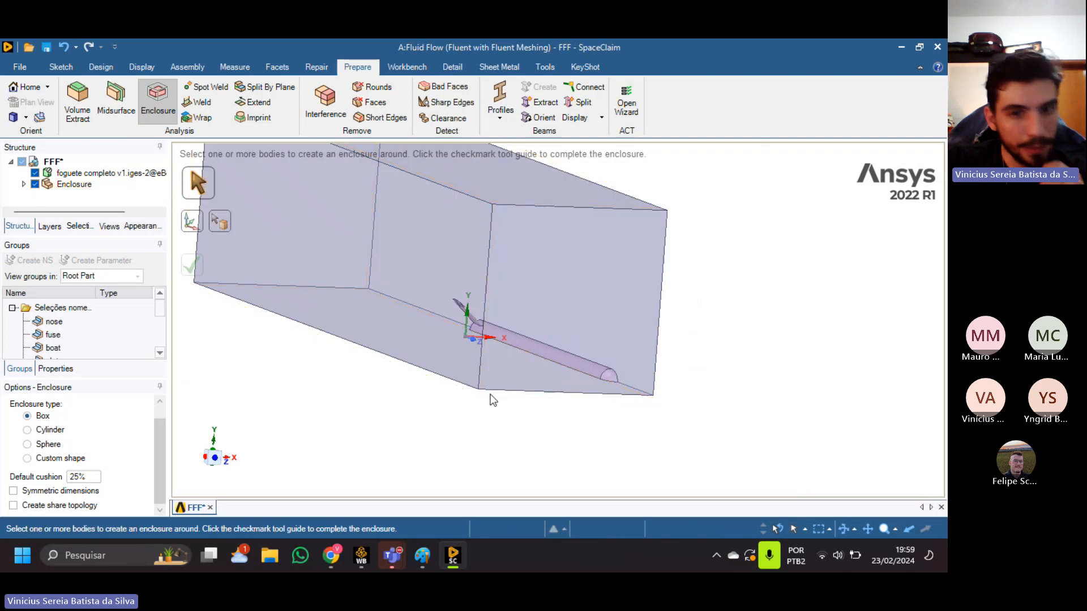
pyautogui.scroll(1, 651, 341)
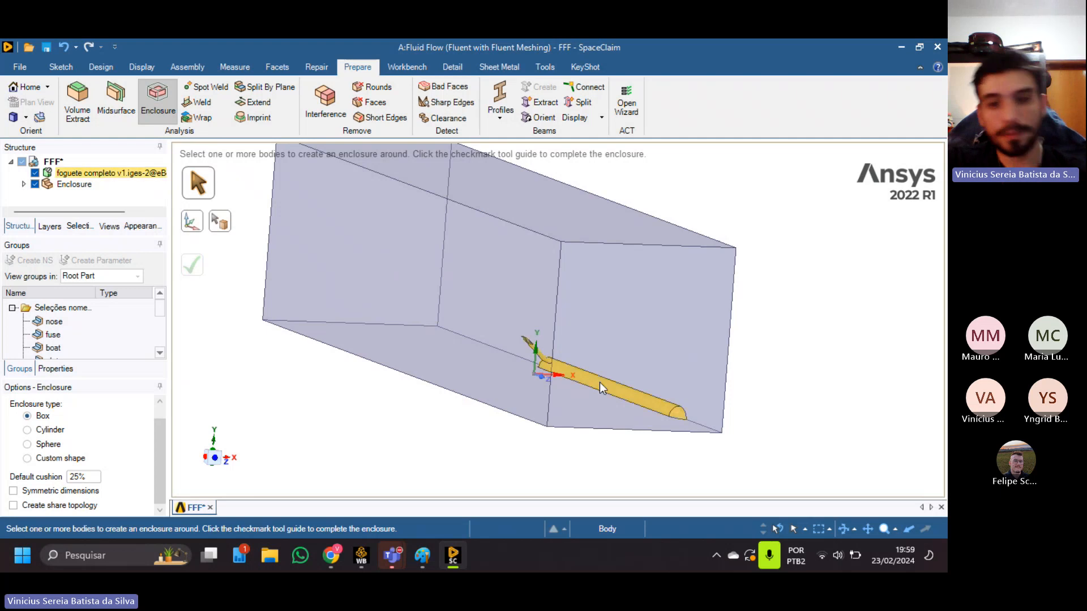
pyautogui.keyDown('ctrl'); pyautogui.moveTo(614, 366); pyautogui.dragTo(646, 361, button='middle'); pyautogui.keyUp('ctrl')
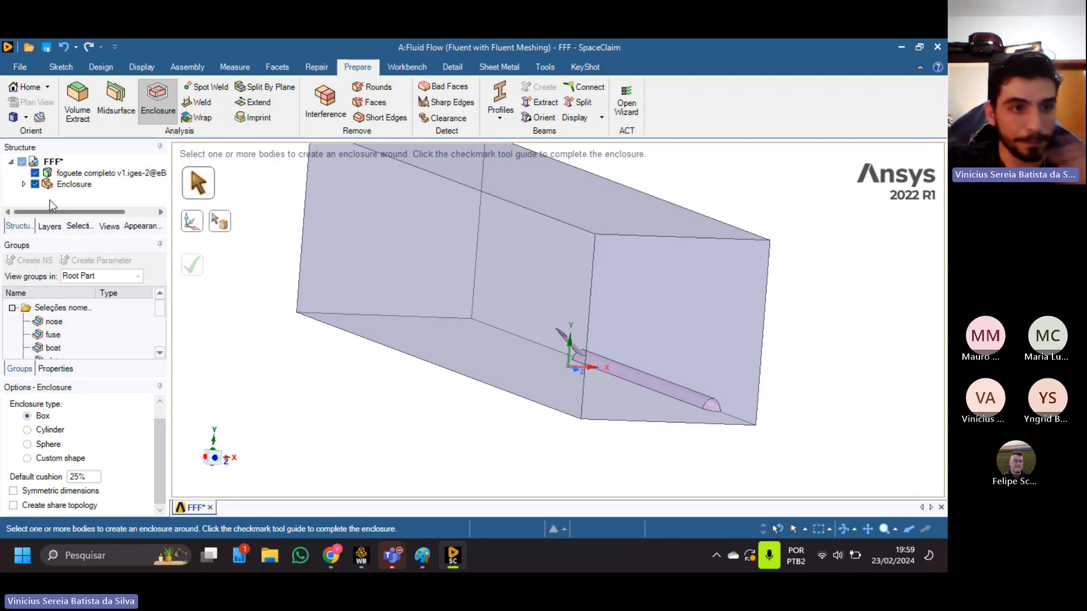
# Activate the rocket body for physics.
pyautogui.rightClick(86, 174)
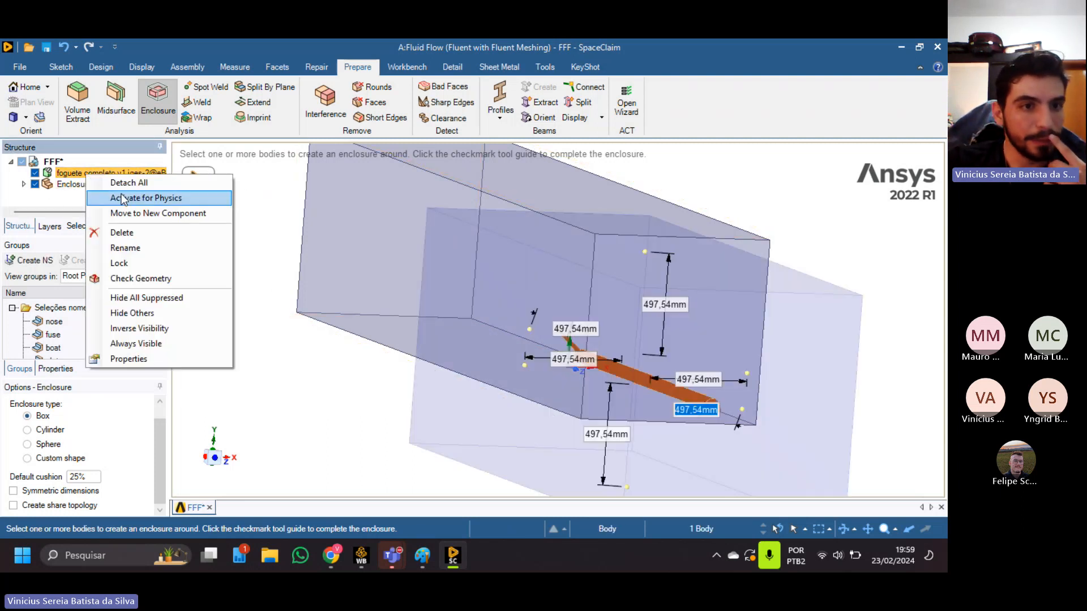
pyautogui.click(163, 201)
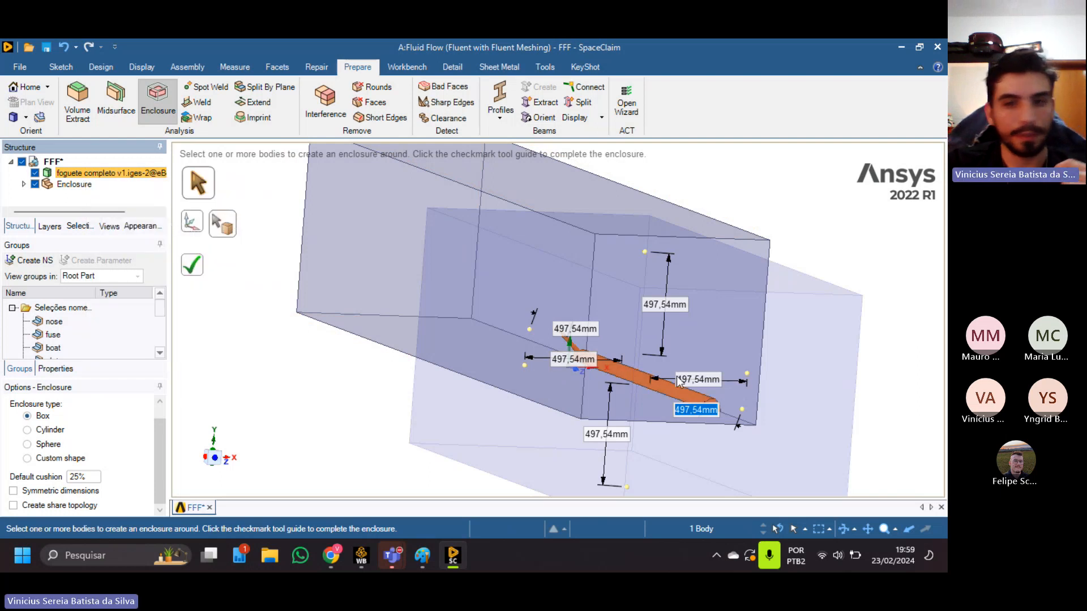
pyautogui.click(902, 252)
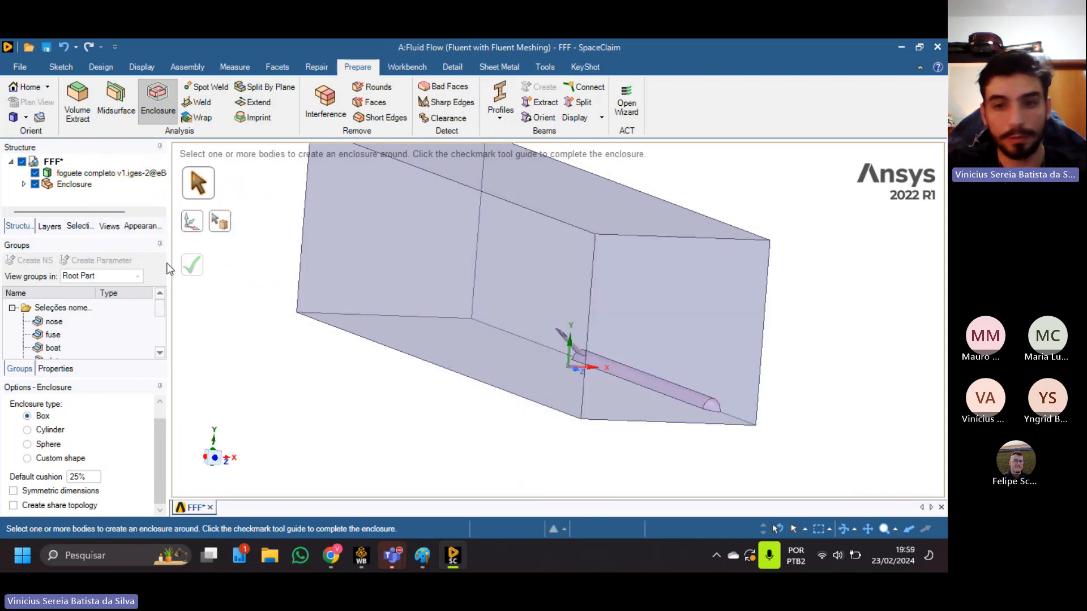
# Suppress the rocket body for physics and hide it, leaving only the enclosure shown.
pyautogui.rightClick(103, 174)
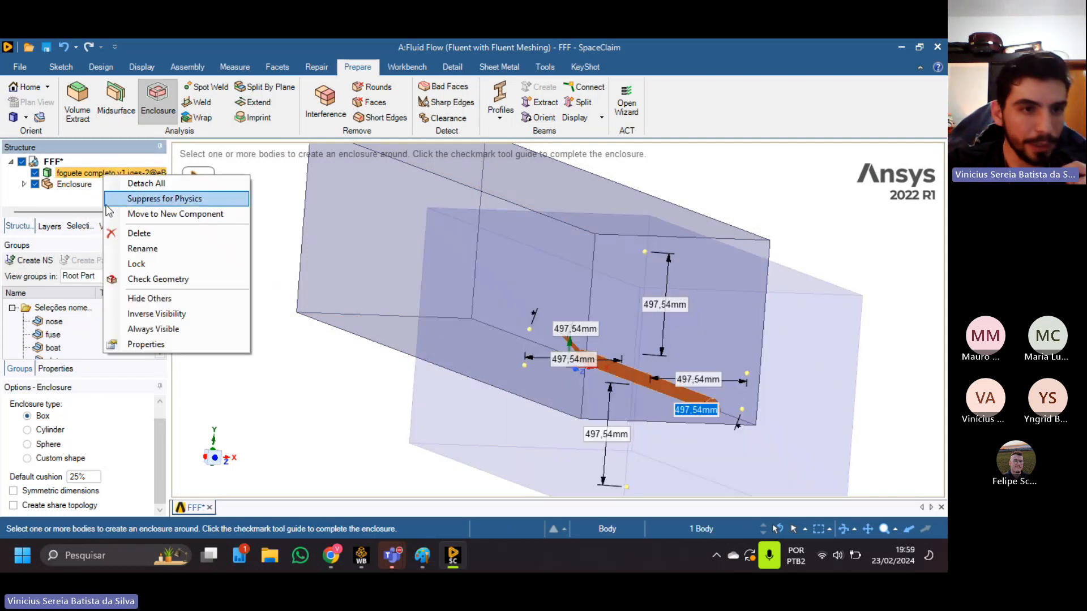
pyautogui.click(166, 199)
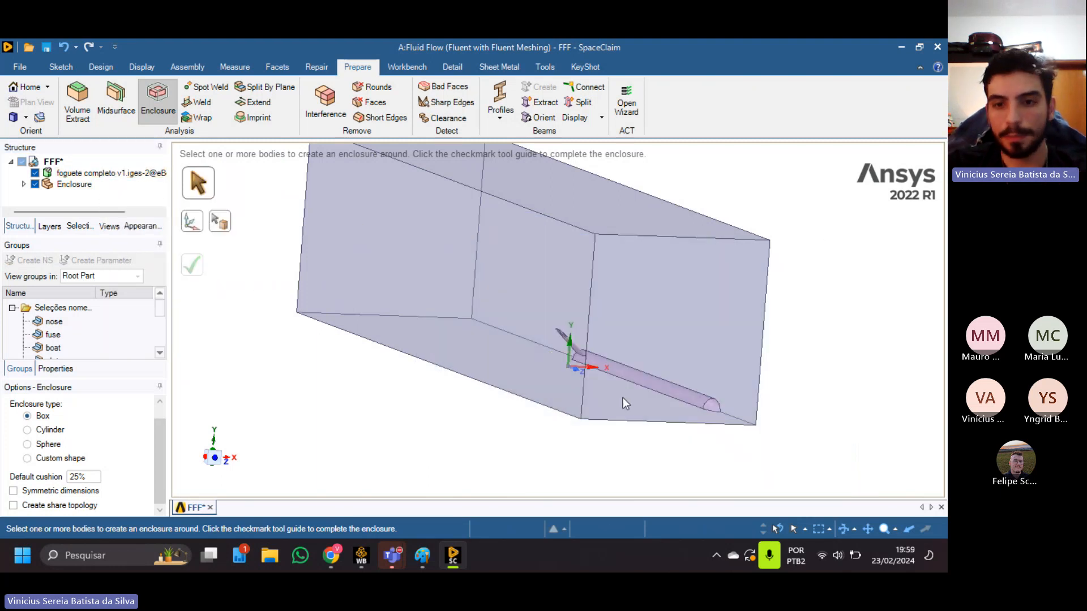
pyautogui.click(35, 173)
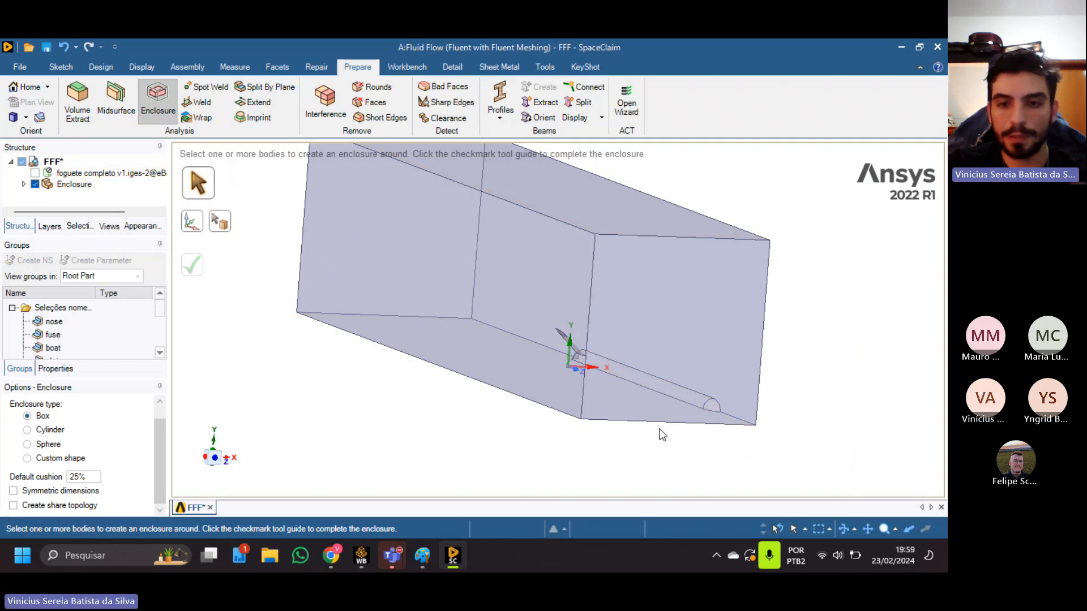
# Examine the rocket-shaped cavity in the enclosure, including close views of the fin and tail.
pyautogui.moveTo(667, 420)
pyautogui.mouseDown(button='middle')
pyautogui.moveTo(687, 337)
pyautogui.moveTo(645, 393)
pyautogui.moveTo(597, 375)
pyautogui.mouseUp(button='middle')
pyautogui.keyDown('shift'); pyautogui.moveTo(736, 379); pyautogui.dragTo(373, 331, button='middle'); pyautogui.keyUp('shift')
pyautogui.scroll(3, 560, 357)
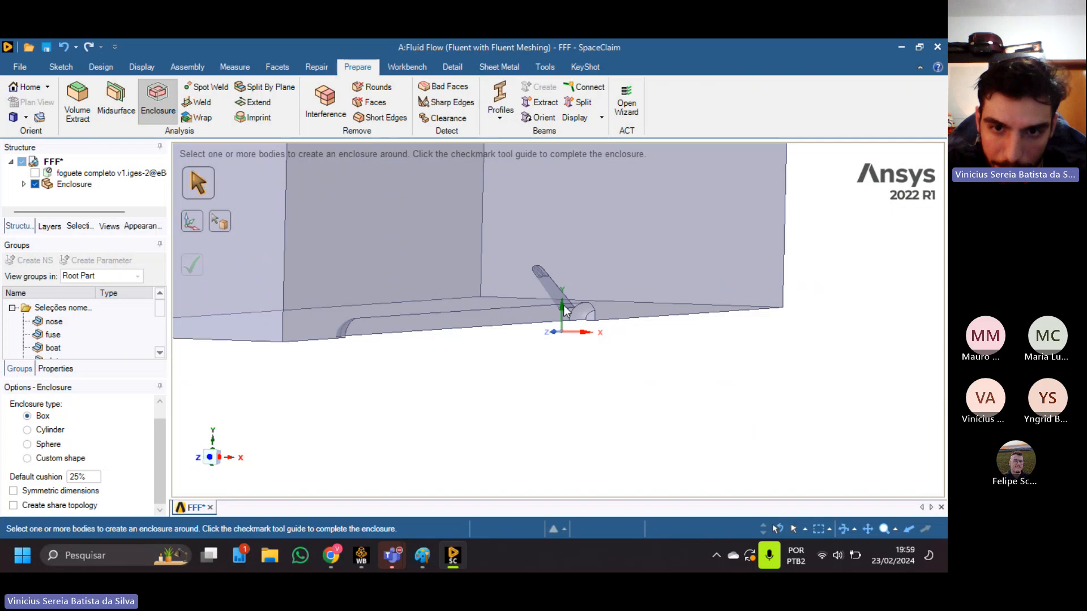
pyautogui.scroll(5, 562, 305)
pyautogui.moveTo(548, 338); pyautogui.dragTo(500, 300, button='middle')
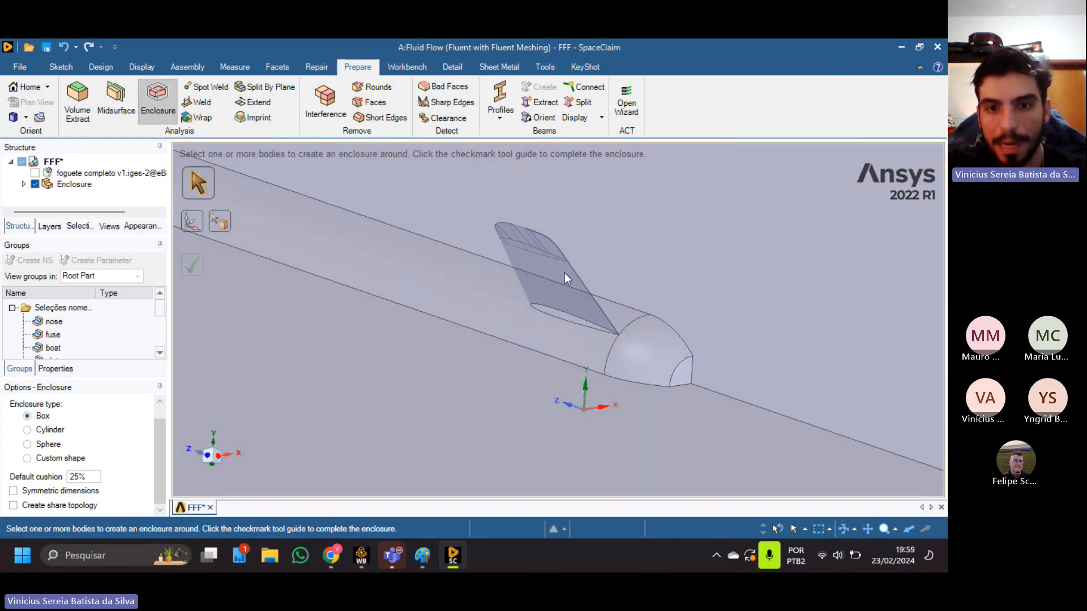
pyautogui.moveTo(581, 344)
pyautogui.mouseDown(button='middle')
pyautogui.moveTo(538, 306)
pyautogui.moveTo(439, 262)
pyautogui.moveTo(516, 260)
pyautogui.moveTo(528, 284)
pyautogui.moveTo(520, 371)
pyautogui.moveTo(648, 367)
pyautogui.moveTo(470, 331)
pyautogui.moveTo(451, 393)
pyautogui.moveTo(475, 406)
pyautogui.moveTo(457, 369)
pyautogui.mouseUp(button='middle')
pyautogui.scroll(5, 520, 363)
pyautogui.scroll(-10, 519, 338)
pyautogui.scroll(3, 465, 367)
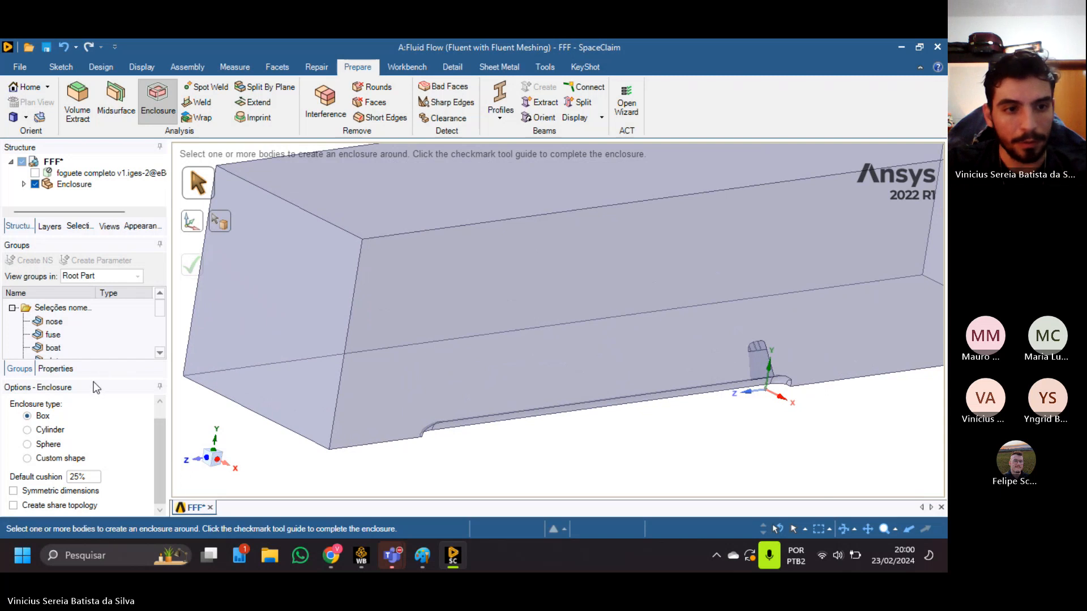
# Enlarge the groups list to show all the named selections, and view the whole enclosure from both ends.
pyautogui.moveTo(91, 379); pyautogui.dragTo(90, 436)
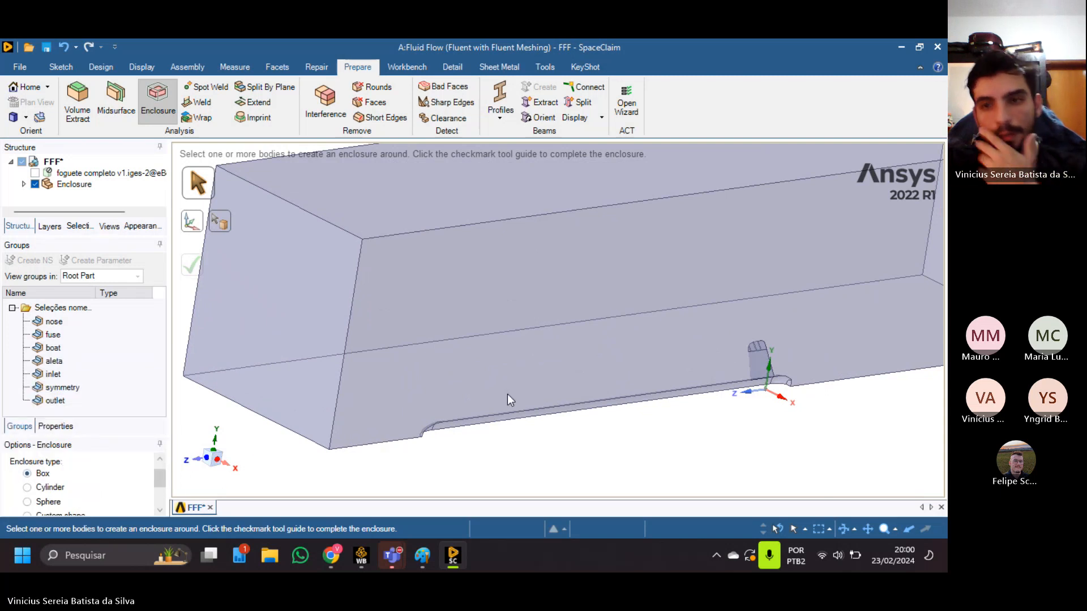
pyautogui.scroll(2, 507, 394)
pyautogui.scroll(-3, 539, 334)
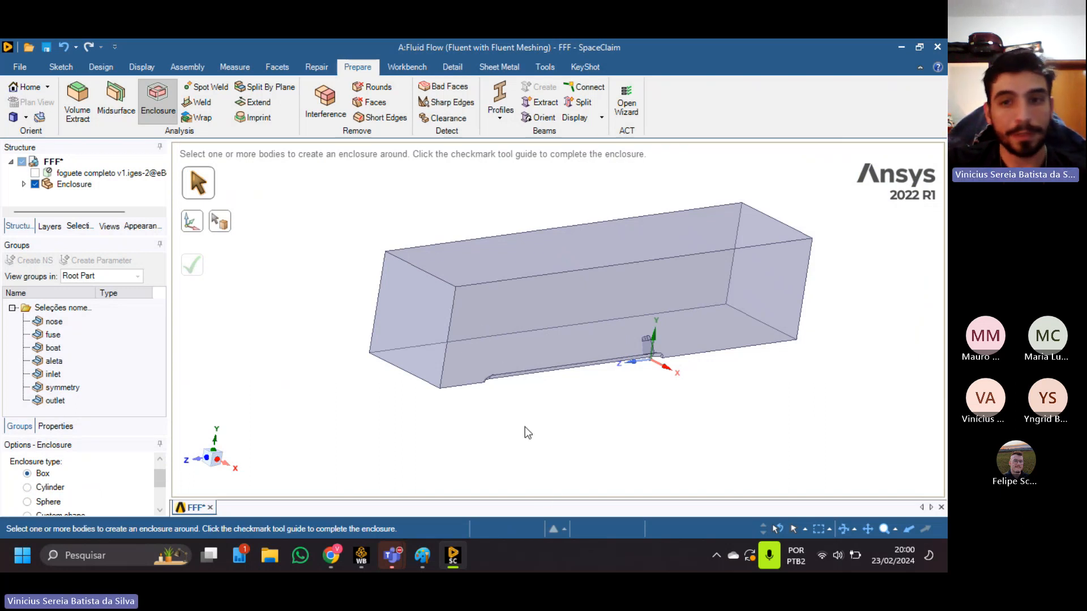
pyautogui.moveTo(528, 425); pyautogui.dragTo(645, 467, button='middle')
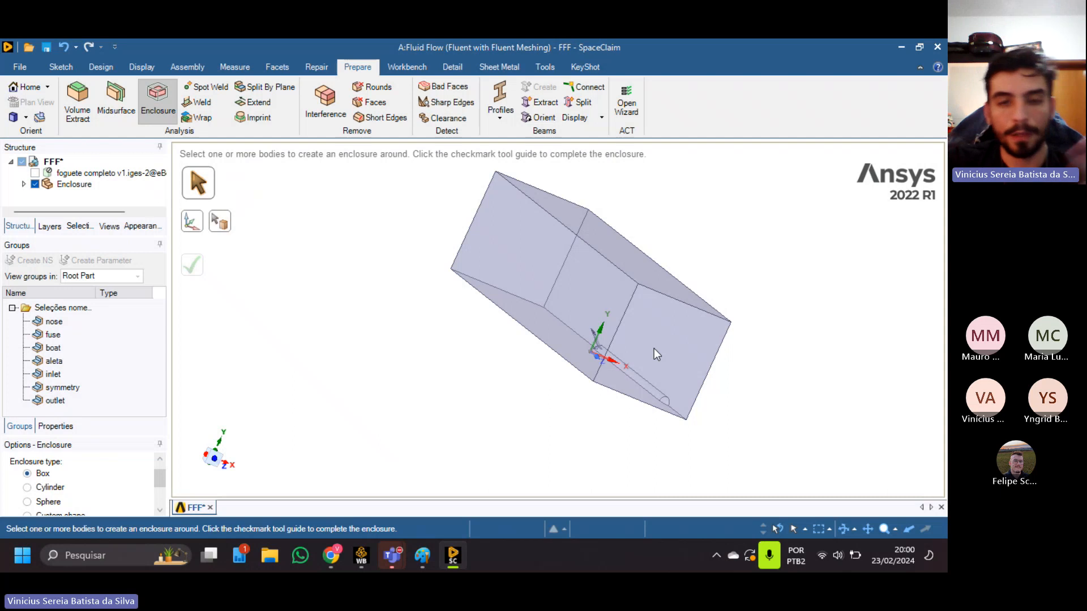
pyautogui.keyDown('shift'); pyautogui.moveTo(468, 353); pyautogui.dragTo(624, 399, button='middle'); pyautogui.keyUp('shift')
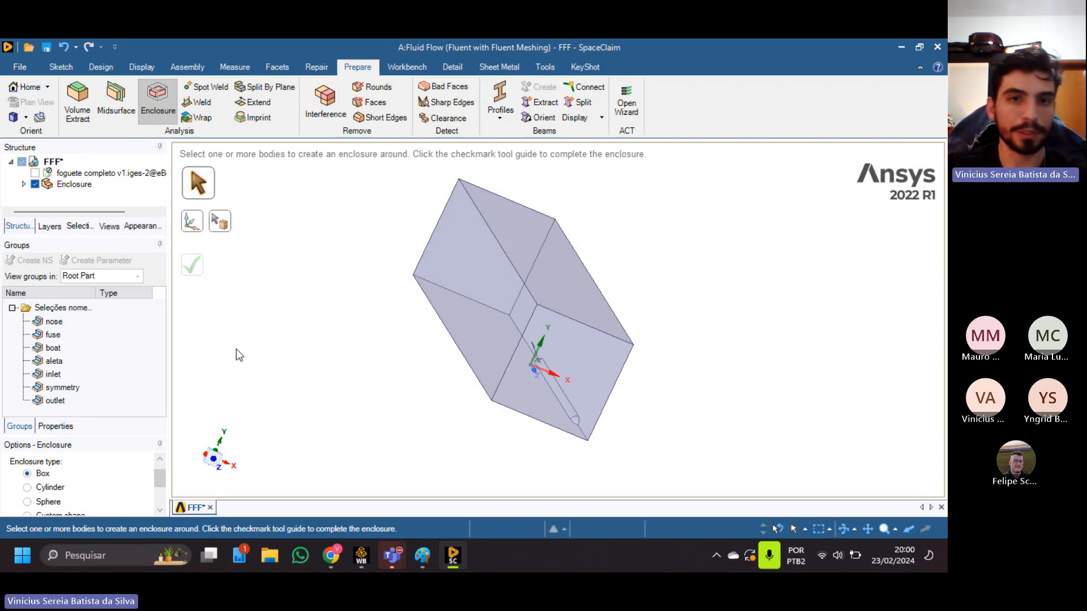
pyautogui.moveTo(187, 362); pyautogui.dragTo(467, 343, button='middle')
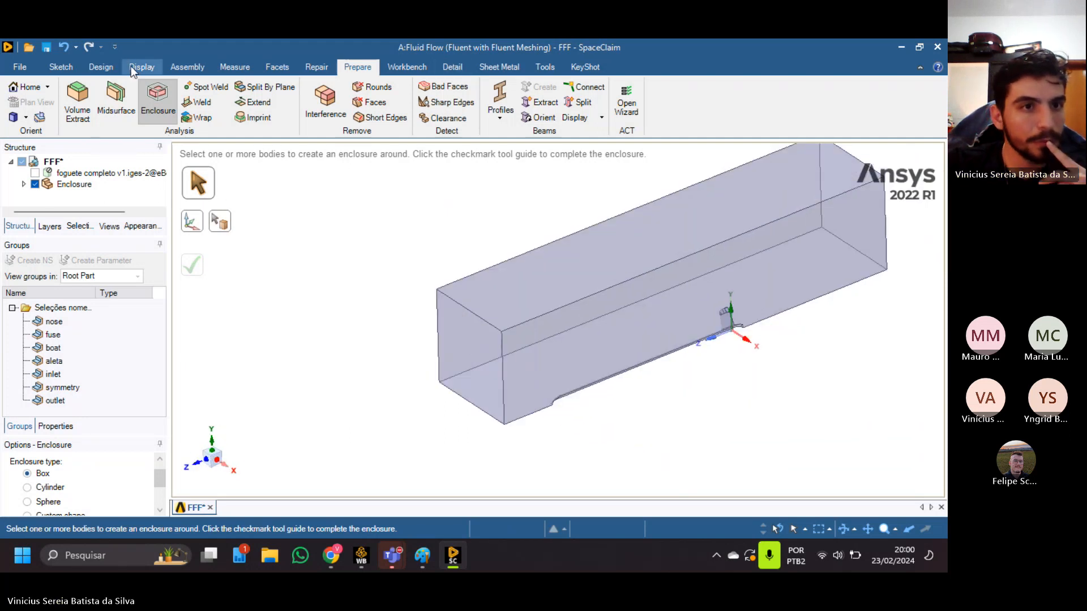
# Create a named selection called Inlet from the enclosure's end face ahead of the nose, and delete that group again.
pyautogui.click(100, 67)
pyautogui.click(231, 105)
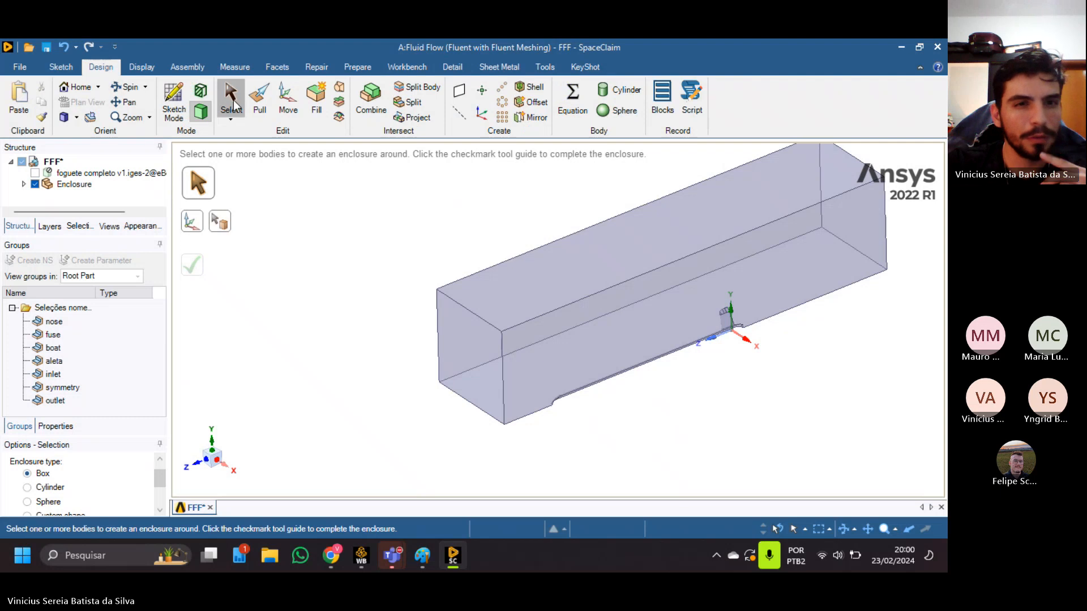
pyautogui.click(468, 362)
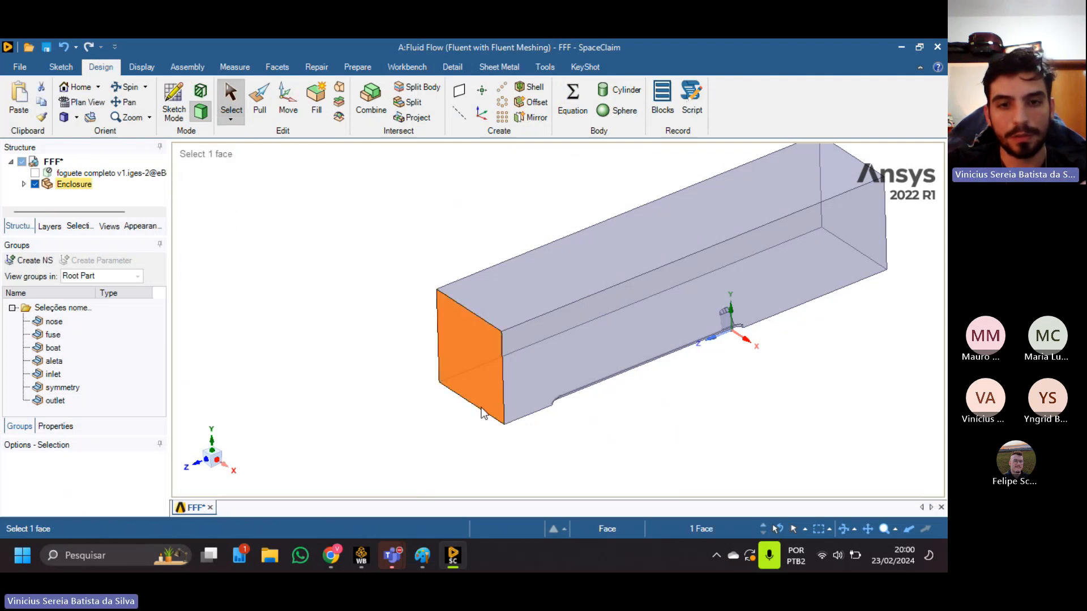
pyautogui.keyDown('shift'); pyautogui.moveTo(466, 315); pyautogui.dragTo(361, 302, button='middle'); pyautogui.keyUp('shift')
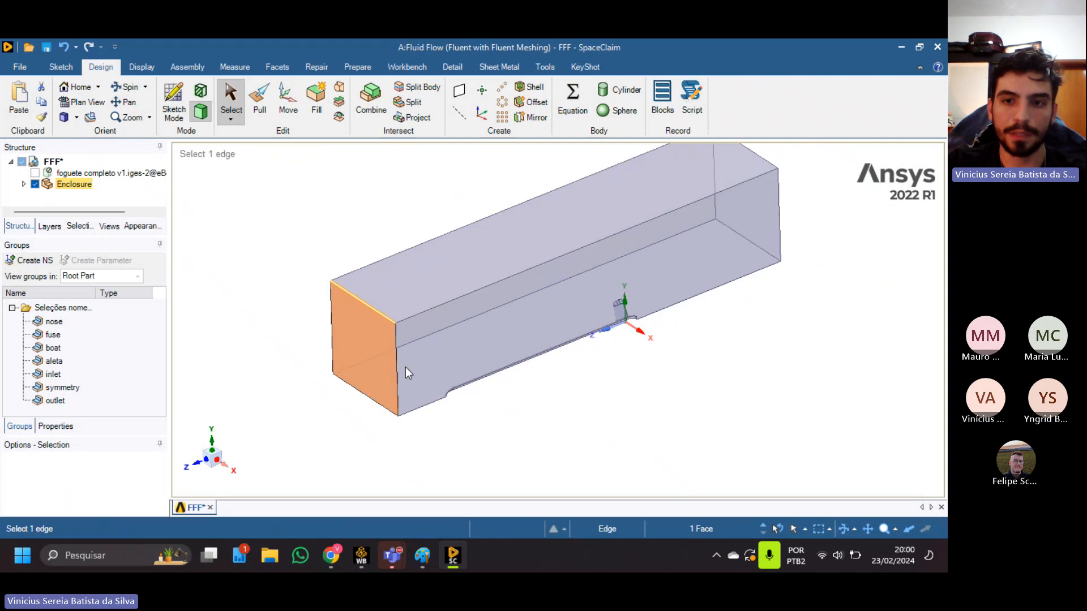
pyautogui.scroll(1, 429, 362)
pyautogui.scroll(2, 429, 362)
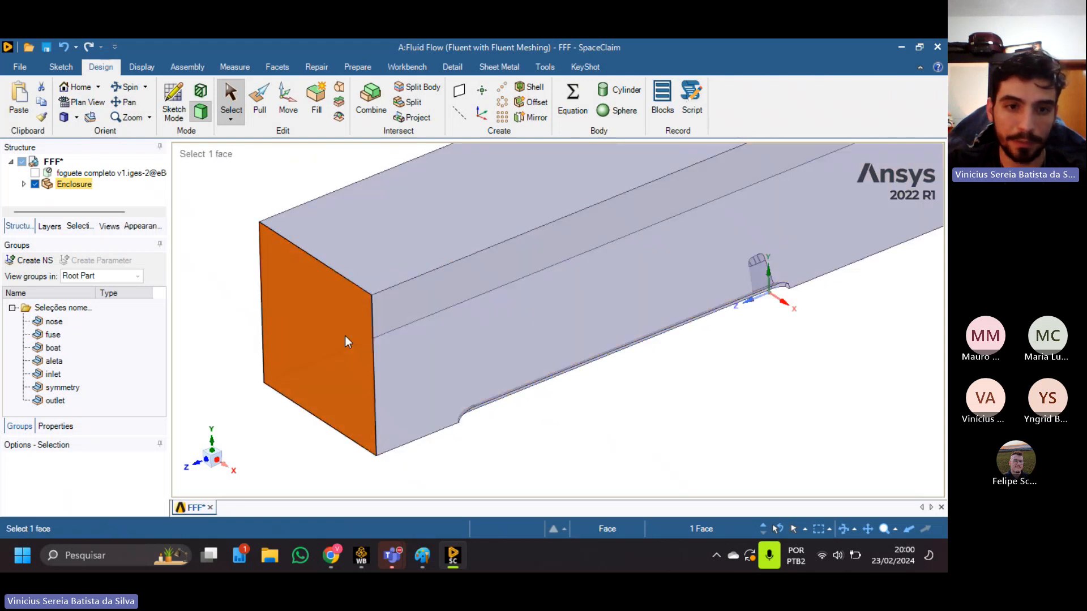
pyautogui.click(32, 262)
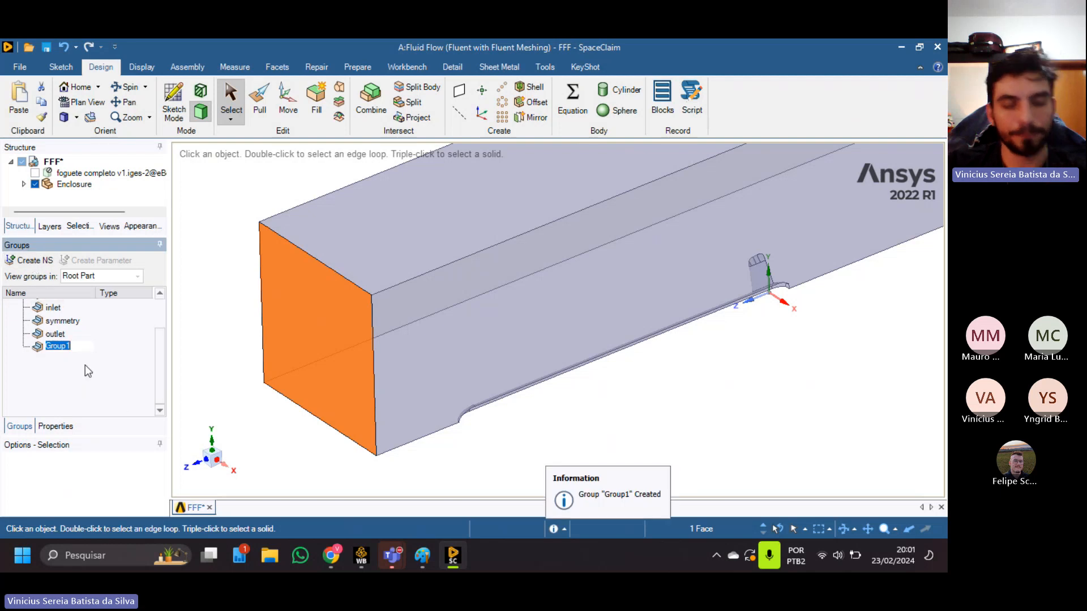
pyautogui.write('Inlet')
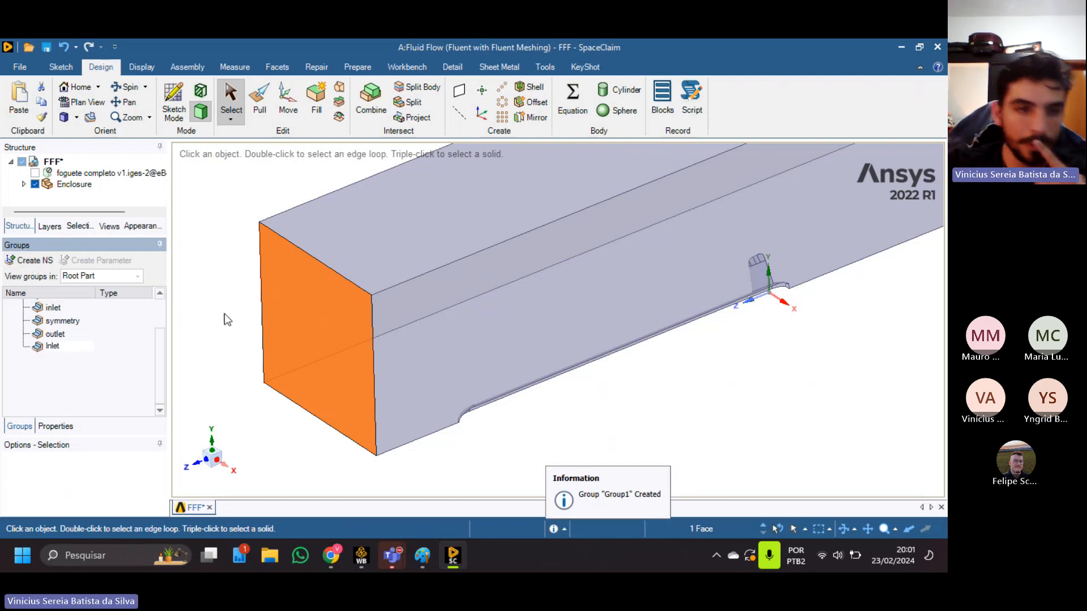
pyautogui.press('Return')
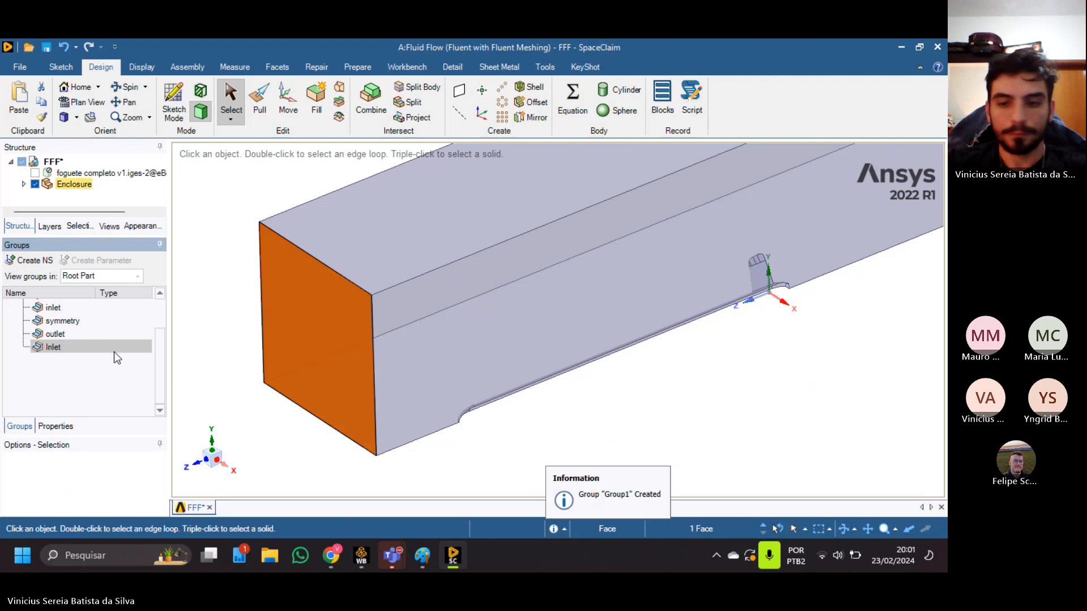
pyautogui.press('Delete')
pyautogui.click(542, 393)
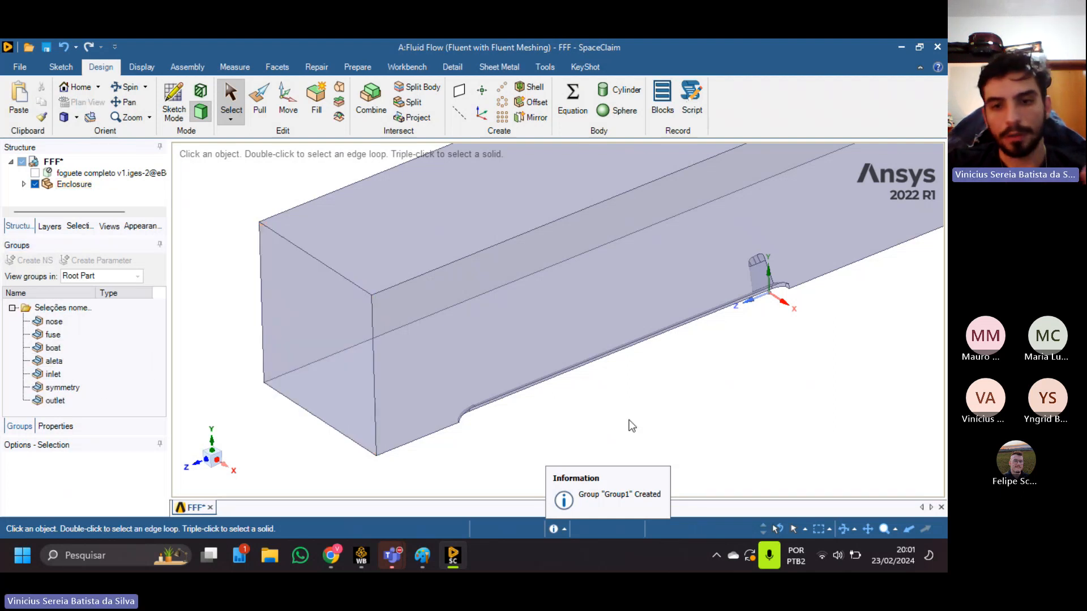
# Examine the enclosure's symmetry face beside the rocket cavity and the end face behind the fin.
pyautogui.keyDown('shift'); pyautogui.moveTo(617, 319); pyautogui.dragTo(493, 382, button='middle'); pyautogui.keyUp('shift')
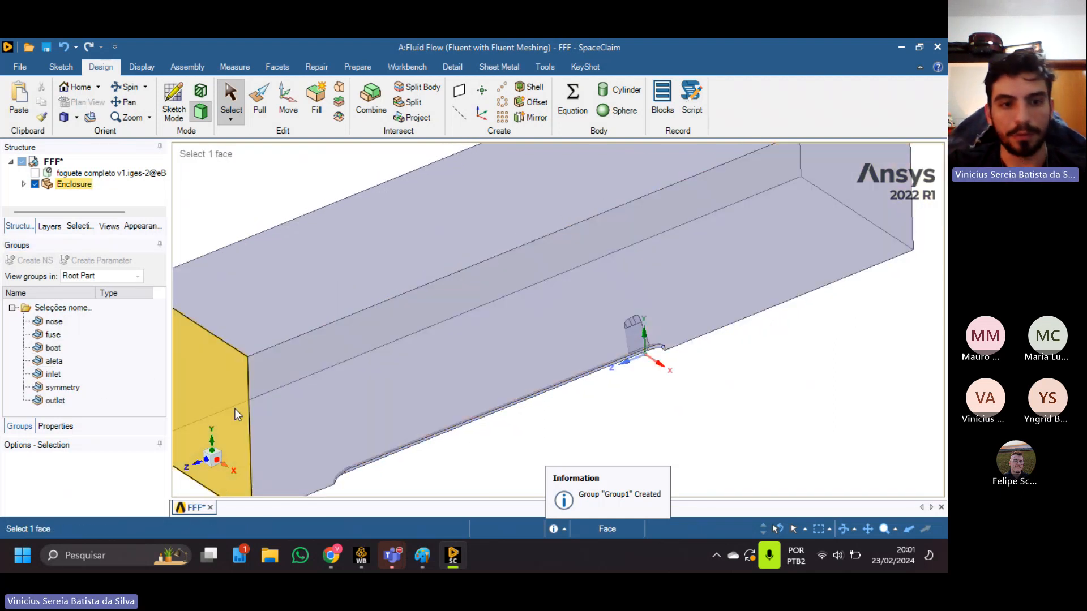
pyautogui.scroll(-5, 764, 280)
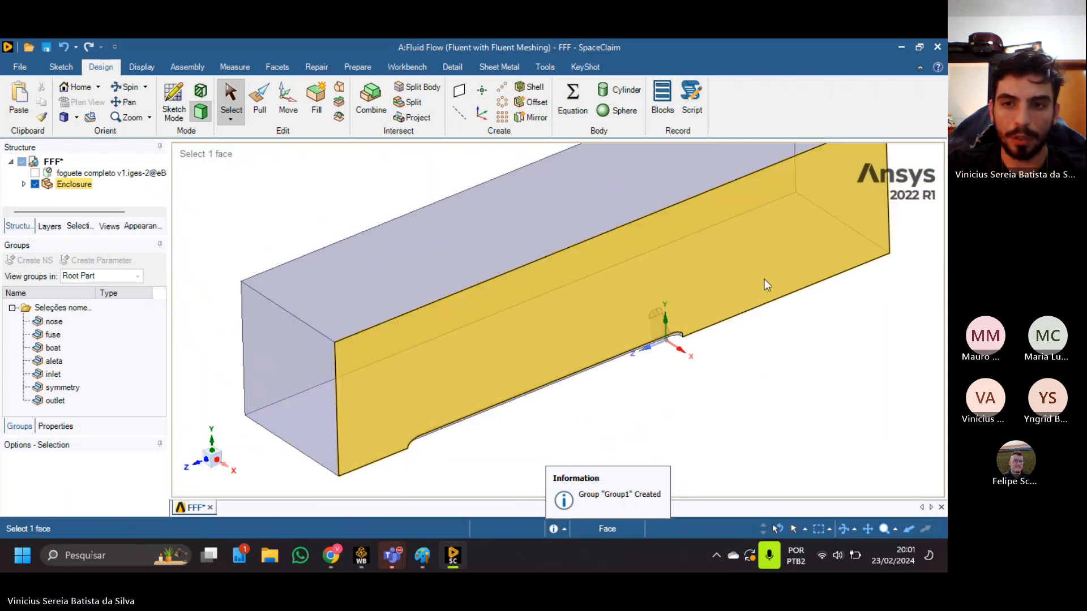
pyautogui.moveTo(765, 277); pyautogui.dragTo(654, 298, button='middle')
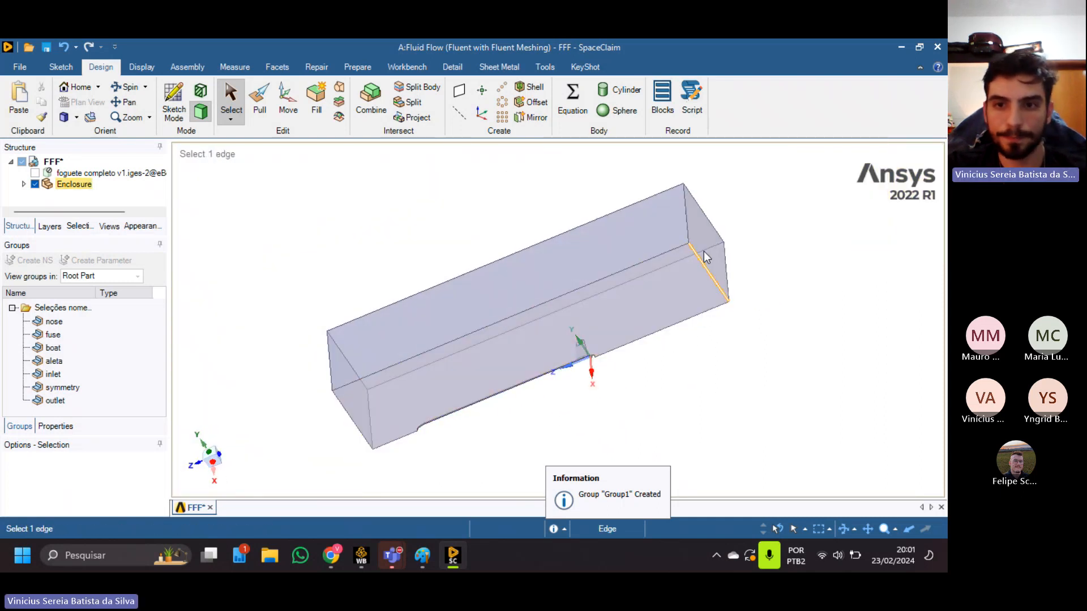
pyautogui.moveTo(738, 298); pyautogui.dragTo(770, 323, button='middle')
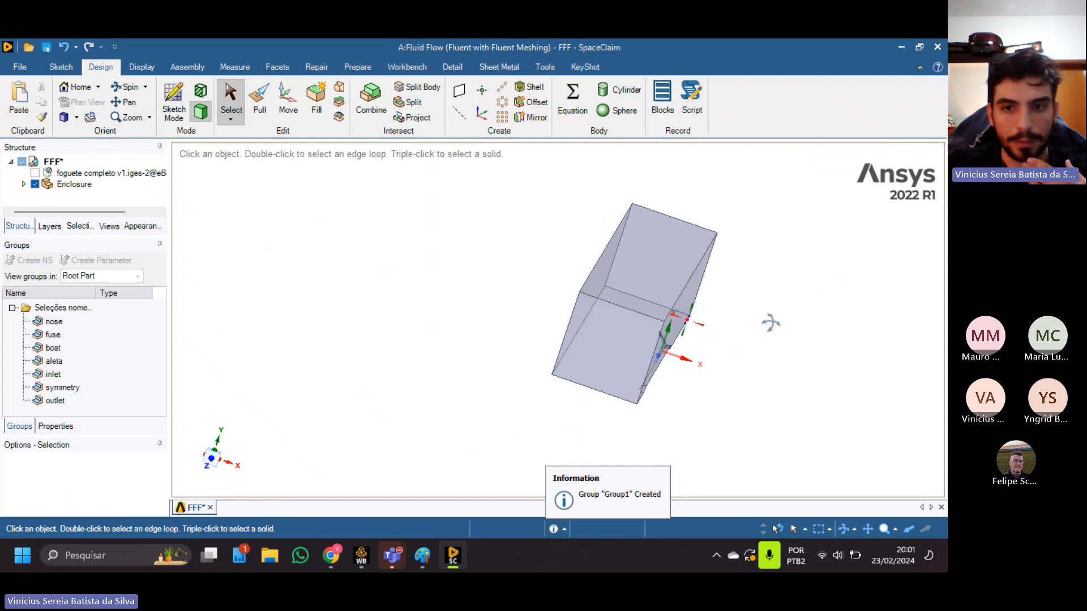
# View the whole enclosure from the end and from the side of its symmetry face.
pyautogui.keyDown('ctrl'); pyautogui.moveTo(628, 352); pyautogui.dragTo(590, 341, button='middle'); pyautogui.keyUp('ctrl')
pyautogui.moveTo(611, 300); pyautogui.dragTo(500, 325, button='middle')
pyautogui.scroll(5, 744, 353)
pyautogui.keyDown('ctrl'); pyautogui.moveTo(744, 354); pyautogui.dragTo(466, 311, button='middle'); pyautogui.keyUp('ctrl')
pyautogui.scroll(-2, 498, 344)
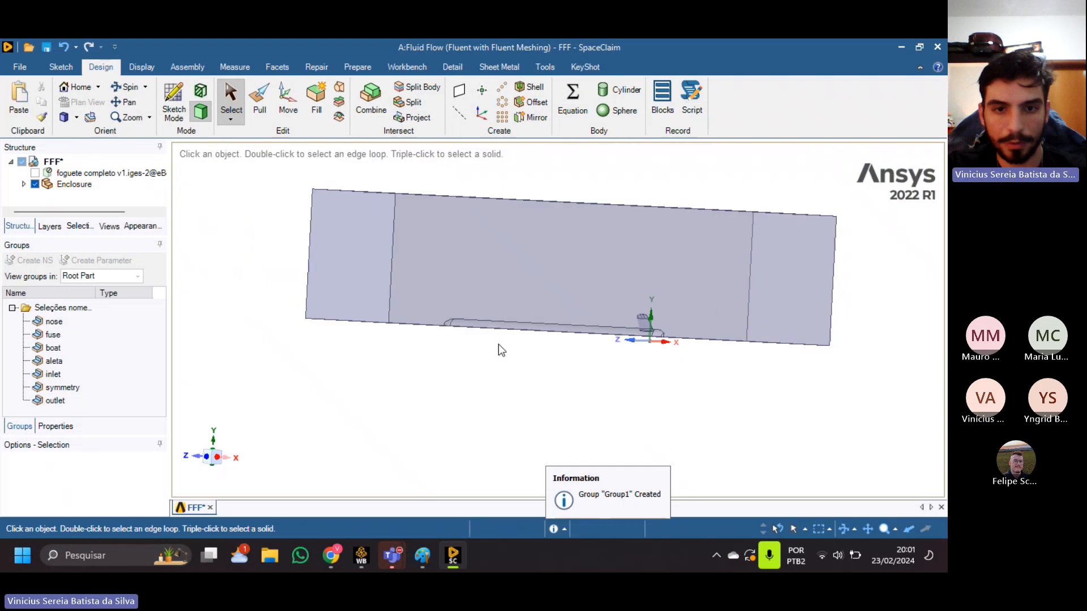
# Select the nose, body and tail faces of the rocket cavity together, and clear the selection to view the whole enclosure.
pyautogui.scroll(3, 498, 339)
pyautogui.scroll(2, 456, 338)
pyautogui.scroll(2, 456, 338)
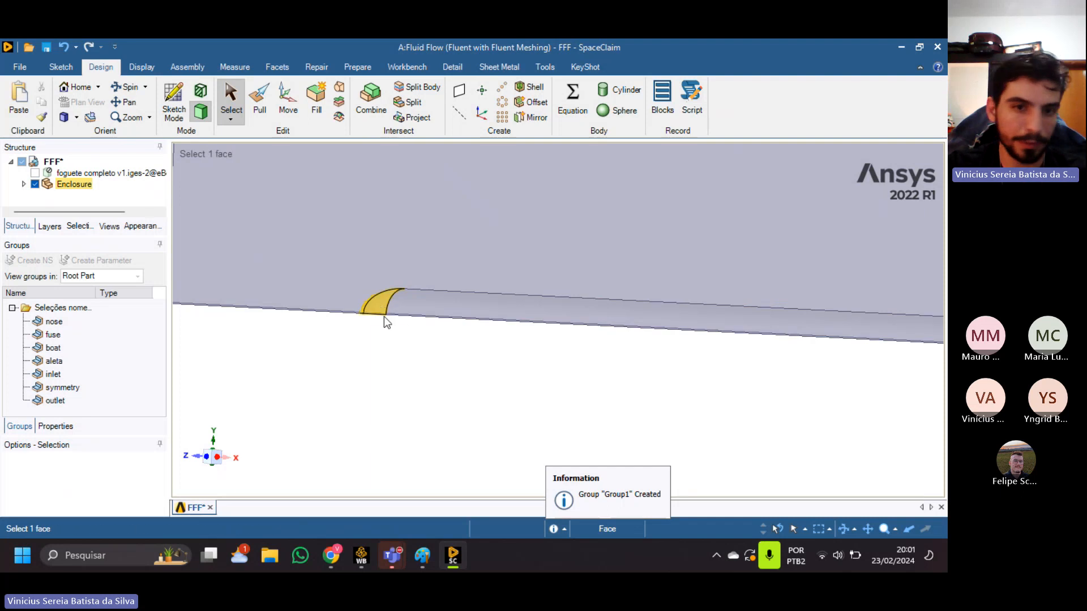
pyautogui.click(383, 317)
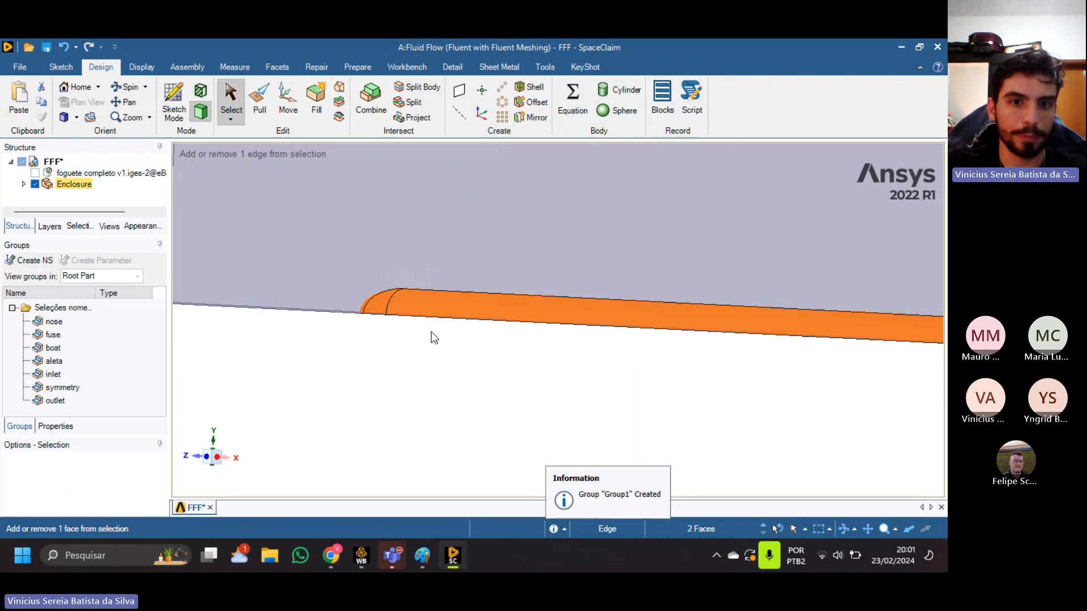
pyautogui.keyDown('ctrl'); pyautogui.click(414, 320); pyautogui.keyUp('ctrl')
pyautogui.keyDown('shift'); pyautogui.moveTo(636, 377); pyautogui.dragTo(309, 393, button='middle'); pyautogui.keyUp('shift')
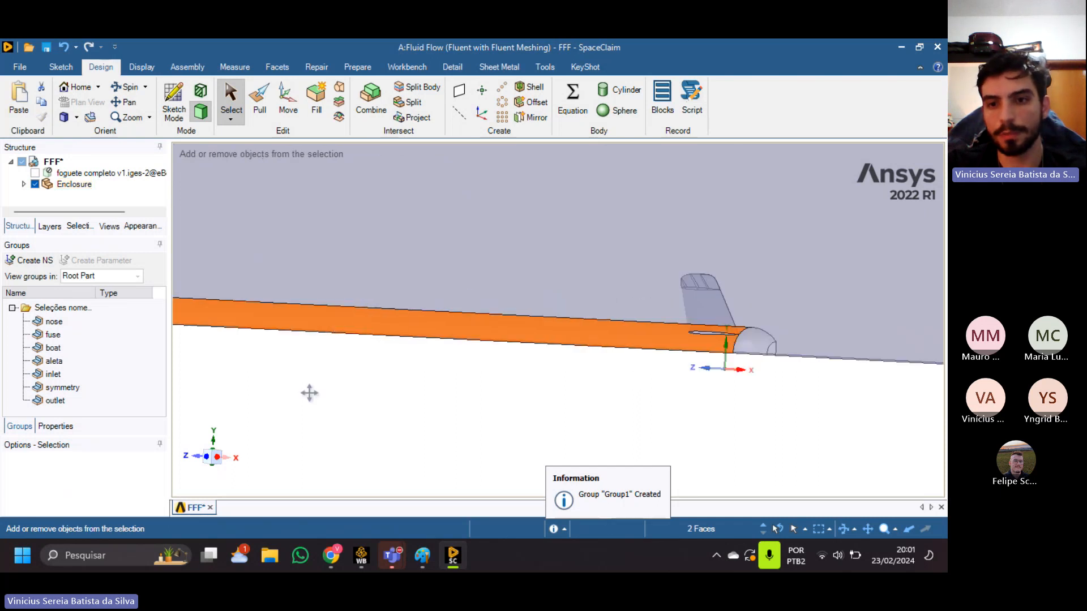
pyautogui.keyDown('ctrl'); pyautogui.click(756, 345); pyautogui.keyUp('ctrl')
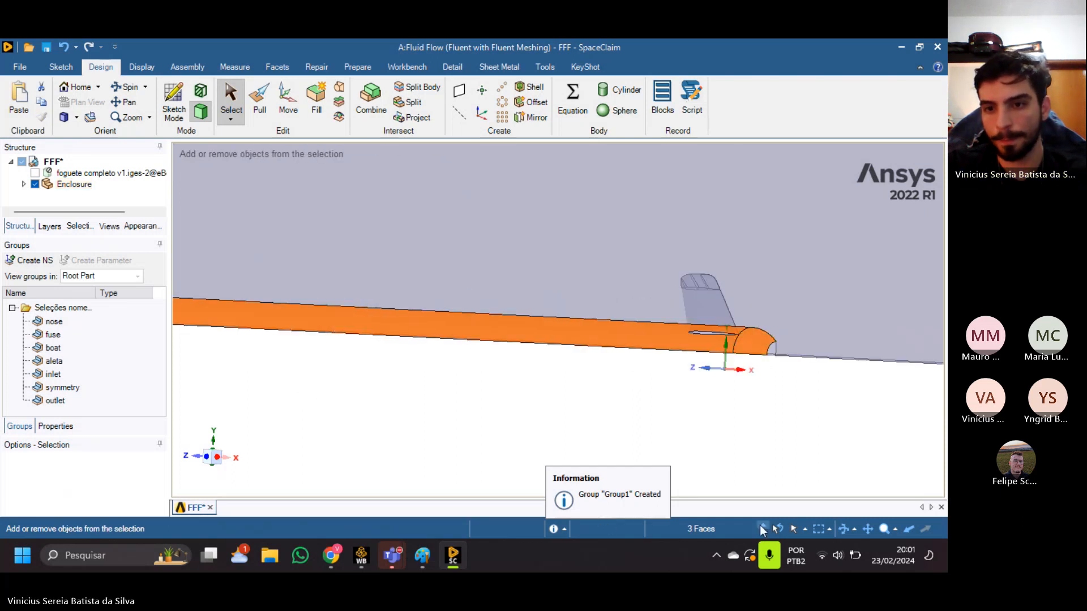
pyautogui.click(25, 259)
pyautogui.scroll(-5, 447, 391)
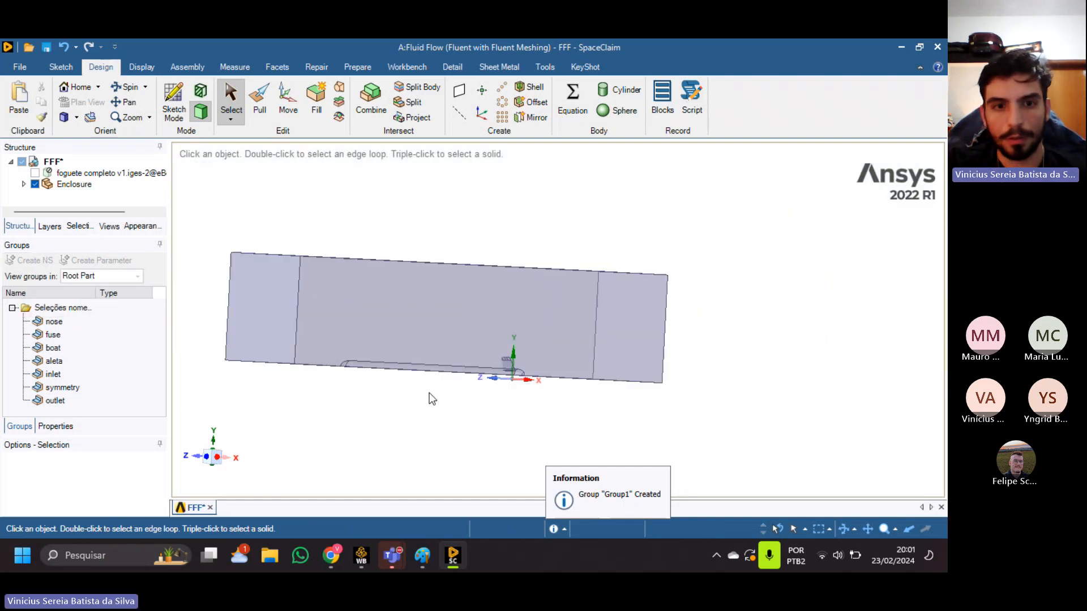
pyautogui.moveTo(465, 415)
pyautogui.mouseDown(button='middle')
pyautogui.moveTo(504, 369)
pyautogui.moveTo(413, 381)
pyautogui.moveTo(459, 409)
pyautogui.mouseUp(button='middle')
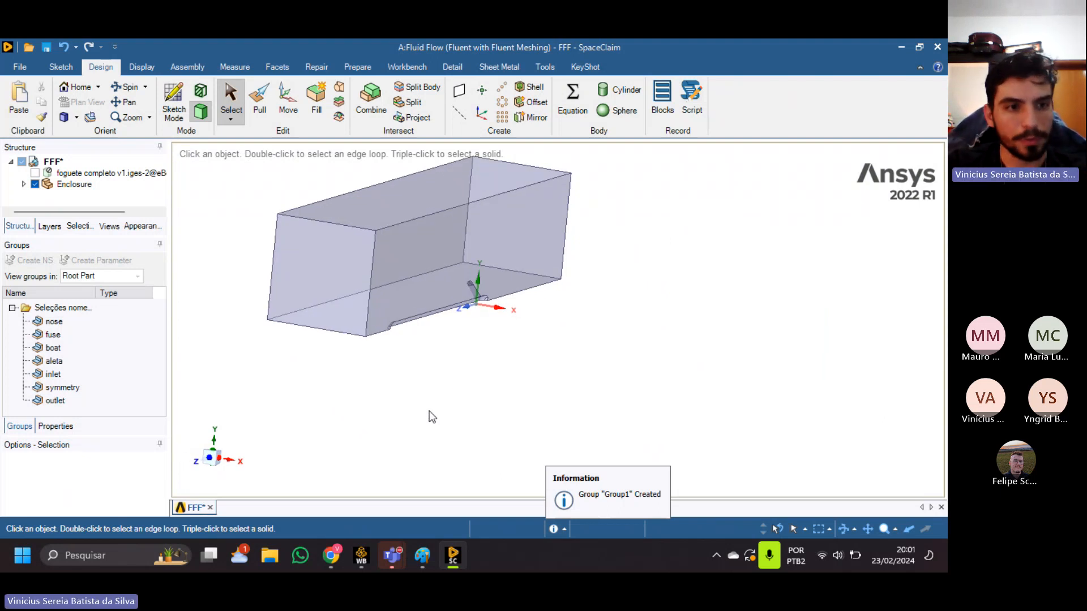
# Close SpaceClaim, switch to Workbench and open the Mesh cell of the Fluid Flow (Fluent) system without re-reading the upstream data.
pyautogui.click(938, 43)
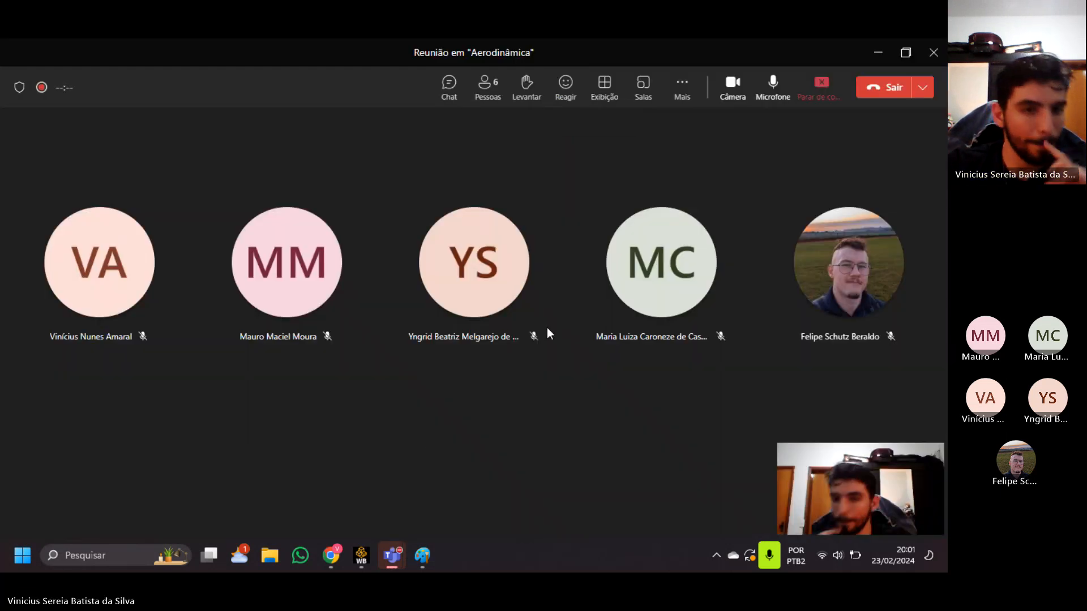
pyautogui.click(361, 555)
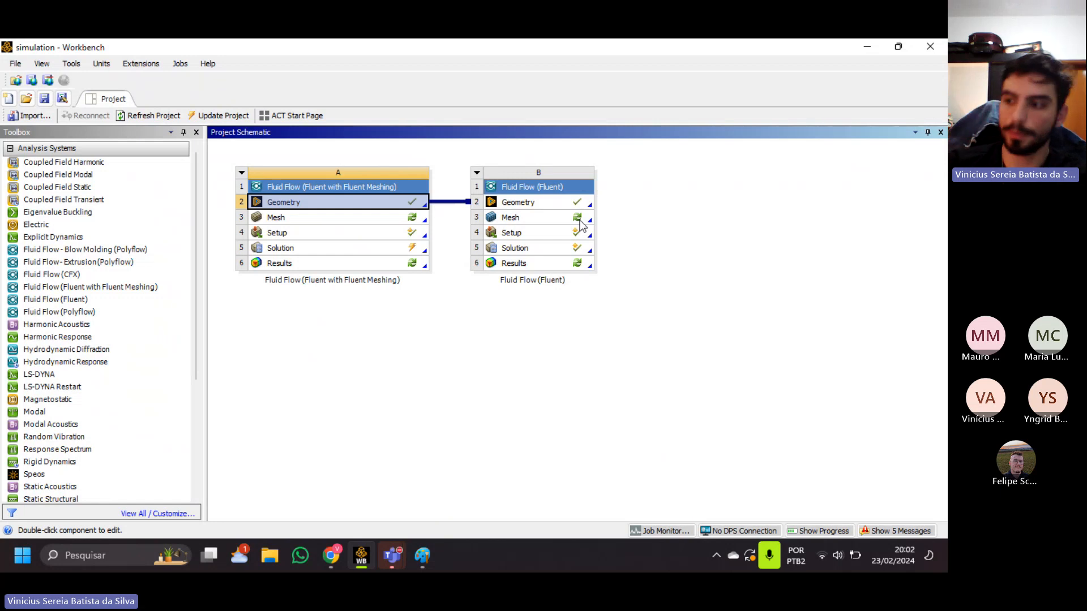
pyautogui.rightClick(580, 222)
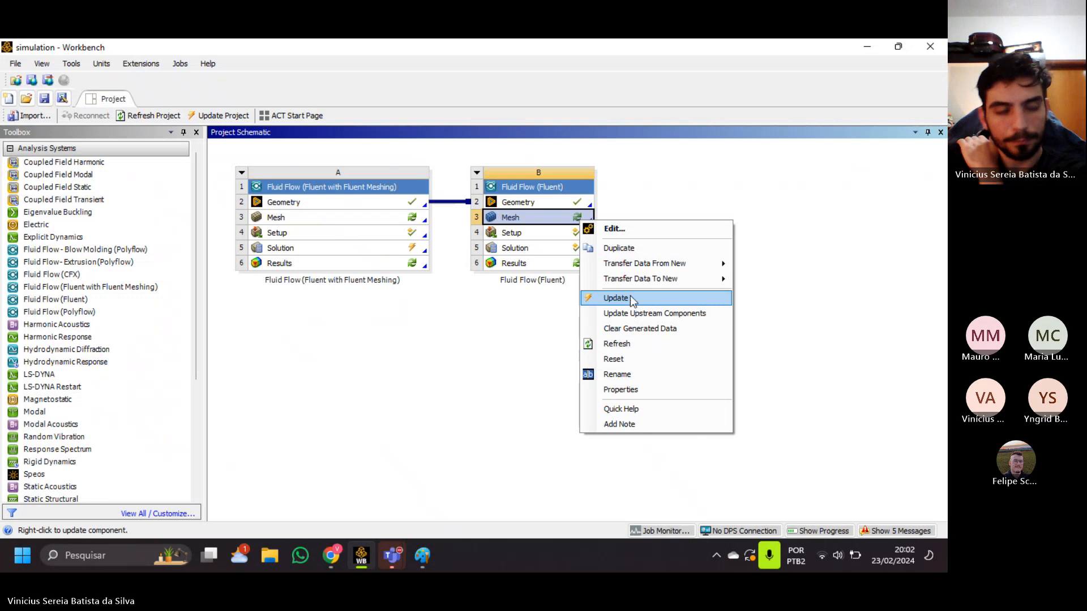
pyautogui.click(476, 364)
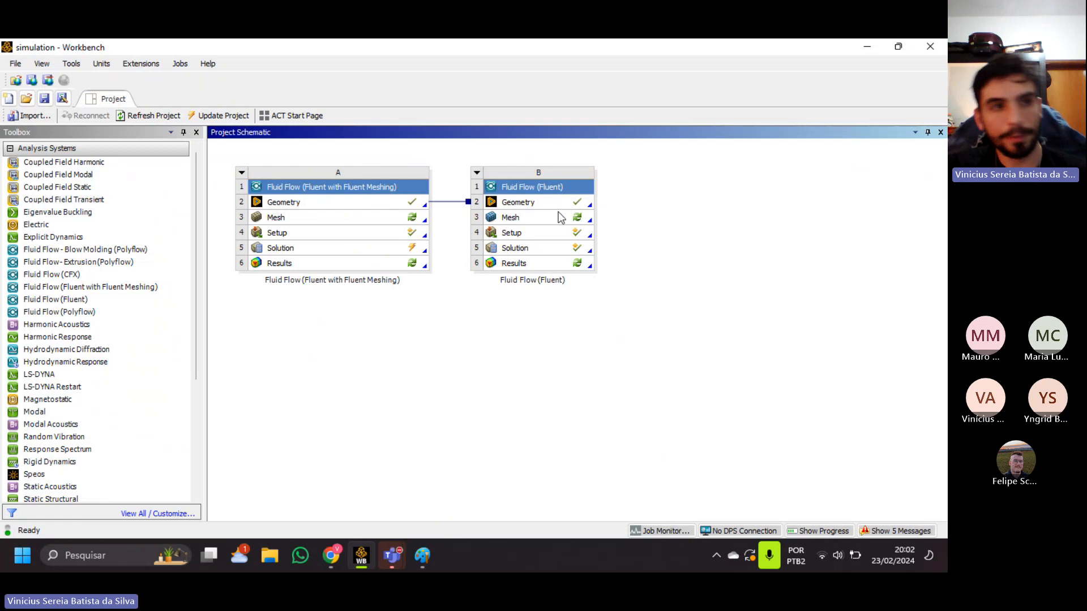
pyautogui.doubleClick(536, 220)
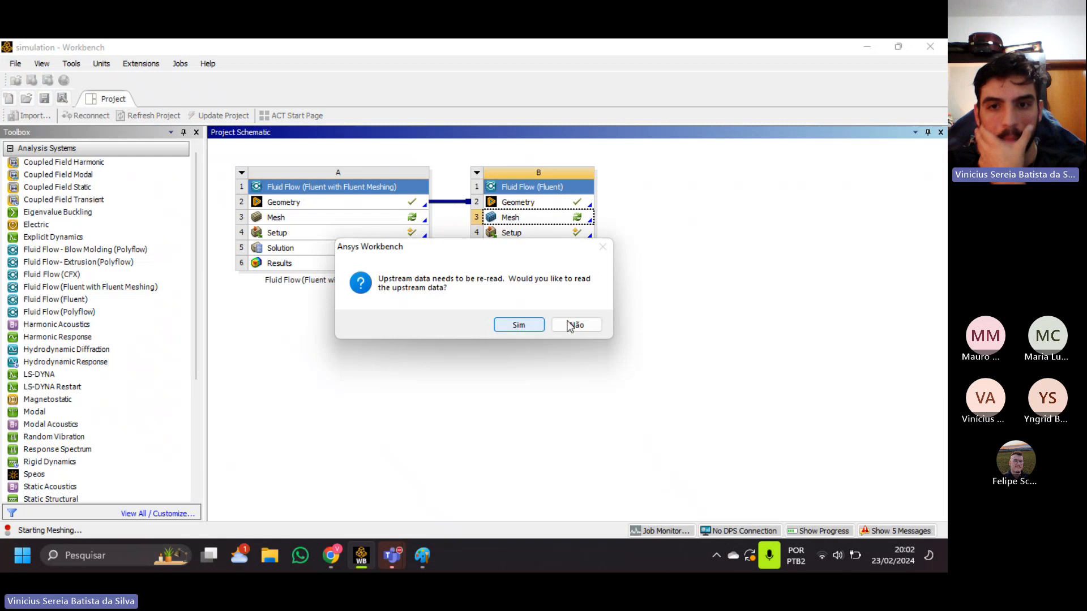
pyautogui.click(578, 328)
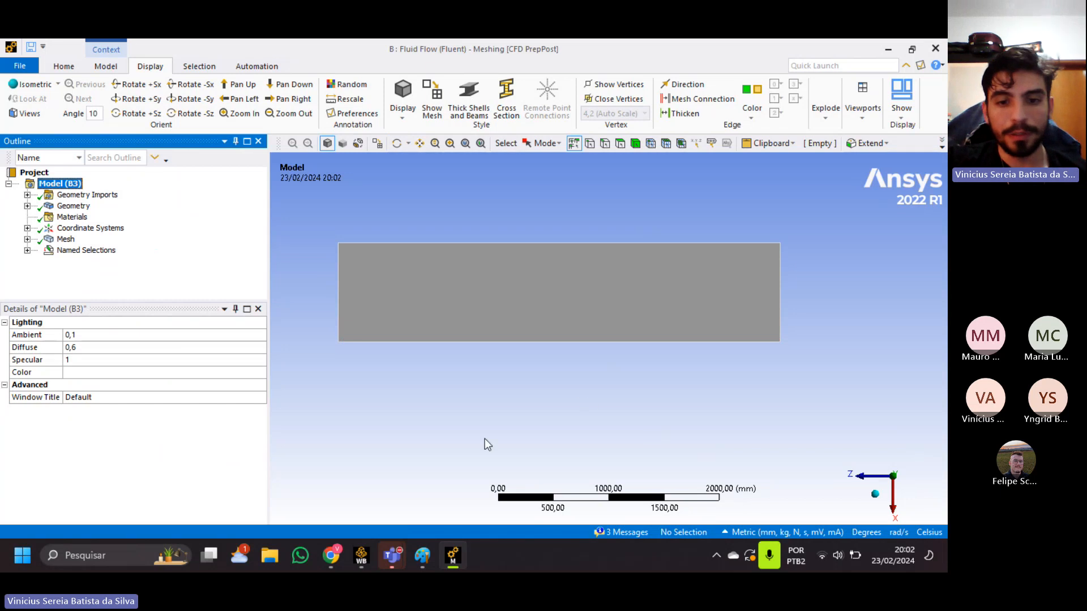
# Examine the enclosure and its rocket cavity from several directions, and list the controls defined under Mesh.
pyautogui.moveTo(461, 424); pyautogui.dragTo(594, 463, button='middle')
pyautogui.click(892, 505)
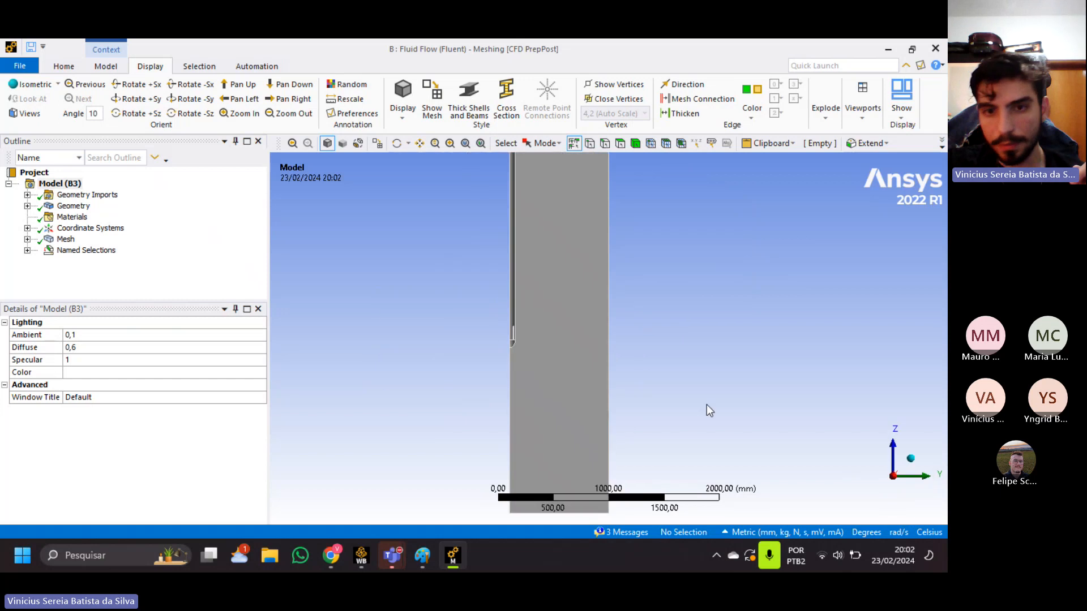
pyautogui.click(910, 458)
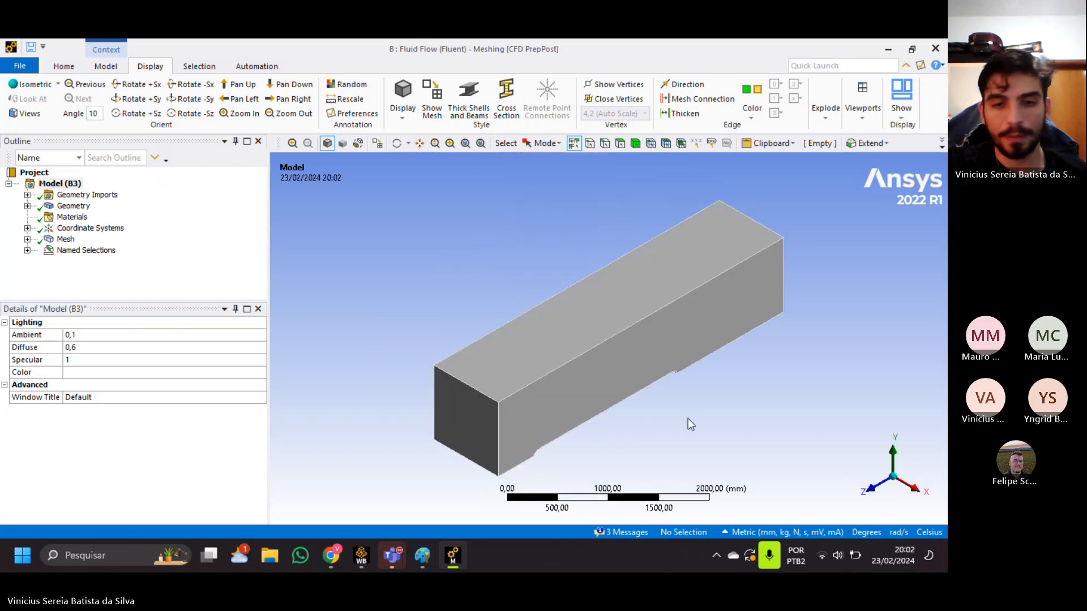
pyautogui.moveTo(654, 403); pyautogui.dragTo(682, 353, button='middle')
pyautogui.keyDown('ctrl'); pyautogui.moveTo(604, 386); pyautogui.dragTo(587, 425, button='middle'); pyautogui.keyUp('ctrl')
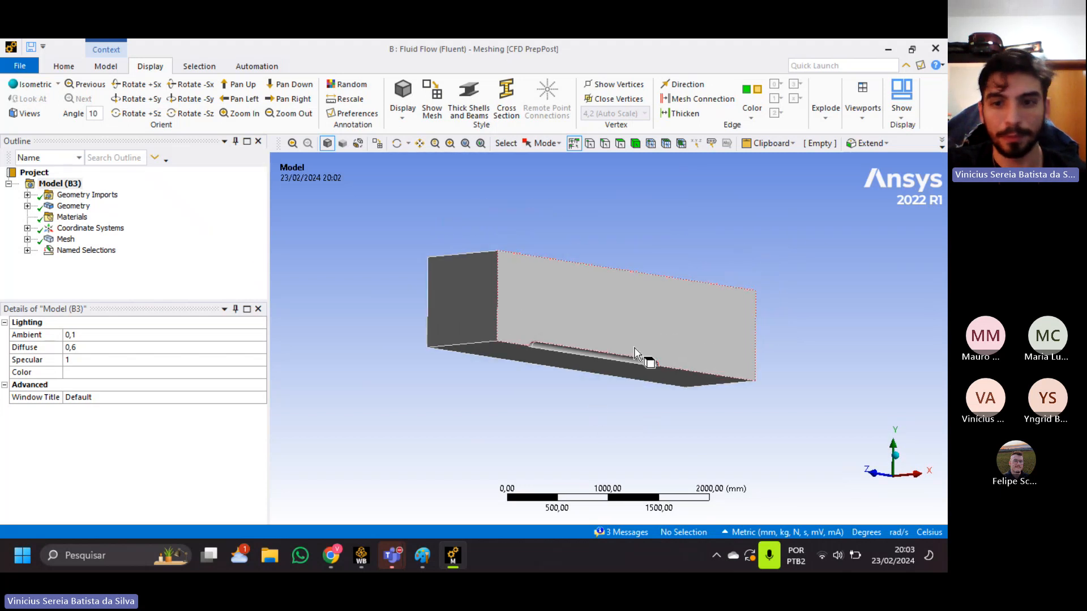
pyautogui.scroll(2, 622, 363)
pyautogui.scroll(3, 613, 363)
pyautogui.keyDown('ctrl'); pyautogui.moveTo(557, 318); pyautogui.dragTo(562, 348, button='middle'); pyautogui.keyUp('ctrl')
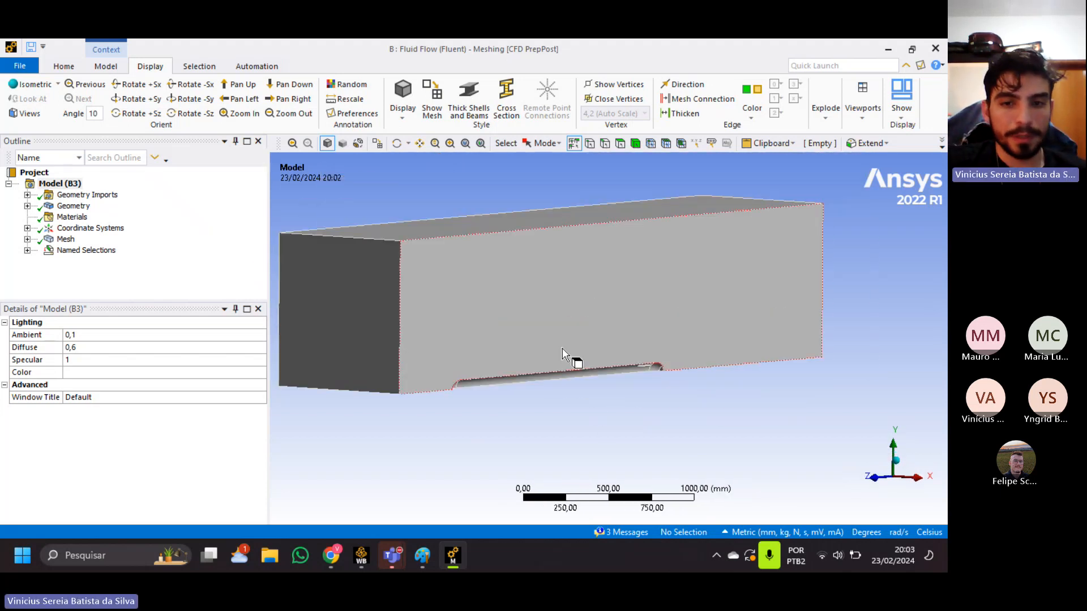
pyautogui.click(27, 239)
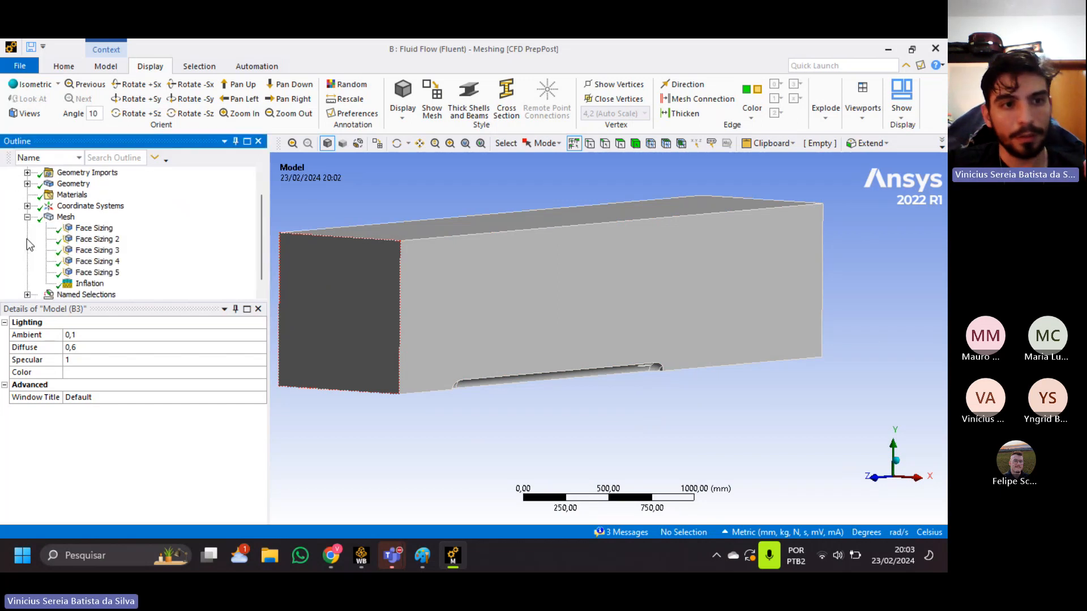
pyautogui.moveTo(547, 348)
pyautogui.mouseDown(button='middle')
pyautogui.moveTo(591, 340)
pyautogui.moveTo(591, 328)
pyautogui.moveTo(583, 324)
pyautogui.moveTo(566, 351)
pyautogui.mouseUp(button='middle')
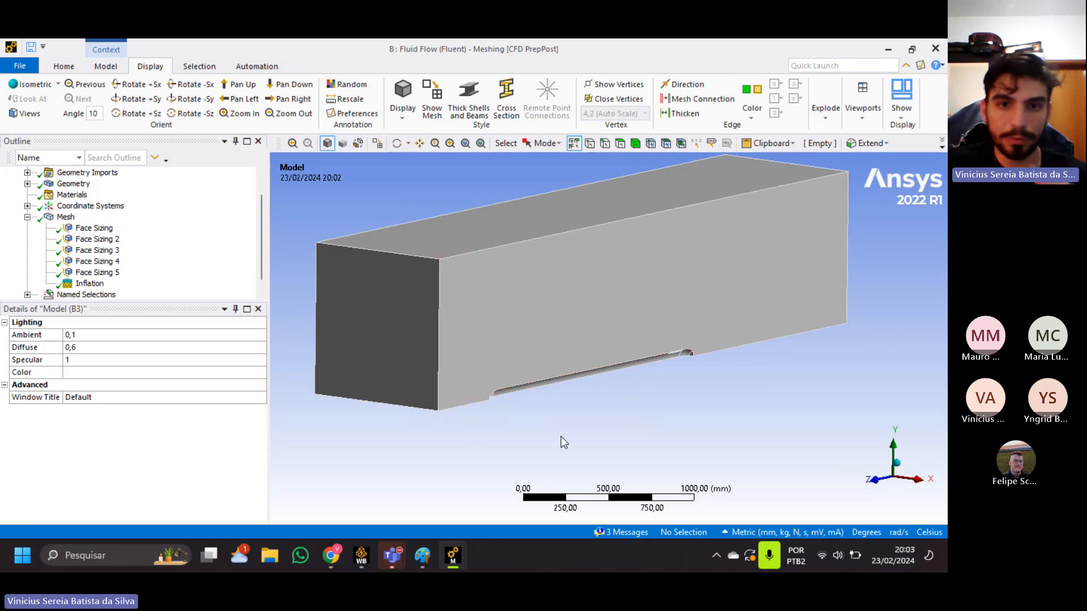
# Inspect the enclosure's existing mesh and the first face sizing, and collapse the list of mesh controls.
pyautogui.rightClick(71, 218)
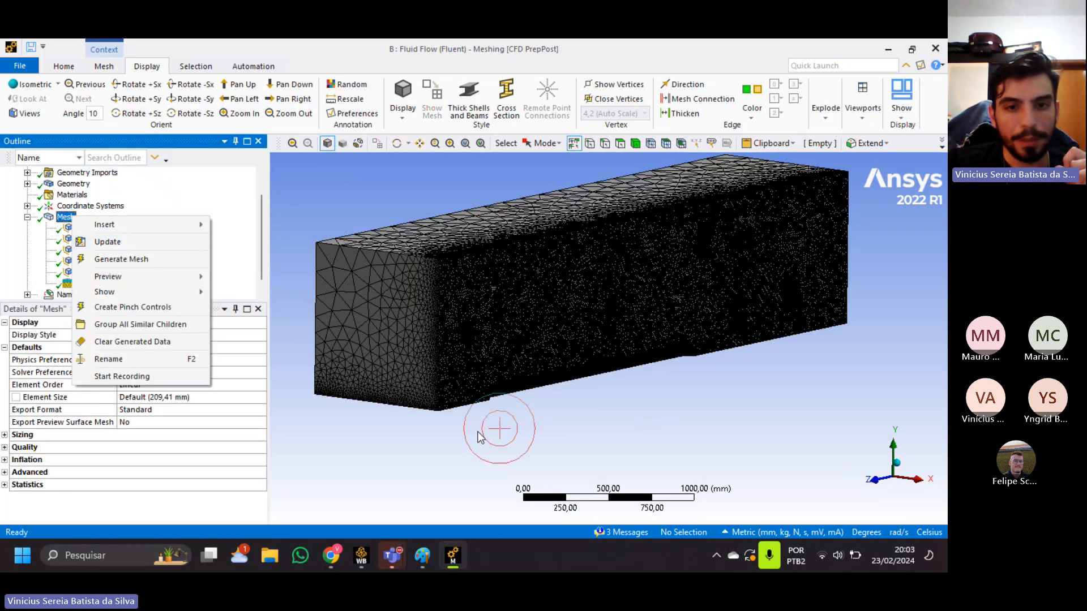
pyautogui.click(492, 430)
pyautogui.click(82, 228)
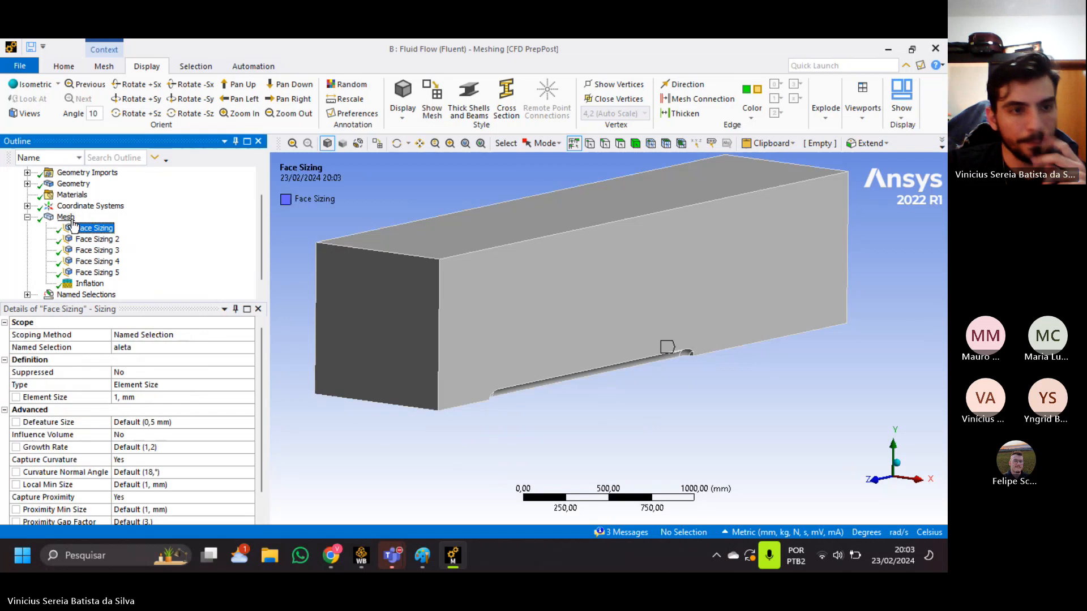
pyautogui.click(67, 218)
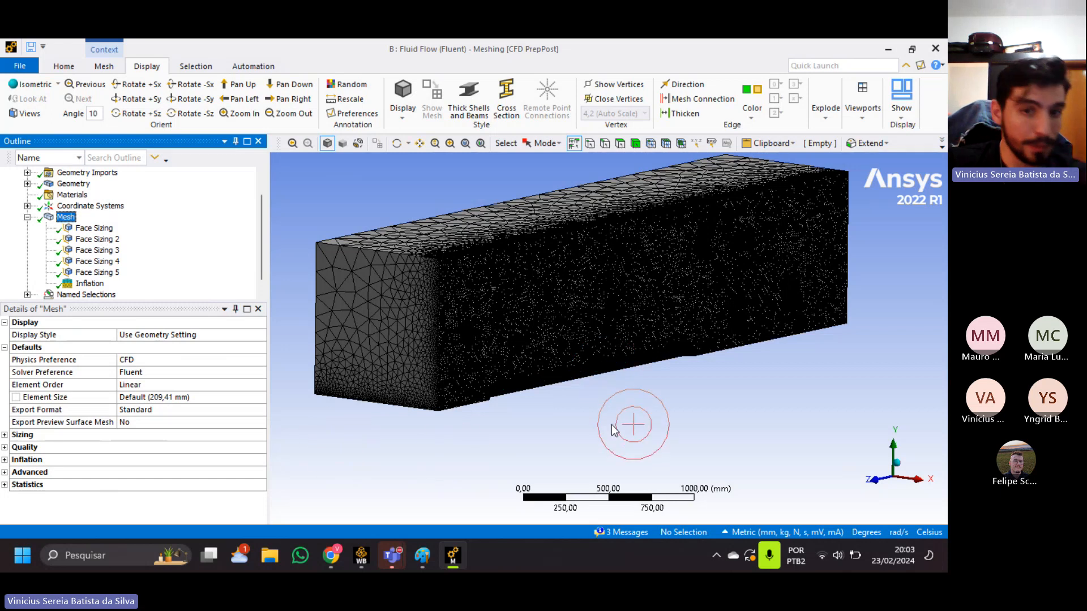
pyautogui.click(631, 429)
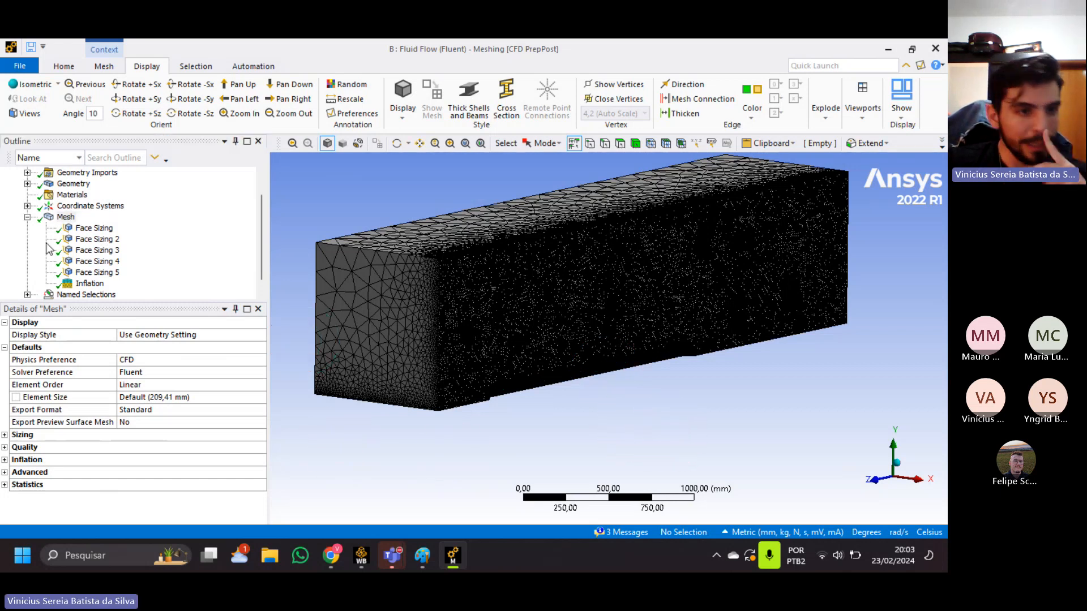
pyautogui.click(27, 216)
# Show the unmeshed geometry and examine the rocket cavity along the enclosure's symmetry face.
pyautogui.click(73, 206)
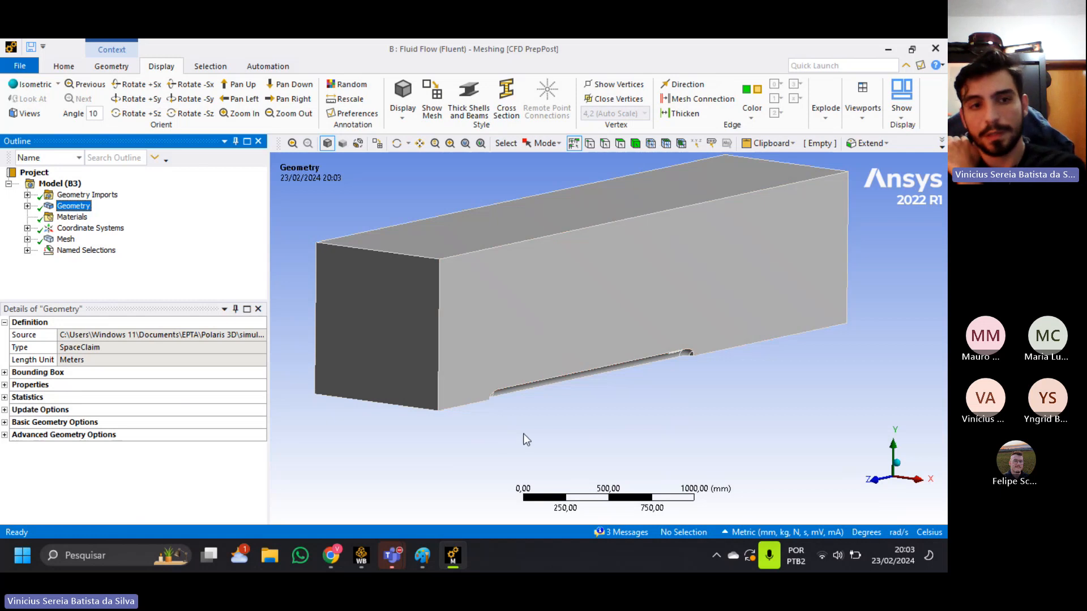
pyautogui.moveTo(538, 400); pyautogui.dragTo(400, 338, button='middle')
pyautogui.scroll(5, 474, 352)
pyautogui.keyDown('ctrl'); pyautogui.moveTo(511, 366); pyautogui.dragTo(607, 381, button='middle'); pyautogui.keyUp('ctrl')
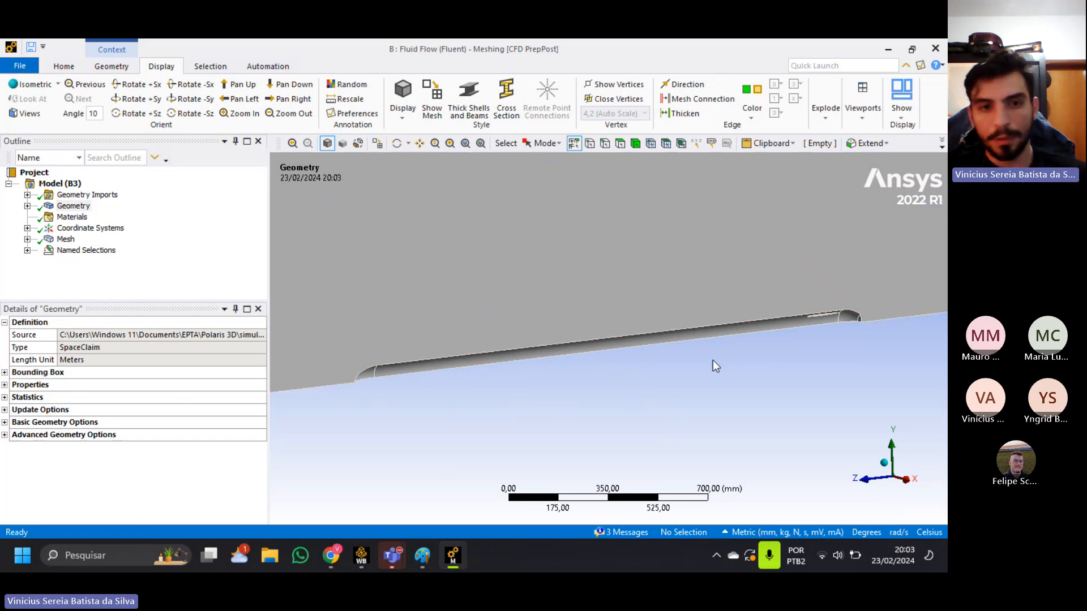
pyautogui.scroll(-3, 655, 285)
pyautogui.moveTo(654, 282); pyautogui.dragTo(626, 301, button='middle')
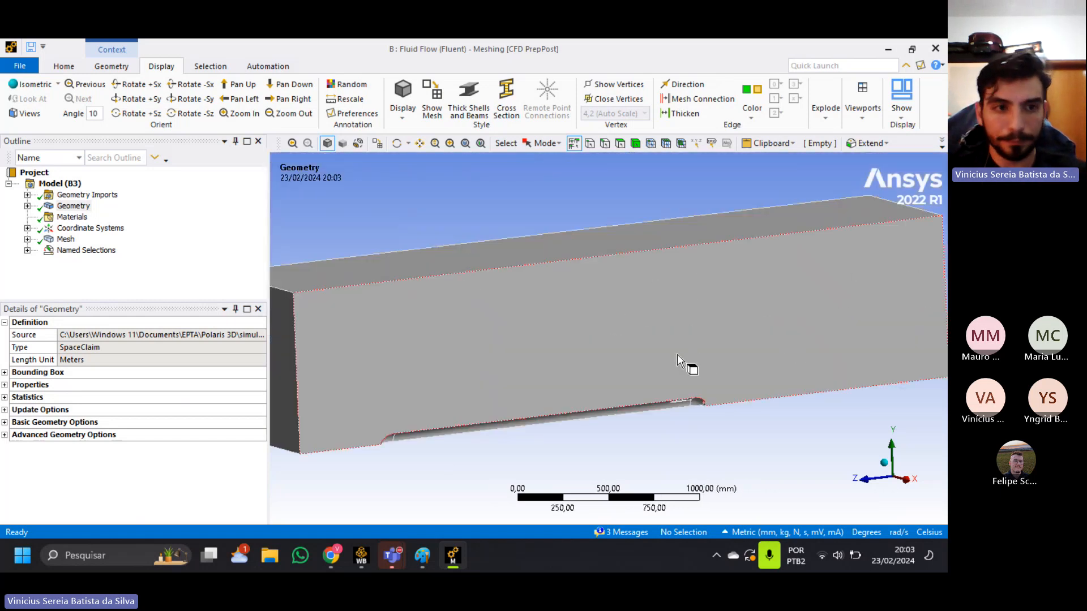
pyautogui.scroll(-1, 629, 345)
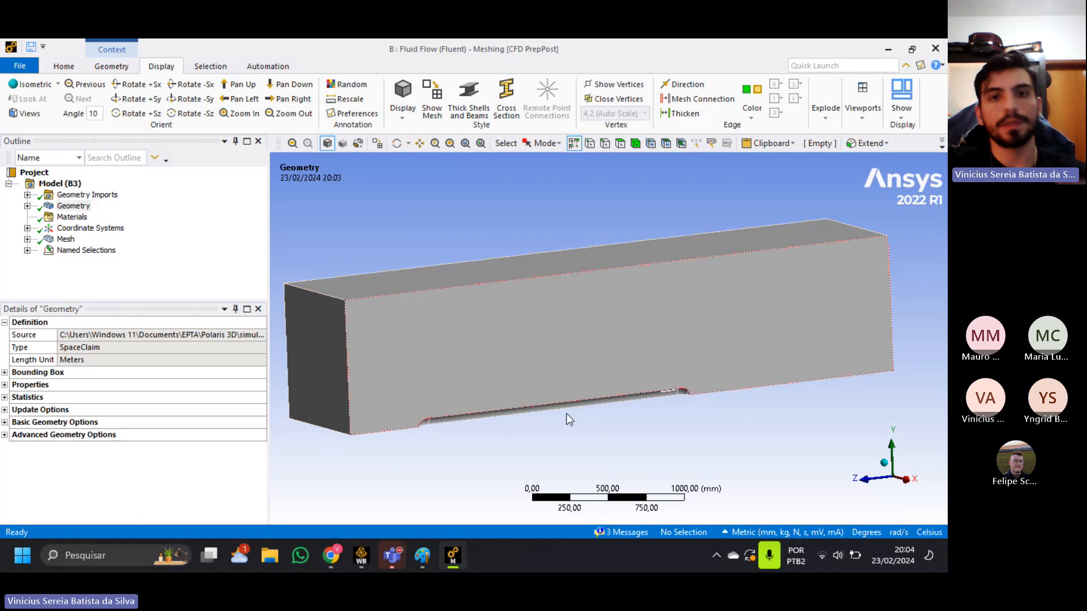
pyautogui.moveTo(510, 450); pyautogui.dragTo(544, 446, button='middle')
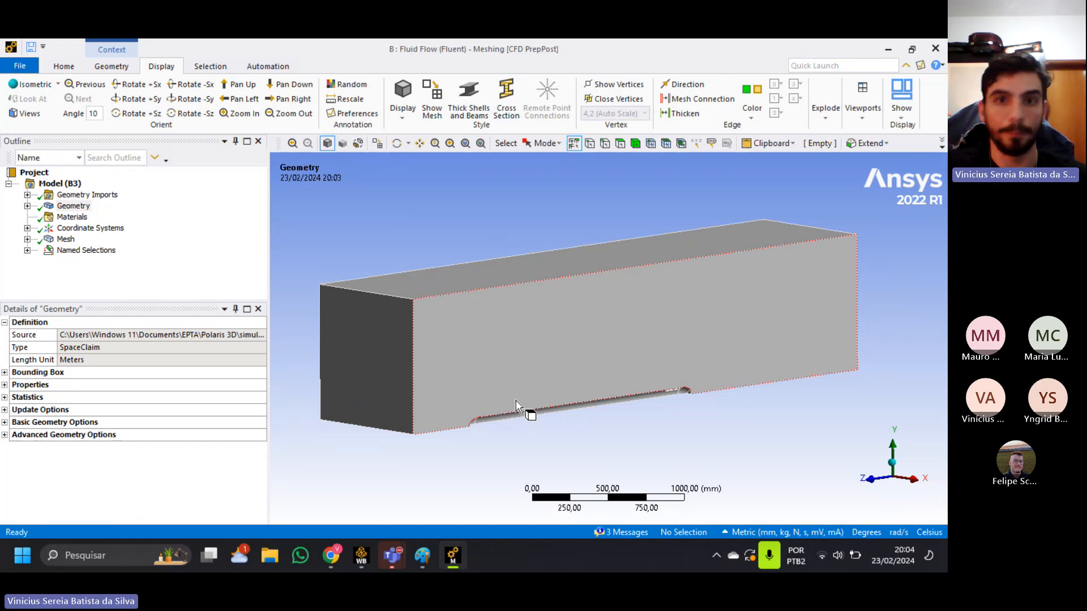
# Insert a new sizing control under Mesh and scope it to the named selection aleta.
pyautogui.click(27, 240)
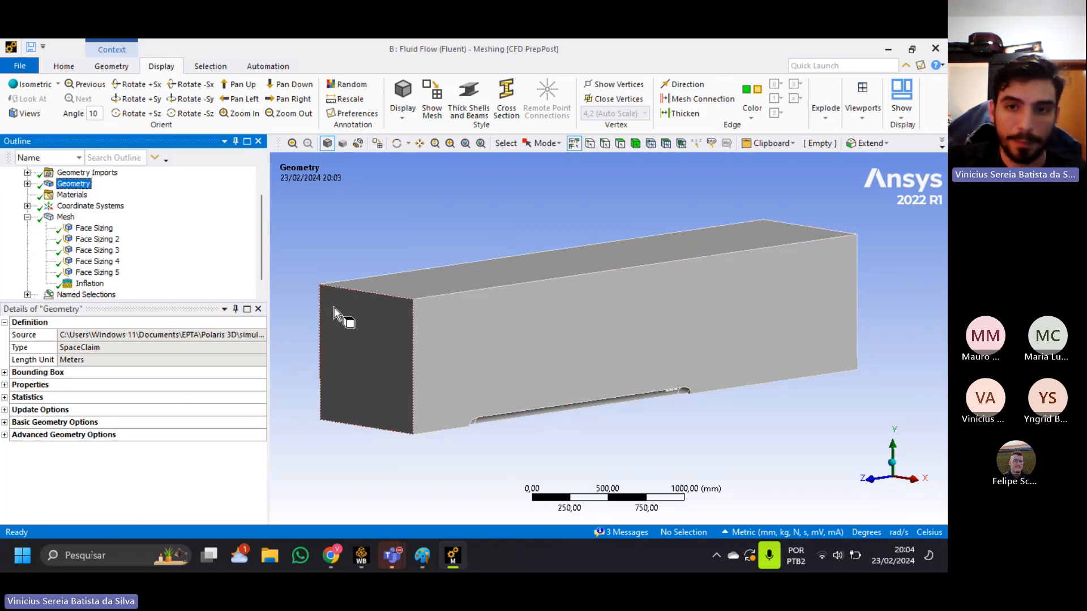
pyautogui.click(64, 219)
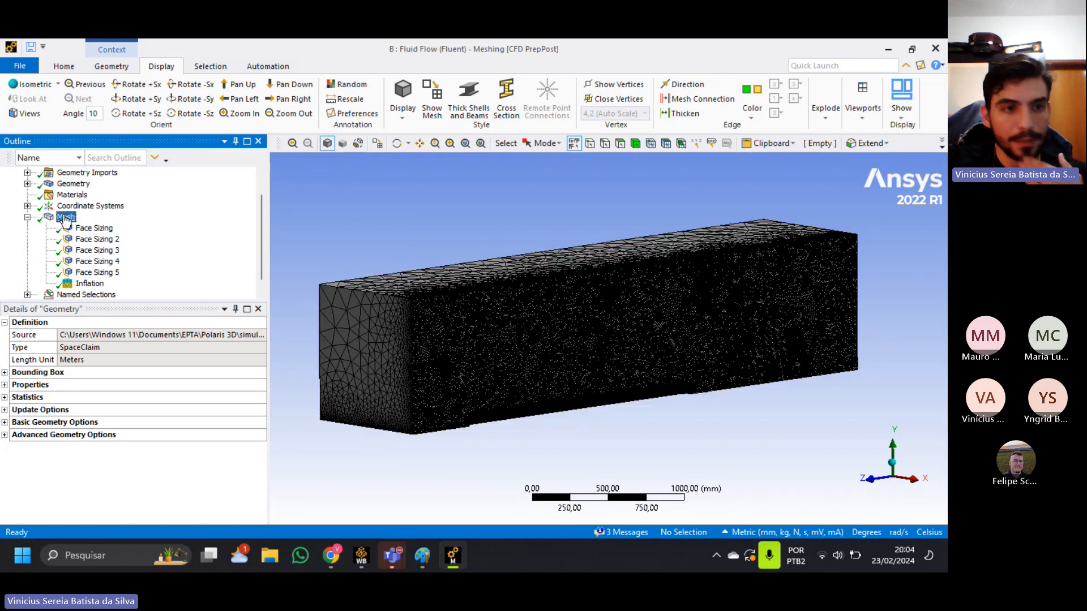
pyautogui.rightClick(65, 217)
pyautogui.moveTo(94, 227)
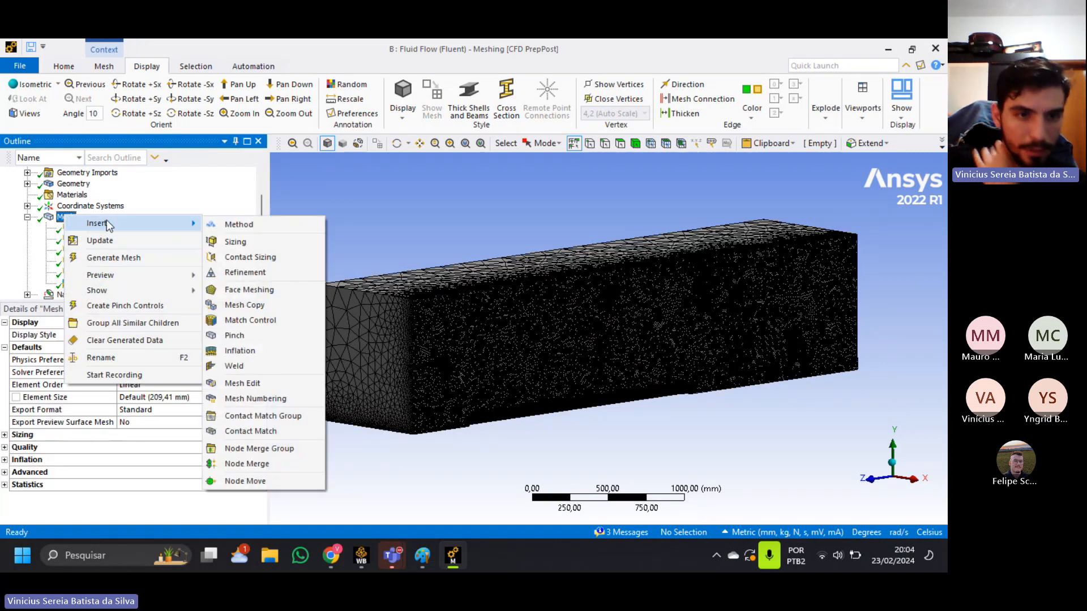
pyautogui.click(217, 241)
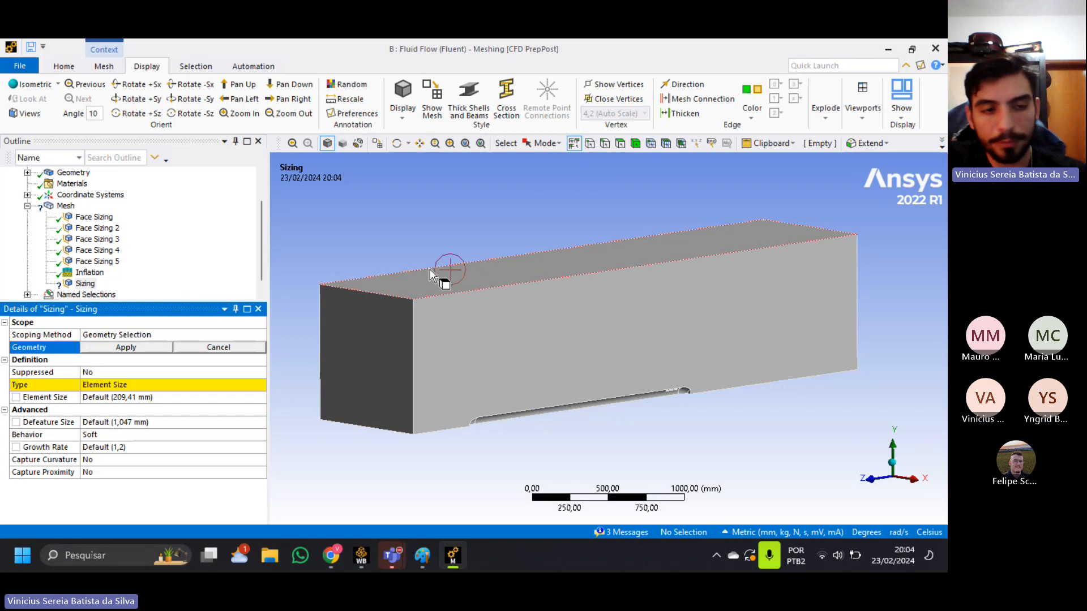
pyautogui.click(227, 334)
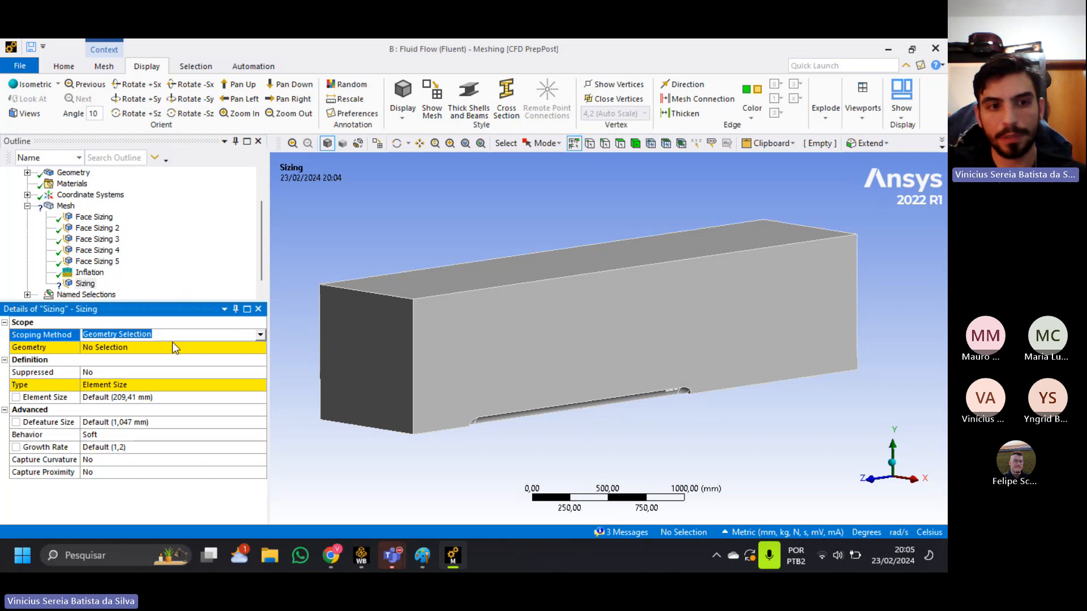
pyautogui.click(260, 334)
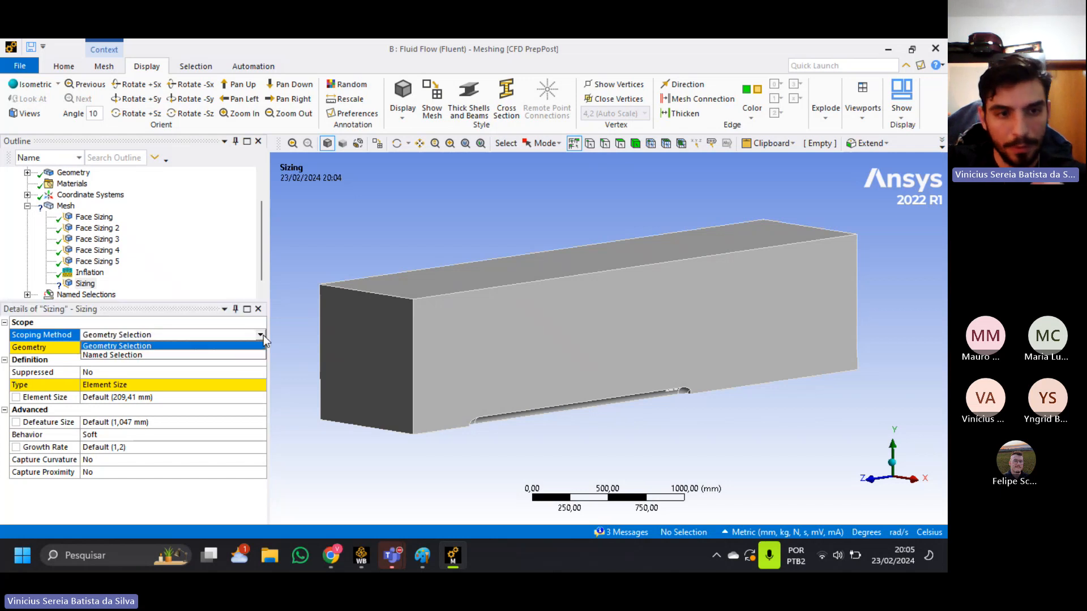
pyautogui.click(198, 355)
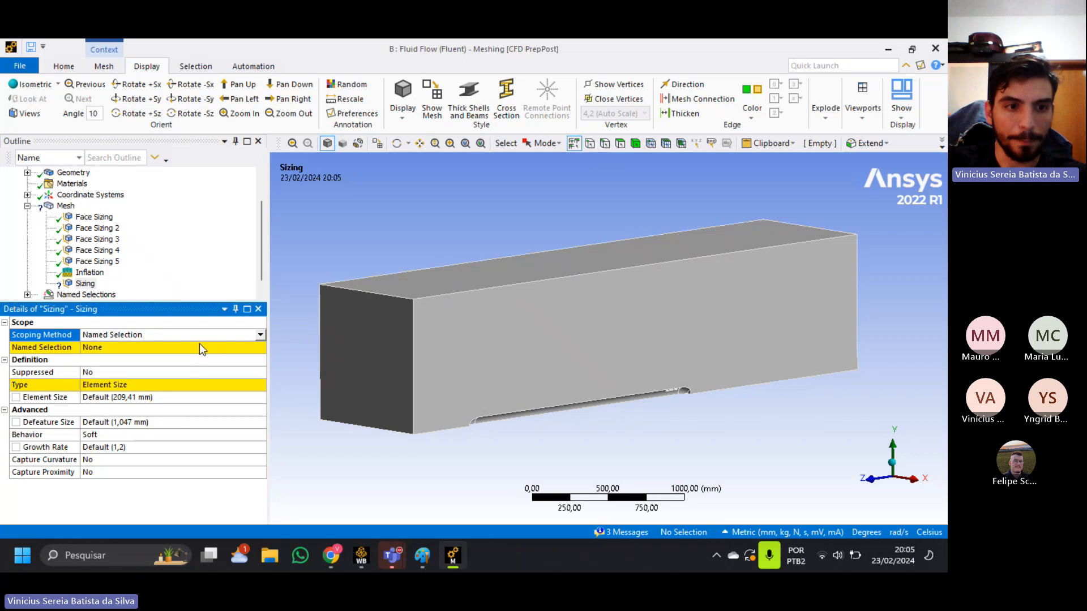
pyautogui.click(260, 348)
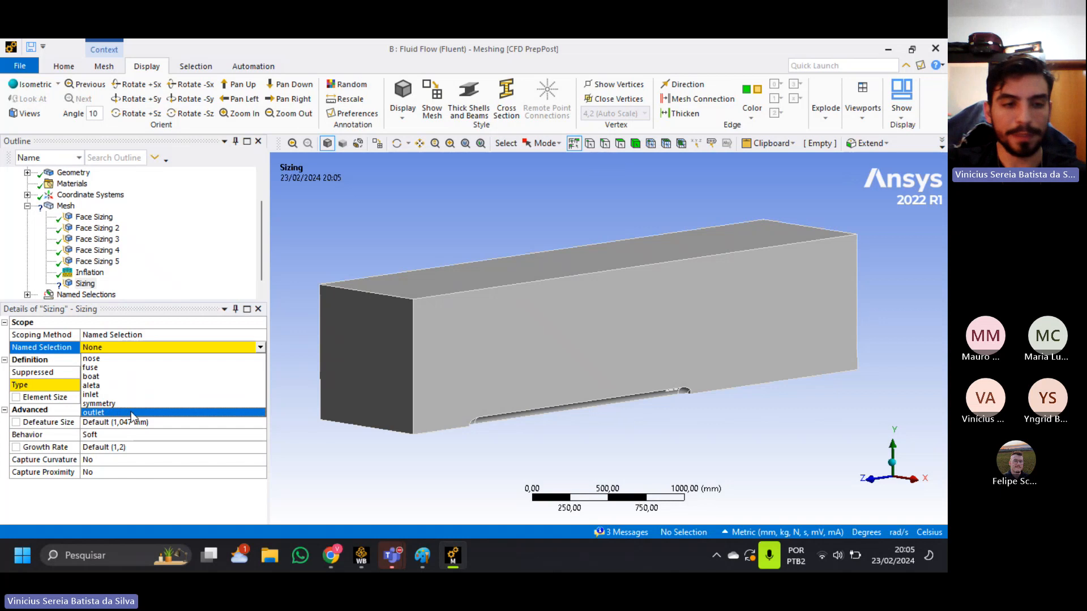
pyautogui.click(105, 387)
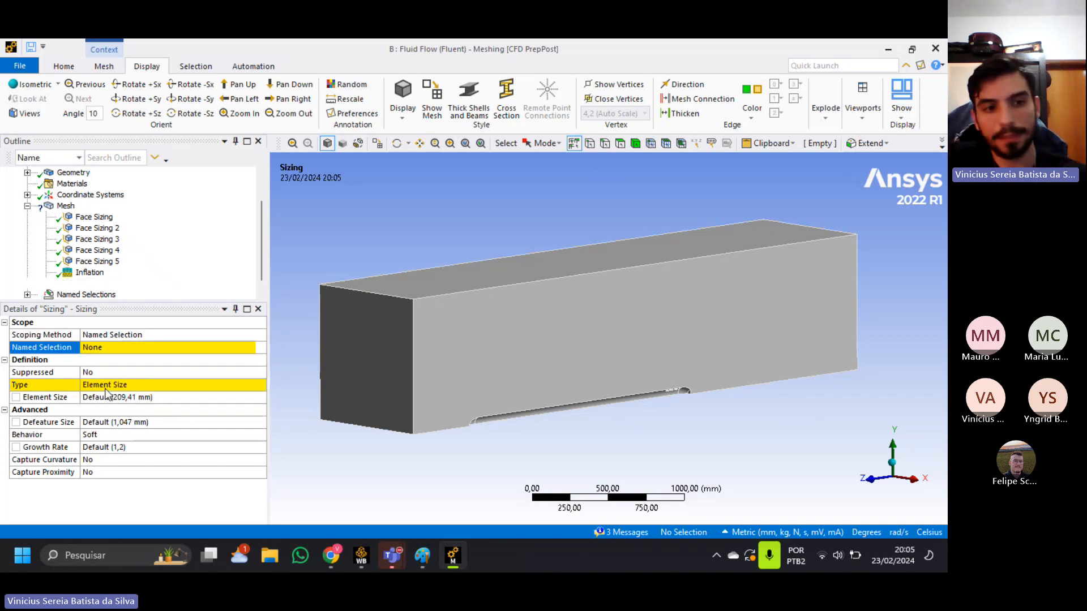
# Set the element size of the new aleta face sizing to 0,1 mm.
pyautogui.click(147, 398)
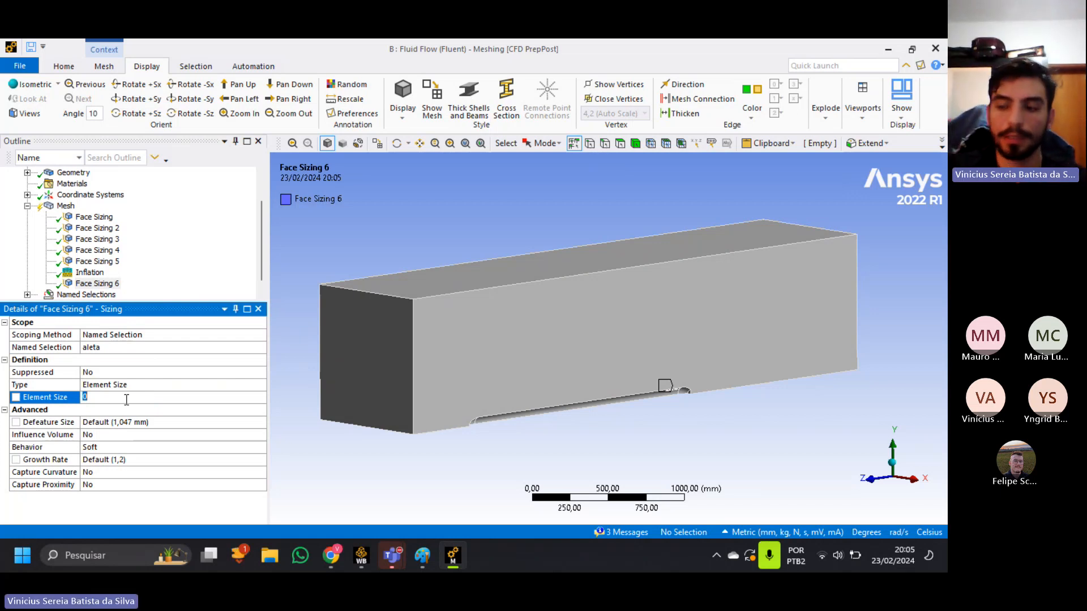
pyautogui.write('01')
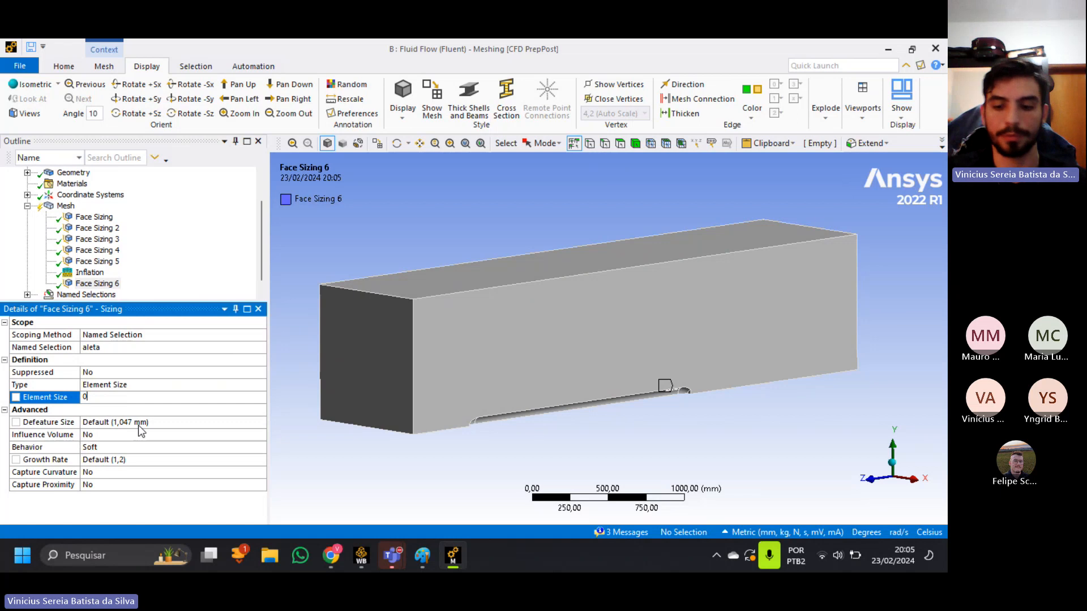
pyautogui.press('BackSpace')
pyautogui.write(',1')
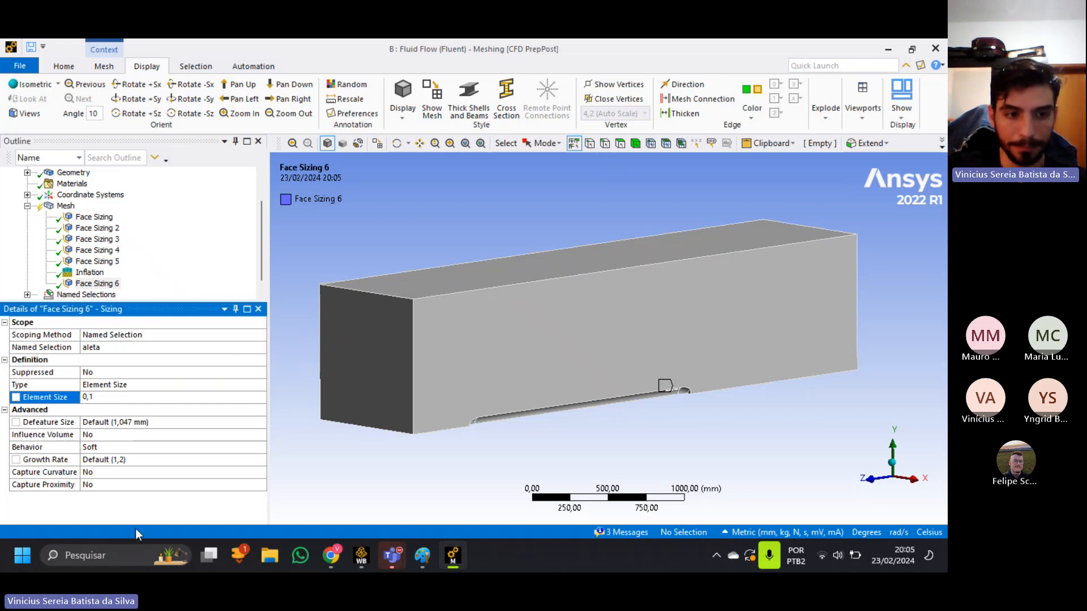
pyautogui.press('Return')
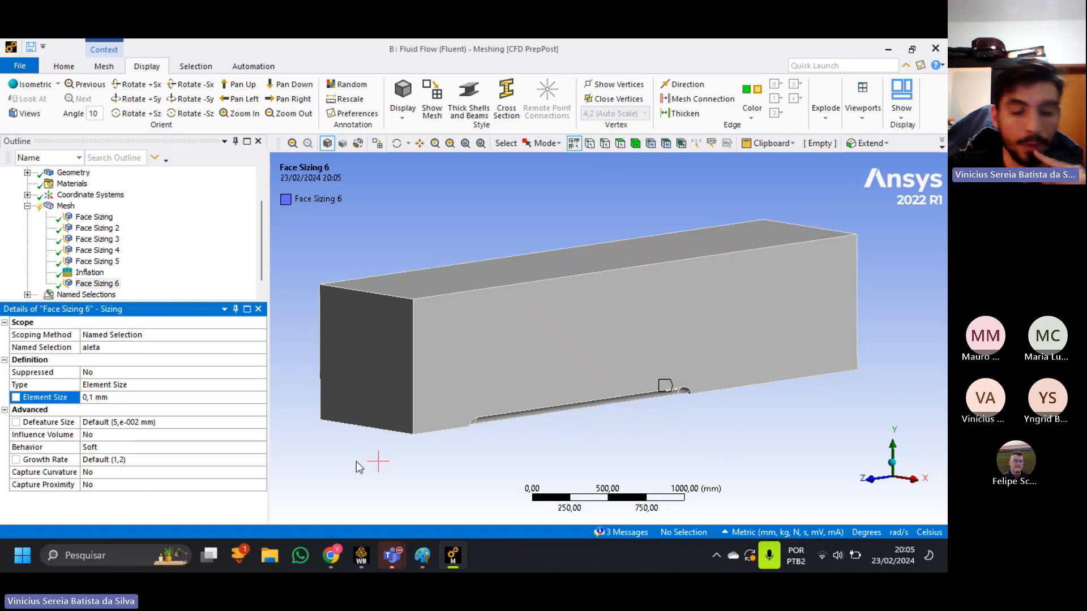
# Set both Capture Curvature and Capture Proximity to Yes for the new aleta face sizing.
pyautogui.click(178, 472)
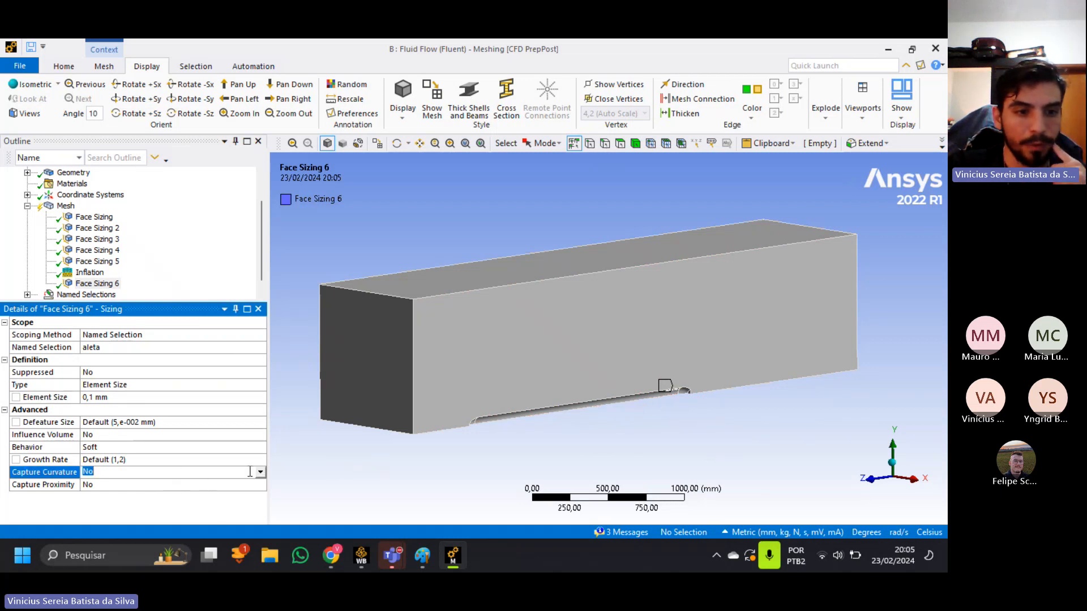
pyautogui.click(261, 472)
pyautogui.click(186, 487)
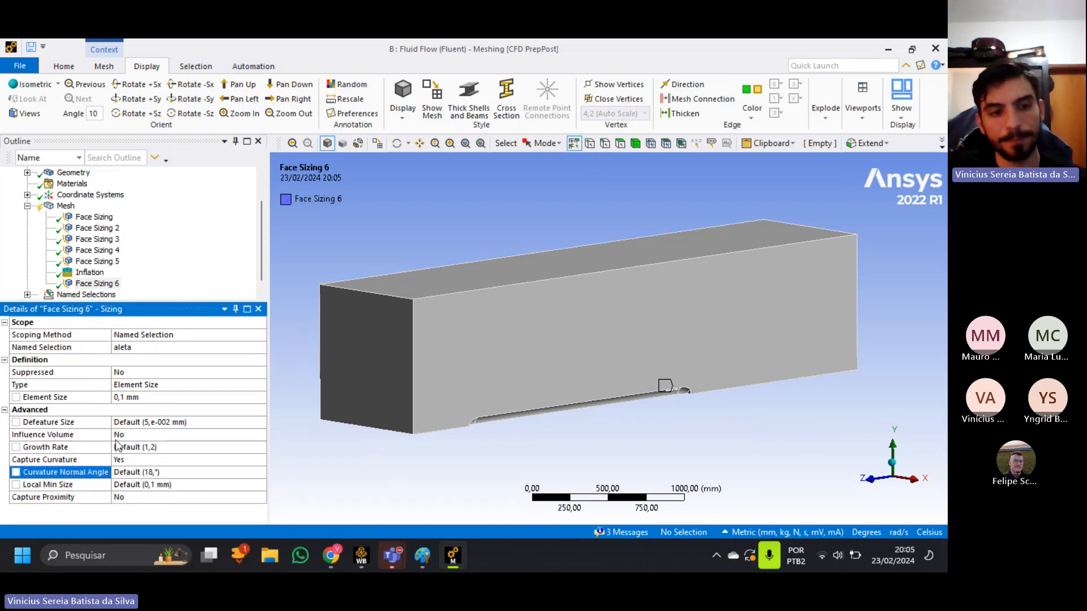
pyautogui.click(178, 497)
pyautogui.click(261, 497)
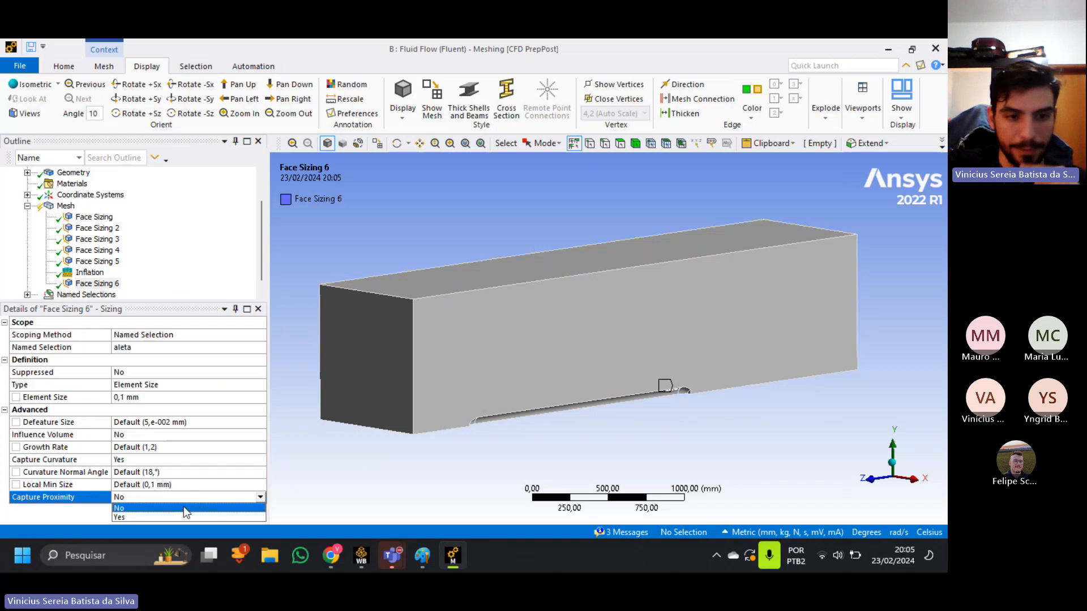
pyautogui.click(239, 517)
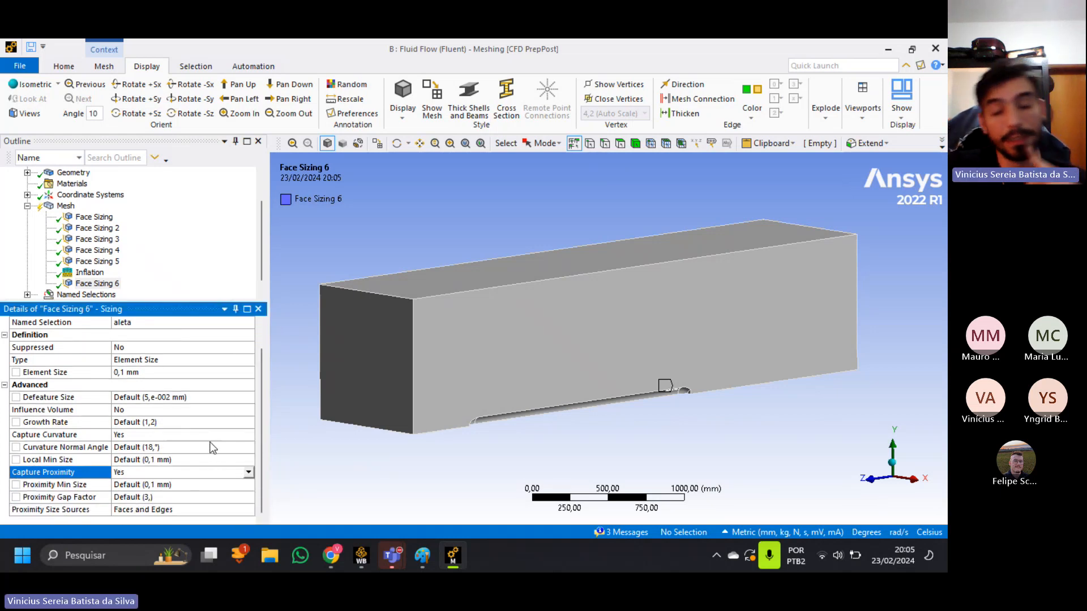
# Delete Face Sizing 6, the extra sizing control on aleta, from the mesh.
pyautogui.rightClick(95, 283)
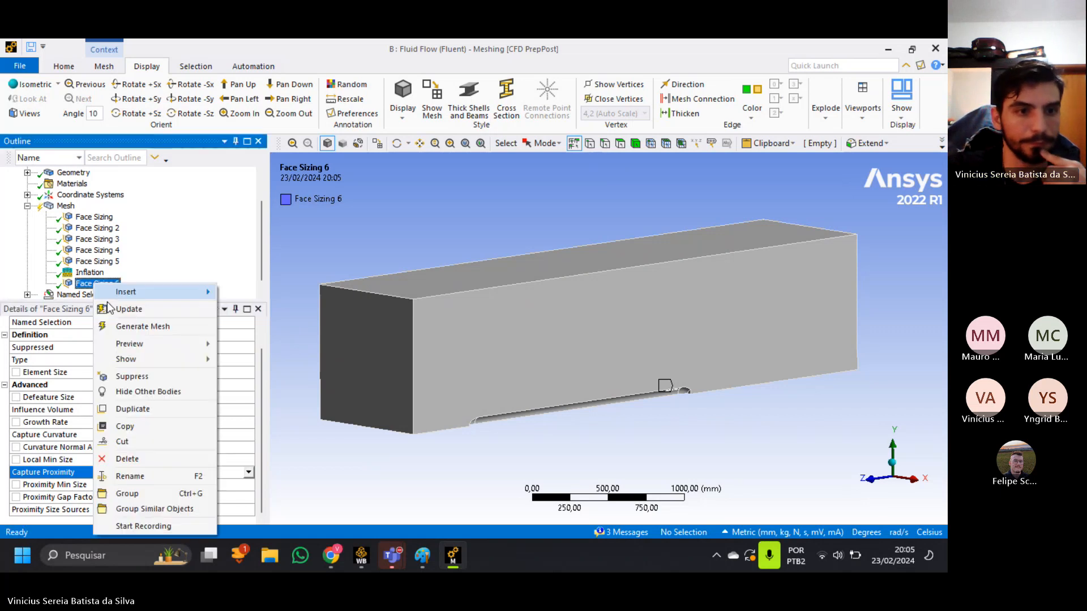
pyautogui.click(149, 458)
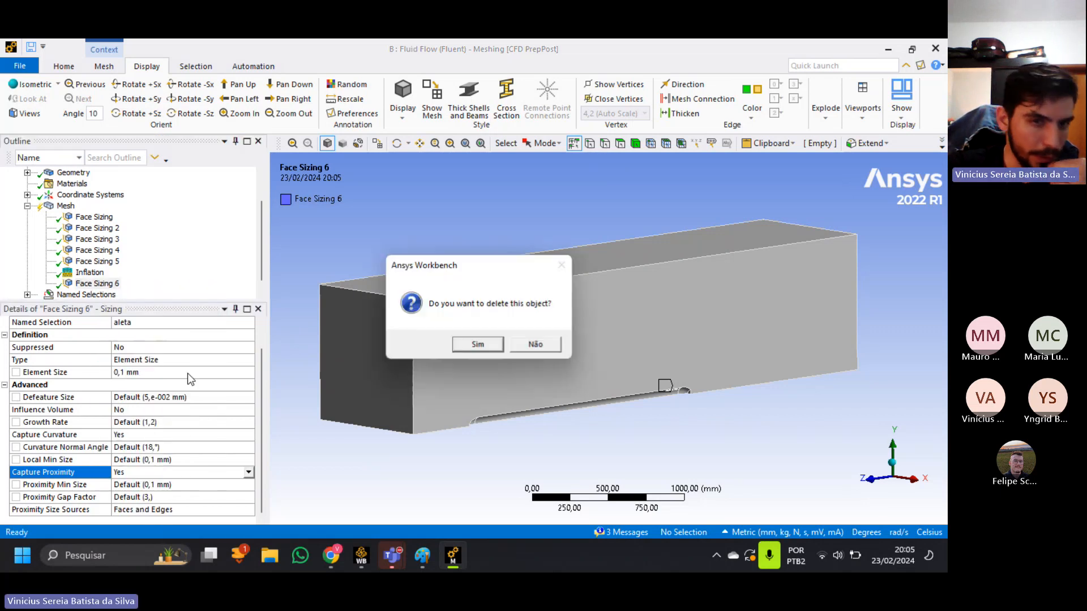
pyautogui.click(477, 344)
# Review the named selection and element size of each of the five existing face sizings, from Face Sizing to Face Sizing 5.
pyautogui.click(93, 217)
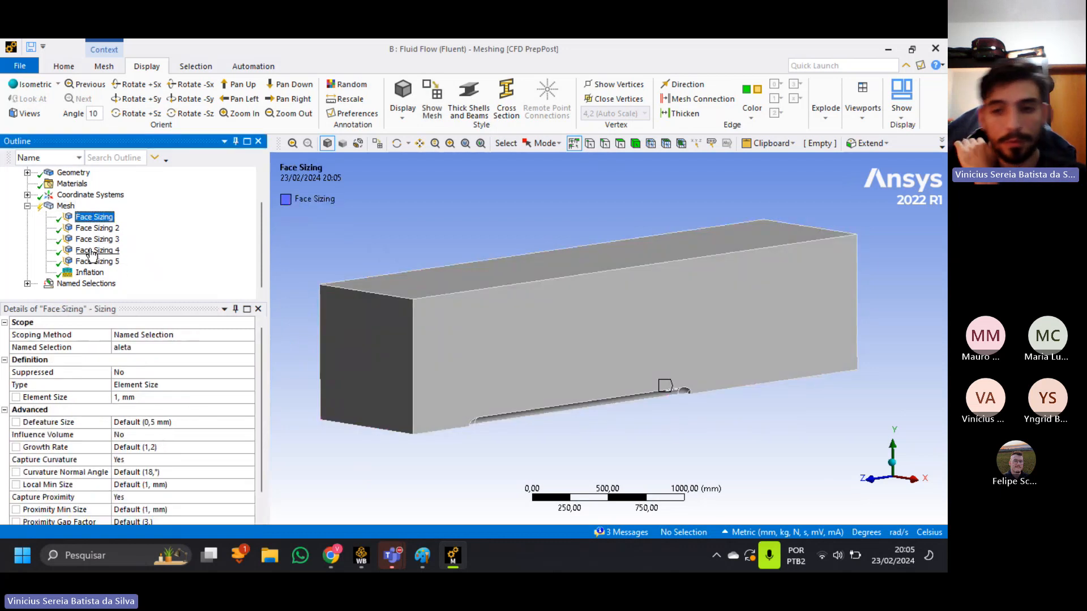
pyautogui.click(96, 229)
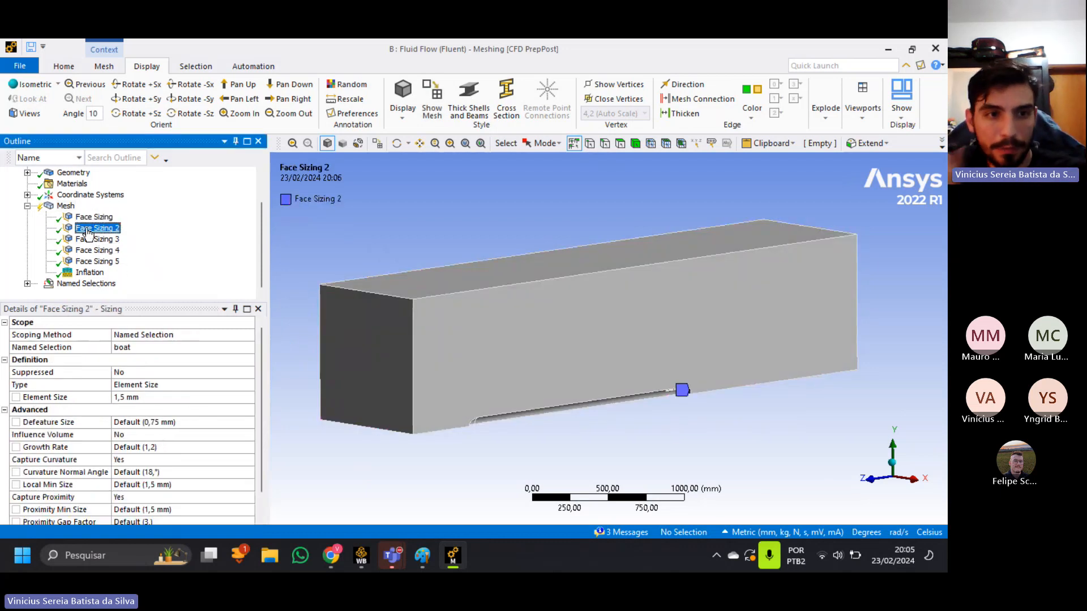
pyautogui.click(94, 240)
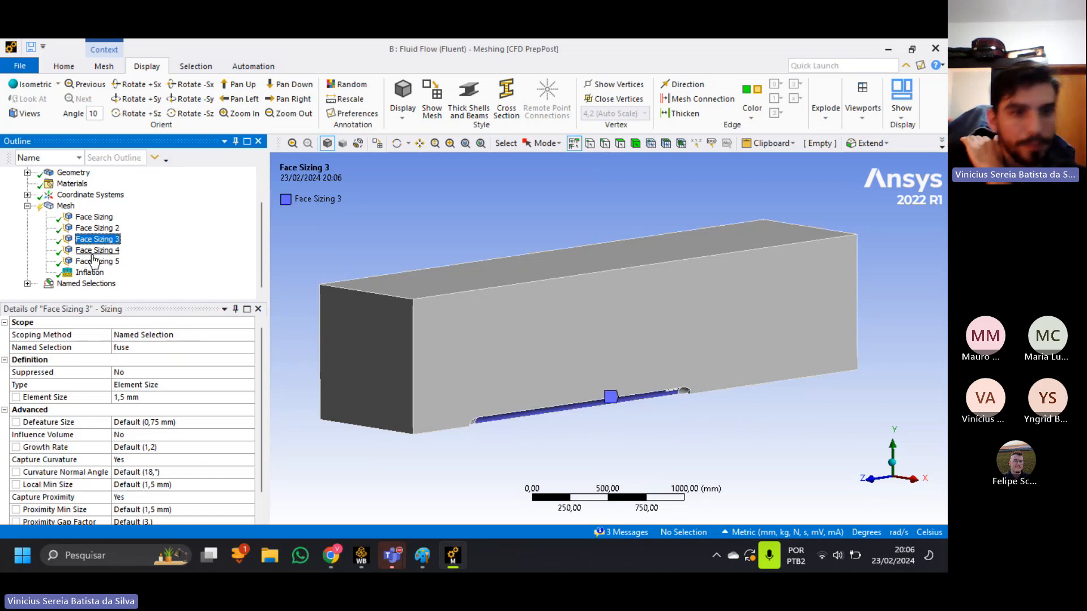
pyautogui.click(93, 250)
pyautogui.moveTo(482, 417)
pyautogui.mouseDown(button='middle')
pyautogui.moveTo(534, 395)
pyautogui.moveTo(479, 431)
pyautogui.mouseUp(button='middle')
pyautogui.click(105, 263)
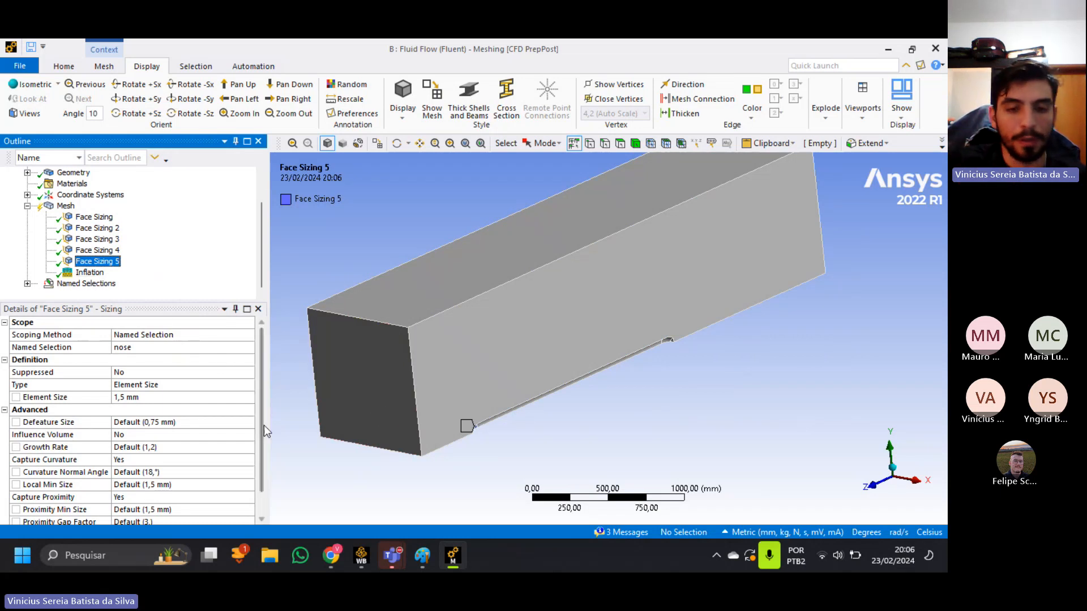
pyautogui.click(90, 272)
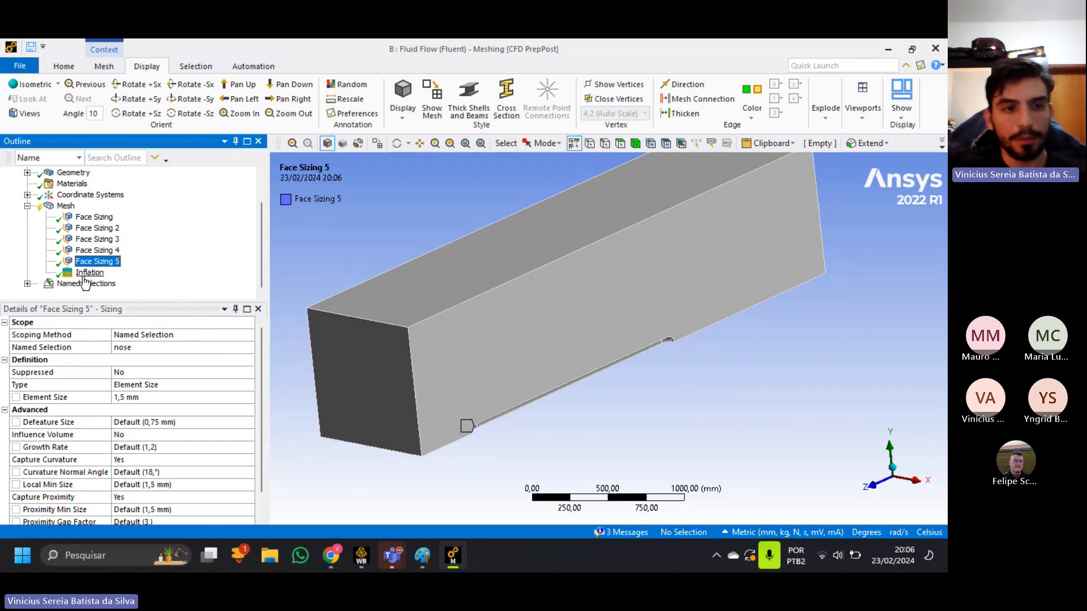
# Switch to the Canva presentation in Chrome and go to the Y+ slide on page 7.
pyautogui.click(340, 561)
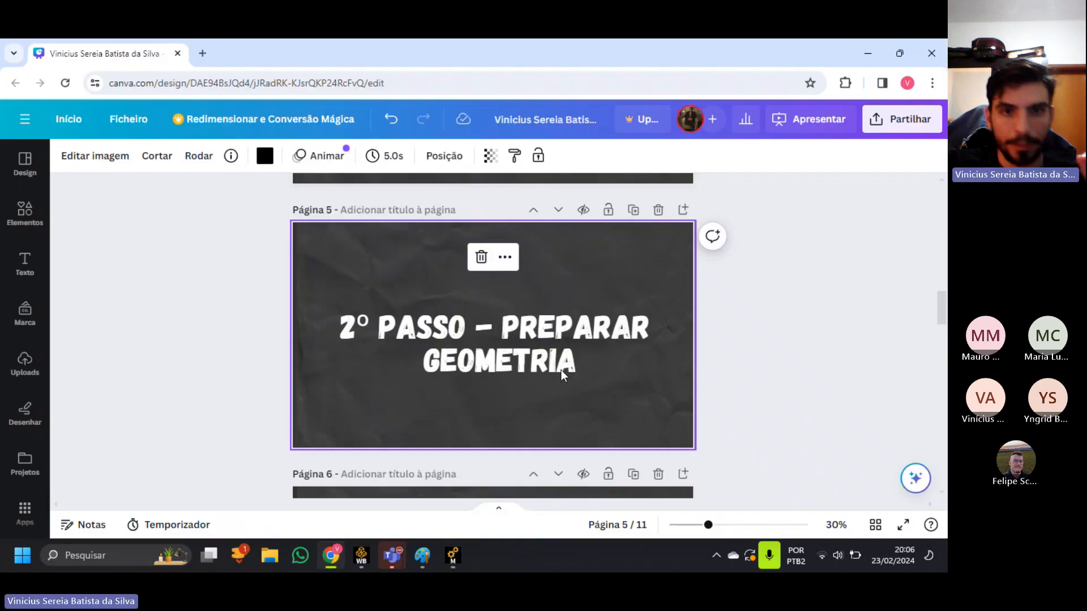
pyautogui.scroll(-5, 562, 369)
pyautogui.scroll(-3, 606, 381)
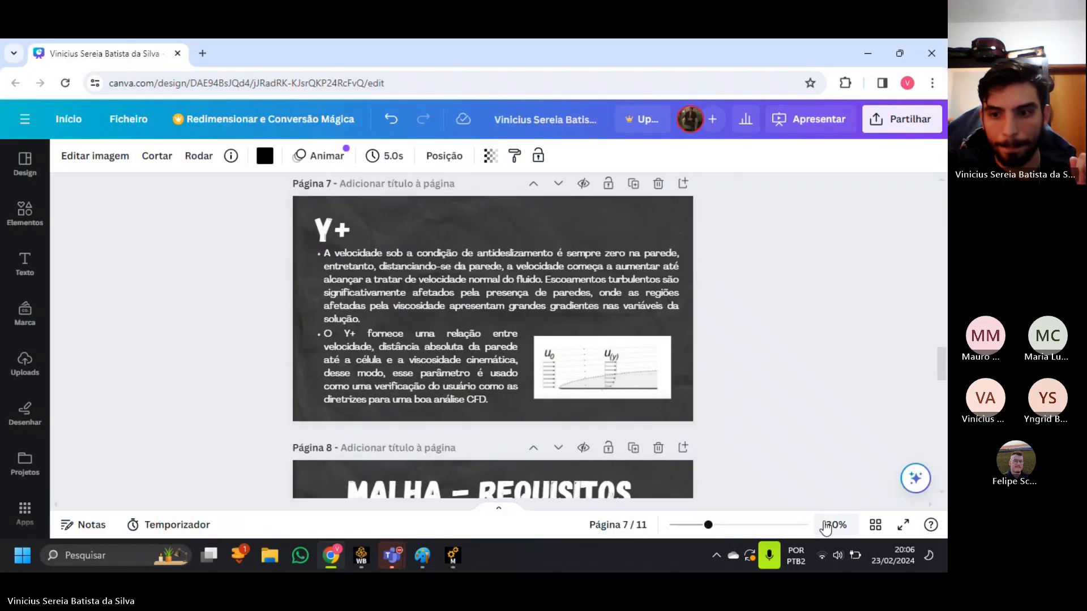
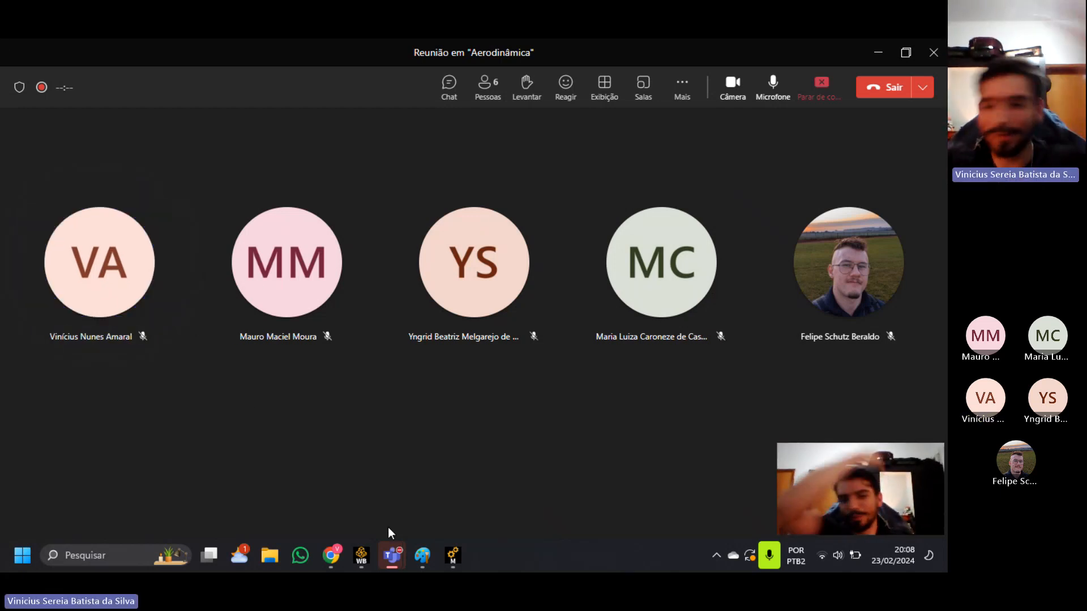
# Show the Y+ slide of the Canva presentation in Chrome in full screen, read it, and return to the editor.
pyautogui.moveTo(451, 558)
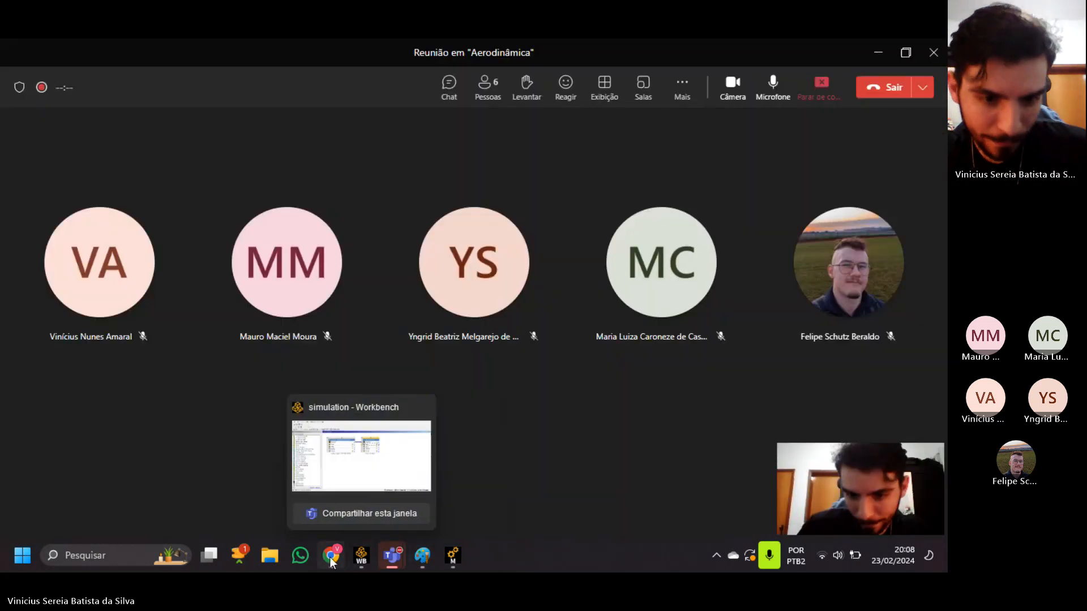
pyautogui.click(331, 555)
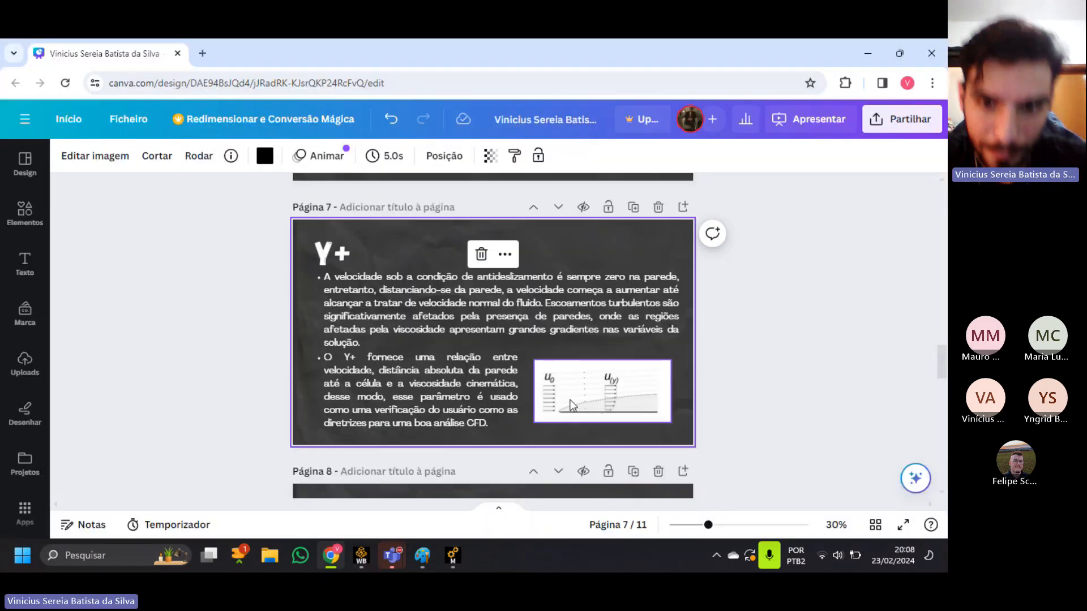
pyautogui.click(903, 524)
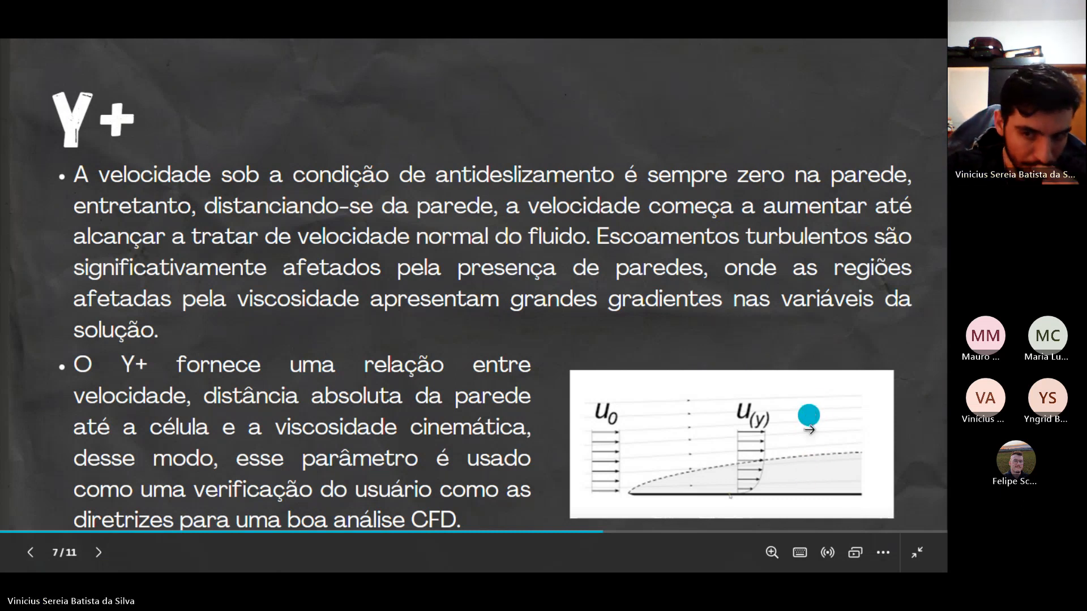
pyautogui.click(917, 553)
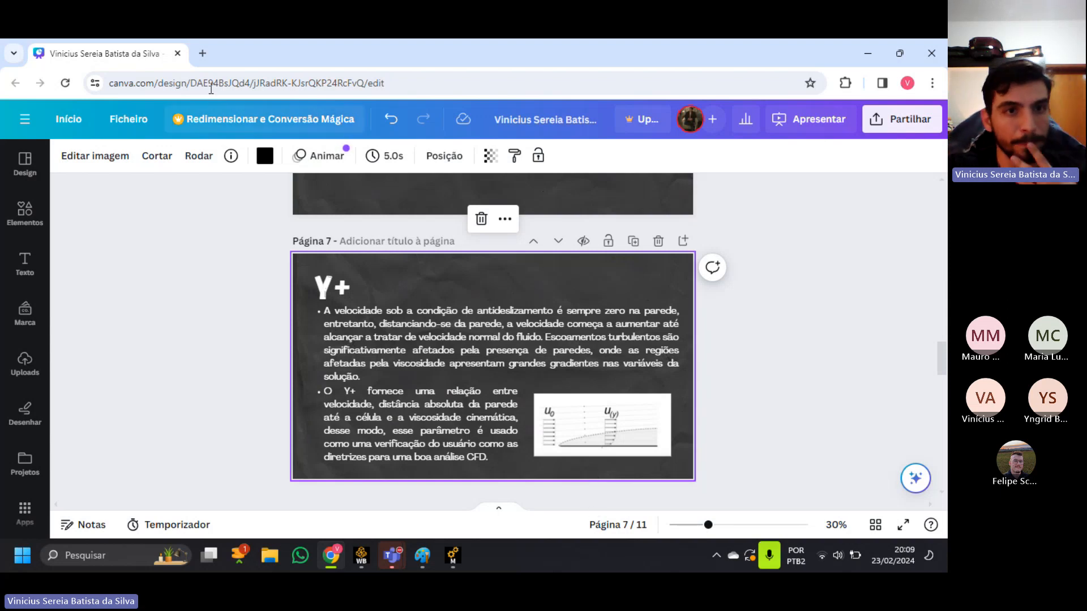
# Open the CFD Online website in a new browser tab.
pyautogui.click(202, 52)
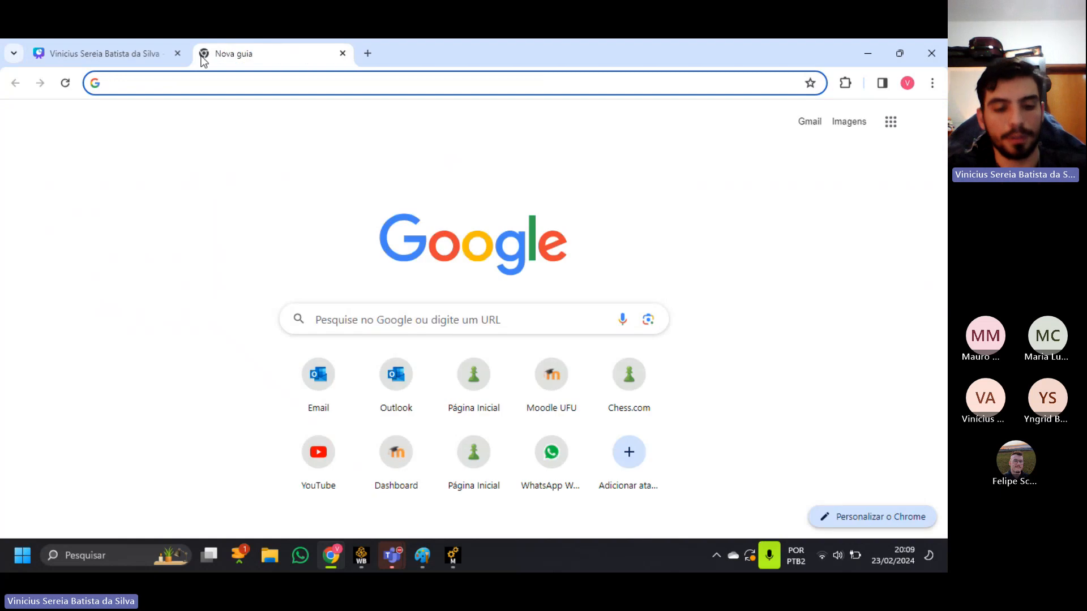
pyautogui.write('cfdon')
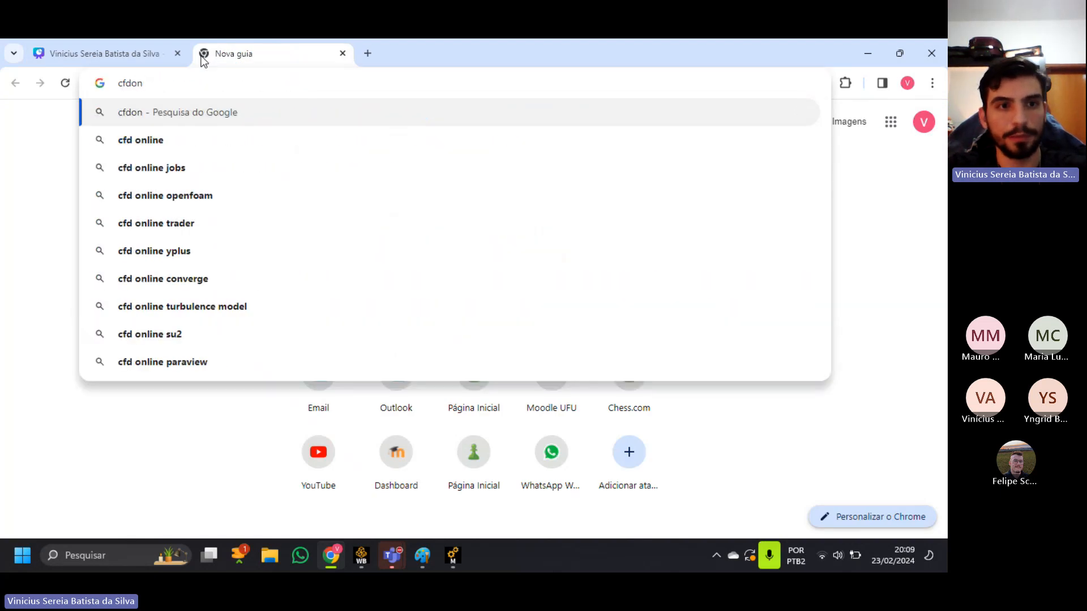
pyautogui.press('BackSpace')
pyautogui.press('BackSpace')
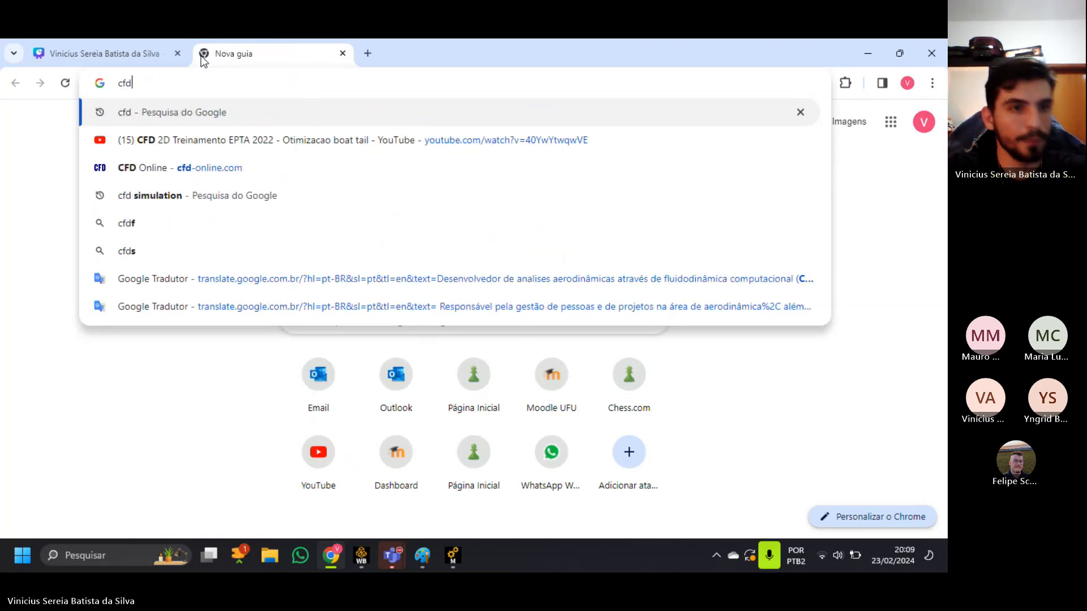
pyautogui.click(89, 170)
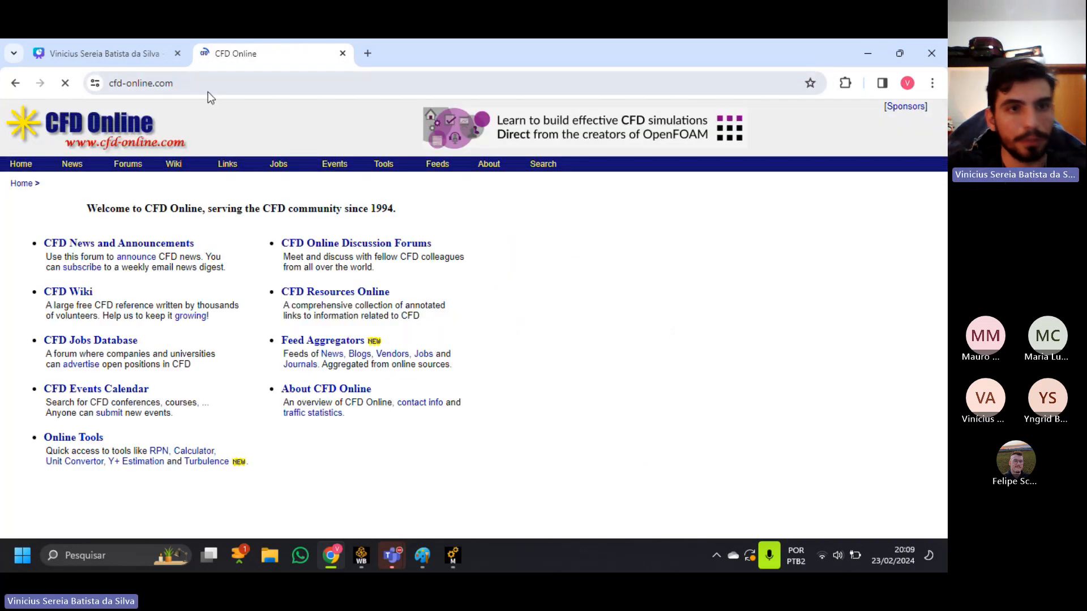
# Search Google for "cfd online y+" and open CFD Online's Y-Plus Wall Distance Estimation calculator.
pyautogui.click(208, 91)
pyautogui.write('cfd online')
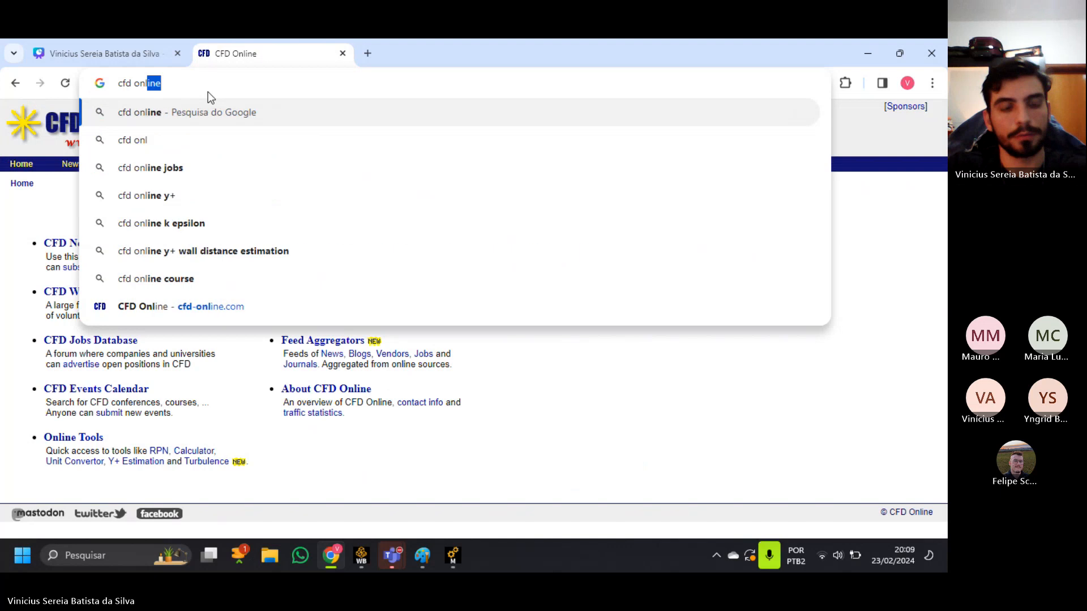
pyautogui.press('Down')
pyautogui.press('Down')
pyautogui.press('Return')
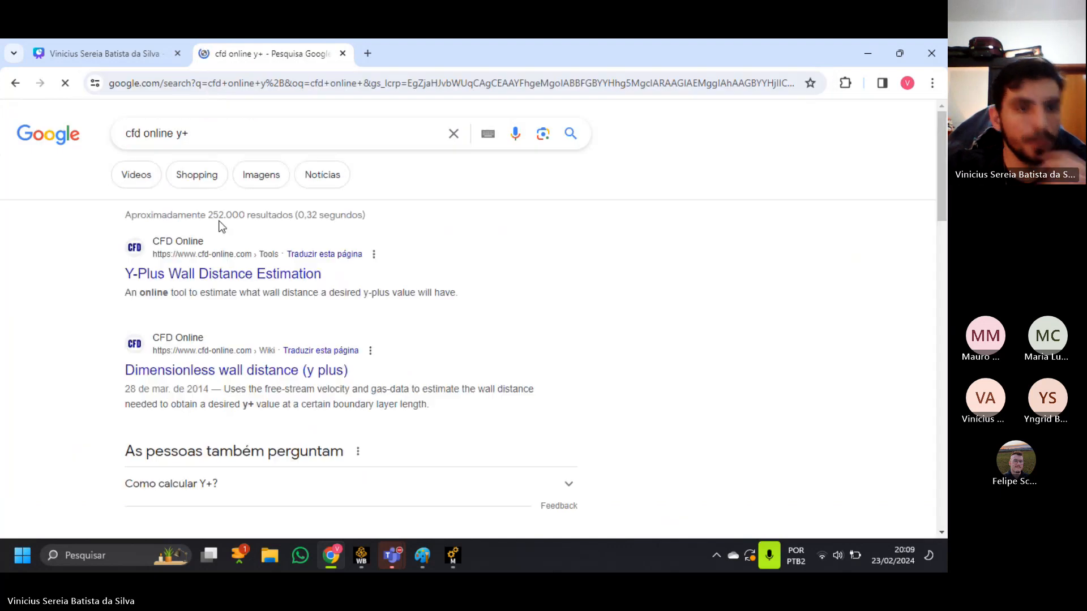
pyautogui.click(225, 273)
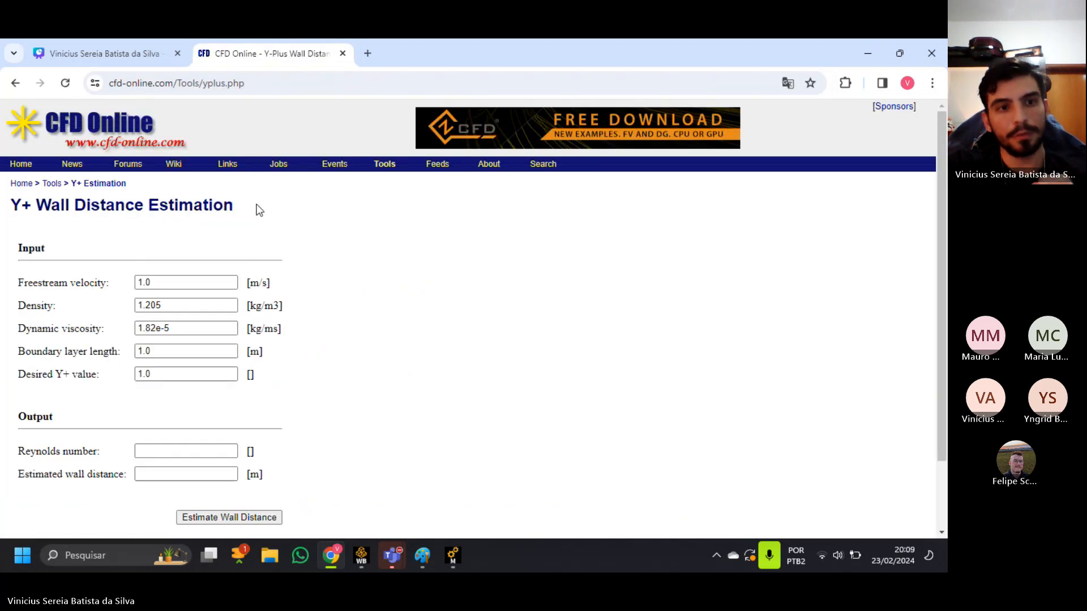
pyautogui.scroll(-1, 272, 244)
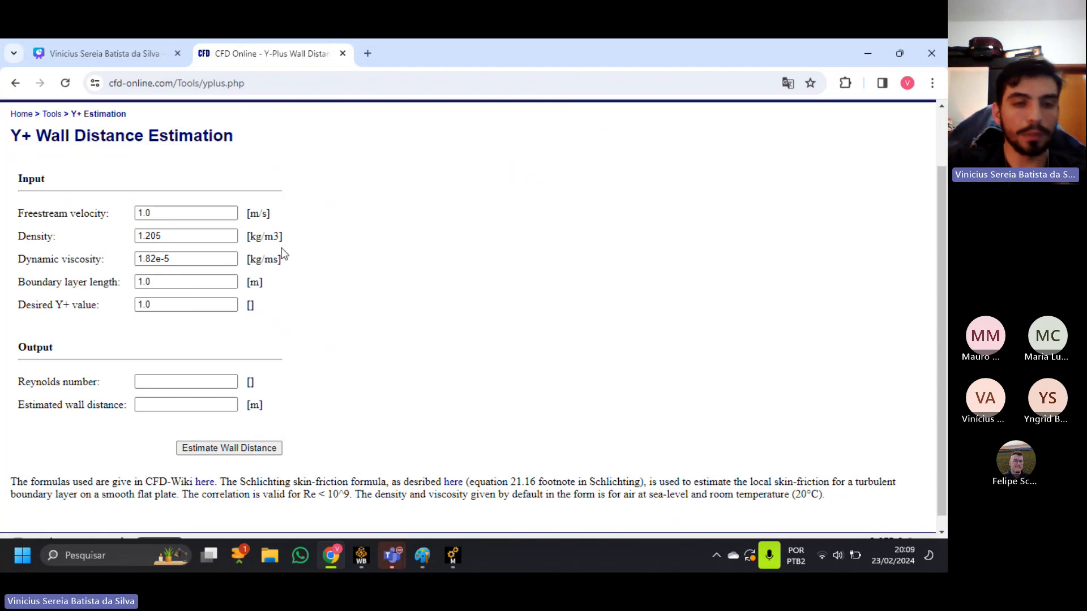
# Switch to Ansys Meshing and examine the Inflation control's boundary on the rocket and the mesh of the fluid domain.
pyautogui.click(451, 559)
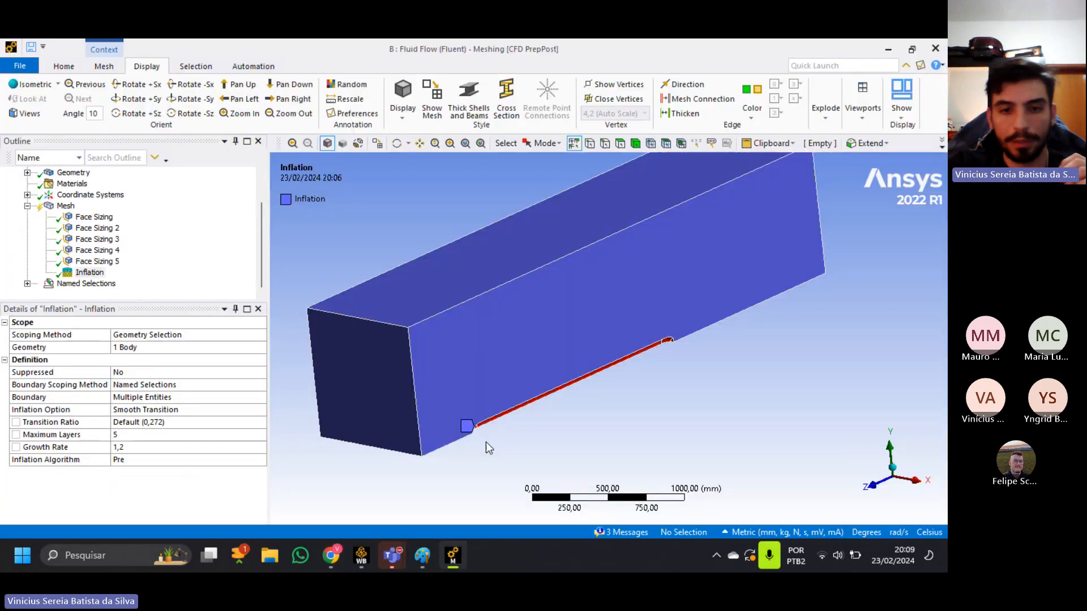
pyautogui.click(90, 273)
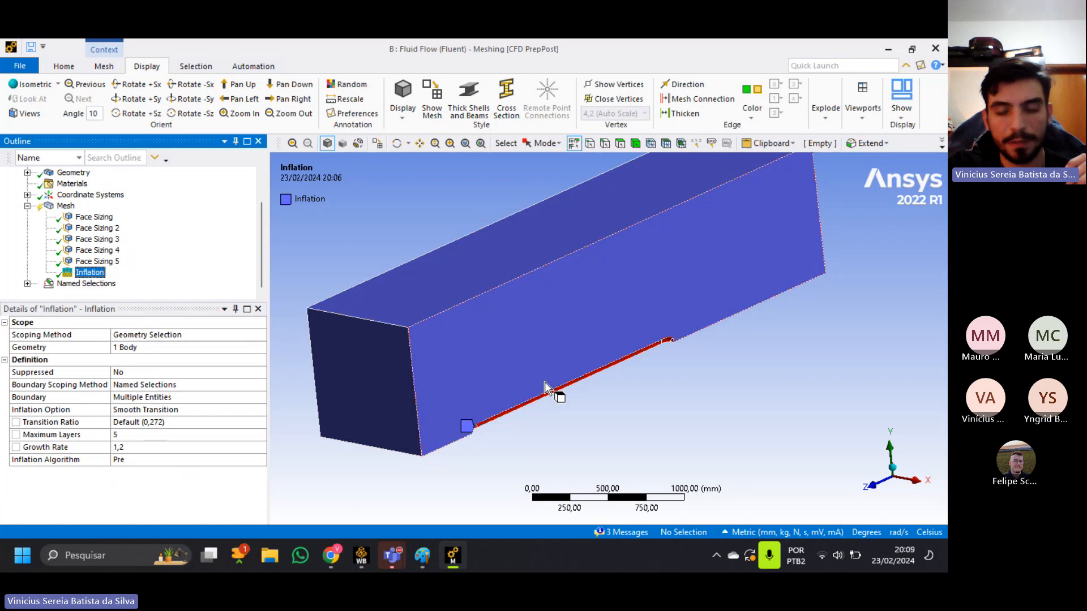
pyautogui.scroll(2, 546, 399)
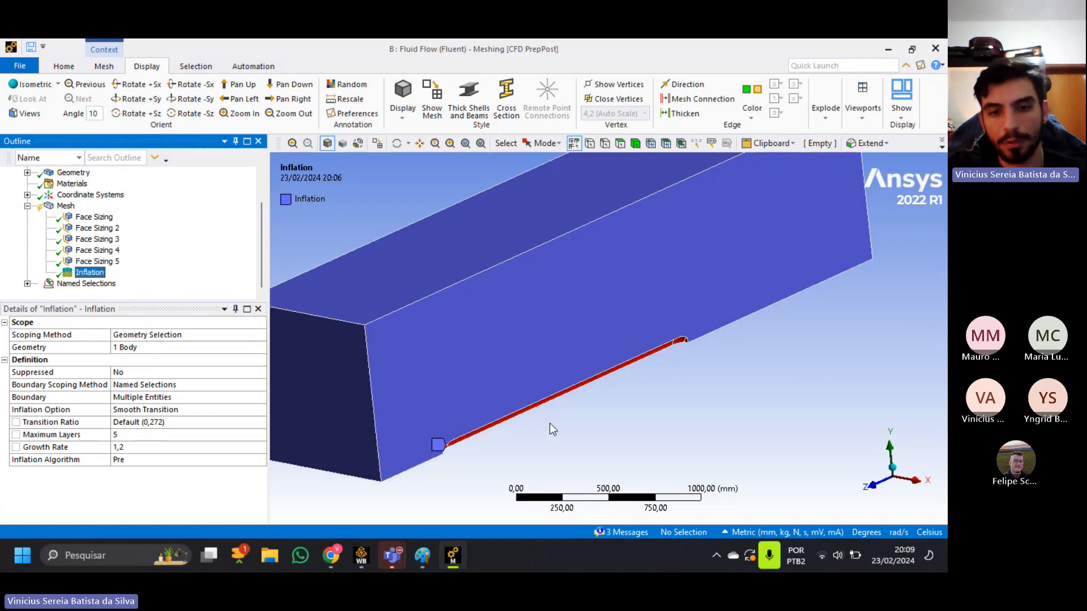
pyautogui.click(65, 208)
pyautogui.keyDown('ctrl'); pyautogui.moveTo(393, 356); pyautogui.dragTo(386, 266, button='middle'); pyautogui.keyUp('ctrl')
pyautogui.moveTo(470, 383); pyautogui.dragTo(364, 371, button='middle')
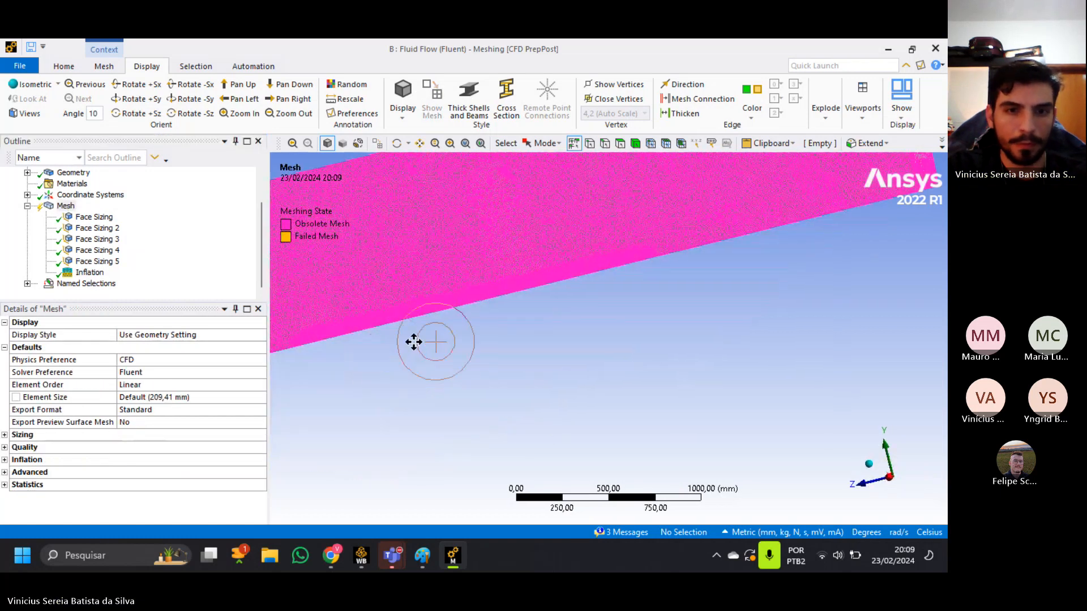
pyautogui.keyDown('ctrl'); pyautogui.moveTo(414, 342); pyautogui.dragTo(579, 400, button='middle'); pyautogui.keyUp('ctrl')
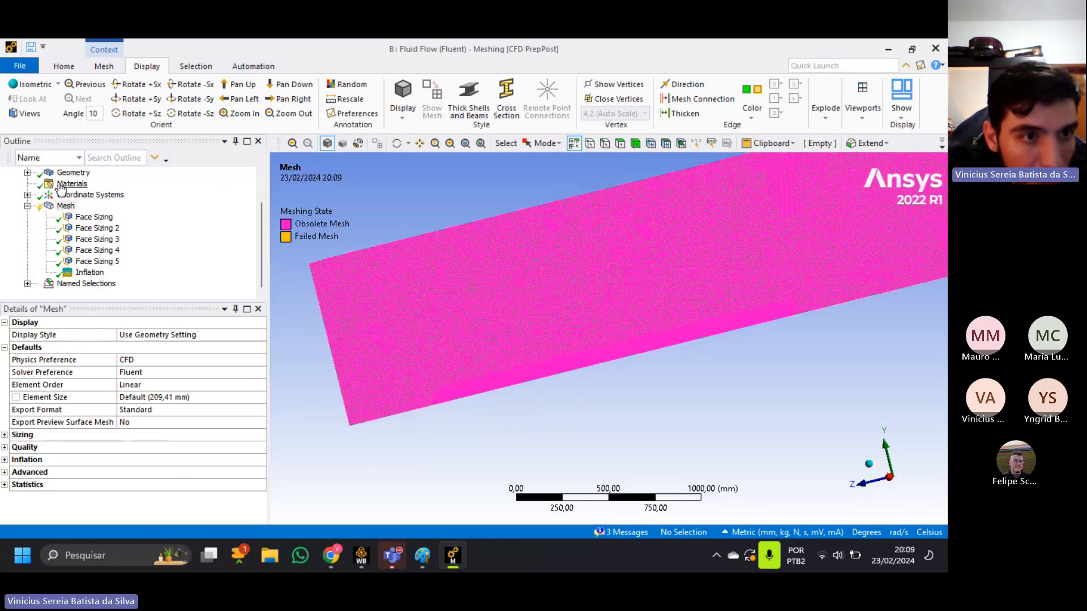
# Display the domain geometry without the mesh and examine the rocket wall up close where the nose meets the body.
pyautogui.scroll(1, 61, 188)
pyautogui.click(73, 206)
pyautogui.scroll(2, 453, 399)
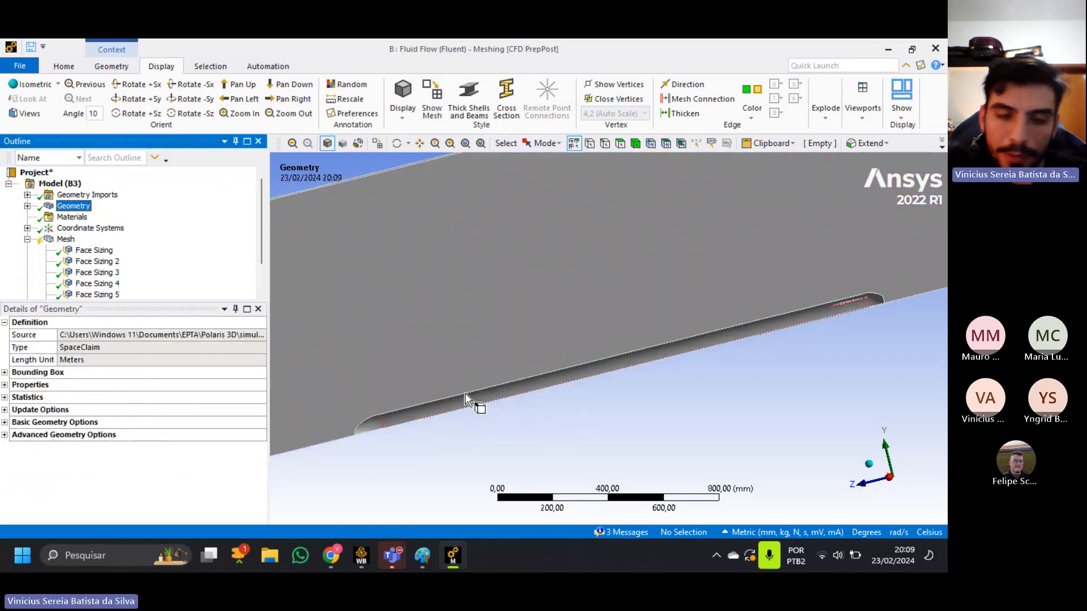
pyautogui.scroll(3, 464, 392)
pyautogui.keyDown('ctrl'); pyautogui.moveTo(447, 413); pyautogui.dragTo(461, 324, button='middle'); pyautogui.keyUp('ctrl')
pyautogui.scroll(4, 345, 371)
pyautogui.keyDown('ctrl'); pyautogui.moveTo(344, 371); pyautogui.dragTo(588, 337, button='middle'); pyautogui.keyUp('ctrl')
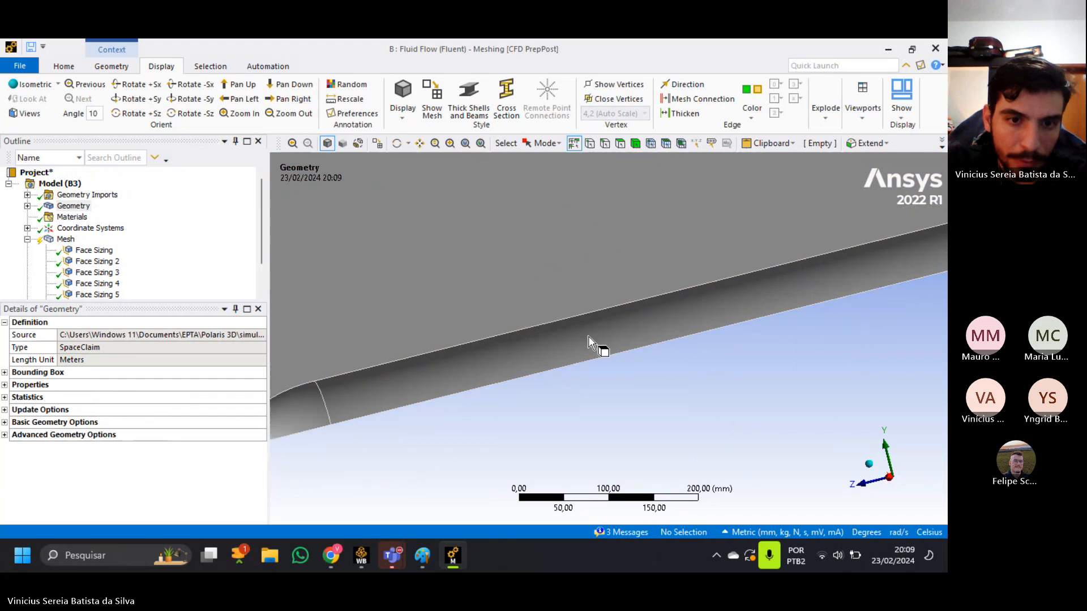
pyautogui.scroll(4, 362, 369)
pyautogui.keyDown('ctrl'); pyautogui.moveTo(362, 368); pyautogui.dragTo(626, 353, button='middle'); pyautogui.keyUp('ctrl')
pyautogui.scroll(2, 408, 386)
pyautogui.keyDown('ctrl'); pyautogui.moveTo(409, 386); pyautogui.dragTo(560, 344, button='middle'); pyautogui.keyUp('ctrl')
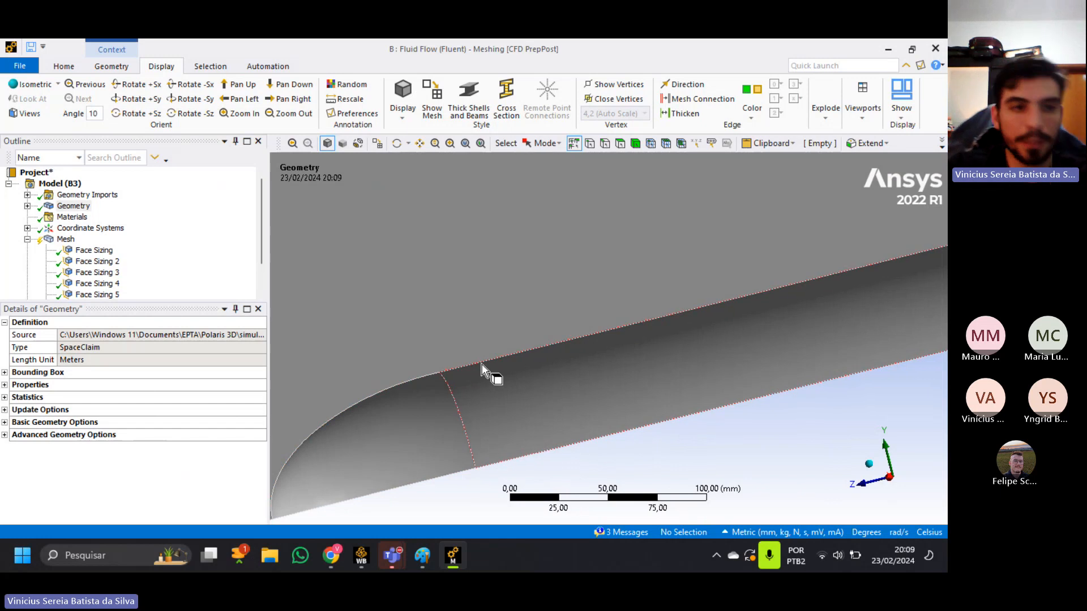
pyautogui.scroll(1, 478, 373)
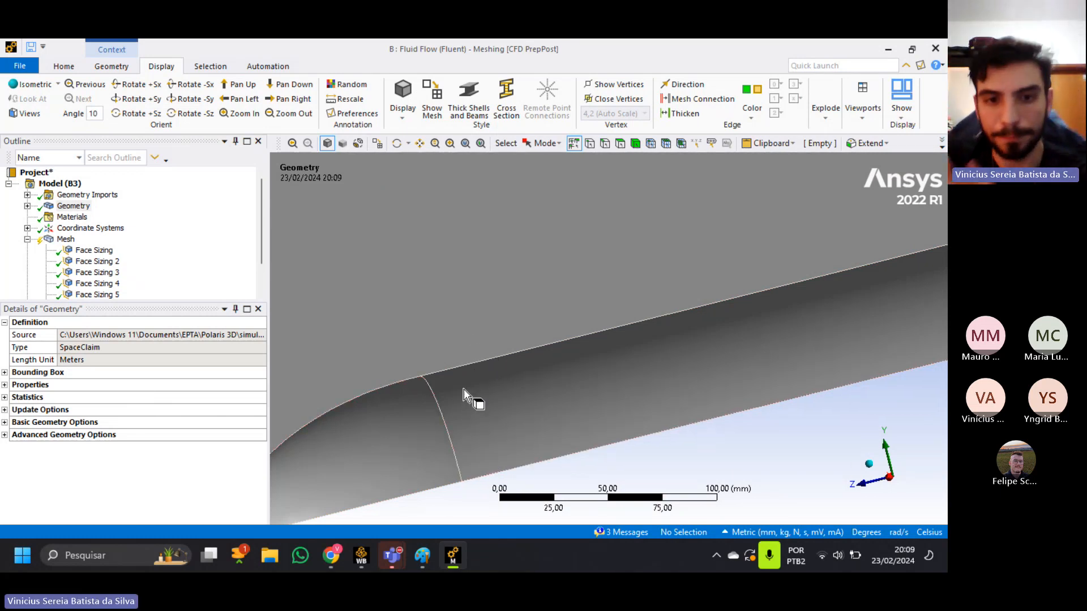
pyautogui.scroll(-1, 195, 237)
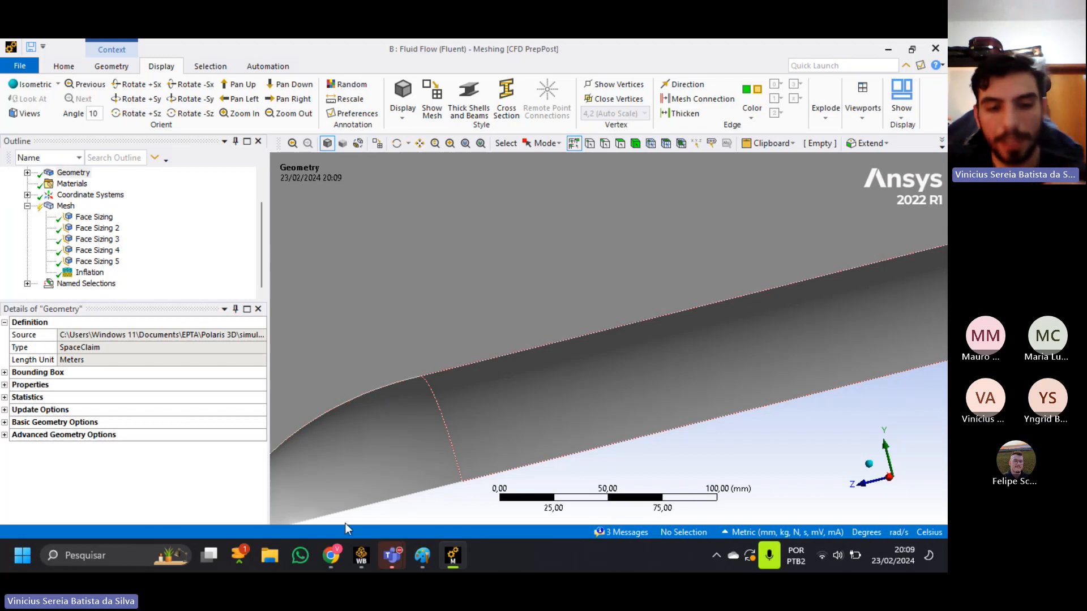
# Switch to the Y+ calculator in Chrome and set the density to 1.225 kg/m3 and the freestream velocity to 179 m/s.
pyautogui.click(342, 552)
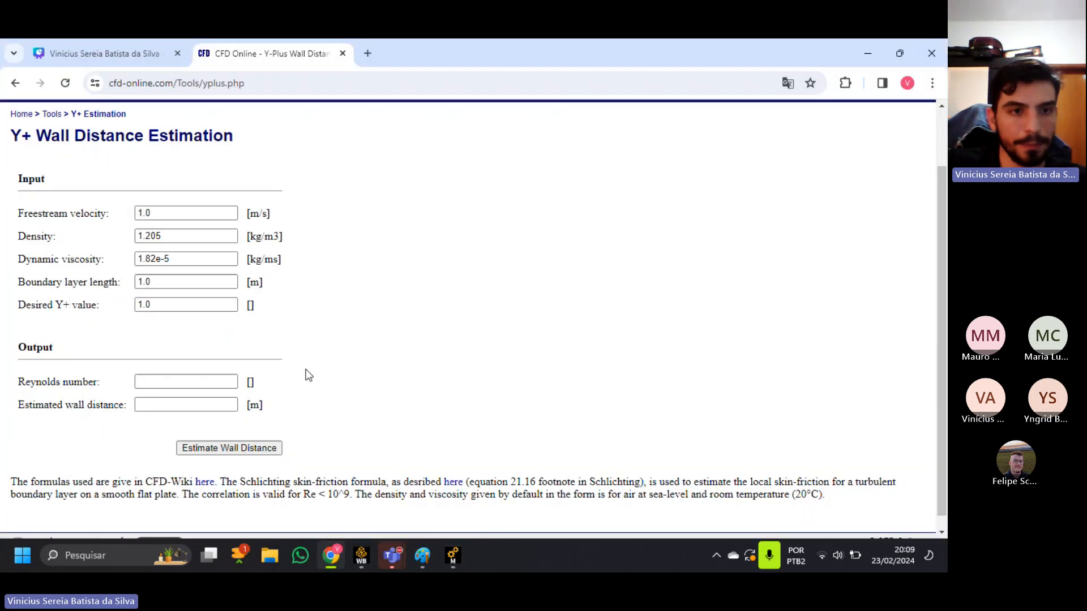
pyautogui.click(165, 214)
pyautogui.doubleClick(165, 214)
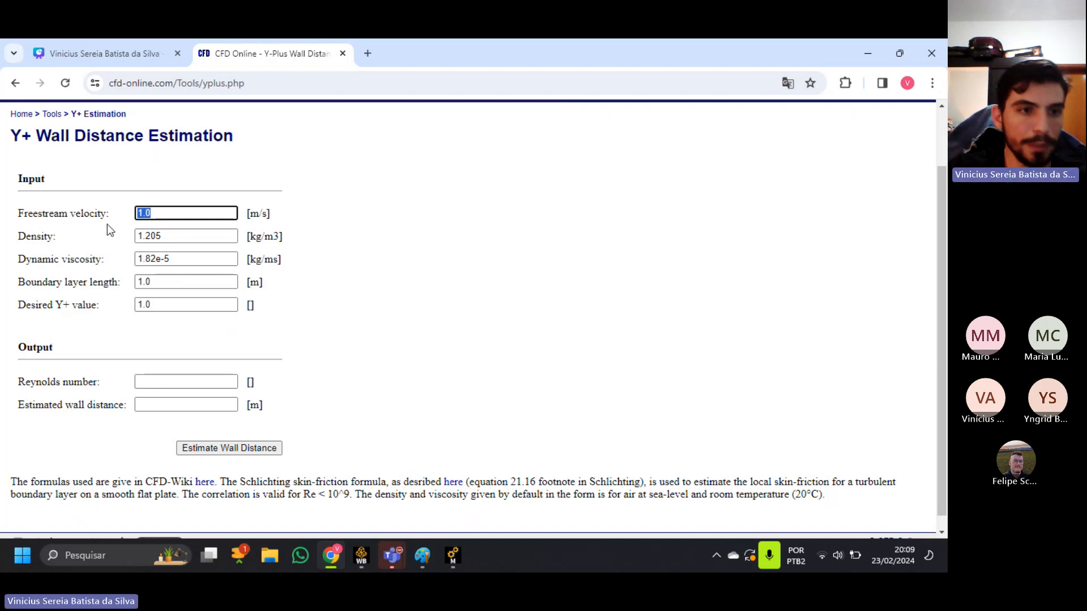
pyautogui.click(175, 241)
pyautogui.doubleClick(175, 242)
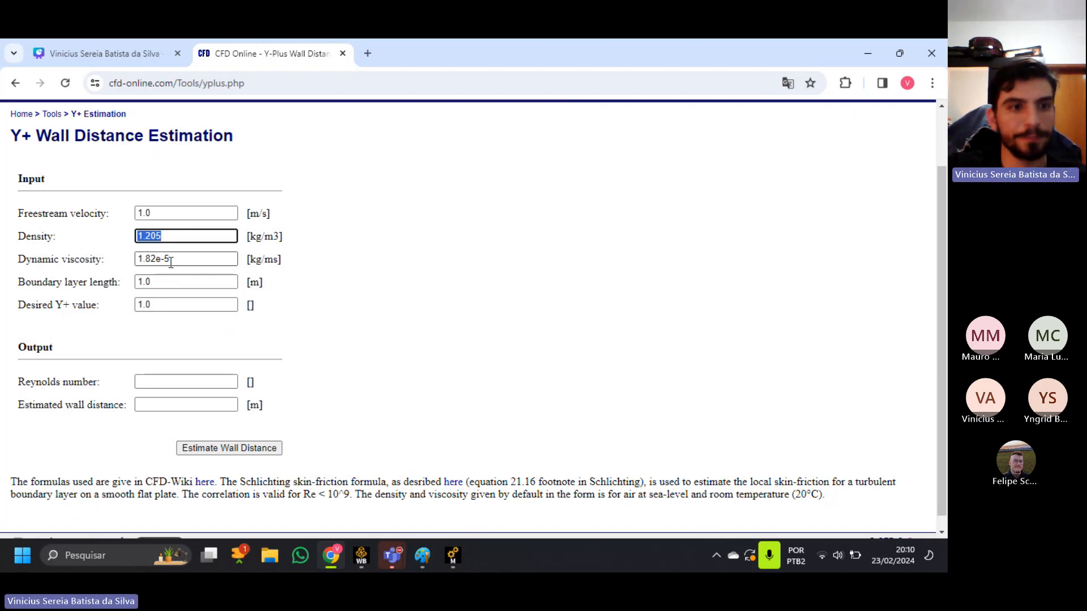
pyautogui.write('1.225')
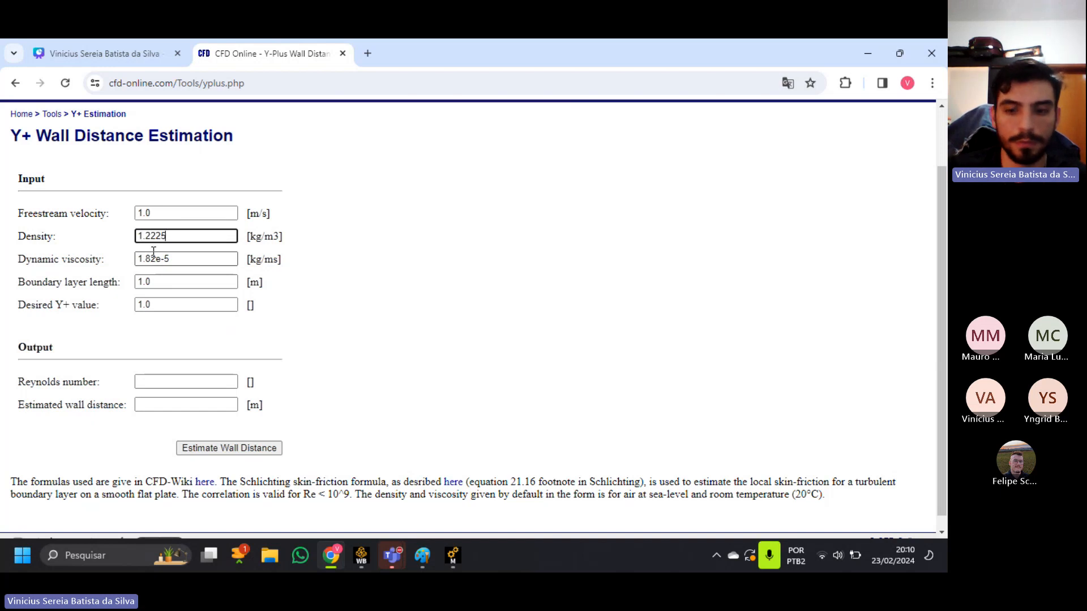
pyautogui.click(160, 211)
pyautogui.doubleClick(160, 209)
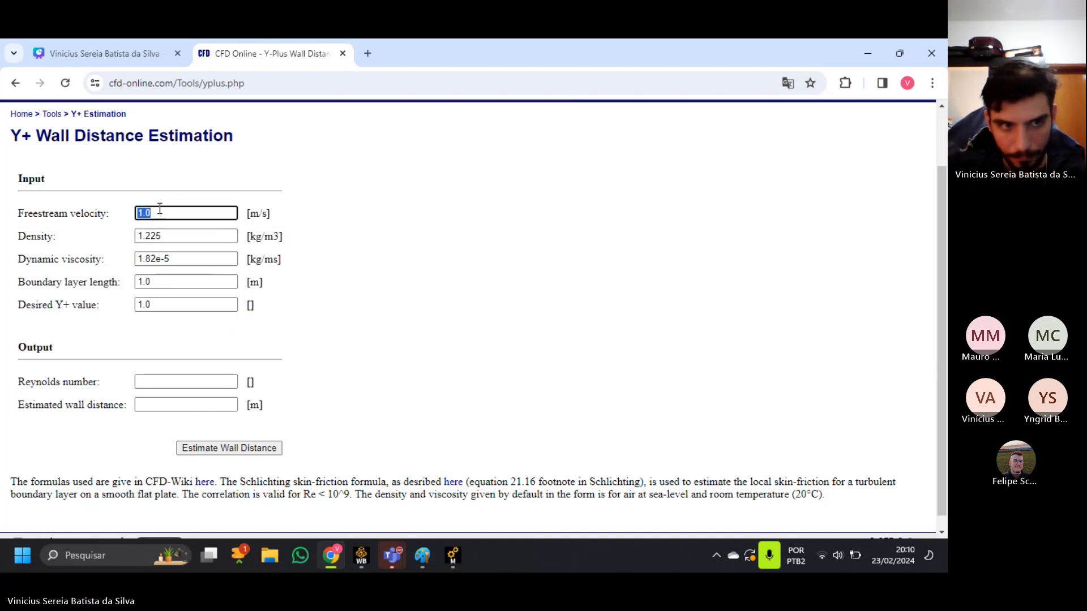
pyautogui.write('179')
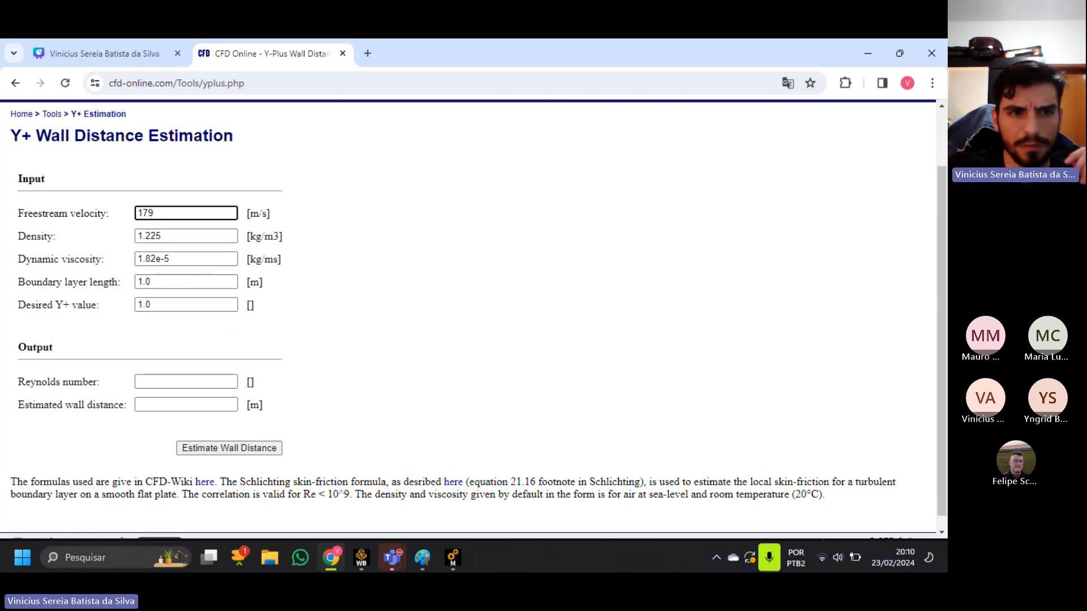
# Switch to Ansys Meshing and examine the rocket's full length from the +X side for the calculator's boundary layer length.
pyautogui.click(161, 281)
pyautogui.doubleClick(169, 280)
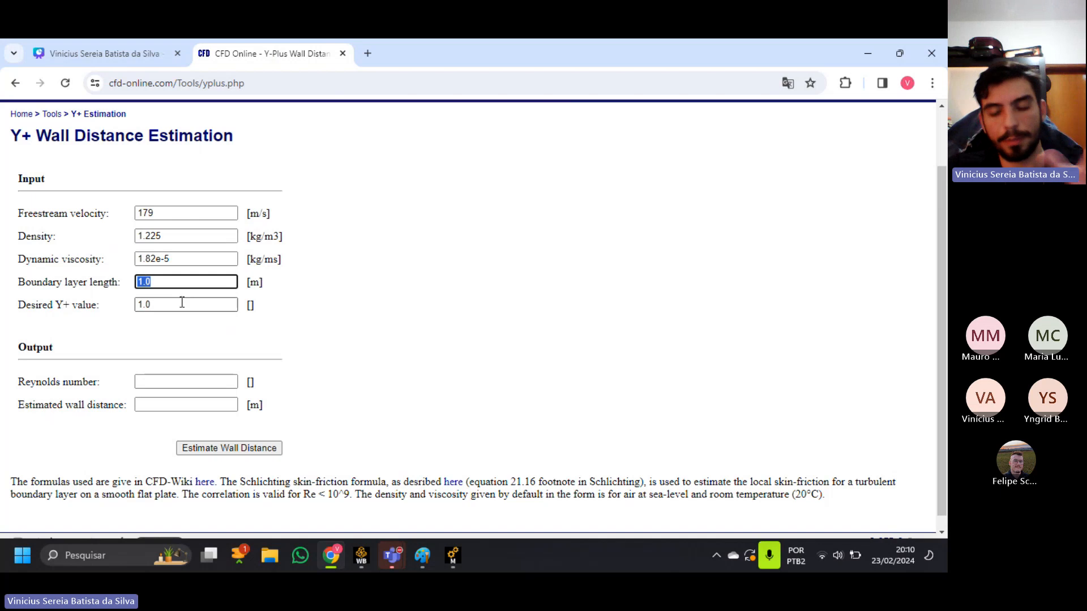
pyautogui.click(455, 562)
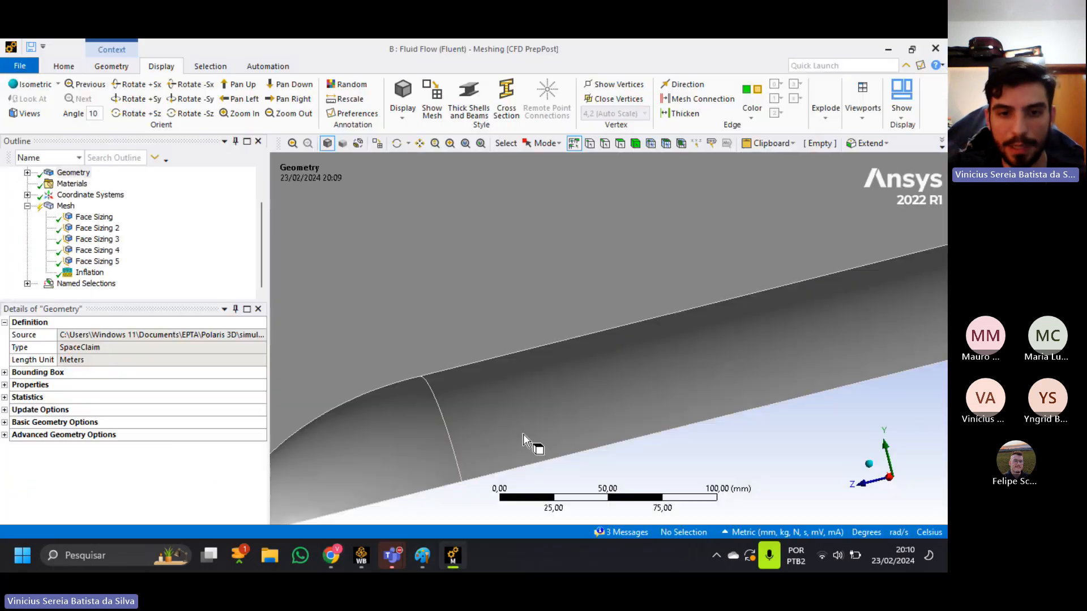
pyautogui.click(889, 478)
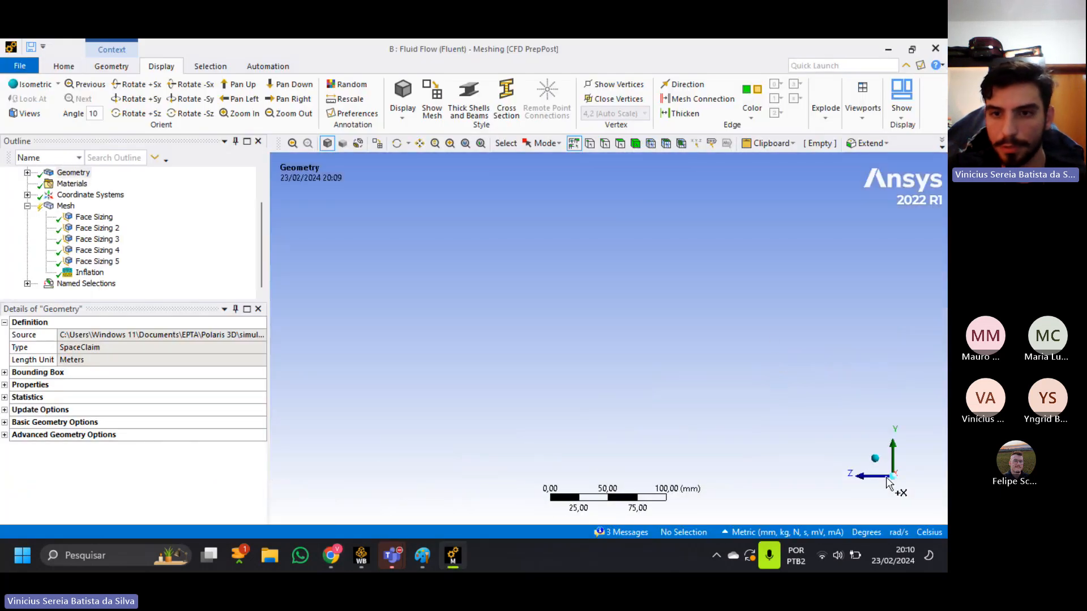
pyautogui.scroll(-1, 712, 225)
pyautogui.keyDown('ctrl'); pyautogui.moveTo(709, 235); pyautogui.dragTo(475, 360, button='middle'); pyautogui.keyUp('ctrl')
pyautogui.scroll(-2, 543, 337)
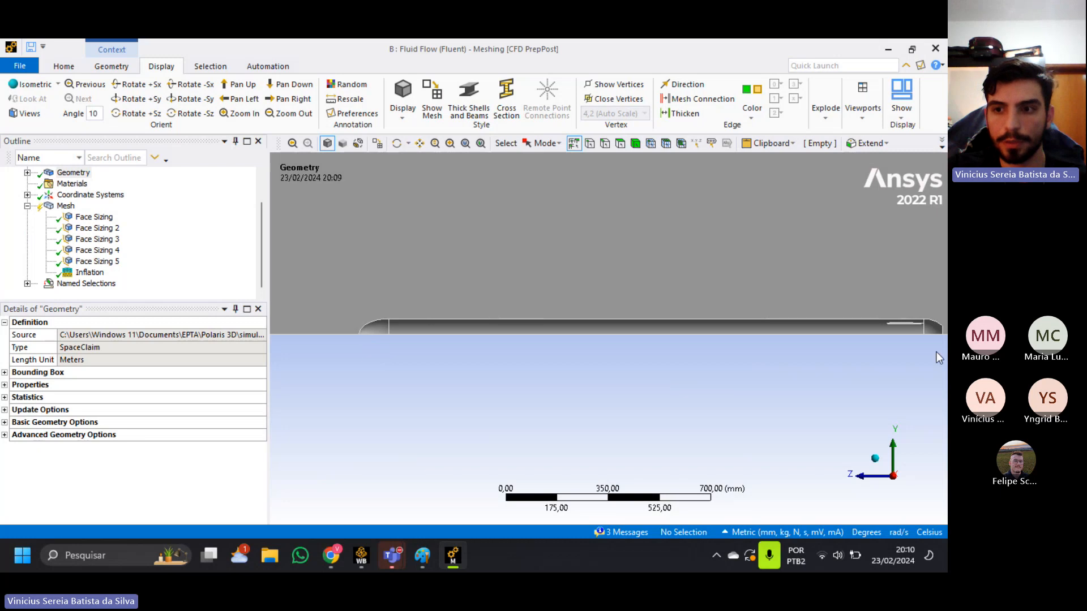
# Switch to the Y+ calculator in Chrome, set the desired Y+ value to 0.9 and estimate the wall distance.
pyautogui.hotkey('alt', 'Tab')
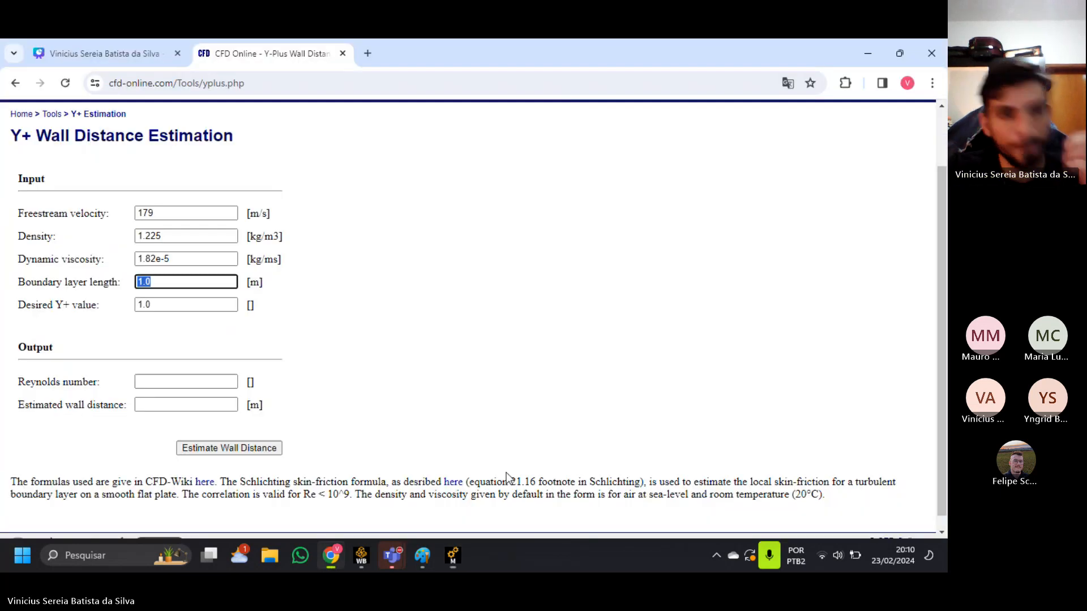
pyautogui.click(169, 306)
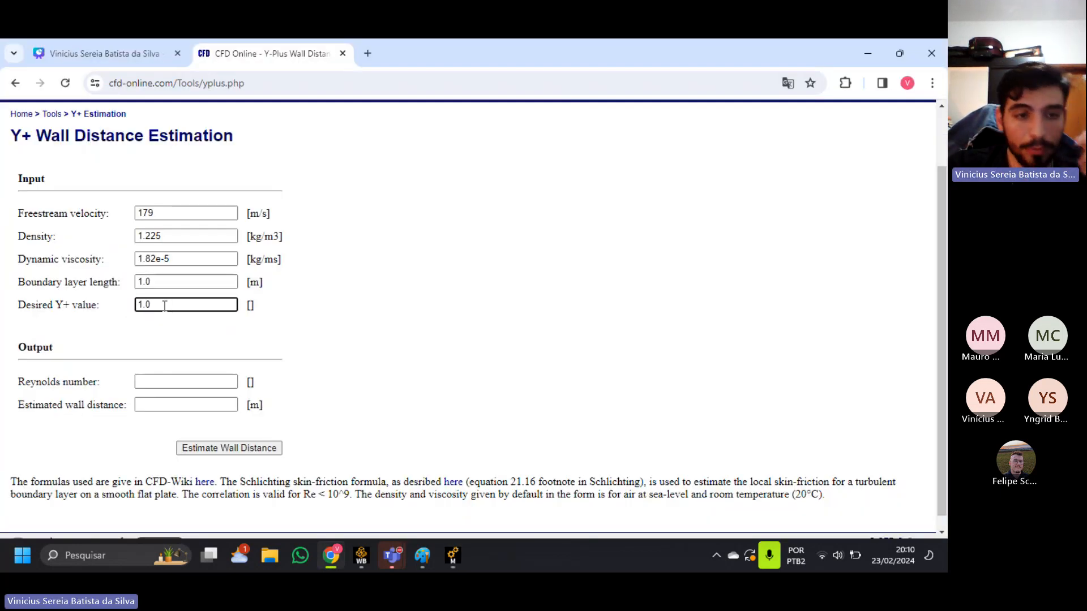
pyautogui.doubleClick(167, 306)
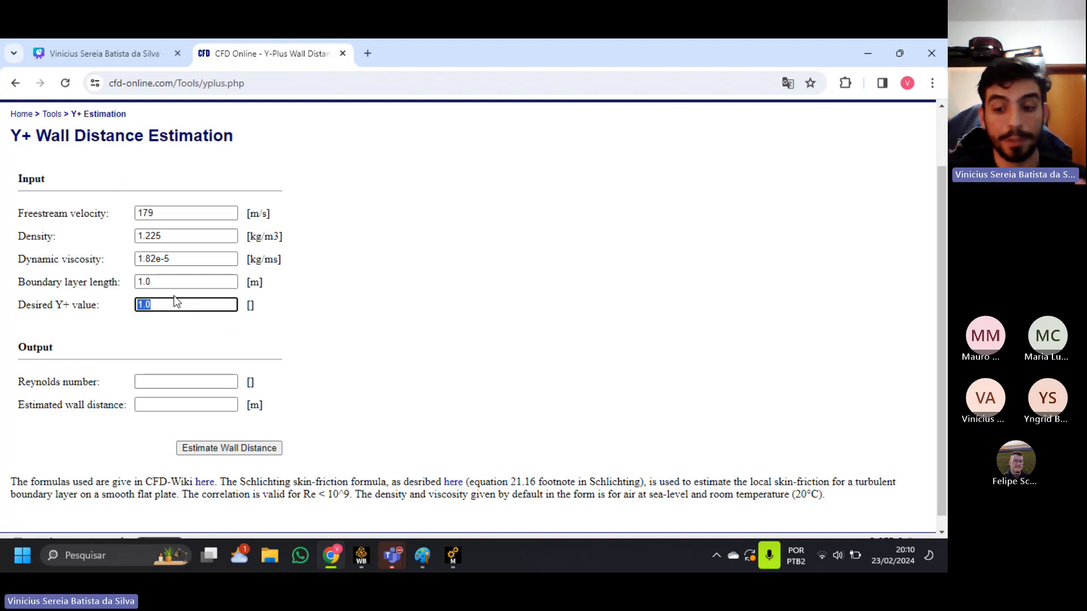
pyautogui.write('0.9')
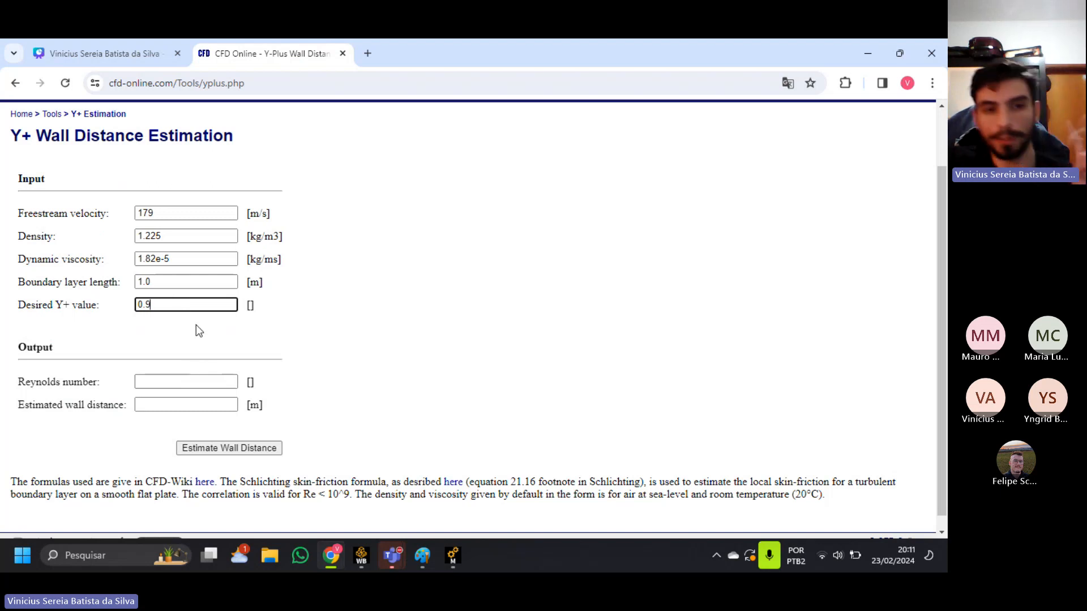
pyautogui.click(239, 447)
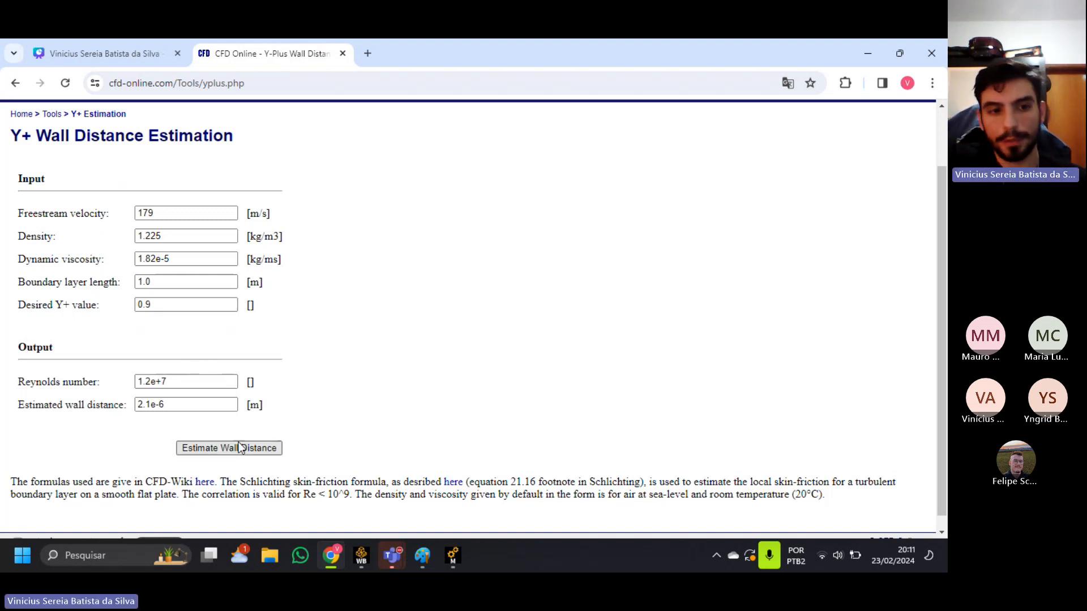
pyautogui.moveTo(187, 405); pyautogui.dragTo(106, 394)
pyautogui.click(172, 412)
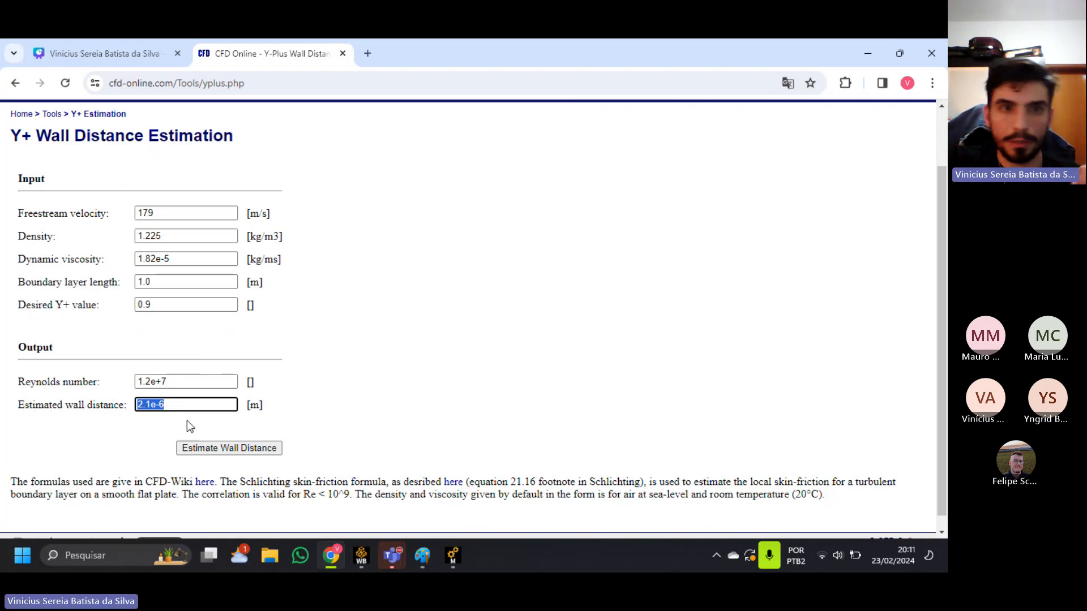
# Switch to Ansys Meshing and review the Inflation control's body scope and boundary scoping method.
pyautogui.click(452, 555)
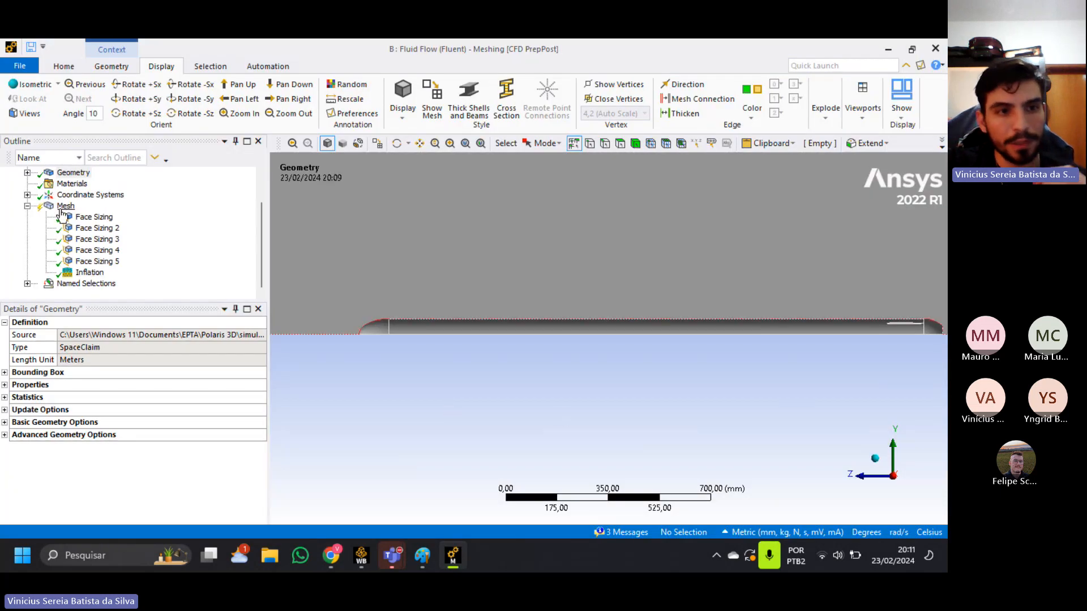
pyautogui.rightClick(63, 207)
pyautogui.moveTo(121, 217)
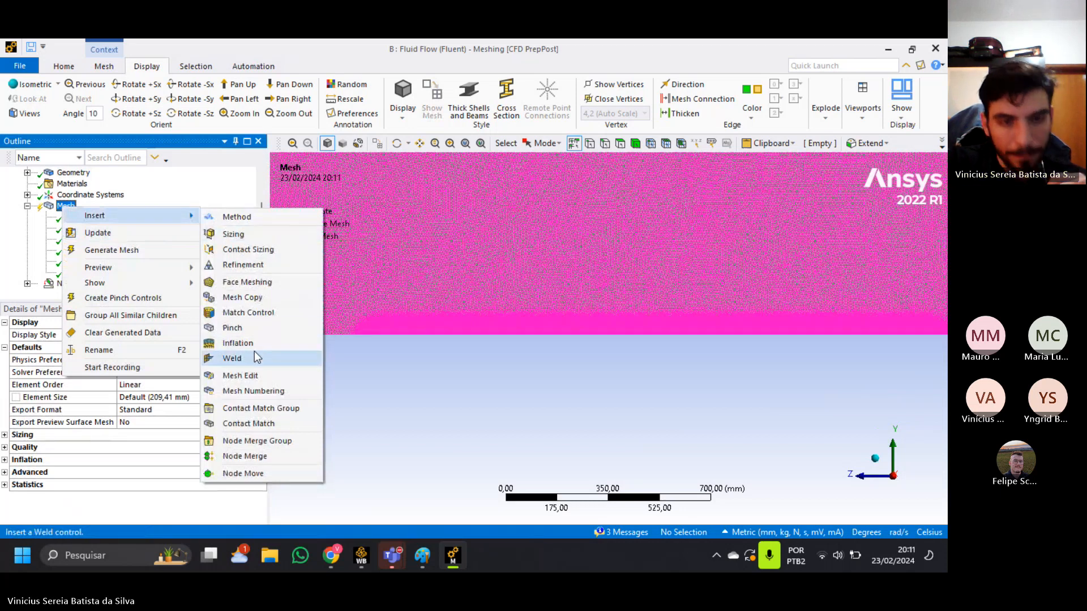
pyautogui.click(267, 344)
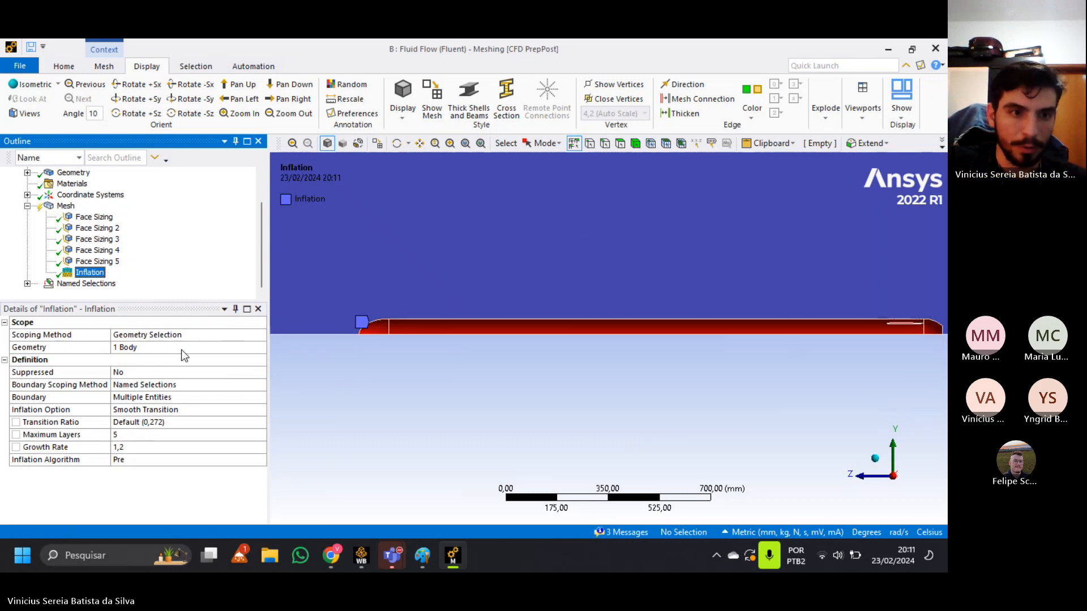
pyautogui.click(164, 350)
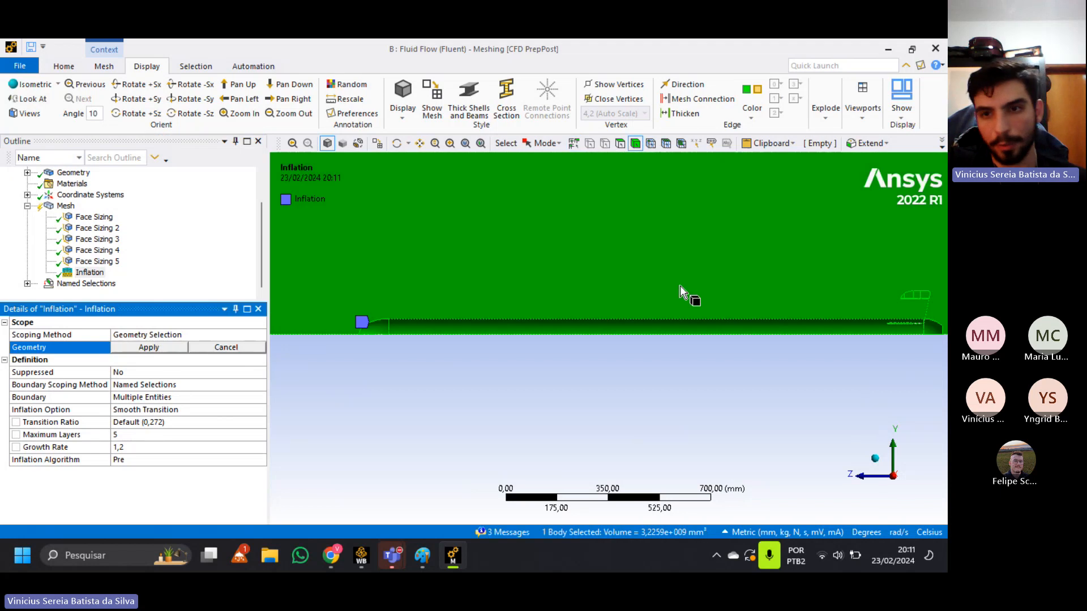
pyautogui.click(192, 384)
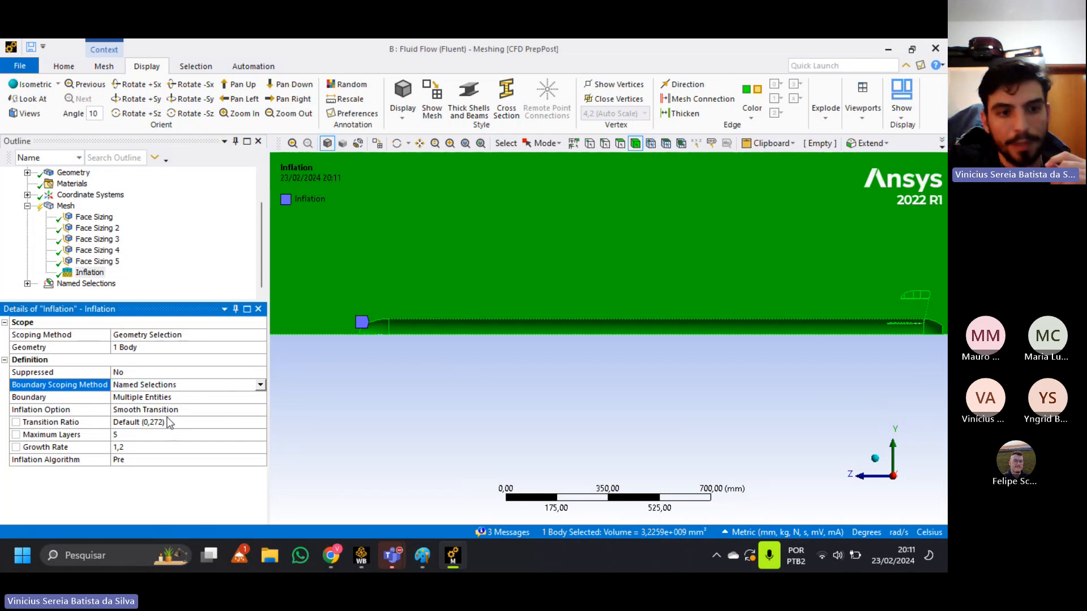
# Set the Inflation control's option to First Layer Thickness with a first layer height of 2,1e-006 mm.
pyautogui.click(163, 447)
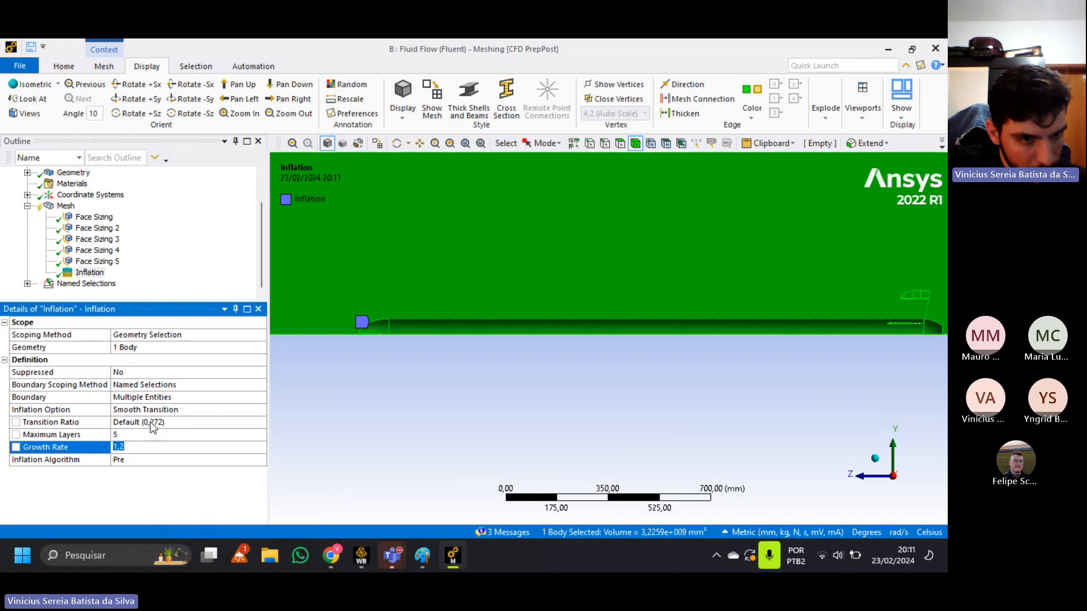
pyautogui.click(158, 424)
pyautogui.click(198, 411)
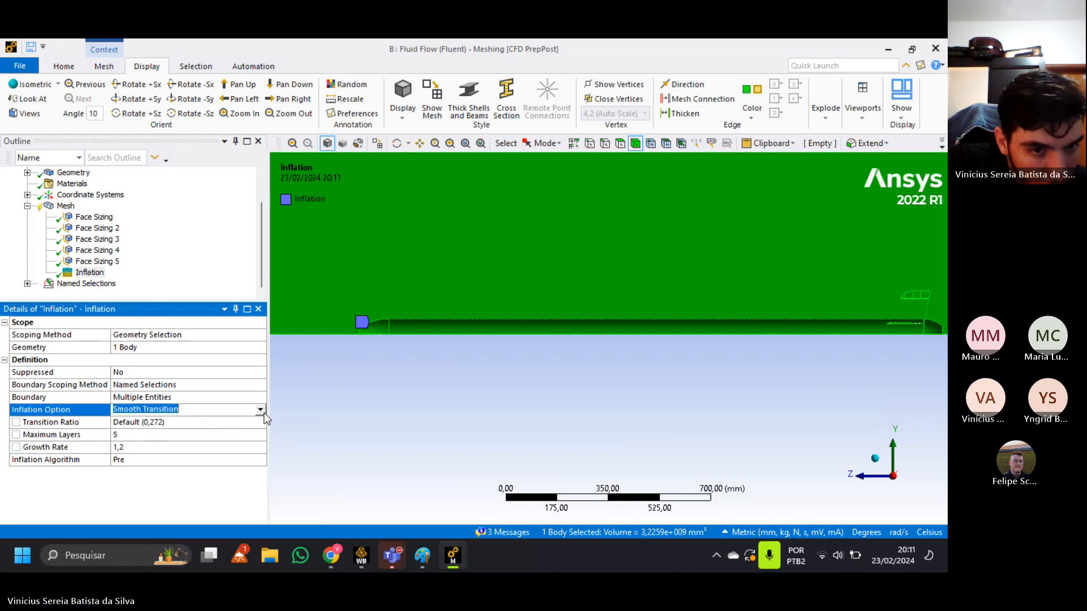
pyautogui.click(261, 411)
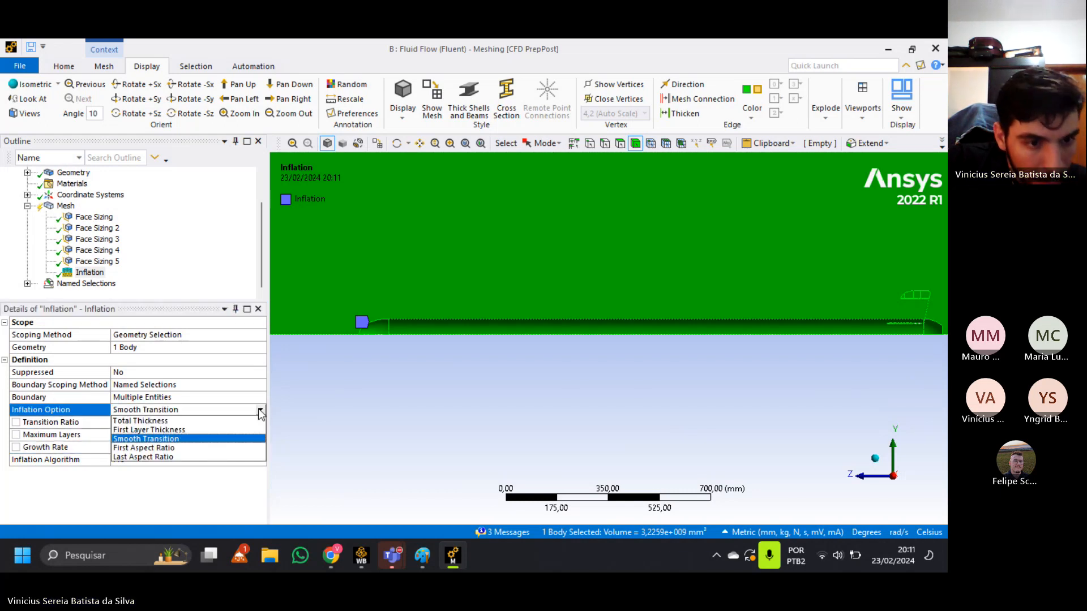
pyautogui.click(198, 430)
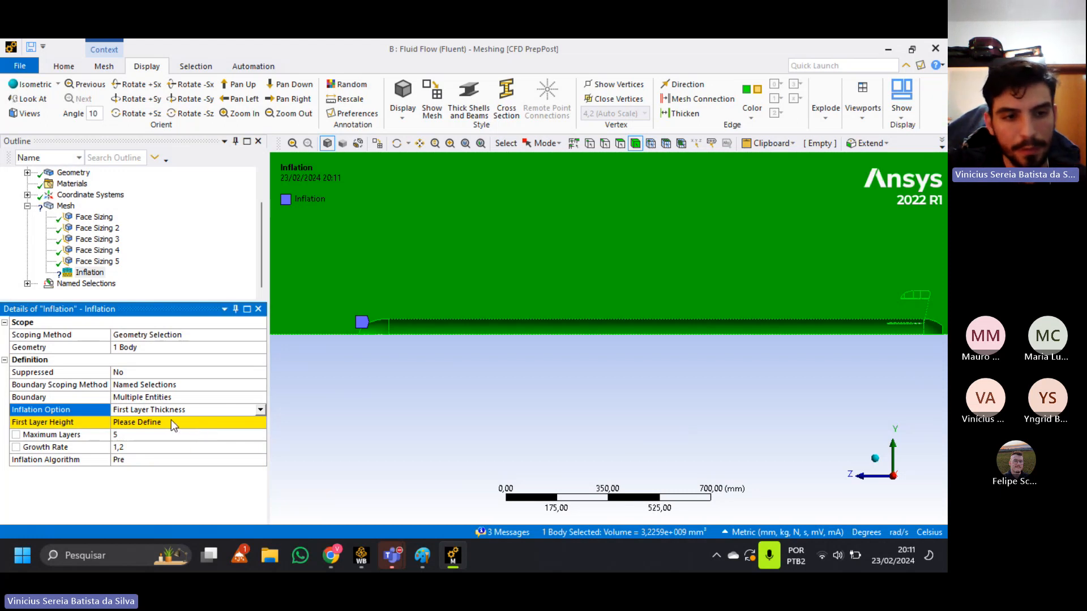
pyautogui.click(170, 420)
pyautogui.write('2')
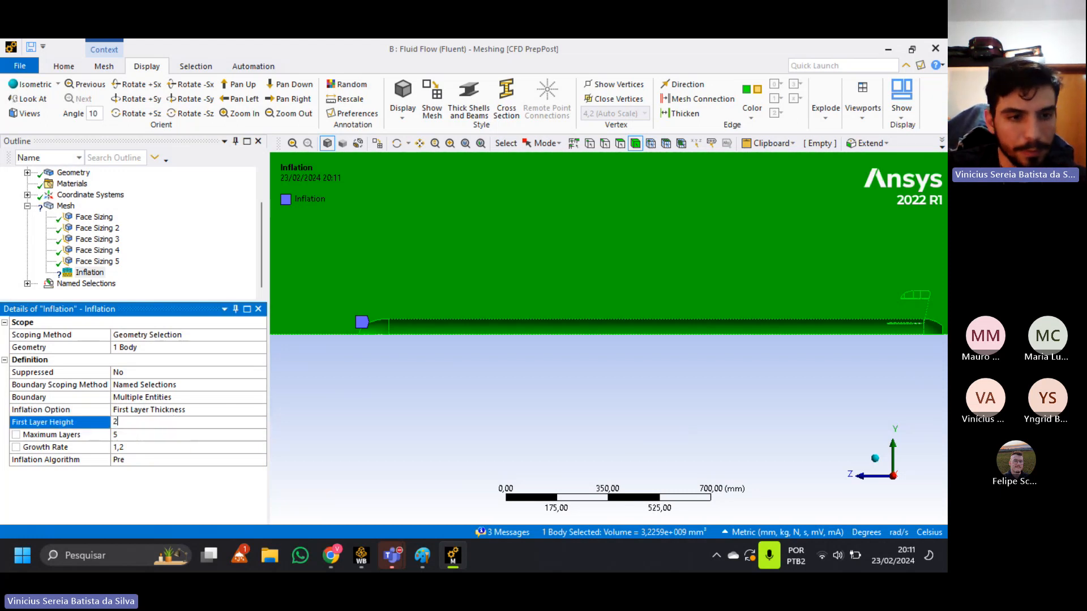
pyautogui.write(',1e-006')
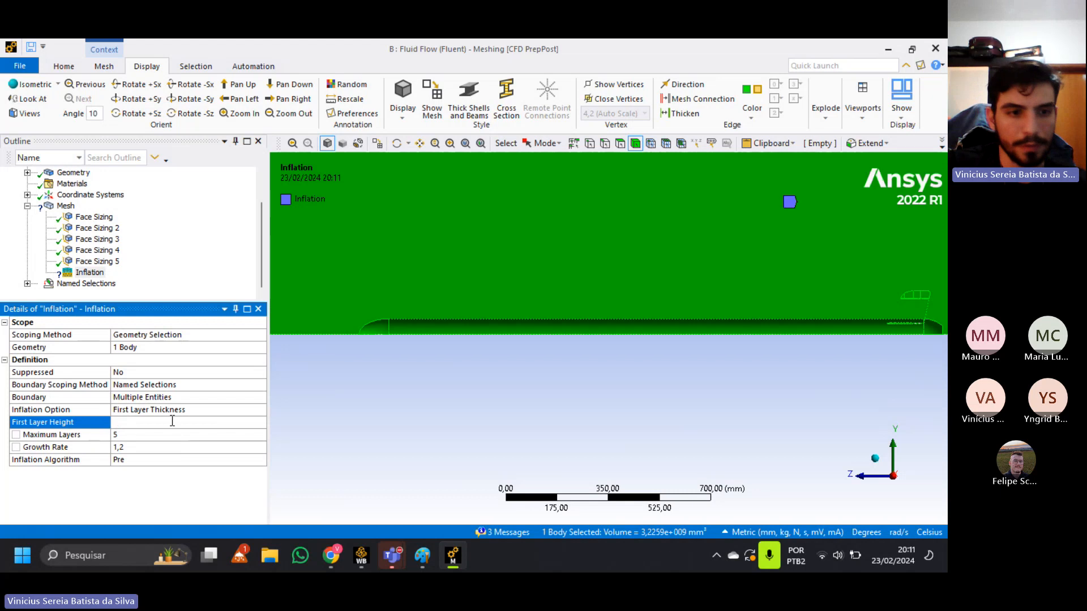
pyautogui.press('Return')
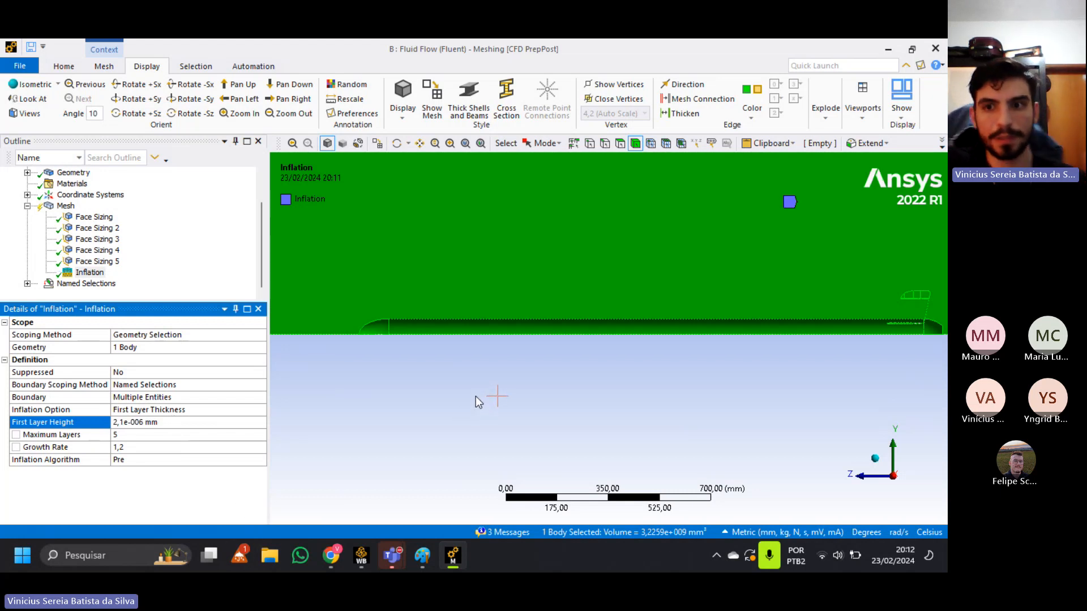
# Select the Mesh object and examine the whole fluid domain around the rocket in an angled 3D view.
pyautogui.click(52, 208)
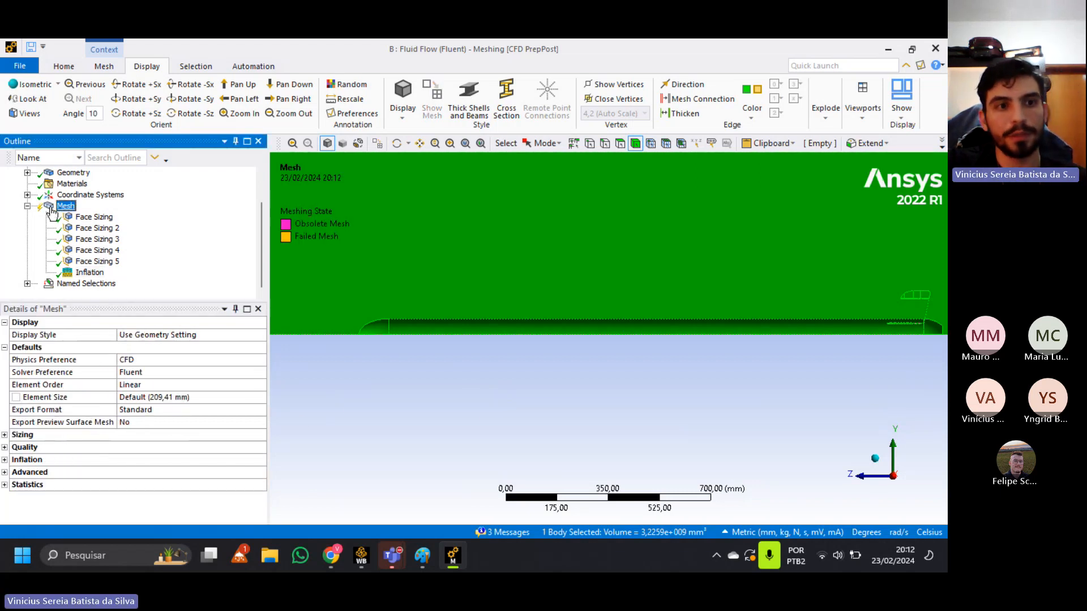
pyautogui.click(63, 66)
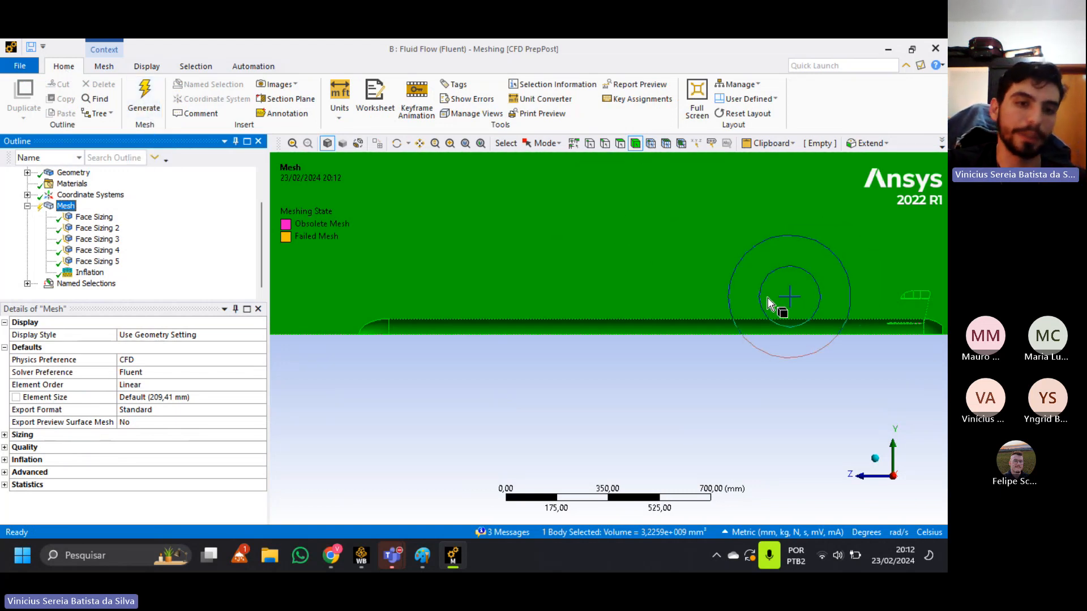
pyautogui.moveTo(498, 369); pyautogui.dragTo(566, 399)
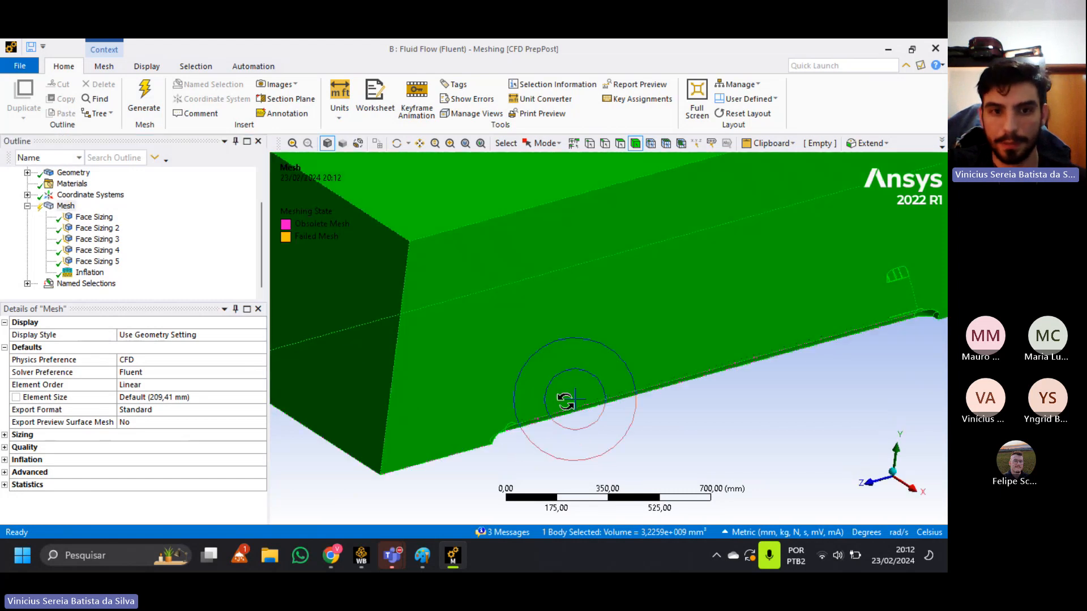
pyautogui.moveTo(566, 402); pyautogui.dragTo(585, 386, button='middle')
pyautogui.scroll(1, 598, 382)
pyautogui.scroll(-4, 633, 294)
pyautogui.keyDown('ctrl'); pyautogui.moveTo(635, 290); pyautogui.dragTo(518, 388, button='middle'); pyautogui.keyUp('ctrl')
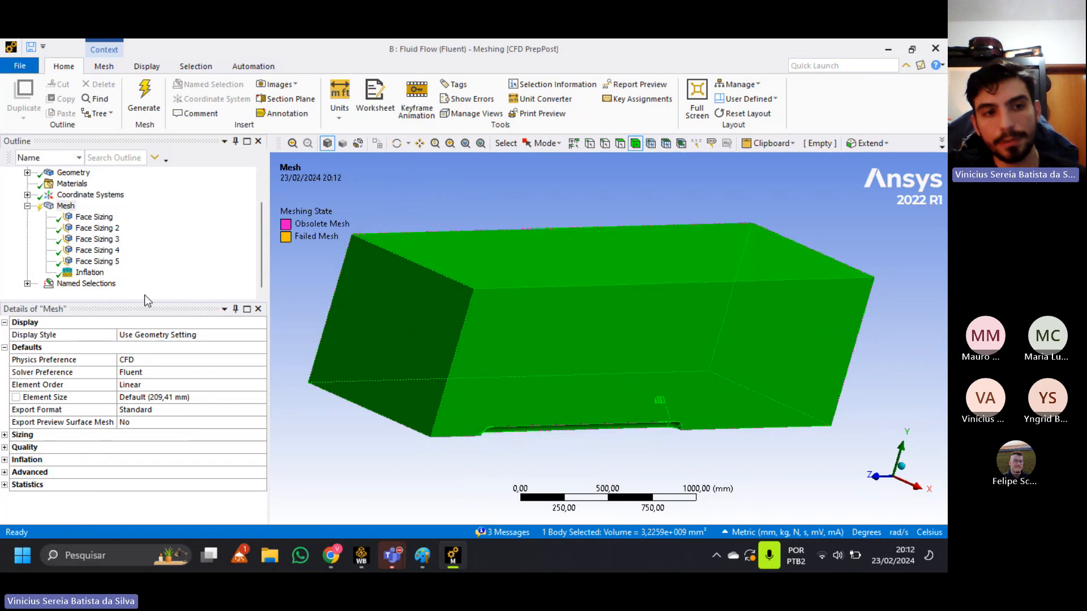
# Switch to the Canva presentation in Chrome, look back through the geometry and mesh step slides, and return to Ansys Meshing.
pyautogui.click(333, 557)
pyautogui.click(165, 52)
pyautogui.scroll(4, 525, 355)
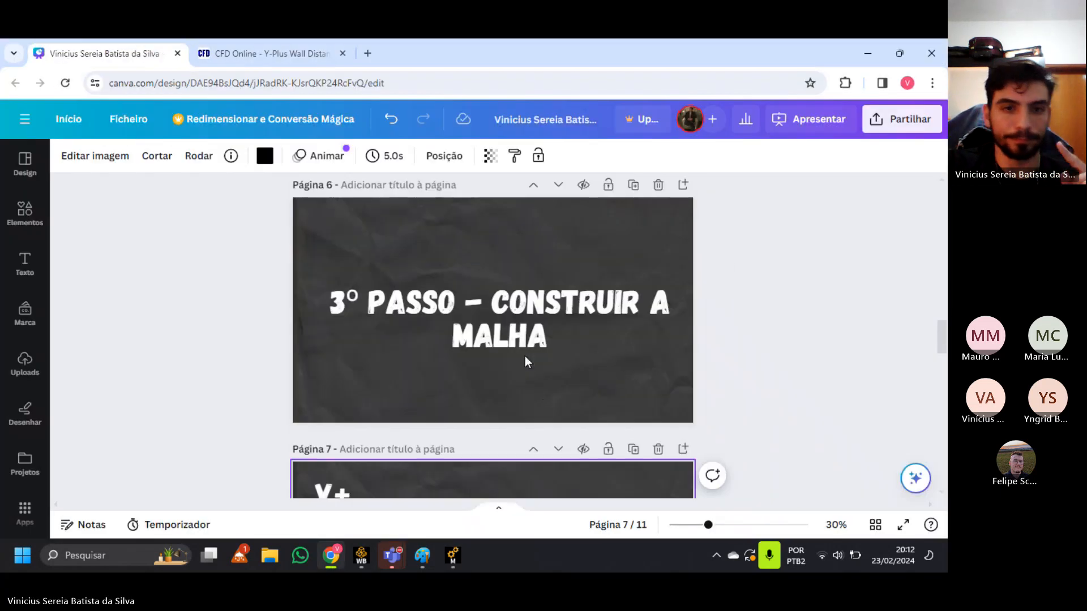
pyautogui.scroll(5, 525, 356)
pyautogui.click(452, 556)
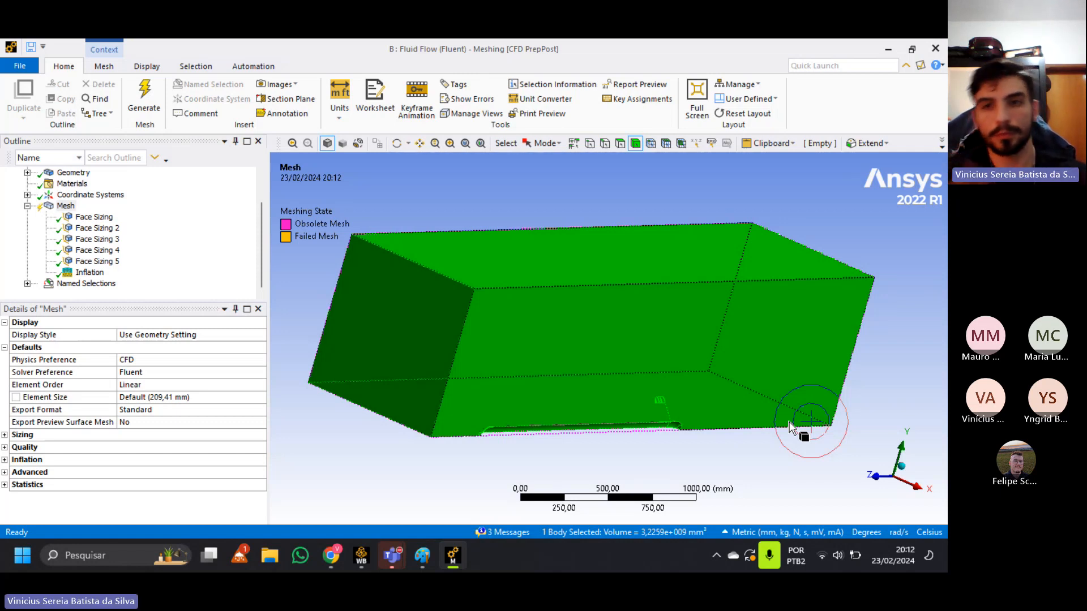
# Switch to the Canva presentation in Chrome and show the Y+ slide in full-screen mode.
pyautogui.hotkey('alt', 'Tab')
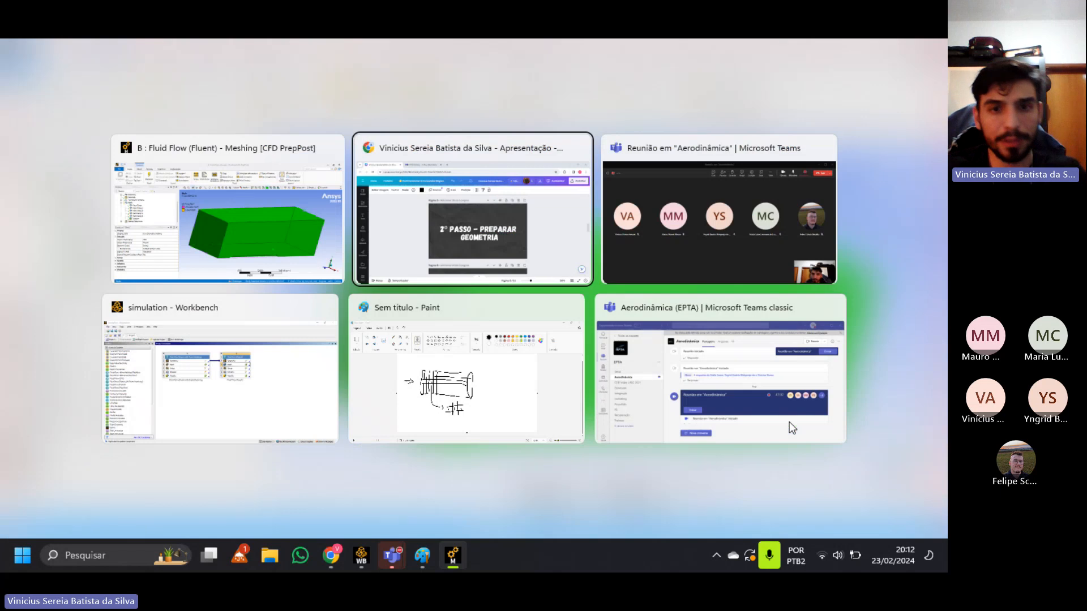
pyautogui.scroll(-1, 789, 428)
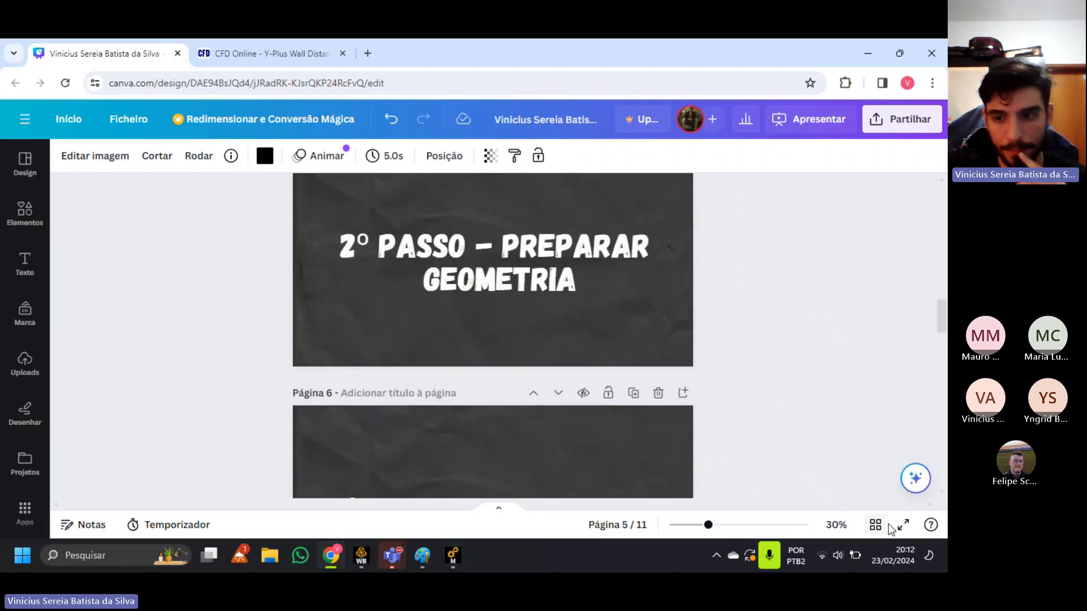
pyautogui.click(903, 524)
pyautogui.press('Right')
pyautogui.press('Right')
pyautogui.press('Right')
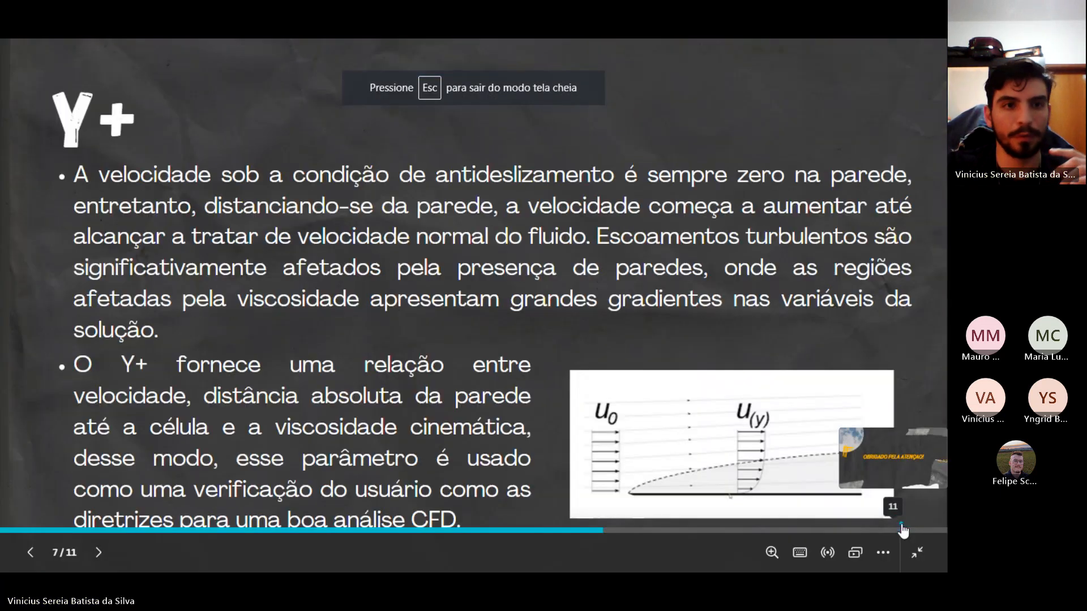
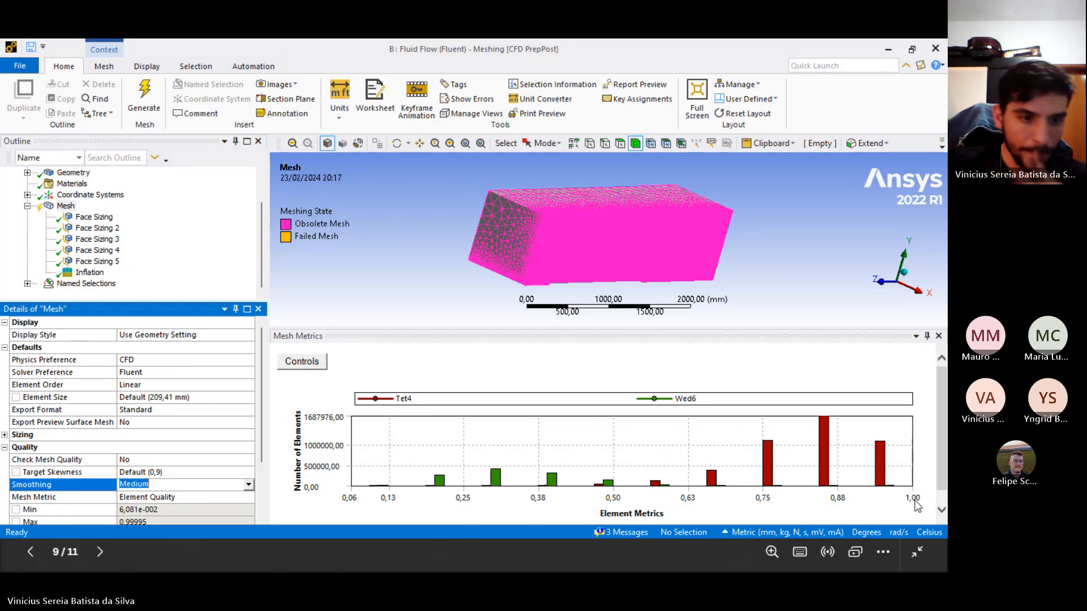
# Set the mesh's quality metric to Skewness, review its statistics, and shrink the metrics chart to enlarge the model view.
pyautogui.click(232, 496)
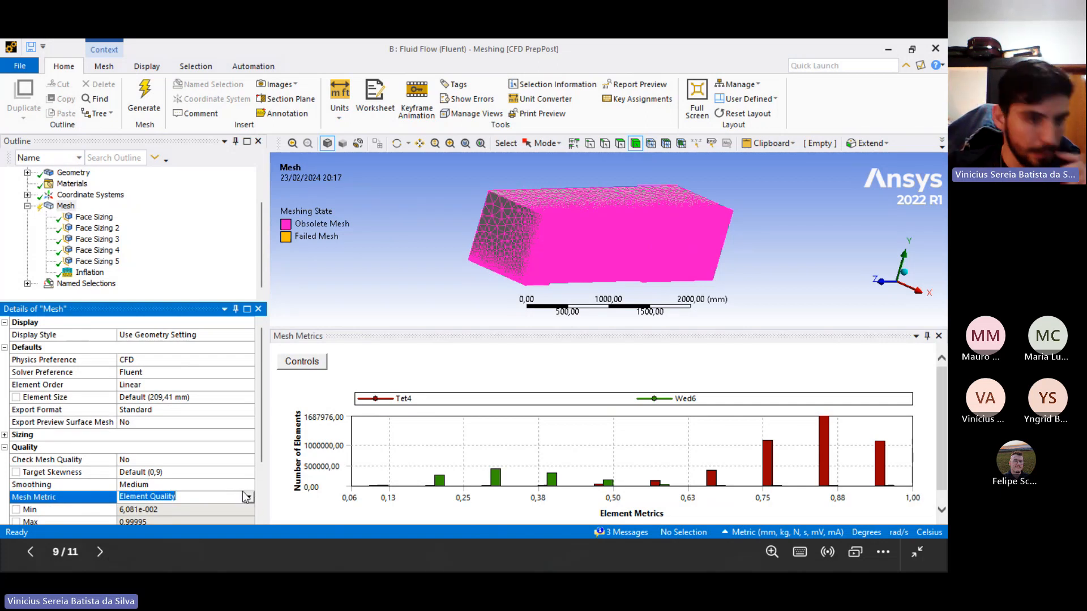
pyautogui.click(247, 497)
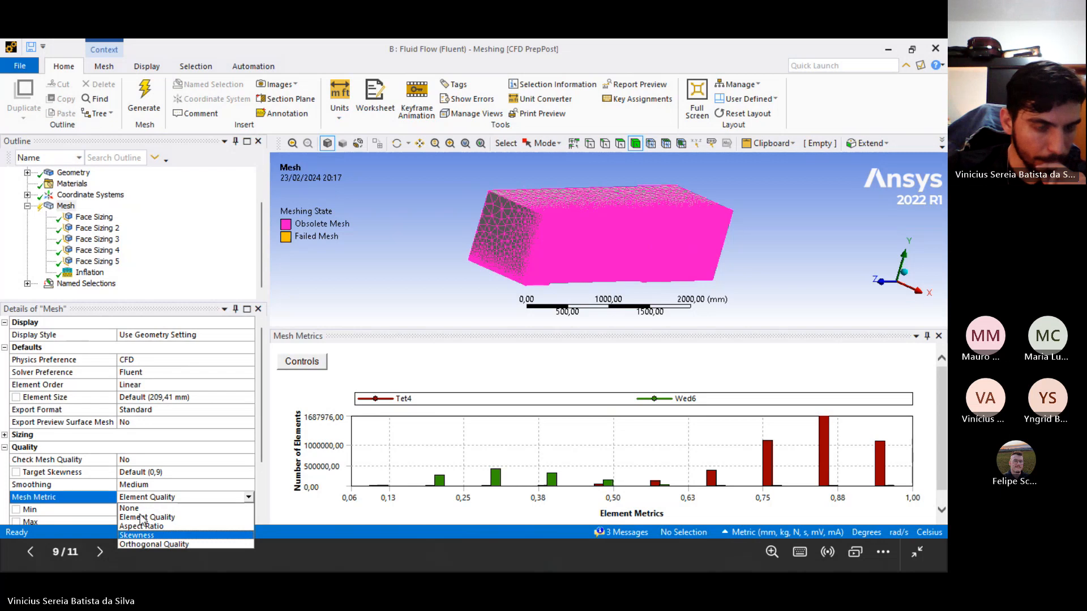
pyautogui.click(157, 535)
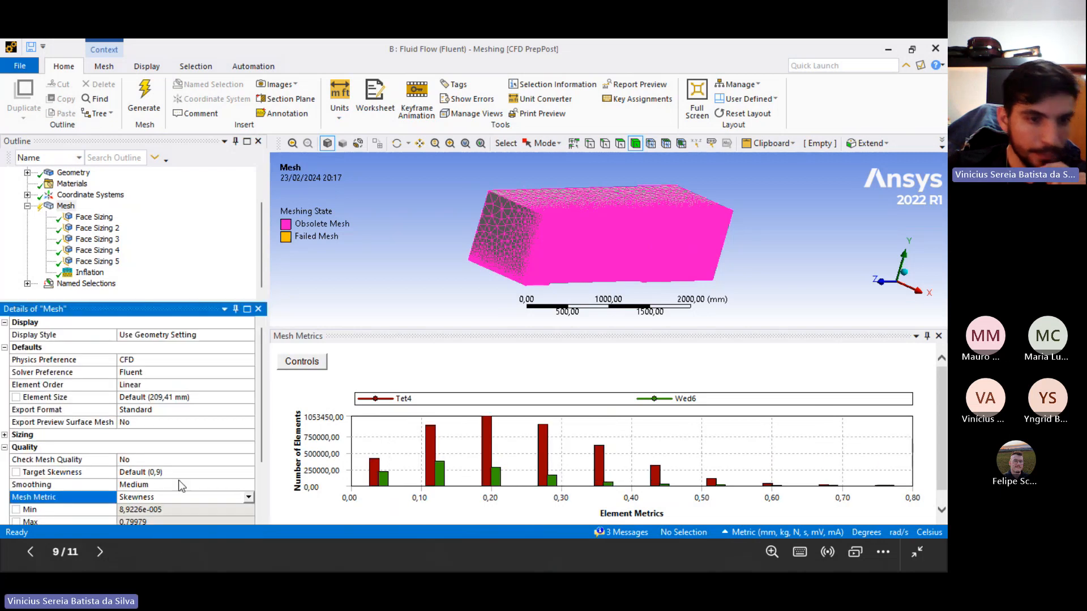
pyautogui.scroll(-2, 178, 480)
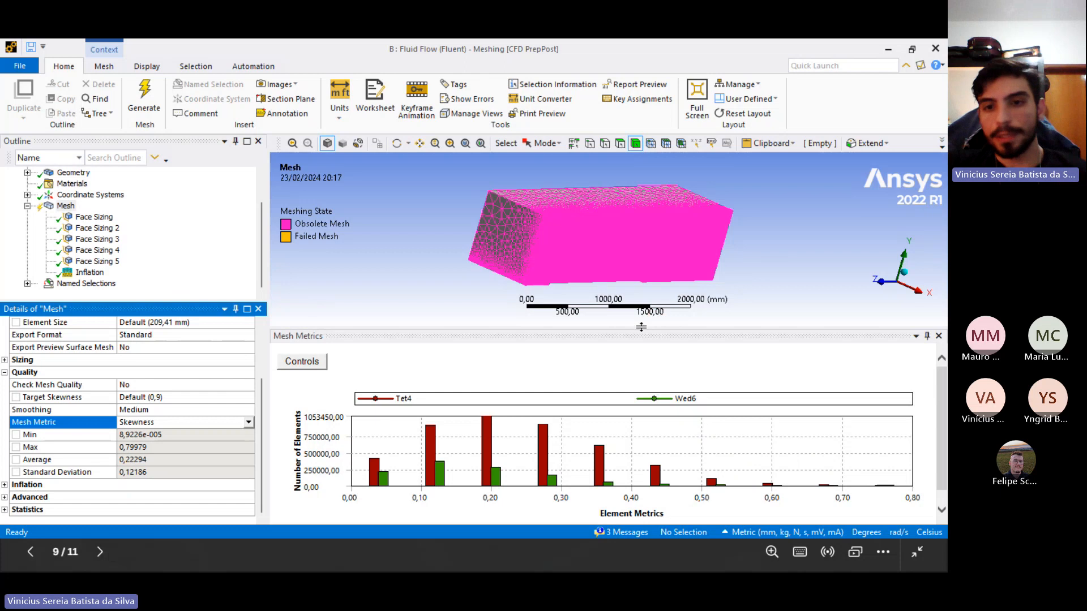
pyautogui.moveTo(645, 328); pyautogui.dragTo(651, 396)
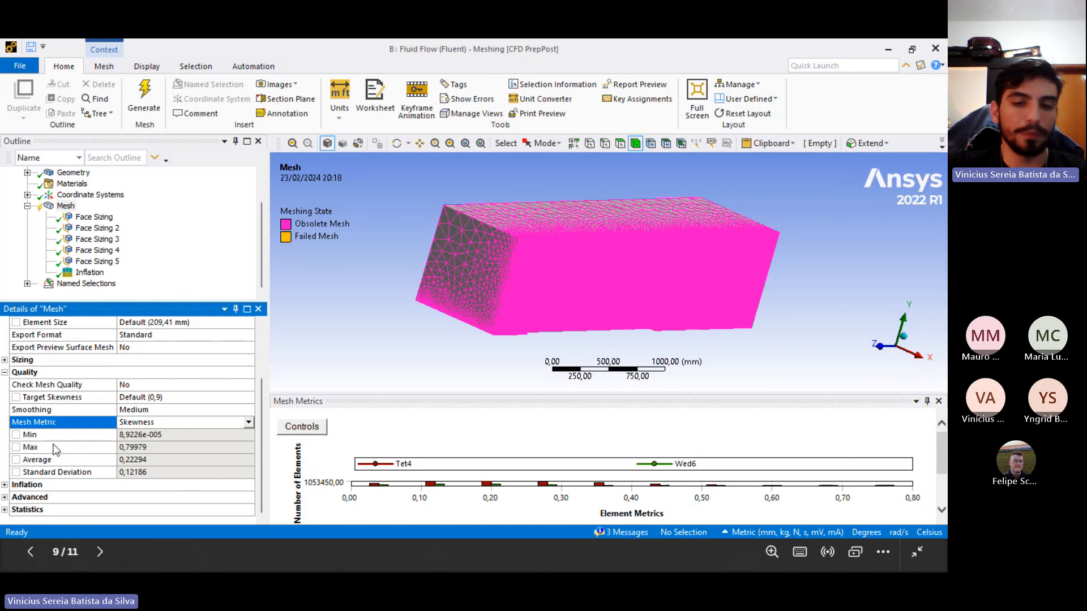
pyautogui.moveTo(412, 398); pyautogui.dragTo(419, 431)
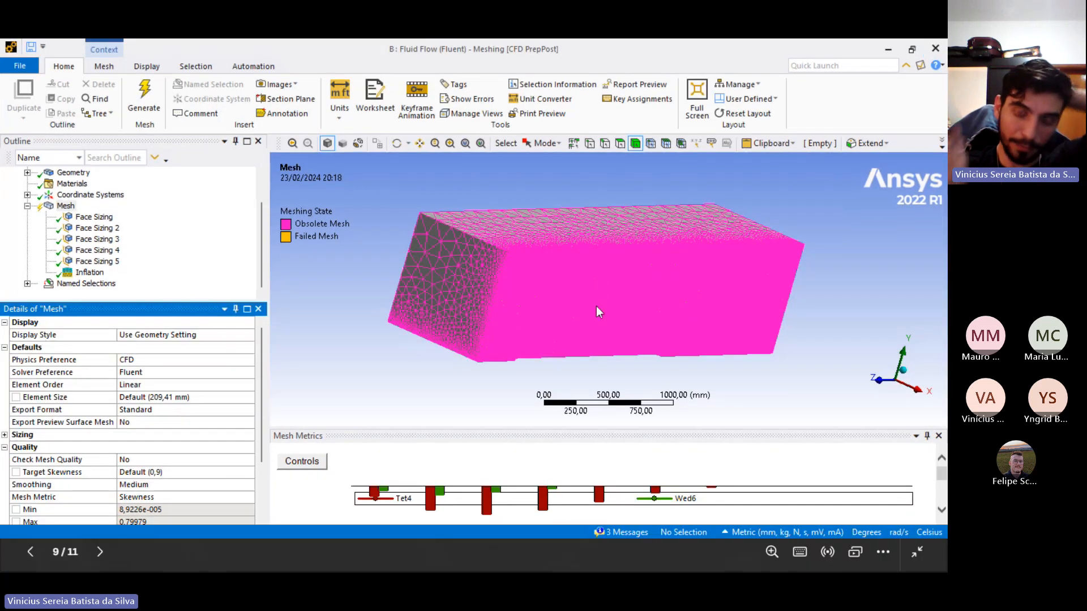
# Start the Fluent solver from its launcher with Double Precision enabled and 4 solver processes.
pyautogui.click(596, 306)
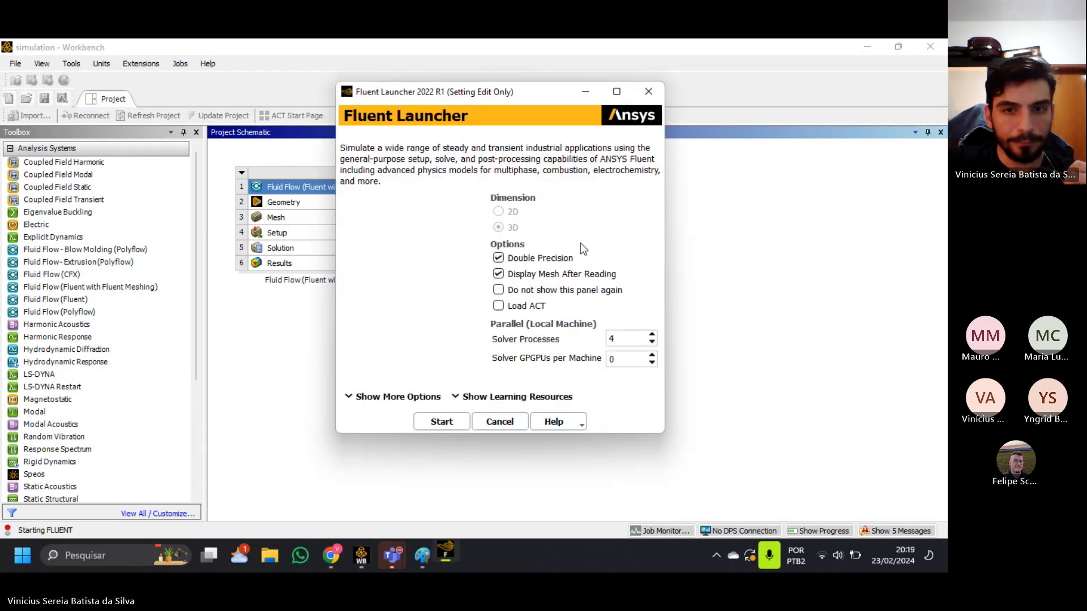
pyautogui.click(533, 260)
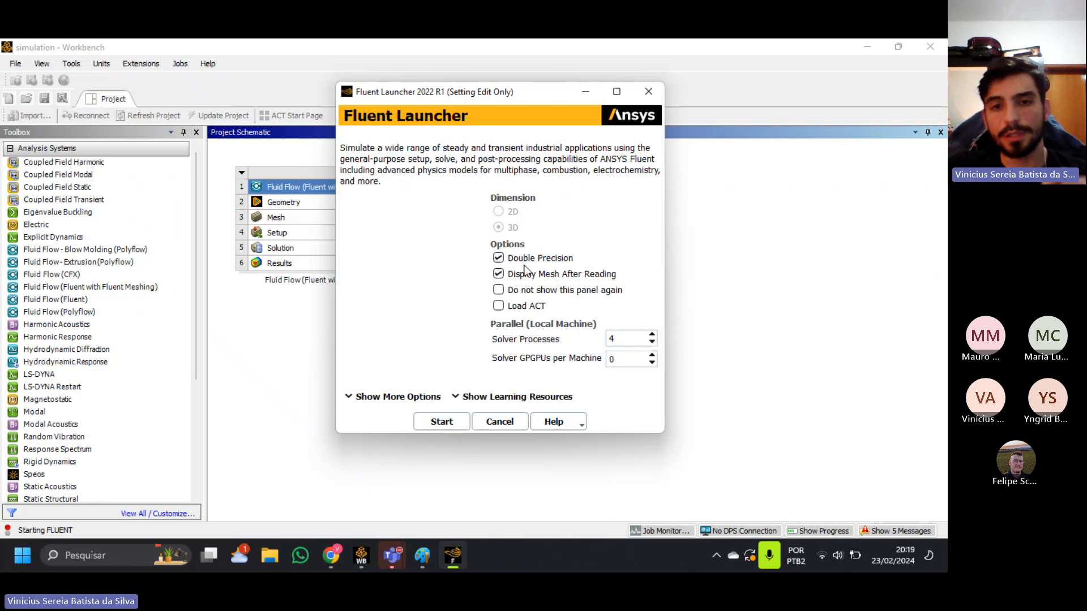
pyautogui.doubleClick(622, 339)
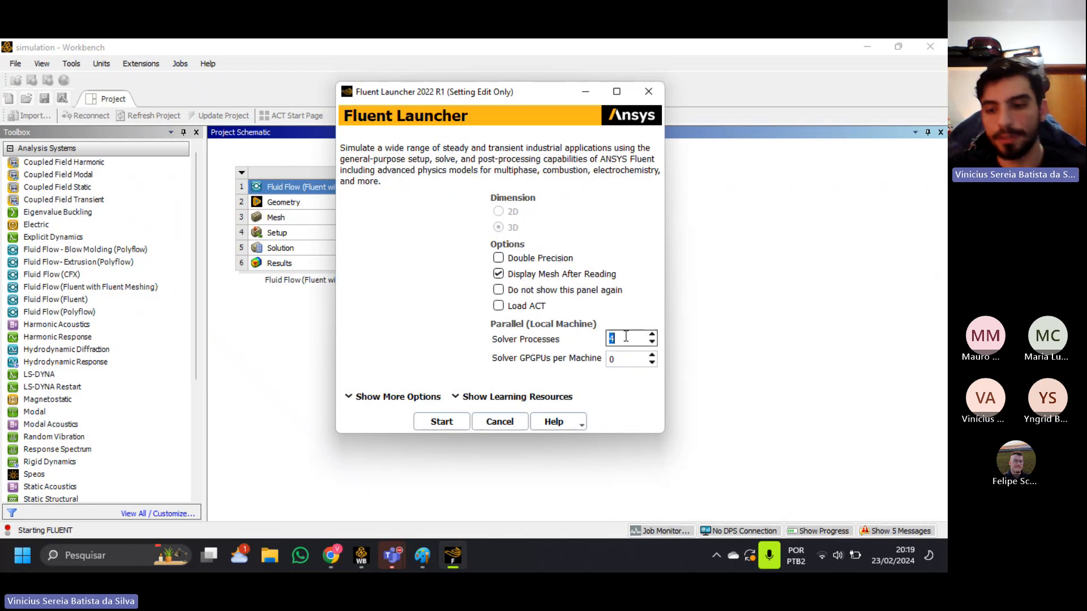
pyautogui.write('1')
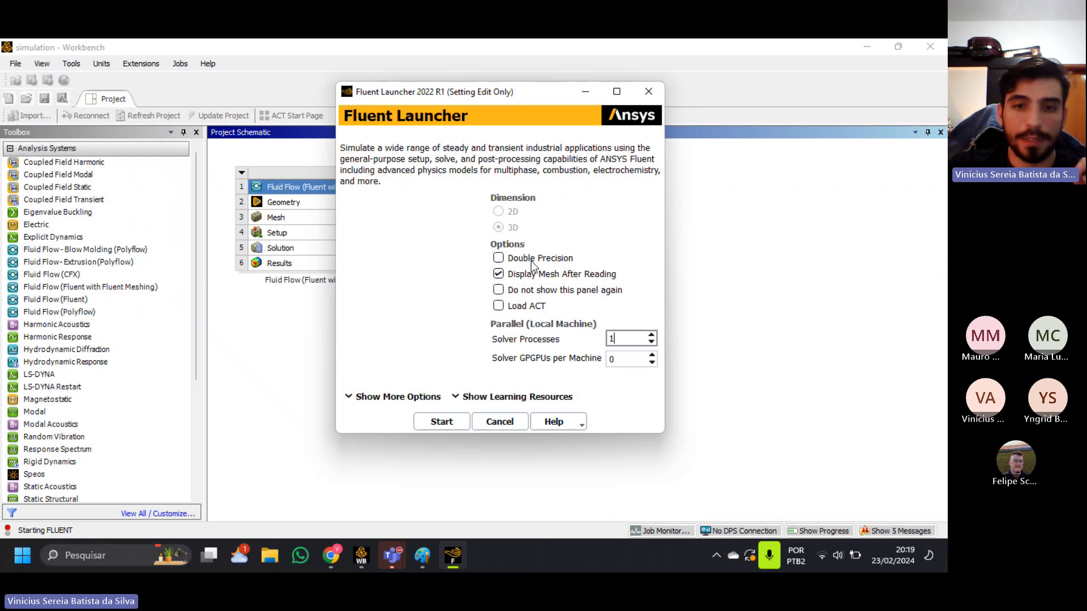
pyautogui.click(498, 258)
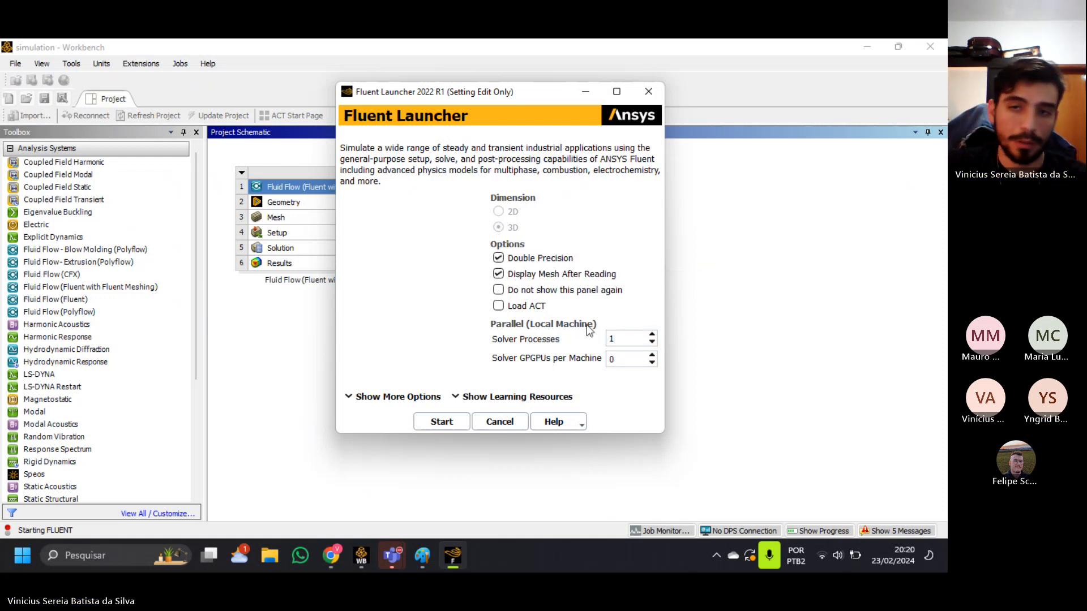
pyautogui.doubleClick(619, 334)
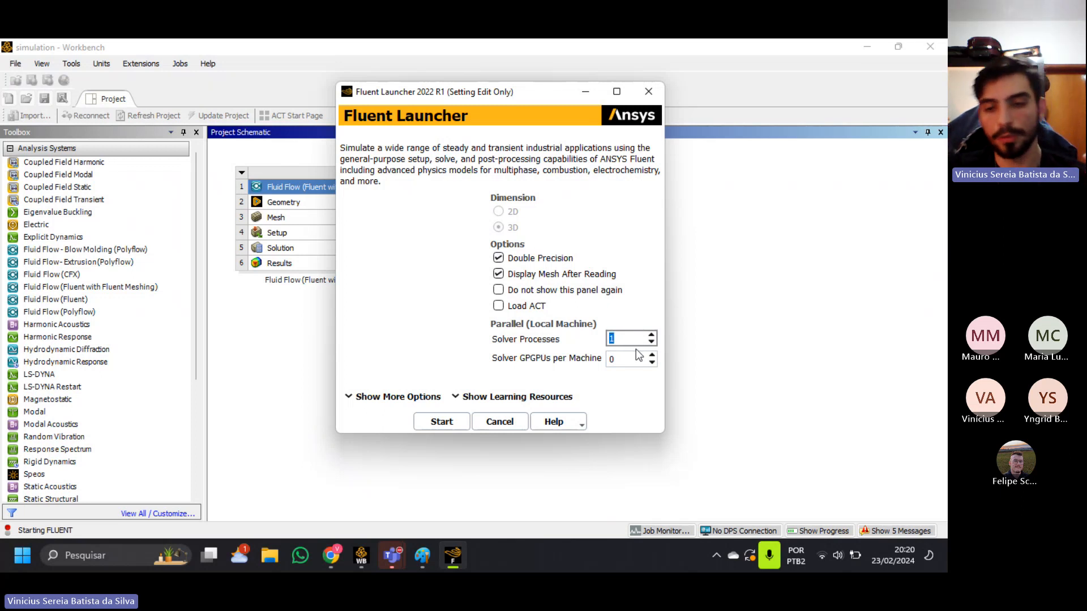
pyautogui.write('4')
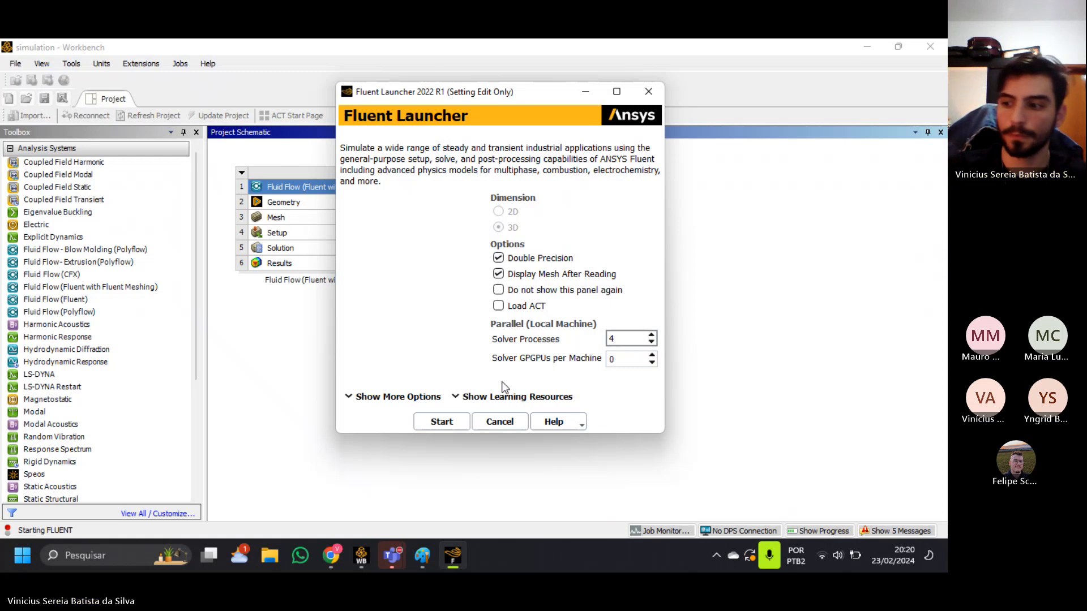
pyautogui.click(428, 425)
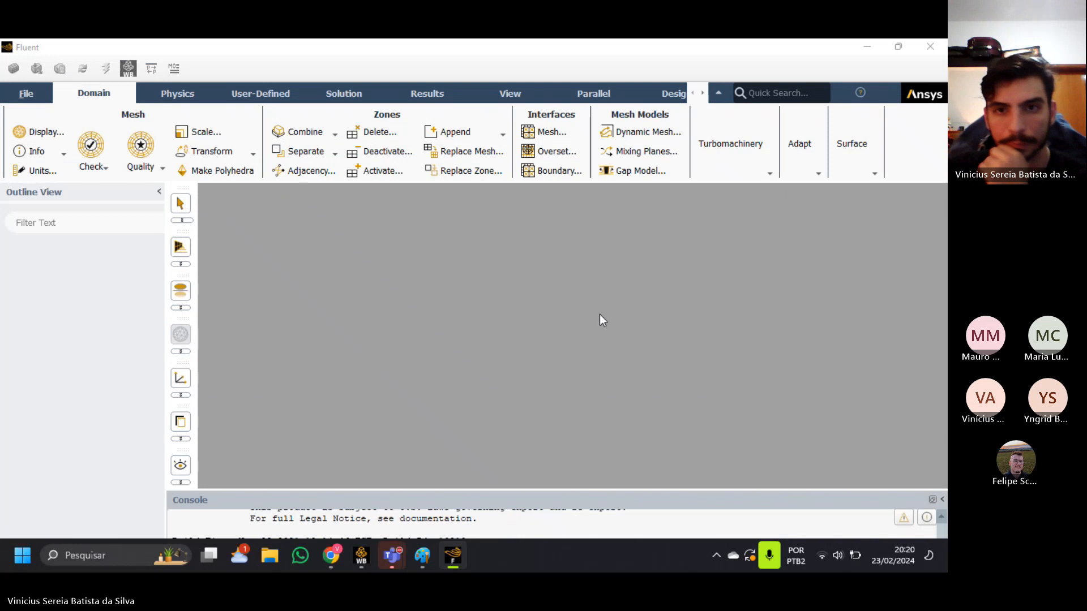
# Look at the Workbench project schematic and the Teams meeting window, and return to Fluent.
pyautogui.click(361, 555)
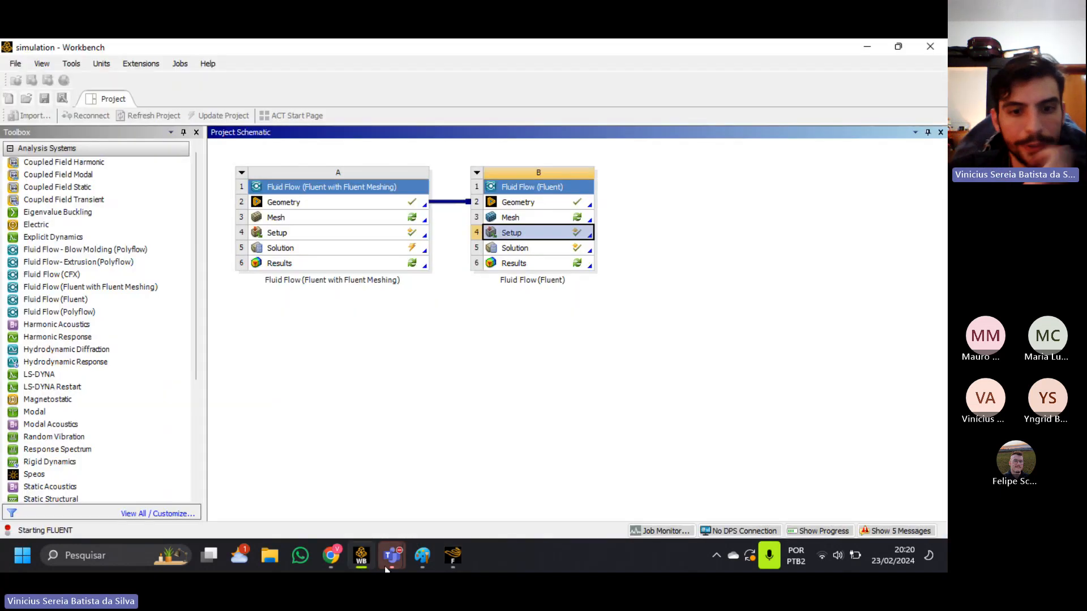
pyautogui.moveTo(392, 555)
pyautogui.click(430, 471)
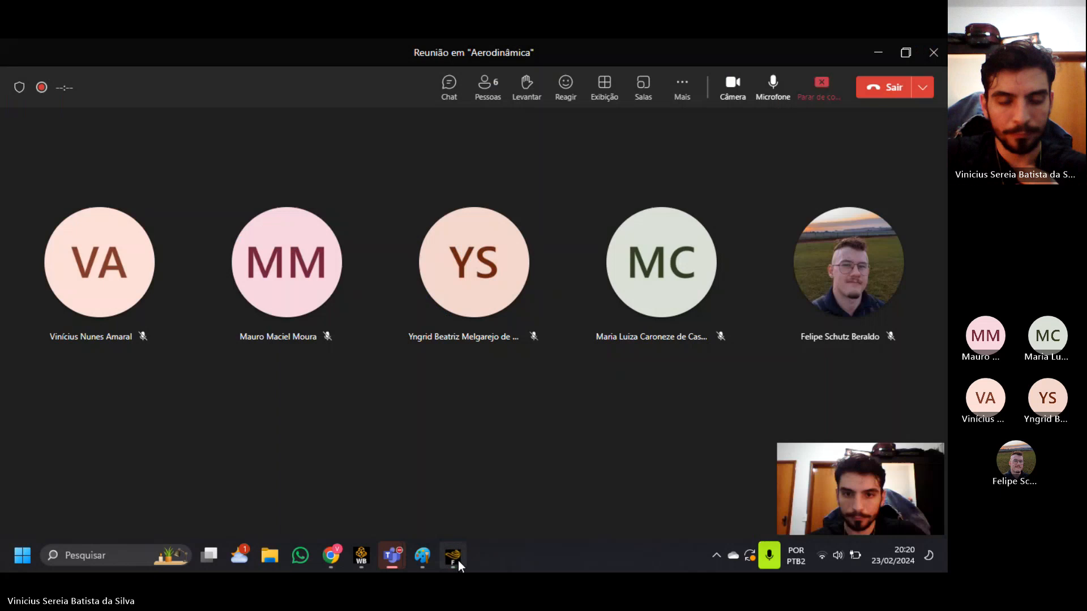
pyautogui.click(457, 560)
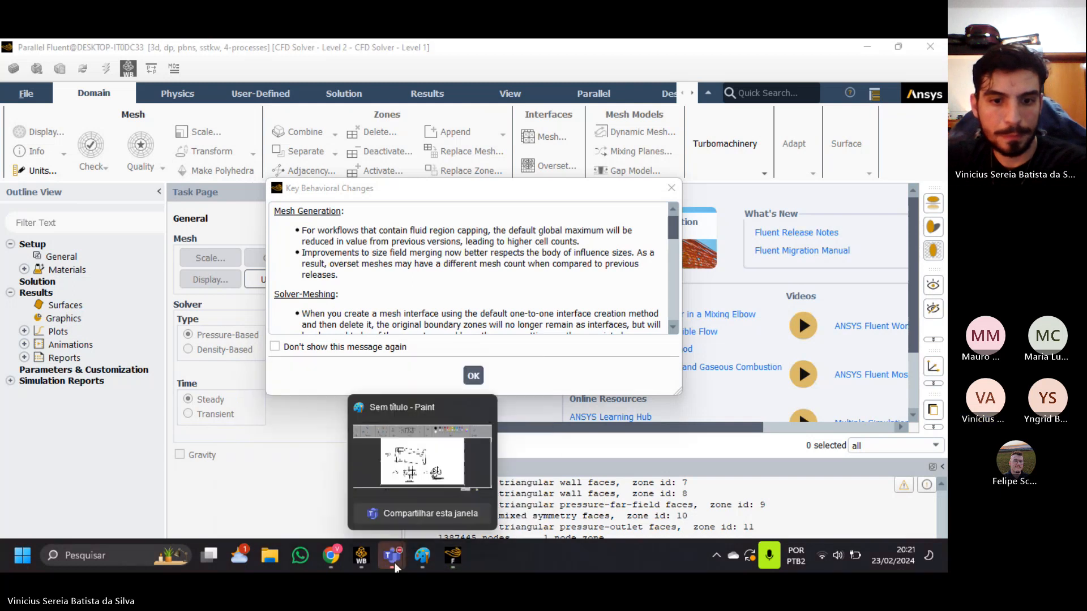
# Switch to the Teams meeting, raise the system volume, and return to Fluent.
pyautogui.click(481, 498)
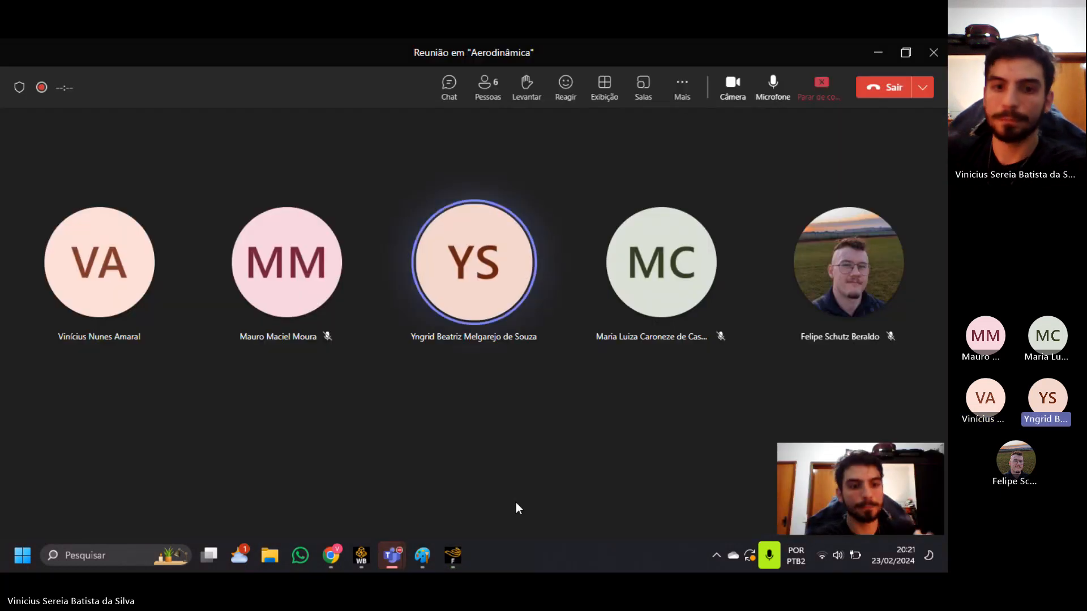
pyautogui.click(836, 549)
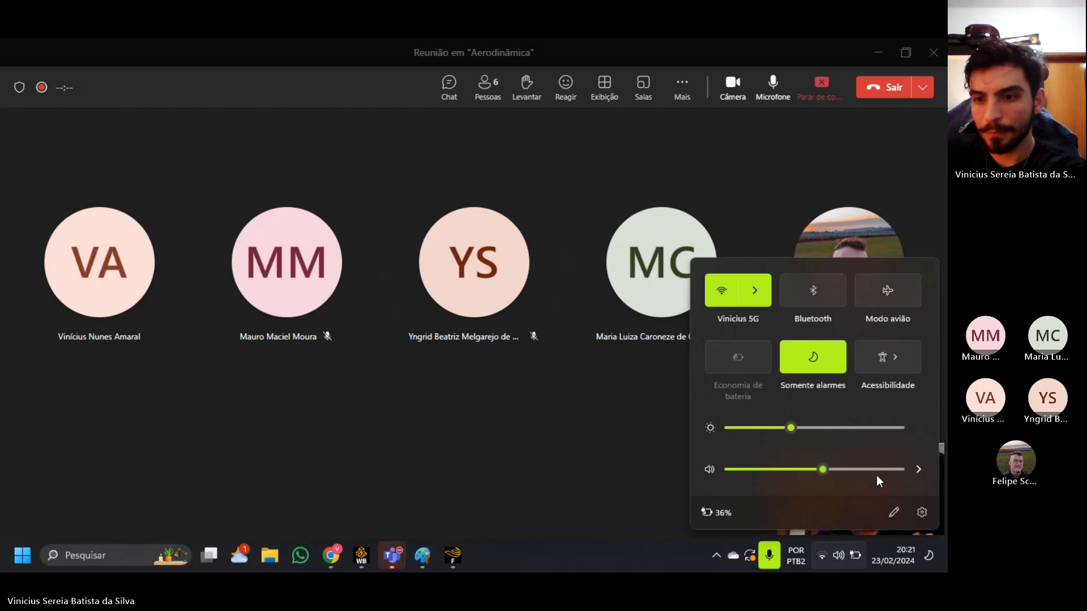
pyautogui.click(878, 470)
pyautogui.click(667, 562)
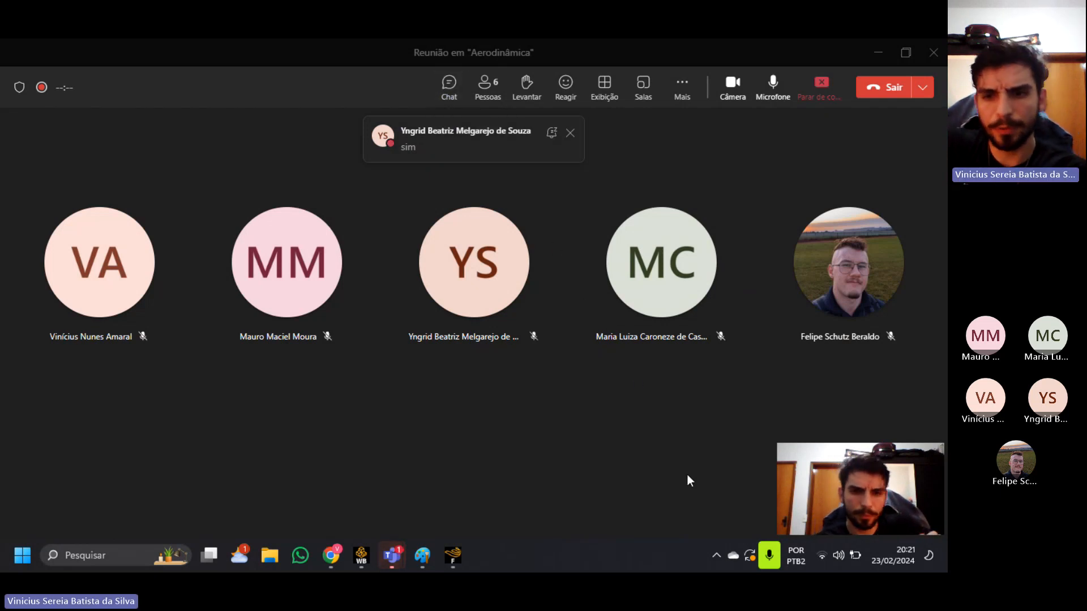
pyautogui.click(459, 554)
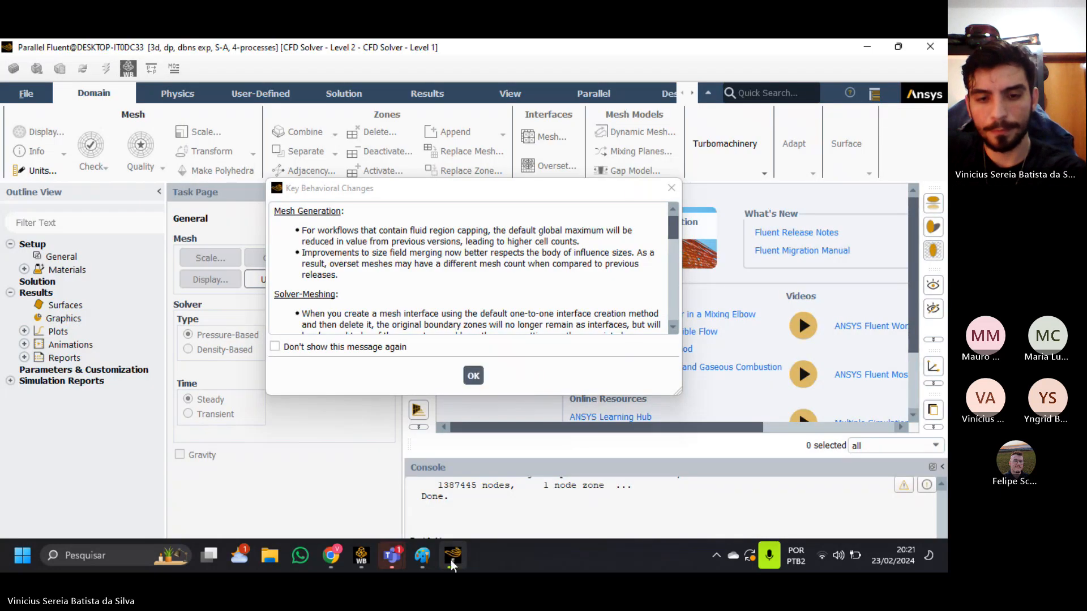
# Switch to the Teams meeting and open its chat to read the participants' messages.
pyautogui.click(398, 561)
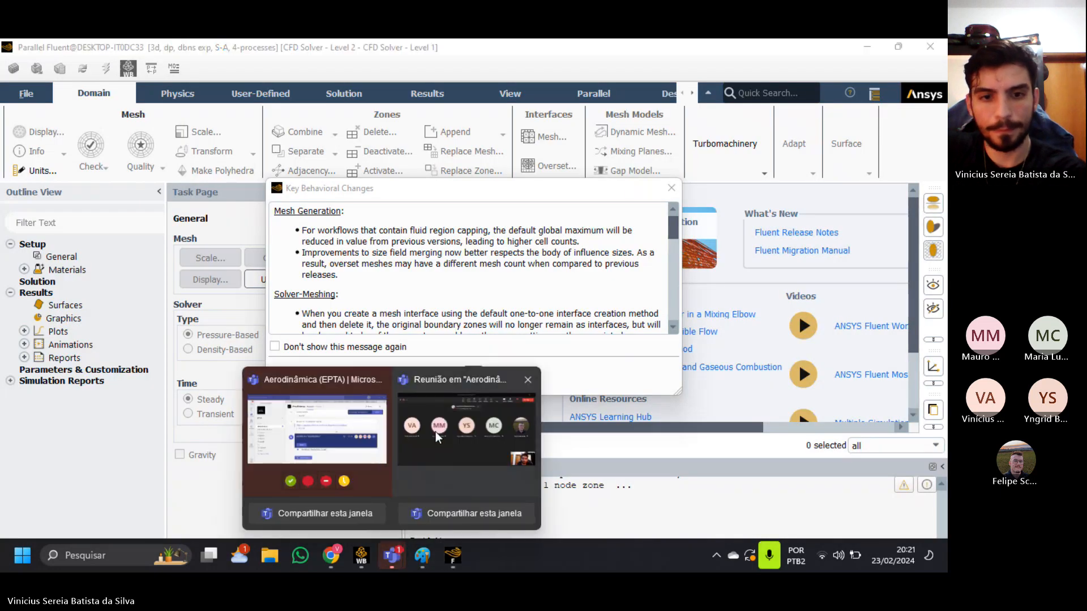
pyautogui.click(473, 452)
pyautogui.click(465, 107)
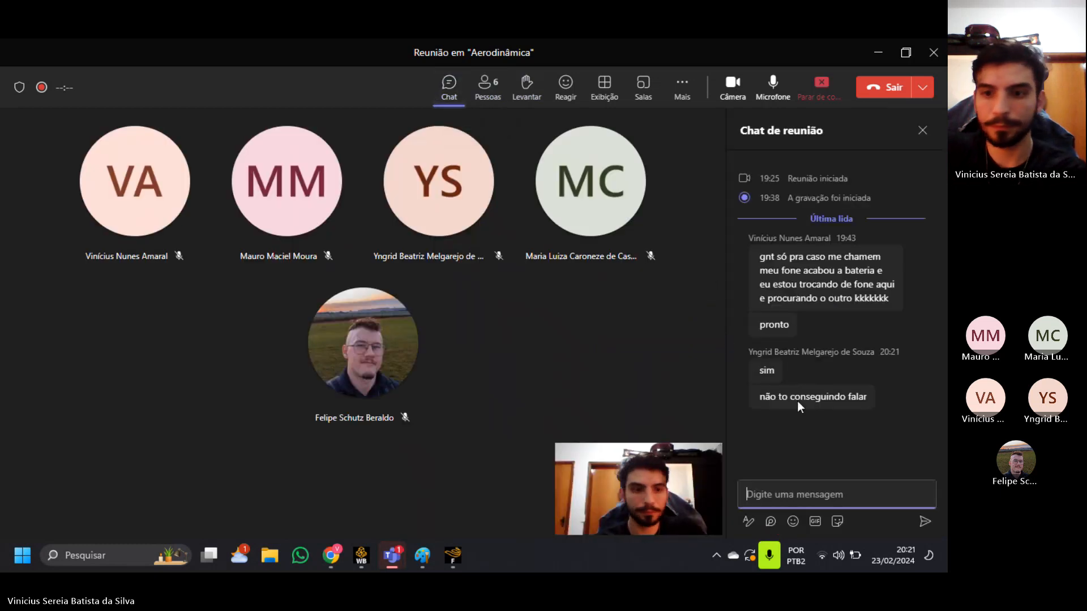
pyautogui.moveTo(798, 403)
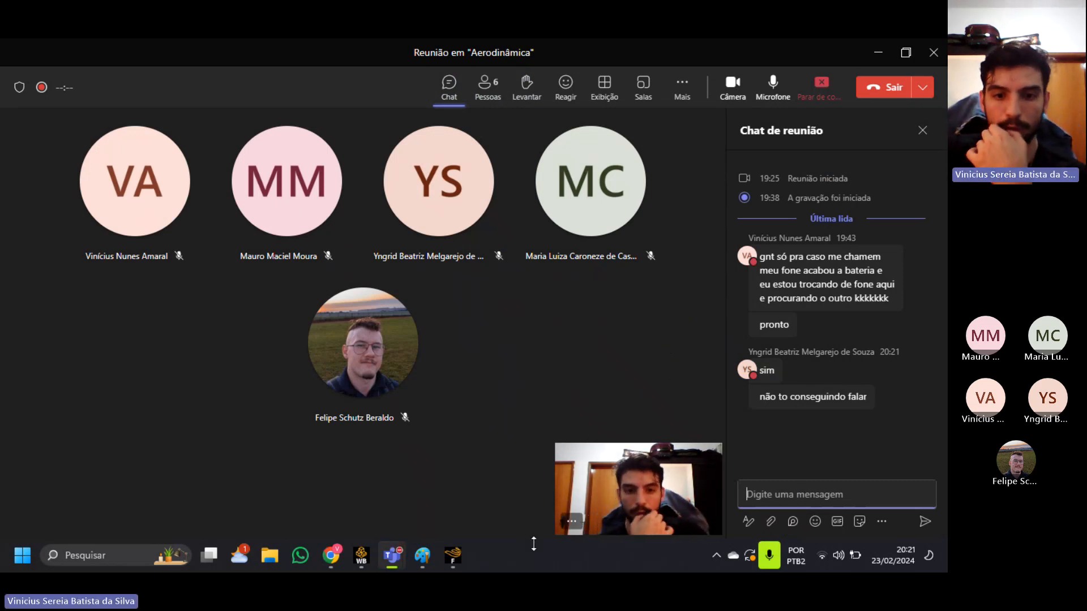
# Check the mesh loading progress in Fluent's console and go back to the Teams meeting chat.
pyautogui.click(453, 558)
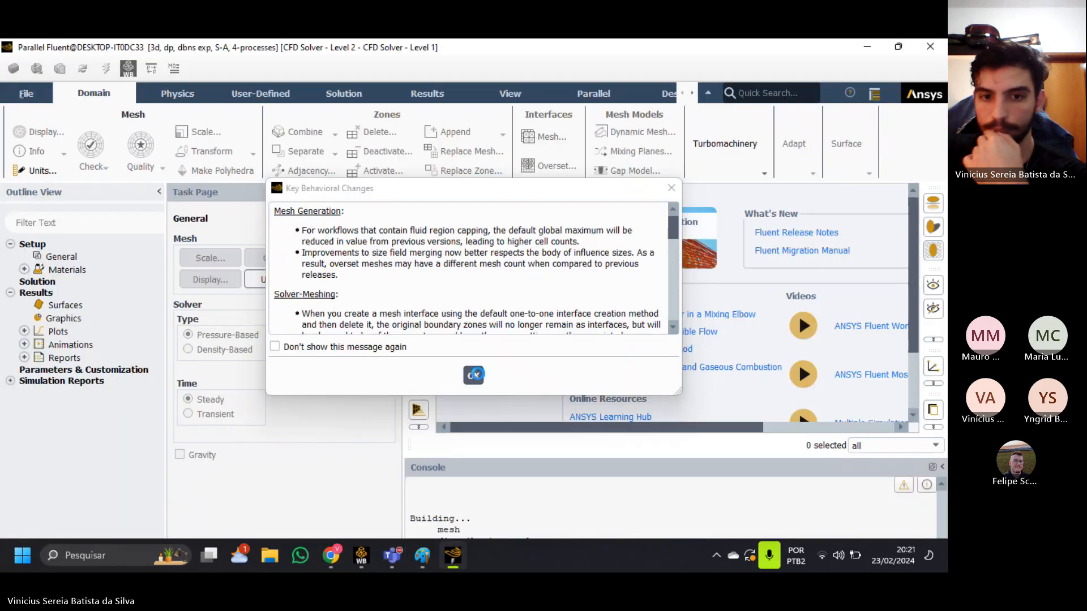
pyautogui.click(899, 47)
pyautogui.click(809, 51)
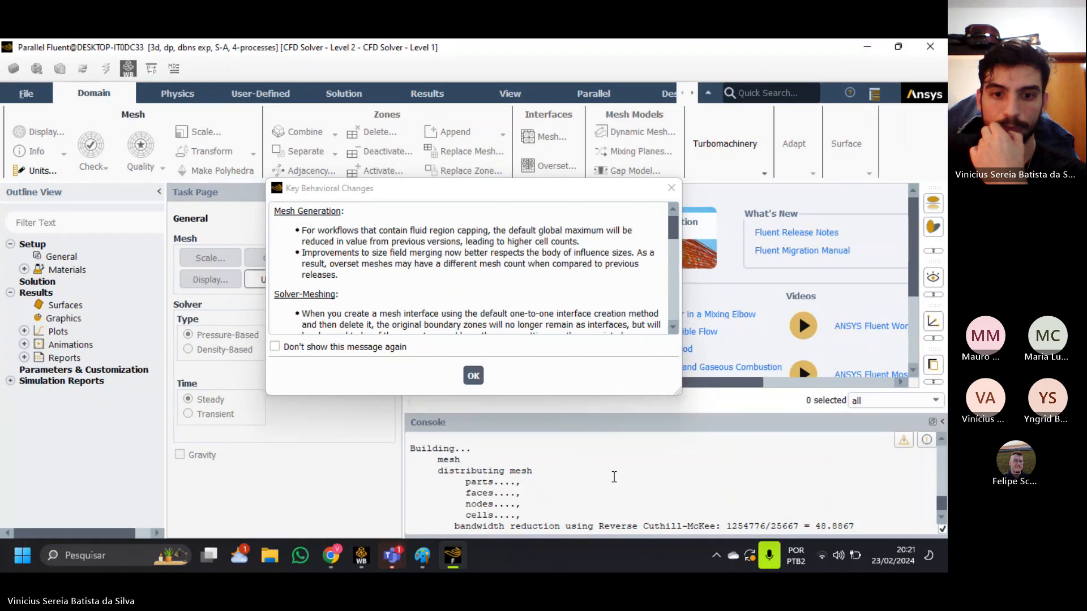
pyautogui.moveTo(392, 556)
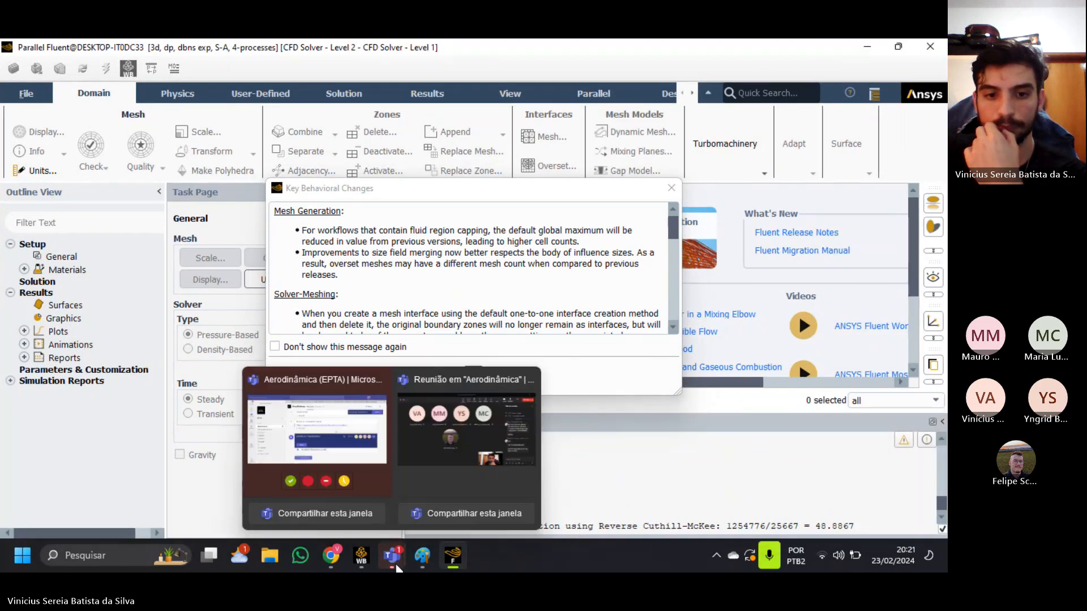
pyautogui.click(446, 457)
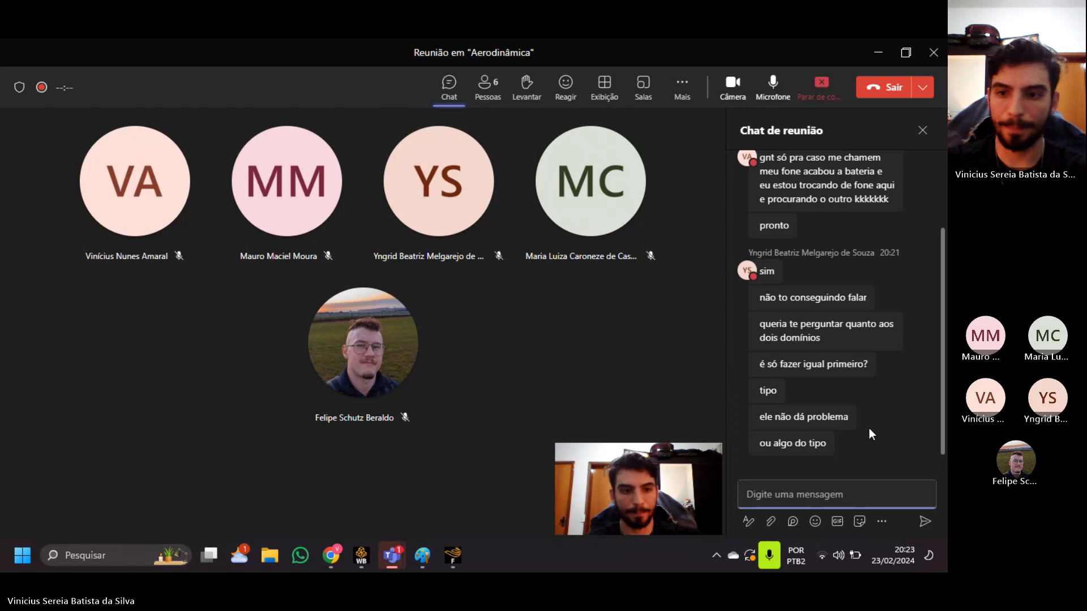
# Switch to Fluent and dismiss the Key Behavioral Changes message.
pyautogui.click(456, 566)
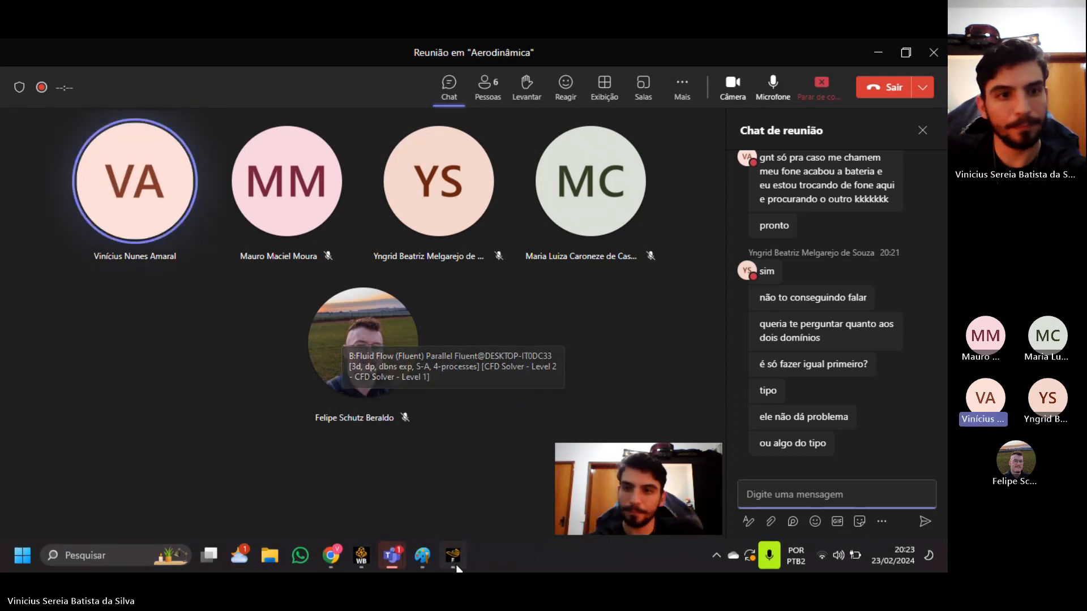
pyautogui.click(473, 373)
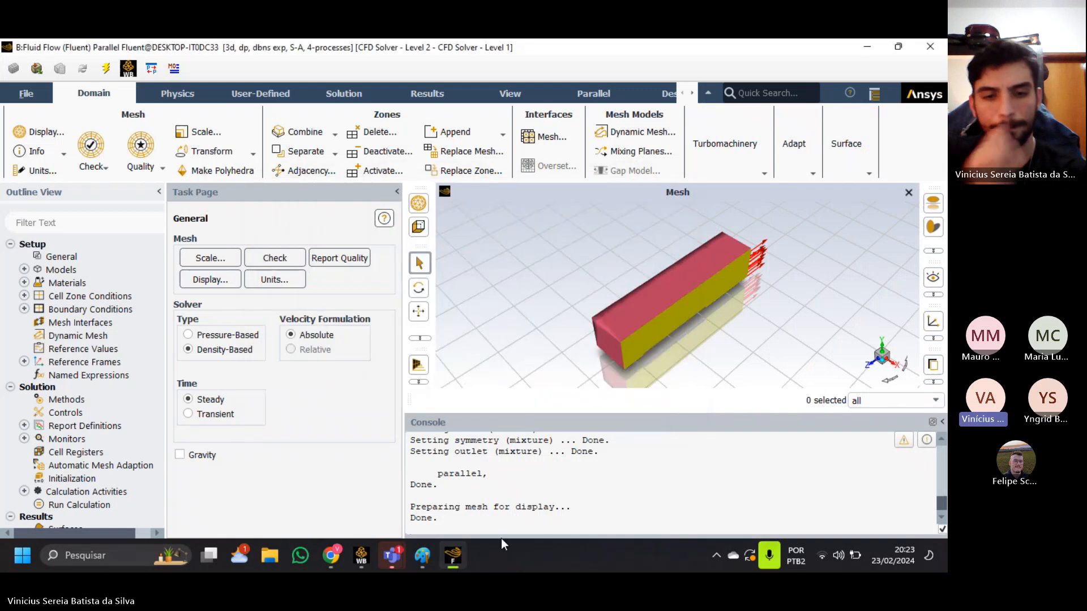
# Look at the Teams meeting chat and the Workbench project, then return to Fluent and enlarge the console.
pyautogui.click(456, 559)
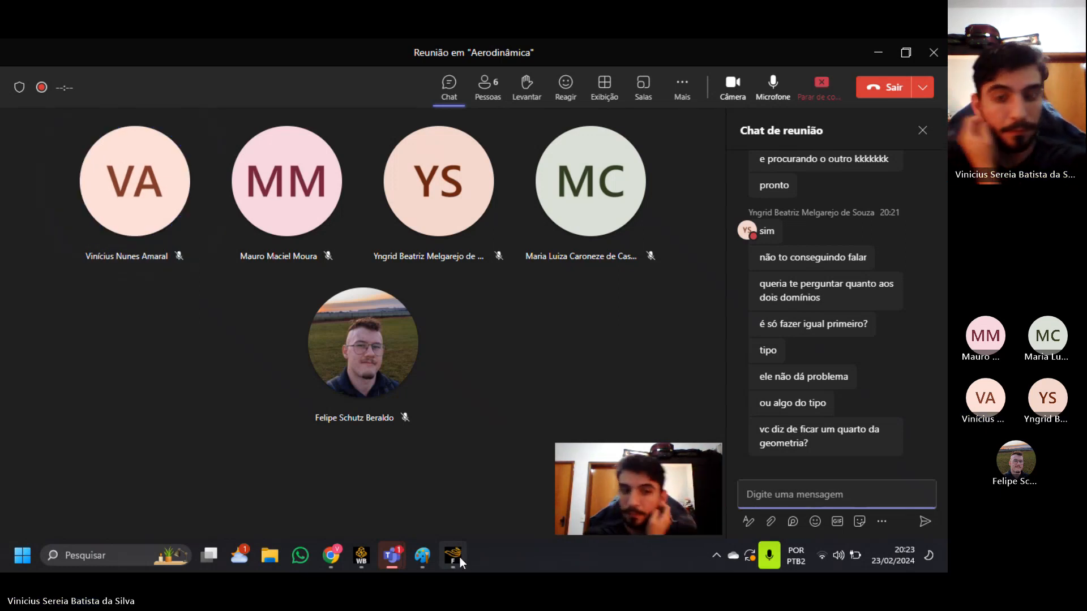
pyautogui.click(400, 554)
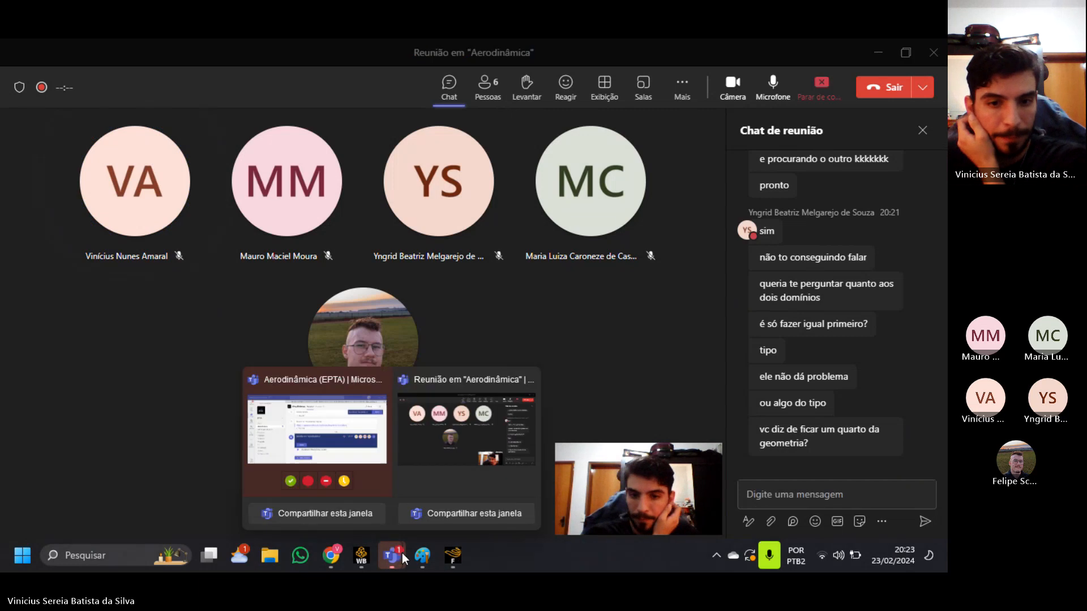
pyautogui.click(364, 557)
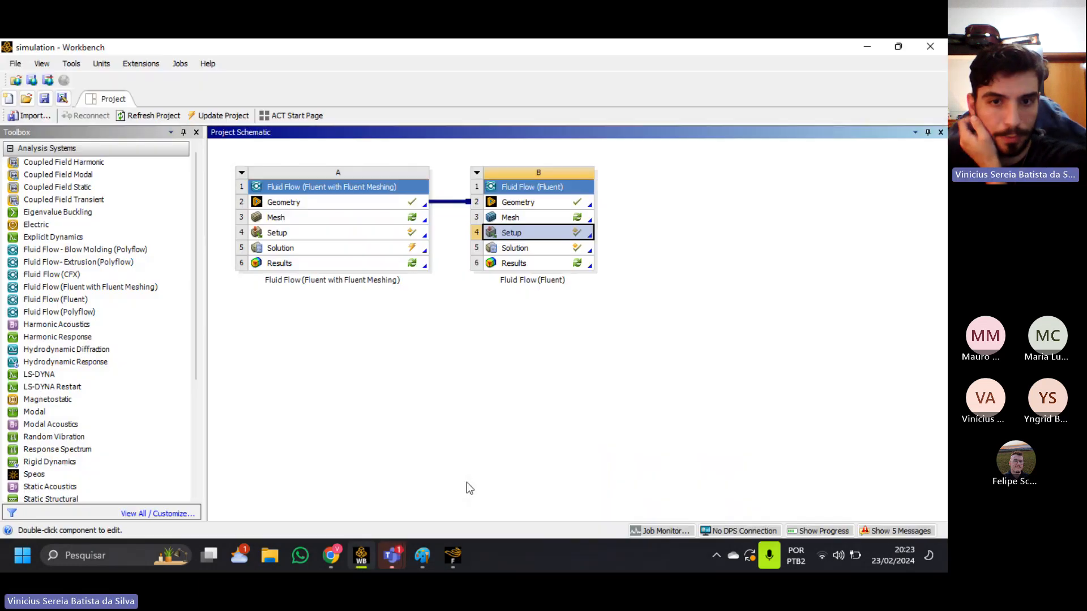
pyautogui.click(452, 559)
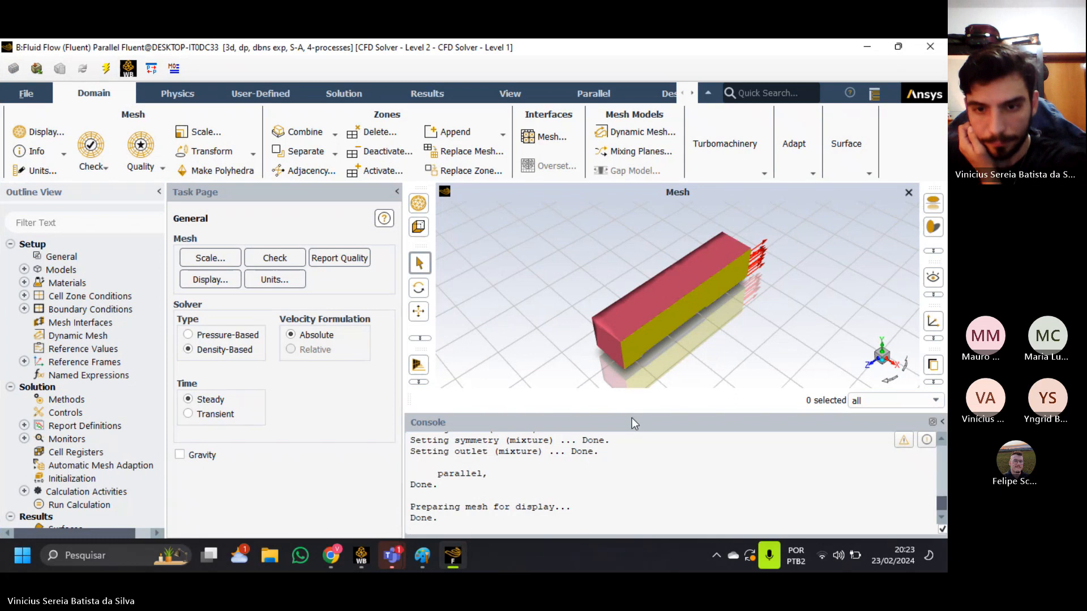
pyautogui.moveTo(612, 411); pyautogui.dragTo(610, 381)
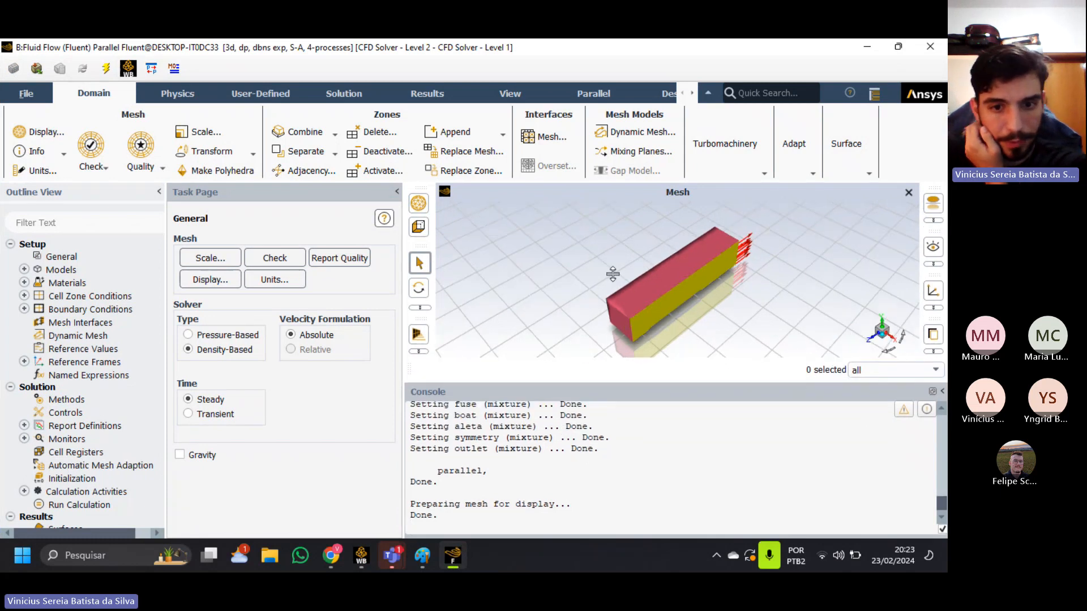
# Examine the cell and face counts reported for the loaded mesh in Fluent's console.
pyautogui.scroll(2, 604, 488)
pyautogui.scroll(-2, 610, 491)
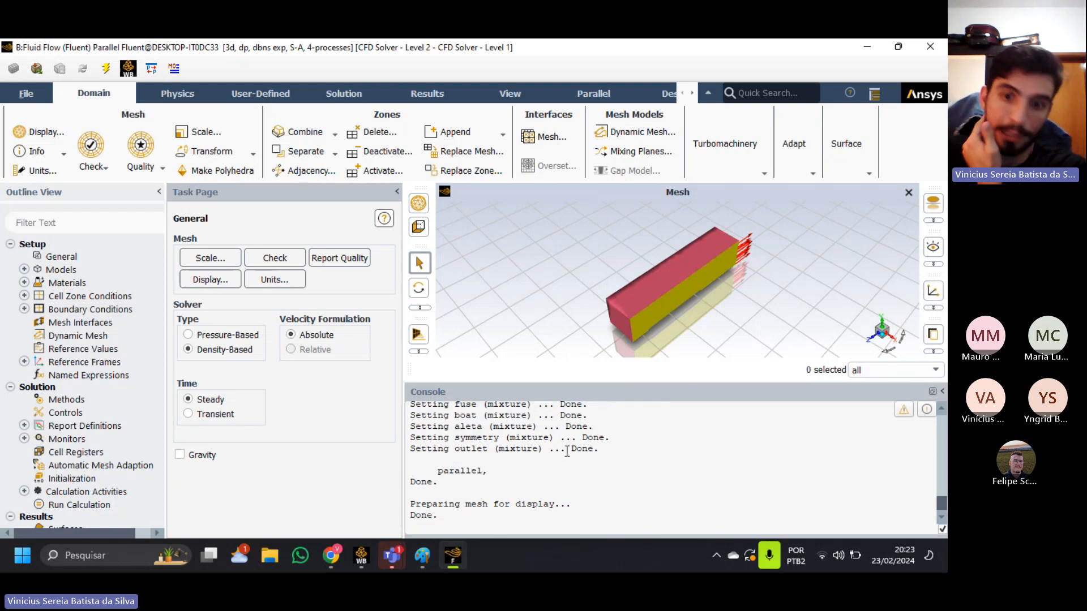
pyautogui.scroll(4, 567, 453)
pyautogui.scroll(-2, 566, 458)
pyautogui.scroll(6, 560, 481)
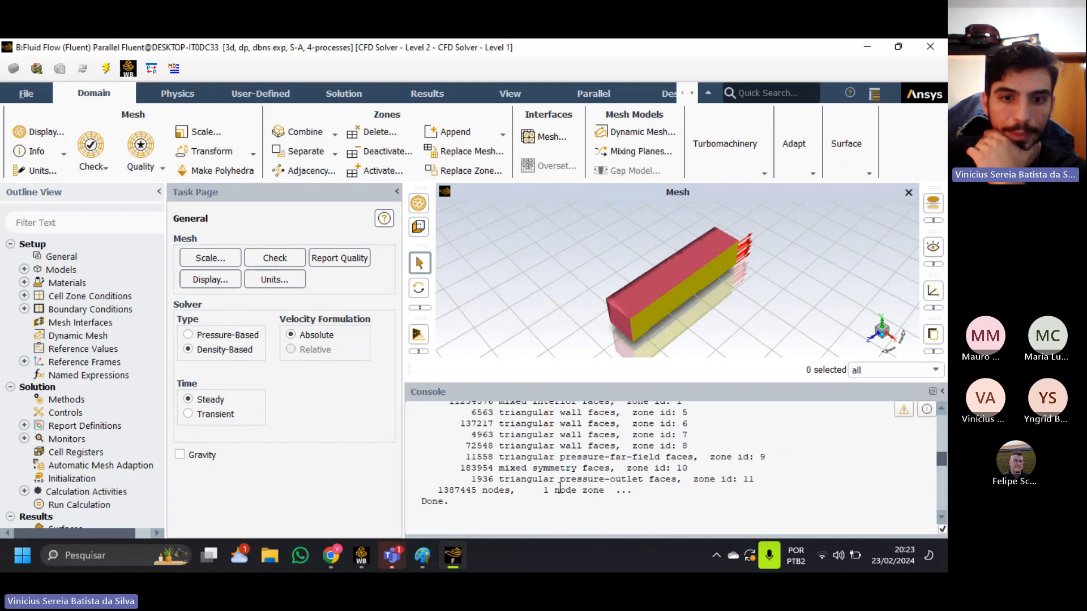
pyautogui.scroll(3, 560, 484)
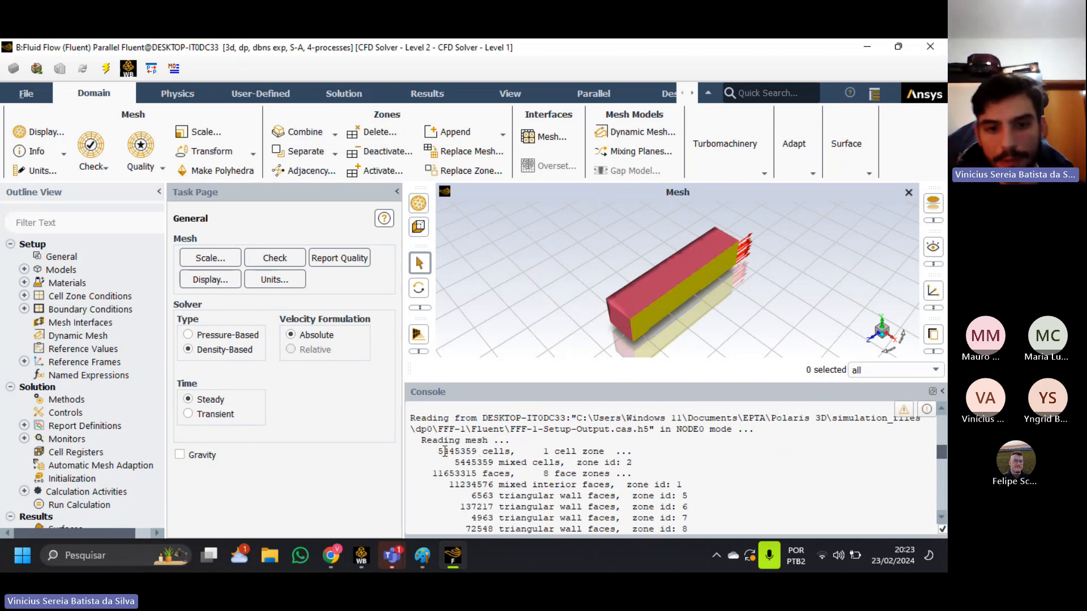
pyautogui.scroll(-2, 496, 471)
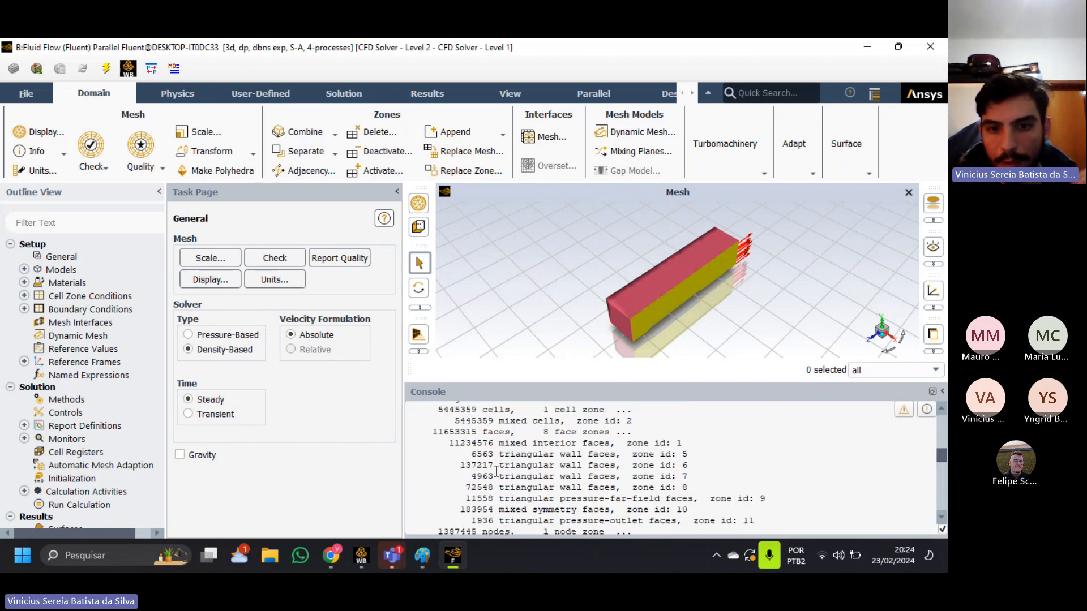
pyautogui.moveTo(433, 431); pyautogui.dragTo(499, 433)
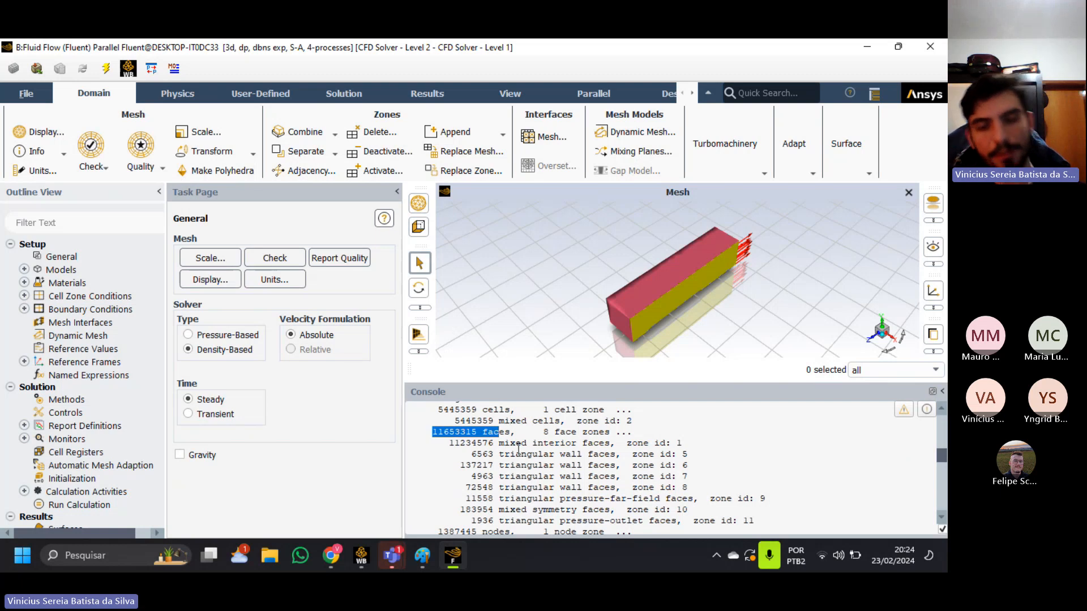
# Review the console log from the startup information through the node count to the end of mesh loading.
pyautogui.scroll(8, 518, 449)
pyautogui.scroll(-3, 518, 448)
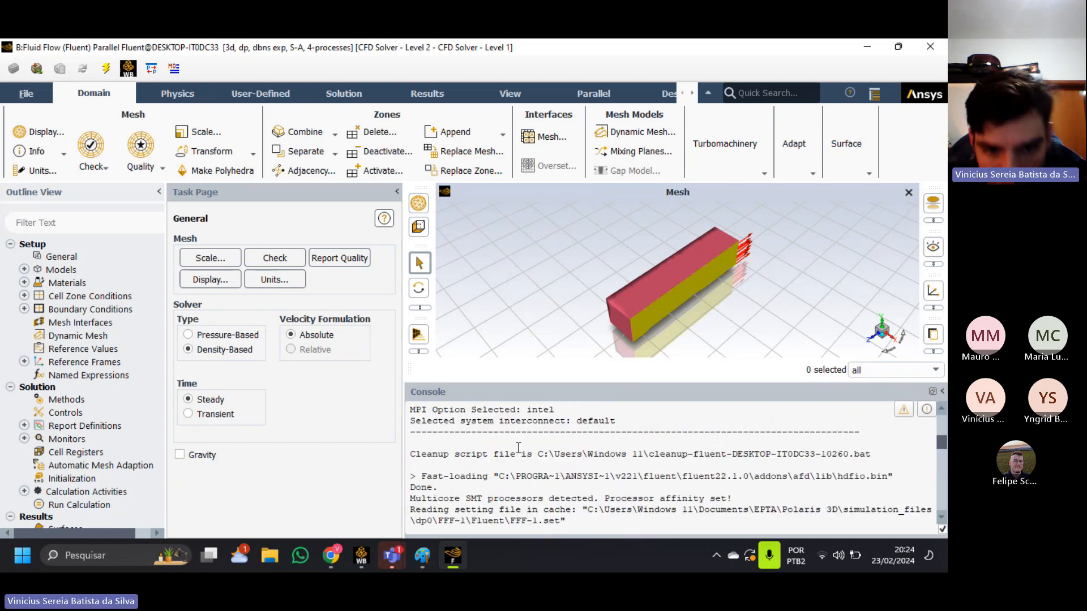
pyautogui.scroll(-12, 519, 448)
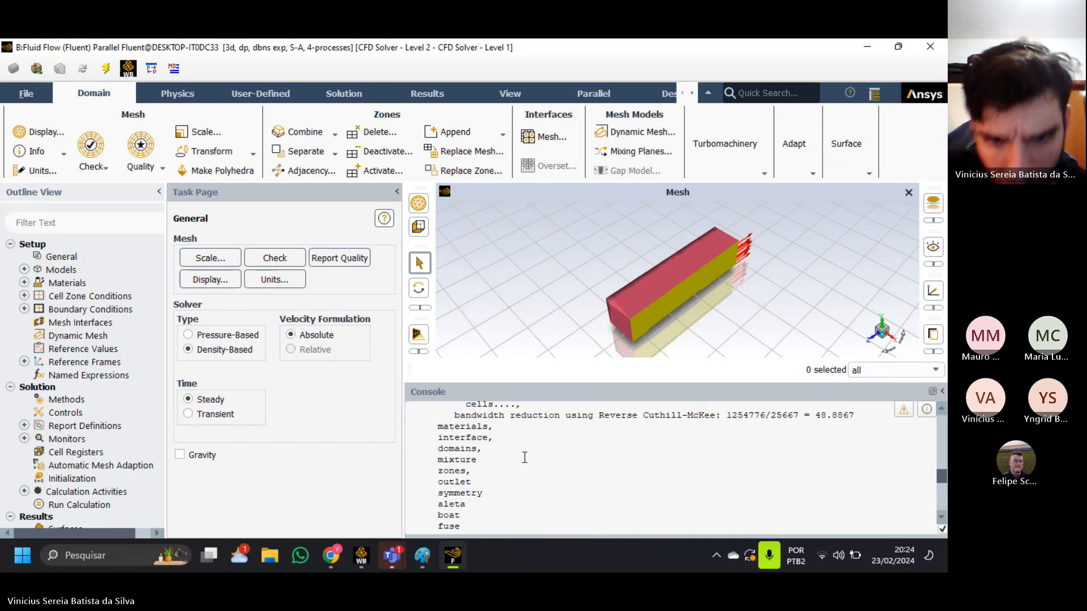
pyautogui.scroll(-5, 525, 457)
pyautogui.scroll(8, 527, 467)
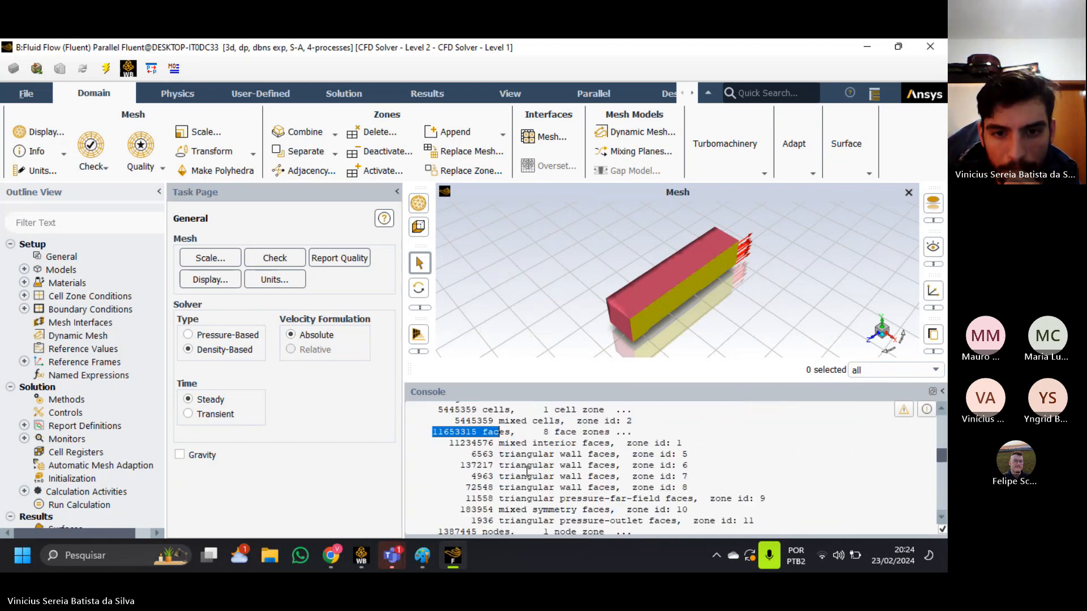
pyautogui.scroll(4, 527, 471)
pyautogui.scroll(-6, 528, 478)
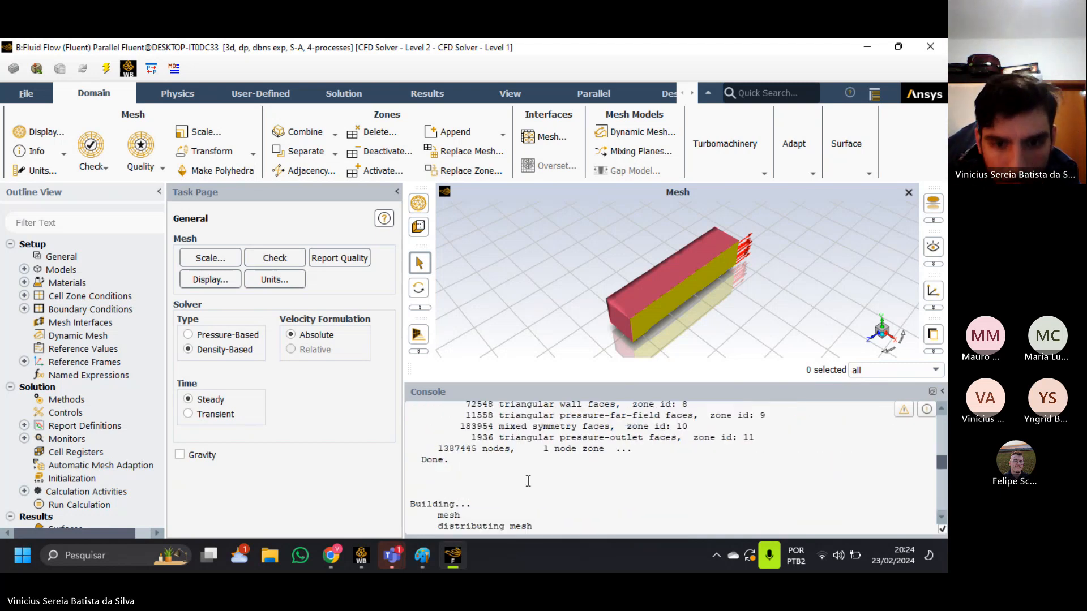
pyautogui.scroll(15, 527, 481)
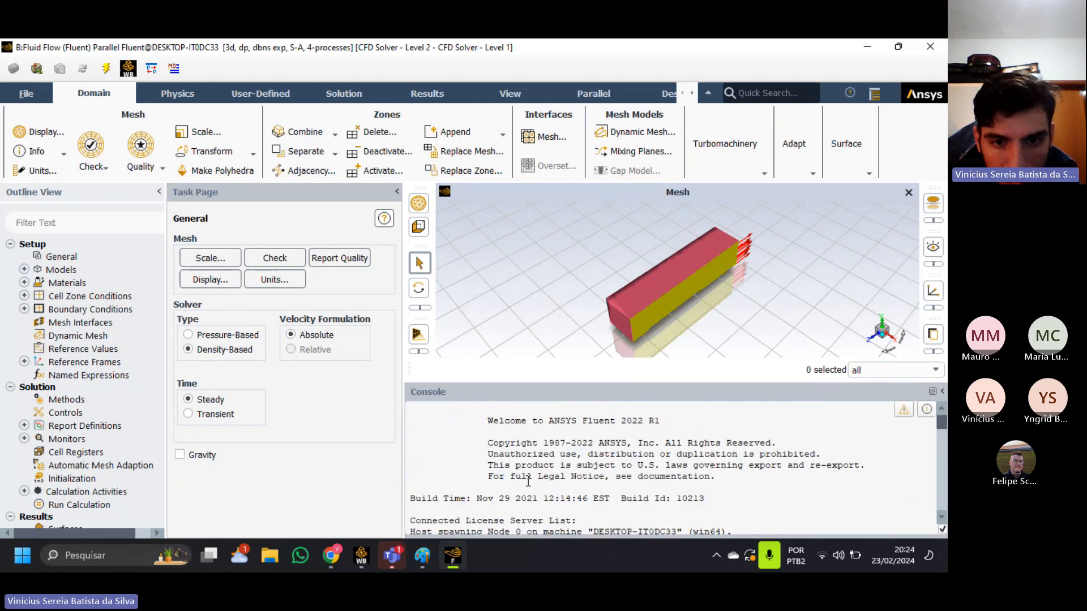
pyautogui.scroll(-10, 528, 481)
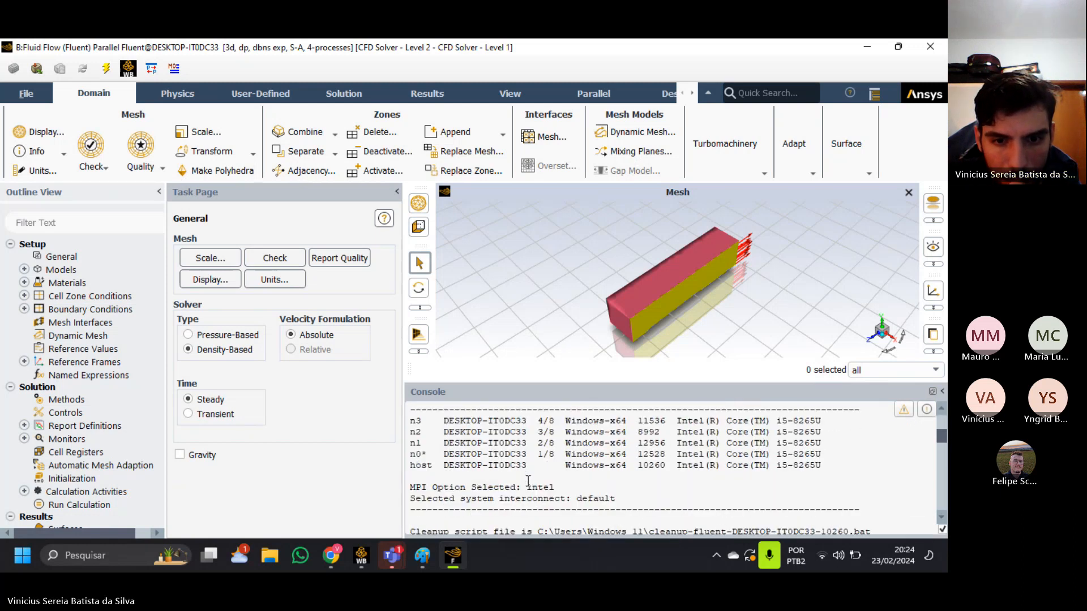
pyautogui.scroll(-4, 528, 481)
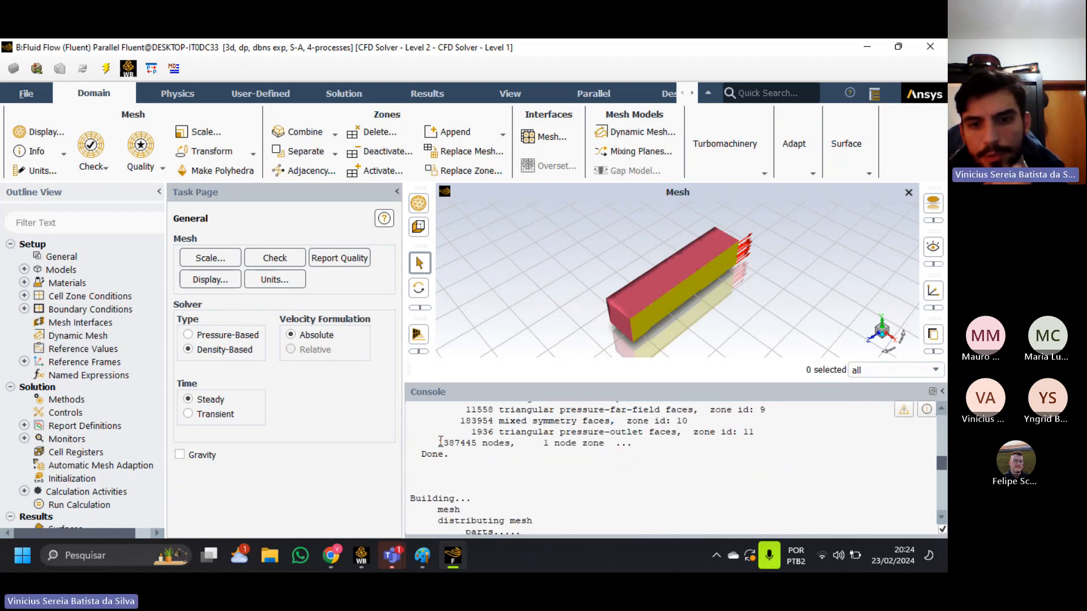
pyautogui.moveTo(440, 443); pyautogui.dragTo(517, 444)
pyautogui.scroll(-3, 534, 494)
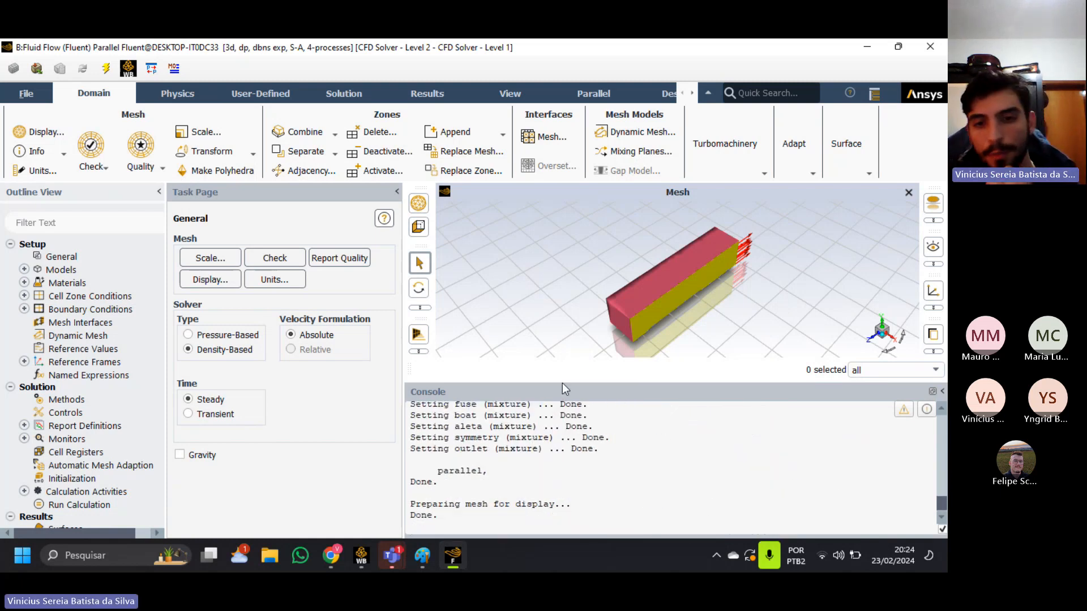
# Run the mesh check and enlarge the console to read its report.
pyautogui.moveTo(562, 381); pyautogui.dragTo(575, 453)
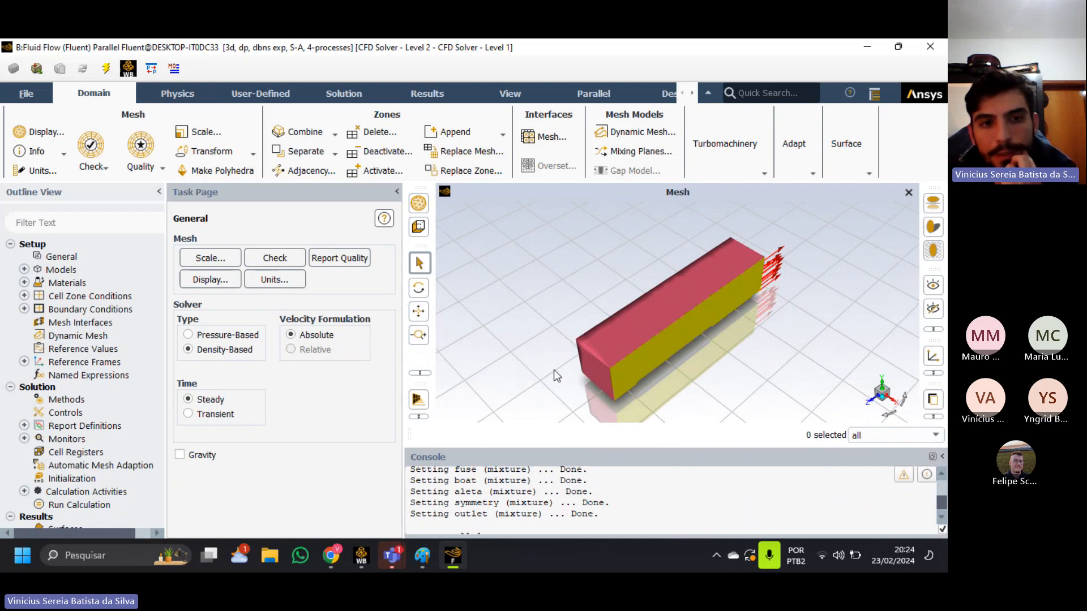
pyautogui.click(280, 257)
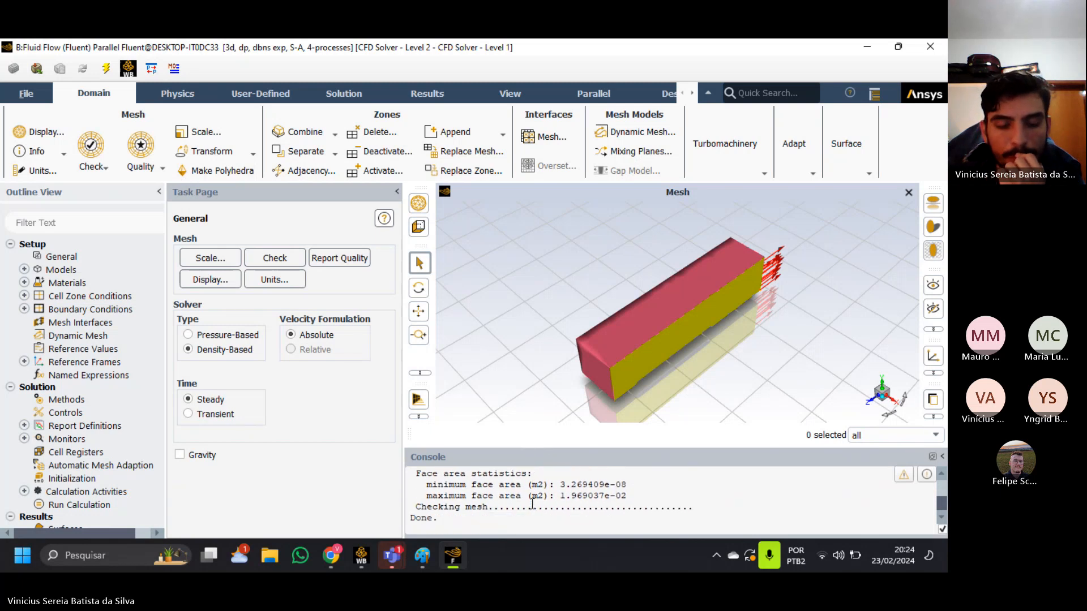
pyautogui.moveTo(544, 448); pyautogui.dragTo(545, 382)
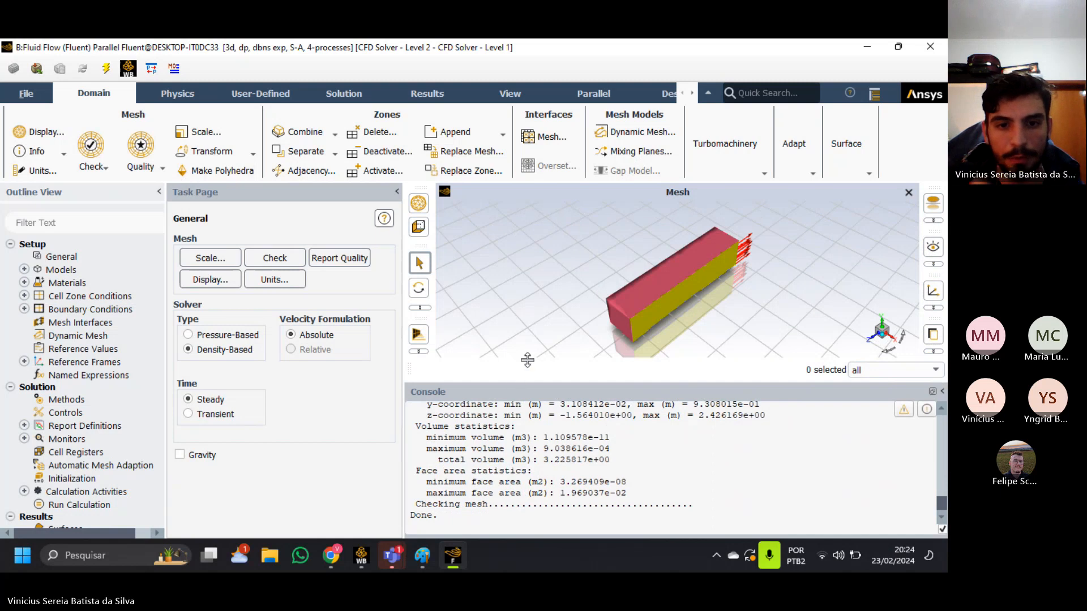
# Examine the x, y and z domain extents and the volume statistics in the mesh check report.
pyautogui.scroll(4, 518, 431)
pyautogui.scroll(-3, 517, 474)
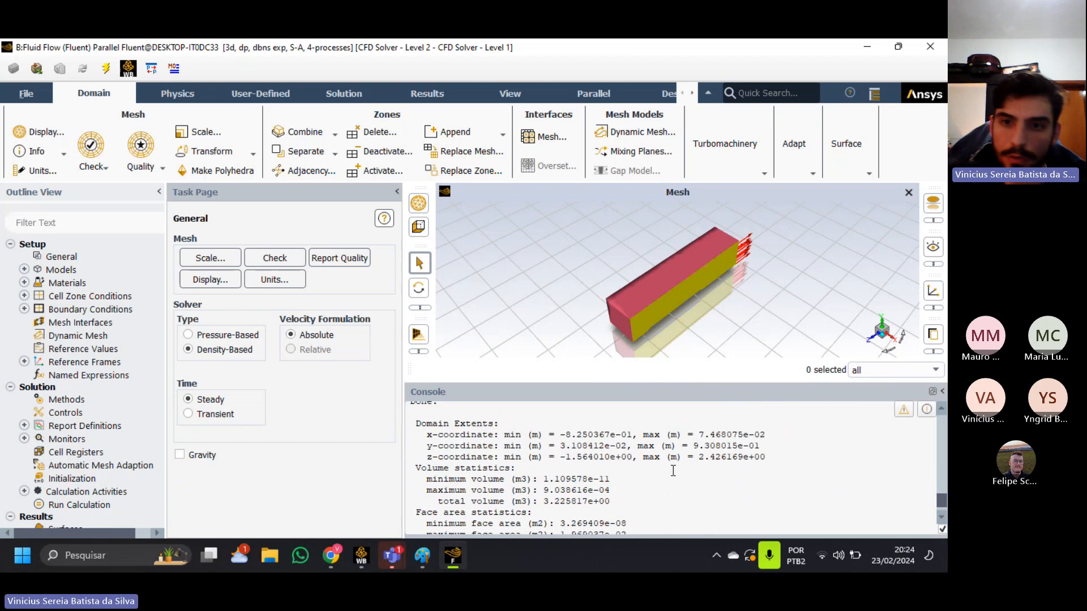
pyautogui.moveTo(557, 432); pyautogui.dragTo(631, 433)
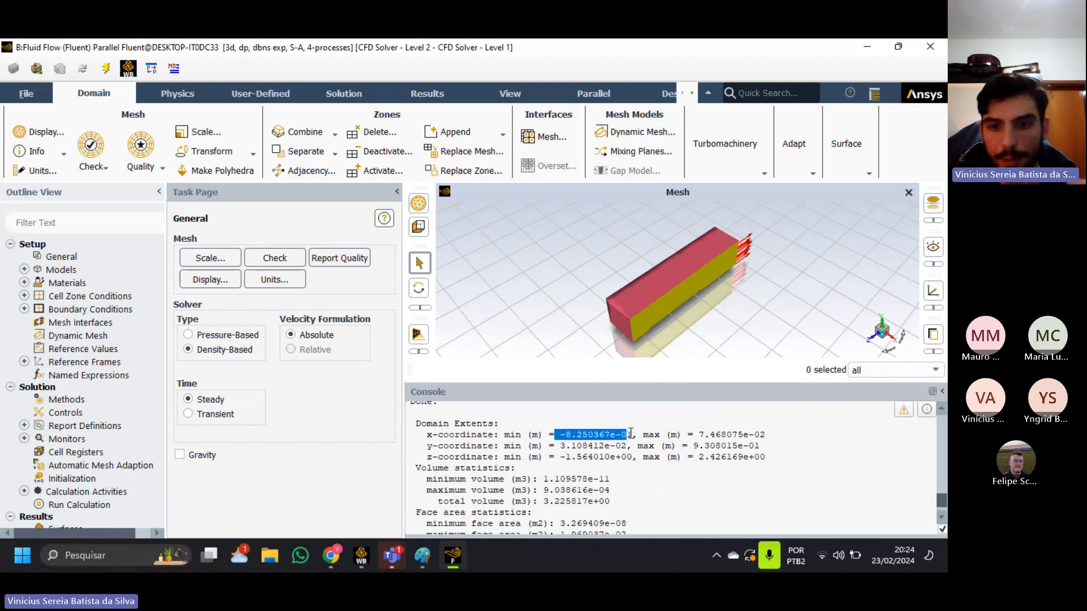
pyautogui.moveTo(709, 436); pyautogui.dragTo(771, 443)
pyautogui.click(769, 434)
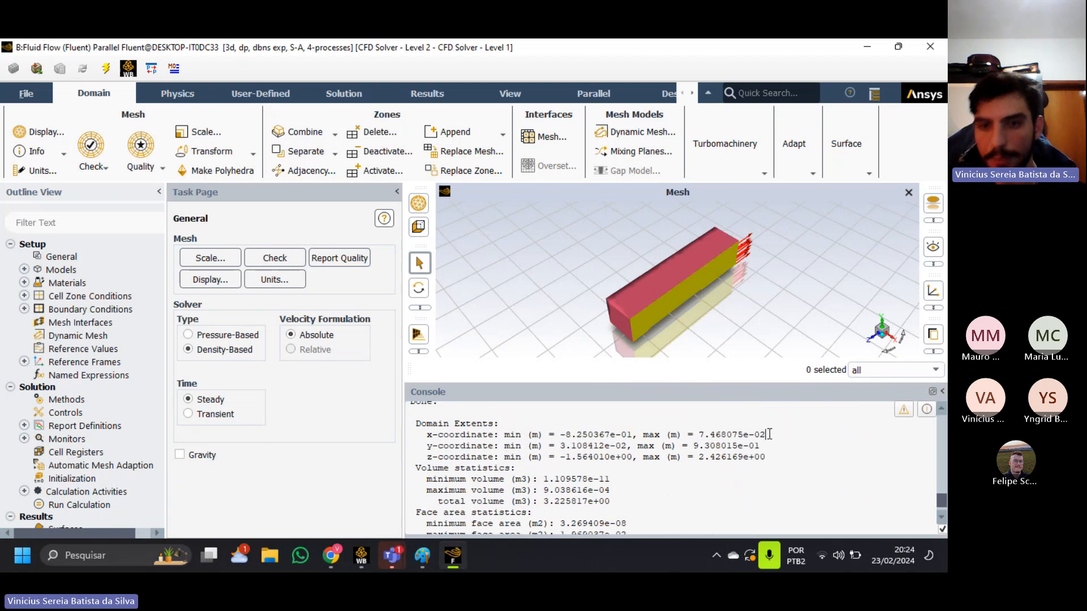
pyautogui.moveTo(701, 436); pyautogui.dragTo(777, 436)
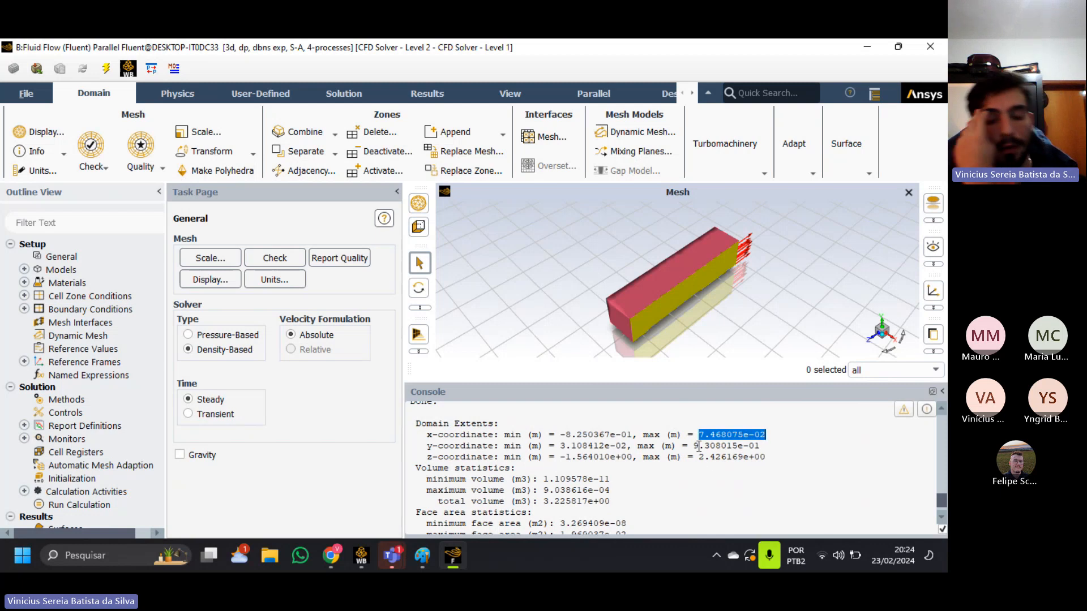
pyautogui.moveTo(556, 435); pyautogui.dragTo(782, 460)
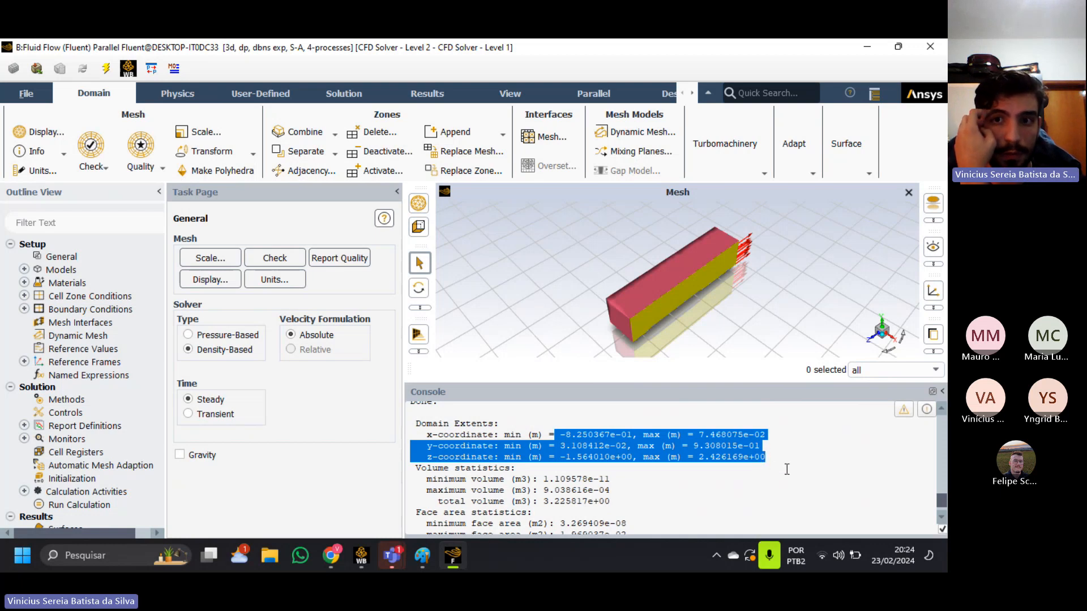
pyautogui.click(704, 471)
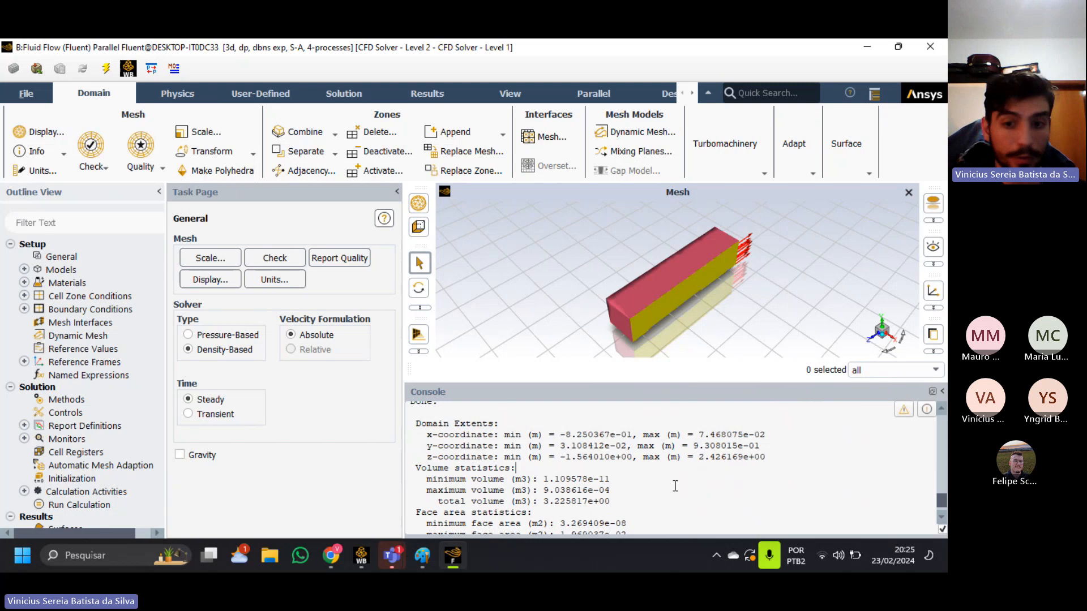
pyautogui.scroll(-2, 665, 479)
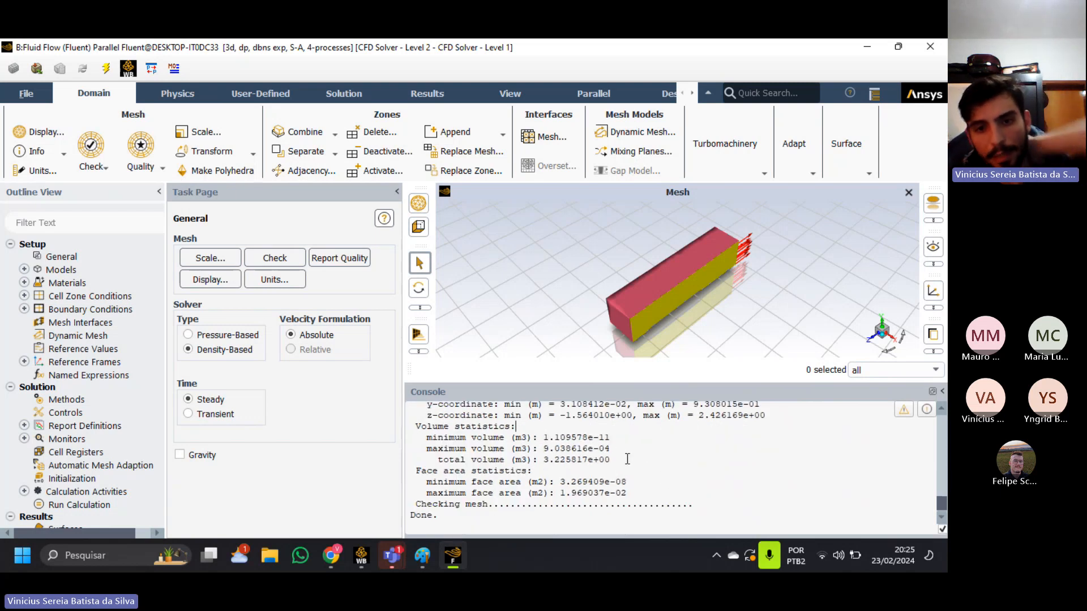
pyautogui.moveTo(612, 463); pyautogui.dragTo(465, 448)
pyautogui.click(512, 444)
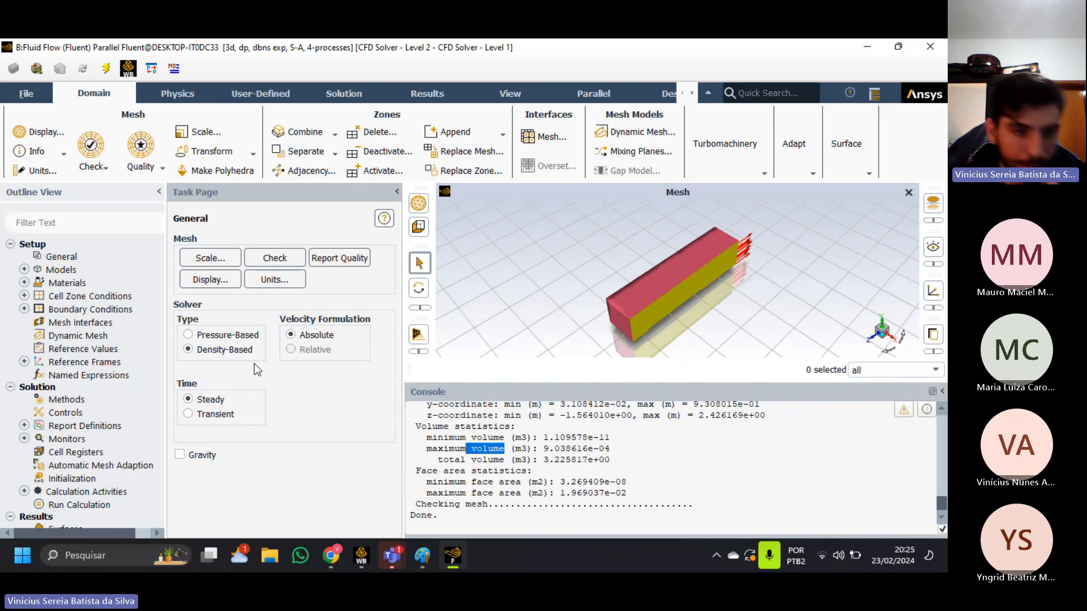
# Switch the solver type to Pressure-Based and back to Density-Based, keeping the time setting Steady.
pyautogui.click(228, 335)
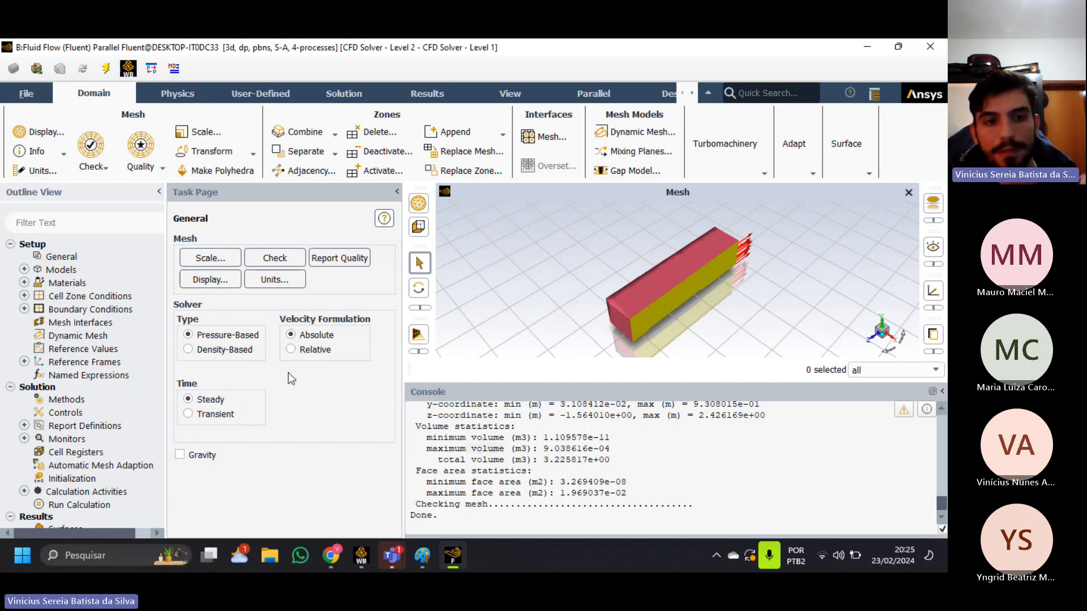
pyautogui.click(232, 350)
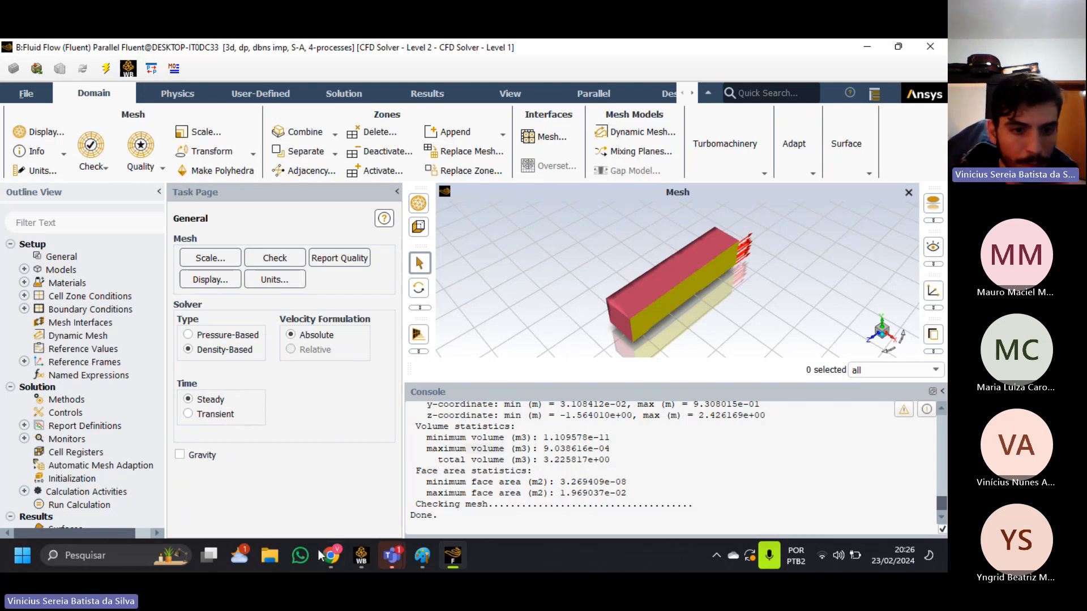
# Switch to Paint and undo all the mesh sketch strokes to clear the canvas.
pyautogui.moveTo(422, 569)
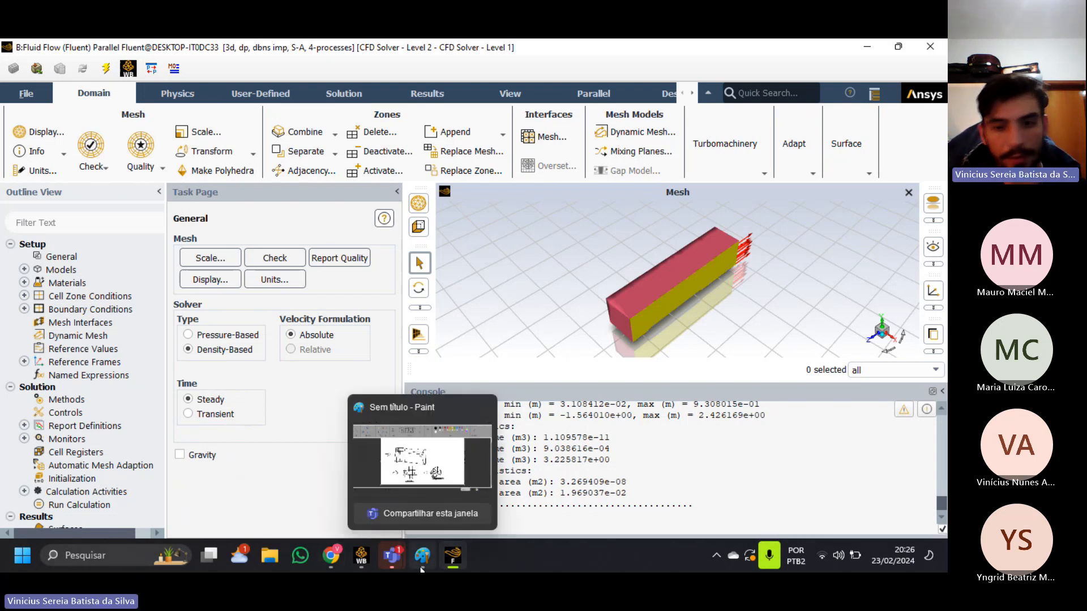
pyautogui.click(421, 565)
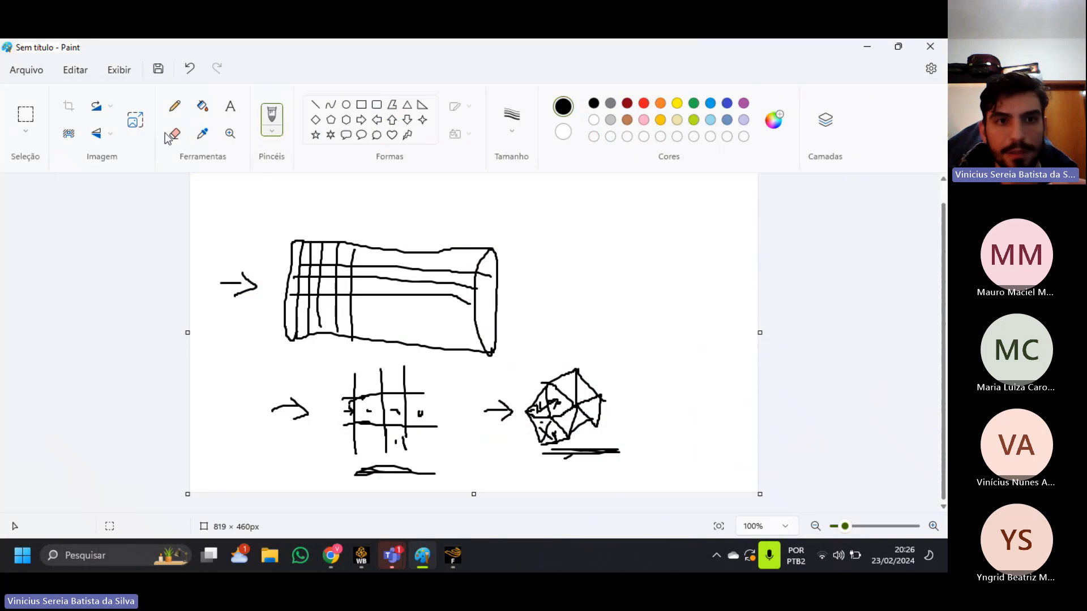
pyautogui.hotkey('ctrl', 'z')
pyautogui.hotkey('ctrl', 'z')
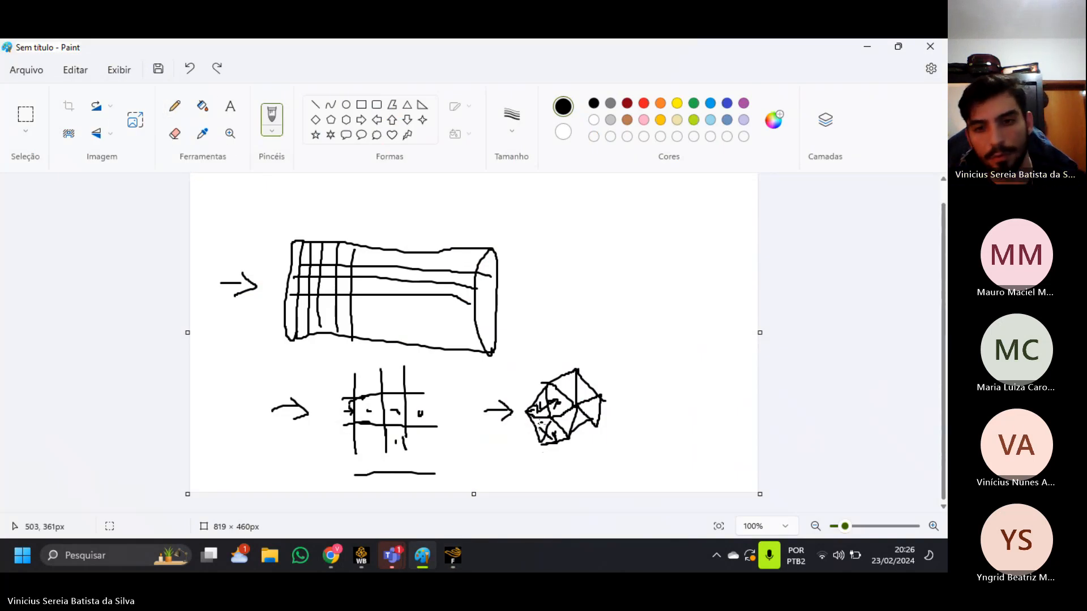
pyautogui.hotkey('ctrl', 'z')
pyautogui.hotkey('ctrl', 'z')
pyautogui.hotkey('ctrl', 'z')
pyautogui.hotkey('ctrl', 'z')
pyautogui.hotkey('ctrl', 'z')
pyautogui.hotkey('ctrl', 'z')
pyautogui.hotkey('ctrl', 'z')
pyautogui.hotkey('ctrl', 'z')
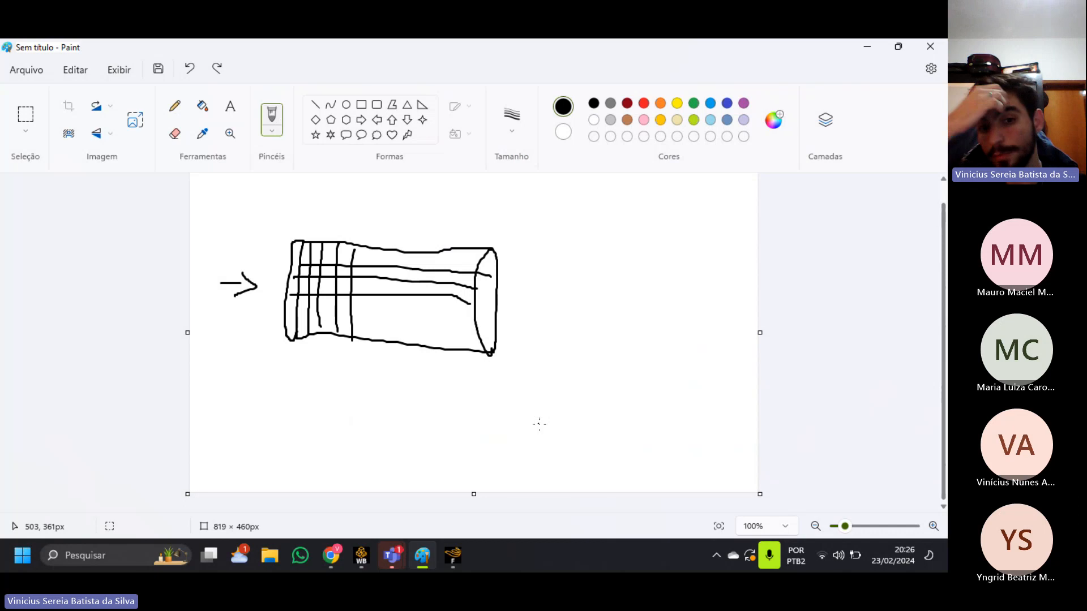
pyautogui.hotkey('ctrl', 'z')
pyautogui.hotkey('ctrl', 'z')
pyautogui.hotkey('ctrl', 'z')
pyautogui.hotkey('ctrl', 'z')
pyautogui.hotkey('ctrl', 'z')
pyautogui.hotkey('ctrl', 'z')
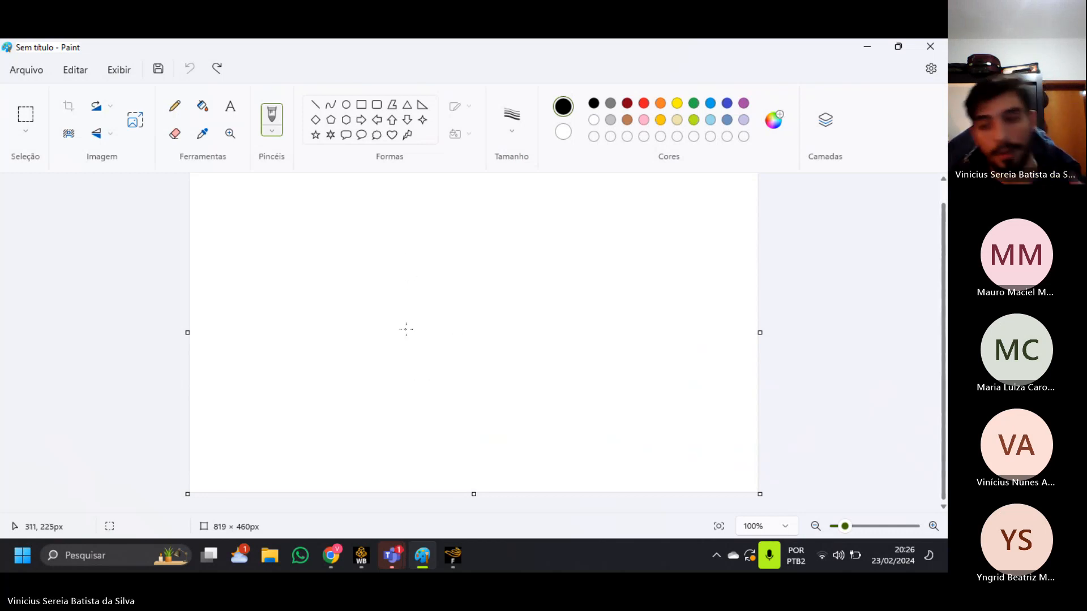
# Switch to Chrome and search Google for "equação de navier stokes" from the Y+ calculator's page.
pyautogui.click(331, 555)
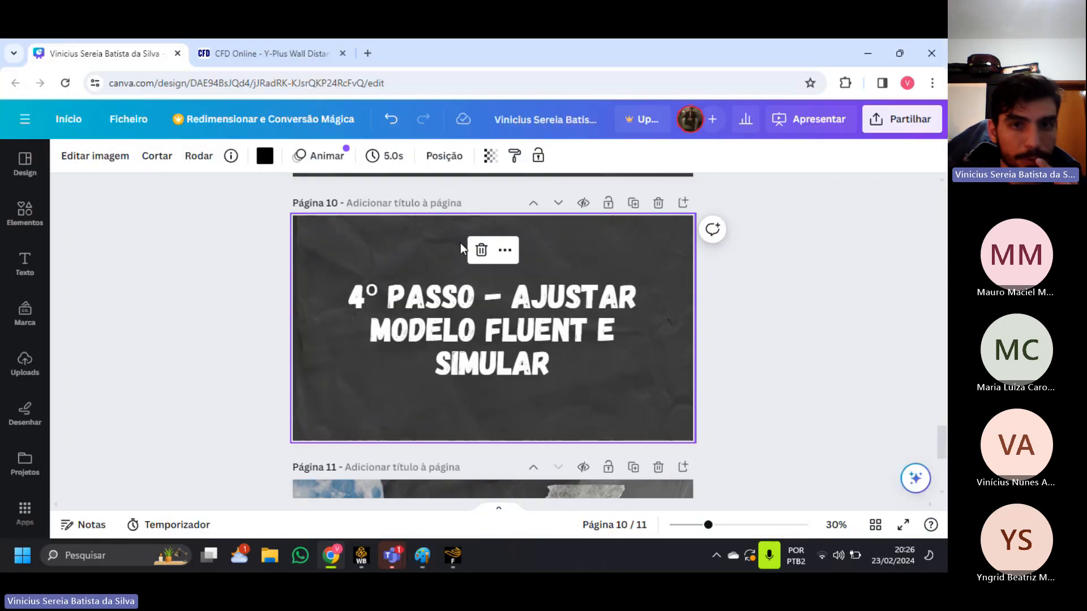
pyautogui.click(207, 48)
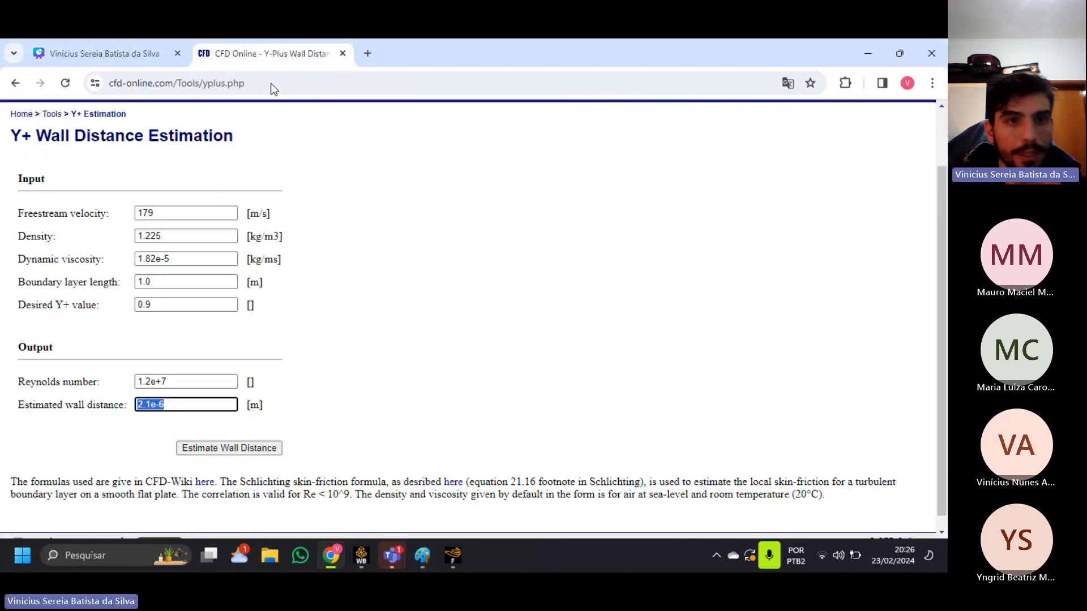
pyautogui.click(317, 84)
pyautogui.write('equa')
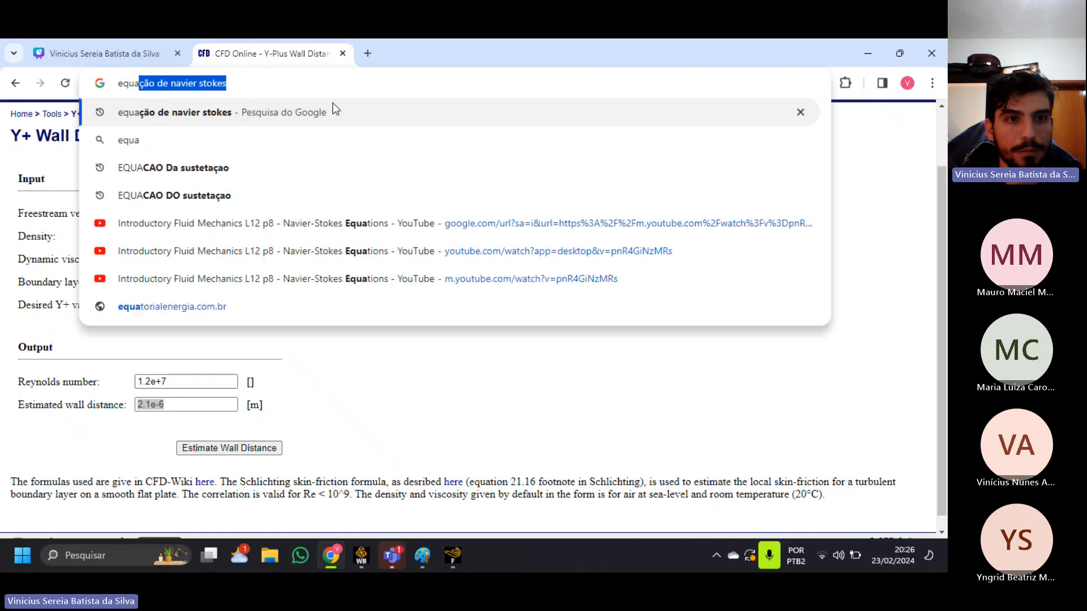
pyautogui.press('Return')
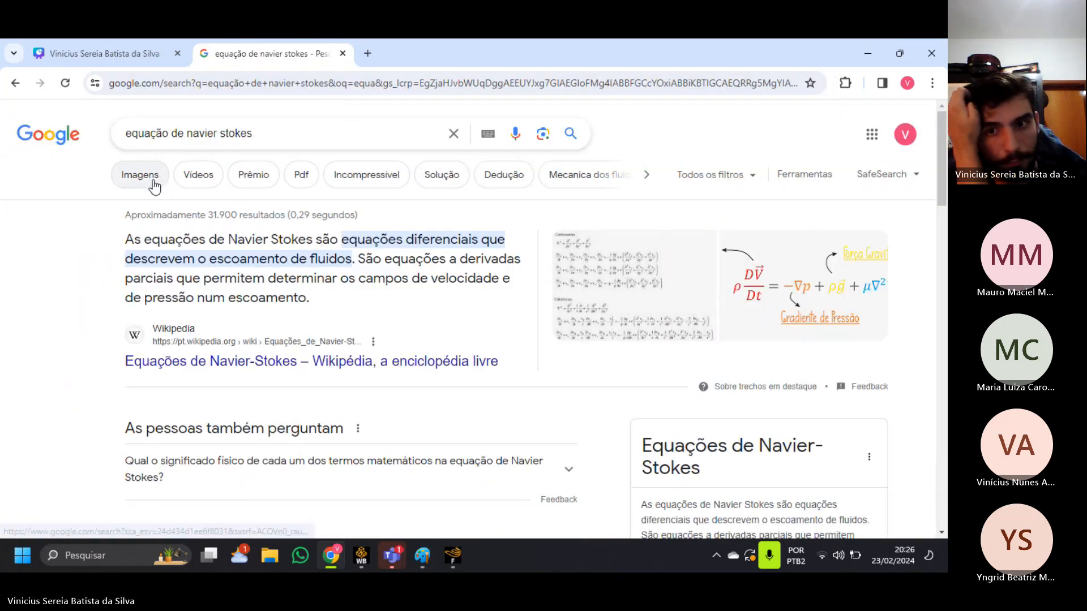
pyautogui.click(846, 286)
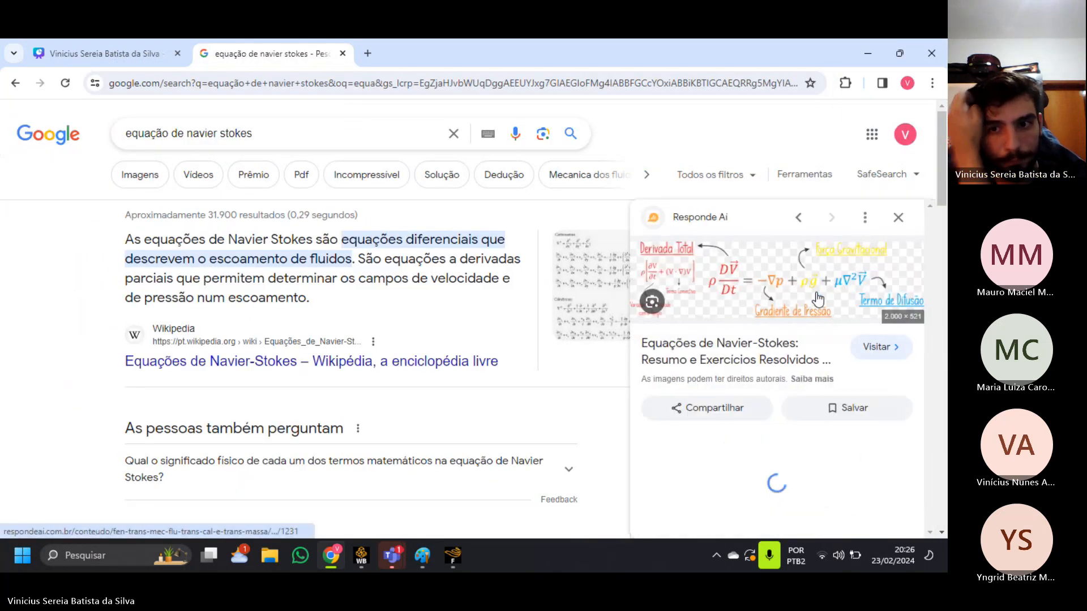
pyautogui.click(423, 558)
pyautogui.moveTo(286, 279)
pyautogui.mouseDown()
pyautogui.moveTo(313, 259)
pyautogui.moveTo(301, 274)
pyautogui.mouseUp()
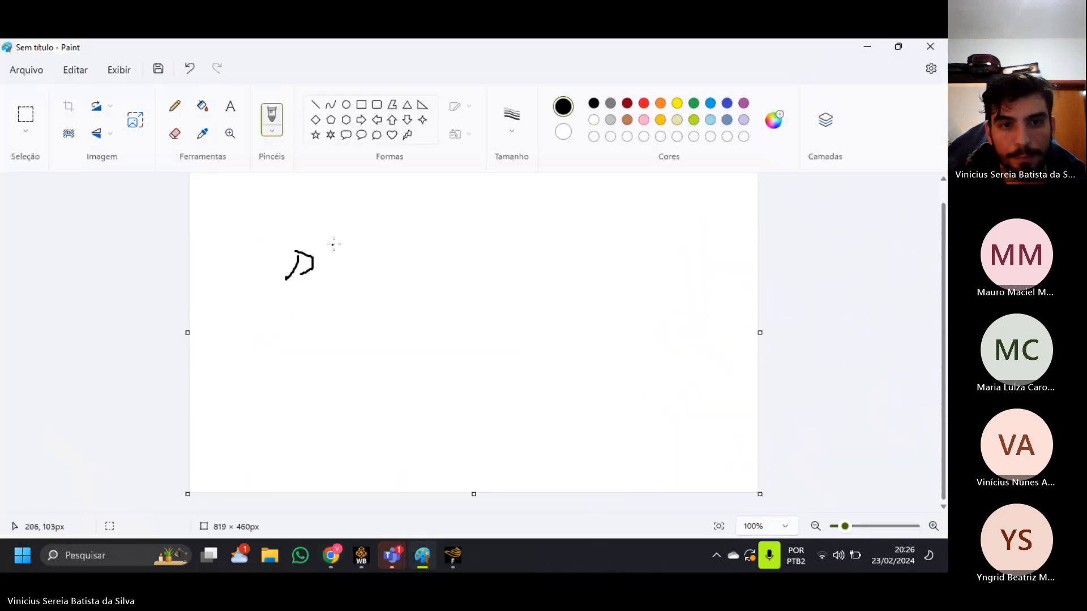
pyautogui.moveTo(331, 240)
pyautogui.mouseDown()
pyautogui.moveTo(329, 271)
pyautogui.moveTo(381, 274)
pyautogui.mouseUp()
pyautogui.moveTo(319, 296)
pyautogui.mouseDown()
pyautogui.moveTo(388, 295)
pyautogui.moveTo(331, 327)
pyautogui.moveTo(374, 318)
pyautogui.mouseUp()
pyautogui.moveTo(415, 262); pyautogui.dragTo(456, 262)
pyautogui.moveTo(436, 270); pyautogui.dragTo(456, 273)
pyautogui.hotkey('ctrl', 'z')
pyautogui.hotkey('ctrl', 'z')
pyautogui.hotkey('ctrl', 'z')
pyautogui.hotkey('ctrl', 'z')
pyautogui.hotkey('ctrl', 'z')
pyautogui.hotkey('ctrl', 'z')
pyautogui.hotkey('ctrl', 'z')
pyautogui.hotkey('ctrl', 'z')
pyautogui.hotkey('ctrl', 'z')
pyautogui.hotkey('ctrl', 'z')
pyautogui.hotkey('ctrl', 'z')
pyautogui.hotkey('ctrl', 'z')
pyautogui.hotkey('ctrl', 'z')
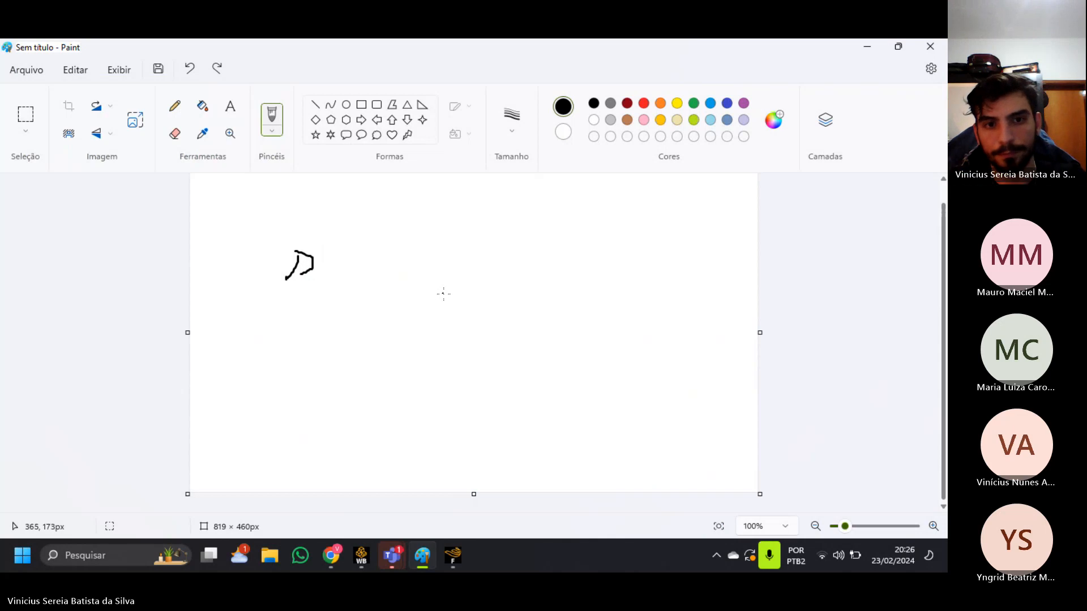
# Switch to Chrome, open the image results for the Navier-Stokes search and snip the coloured vector equation from the enlarged image.
pyautogui.hotkey('alt', 'Tab')
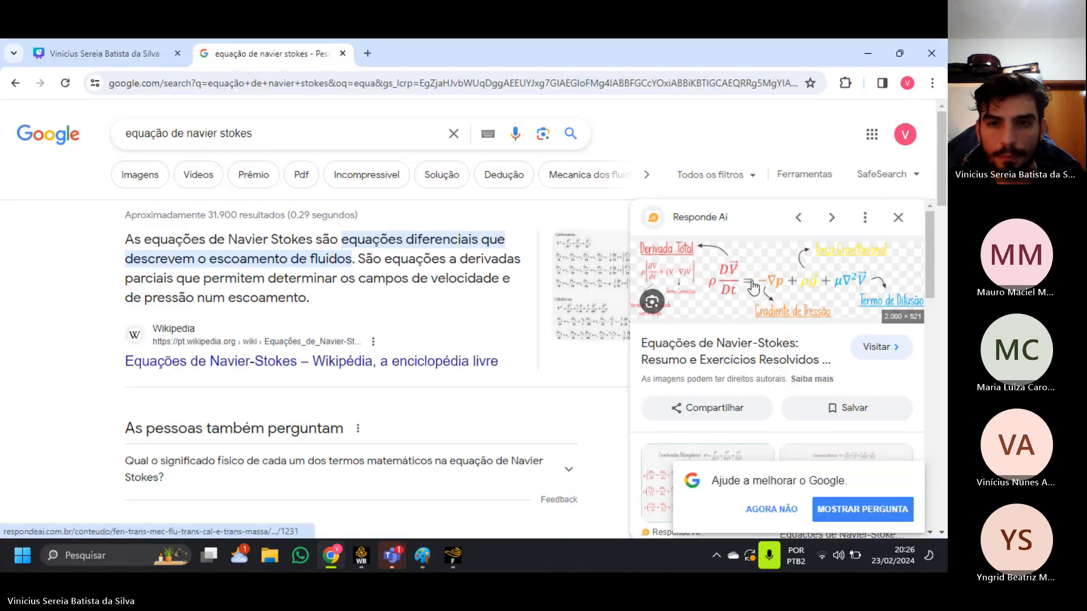
pyautogui.click(142, 175)
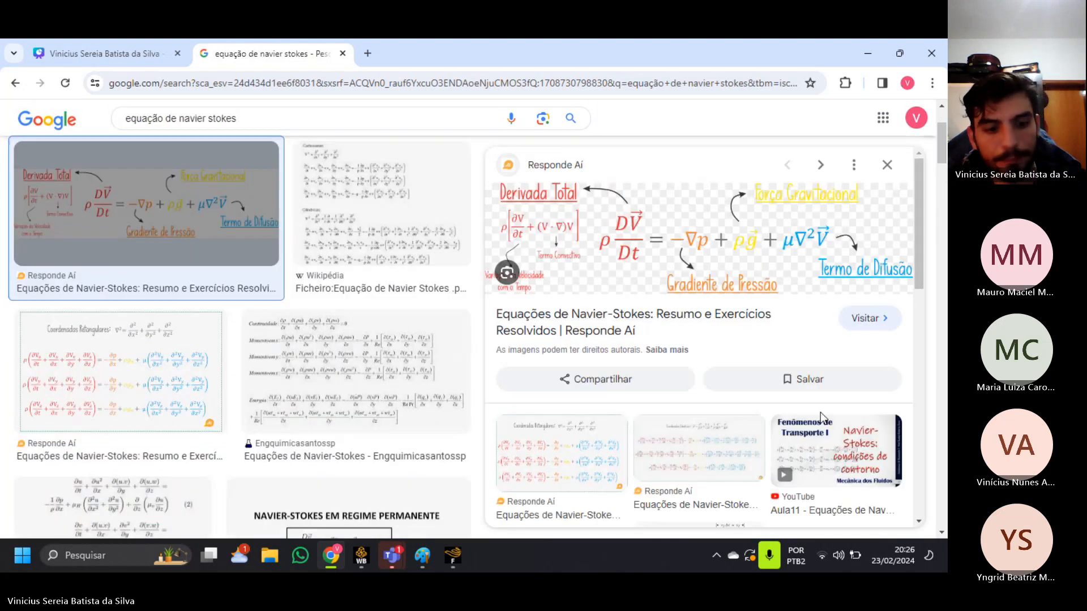
pyautogui.press('super+shift+s')
pyautogui.moveTo(588, 202); pyautogui.dragTo(868, 266)
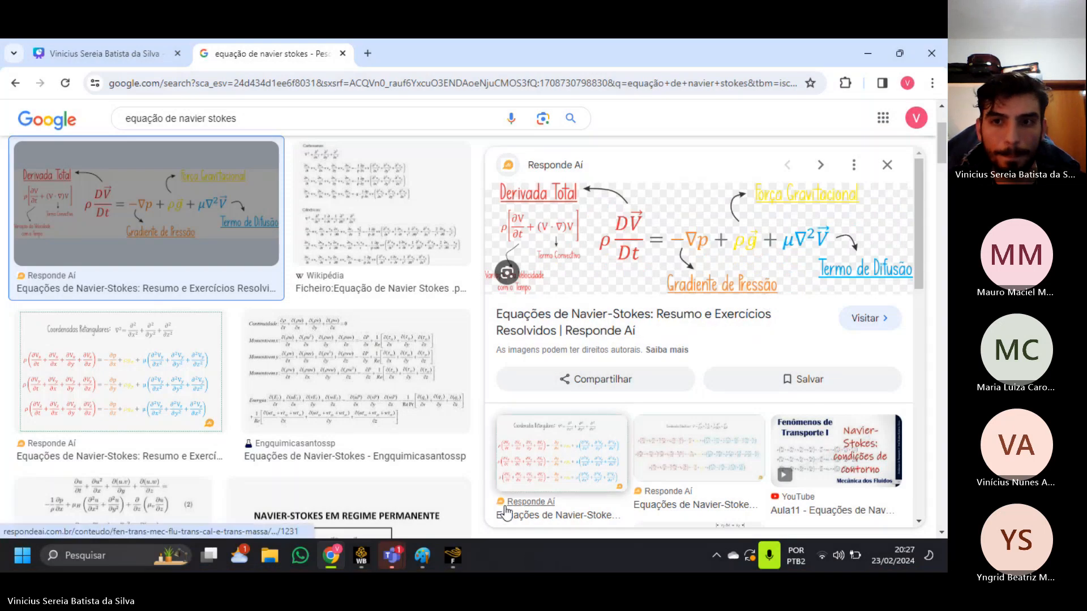
# Switch to Paint, paste the snipped equation and place it near the canvas's upper middle.
pyautogui.click(423, 555)
pyautogui.hotkey('ctrl', 'v')
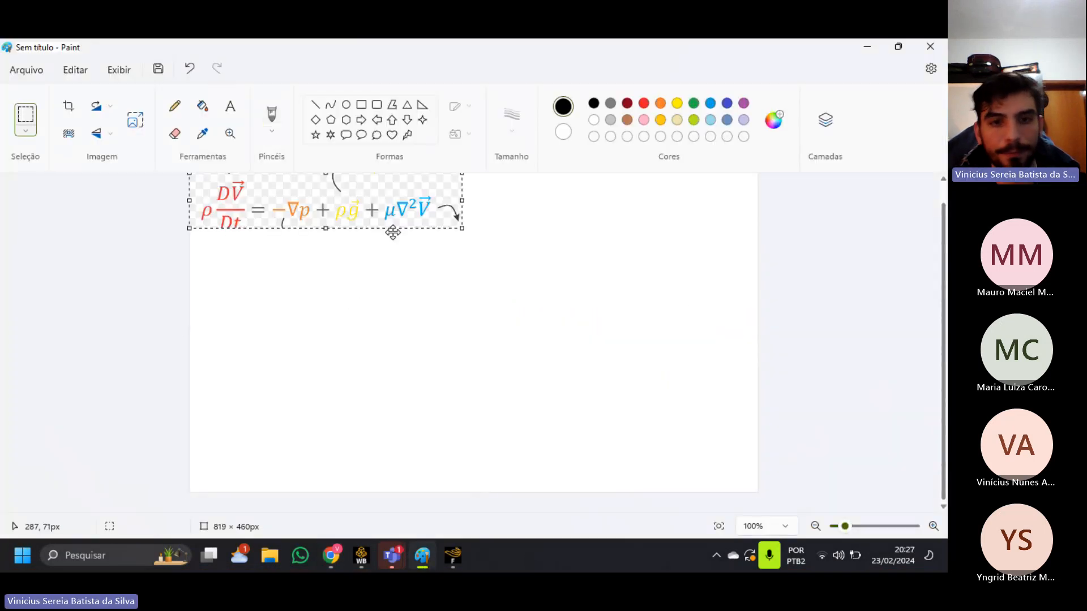
pyautogui.moveTo(269, 209); pyautogui.dragTo(418, 233)
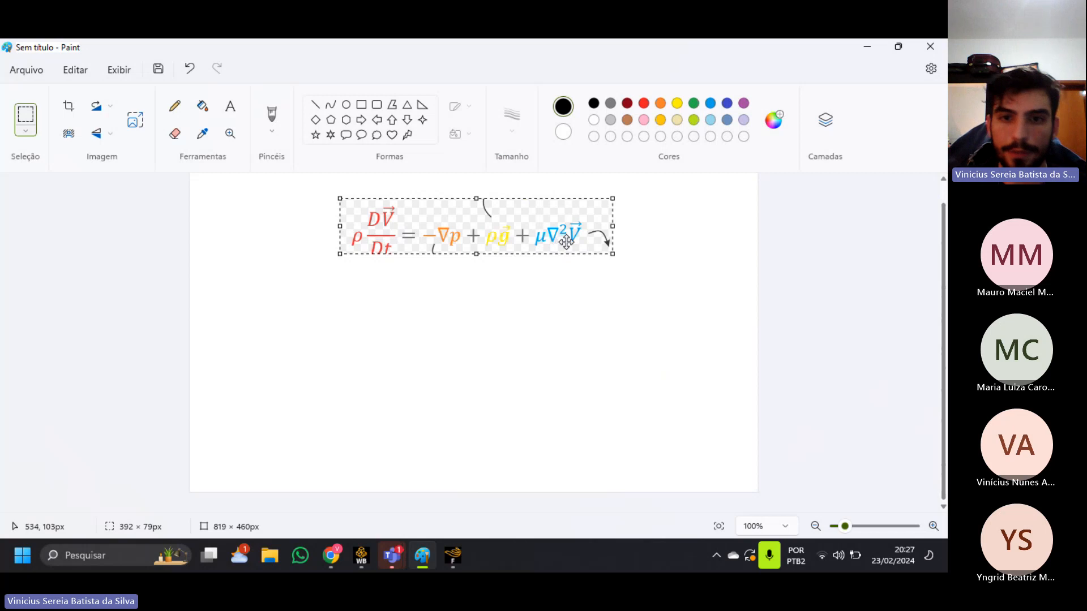
# Handwrite "= μ∇²V" with a vector arrow beneath the equation and brace the −∇p + ρg terms with the brush.
pyautogui.click(269, 117)
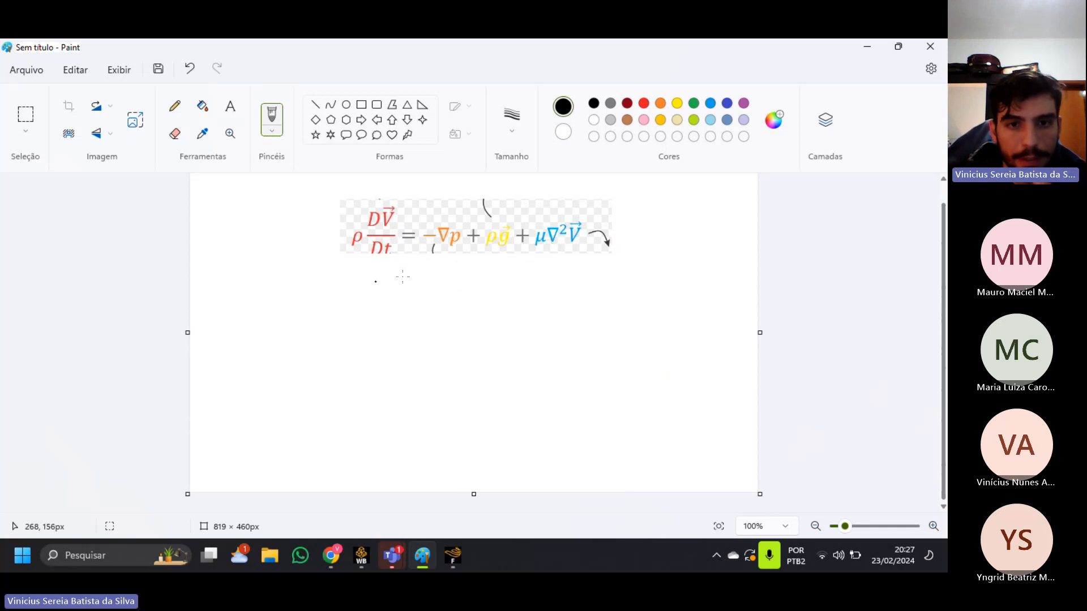
pyautogui.moveTo(405, 287)
pyautogui.mouseDown()
pyautogui.moveTo(461, 302)
pyautogui.moveTo(449, 278)
pyautogui.moveTo(487, 279)
pyautogui.moveTo(497, 305)
pyautogui.moveTo(508, 275)
pyautogui.mouseUp()
pyautogui.moveTo(507, 271); pyautogui.dragTo(511, 281)
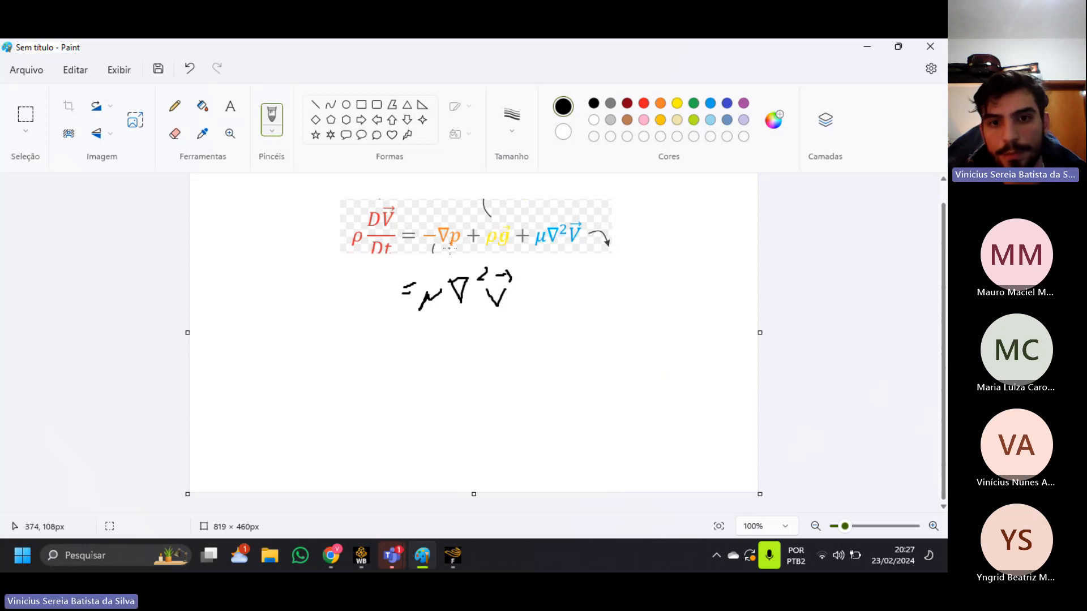
pyautogui.moveTo(431, 248); pyautogui.dragTo(508, 251)
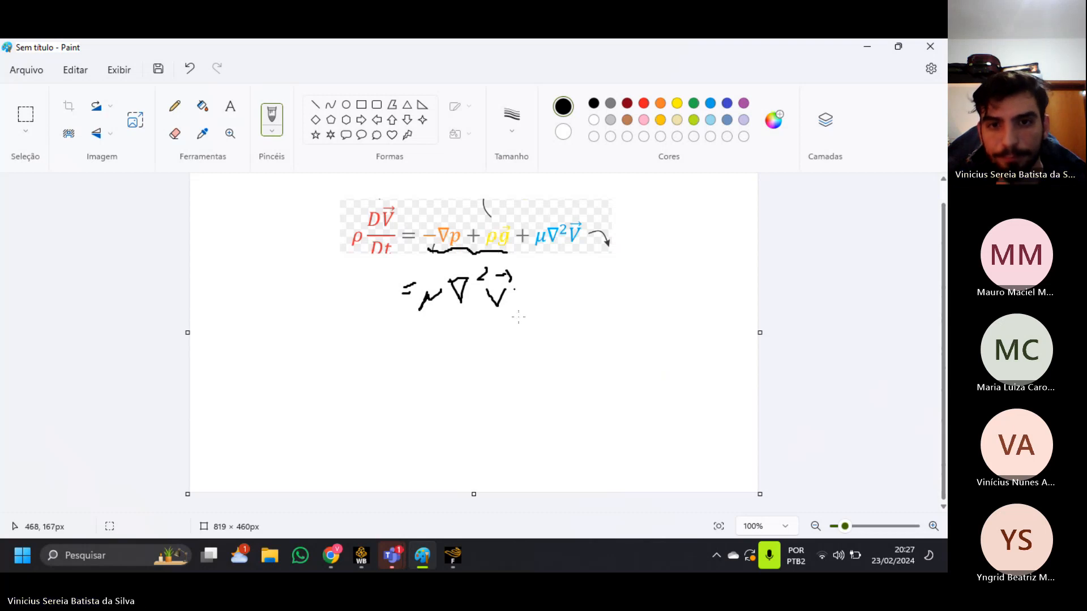
# Extend the handwritten equation with "+ ∇p pin + ∇p ext + ρgh", redoing the "ext" subscript.
pyautogui.moveTo(527, 298)
pyautogui.mouseDown()
pyautogui.moveTo(571, 314)
pyautogui.moveTo(562, 279)
pyautogui.moveTo(585, 313)
pyautogui.moveTo(590, 303)
pyautogui.moveTo(596, 329)
pyautogui.moveTo(609, 327)
pyautogui.mouseUp()
pyautogui.moveTo(617, 320)
pyautogui.mouseDown()
pyautogui.moveTo(675, 295)
pyautogui.moveTo(659, 280)
pyautogui.moveTo(681, 308)
pyautogui.moveTo(689, 294)
pyautogui.moveTo(687, 338)
pyautogui.mouseUp()
pyautogui.moveTo(679, 328); pyautogui.dragTo(700, 326)
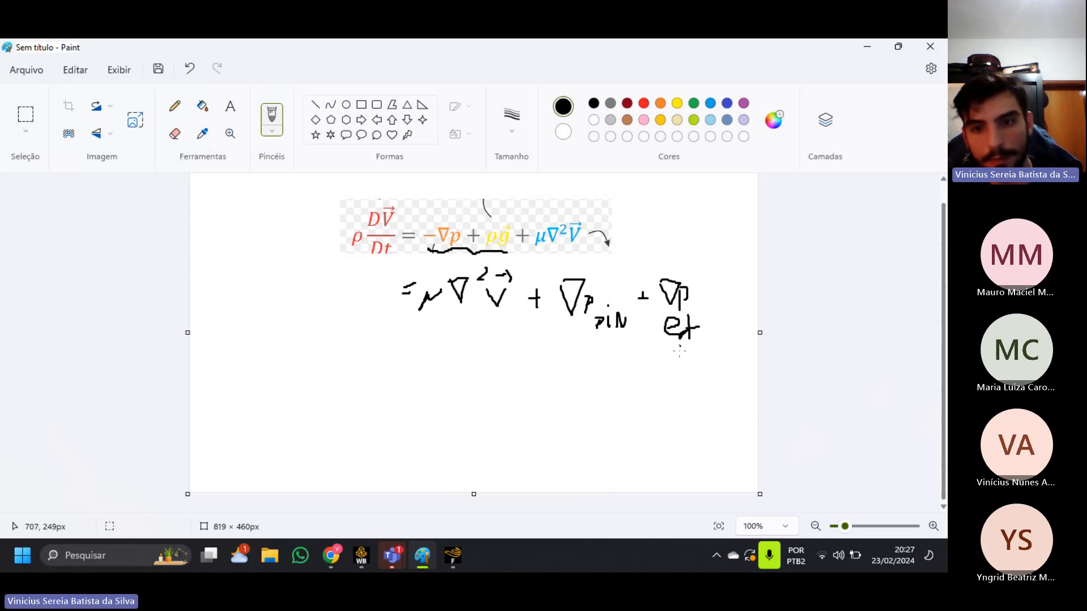
pyautogui.hotkey('ctrl', 'z')
pyautogui.hotkey('ctrl', 'z')
pyautogui.hotkey('ctrl', 'z')
pyautogui.moveTo(674, 318)
pyautogui.mouseDown()
pyautogui.moveTo(689, 333)
pyautogui.moveTo(700, 323)
pyautogui.mouseUp()
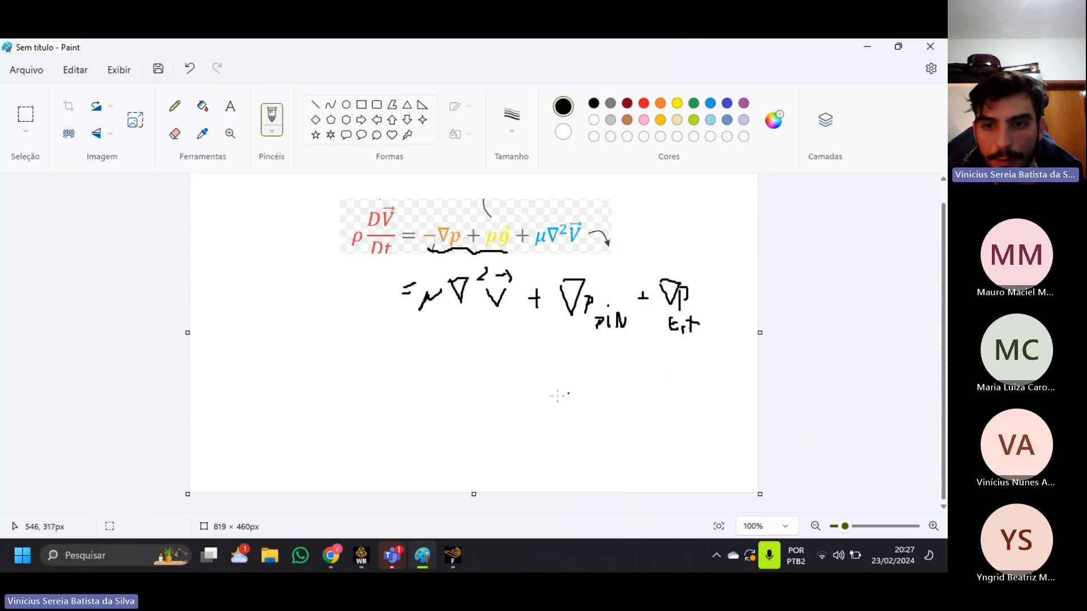
pyautogui.moveTo(543, 388)
pyautogui.mouseDown()
pyautogui.moveTo(576, 385)
pyautogui.moveTo(566, 401)
pyautogui.moveTo(588, 398)
pyautogui.moveTo(588, 411)
pyautogui.mouseUp()
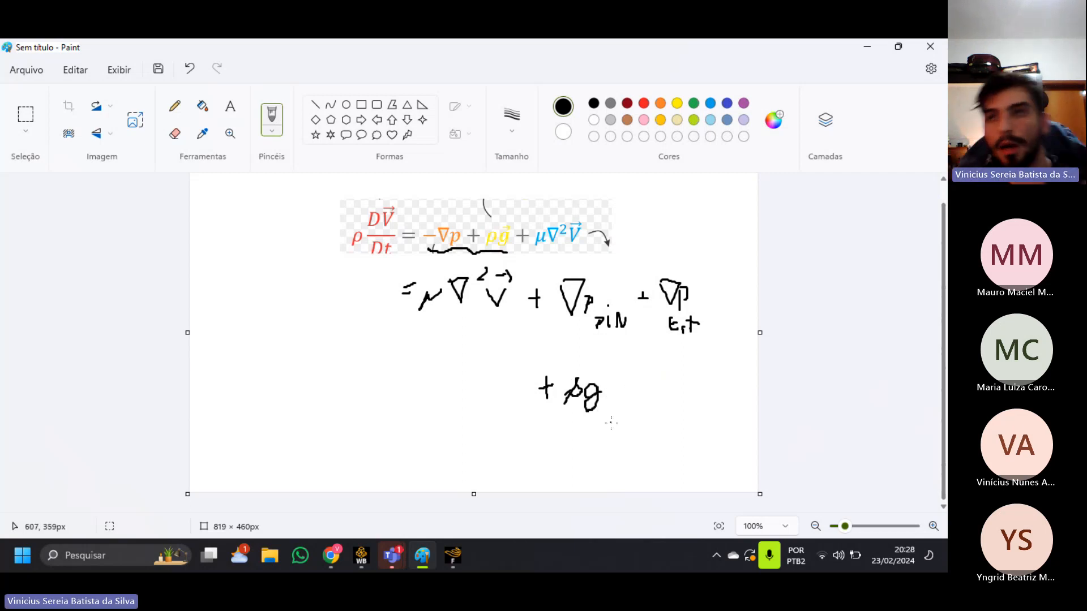
pyautogui.moveTo(608, 373)
pyautogui.mouseDown()
pyautogui.moveTo(606, 399)
pyautogui.moveTo(617, 396)
pyautogui.mouseUp()
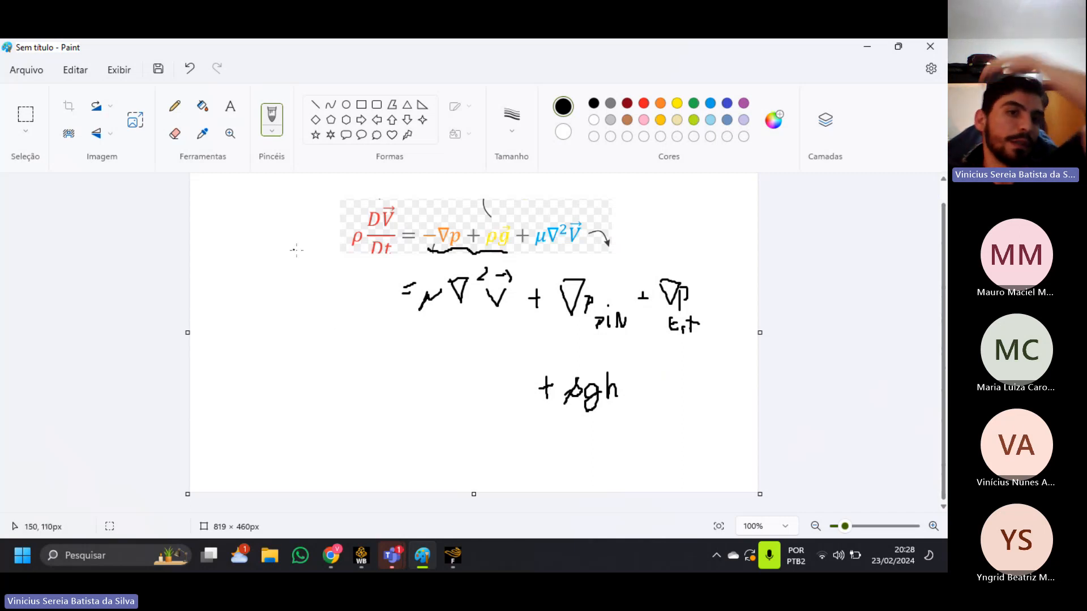
# Sketch a fluid column with a submerged point and a height mark beside the equation, and write "ρgh" beneath it.
pyautogui.moveTo(216, 210)
pyautogui.mouseDown()
pyautogui.moveTo(258, 206)
pyautogui.moveTo(217, 211)
pyautogui.moveTo(214, 274)
pyautogui.moveTo(233, 301)
pyautogui.moveTo(257, 211)
pyautogui.moveTo(238, 221)
pyautogui.moveTo(254, 225)
pyautogui.mouseUp()
pyautogui.moveTo(227, 278); pyautogui.dragTo(228, 273)
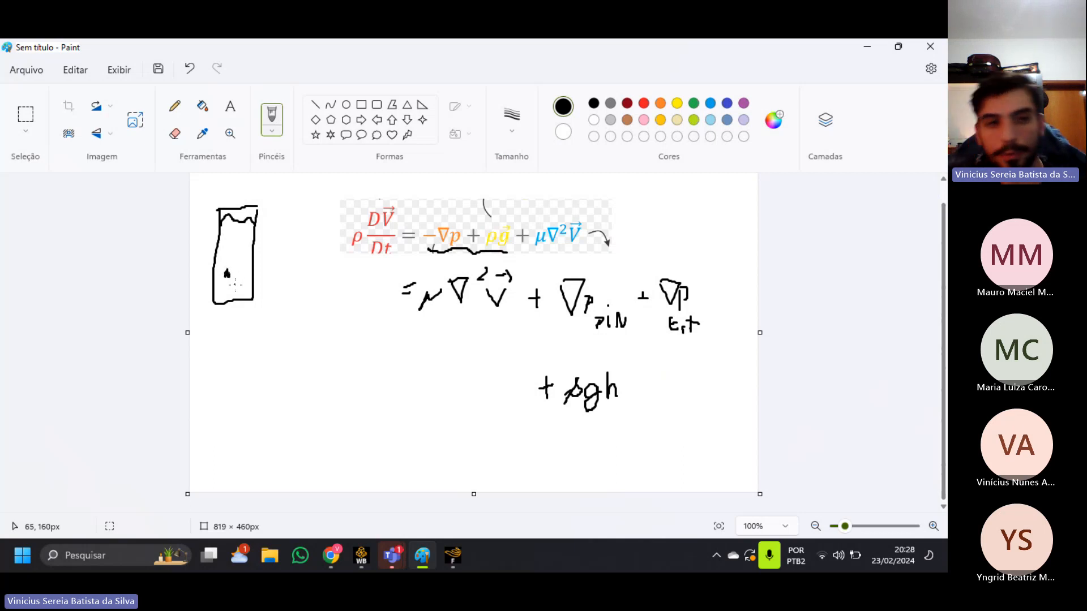
pyautogui.moveTo(196, 218)
pyautogui.mouseDown()
pyautogui.moveTo(210, 222)
pyautogui.moveTo(194, 276)
pyautogui.moveTo(209, 273)
pyautogui.mouseUp()
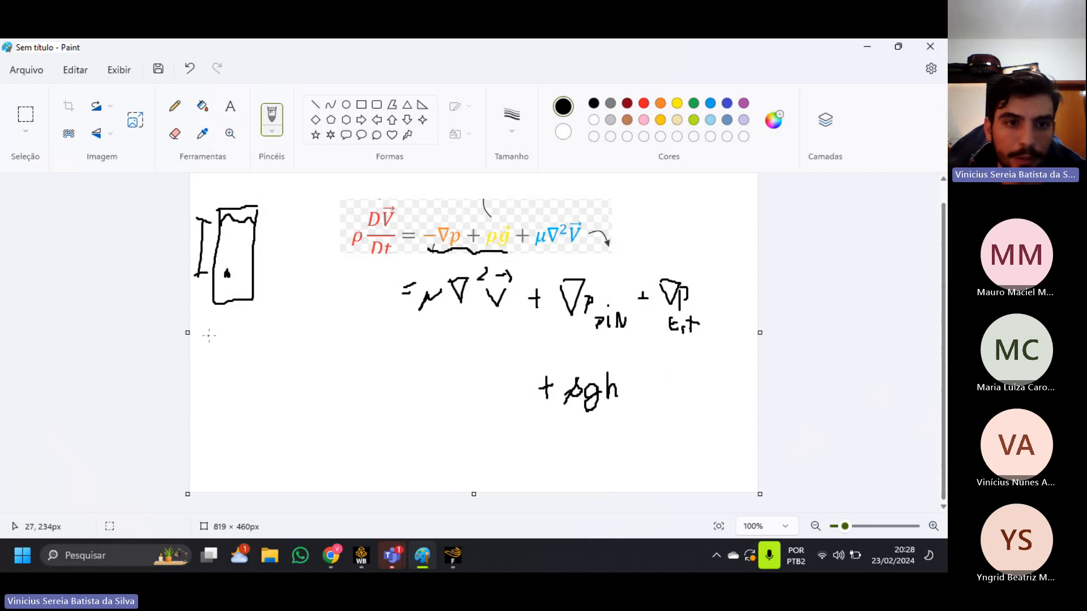
pyautogui.moveTo(208, 327); pyautogui.dragTo(197, 332)
pyautogui.moveTo(208, 322)
pyautogui.mouseDown()
pyautogui.moveTo(242, 322)
pyautogui.moveTo(226, 341)
pyautogui.moveTo(263, 323)
pyautogui.moveTo(268, 339)
pyautogui.mouseUp()
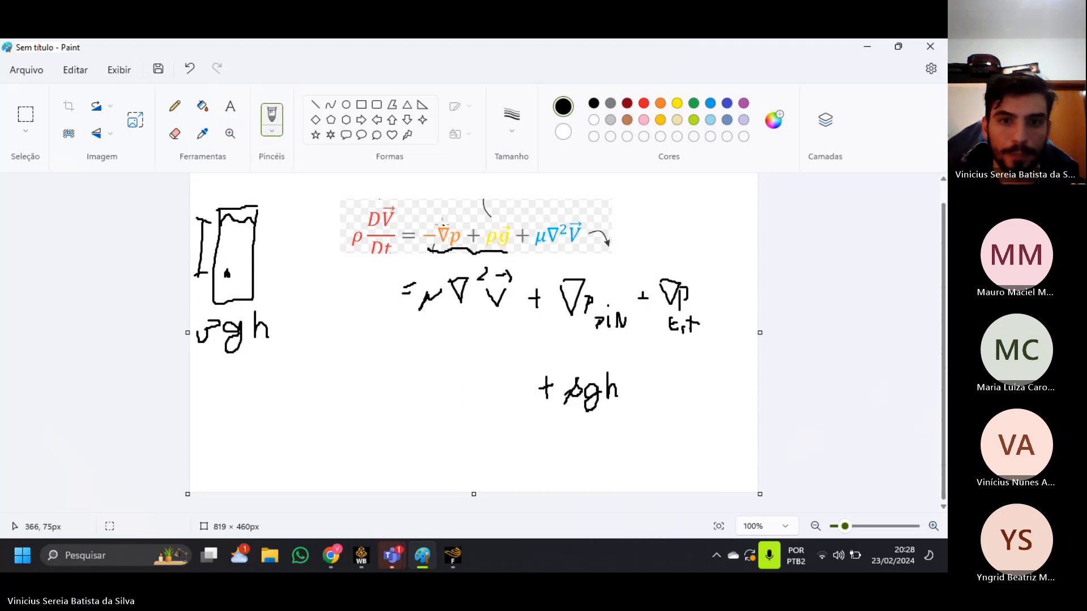
# Emphasize the plus signs, underline and strike out the ∇p ext and ρgh terms with arrows, and brace μ∇²V and ∇p pin.
pyautogui.moveTo(527, 297); pyautogui.dragTo(547, 295)
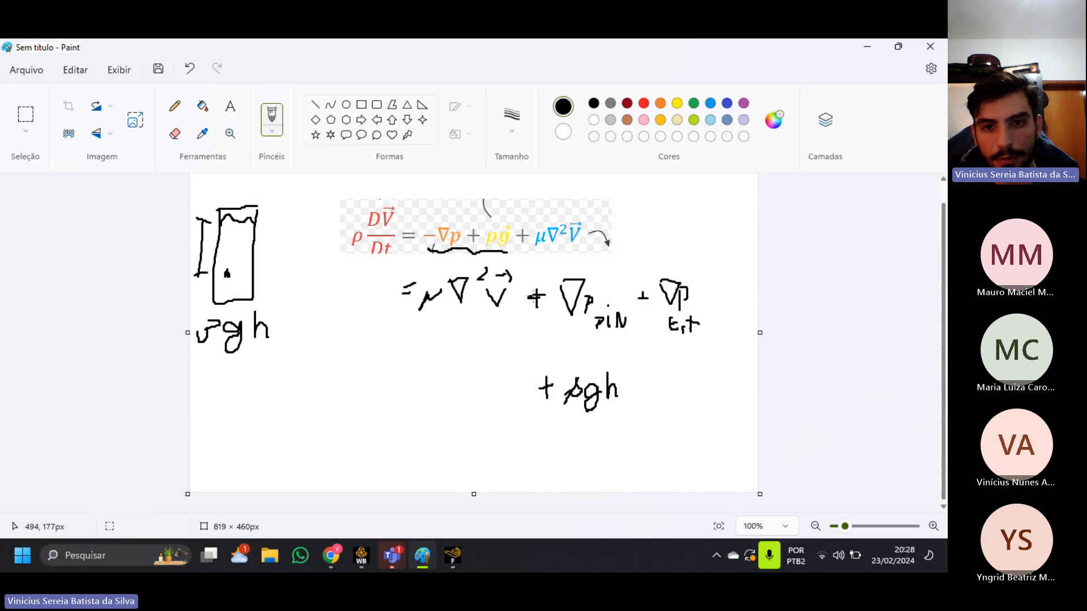
pyautogui.moveTo(634, 297); pyautogui.dragTo(656, 297)
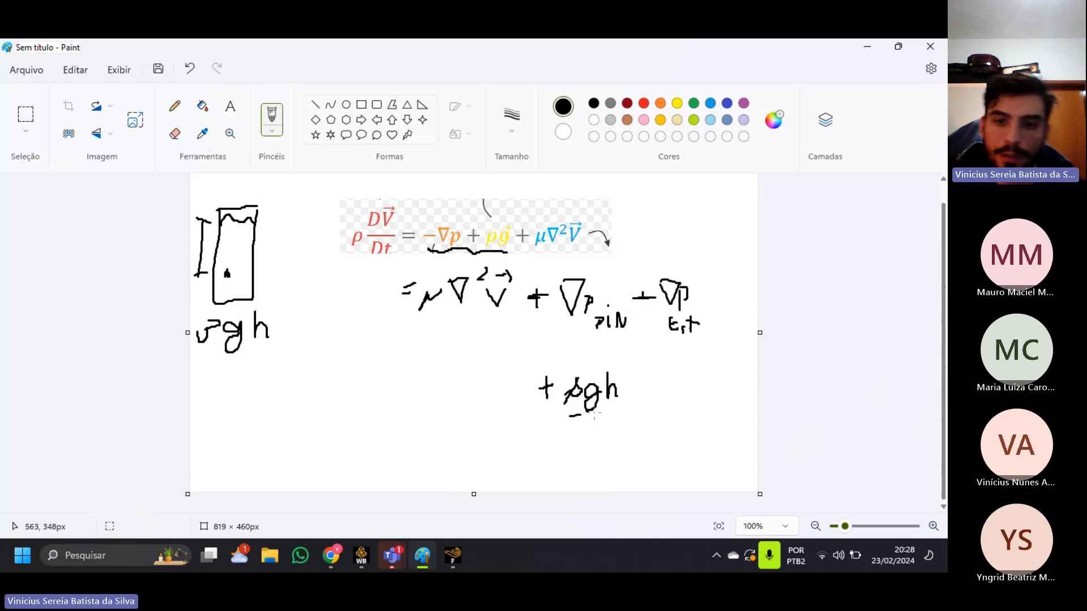
pyautogui.moveTo(594, 416); pyautogui.dragTo(610, 407)
pyautogui.moveTo(672, 343); pyautogui.dragTo(698, 343)
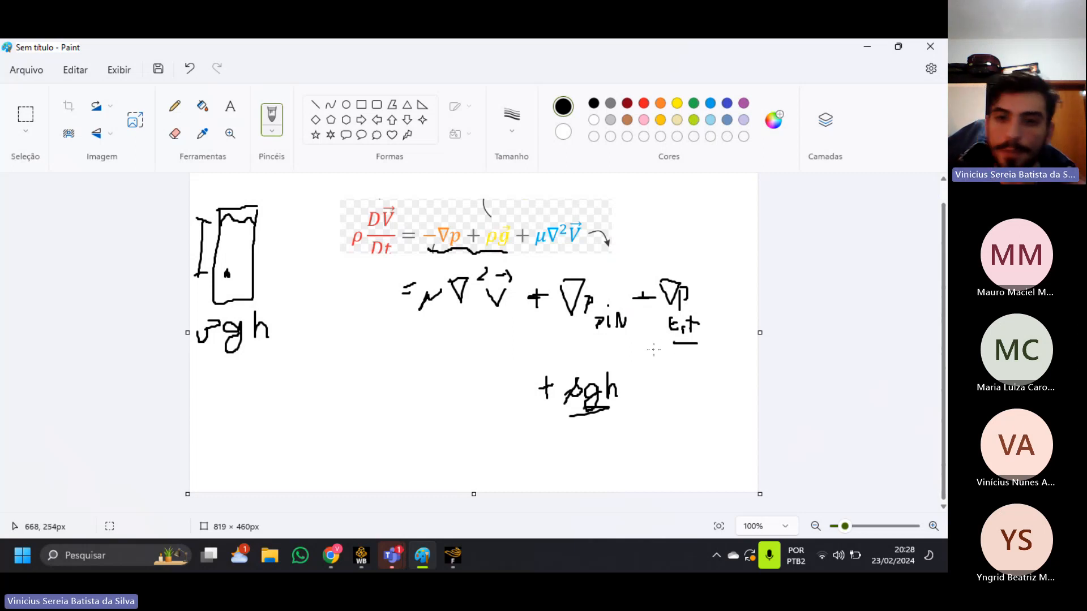
pyautogui.moveTo(524, 443); pyautogui.dragTo(598, 366)
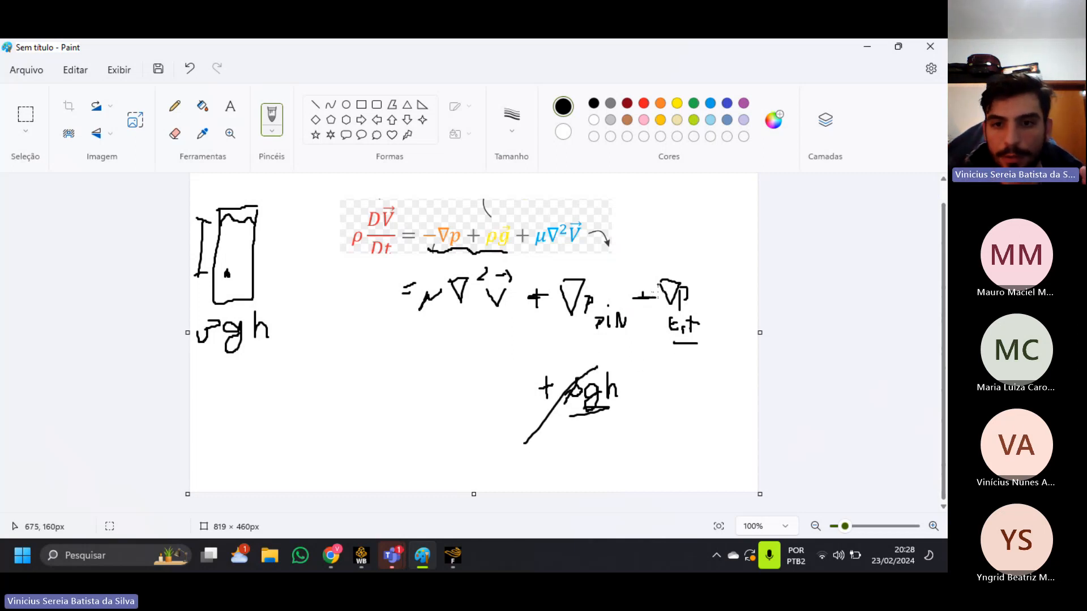
pyautogui.moveTo(659, 338)
pyautogui.mouseDown()
pyautogui.moveTo(707, 243)
pyautogui.moveTo(709, 255)
pyautogui.mouseUp()
pyautogui.moveTo(587, 366)
pyautogui.mouseDown()
pyautogui.moveTo(608, 355)
pyautogui.moveTo(604, 368)
pyautogui.mouseUp()
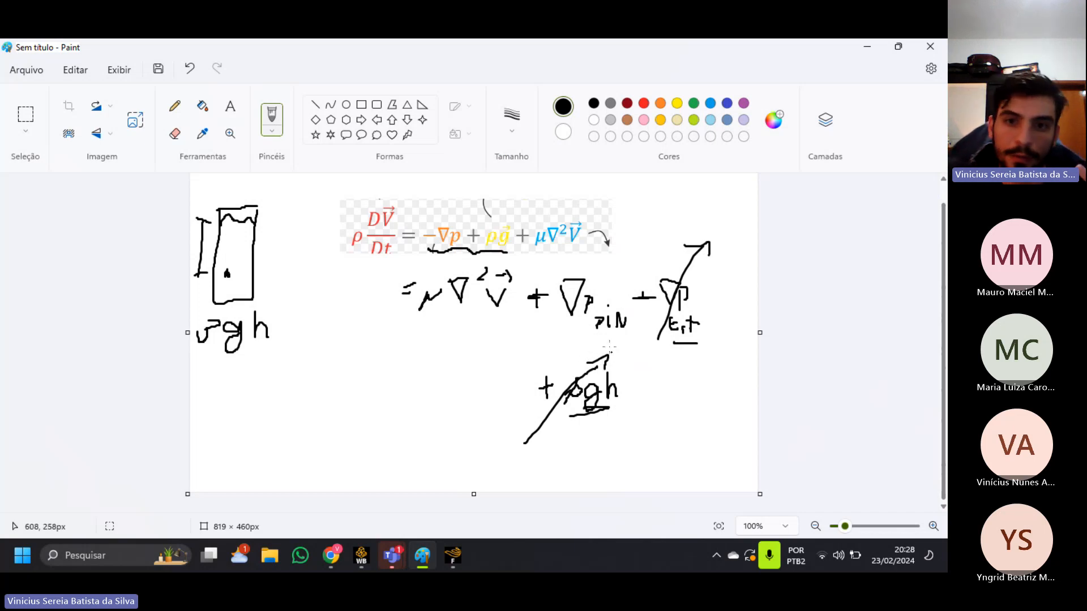
pyautogui.moveTo(410, 311)
pyautogui.mouseDown()
pyautogui.moveTo(433, 327)
pyautogui.moveTo(506, 309)
pyautogui.moveTo(591, 339)
pyautogui.moveTo(629, 331)
pyautogui.mouseUp()
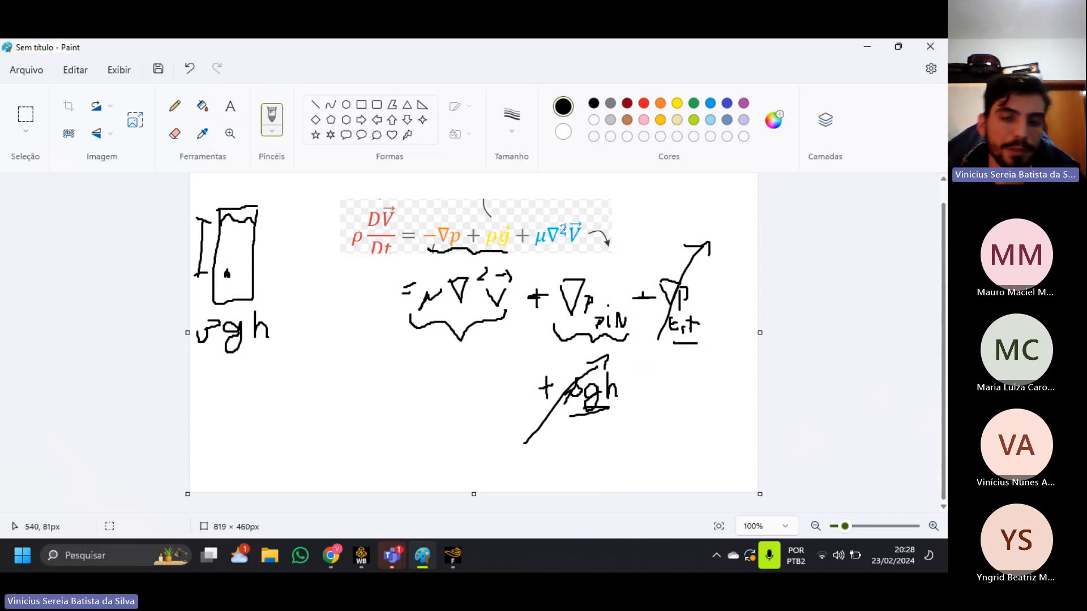
# Switch to Fluent and expand the setup's Models branch to review the available physical models.
pyautogui.hotkey('alt', 'Tab')
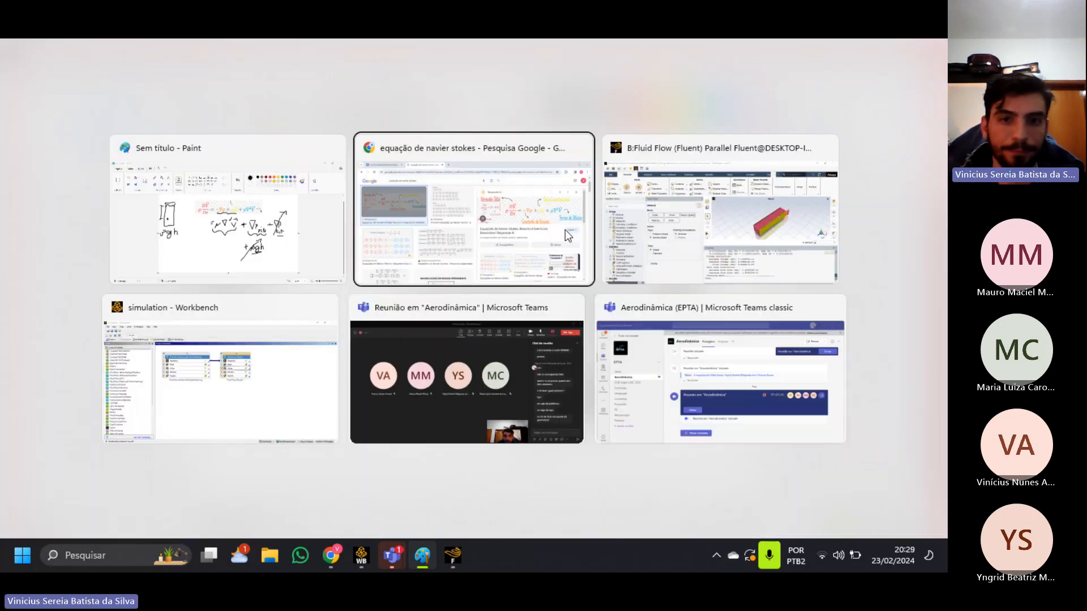
pyautogui.hotkey('alt', 'Tab')
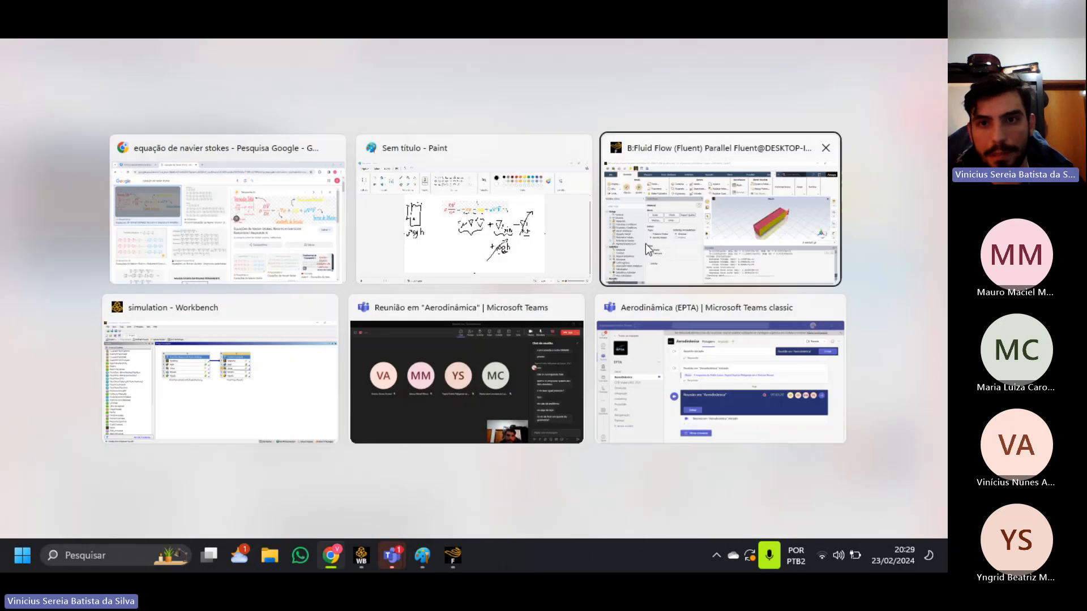
pyautogui.click(646, 243)
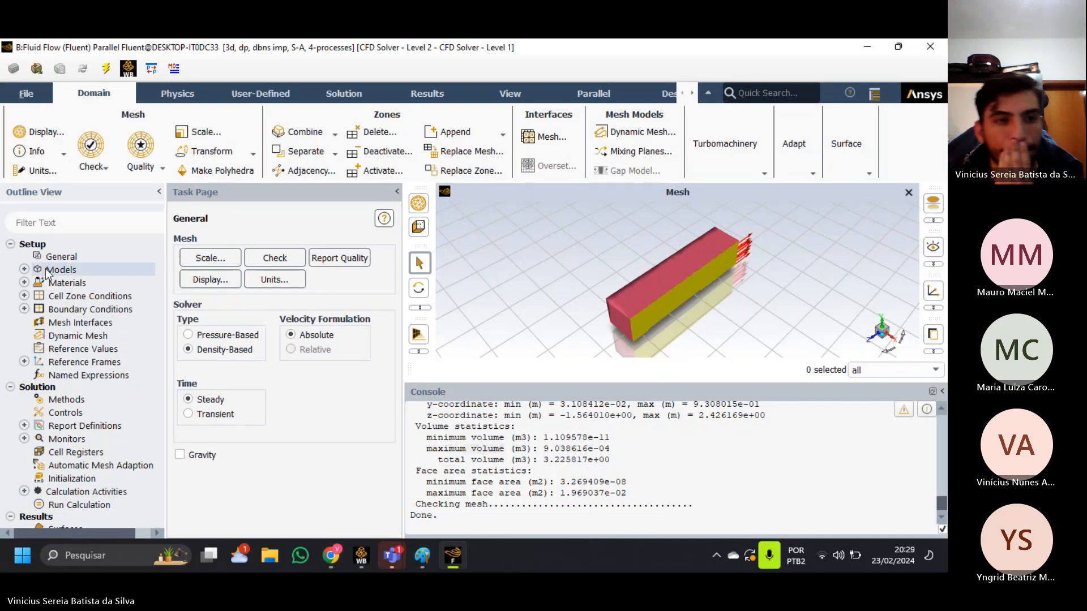
pyautogui.doubleClick(114, 271)
pyautogui.click(61, 256)
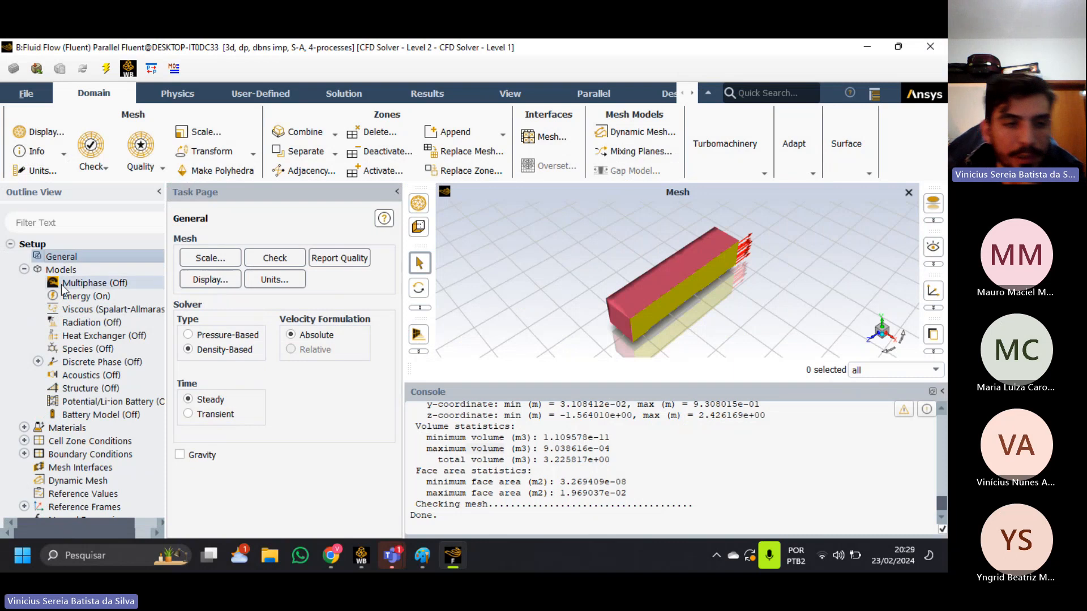
pyautogui.click(25, 270)
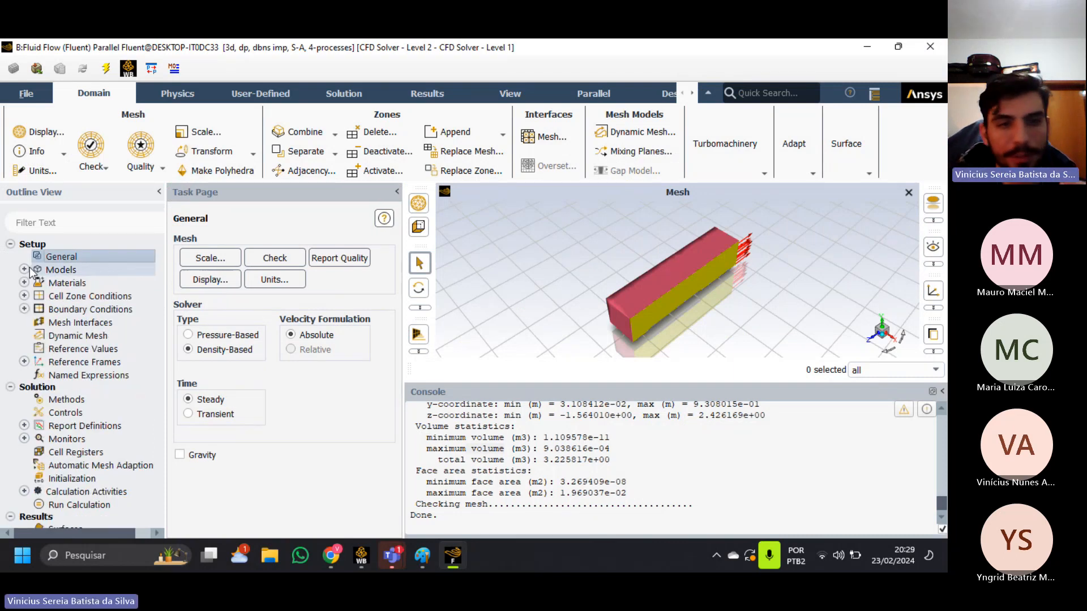
pyautogui.scroll(-1, 138, 362)
pyautogui.scroll(1, 139, 366)
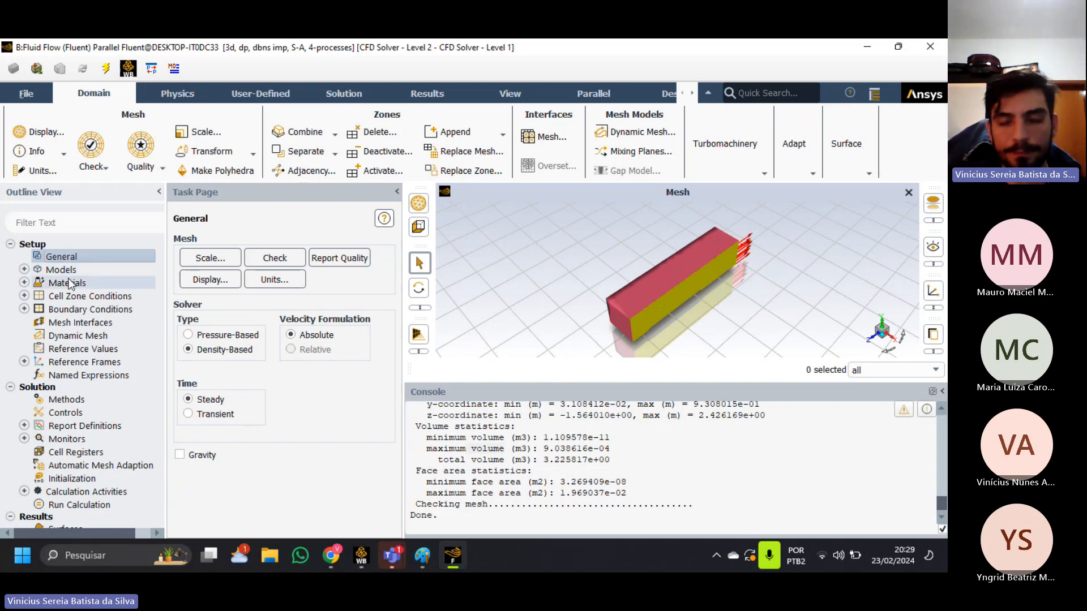
pyautogui.click(24, 269)
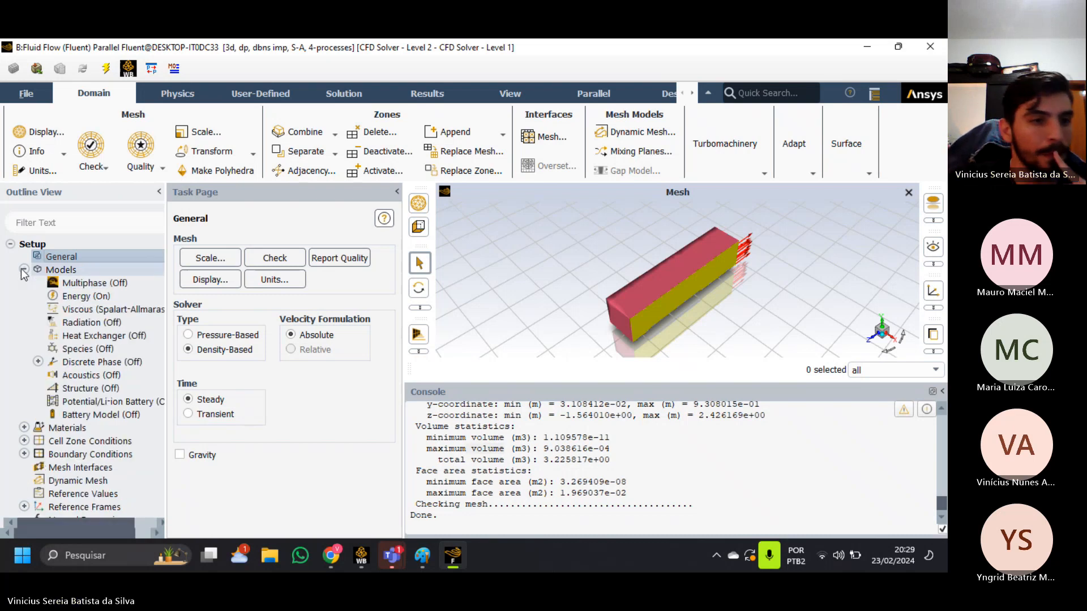
pyautogui.click(82, 270)
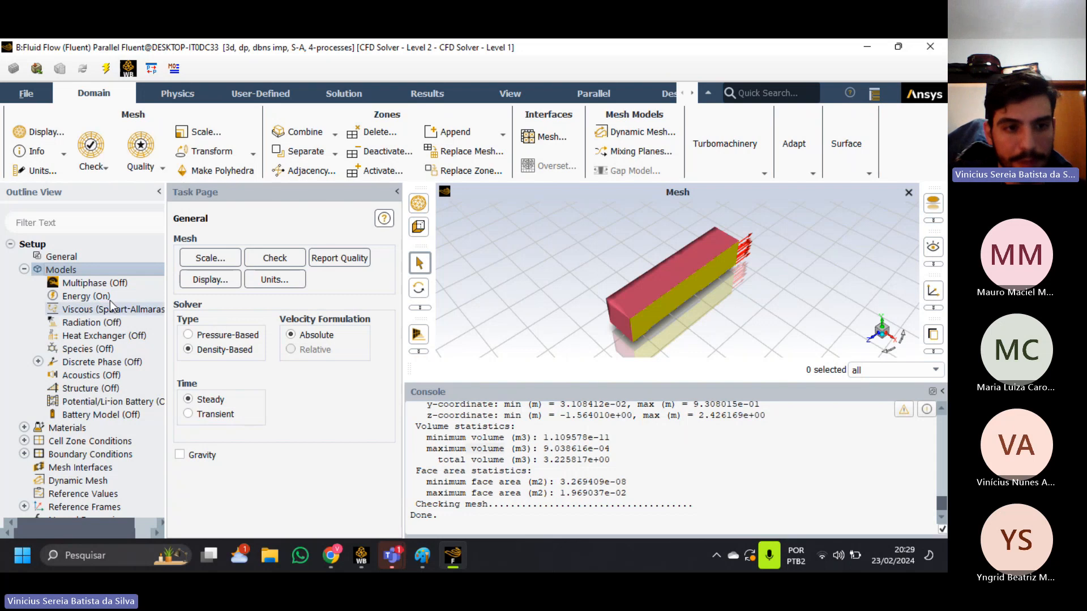
# Open the Energy model settings, try toggling the Energy Equation option, and cancel the dialog.
pyautogui.doubleClick(85, 296)
pyautogui.moveTo(198, 328); pyautogui.dragTo(313, 226)
pyautogui.click(303, 260)
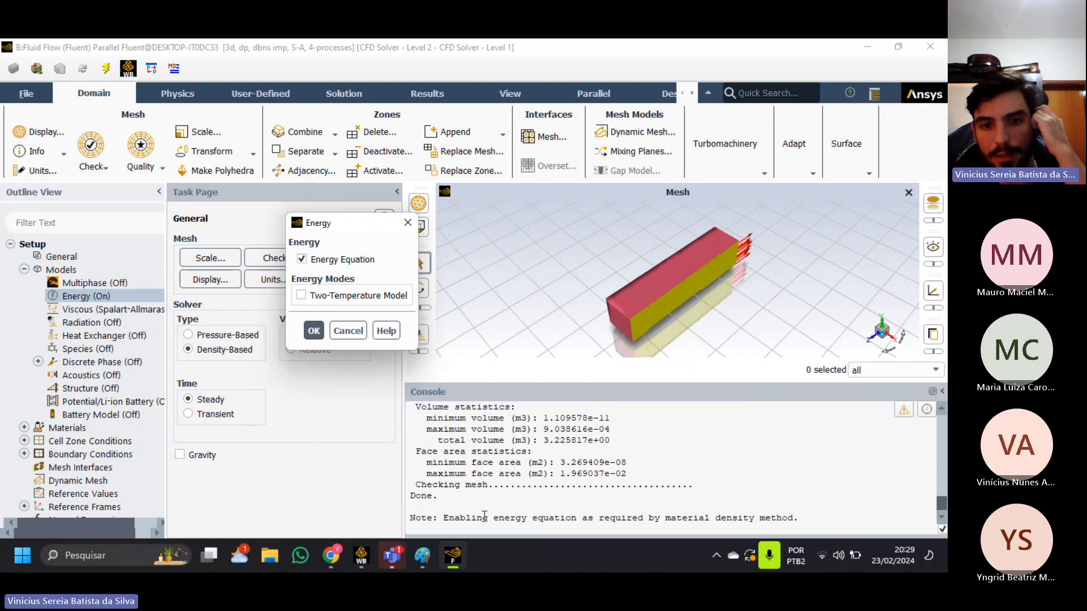
pyautogui.click(344, 330)
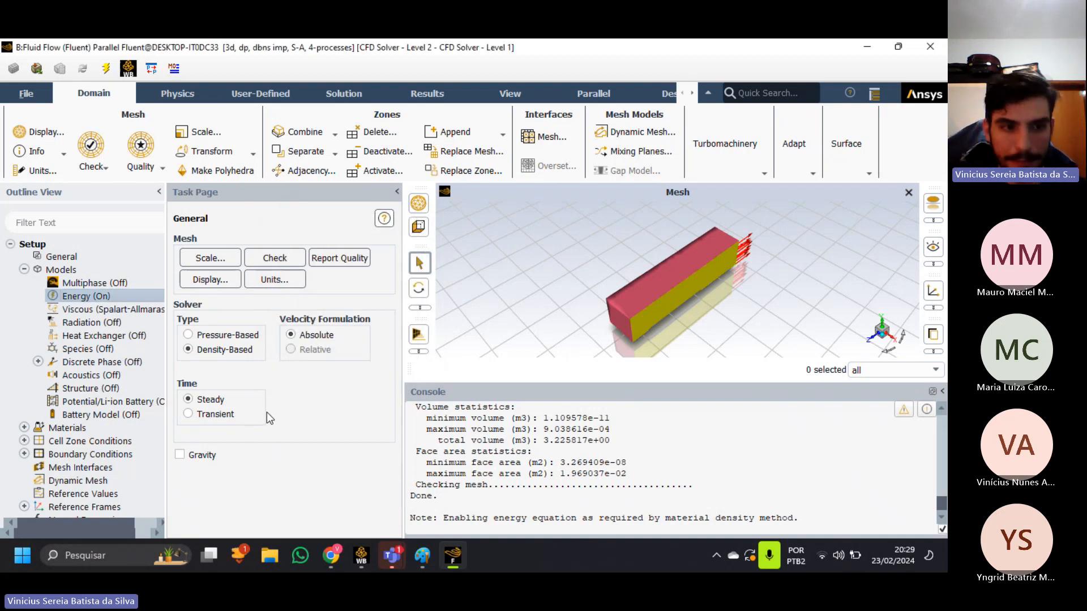
# Open the Viscous model settings, then enlarge and reposition the dialog to show all its model options.
pyautogui.click(117, 310)
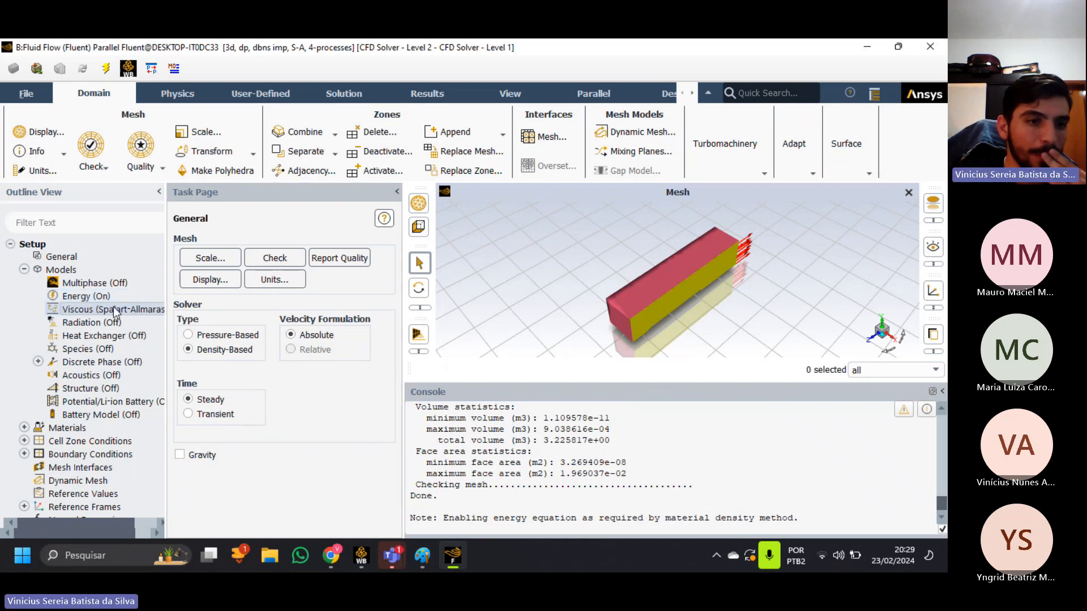
pyautogui.doubleClick(116, 311)
pyautogui.moveTo(359, 108); pyautogui.dragTo(393, 125)
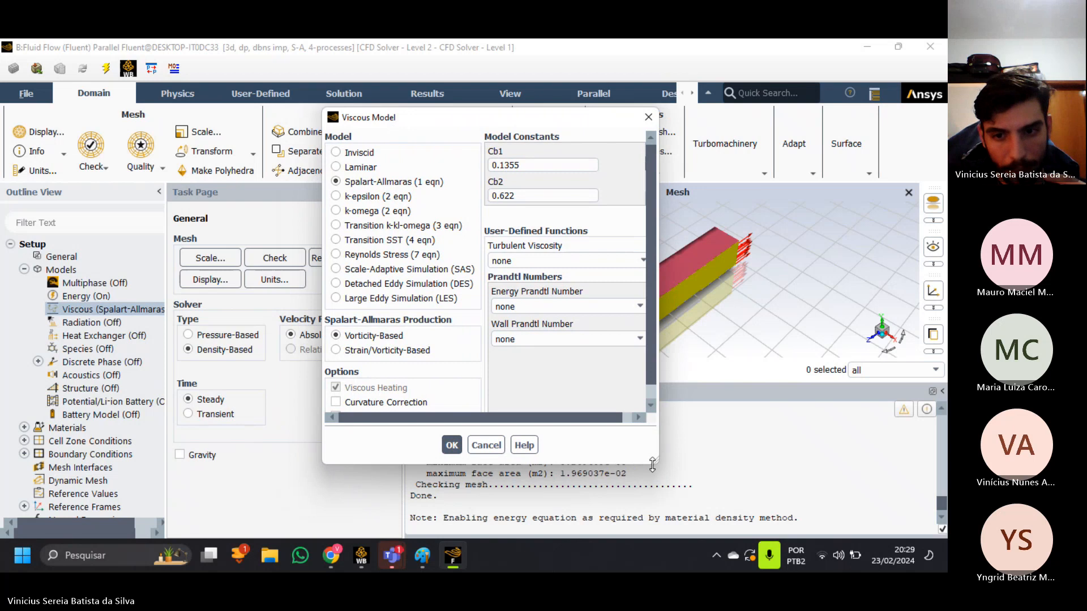
pyautogui.moveTo(656, 462); pyautogui.dragTo(746, 511)
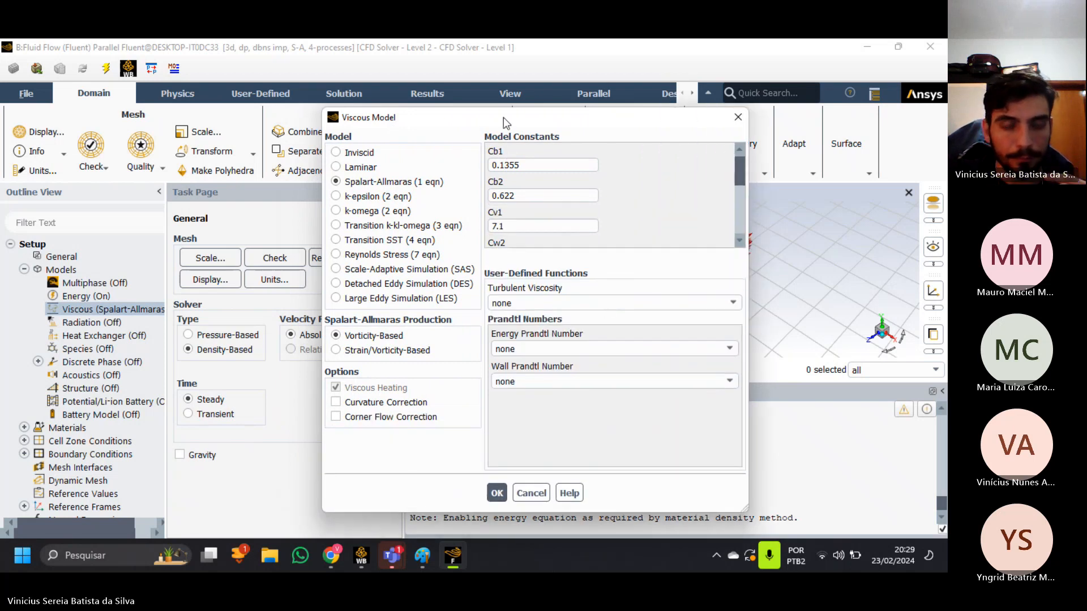
pyautogui.moveTo(504, 118); pyautogui.dragTo(472, 92)
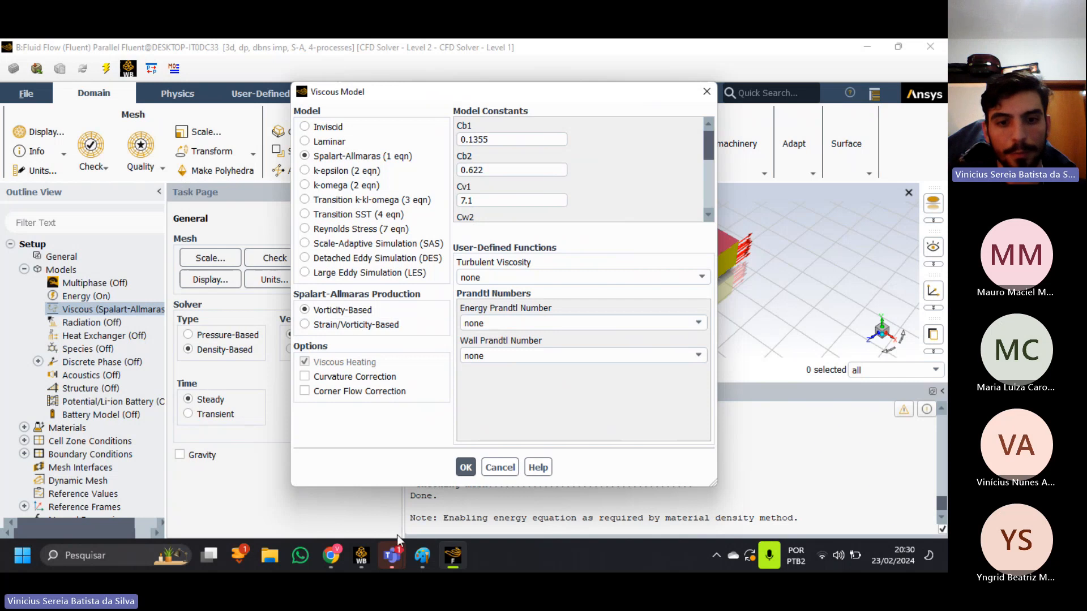
# Switch to Paint, put a bar over μ in the viscous term, and sketch a fluctuating μ curve on labelled axes.
pyautogui.moveTo(399, 558)
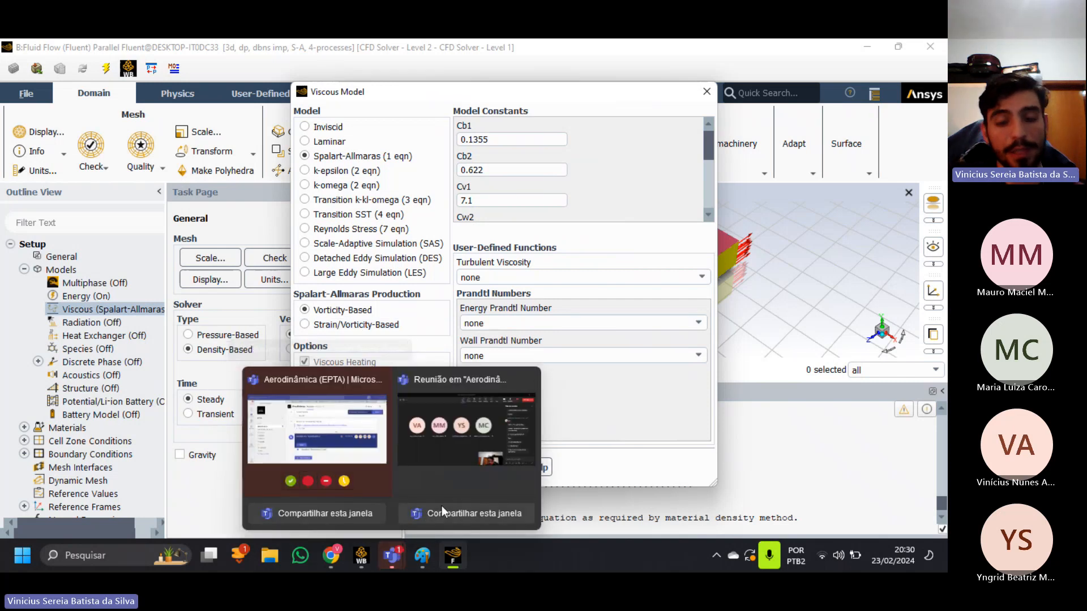
pyautogui.moveTo(465, 533)
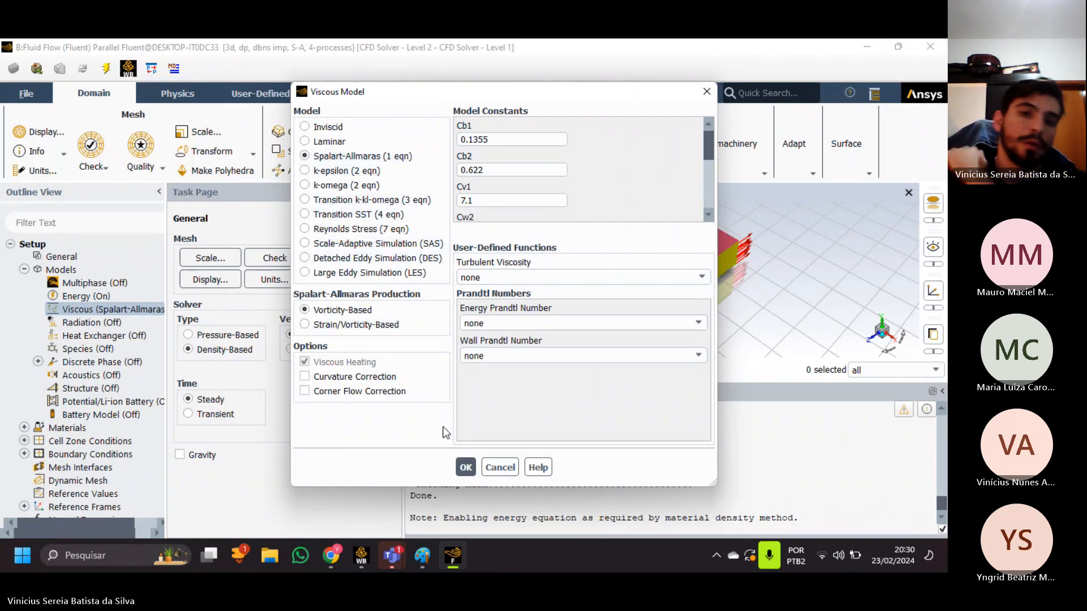
pyautogui.click(423, 555)
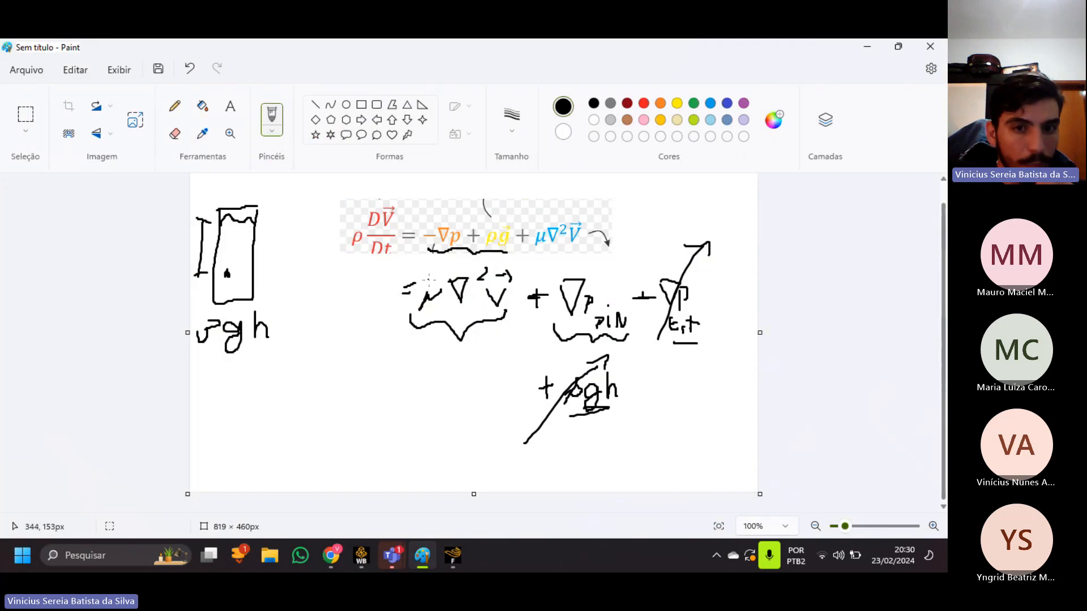
pyautogui.moveTo(425, 279); pyautogui.dragTo(435, 279)
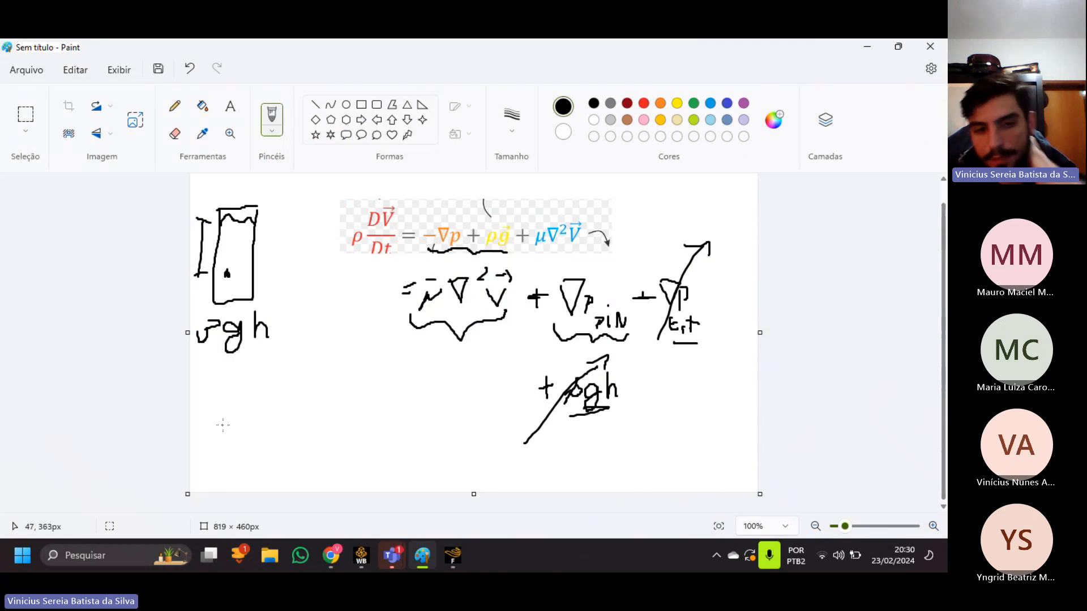
pyautogui.moveTo(211, 399)
pyautogui.mouseDown()
pyautogui.moveTo(219, 477)
pyautogui.moveTo(215, 394)
pyautogui.moveTo(222, 406)
pyautogui.moveTo(194, 390)
pyautogui.moveTo(197, 380)
pyautogui.moveTo(215, 386)
pyautogui.mouseUp()
pyautogui.moveTo(202, 464); pyautogui.dragTo(393, 480)
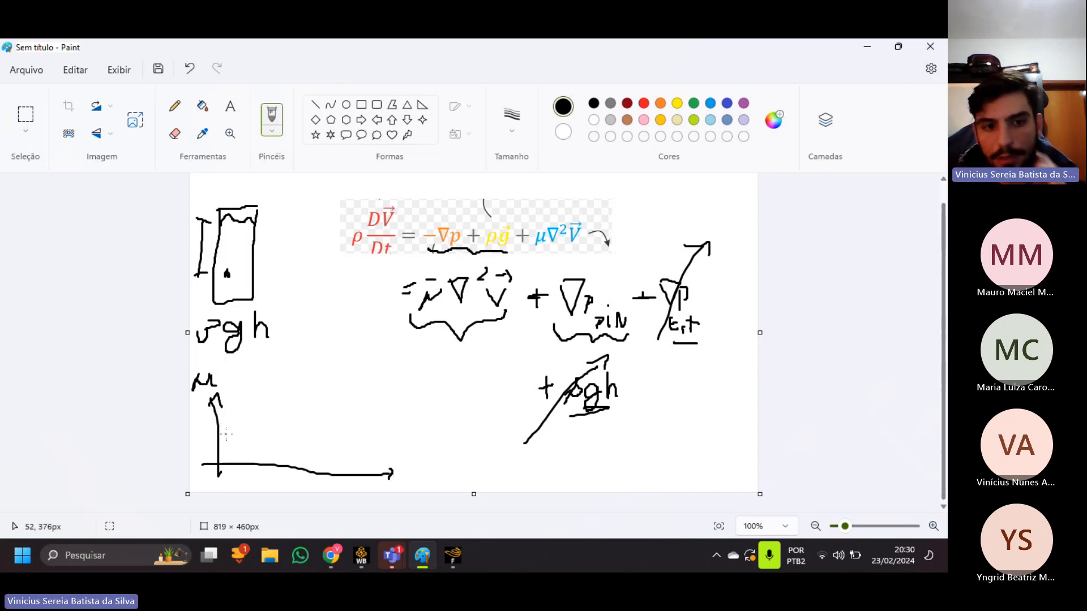
pyautogui.moveTo(226, 434)
pyautogui.mouseDown()
pyautogui.moveTo(244, 449)
pyautogui.moveTo(262, 436)
pyautogui.moveTo(277, 390)
pyautogui.moveTo(289, 447)
pyautogui.moveTo(309, 390)
pyautogui.moveTo(317, 464)
pyautogui.moveTo(351, 392)
pyautogui.mouseUp()
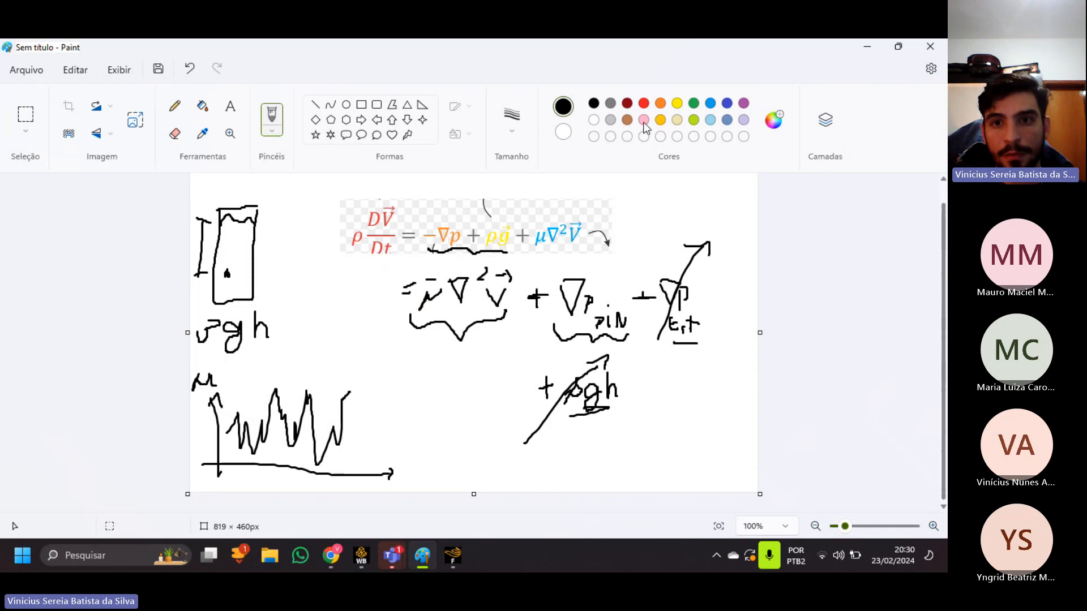
# Draw a gold horizontal mean line through the fluctuating μ curve and add a black bar over V in the viscous term.
pyautogui.click(661, 120)
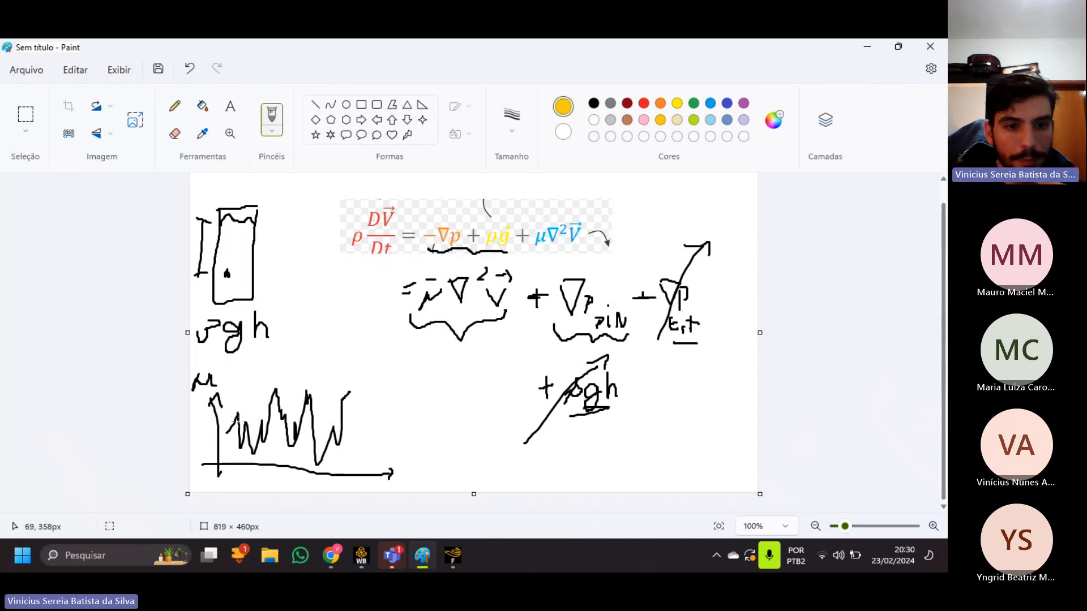
pyautogui.moveTo(219, 424); pyautogui.dragTo(395, 428)
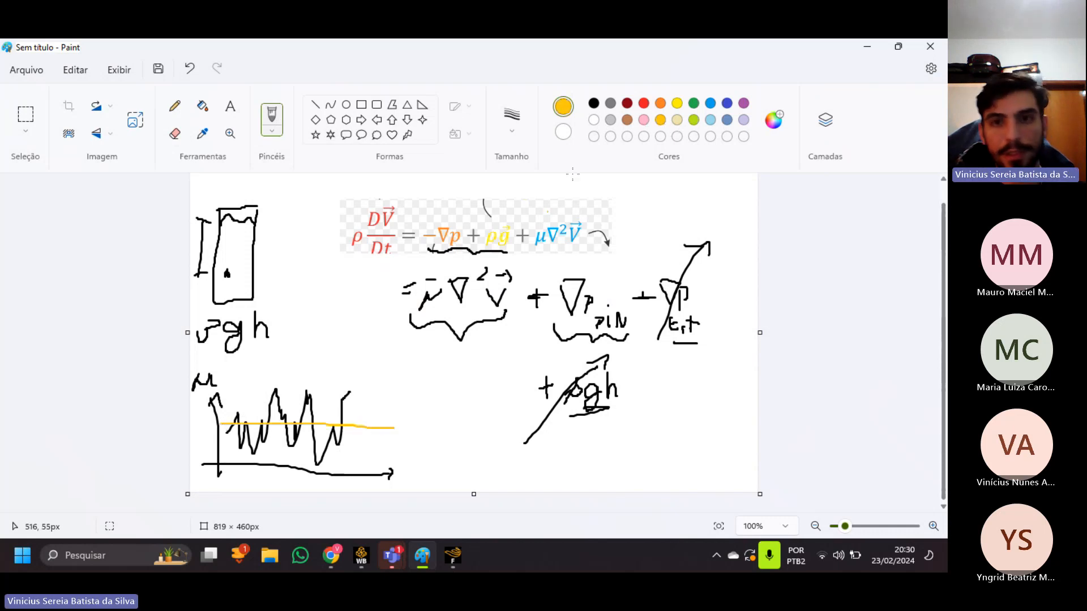
pyautogui.click(594, 104)
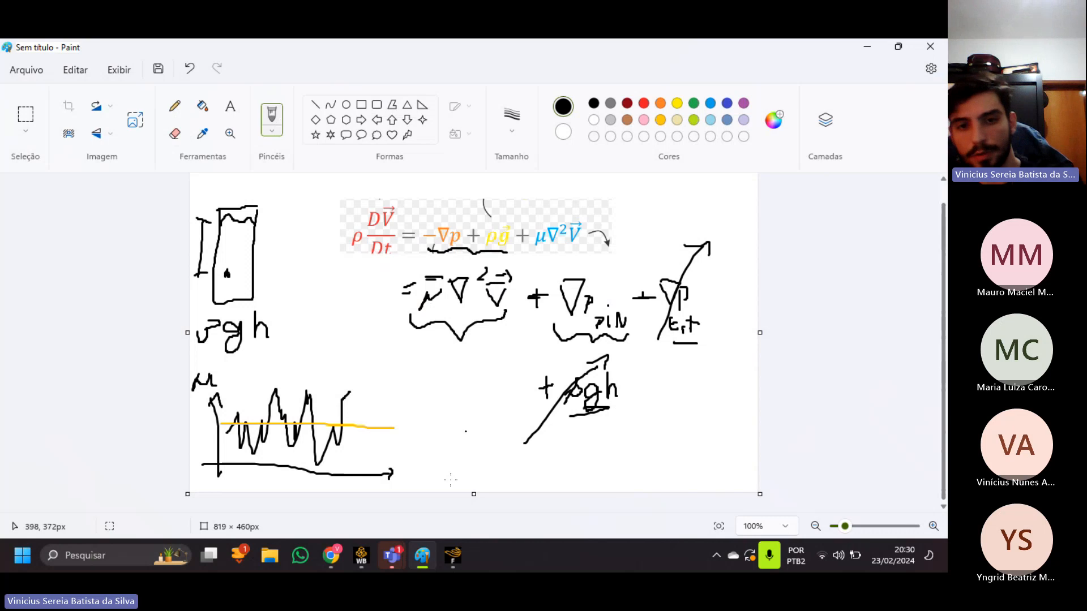
# Switch back to Fluent and preview the Inviscid, Laminar and Transition SST (4 eqn) options in the Viscous Model dialog.
pyautogui.moveTo(437, 568)
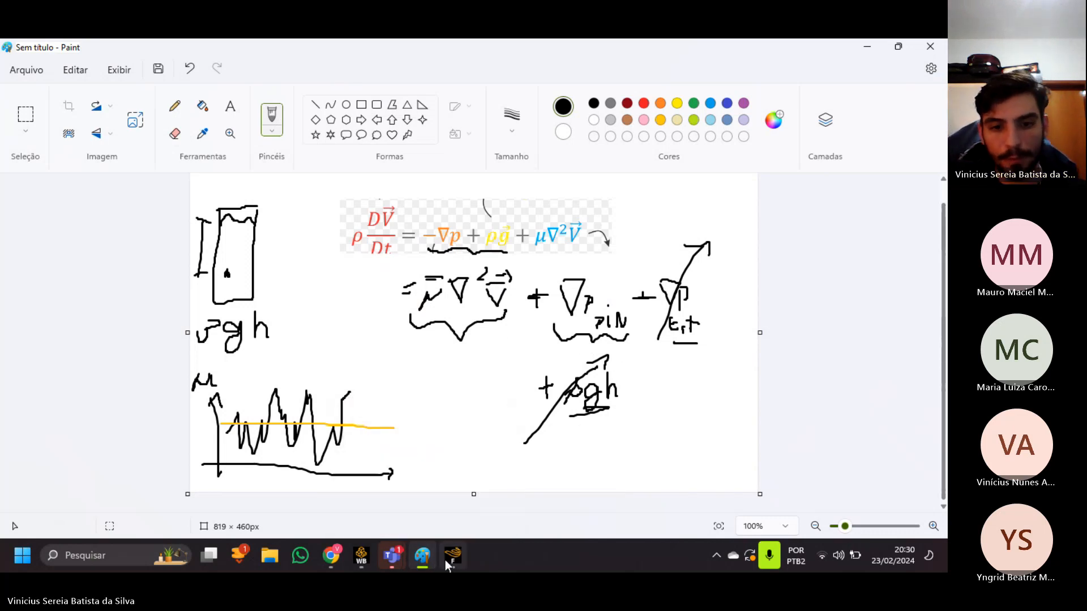
pyautogui.click(446, 557)
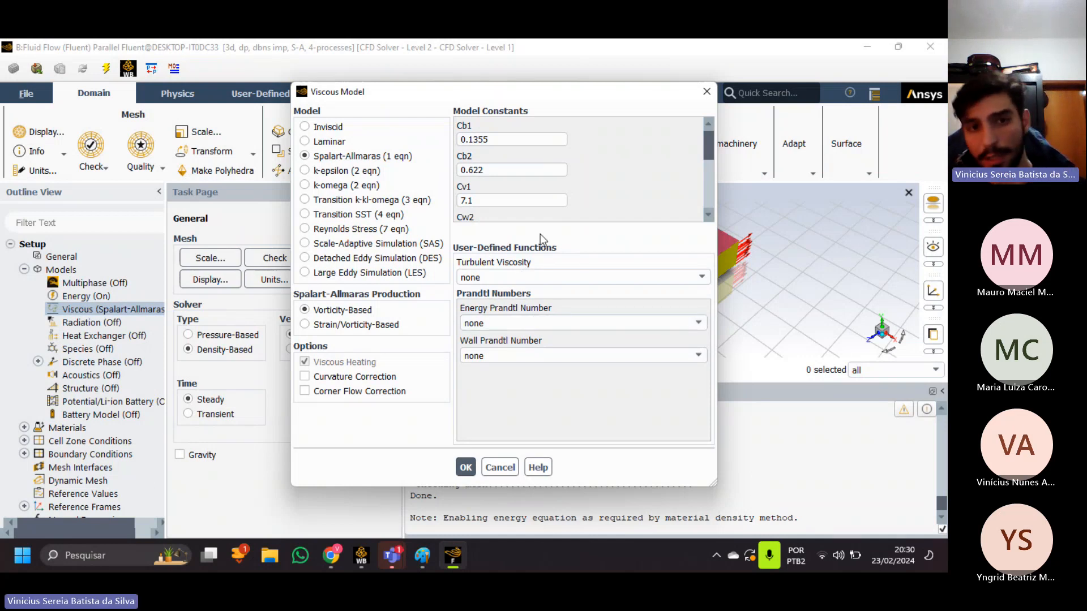
pyautogui.click(465, 200)
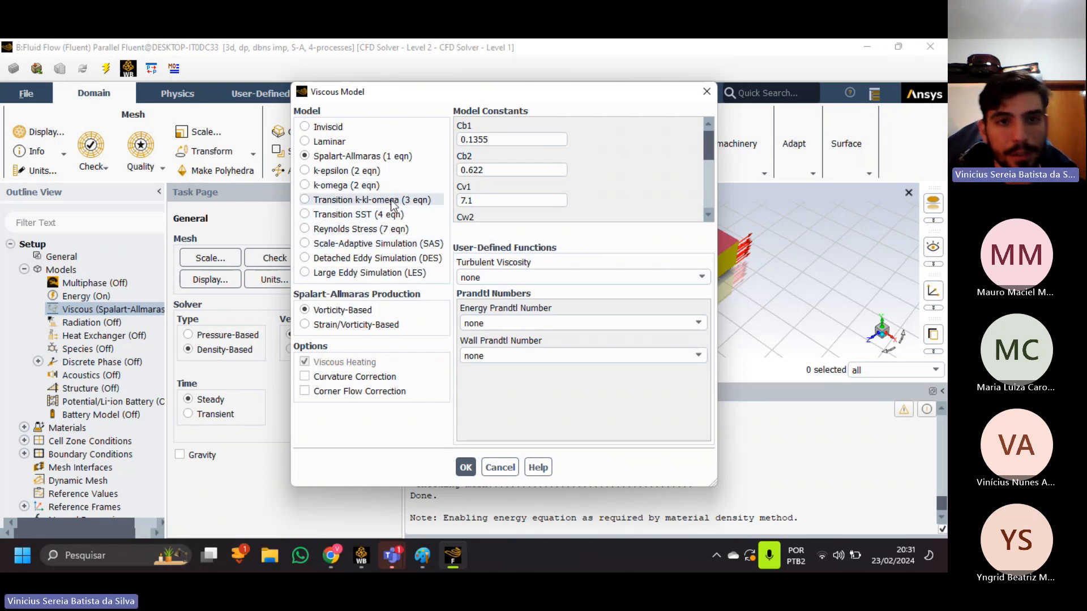
pyautogui.click(346, 129)
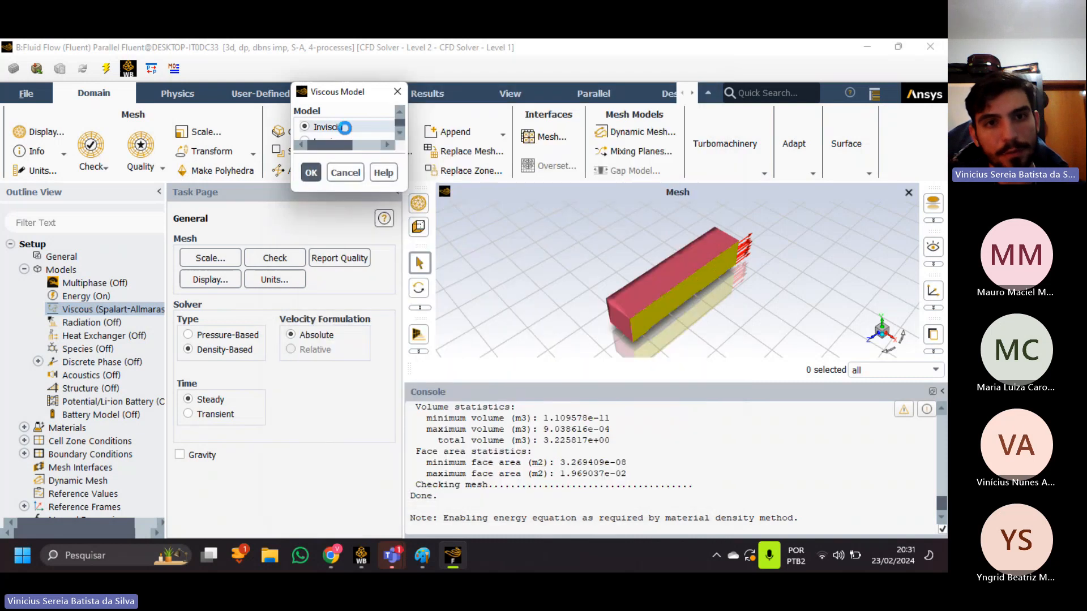
pyautogui.moveTo(378, 96); pyautogui.dragTo(413, 147)
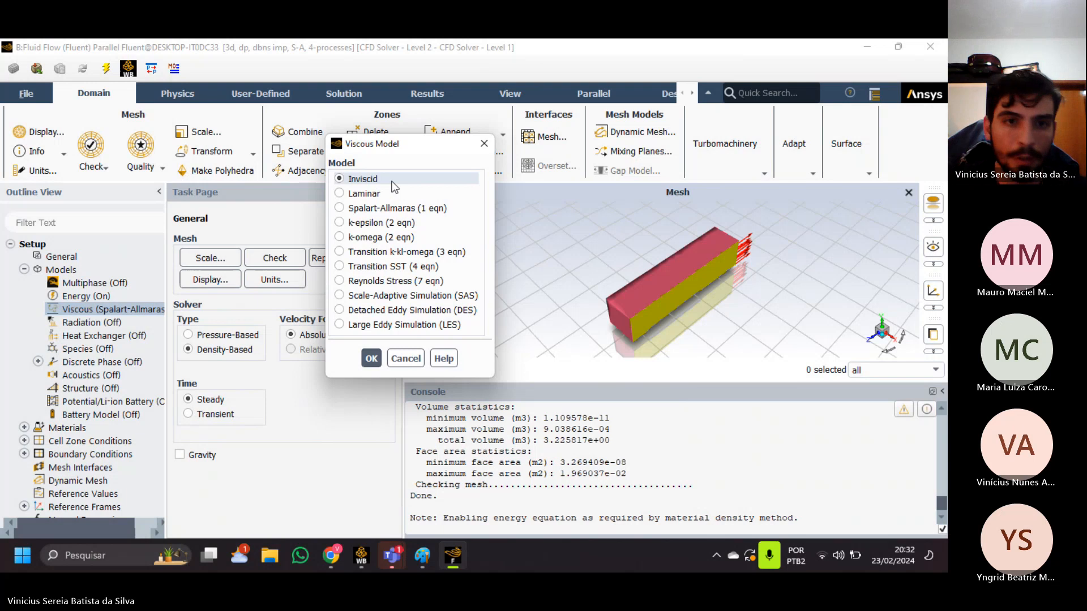
pyautogui.click(387, 193)
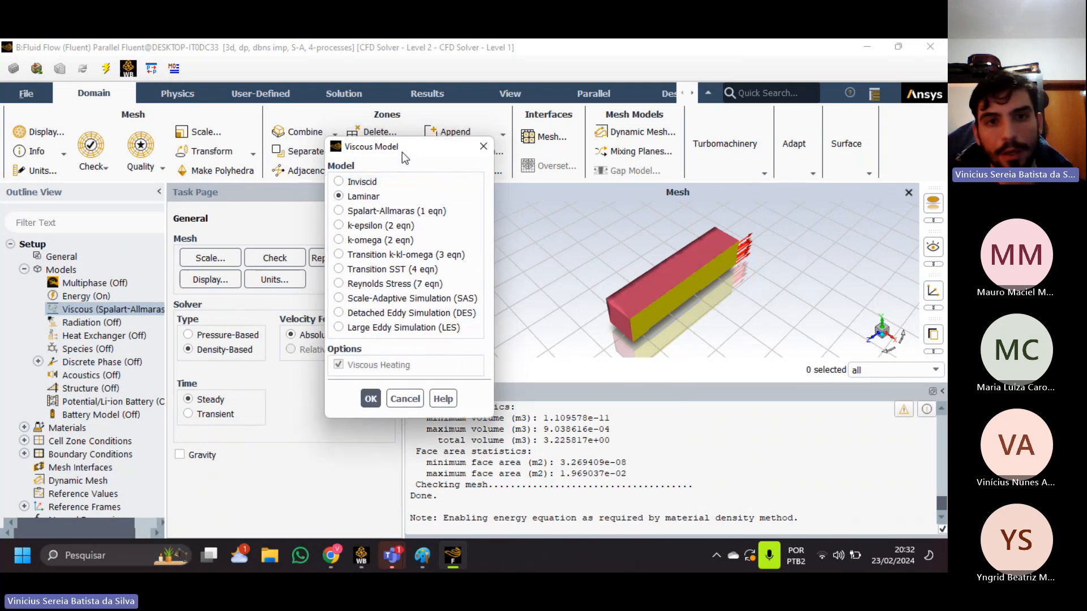
pyautogui.moveTo(398, 153); pyautogui.dragTo(408, 157)
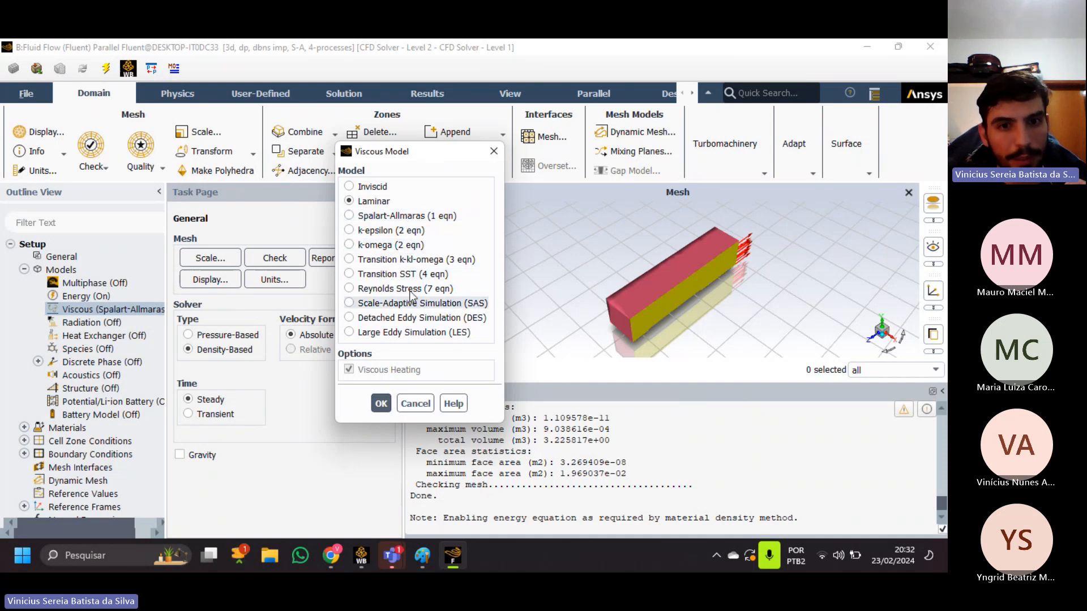
pyautogui.click(400, 276)
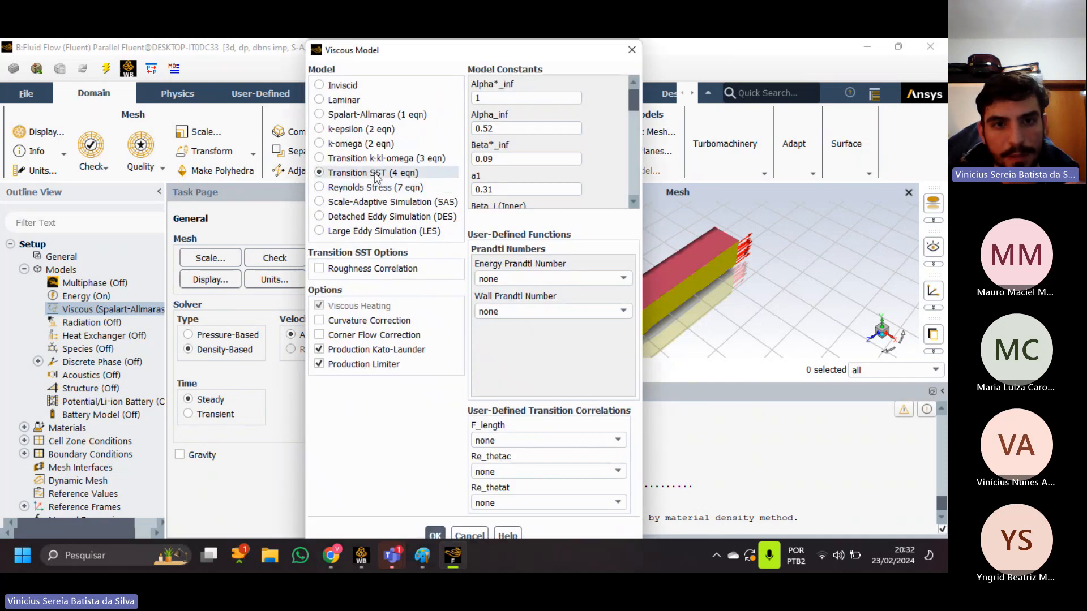
pyautogui.moveTo(423, 55); pyautogui.dragTo(423, 60)
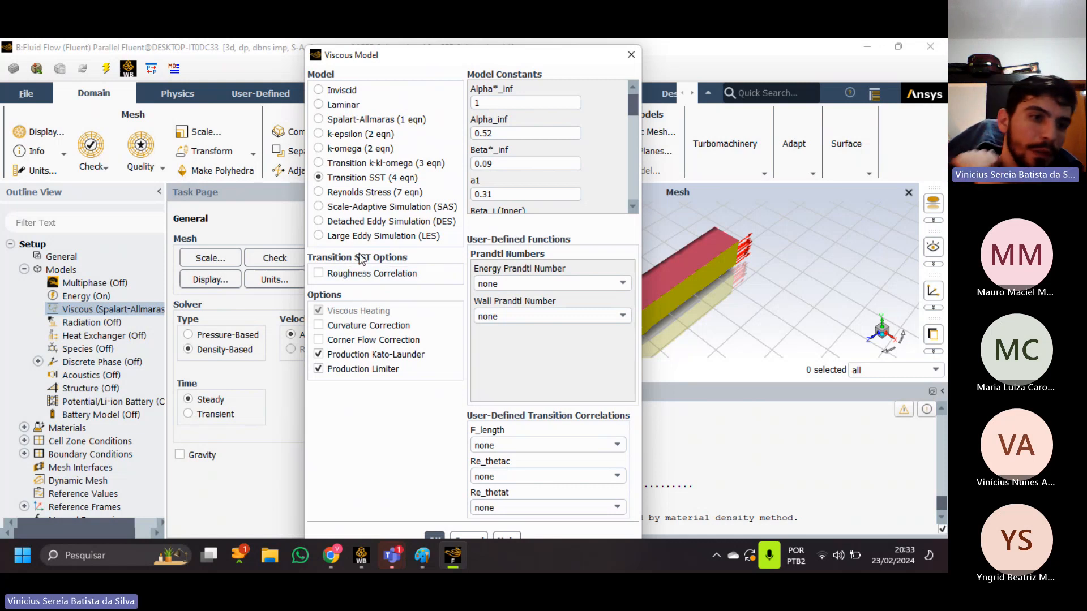
# Select the Spalart-Allmaras (1 eqn) viscous model and apply it.
pyautogui.click(351, 119)
pyautogui.moveTo(402, 56); pyautogui.dragTo(411, 80)
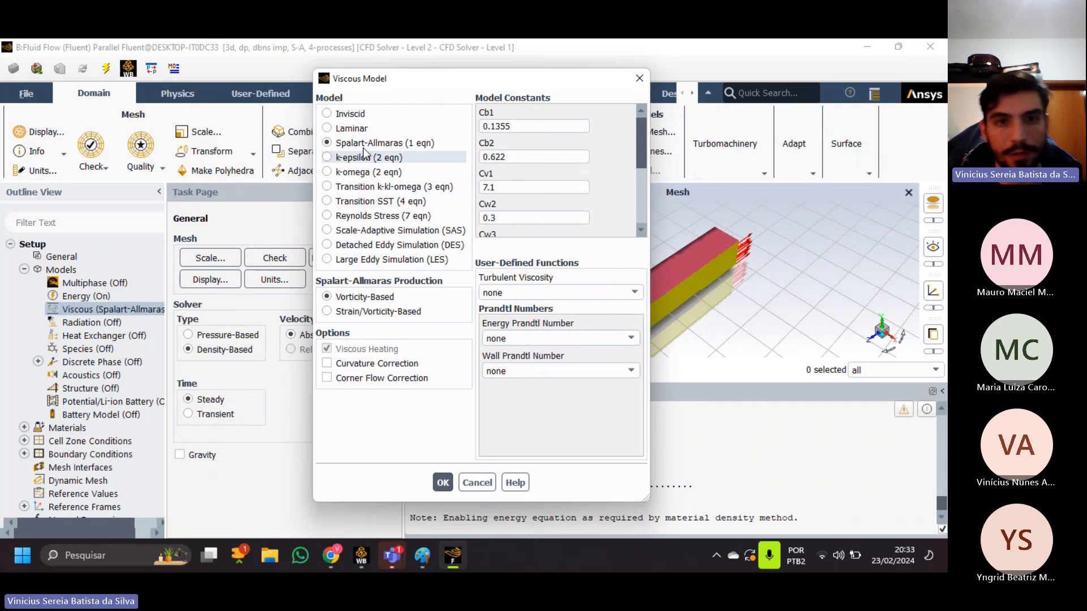
pyautogui.click(445, 484)
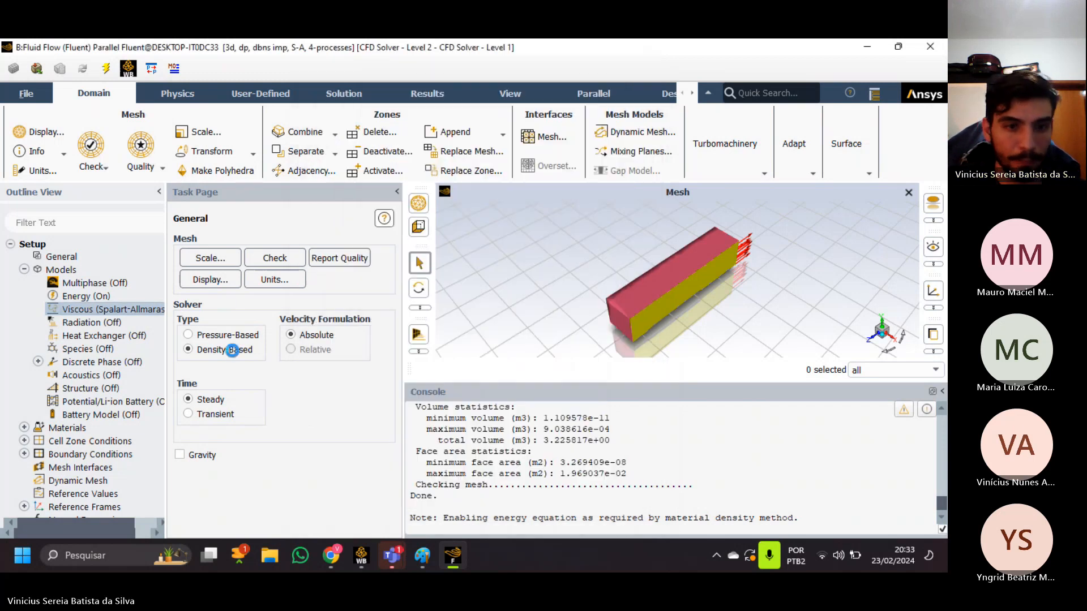
# Collapse the Models branch, expand Materials down to the fluid air entry, and give the mesh view more height.
pyautogui.scroll(-1, 97, 287)
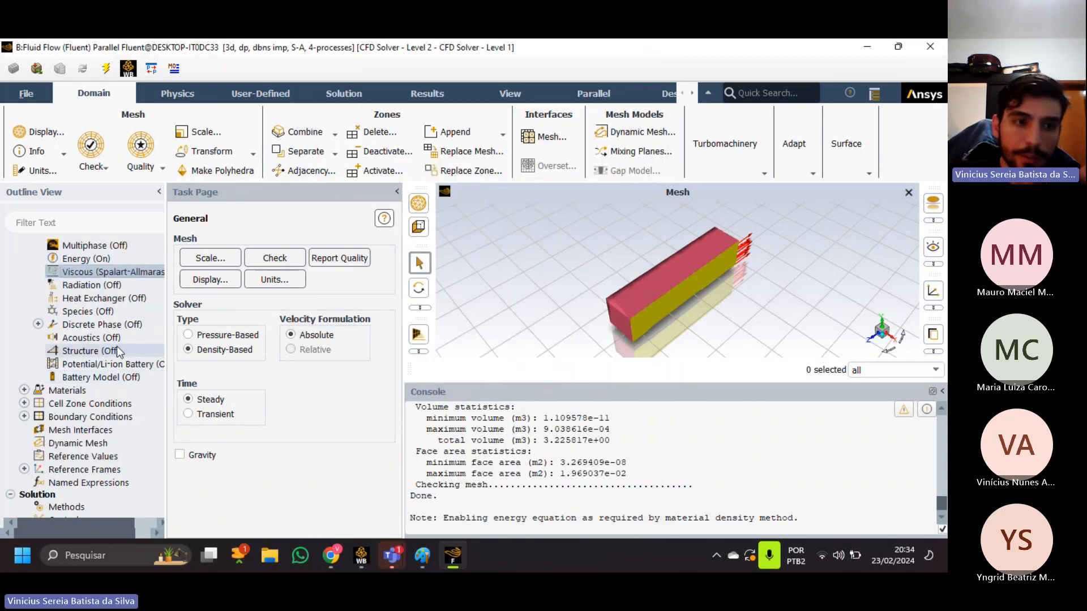
pyautogui.scroll(1, 117, 345)
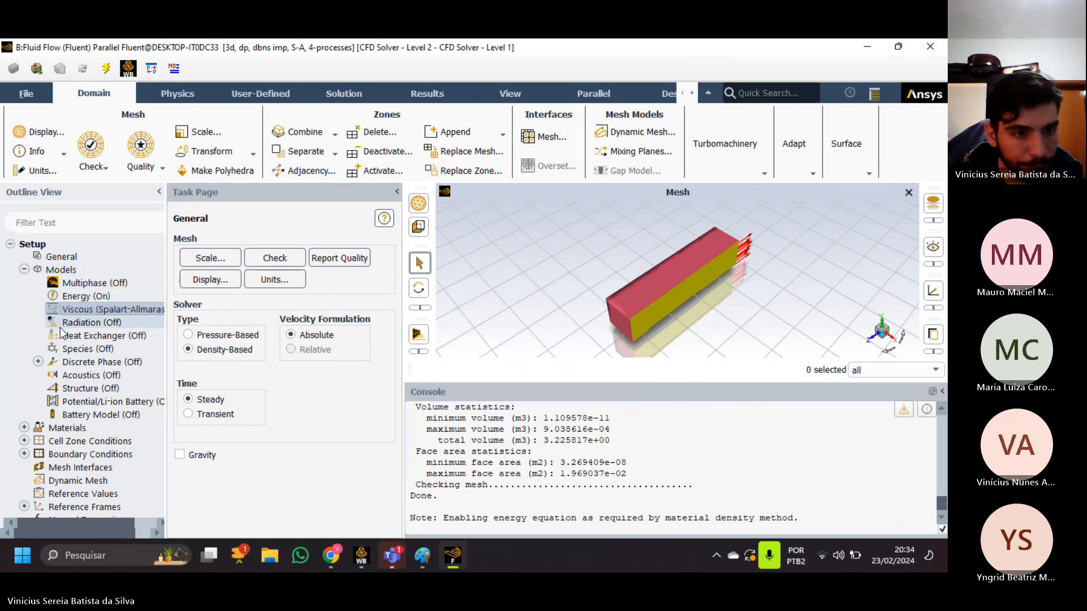
pyautogui.click(23, 270)
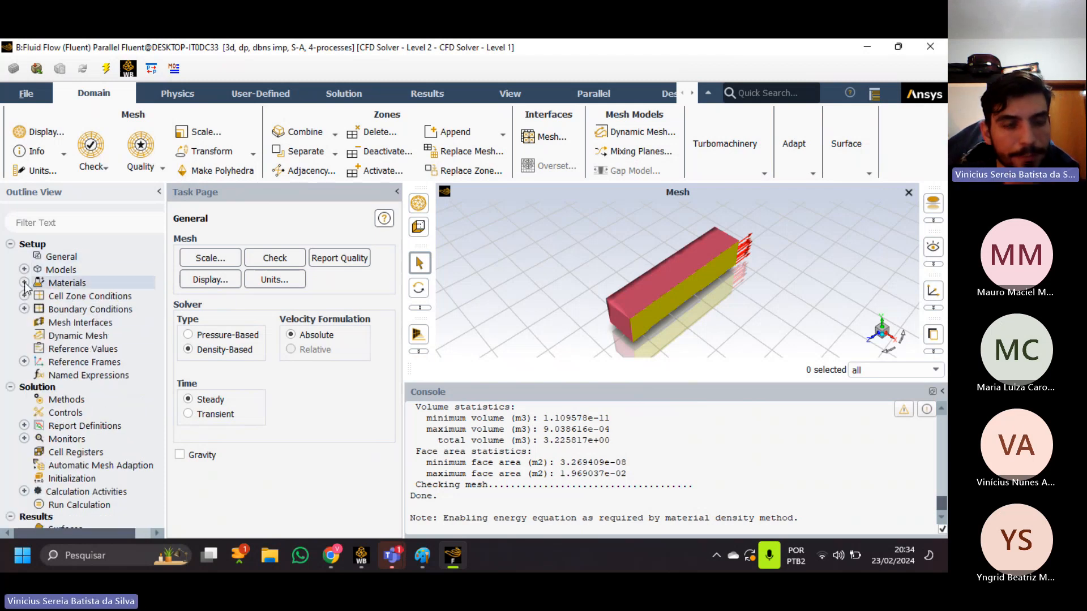
pyautogui.click(24, 283)
pyautogui.click(38, 295)
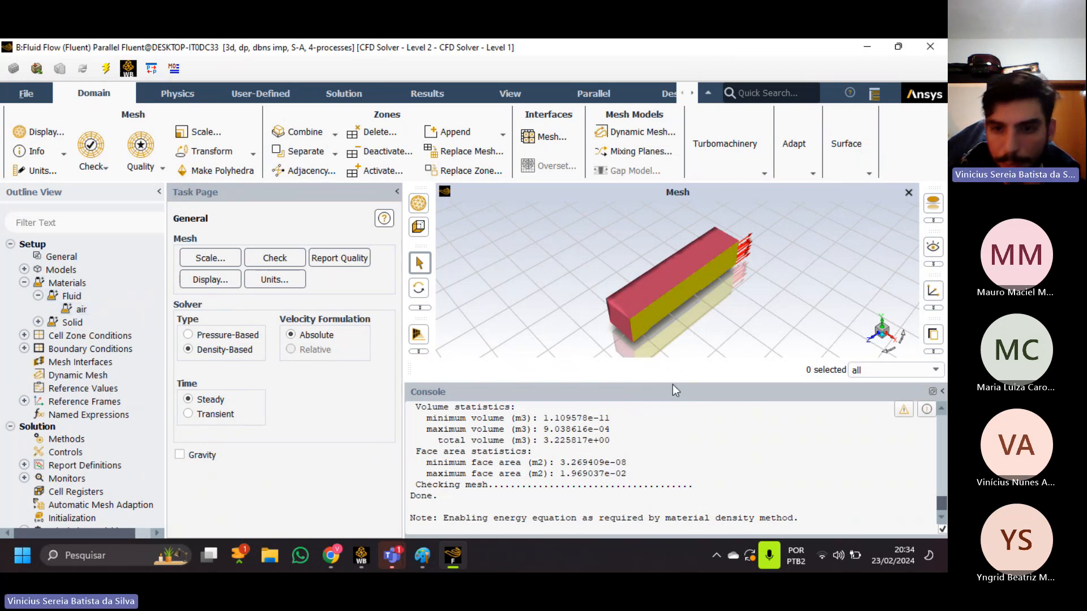
pyautogui.moveTo(672, 391); pyautogui.dragTo(673, 455)
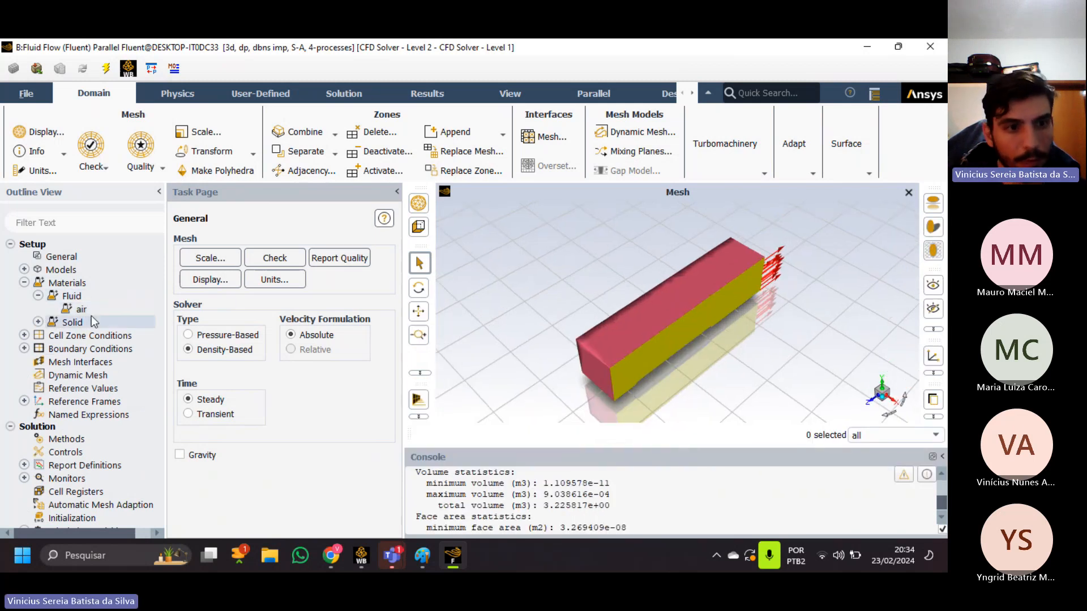
# Open the air material's properties and choose ideal-gas as its density method.
pyautogui.doubleClick(79, 309)
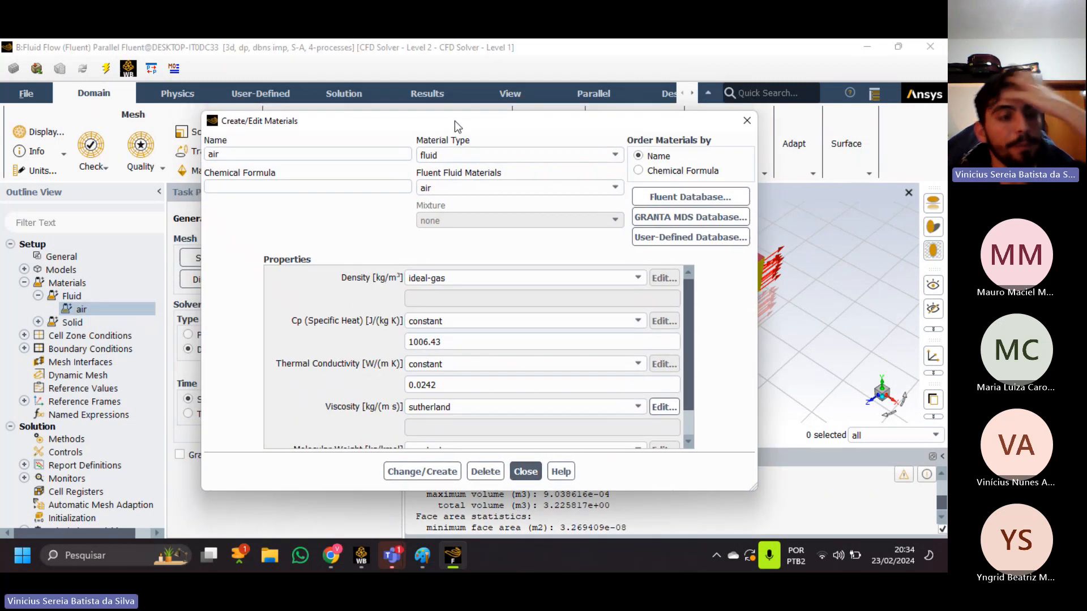
pyautogui.moveTo(450, 126); pyautogui.dragTo(476, 133)
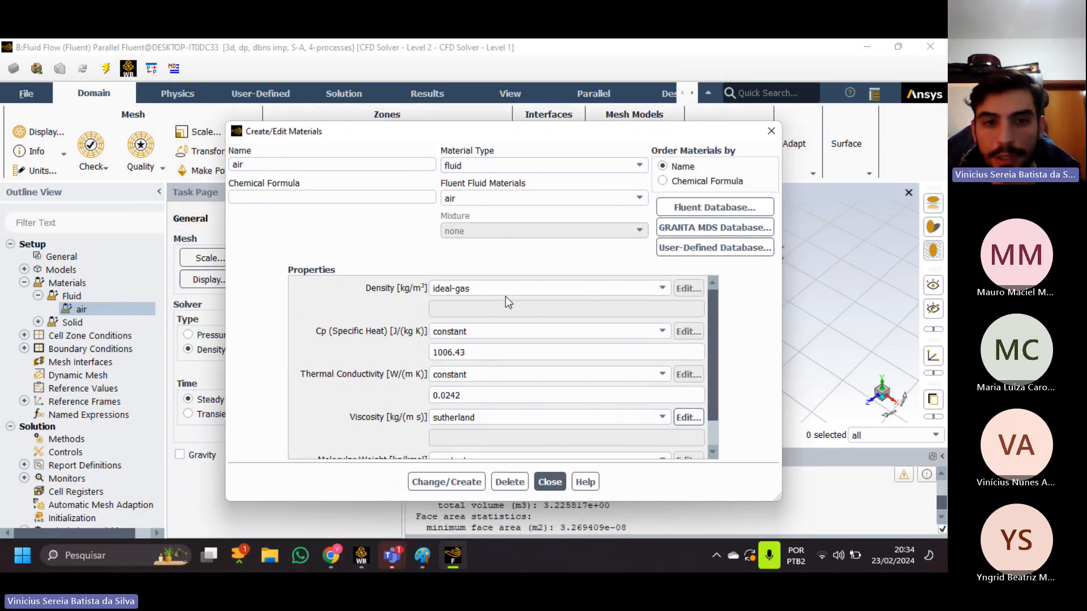
pyautogui.click(439, 291)
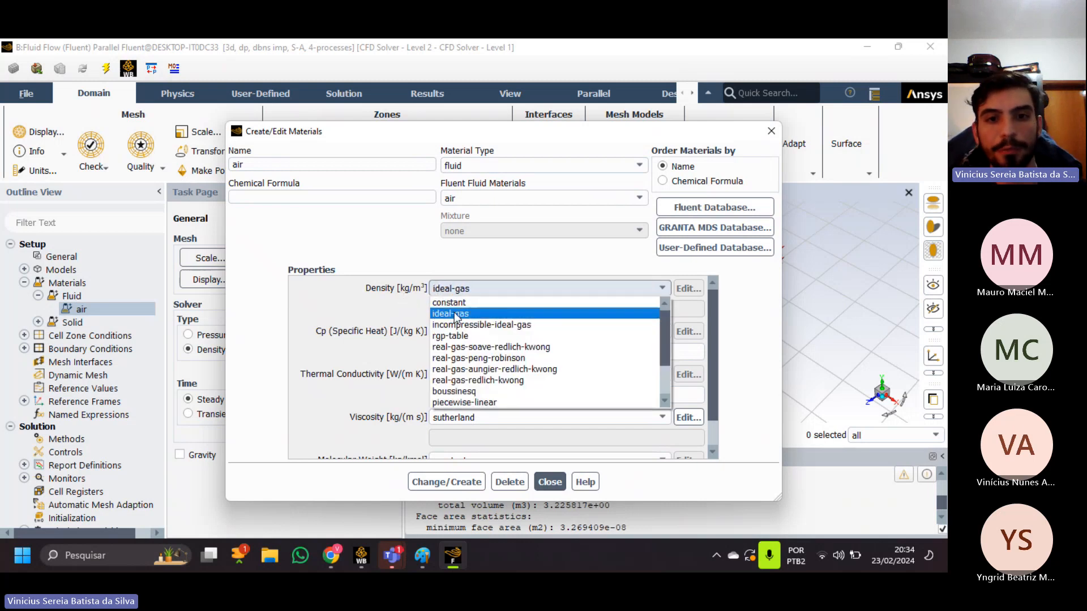
pyautogui.click(457, 315)
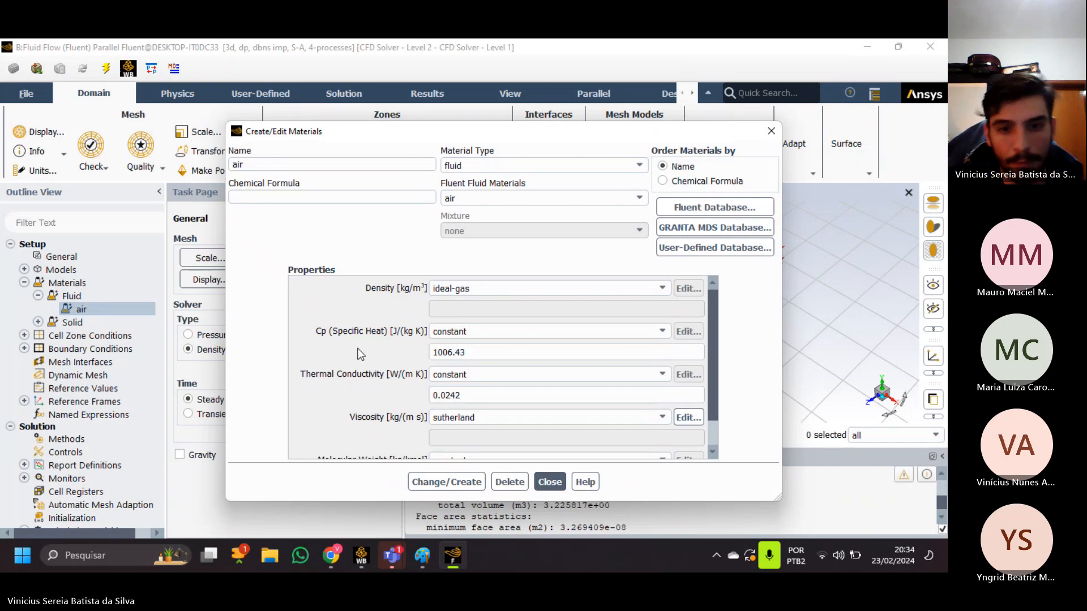
# Select sutherland as the air's viscosity method, cancel out of its coefficient settings, and apply the material changes before closing the material editor.
pyautogui.scroll(-1, 359, 356)
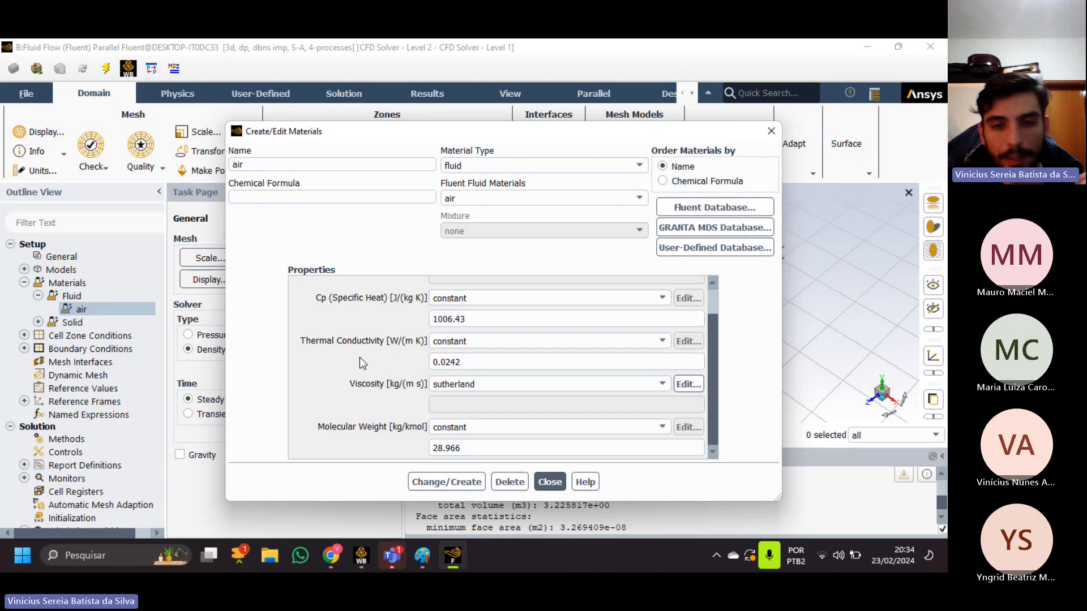
pyautogui.click(477, 389)
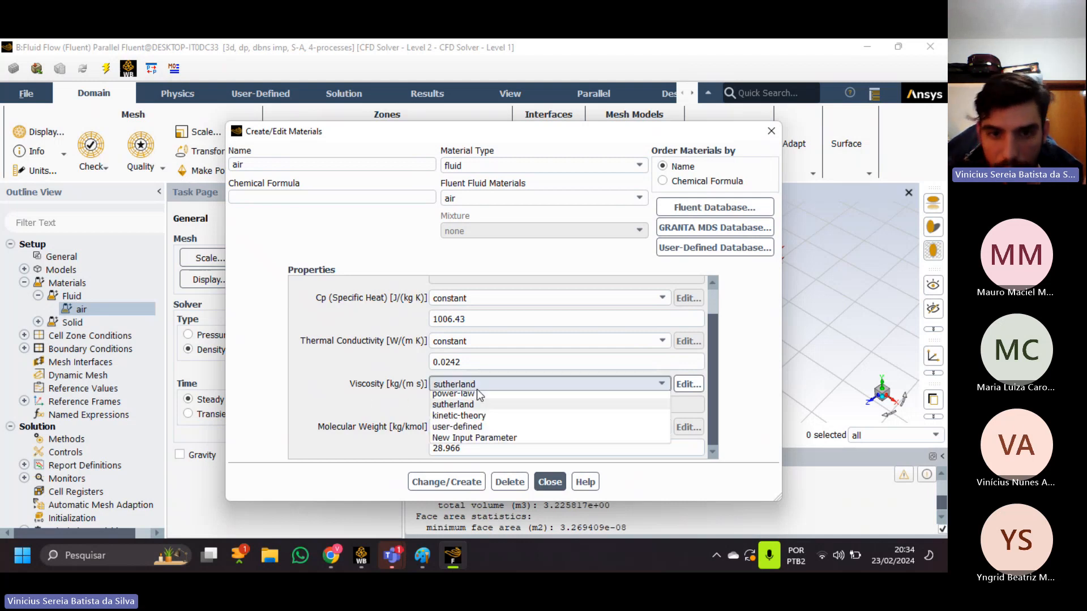
pyautogui.click(470, 452)
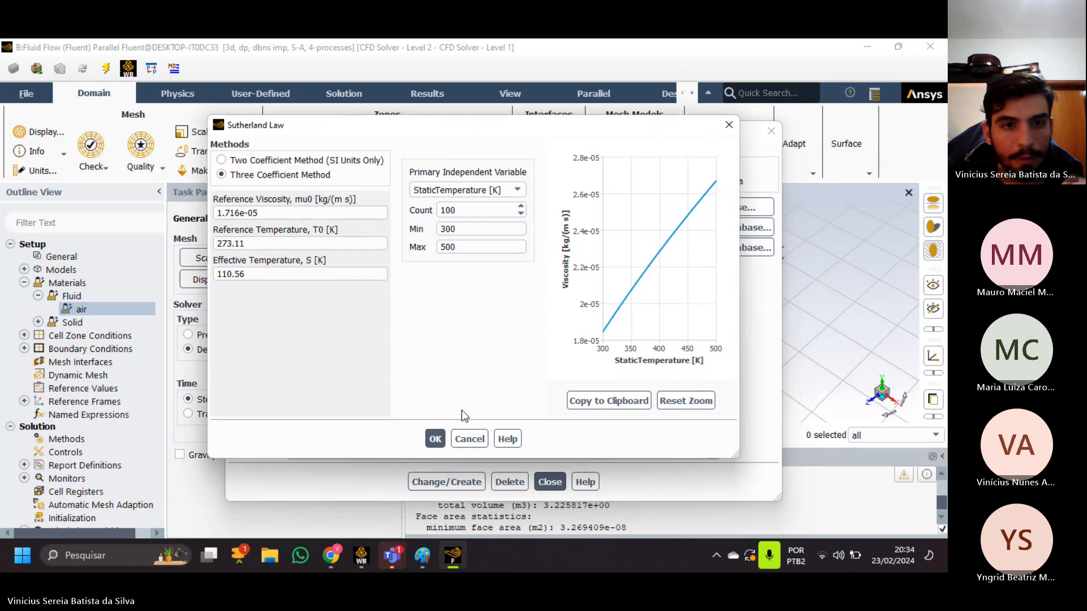
pyautogui.click(469, 439)
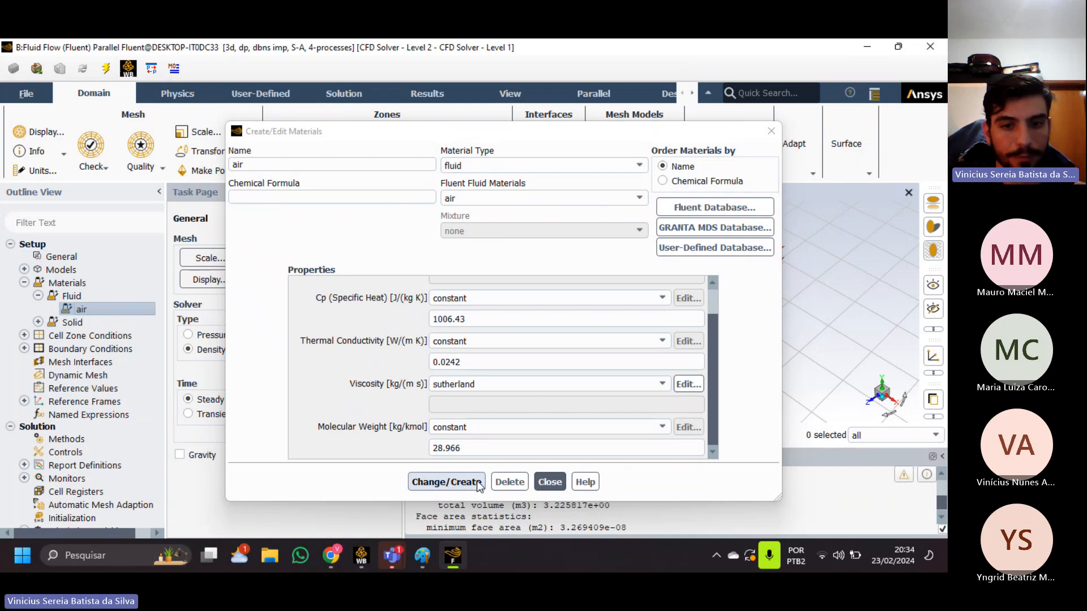
pyautogui.click(450, 482)
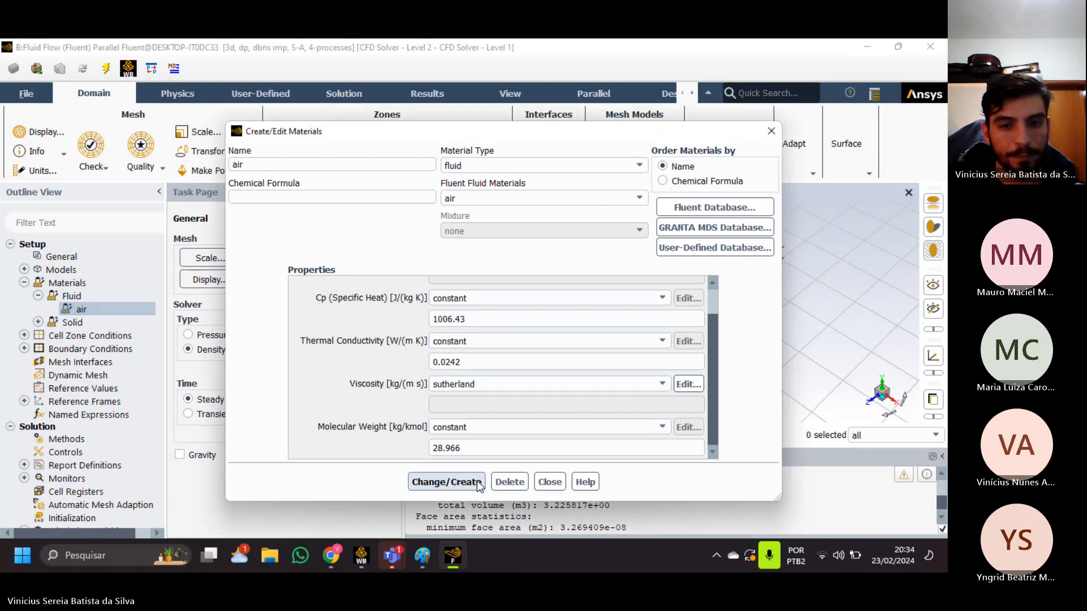
pyautogui.click(545, 482)
# Review the material and reference-frame settings of the enclosure_enclosure fluid cell zone, and collapse the Materials and Cell Zone Conditions branches.
pyautogui.click(24, 283)
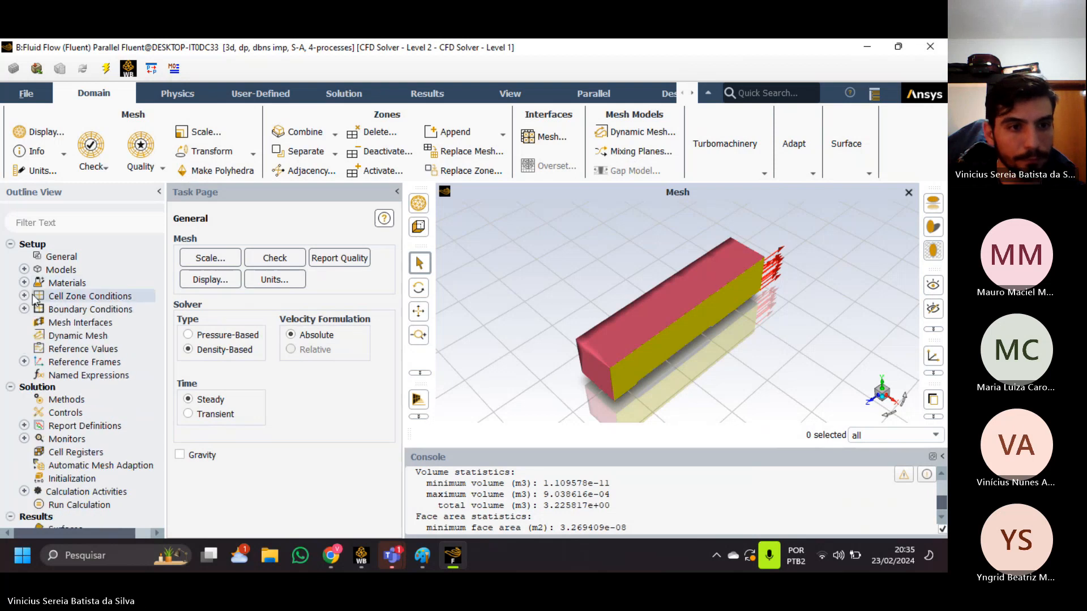
pyautogui.click(24, 295)
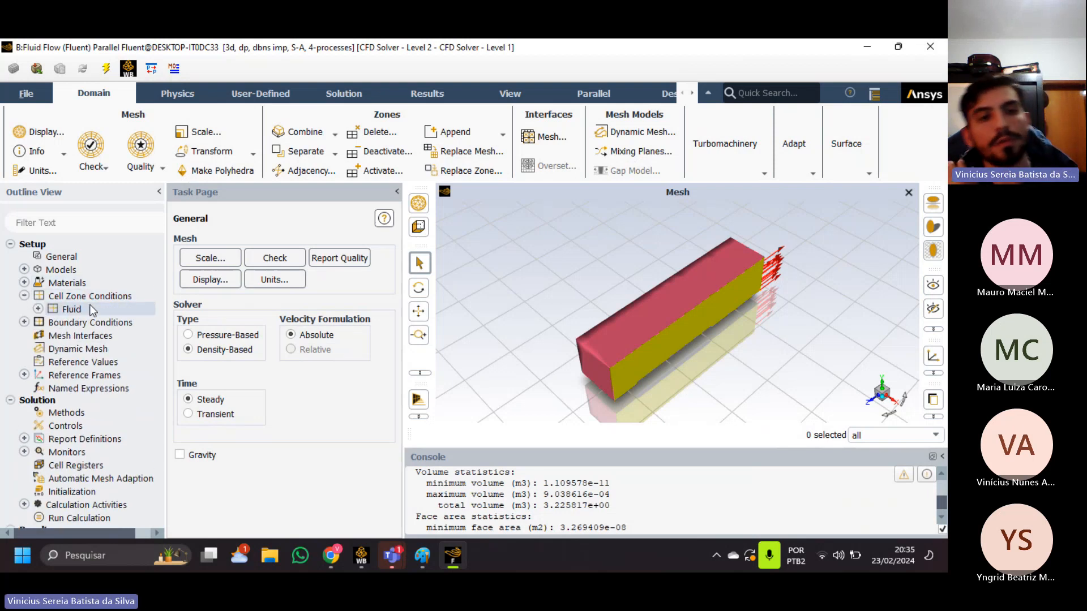
pyautogui.click(38, 308)
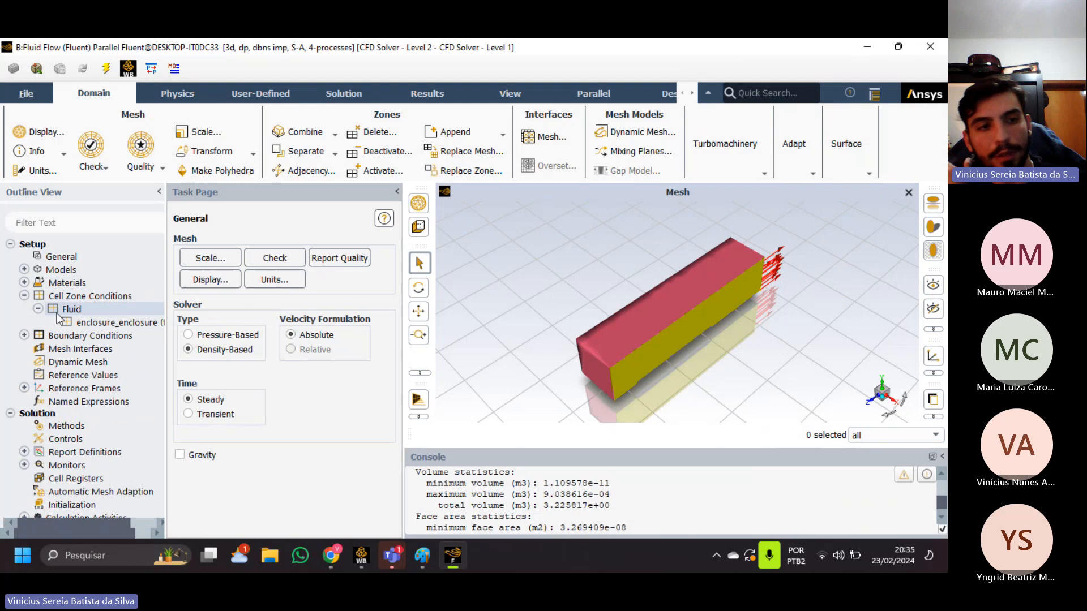
pyautogui.doubleClick(116, 324)
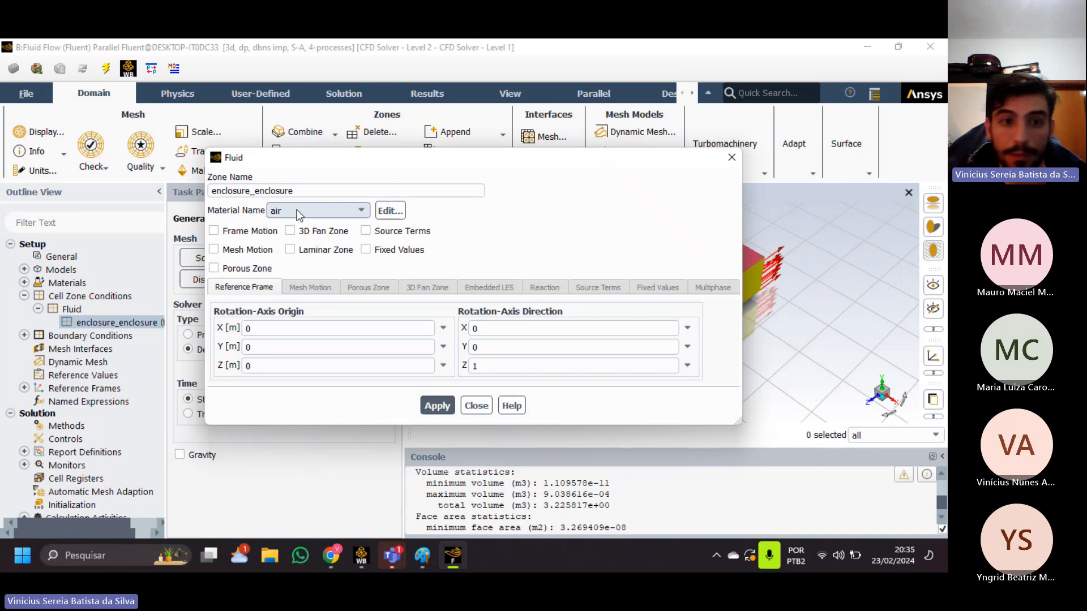
pyautogui.click(478, 410)
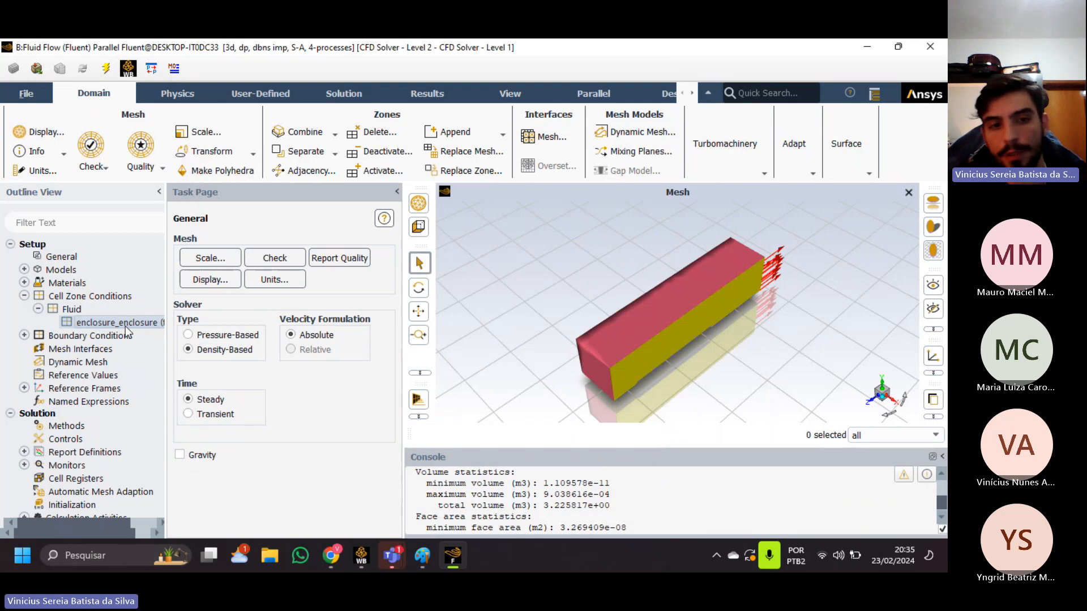
pyautogui.click(24, 296)
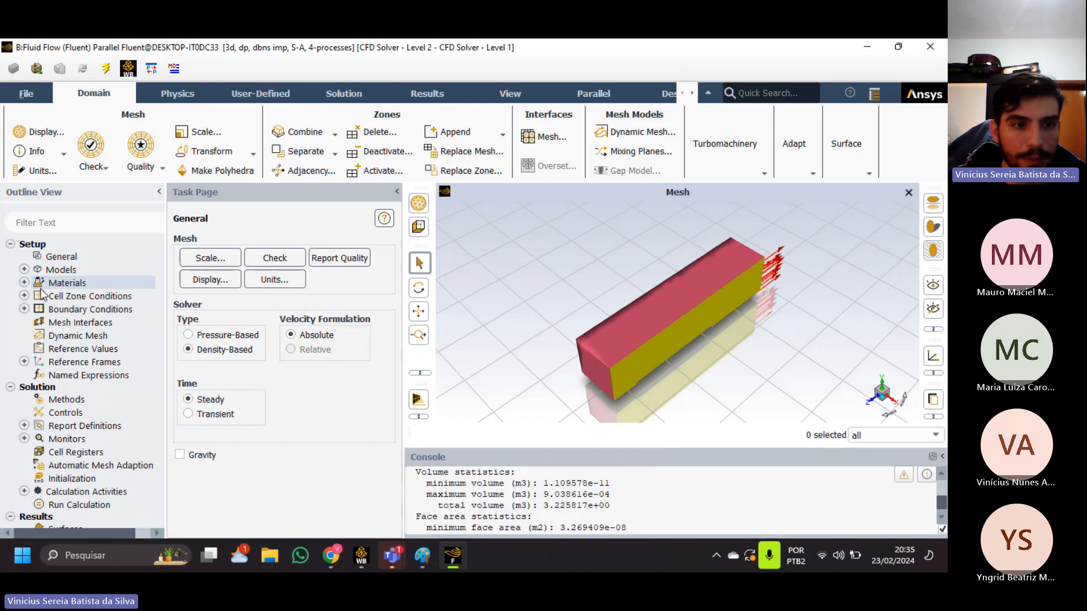
# Open the Boundary Conditions page and check the boundary types of the aleta, boat, fuse and nose zones.
pyautogui.scroll(-1, 91, 288)
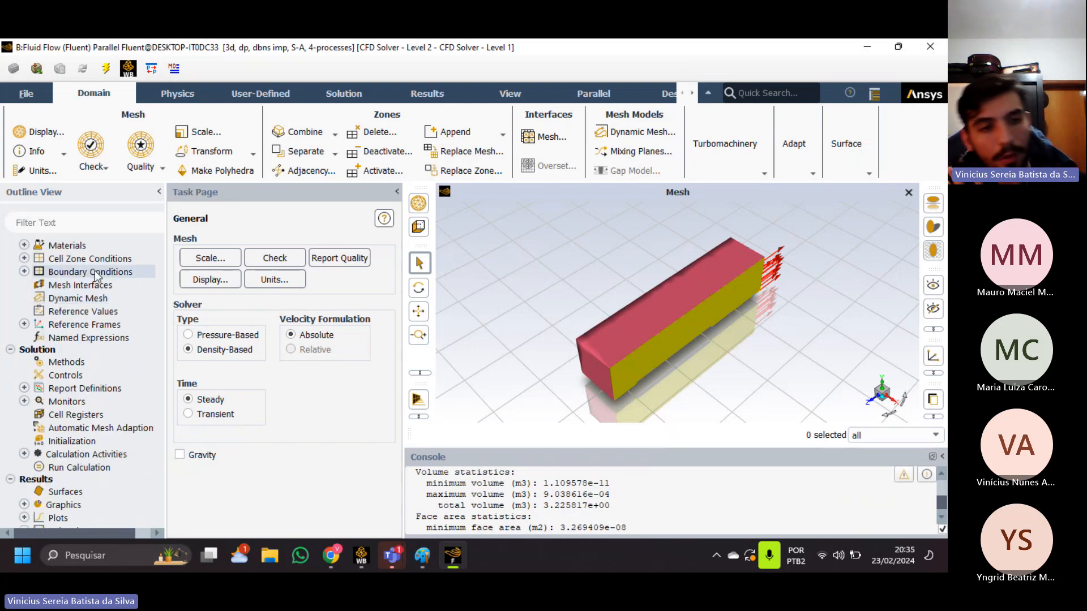
pyautogui.doubleClick(94, 271)
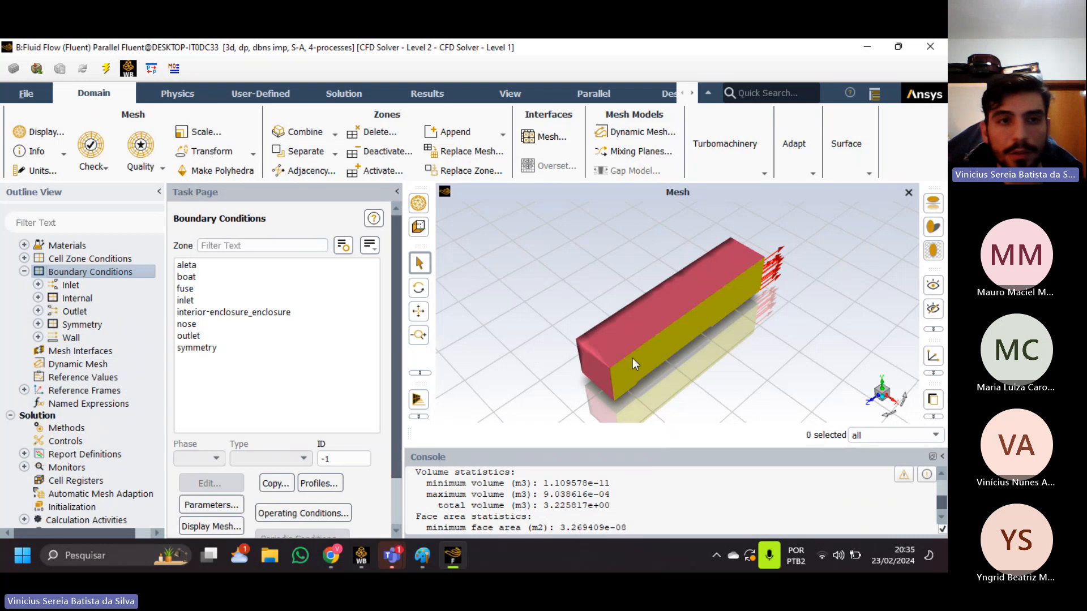
pyautogui.moveTo(633, 358); pyautogui.dragTo(657, 326)
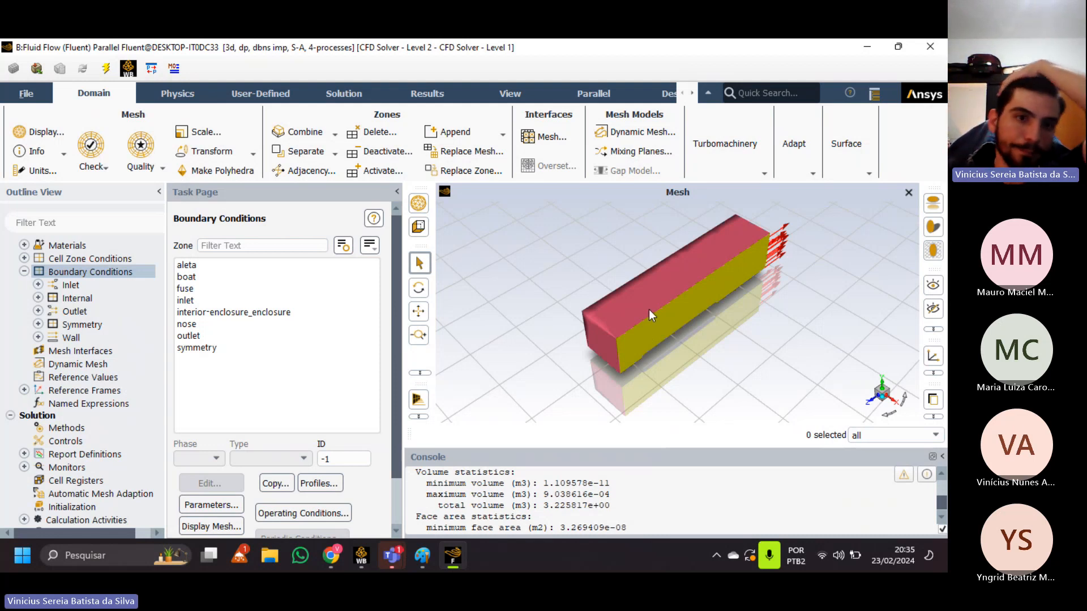
pyautogui.click(239, 270)
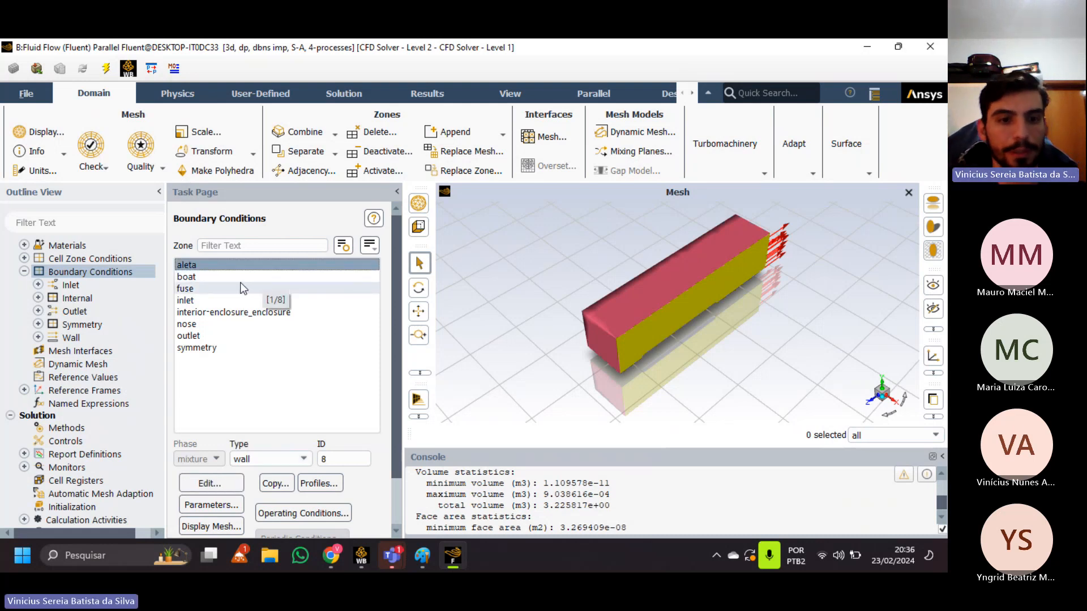
pyautogui.click(236, 276)
pyautogui.click(205, 290)
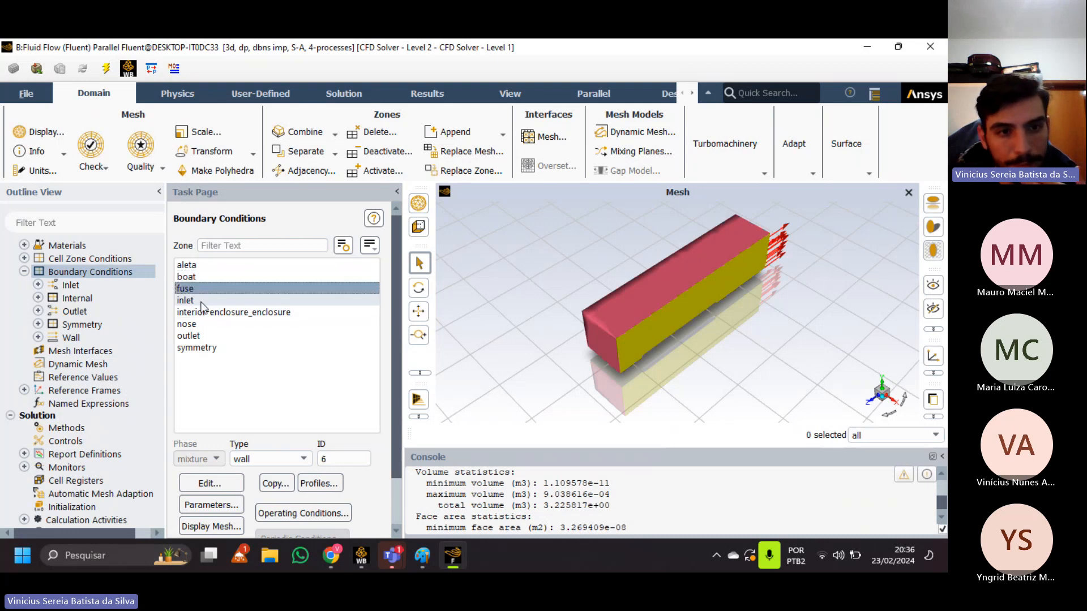
pyautogui.click(205, 276)
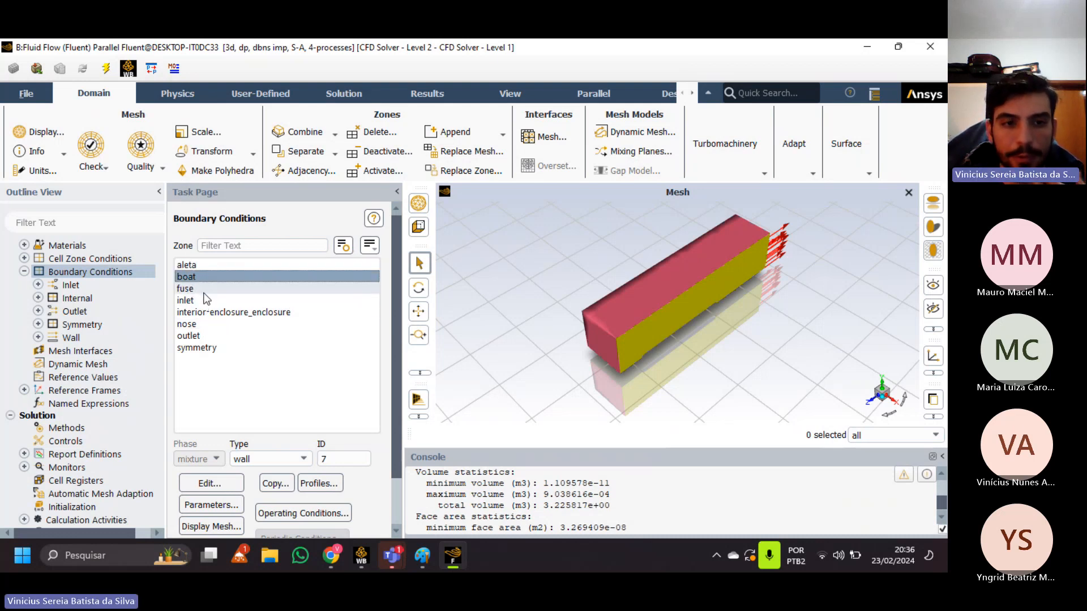
pyautogui.click(199, 325)
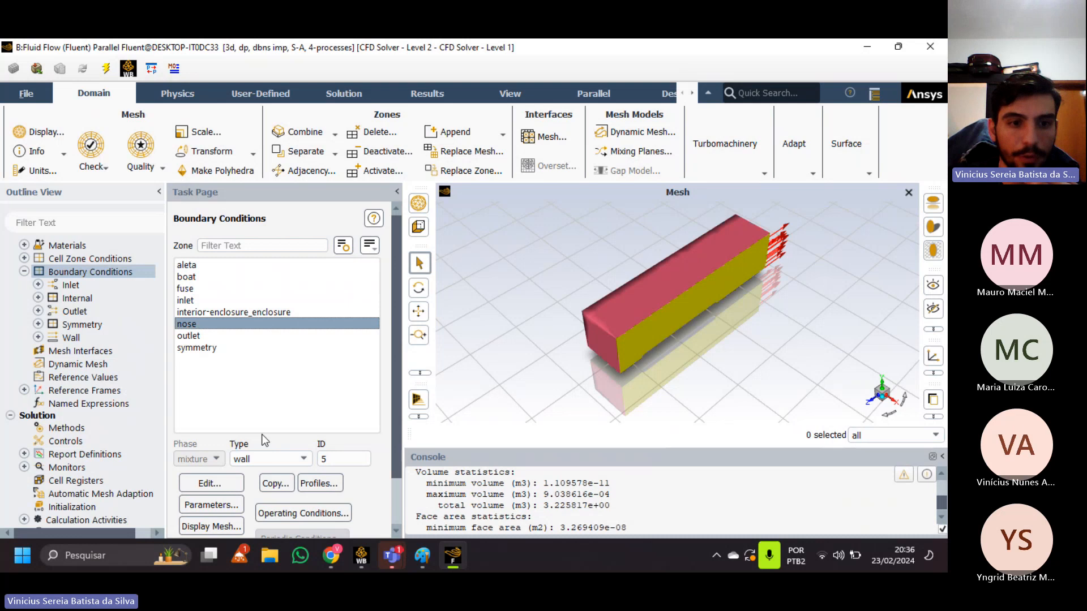
# Open the nose wall's boundary settings and examine its wall motion, shear condition and roughness height.
pyautogui.click(238, 484)
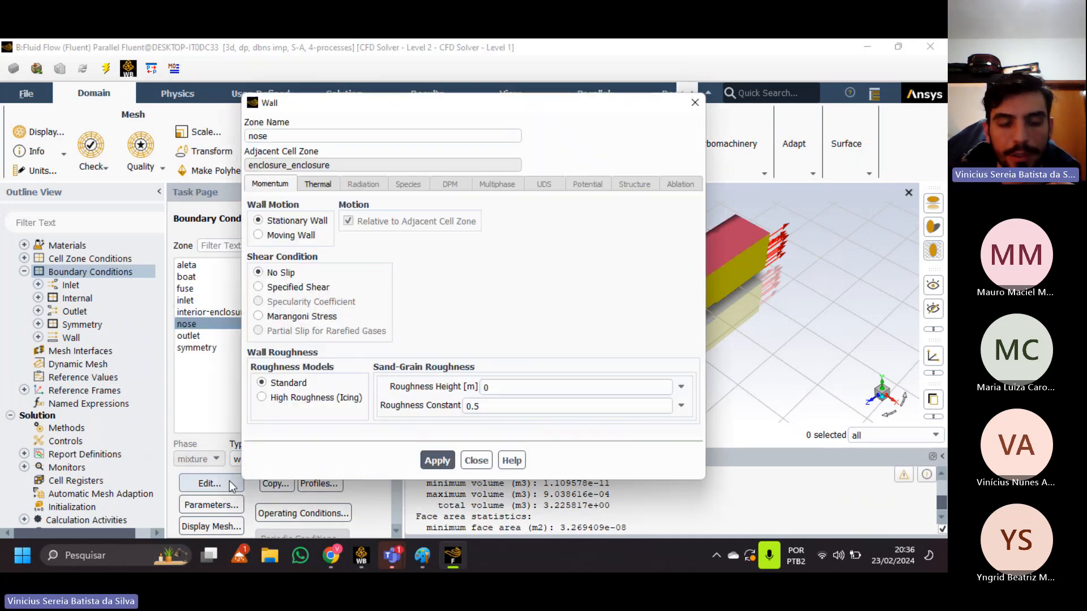
pyautogui.moveTo(367, 99); pyautogui.dragTo(398, 99)
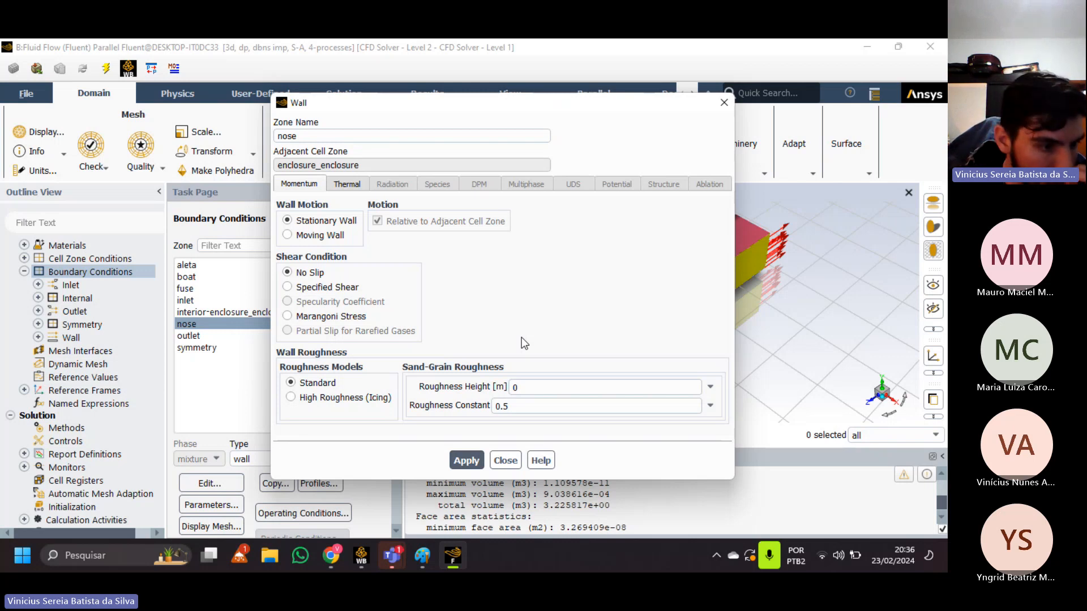
pyautogui.click(525, 385)
pyautogui.doubleClick(528, 383)
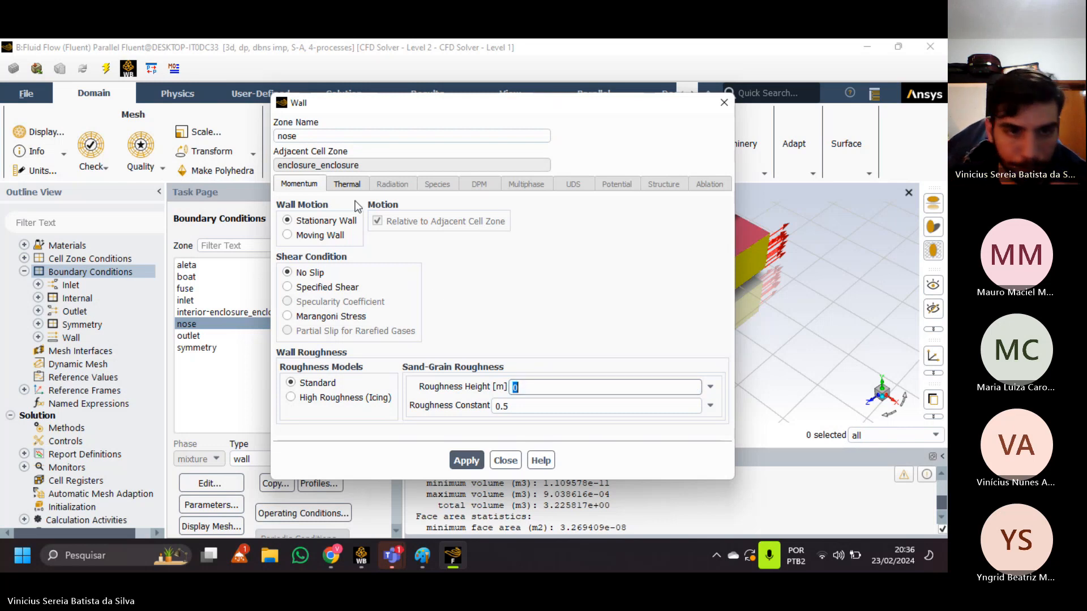
# Preview the Convection and Radiation thermal conditions for the nose wall, and close its settings without applying anything.
pyautogui.click(352, 185)
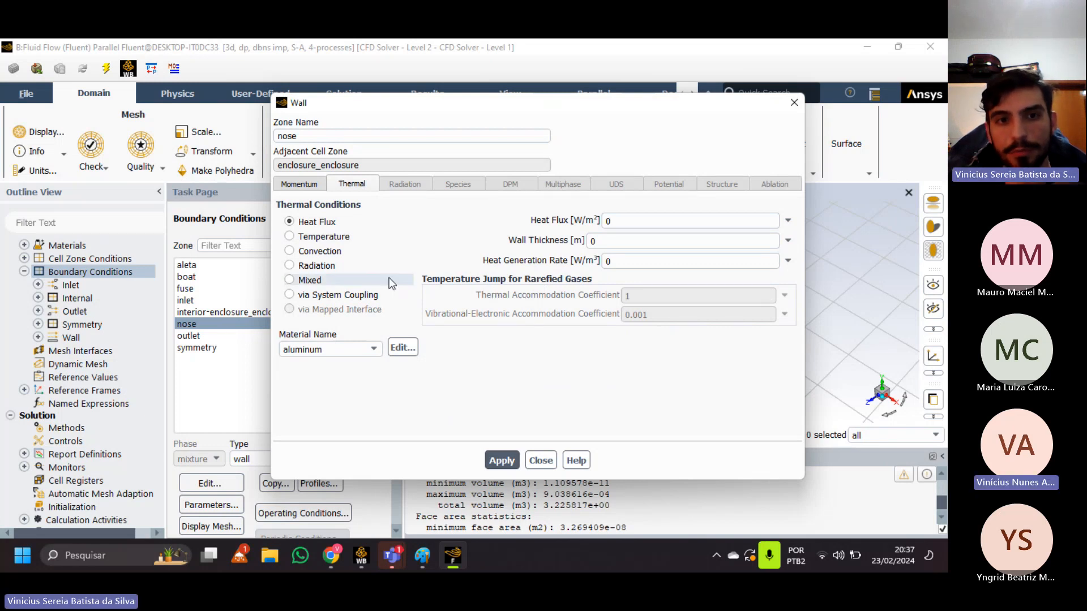
pyautogui.click(315, 251)
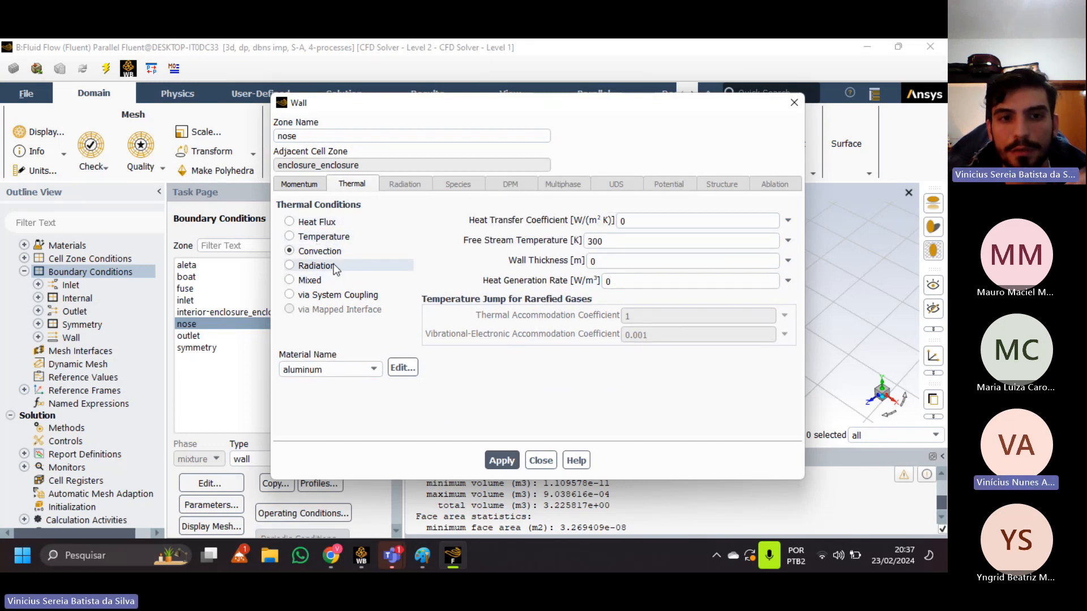
pyautogui.click(334, 268)
pyautogui.click(311, 184)
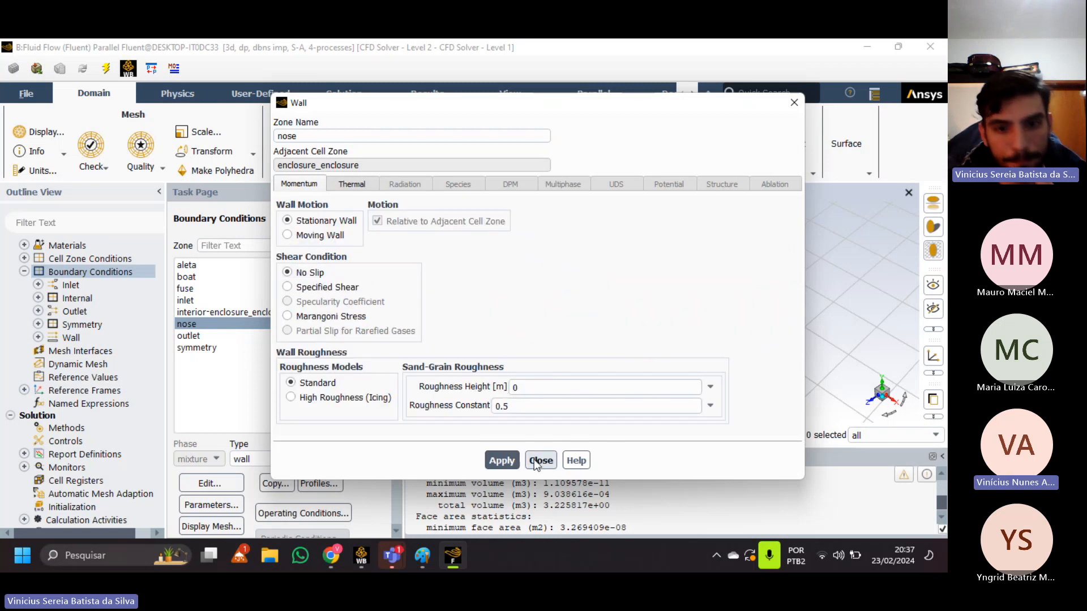
pyautogui.click(539, 460)
# Switch to the Teams meeting window to check on the participants and return to Fluent.
pyautogui.moveTo(392, 556)
pyautogui.click(467, 452)
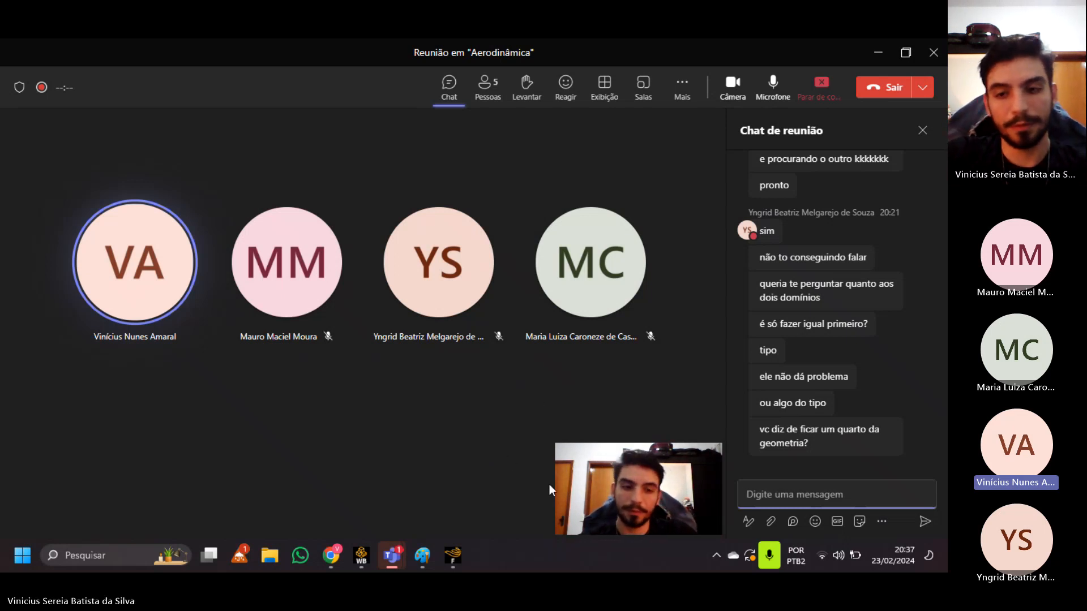
pyautogui.moveTo(416, 559)
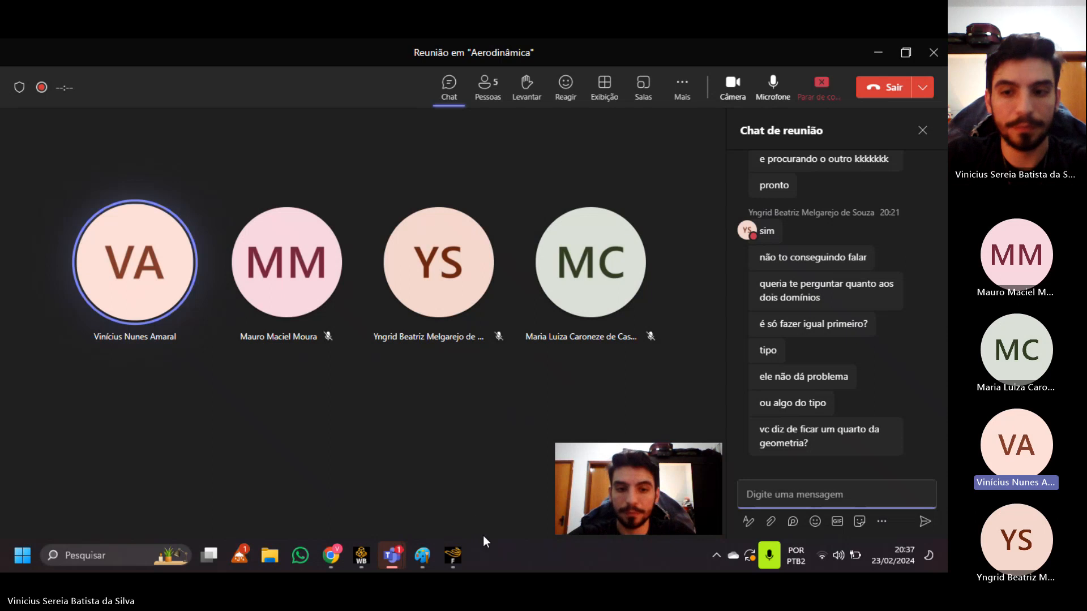
pyautogui.moveTo(449, 568)
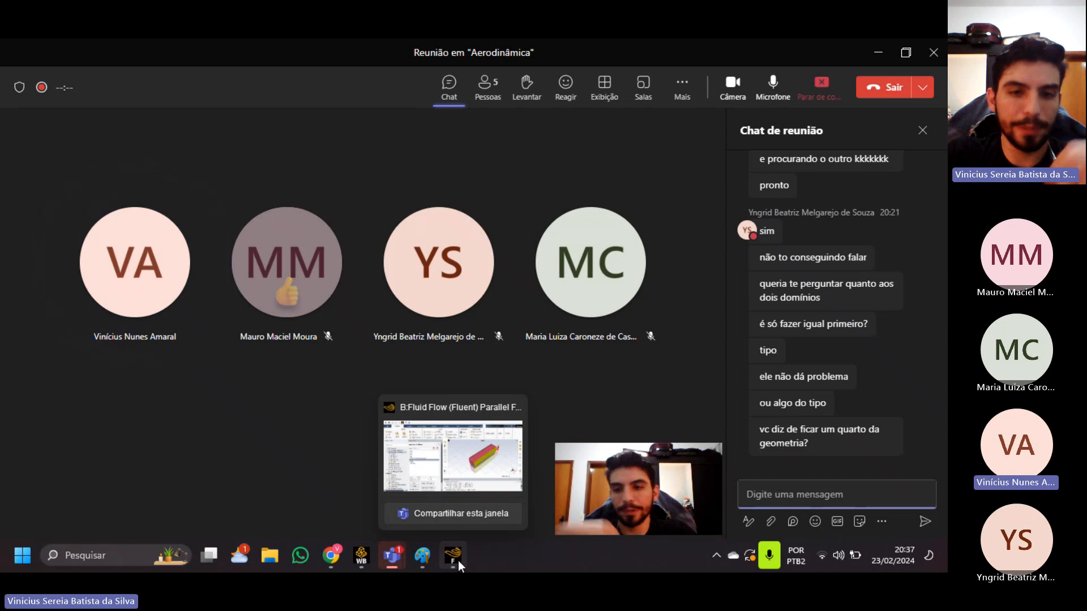
pyautogui.click(458, 560)
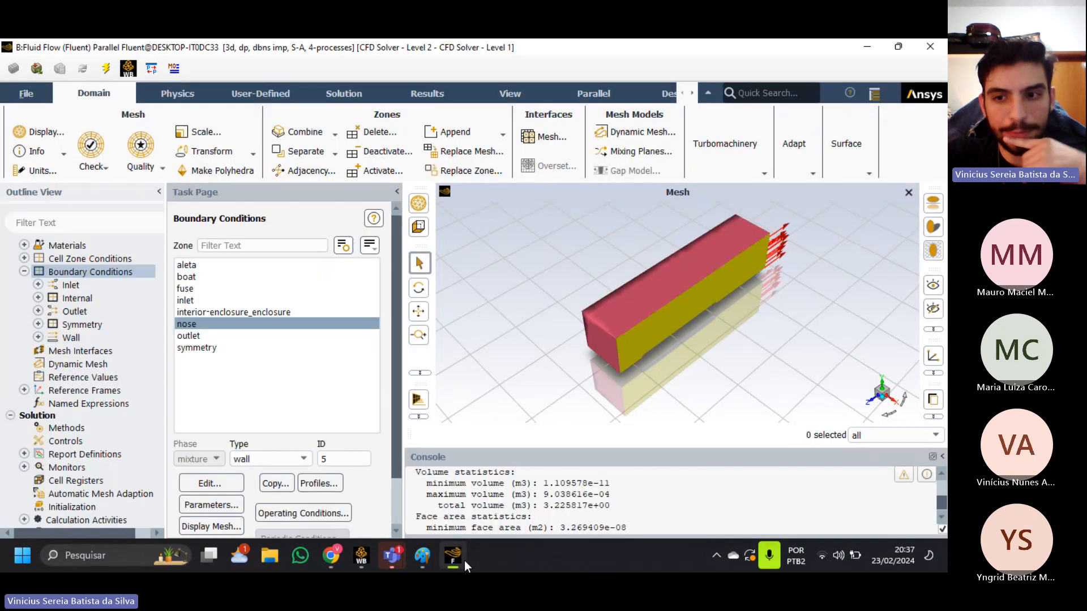
pyautogui.click(465, 560)
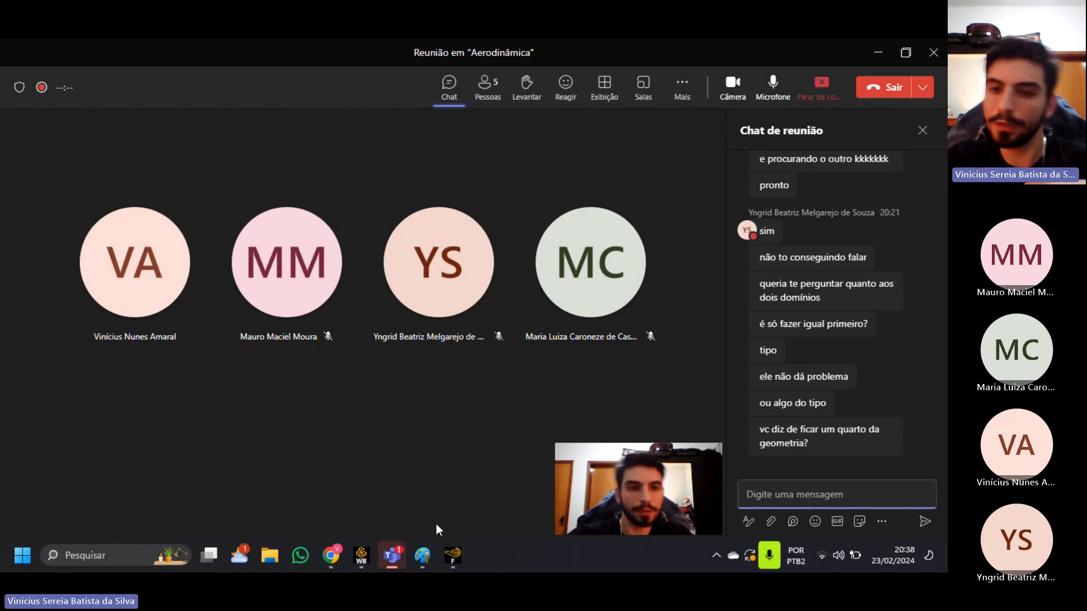
pyautogui.click(443, 555)
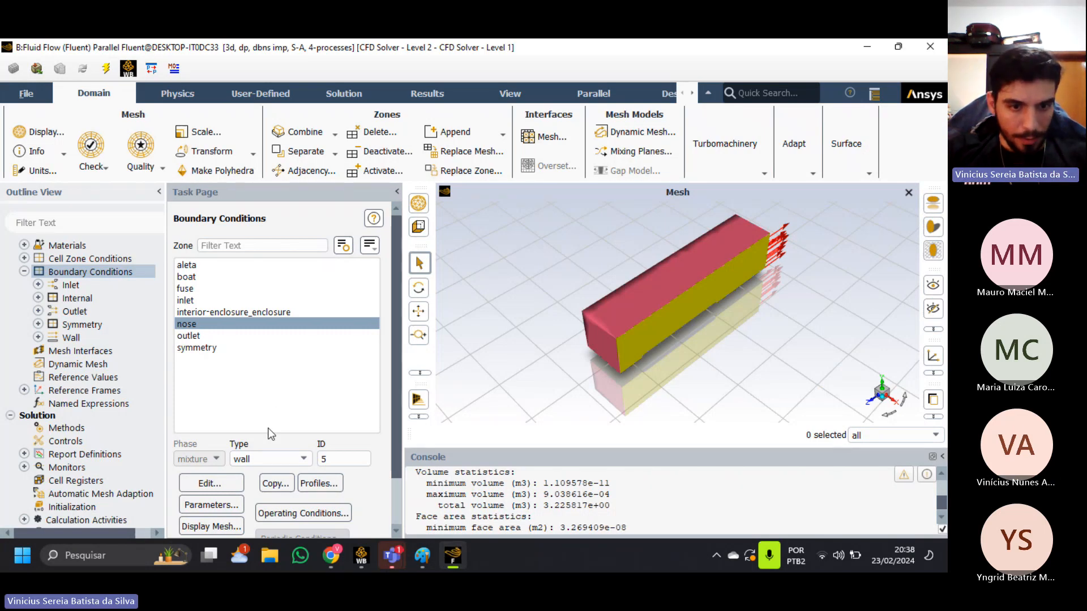
# Choose pressure-far-field as the inlet zone's boundary type and bring up its Pressure Far-Field settings.
pyautogui.click(237, 304)
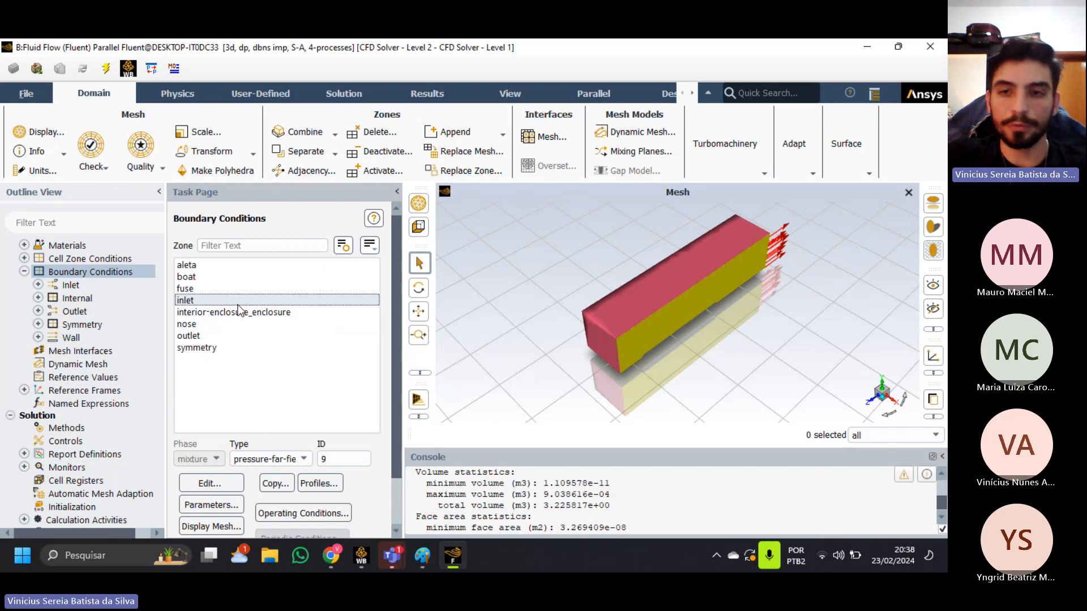
pyautogui.click(300, 460)
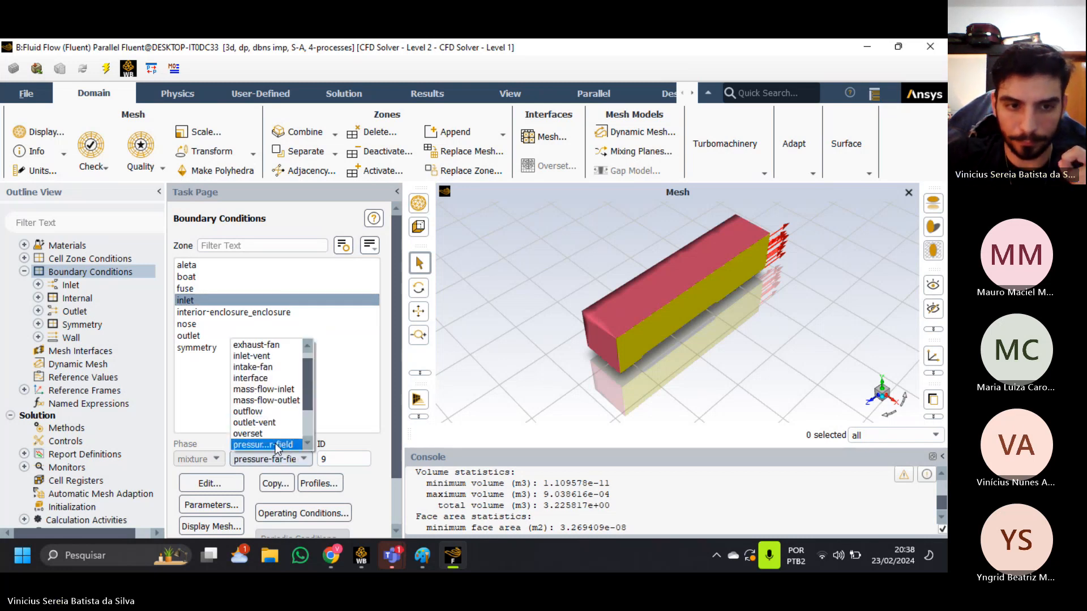
pyautogui.scroll(1, 276, 391)
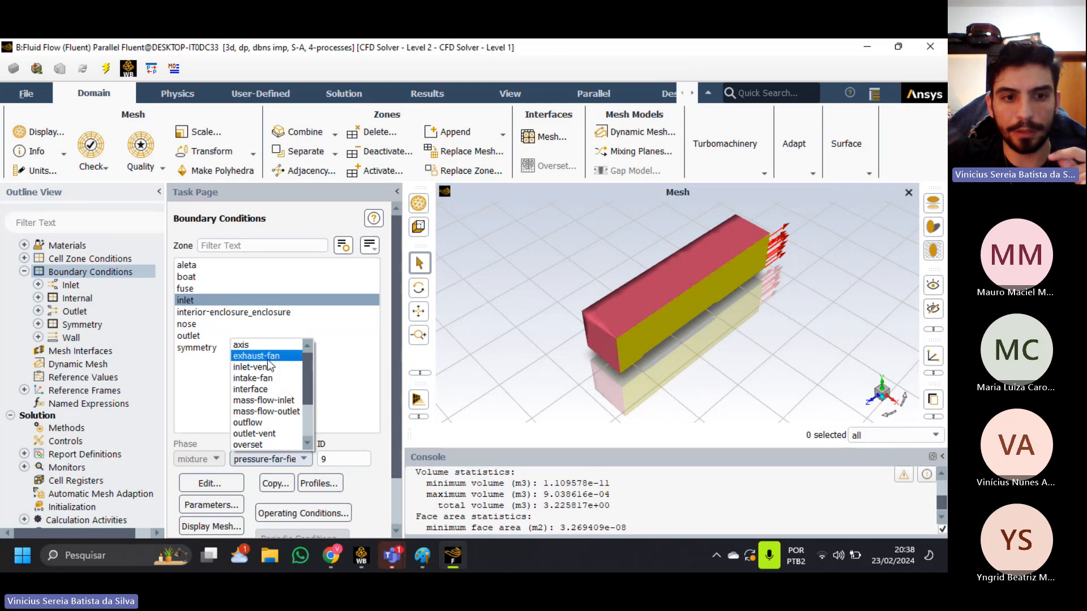
pyautogui.scroll(-2, 276, 390)
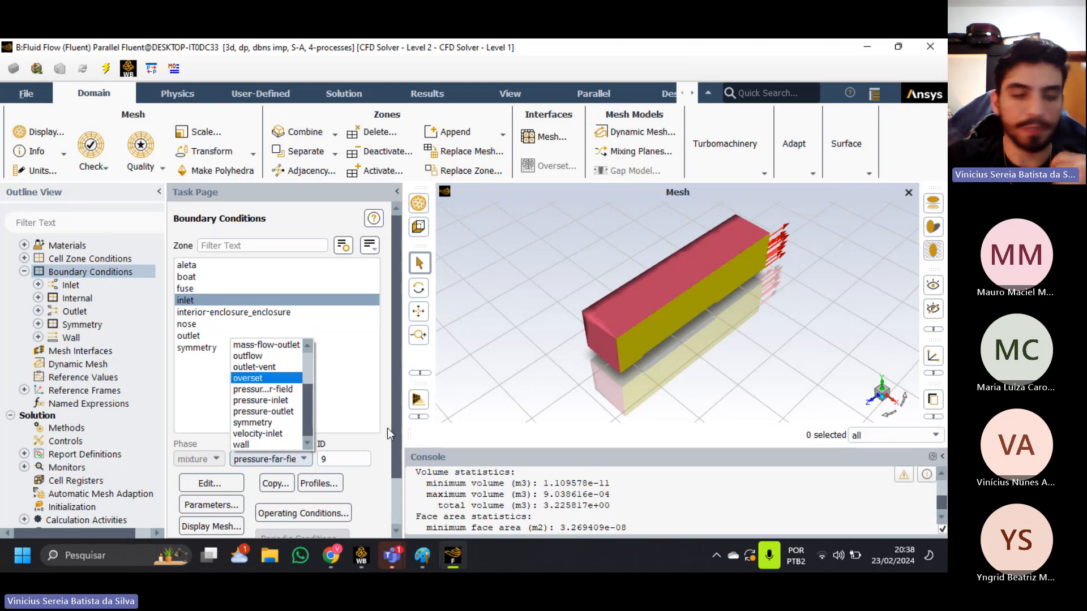
pyautogui.click(269, 388)
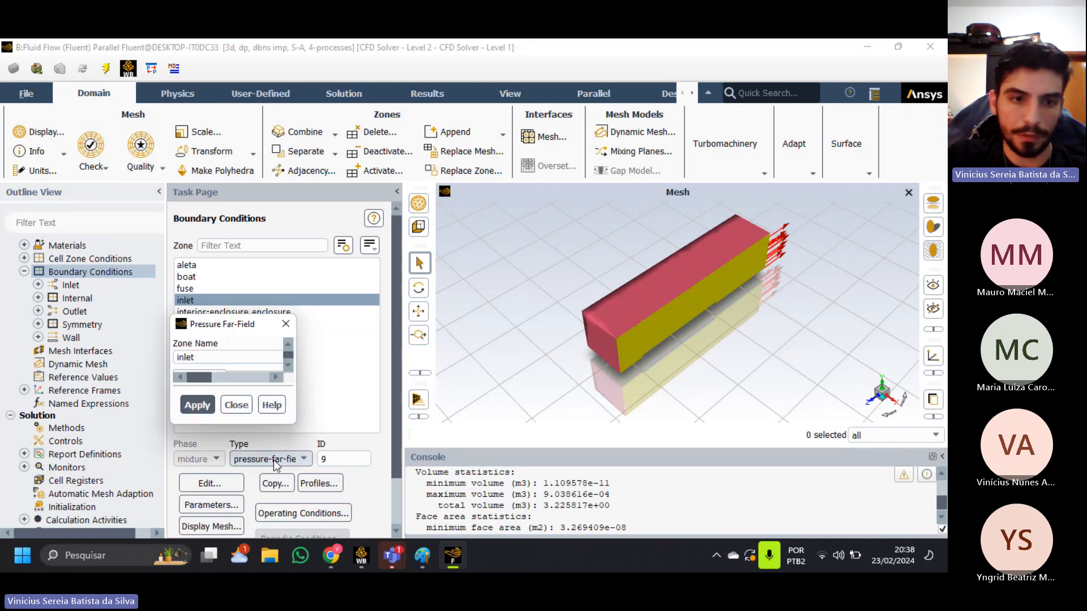
# Examine the inlet's far-field gauge pressure, Mach number, flow direction and temperature, and close its settings without applying anything.
pyautogui.moveTo(445, 148); pyautogui.dragTo(459, 140)
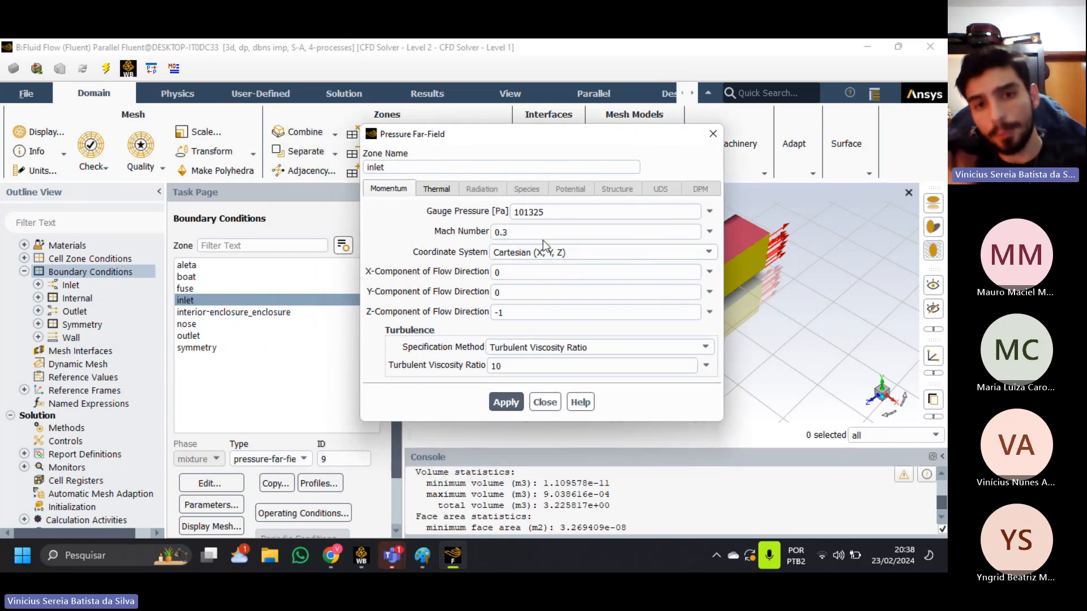
pyautogui.moveTo(536, 230); pyautogui.dragTo(470, 233)
pyautogui.click(525, 233)
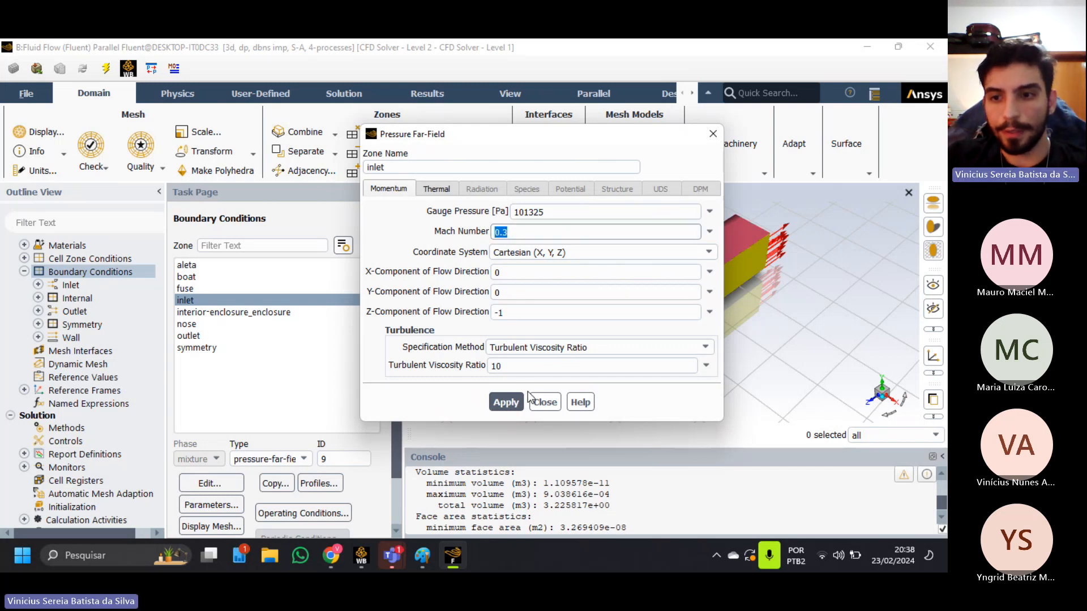
pyautogui.click(439, 189)
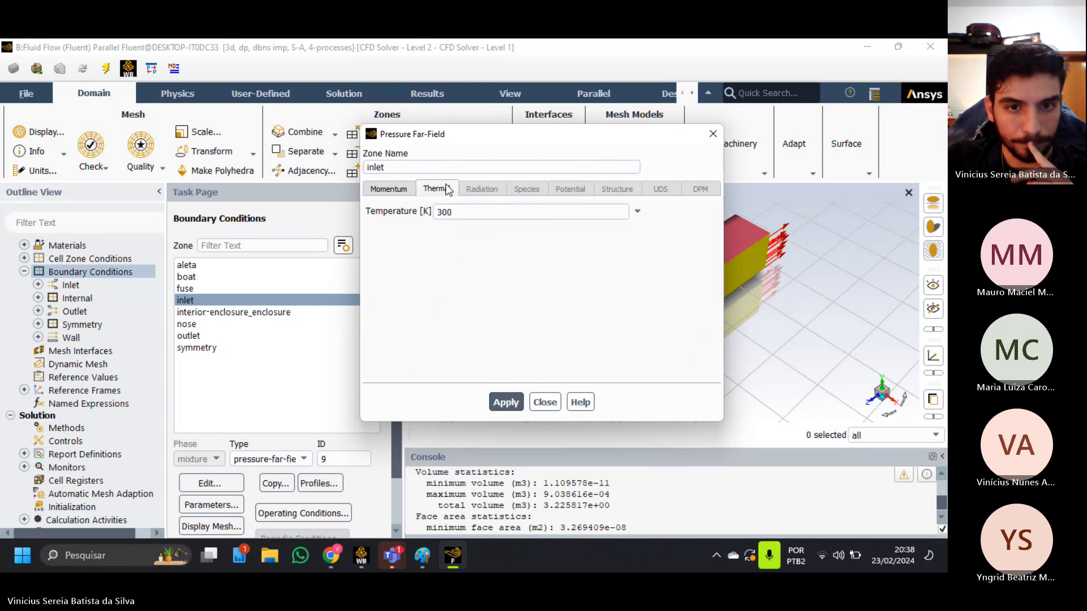
pyautogui.click(402, 190)
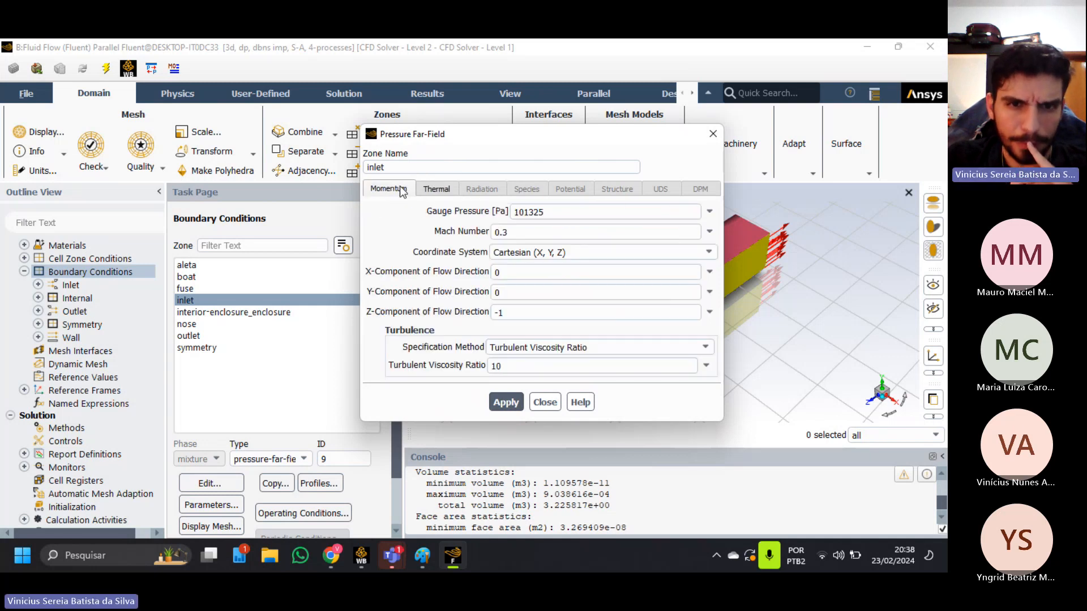
pyautogui.click(545, 401)
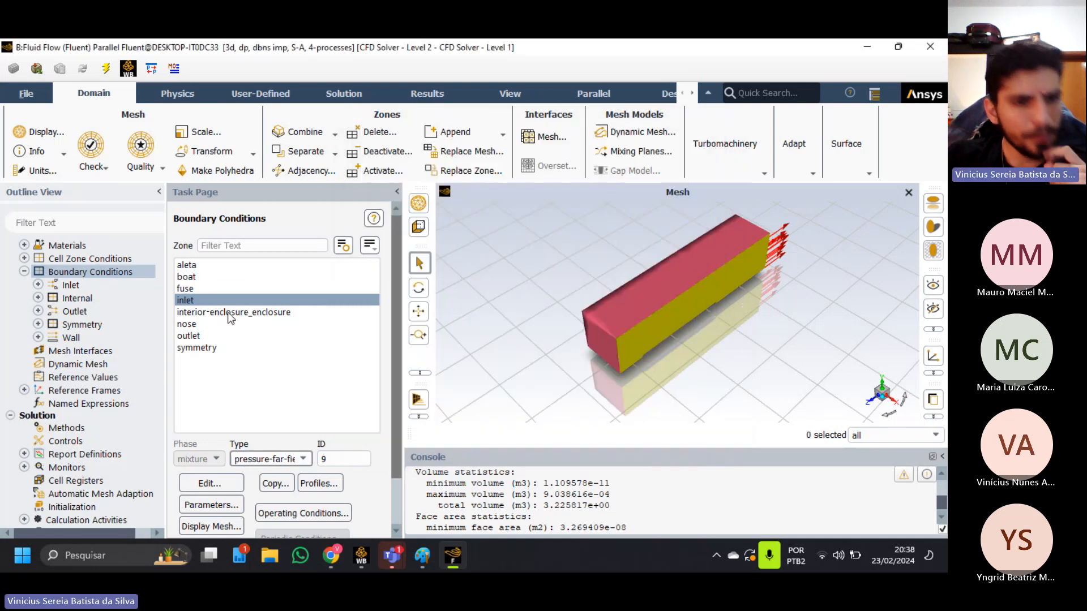
# Review the fuse wall's momentum and thermal settings, and close them without applying anything.
pyautogui.click(198, 288)
pyautogui.click(235, 482)
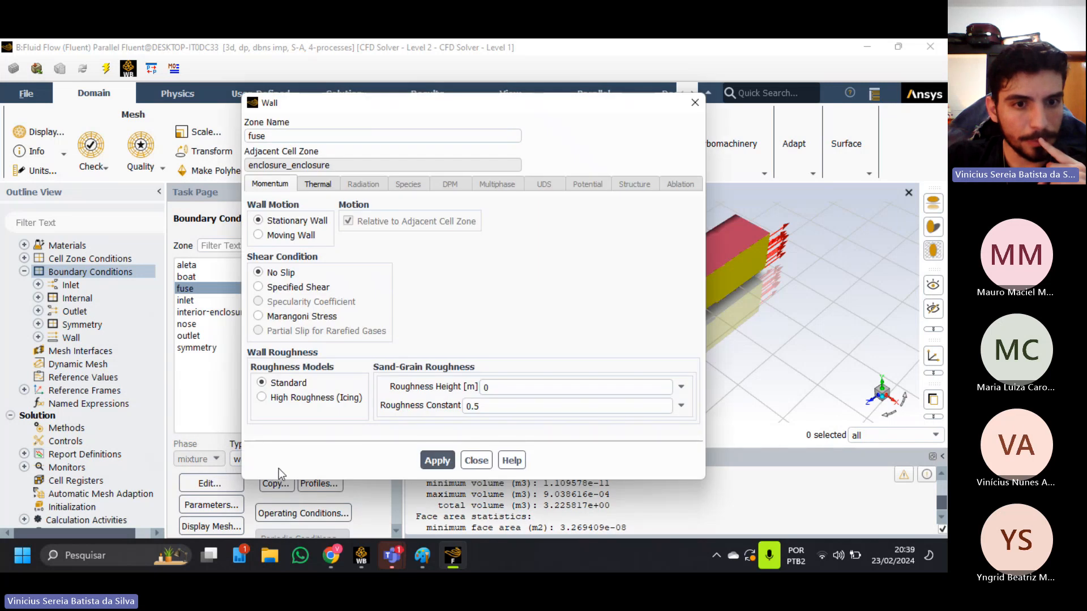
pyautogui.click(327, 184)
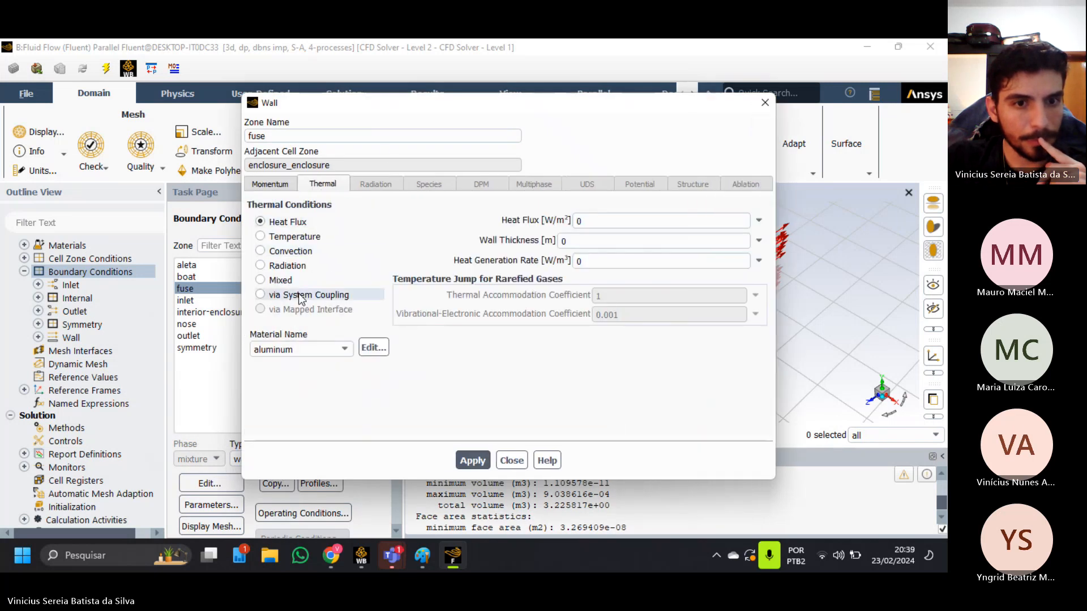
pyautogui.click(270, 184)
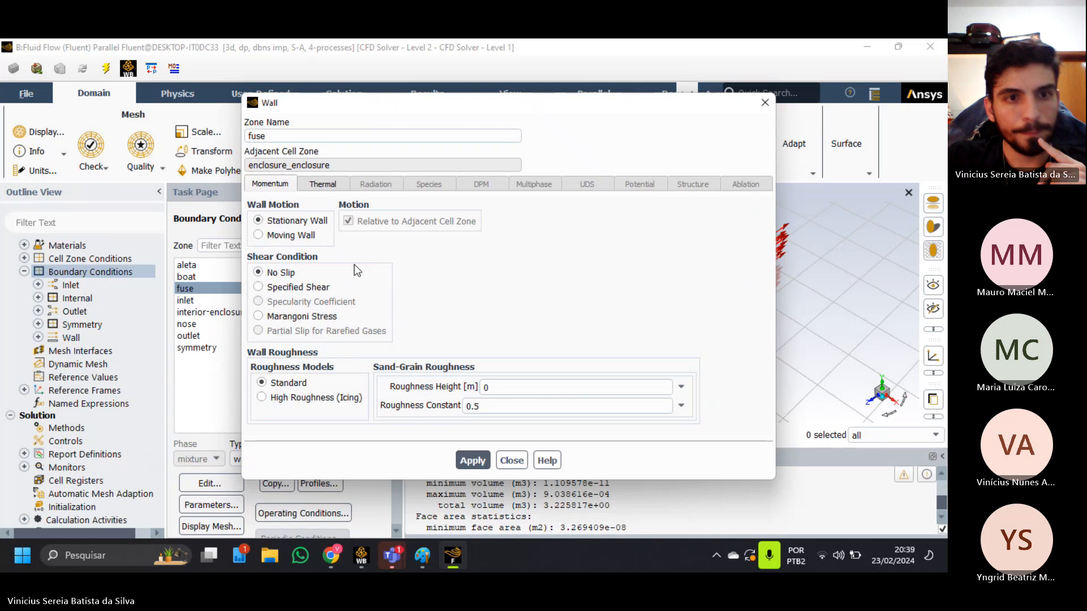
pyautogui.click(511, 460)
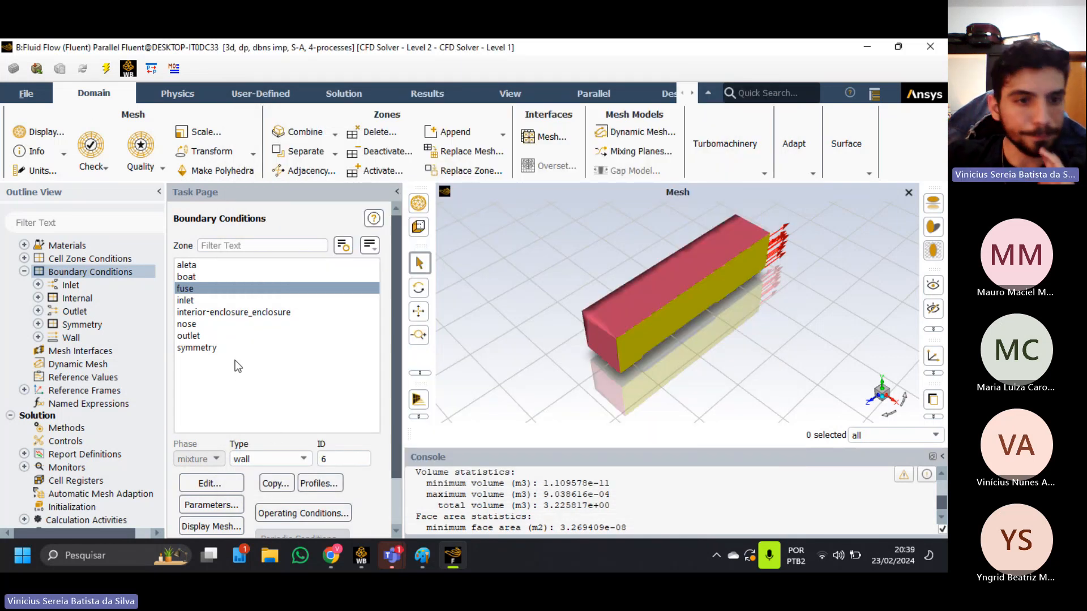
# Check the symmetry zone's type and examine the outlet's gauge pressure and other pressure-outlet settings without applying anything.
pyautogui.click(218, 346)
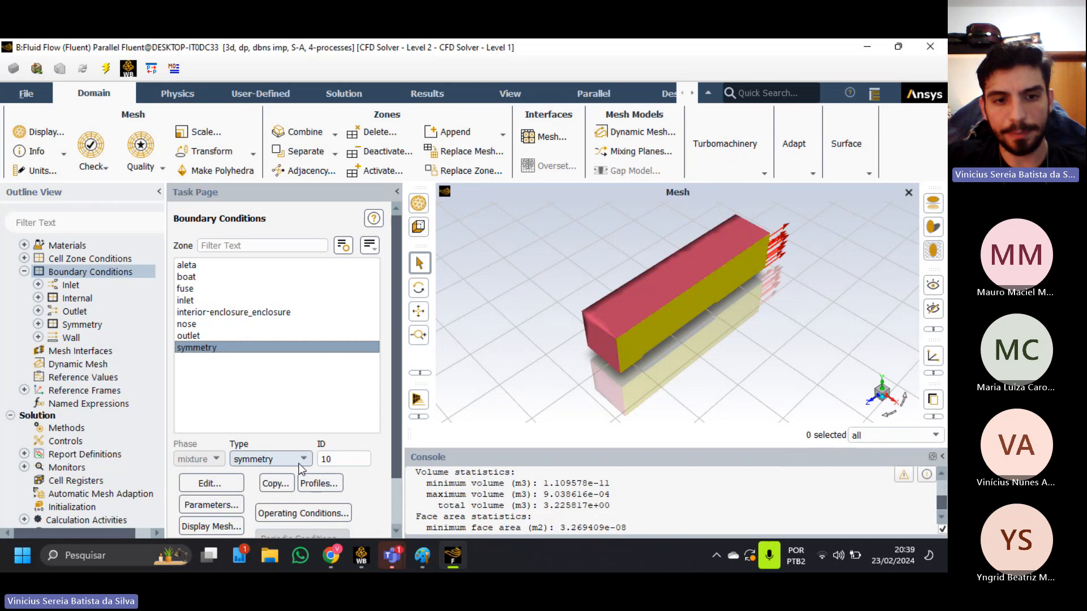
pyautogui.click(205, 335)
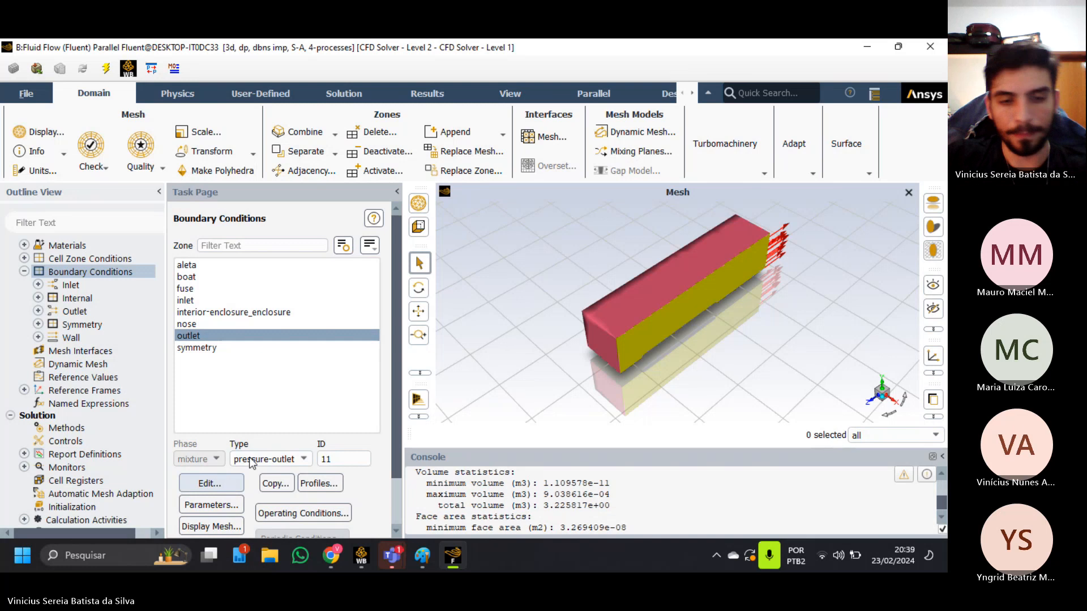
pyautogui.click(209, 482)
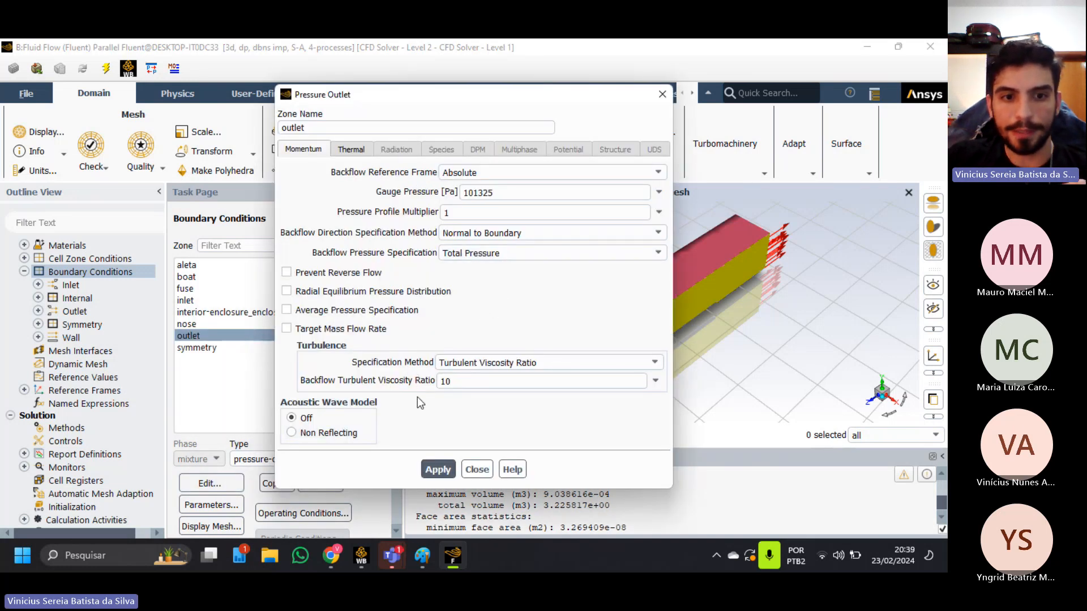
pyautogui.moveTo(494, 192); pyautogui.dragTo(464, 193)
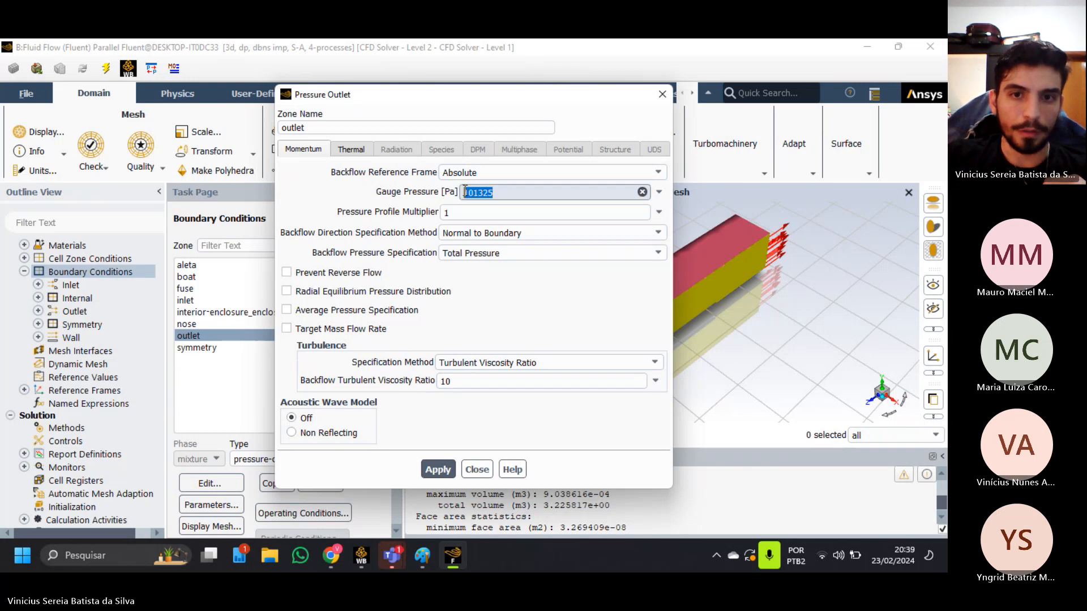
pyautogui.click(498, 192)
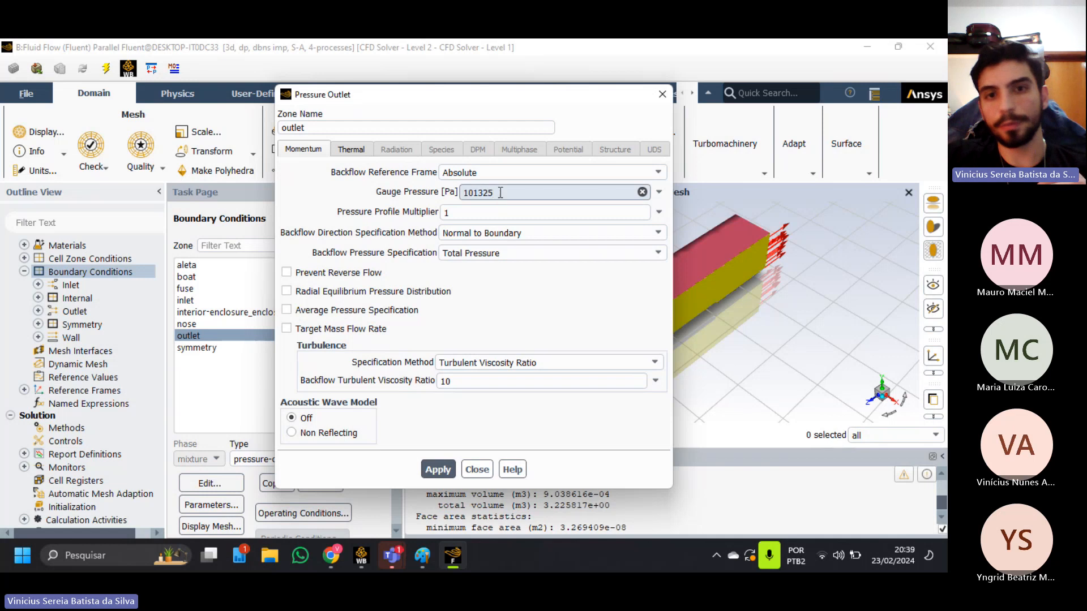
pyautogui.moveTo(498, 192); pyautogui.dragTo(466, 196)
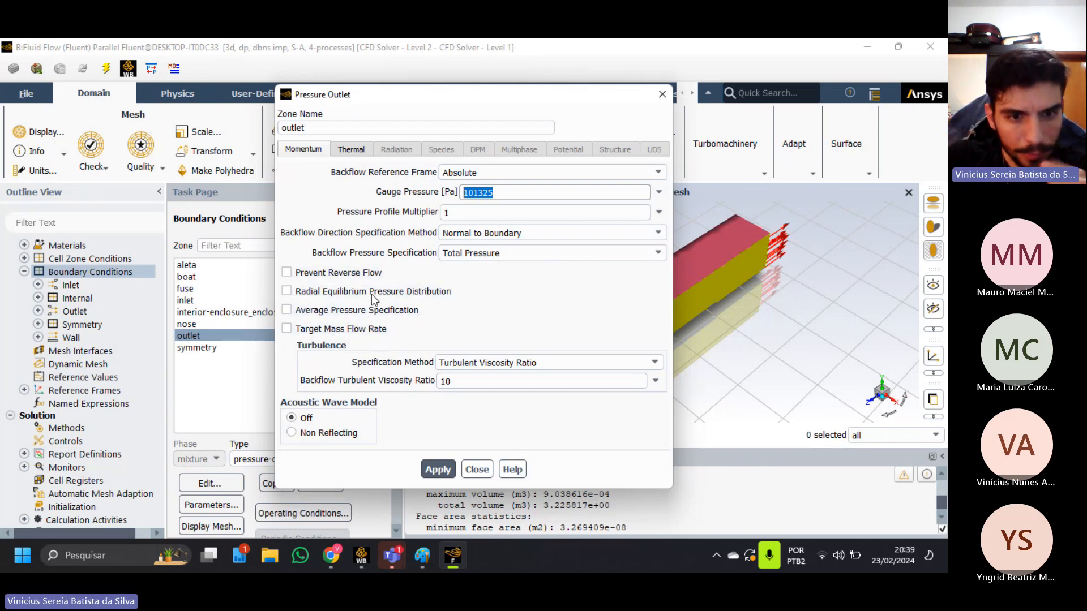
pyautogui.click(354, 151)
pyautogui.click(324, 151)
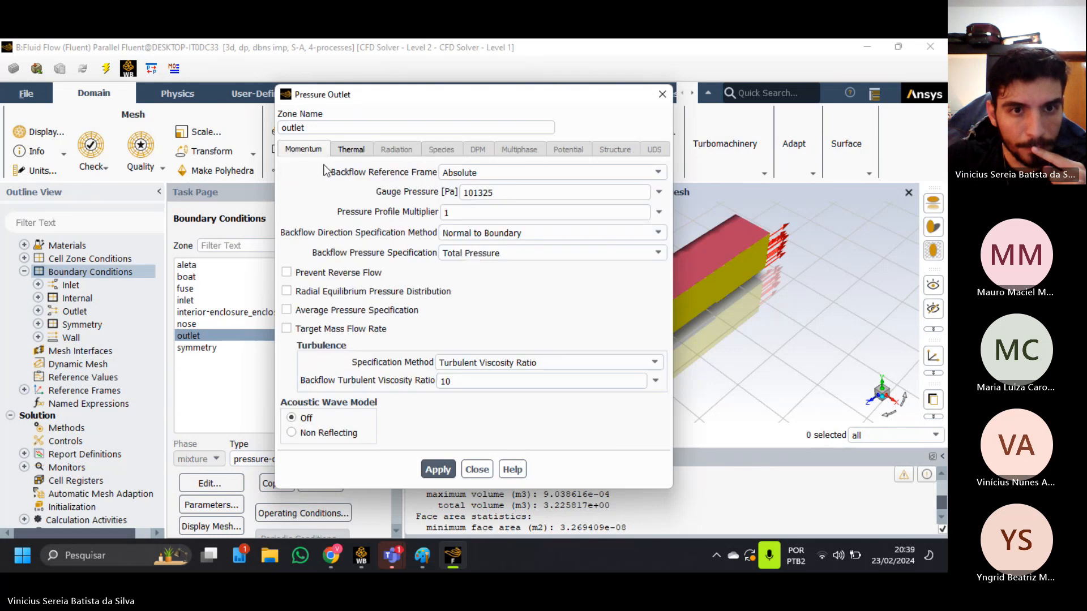
pyautogui.click(477, 470)
# Try velocity-inlet as the inlet zone's boundary type and look through its momentum and thermal settings.
pyautogui.doubleClick(237, 300)
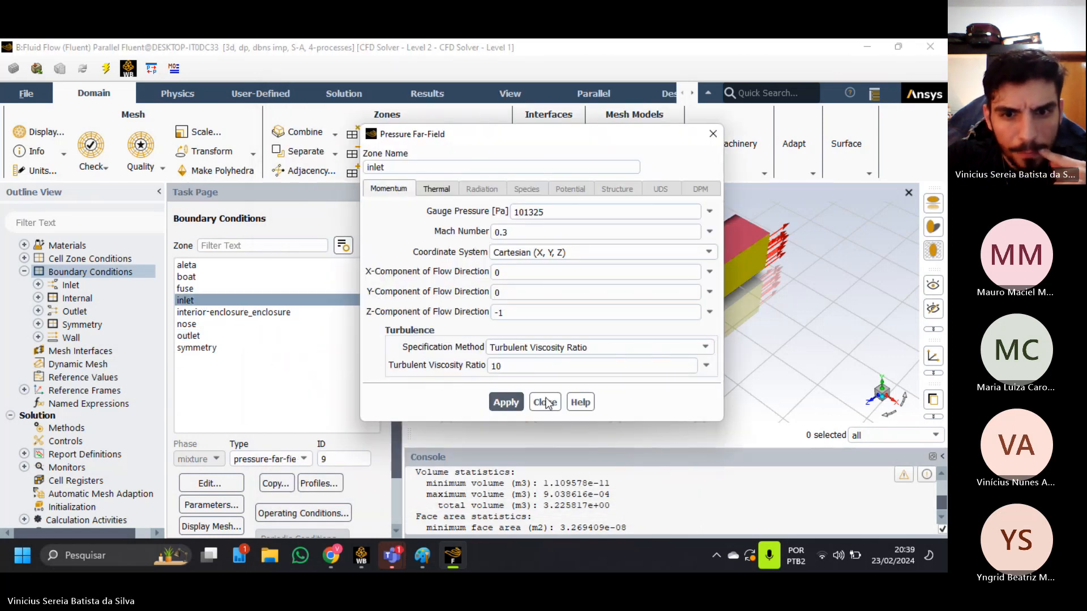
pyautogui.click(545, 402)
pyautogui.click(270, 459)
pyautogui.scroll(2, 263, 385)
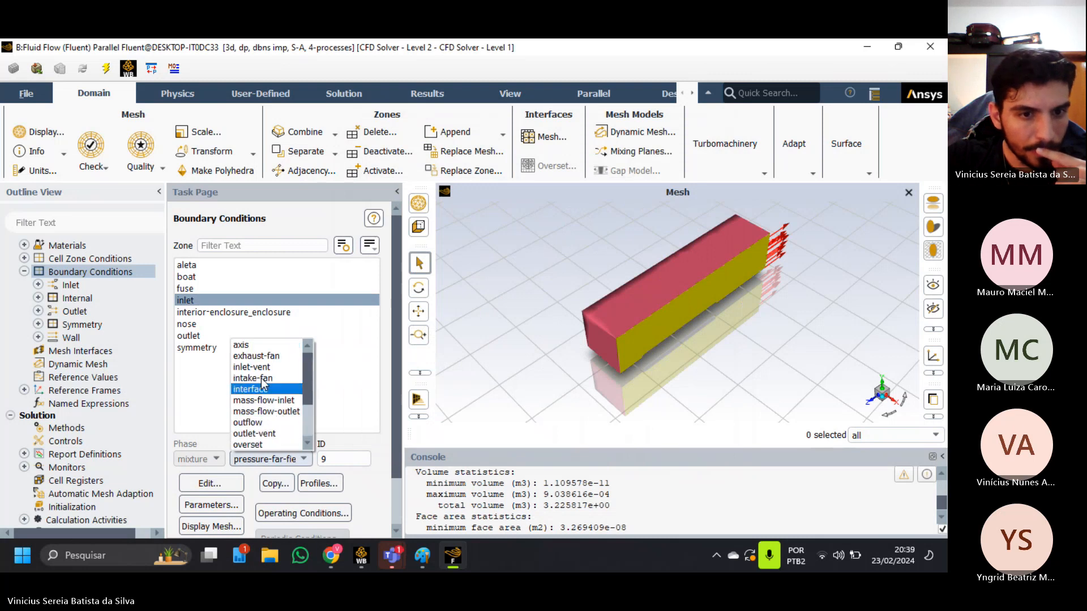
pyautogui.scroll(-2, 266, 418)
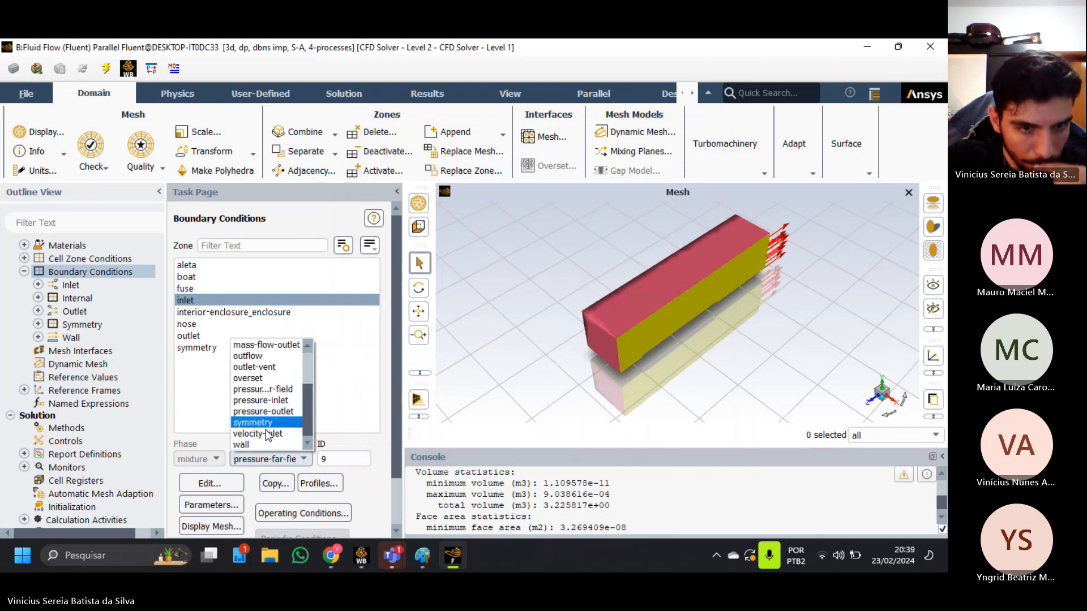
pyautogui.click(267, 434)
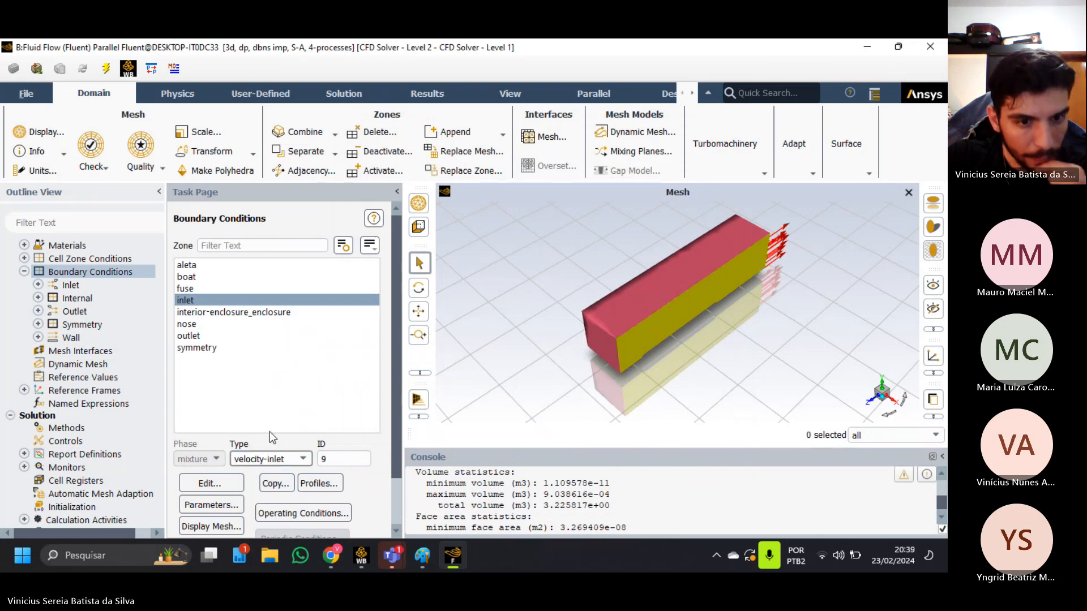
pyautogui.click(226, 486)
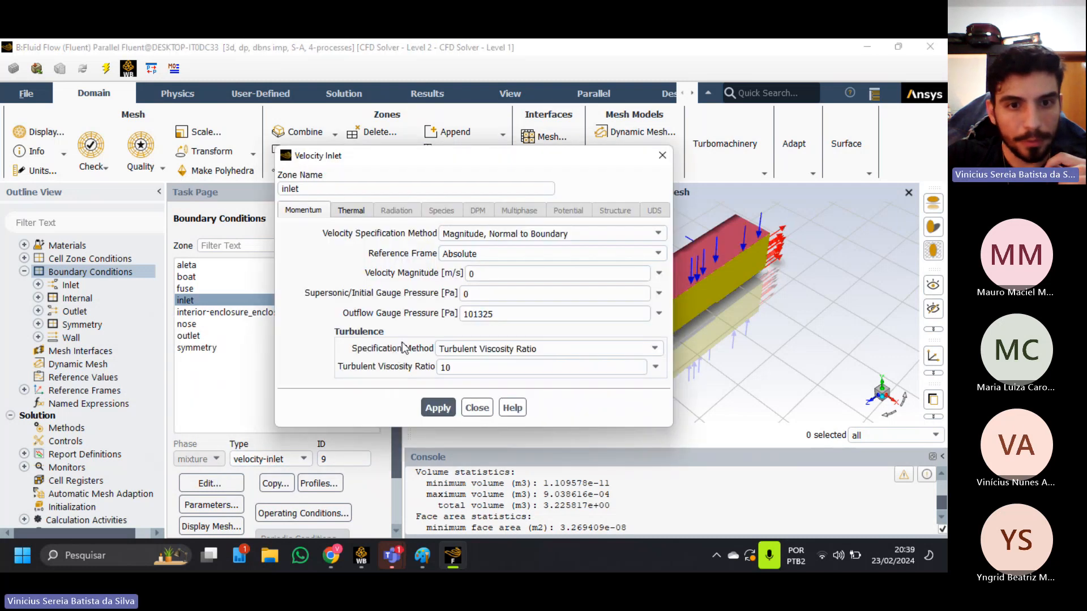
pyautogui.click(351, 211)
pyautogui.click(326, 215)
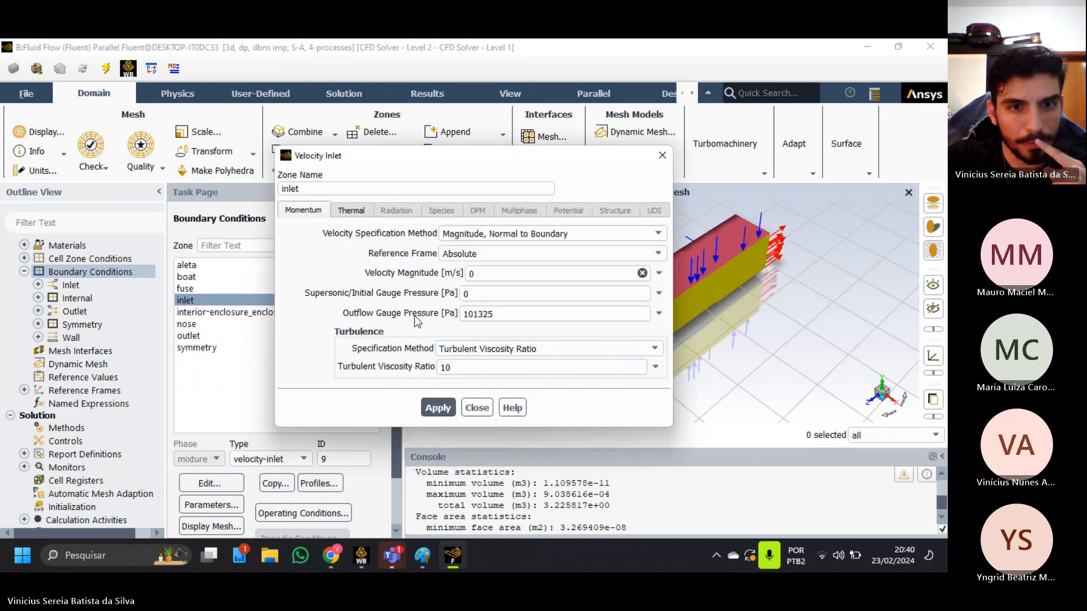
pyautogui.click(477, 407)
# Return the inlet zone's boundary type to pressure-far-field and close its settings.
pyautogui.click(271, 459)
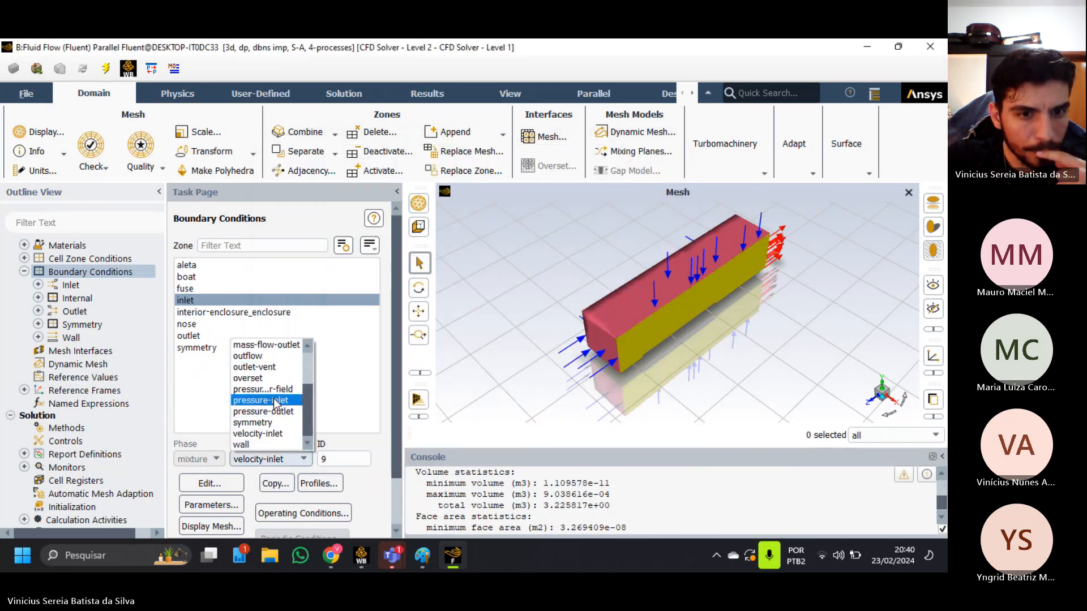
pyautogui.click(274, 389)
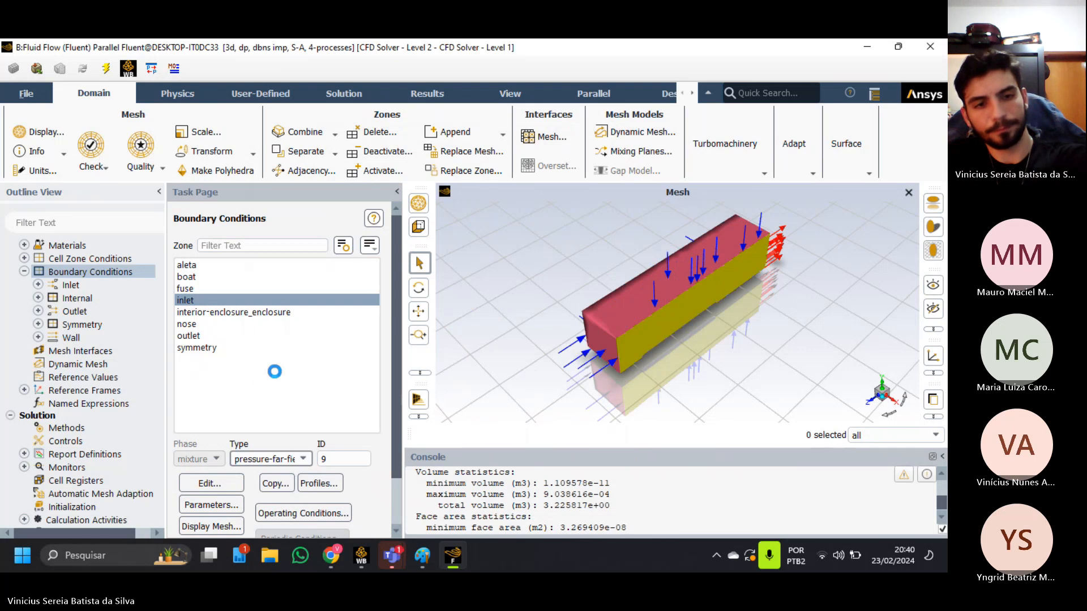
pyautogui.click(478, 417)
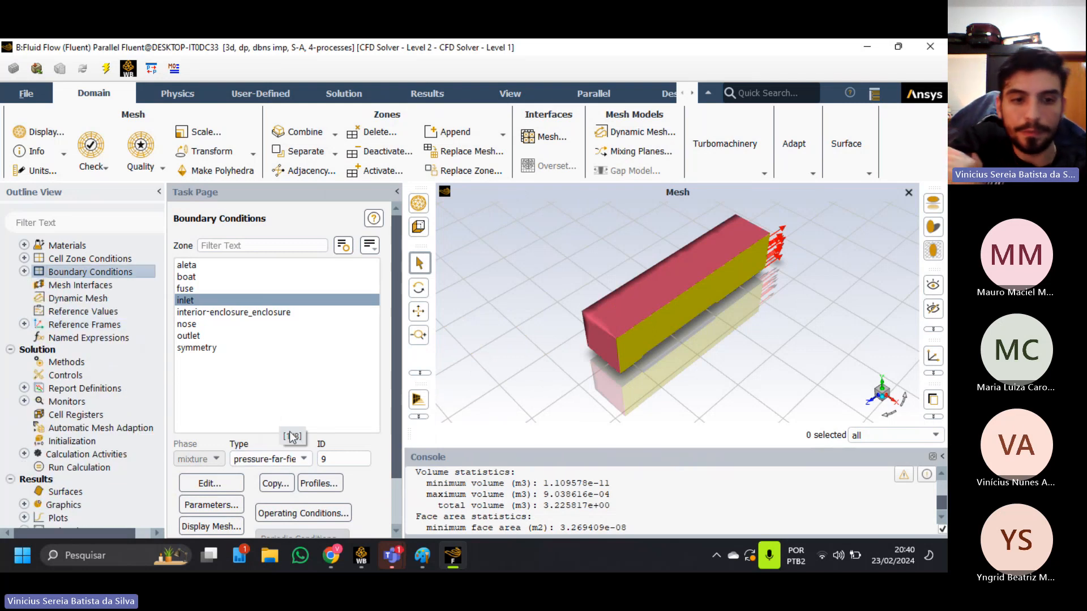
pyautogui.click(898, 46)
pyautogui.click(810, 51)
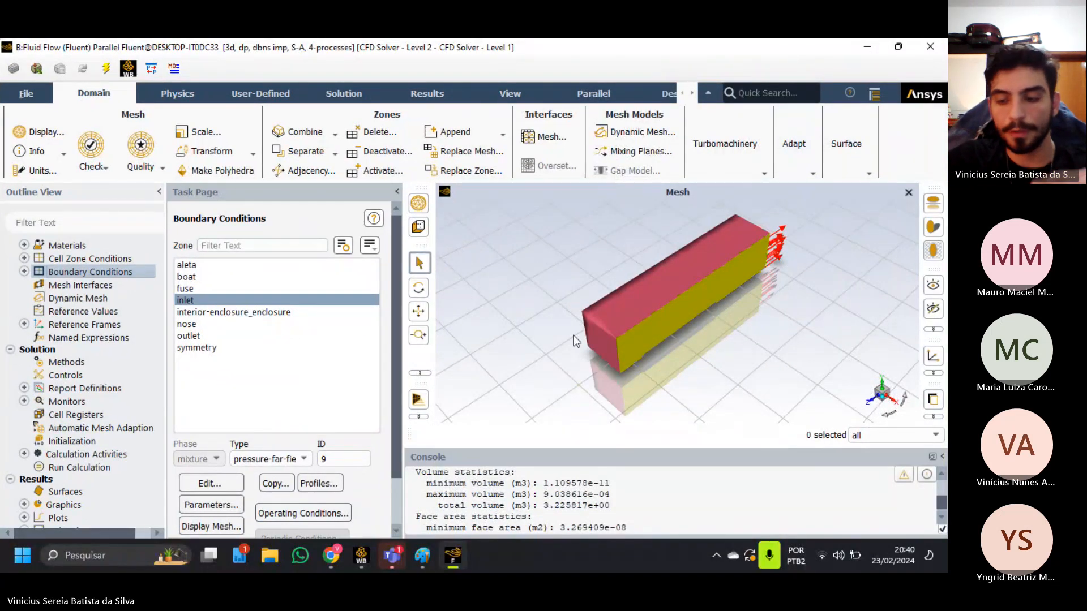
# Set the operating pressure to 101325 Pa in the operating conditions.
pyautogui.click(333, 519)
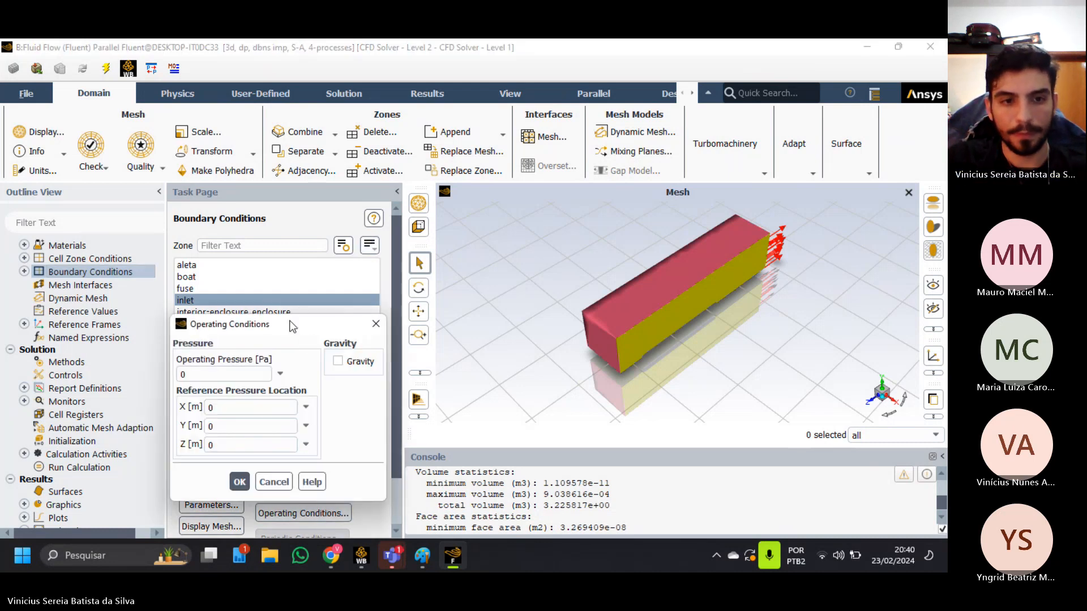
pyautogui.moveTo(237, 324); pyautogui.dragTo(327, 249)
pyautogui.doubleClick(283, 298)
pyautogui.write('101325')
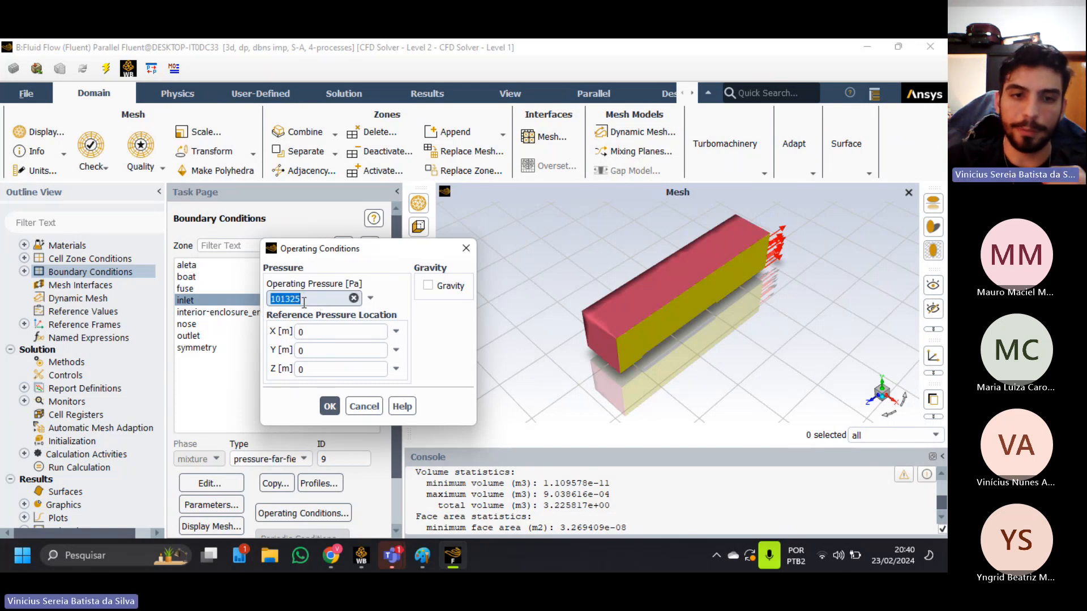
pyautogui.click(329, 406)
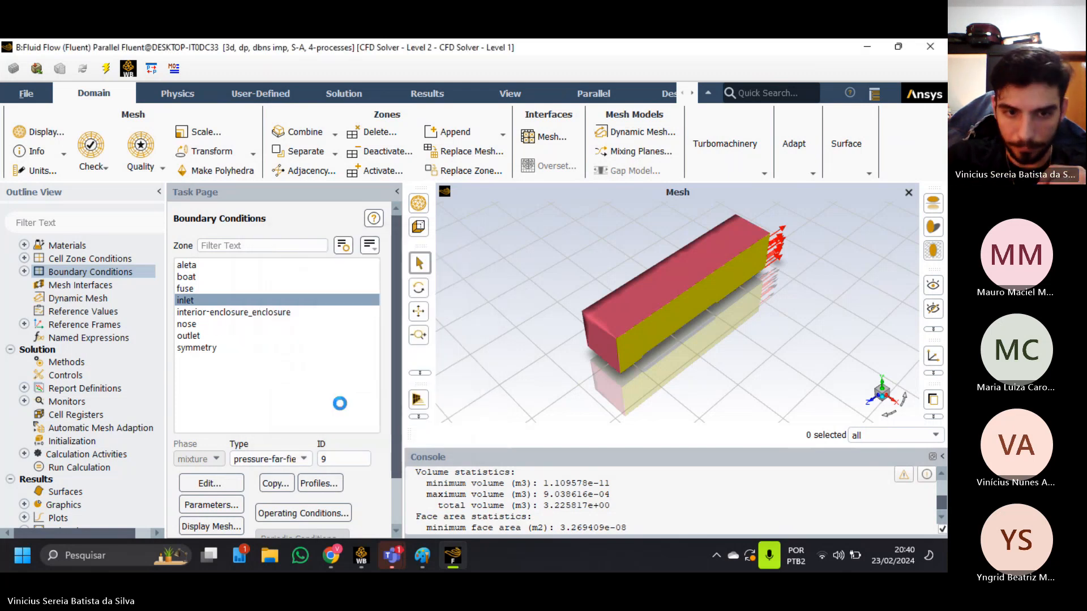
# Open the outlet's pressure-outlet settings and try a gauge pressure of 0 Pa.
pyautogui.click(194, 336)
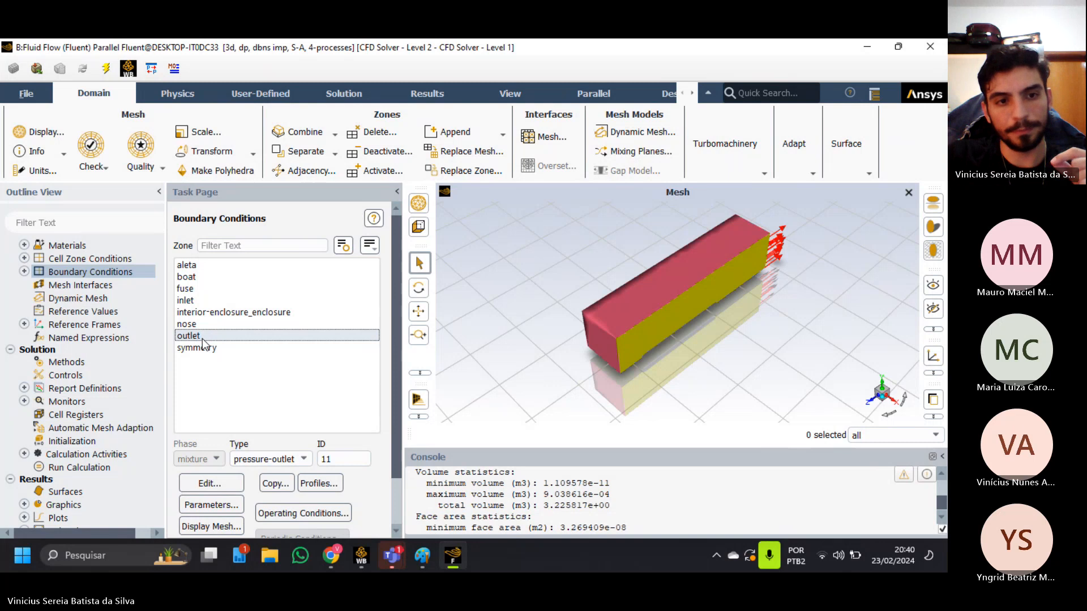
pyautogui.click(209, 483)
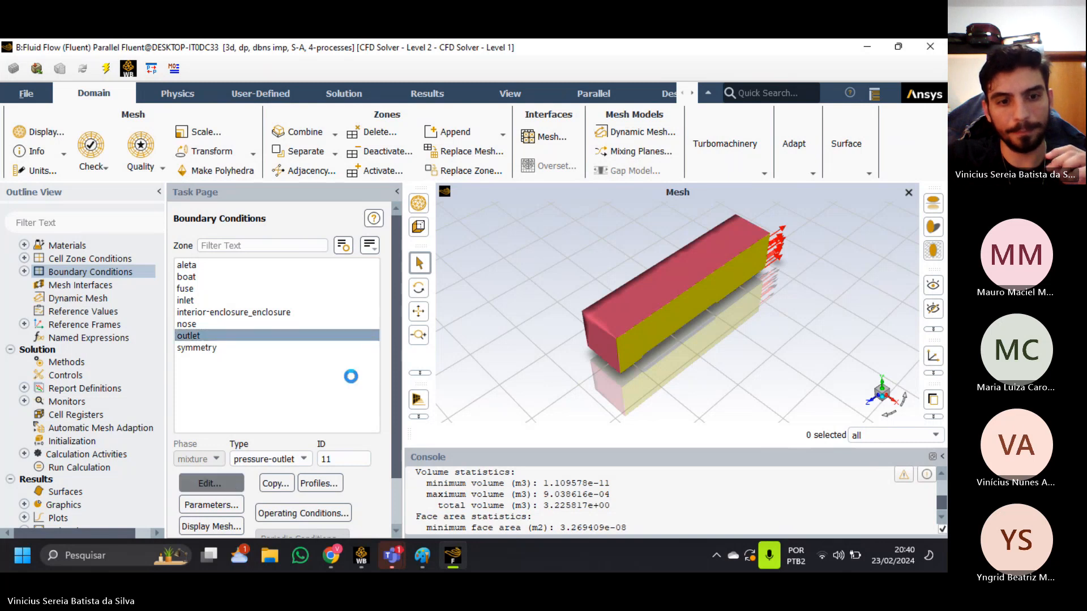
pyautogui.doubleClick(506, 191)
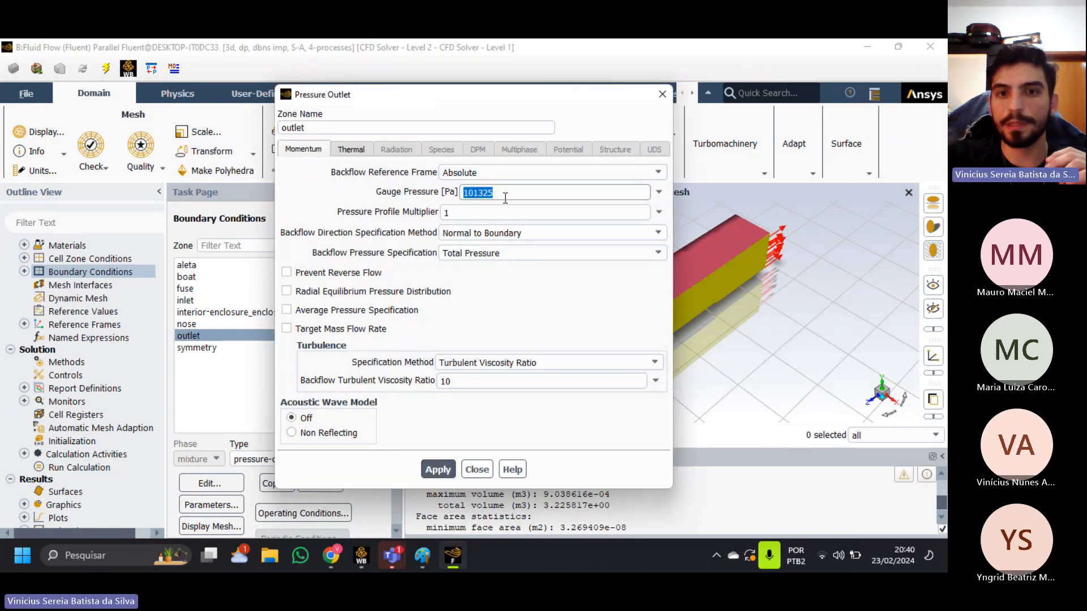
pyautogui.write('0')
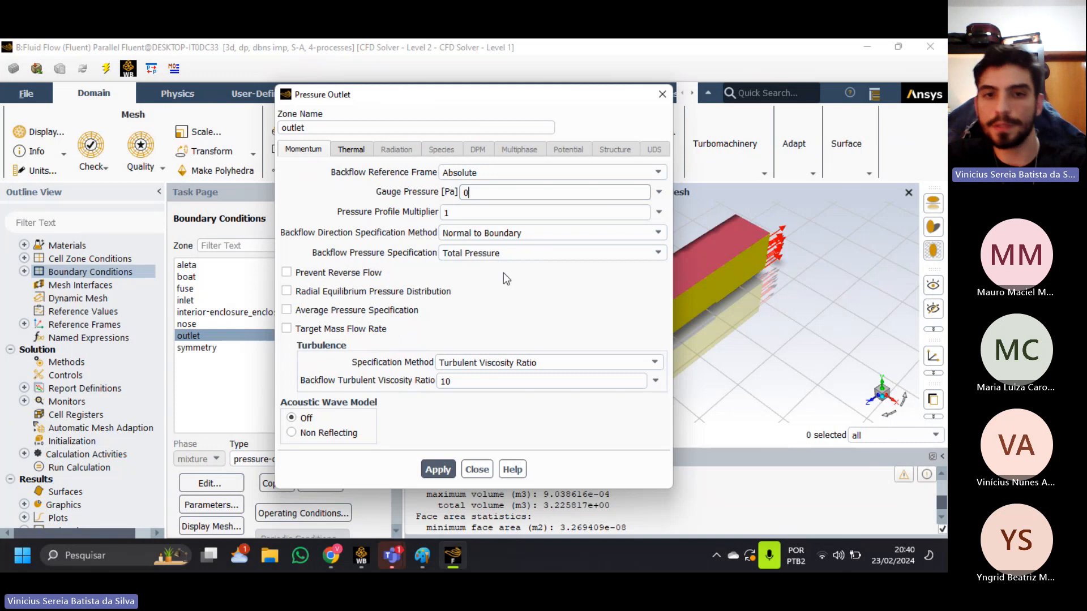
pyautogui.click(488, 212)
# Set the outlet's gauge pressure to 101325 Pa, close its settings, and reopen them briefly to check the entry.
pyautogui.doubleClick(492, 194)
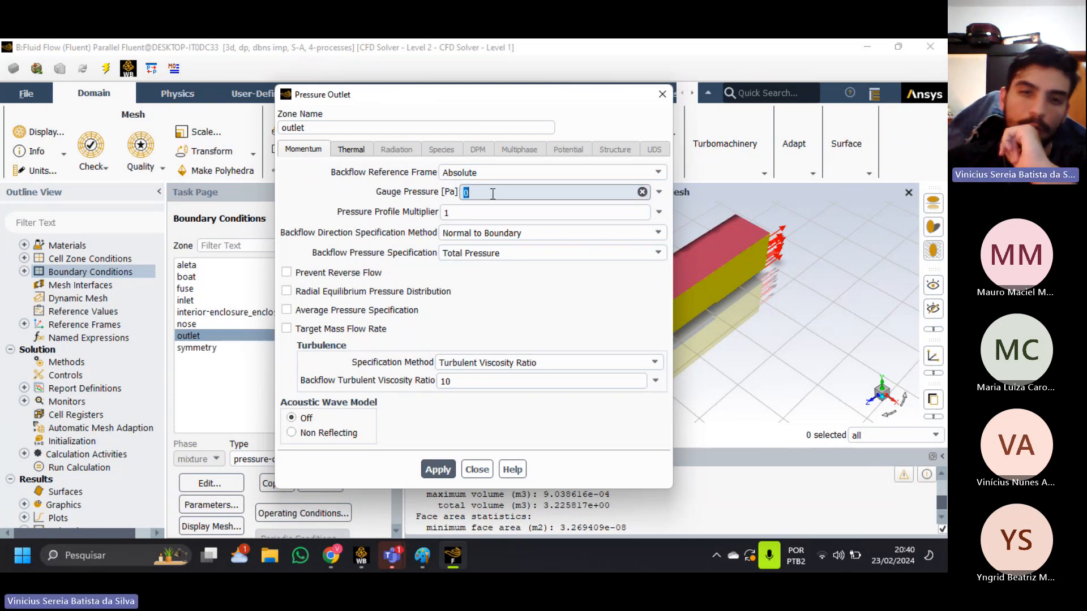
pyautogui.write('1')
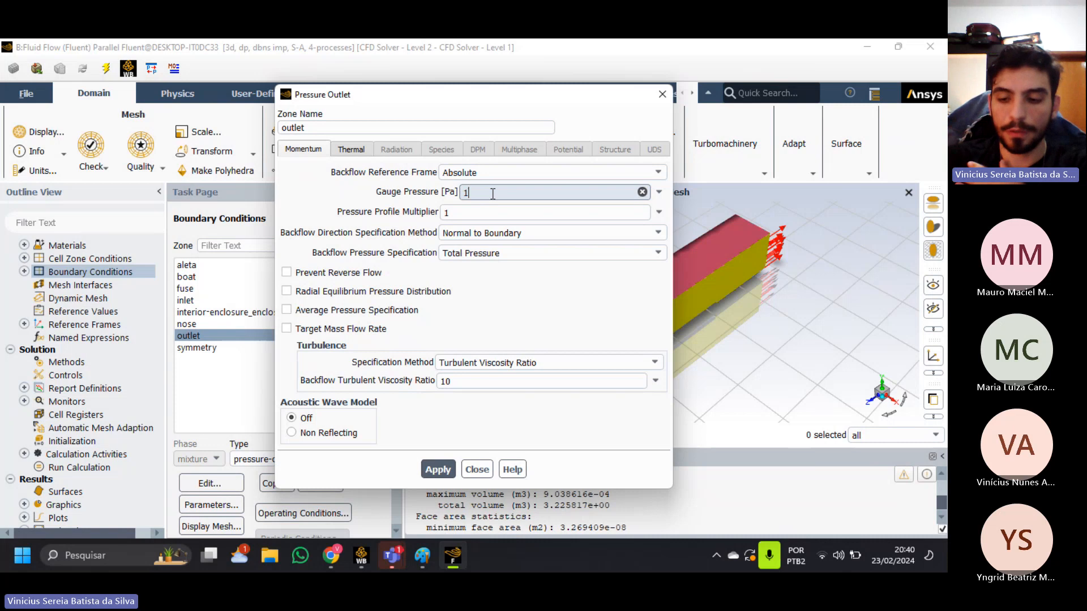
pyautogui.write('01325')
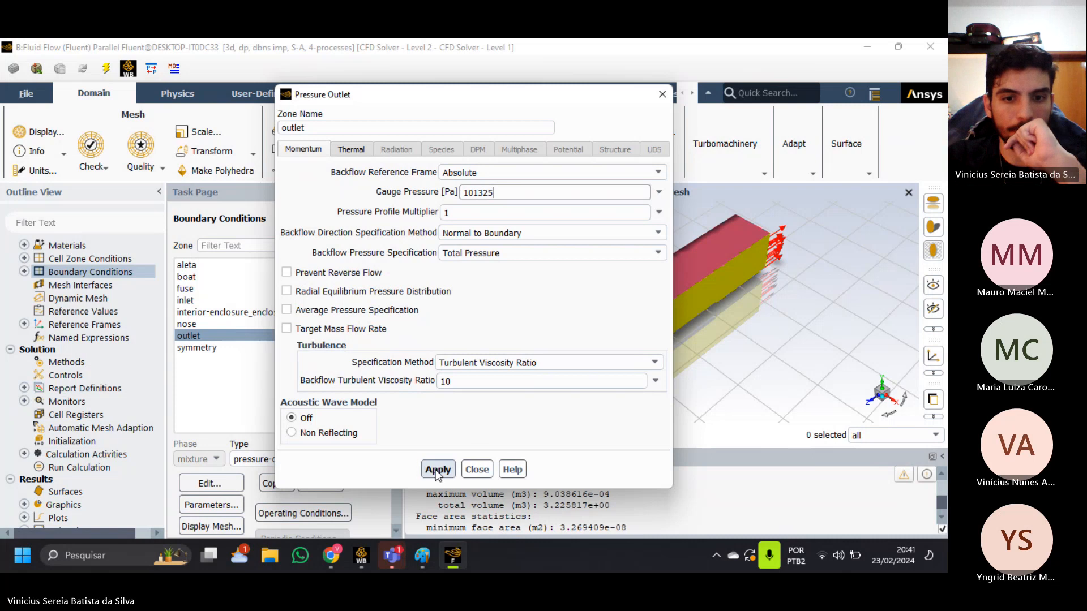
pyautogui.click(468, 471)
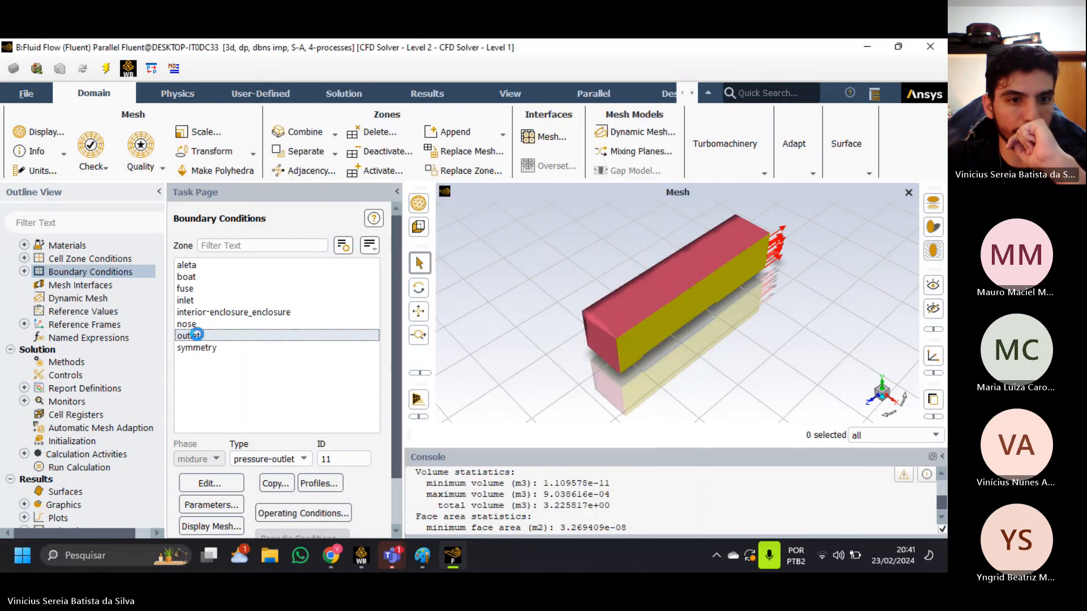
pyautogui.doubleClick(193, 336)
pyautogui.click(473, 465)
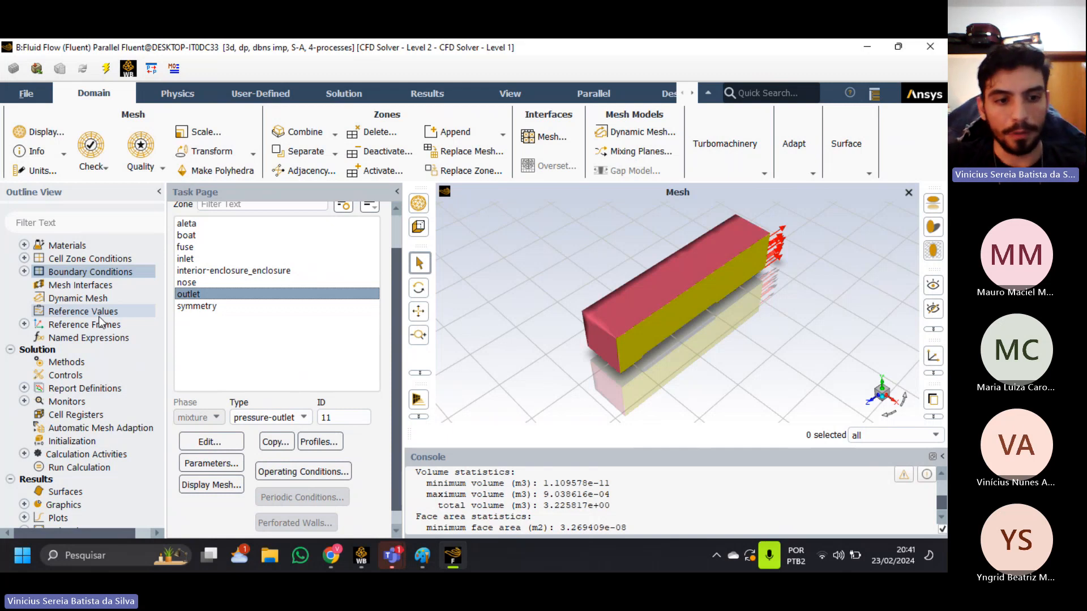
pyautogui.click(25, 557)
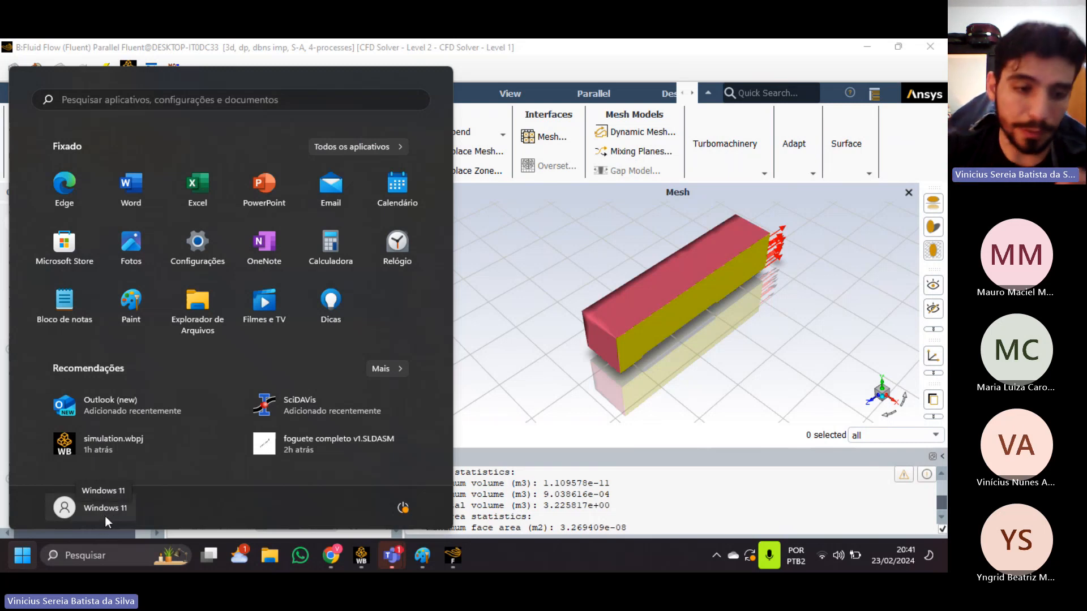
pyautogui.click(545, 41)
pyautogui.click(772, 56)
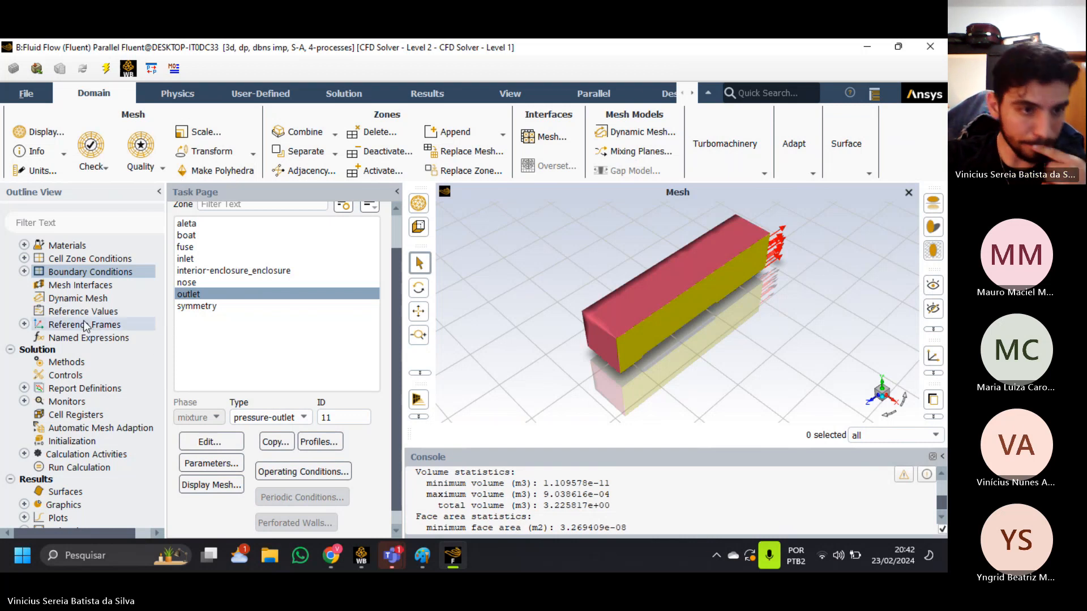
# Open the mesh interfaces settings for a look and close them again.
pyautogui.click(83, 289)
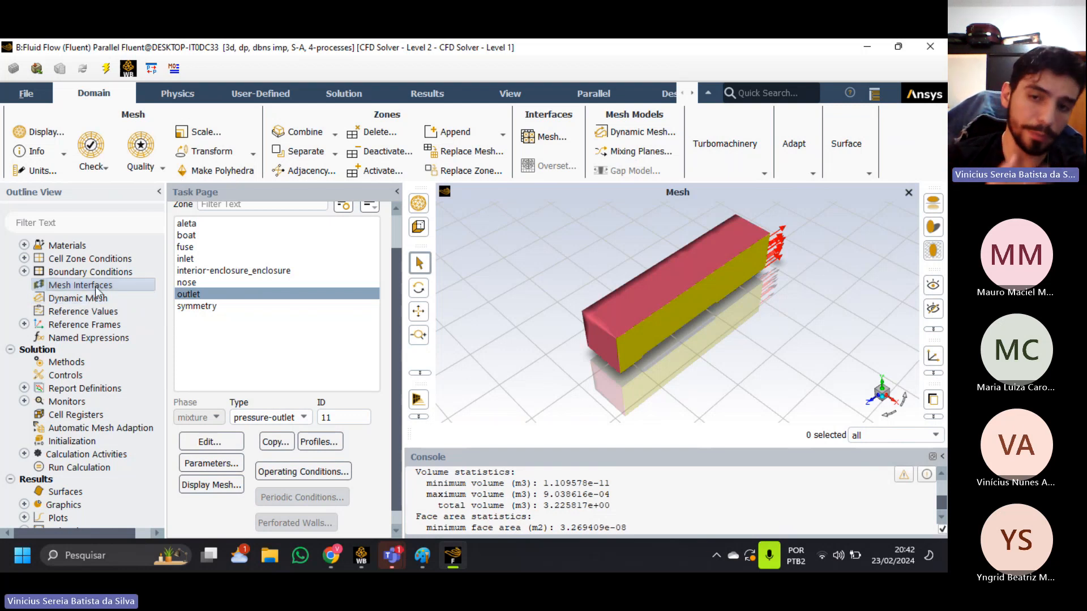
pyautogui.doubleClick(95, 285)
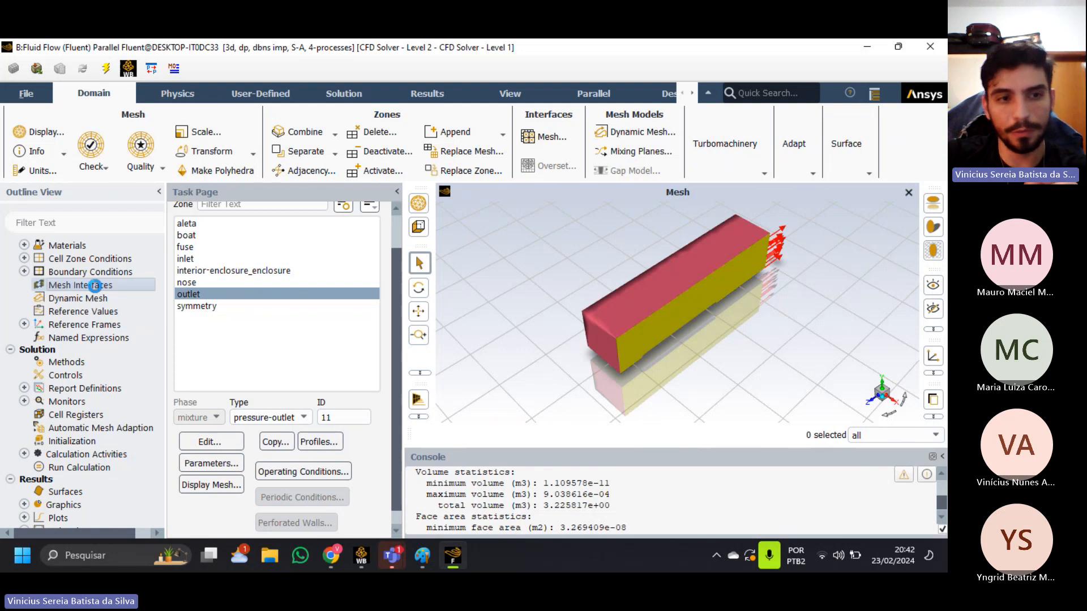
pyautogui.click(469, 443)
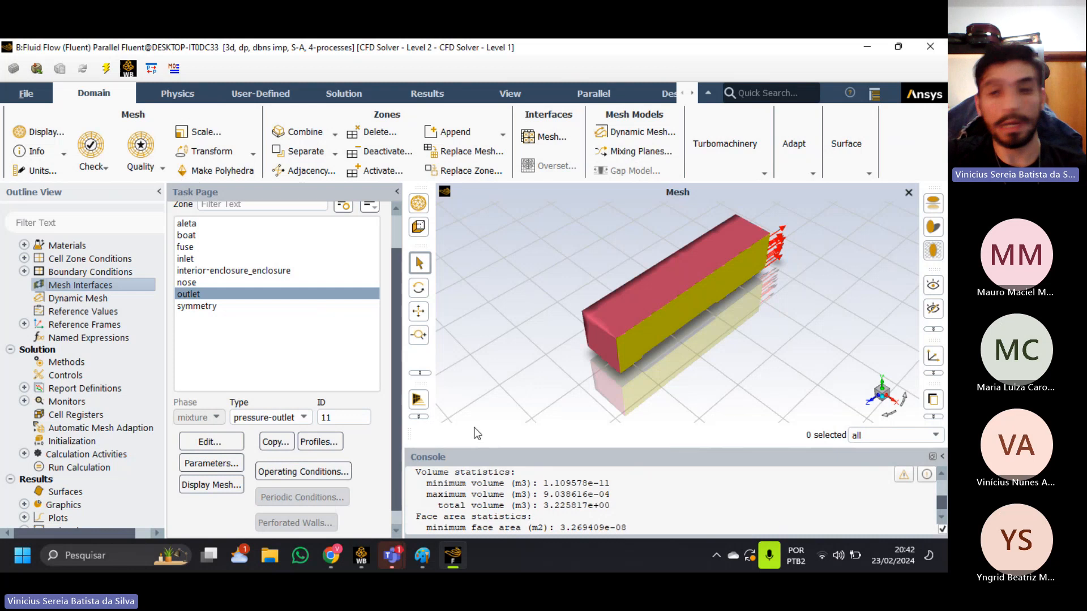
# Compute the reference values from the inlet zone and open the reference area for editing.
pyautogui.click(73, 312)
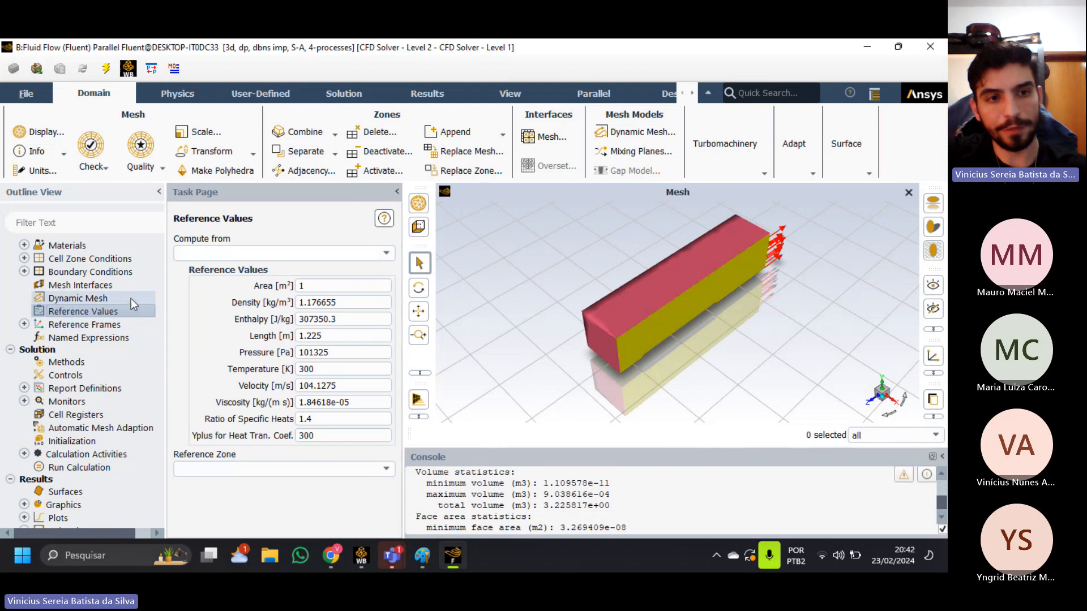
pyautogui.click(381, 253)
pyautogui.click(334, 279)
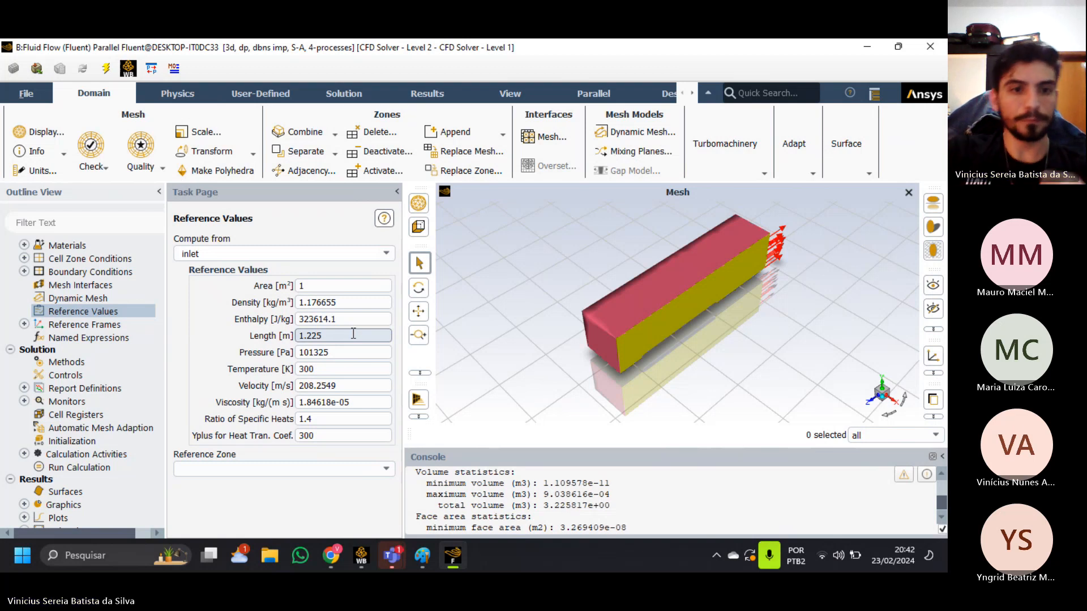
pyautogui.doubleClick(320, 292)
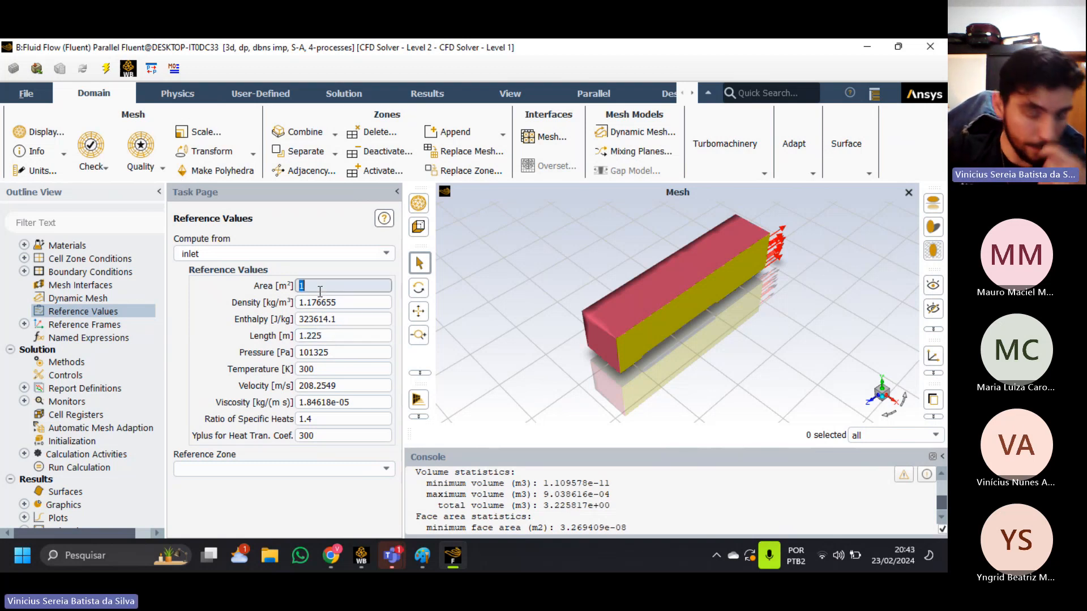
pyautogui.moveTo(516, 348); pyautogui.dragTo(535, 321)
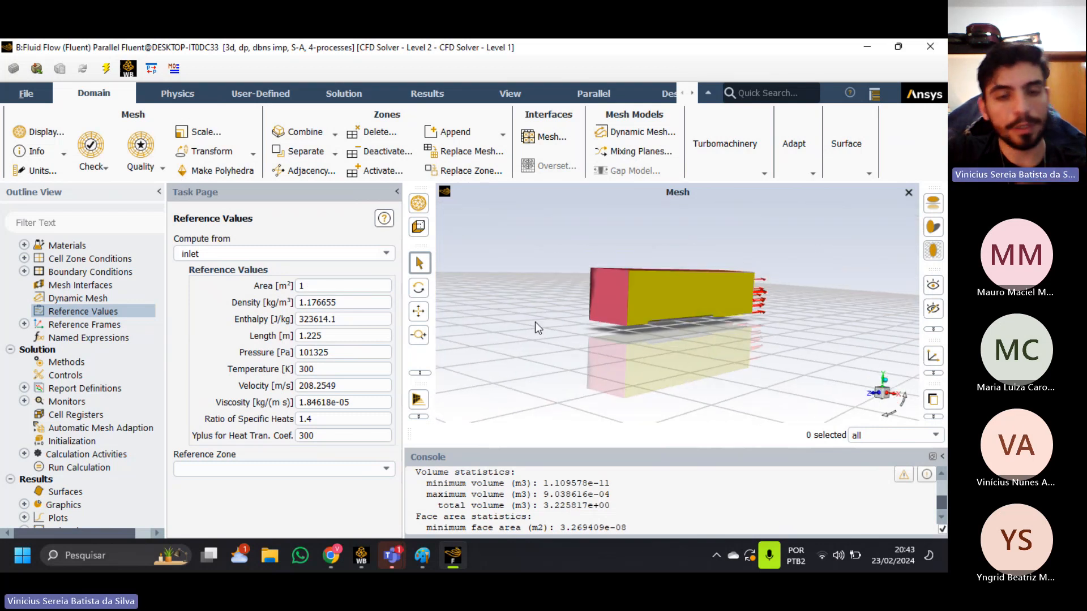
pyautogui.click(331, 290)
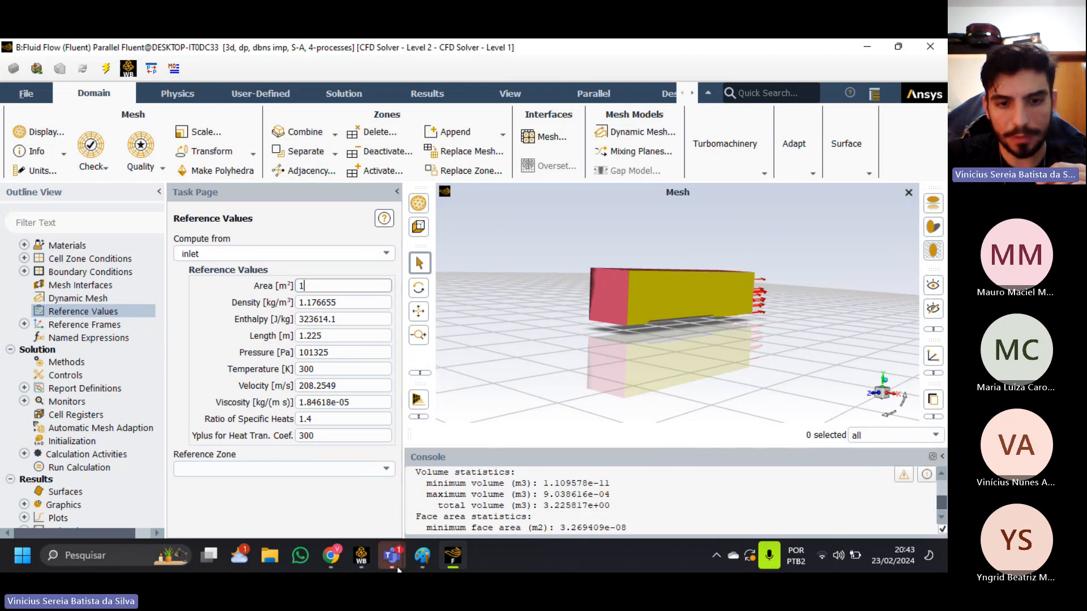
# Switch to Paint and undo the latest strokes, removing the hand-drawn graph and the marks around the equation terms.
pyautogui.click(422, 555)
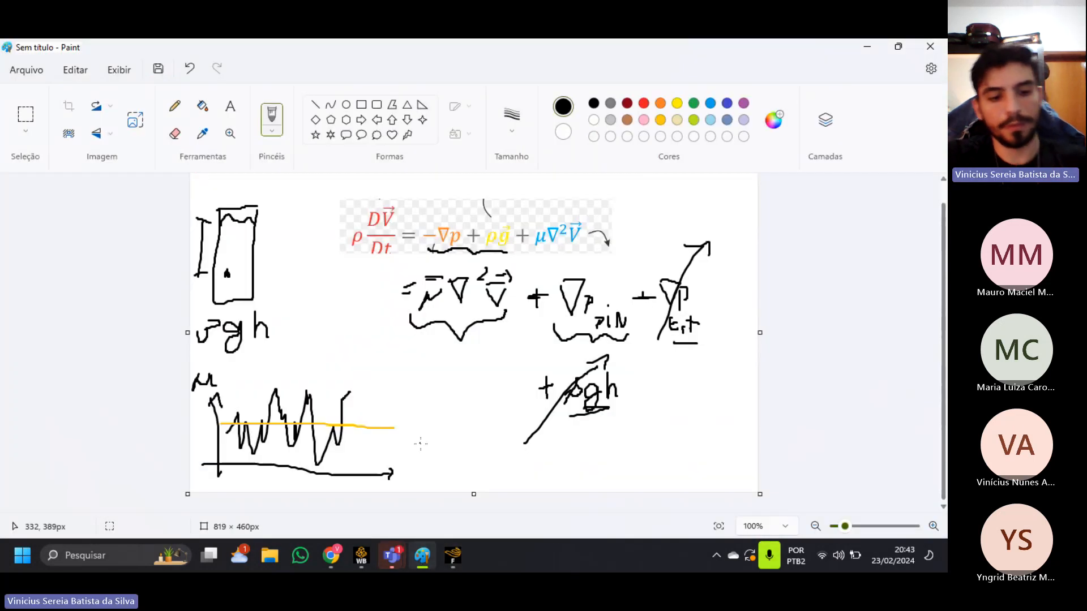
pyautogui.hotkey('ctrl', 'z')
pyautogui.hotkey('ctrl', 'z')
pyautogui.hotkey('ctrl', 'z')
pyautogui.hotkey('ctrl', 'z')
pyautogui.hotkey('ctrl', 'z')
pyautogui.hotkey('ctrl', 'z')
pyautogui.hotkey('ctrl', 'z')
pyautogui.hotkey('ctrl', 'z')
pyautogui.hotkey('ctrl', 'z')
pyautogui.hotkey('ctrl', 'z')
pyautogui.hotkey('ctrl', 'z')
pyautogui.hotkey('ctrl', 'z')
pyautogui.hotkey('ctrl', 'z')
pyautogui.hotkey('ctrl', 'z')
pyautogui.hotkey('ctrl', 'z')
pyautogui.hotkey('ctrl', 'z')
pyautogui.hotkey('ctrl', 'z')
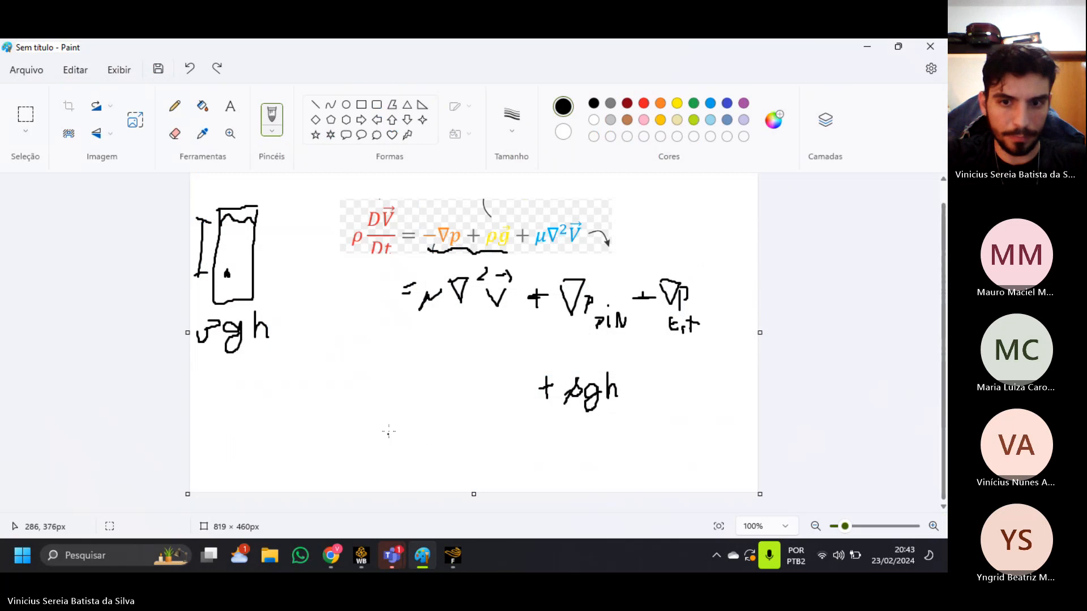
# Draw the rocket's front view below the equations: a circle about 87 × 79 px with four thin rectangular fins around it.
pyautogui.click(346, 105)
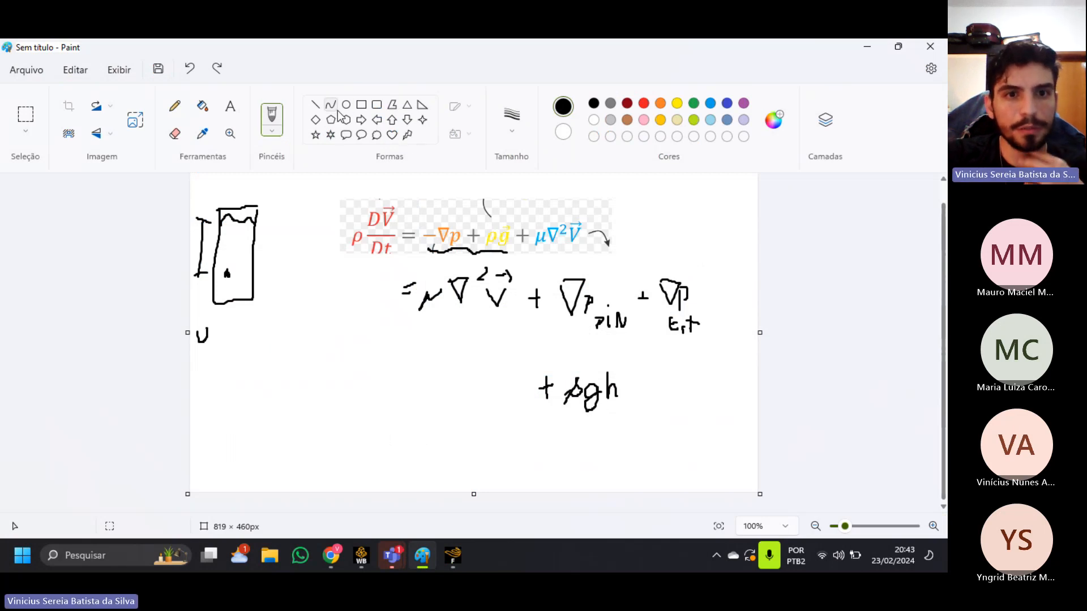
pyautogui.moveTo(317, 372); pyautogui.dragTo(378, 428)
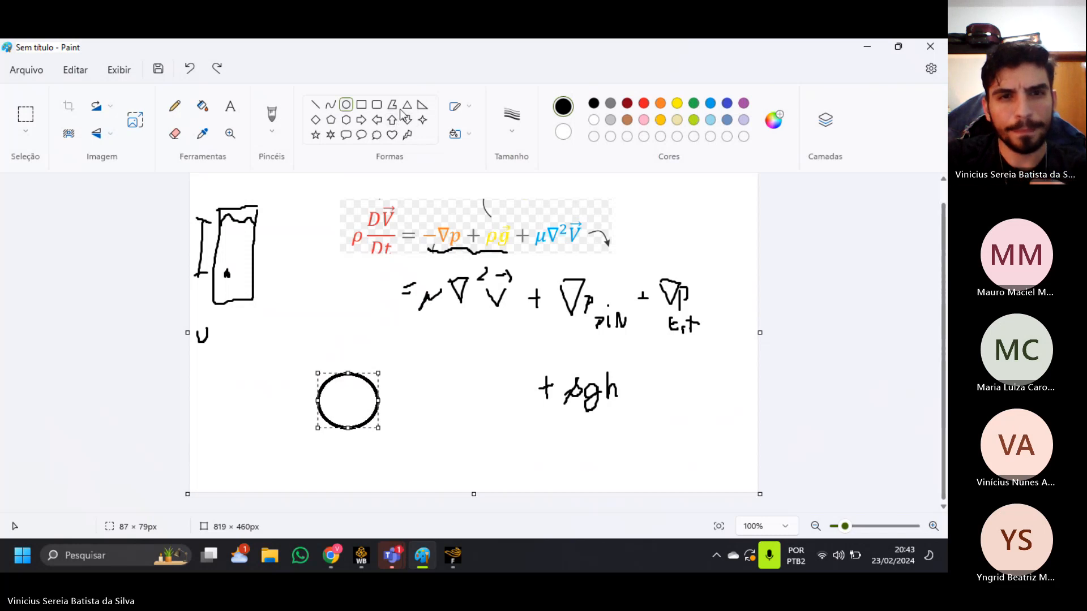
pyautogui.click(361, 104)
pyautogui.moveTo(342, 340); pyautogui.dragTo(356, 374)
pyautogui.moveTo(274, 395)
pyautogui.mouseDown()
pyautogui.moveTo(318, 409)
pyautogui.moveTo(355, 442)
pyautogui.moveTo(356, 457)
pyautogui.mouseUp()
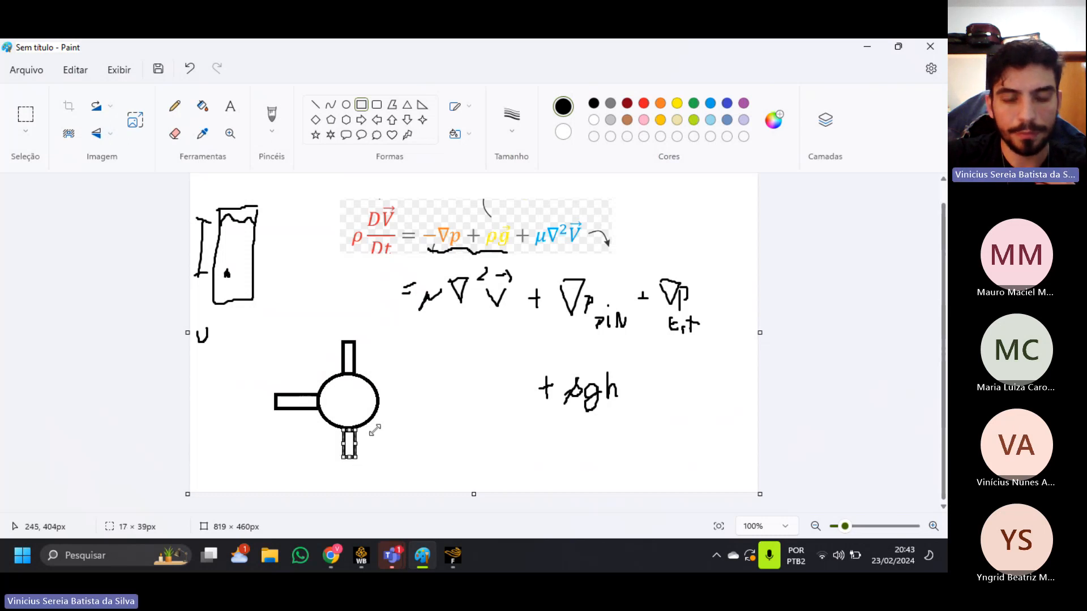
pyautogui.moveTo(378, 398); pyautogui.dragTo(419, 411)
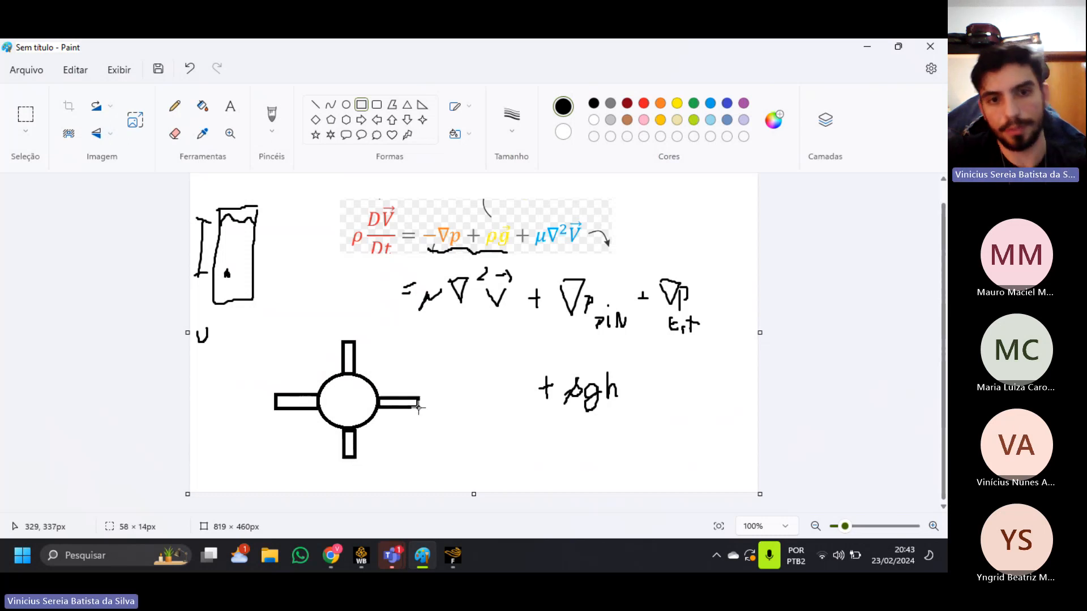
pyautogui.click(540, 499)
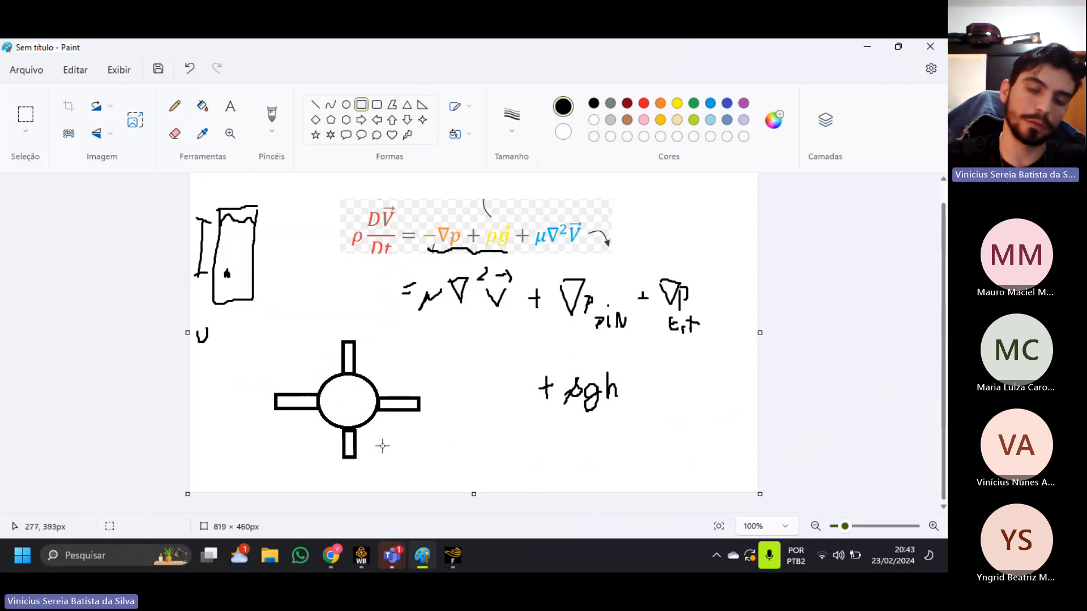
# Switch back to Fluent and go over the reference density, enthalpy and length.
pyautogui.hotkey('alt', 'Tab')
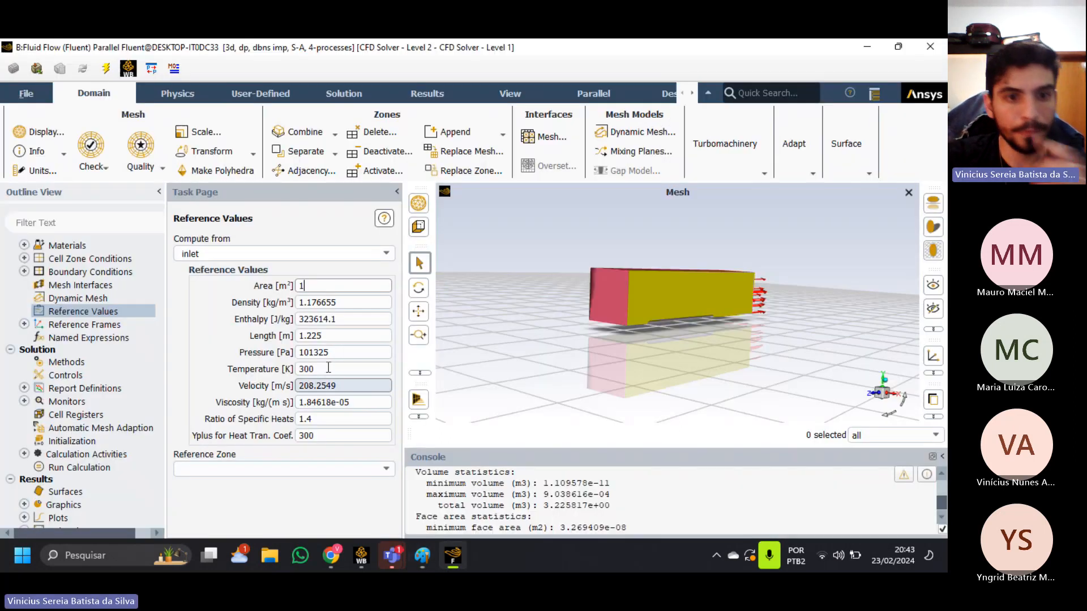
pyautogui.click(346, 304)
pyautogui.click(345, 321)
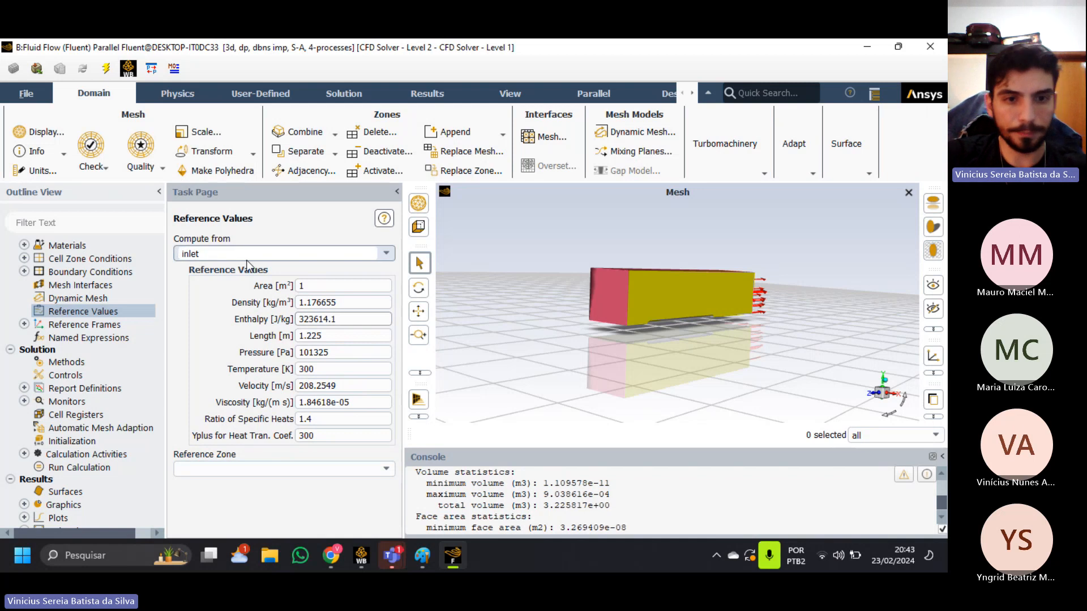
pyautogui.click(341, 334)
pyautogui.doubleClick(341, 334)
pyautogui.tripleClick(340, 334)
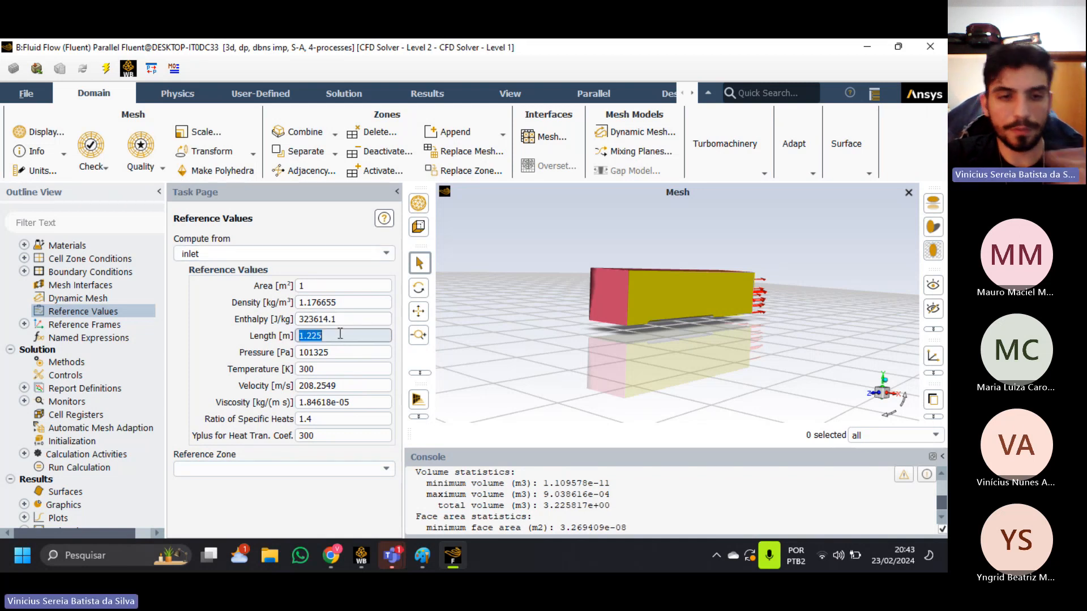
pyautogui.click(341, 334)
pyautogui.moveTo(341, 334); pyautogui.dragTo(297, 336)
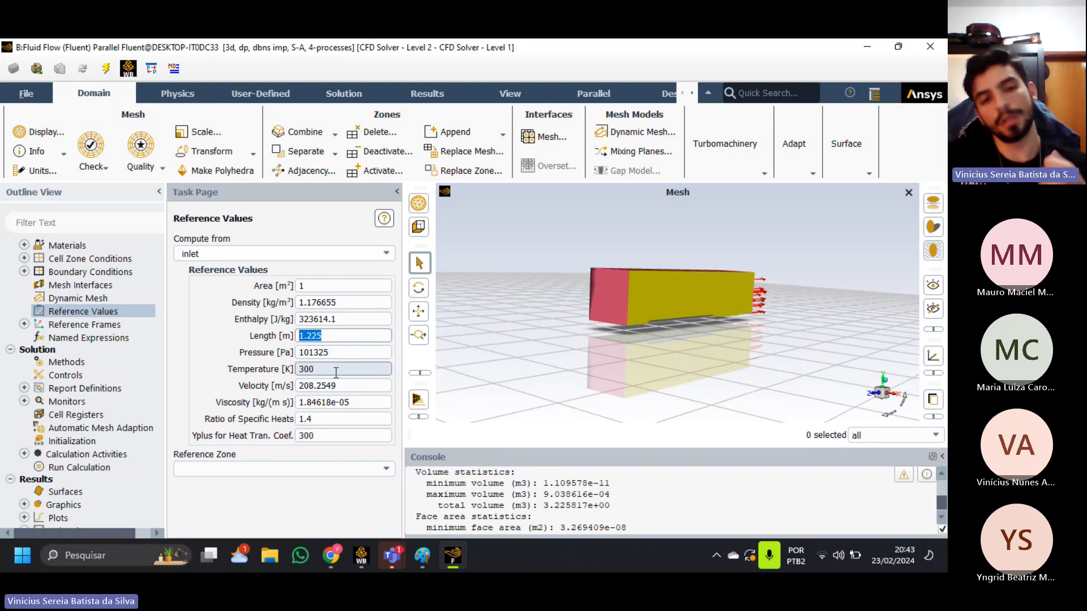
pyautogui.click(286, 342)
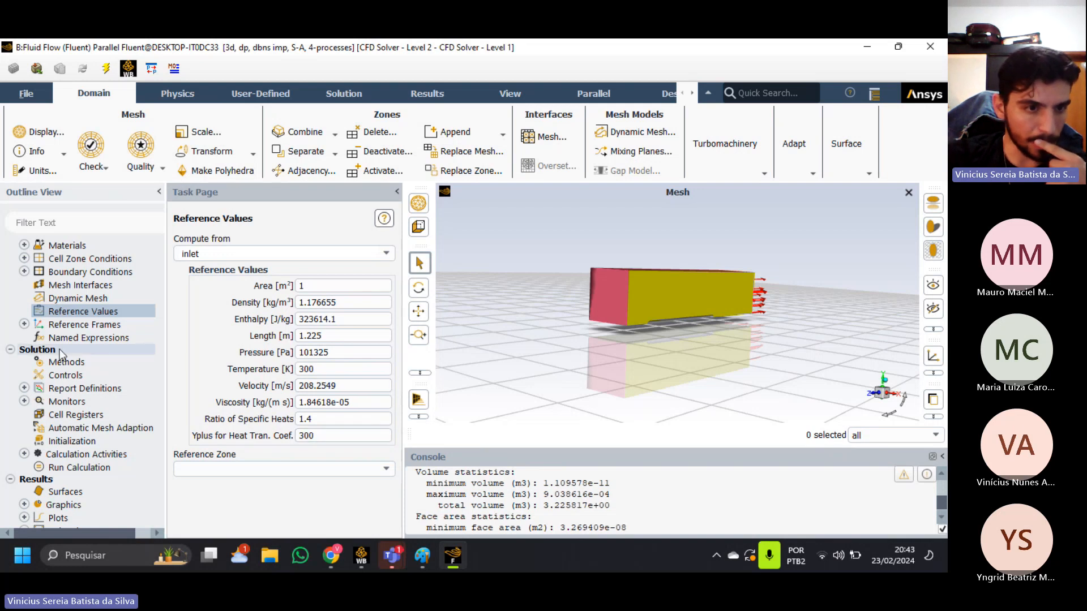
# Open the solution methods, widen the task page and view the formulation options.
pyautogui.scroll(-1, 102, 360)
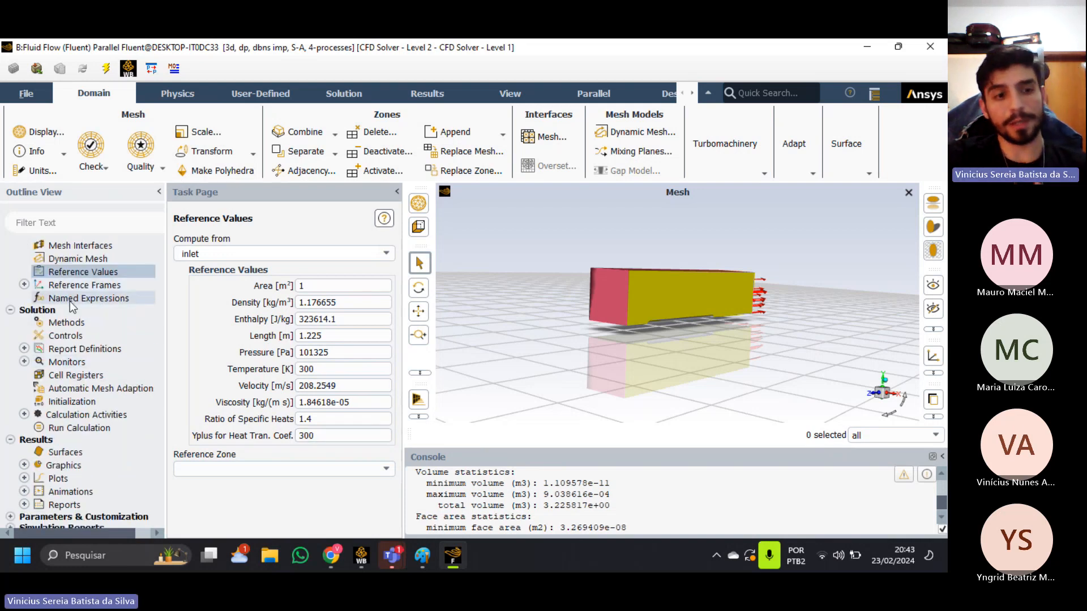
pyautogui.click(67, 322)
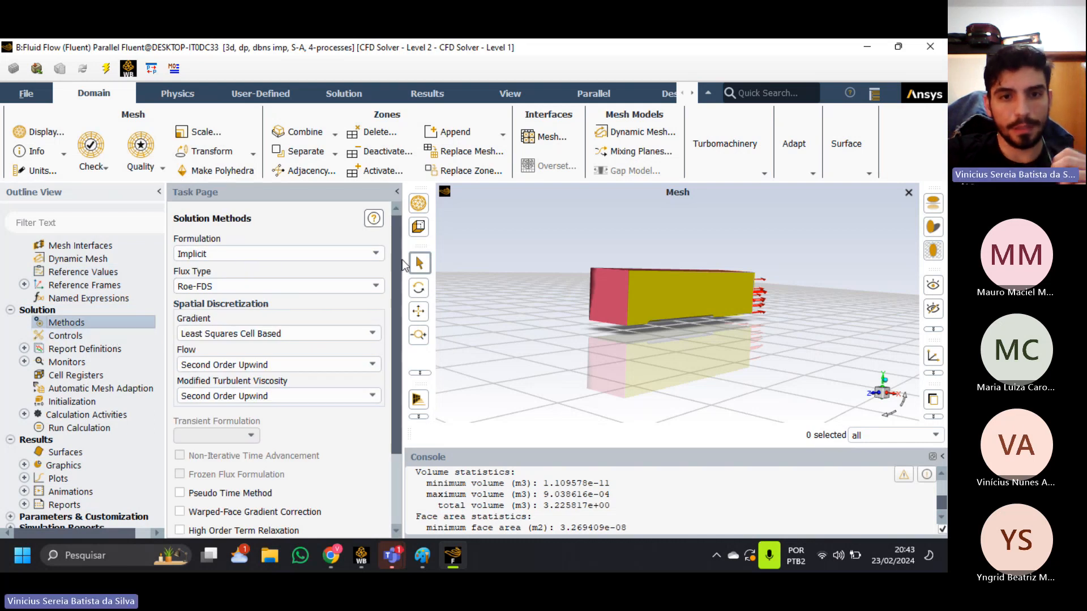
pyautogui.moveTo(403, 246); pyautogui.dragTo(449, 245)
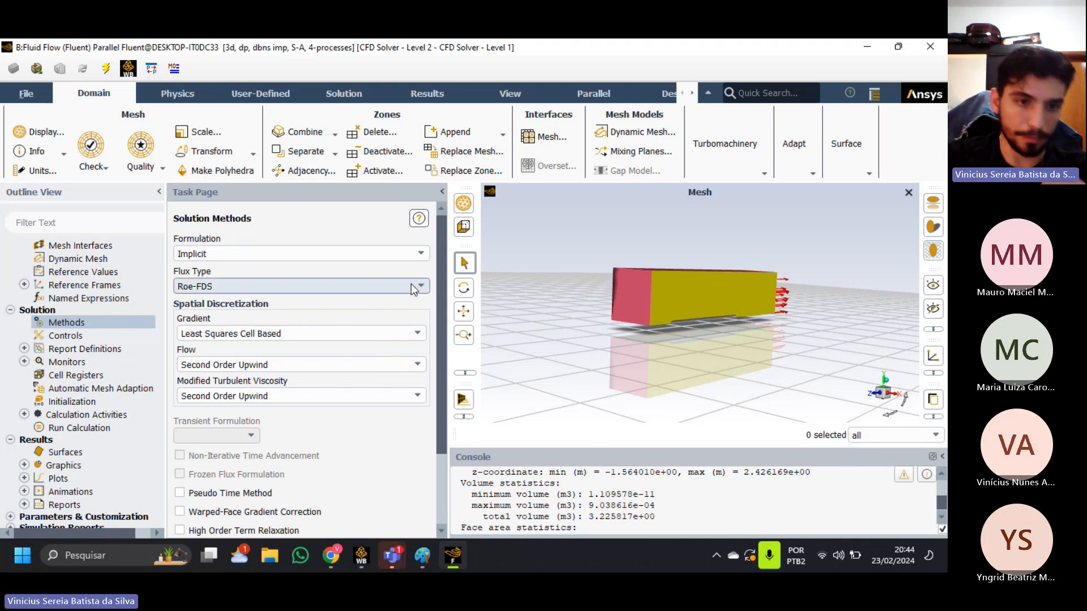
pyautogui.click(419, 254)
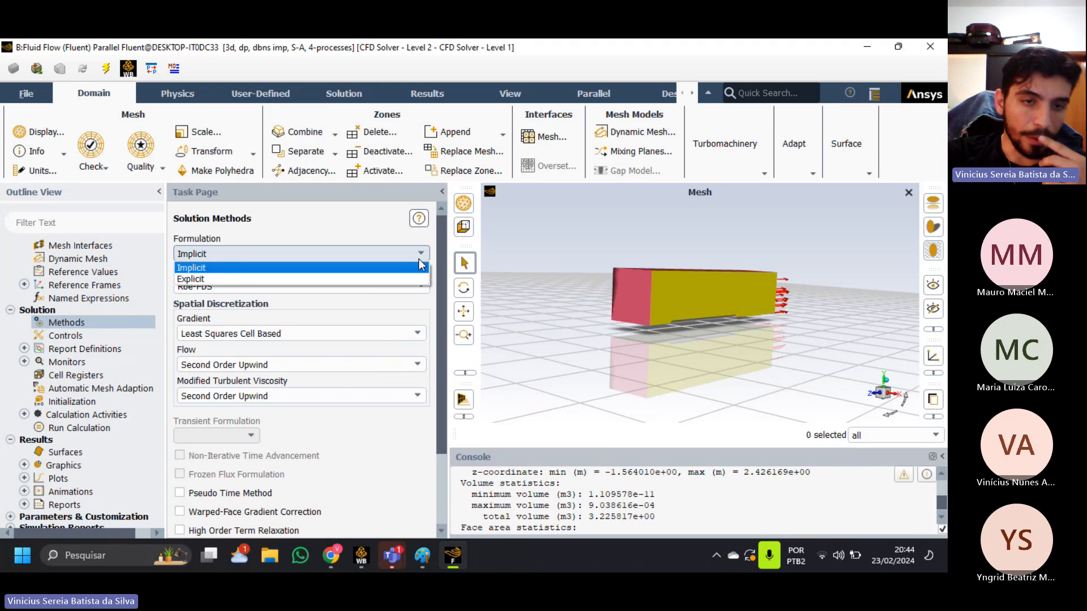
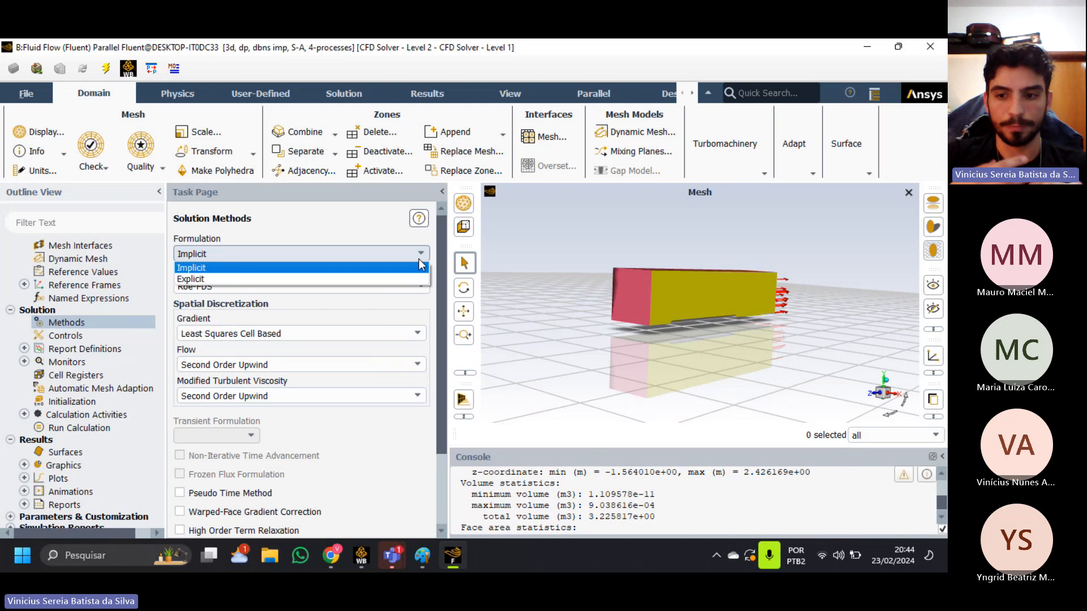
# Switch to Paint and undo the rocket's front view drawing and the letter below the container sketch.
pyautogui.click(418, 568)
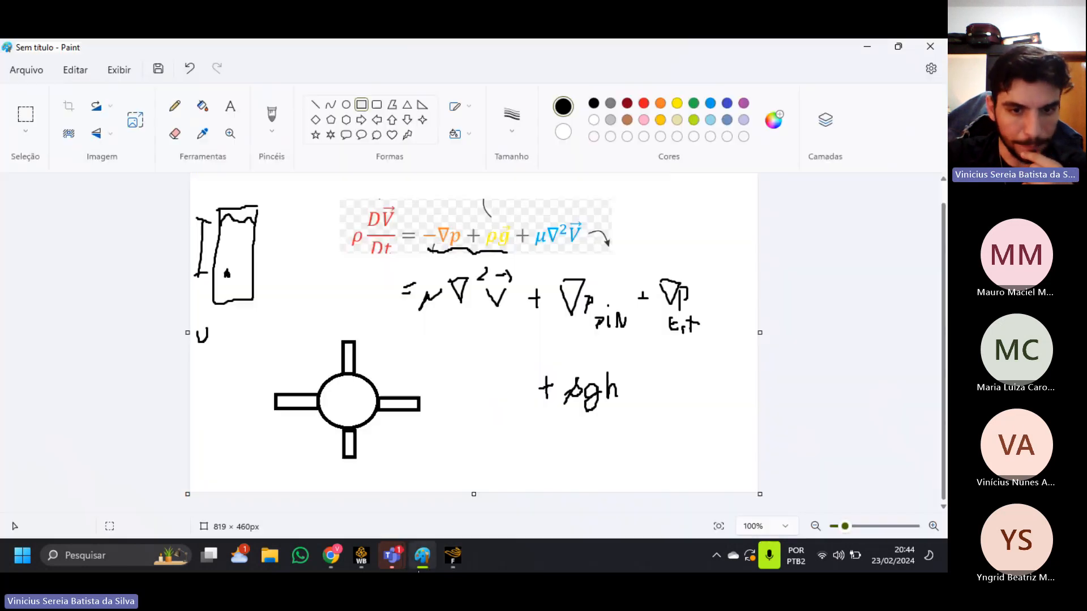
pyautogui.hotkey('ctrl', 'z')
pyautogui.hotkey('ctrl', 'z')
pyautogui.hotkey('ctrl', 'z')
pyautogui.hotkey('ctrl', 'z')
pyautogui.hotkey('ctrl', 'z')
pyautogui.hotkey('ctrl', 'z')
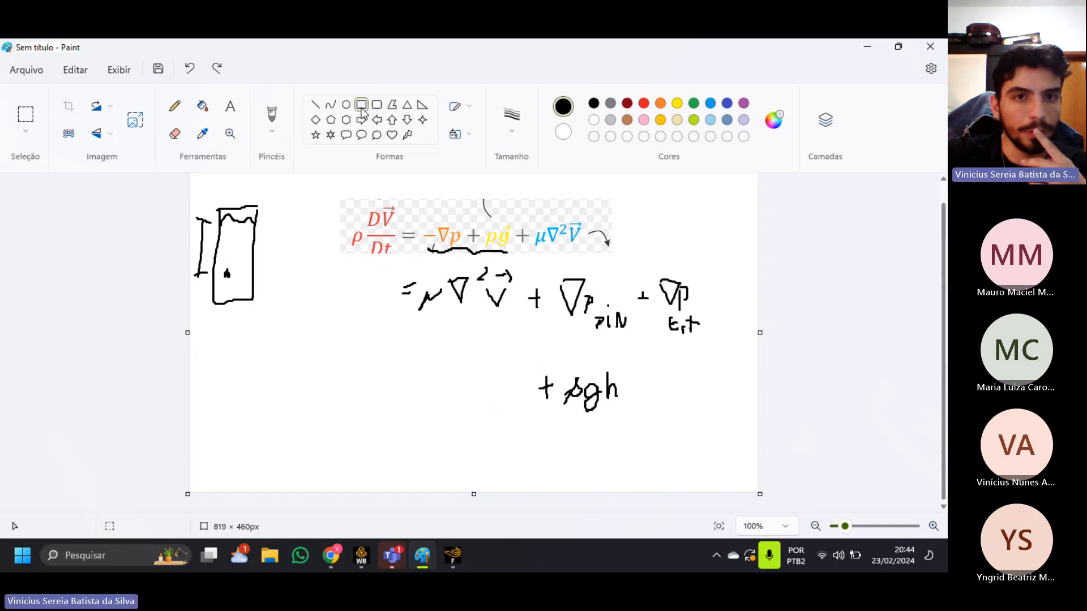
# Draw a freehand cell grid below the equations with two vertical and two horizontal brush lines crossing.
pyautogui.click(273, 122)
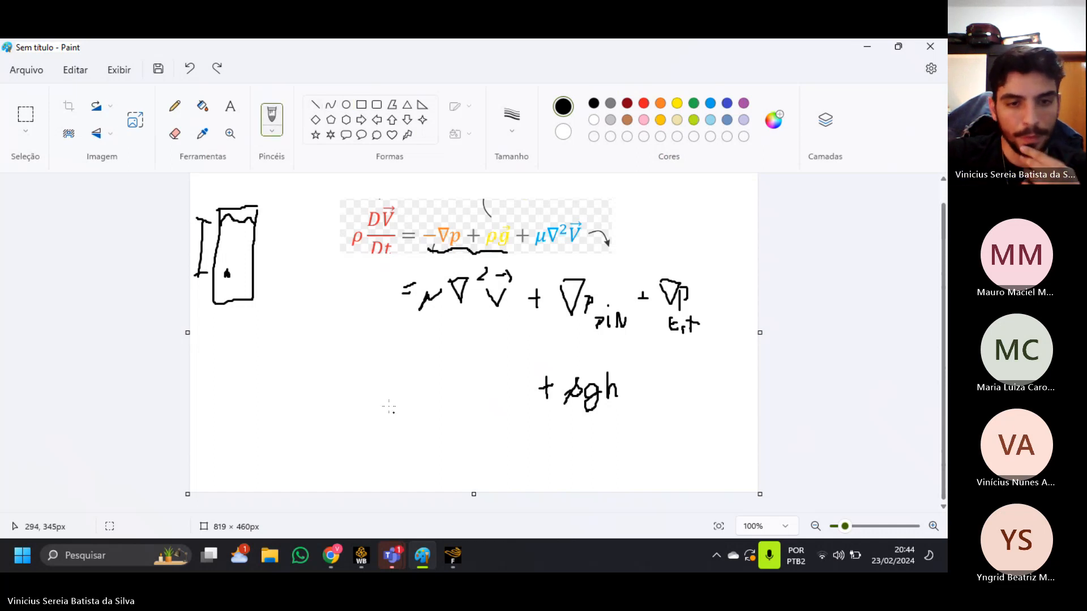
pyautogui.moveTo(346, 342)
pyautogui.mouseDown()
pyautogui.moveTo(344, 460)
pyautogui.moveTo(382, 457)
pyautogui.moveTo(382, 466)
pyautogui.mouseUp()
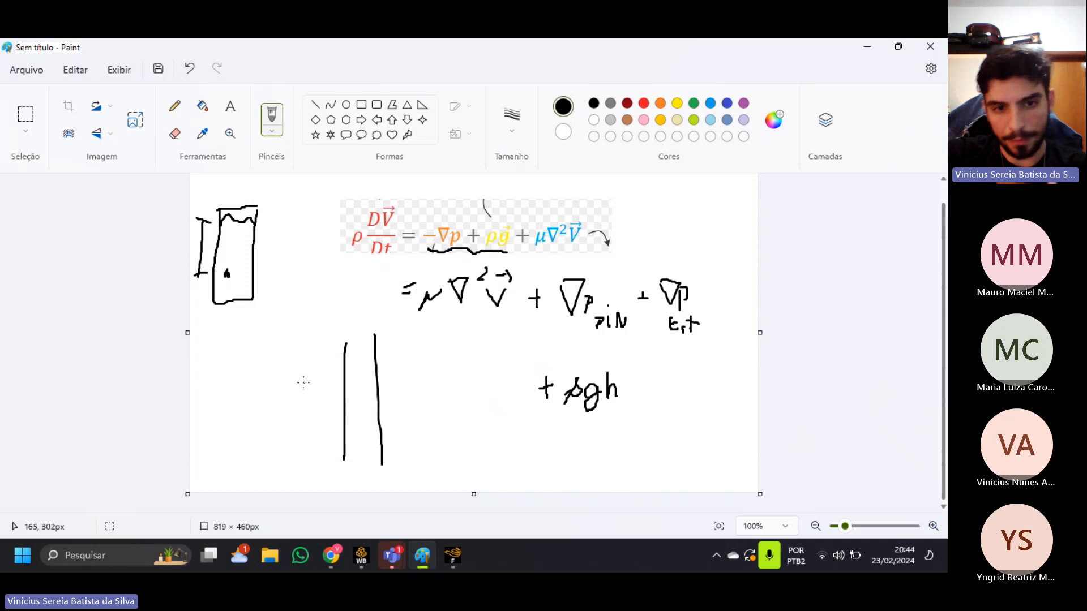
pyautogui.moveTo(301, 383); pyautogui.dragTo(424, 378)
pyautogui.moveTo(289, 433); pyautogui.dragTo(426, 421)
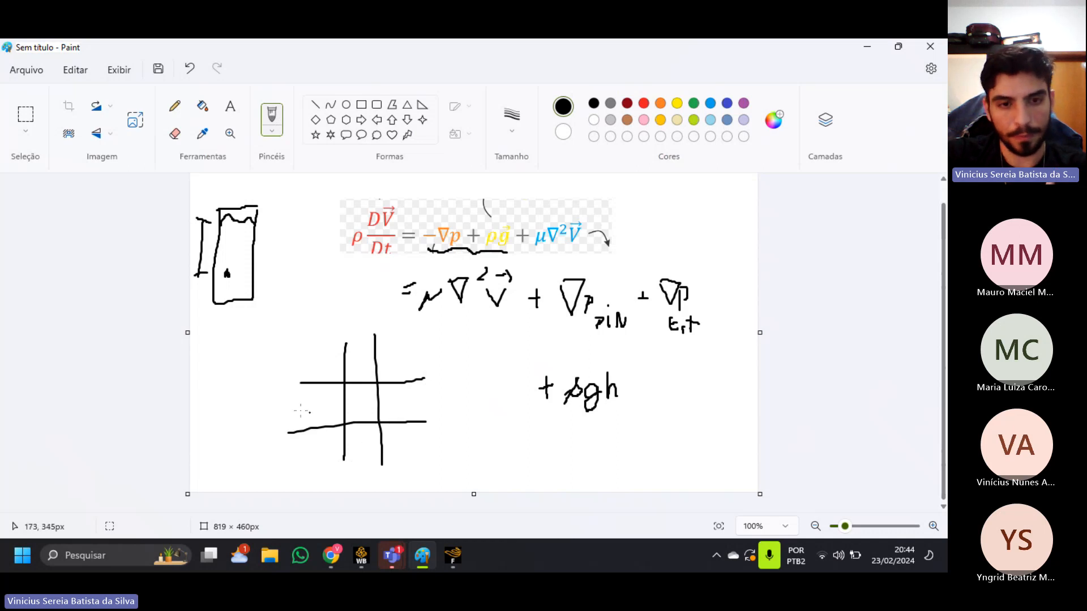
# Mark the centre of each grid cell with a dot, label the middle cell x and draw arrows outward from it.
pyautogui.click(312, 406)
pyautogui.click(364, 402)
pyautogui.click(360, 451)
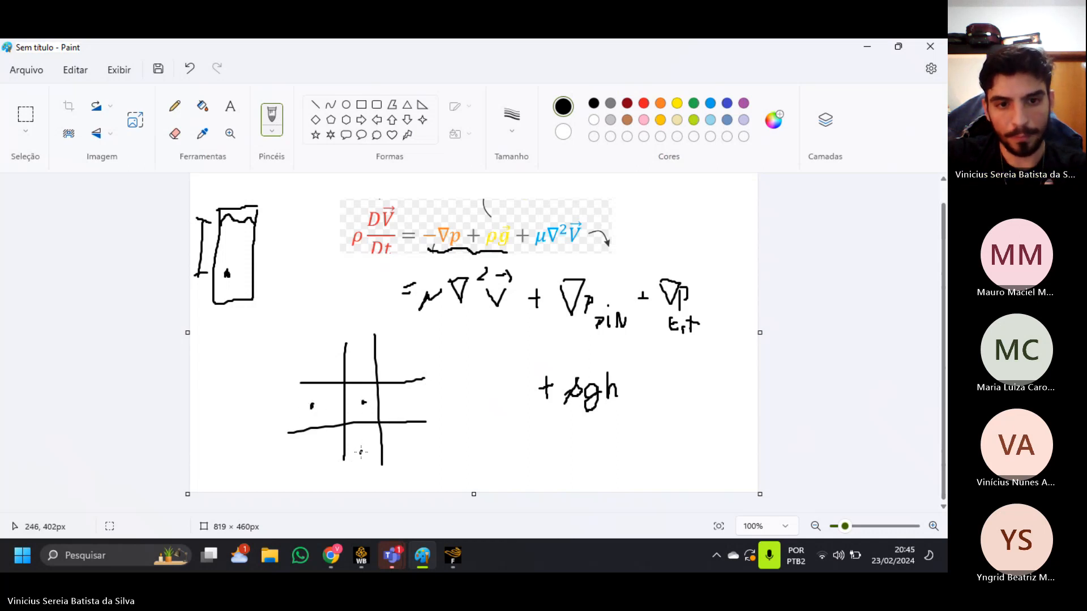
pyautogui.click(357, 360)
pyautogui.click(409, 407)
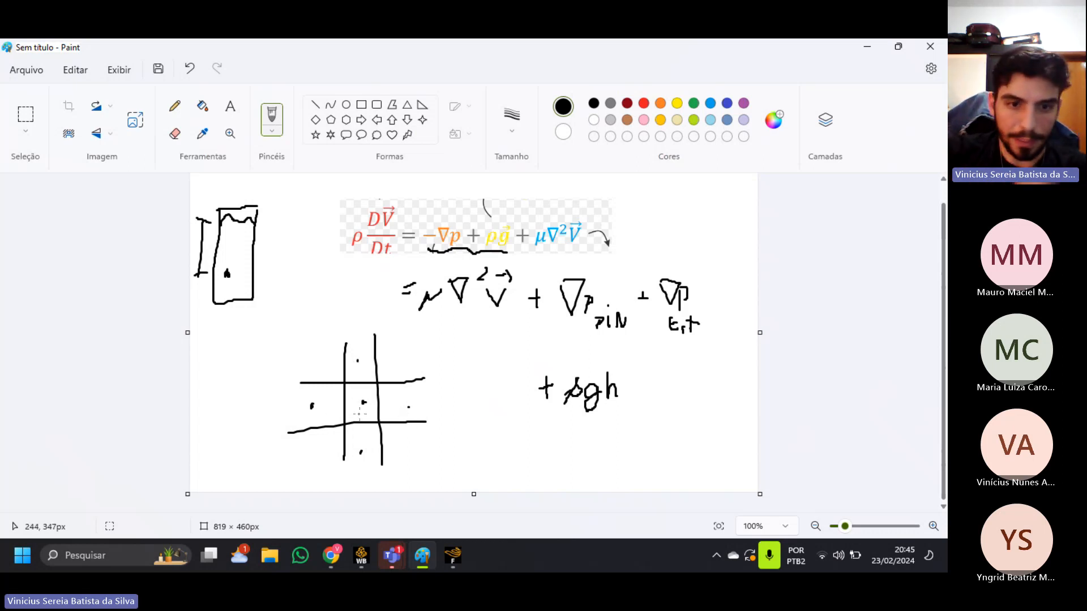
pyautogui.moveTo(354, 411)
pyautogui.mouseDown()
pyautogui.moveTo(367, 417)
pyautogui.moveTo(397, 400)
pyautogui.moveTo(330, 395)
pyautogui.moveTo(336, 403)
pyautogui.moveTo(366, 369)
pyautogui.moveTo(371, 428)
pyautogui.mouseUp()
pyautogui.moveTo(368, 425); pyautogui.dragTo(376, 425)
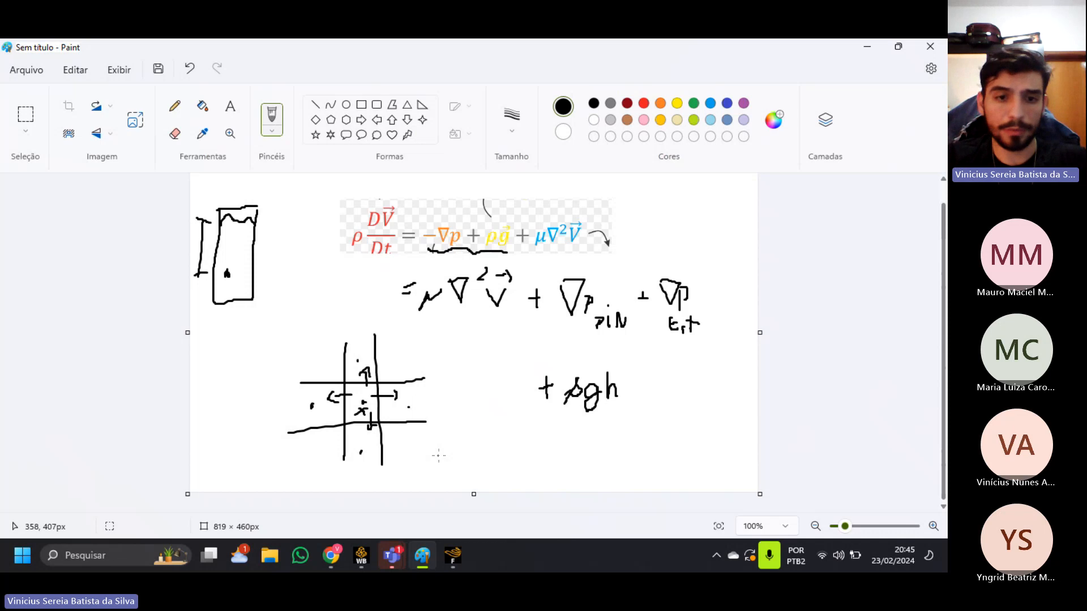
# Undo the outward arrows, label the cell beside the middle one y and draw one arrow from x to it.
pyautogui.hotkey('ctrl', 'z')
pyautogui.hotkey('ctrl', 'z')
pyautogui.hotkey('ctrl', 'z')
pyautogui.hotkey('ctrl', 'z')
pyautogui.hotkey('ctrl', 'z')
pyautogui.hotkey('ctrl', 'z')
pyautogui.hotkey('ctrl', 'z')
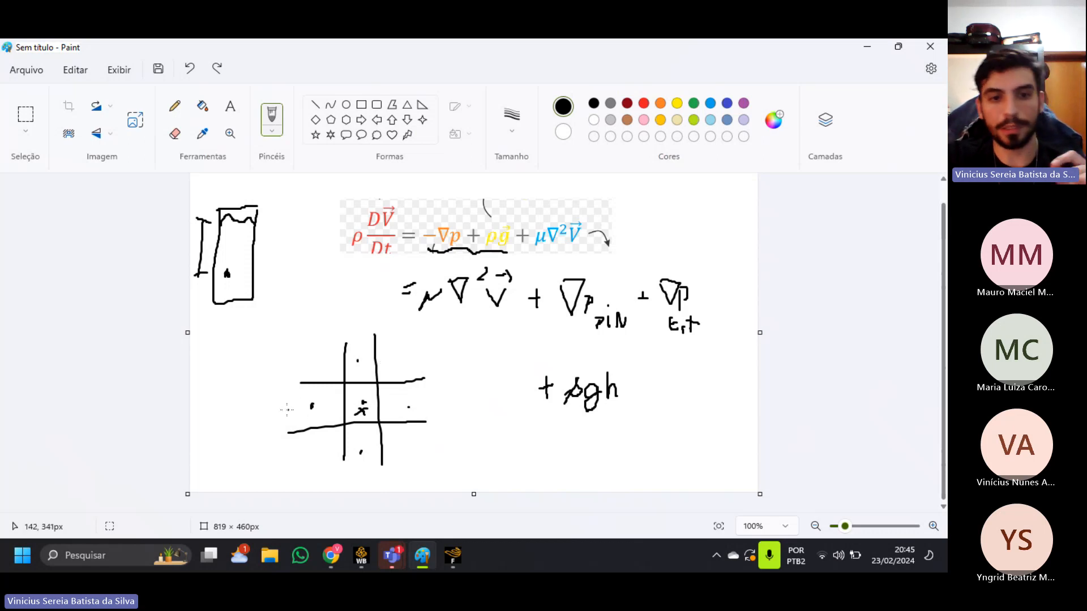
pyautogui.moveTo(289, 409)
pyautogui.mouseDown()
pyautogui.moveTo(300, 406)
pyautogui.moveTo(289, 431)
pyautogui.mouseUp()
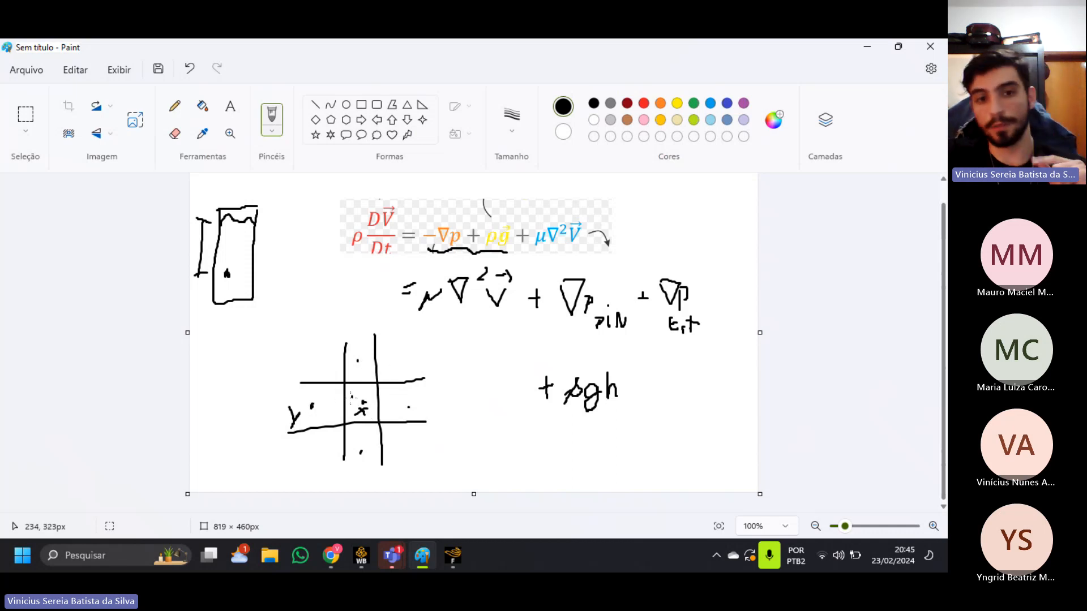
pyautogui.moveTo(352, 400)
pyautogui.mouseDown()
pyautogui.moveTo(320, 403)
pyautogui.moveTo(328, 408)
pyautogui.mouseUp()
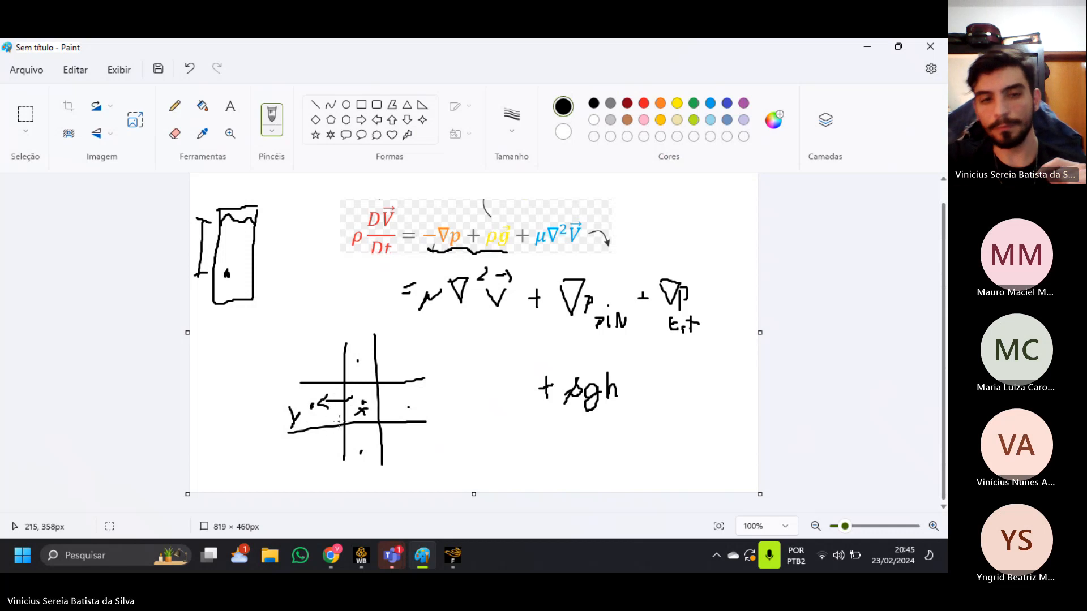
# Switch back to Fluent and set the solution formulation to Explicit.
pyautogui.hotkey('alt', 'Tab')
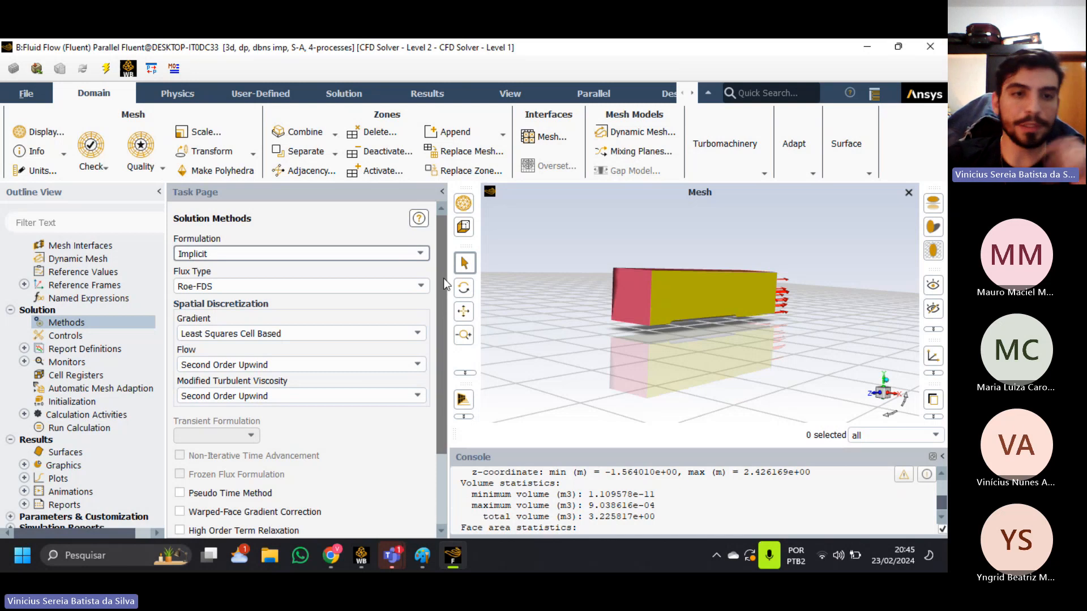
pyautogui.click(405, 255)
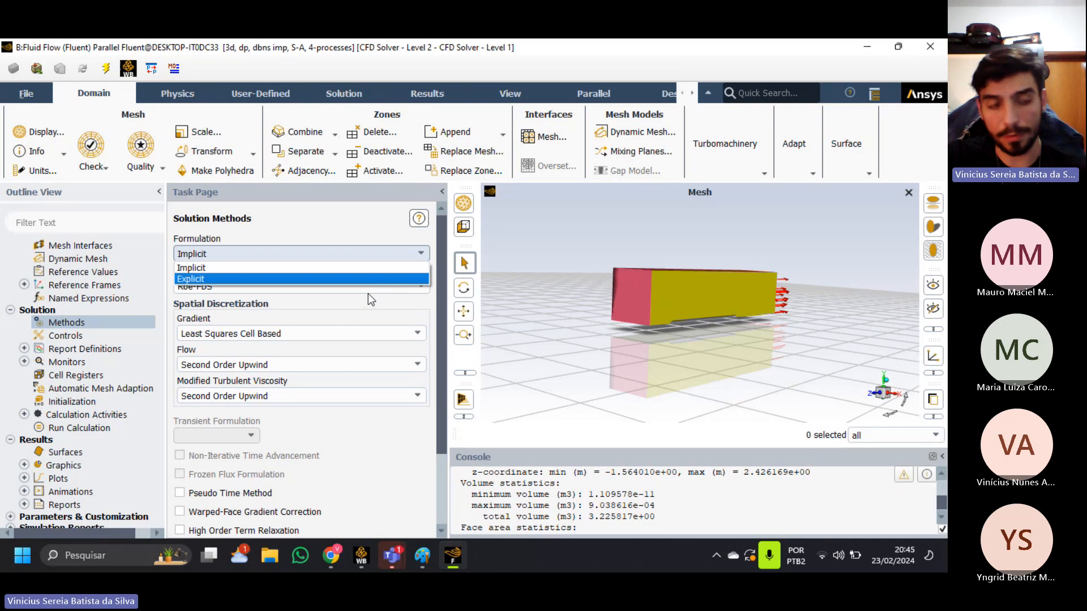
pyautogui.click(331, 277)
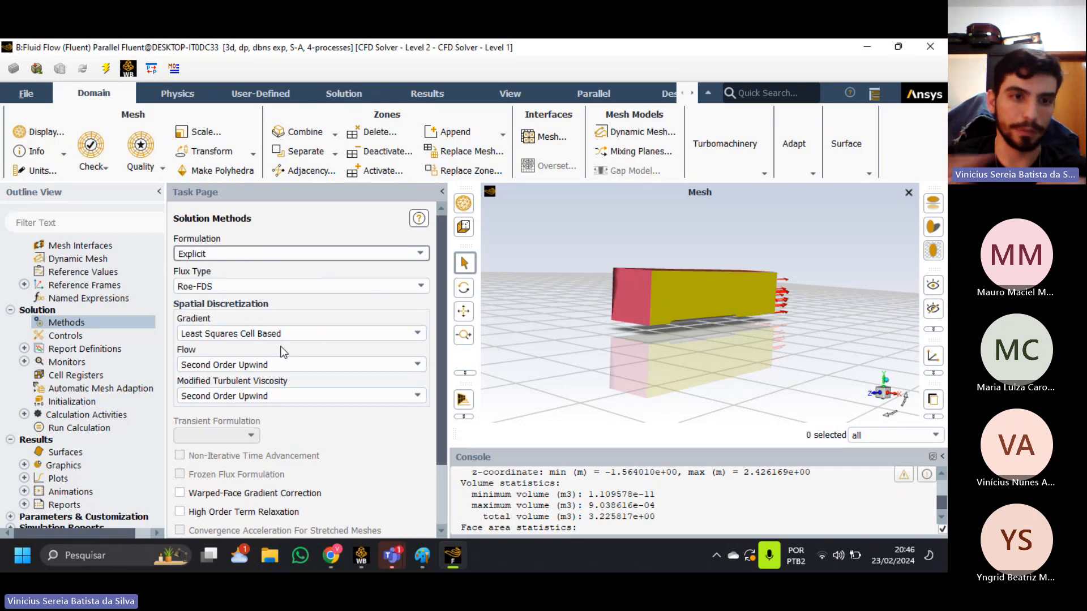
# Look over the discretization options for modified turbulent viscosity and flow, keeping Second Order Upwind.
pyautogui.scroll(-2, 362, 351)
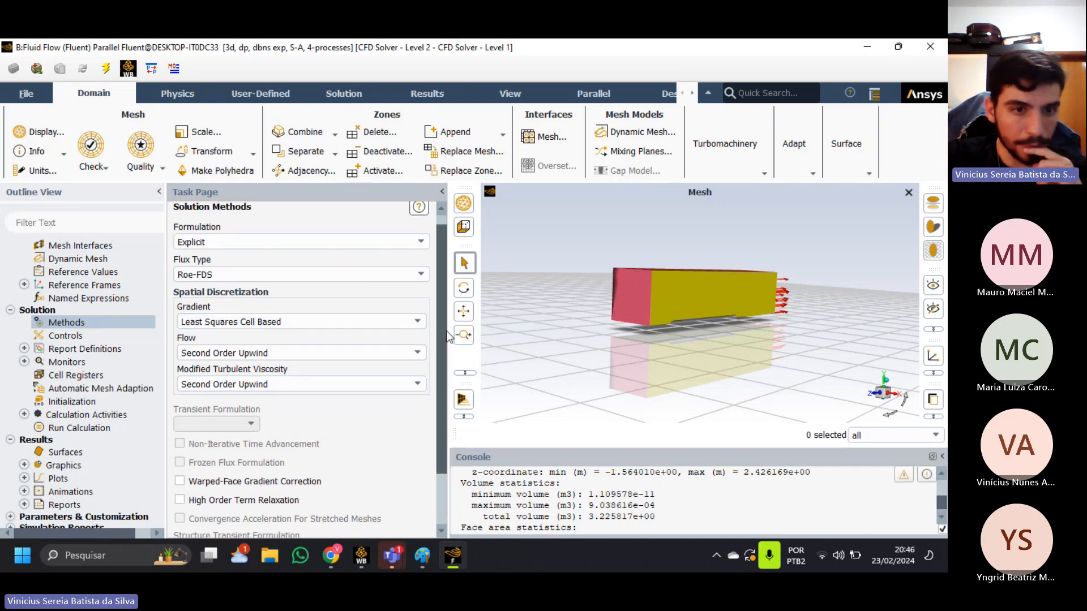
pyautogui.click(363, 352)
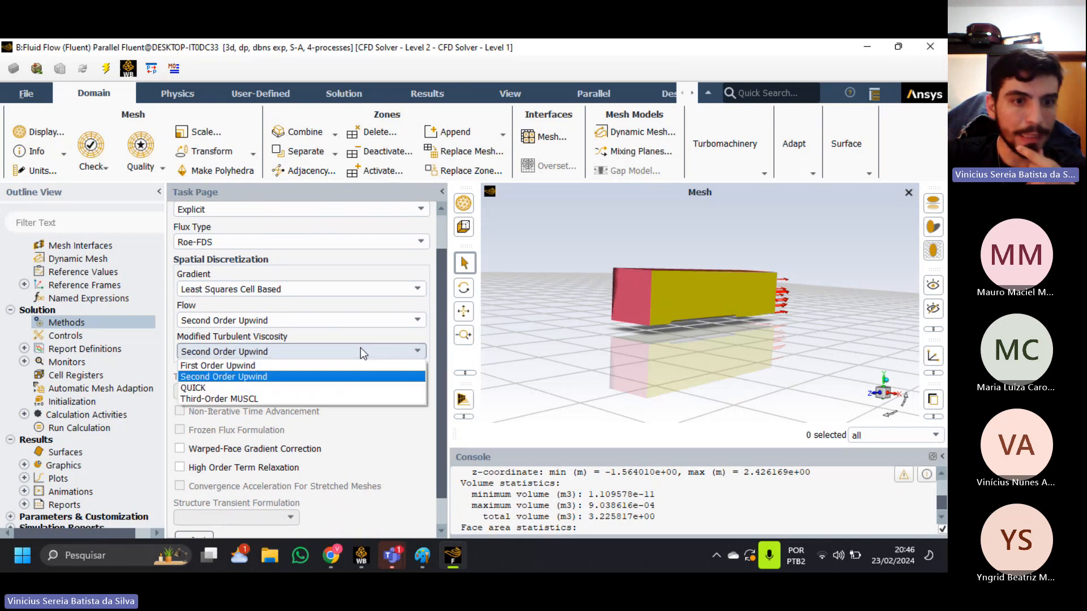
pyautogui.click(363, 351)
pyautogui.click(318, 320)
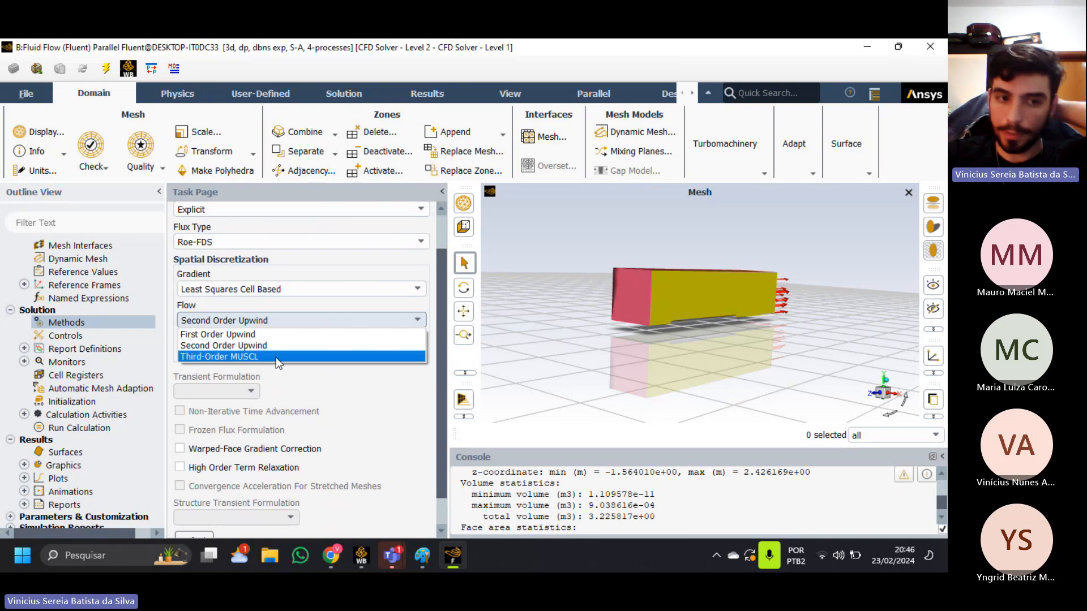
pyautogui.click(266, 345)
pyautogui.click(249, 321)
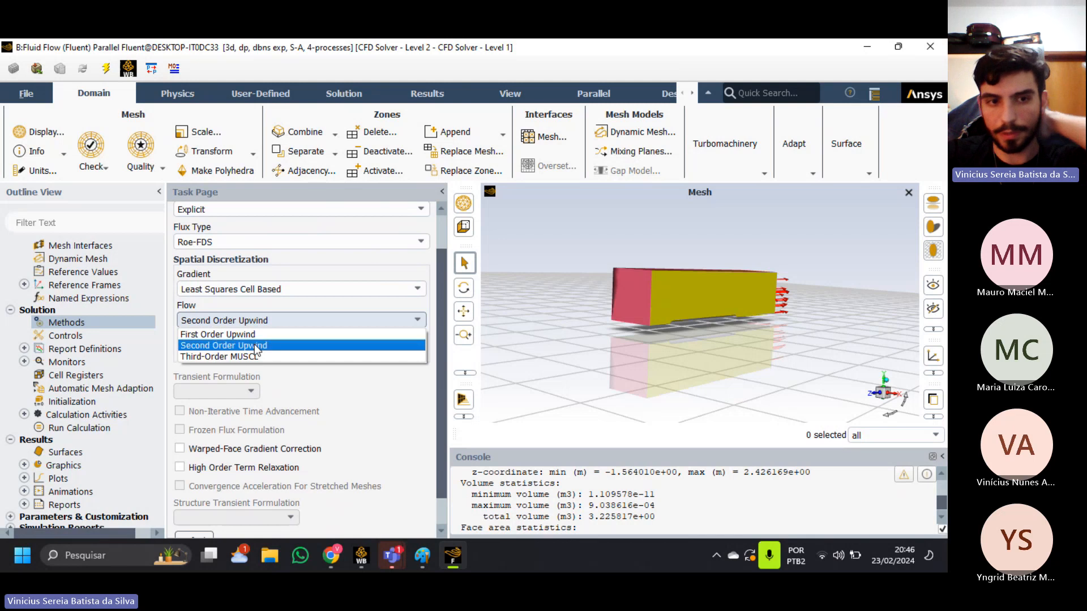
pyautogui.click(276, 345)
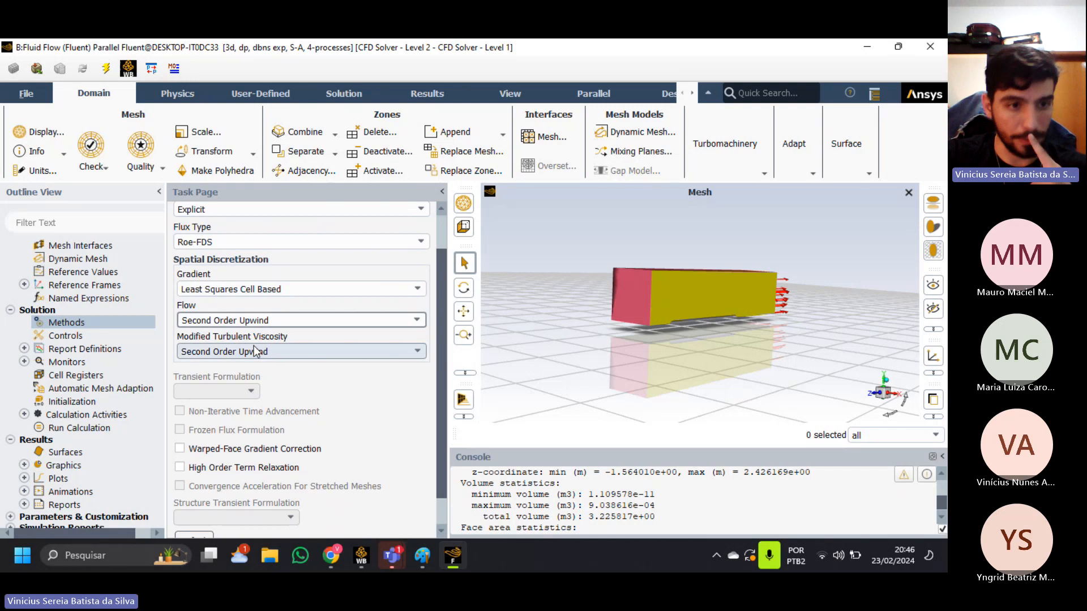
# View the solution controls and open the report definitions.
pyautogui.click(66, 338)
pyautogui.click(67, 336)
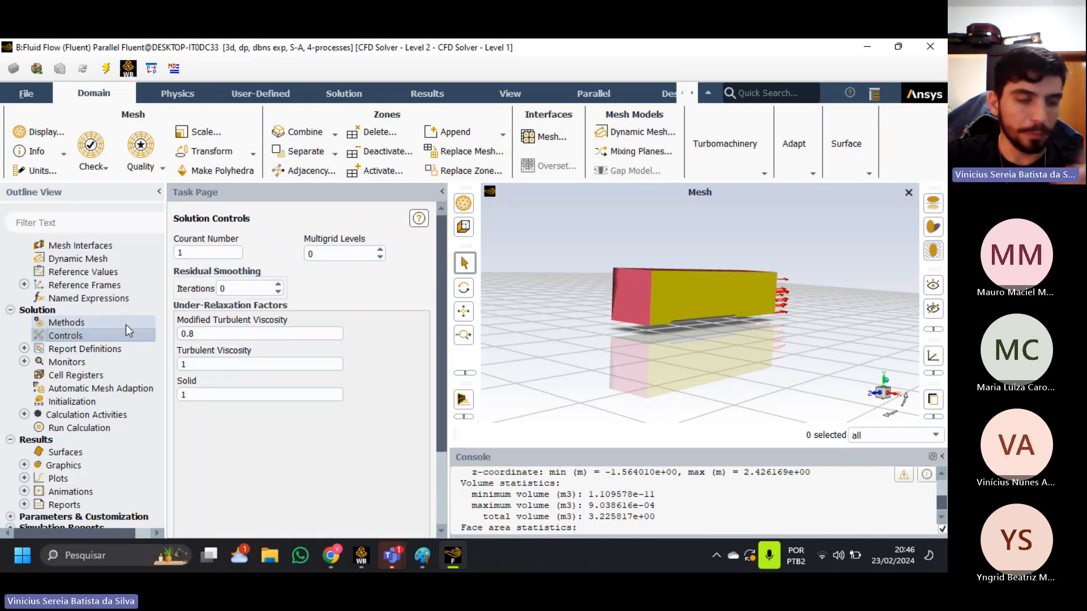
pyautogui.scroll(-1, 107, 342)
pyautogui.doubleClick(107, 340)
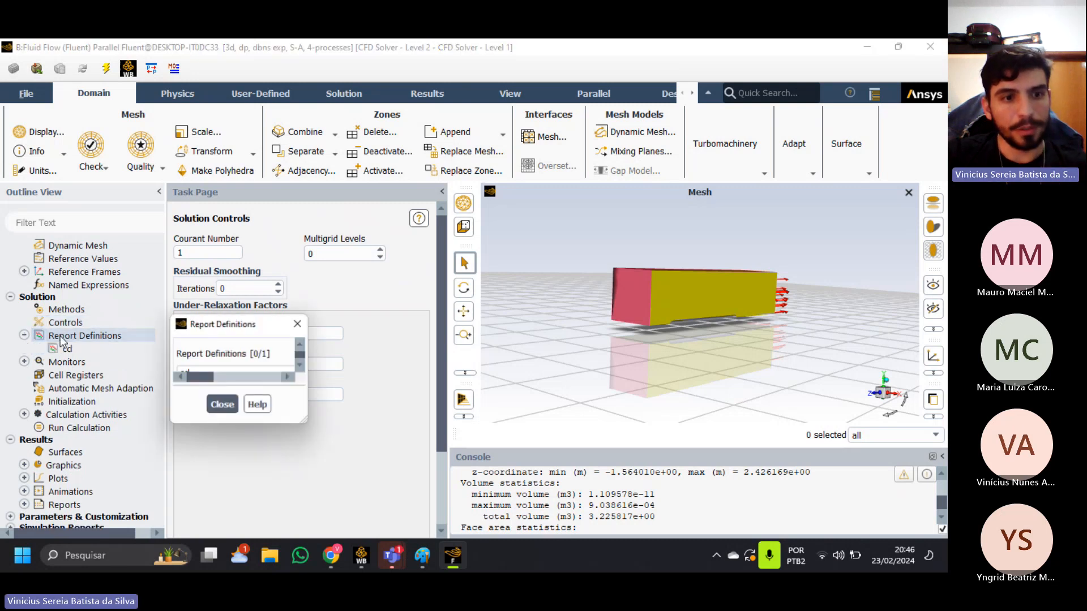
pyautogui.moveTo(376, 122); pyautogui.dragTo(411, 124)
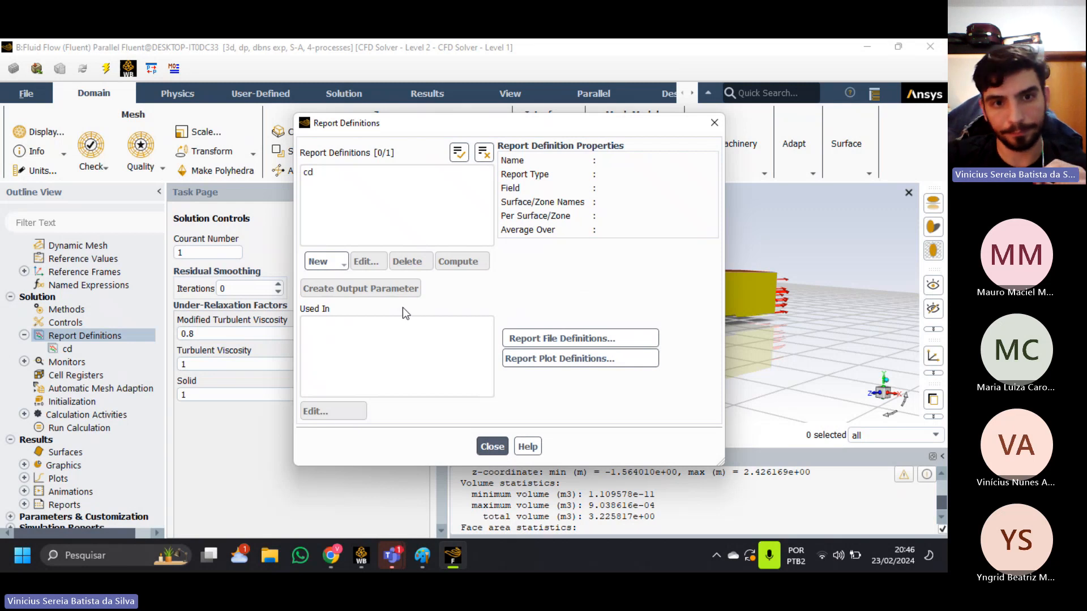
# Start a new drag force report definition and name it cdd.
pyautogui.click(324, 262)
pyautogui.moveTo(351, 294)
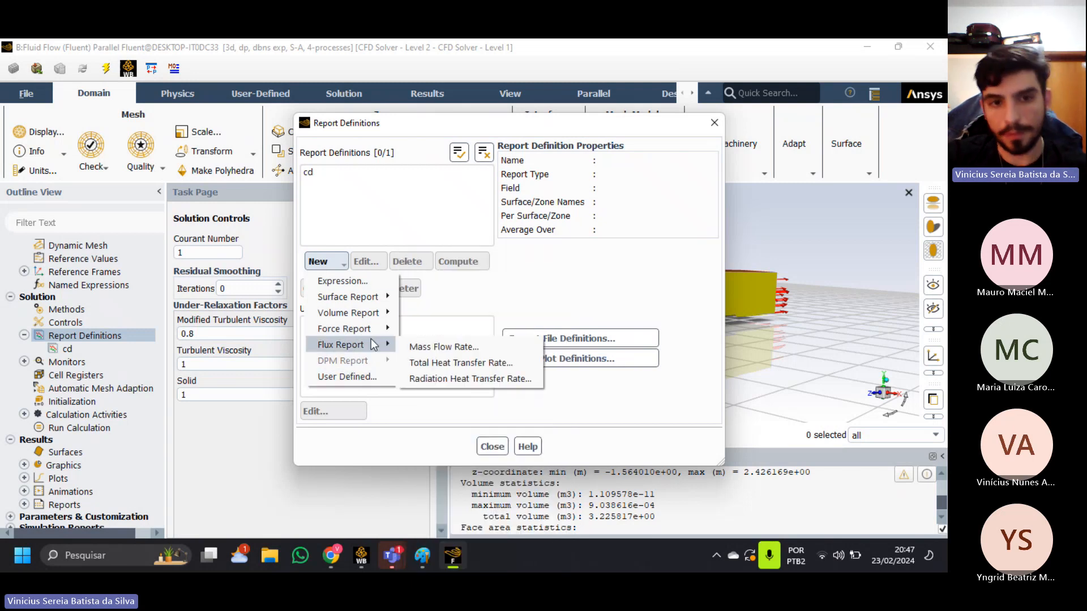
pyautogui.moveTo(375, 335)
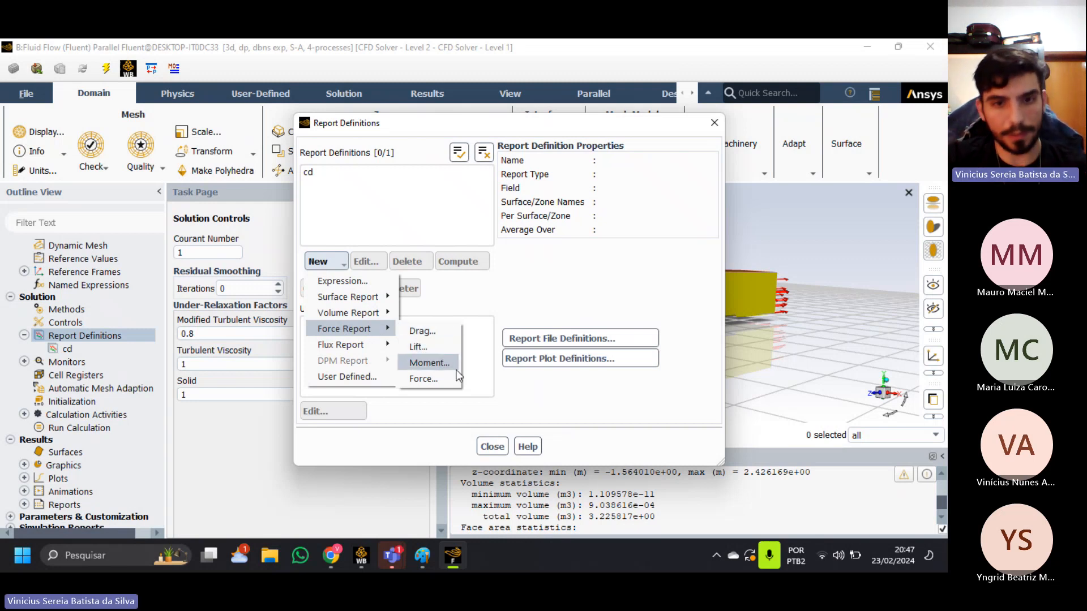
pyautogui.click(437, 329)
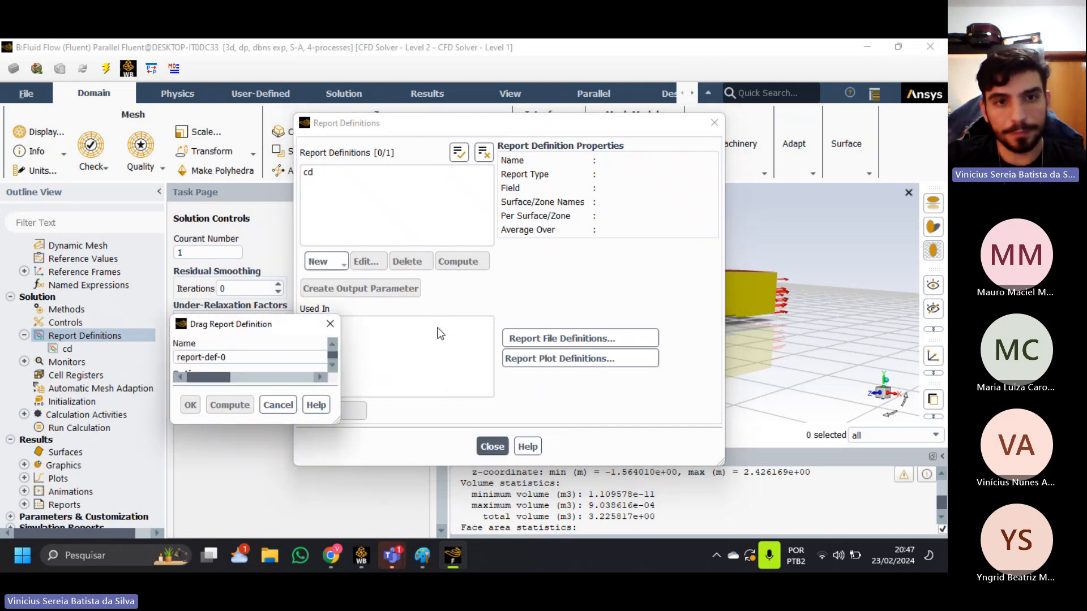
pyautogui.moveTo(338, 83); pyautogui.dragTo(216, 82)
pyautogui.write('cd')
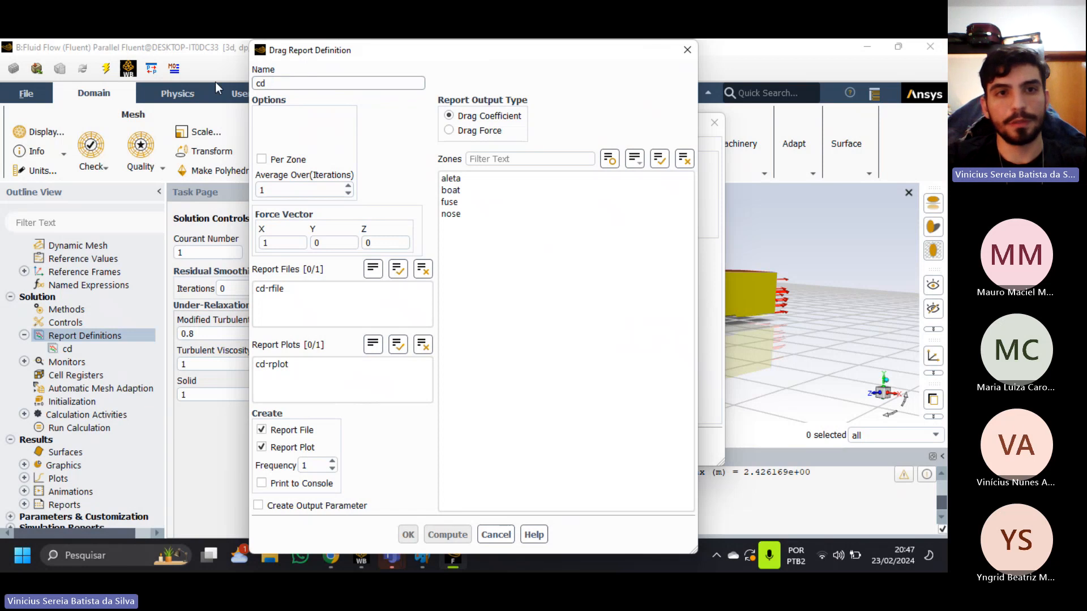
pyautogui.write('d')
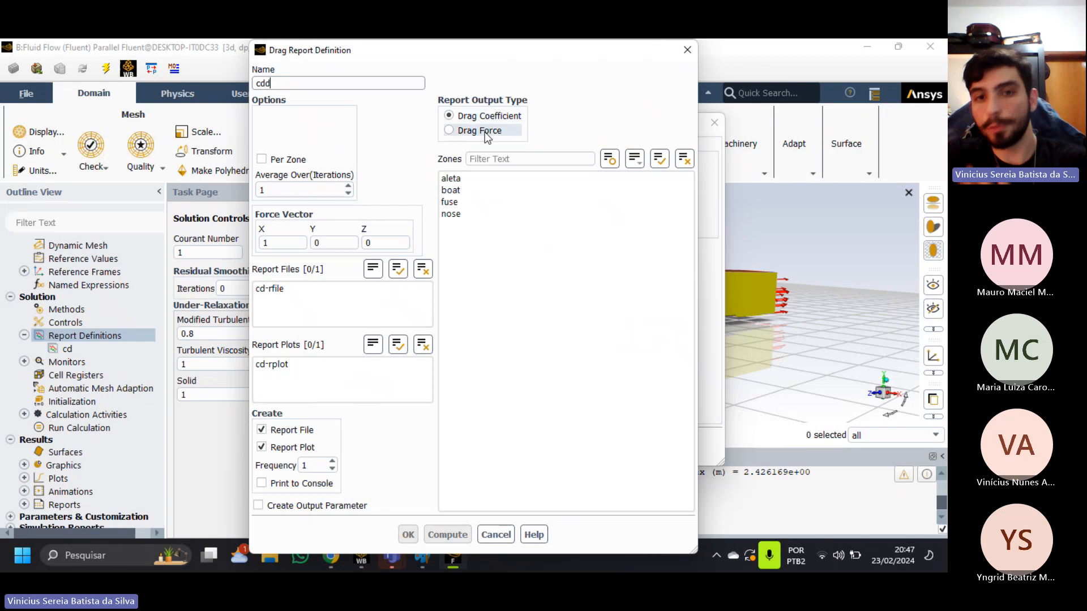
# Select the aleta, boat, fuse and nose zones for the drag report, check the X force vector component and cancel the definition.
pyautogui.moveTo(465, 216); pyautogui.dragTo(460, 177)
pyautogui.click(461, 191)
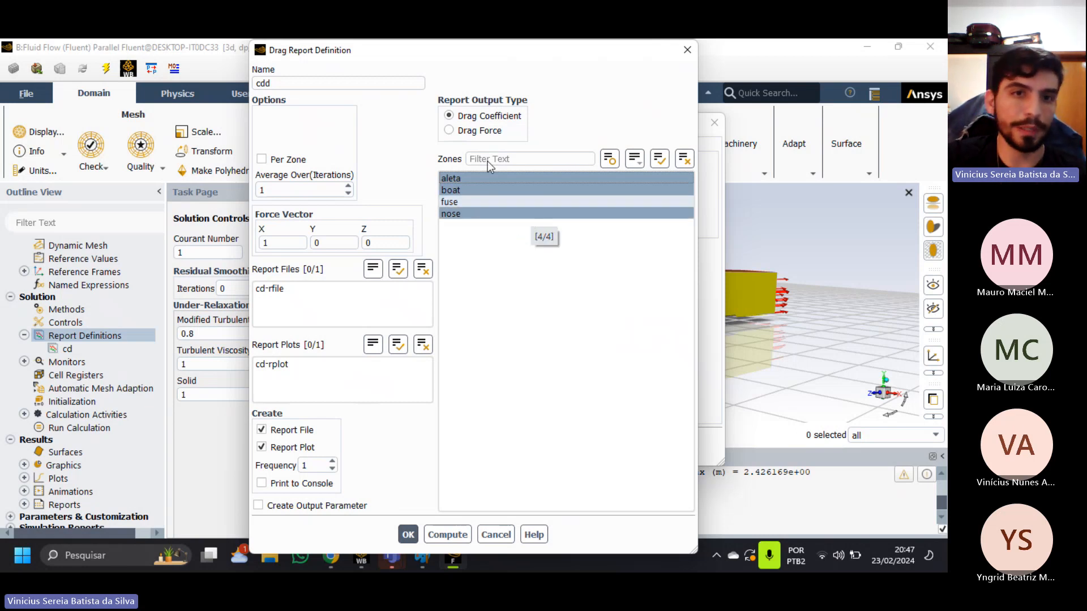
pyautogui.click(451, 215)
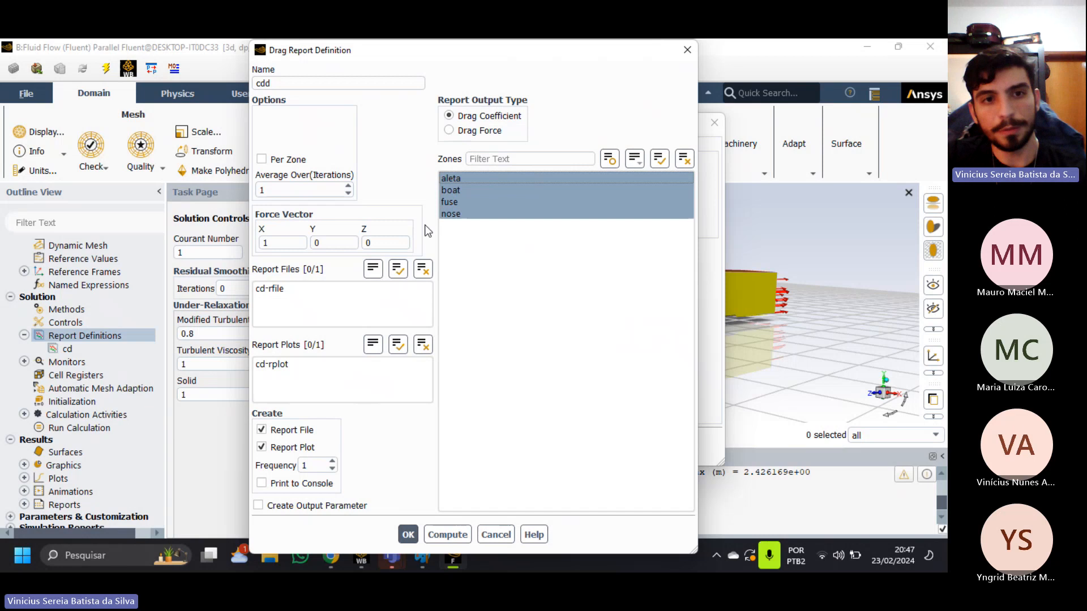
pyautogui.doubleClick(286, 238)
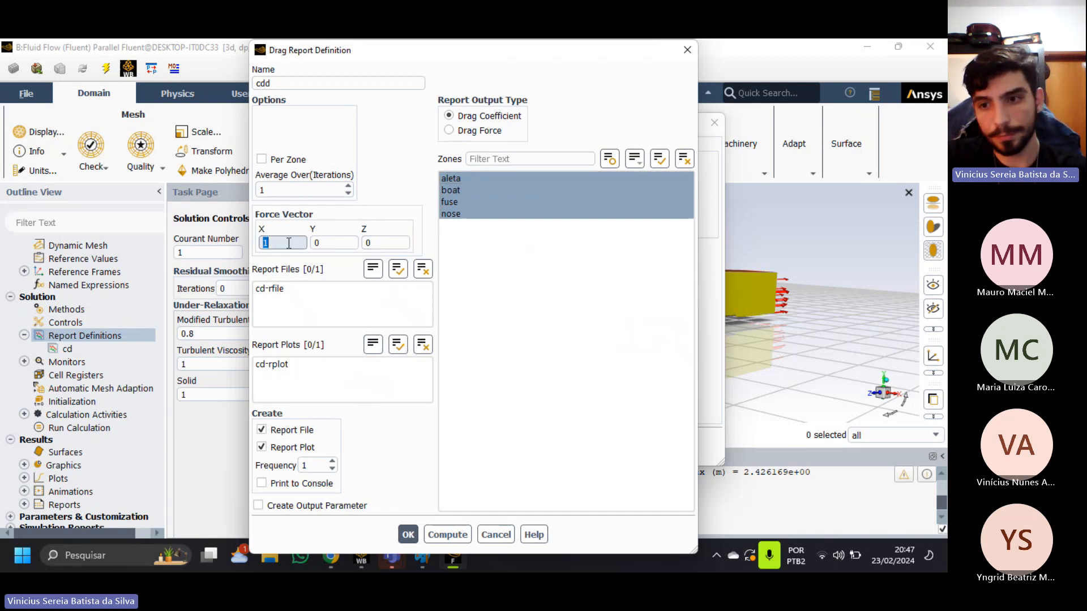
pyautogui.click(485, 535)
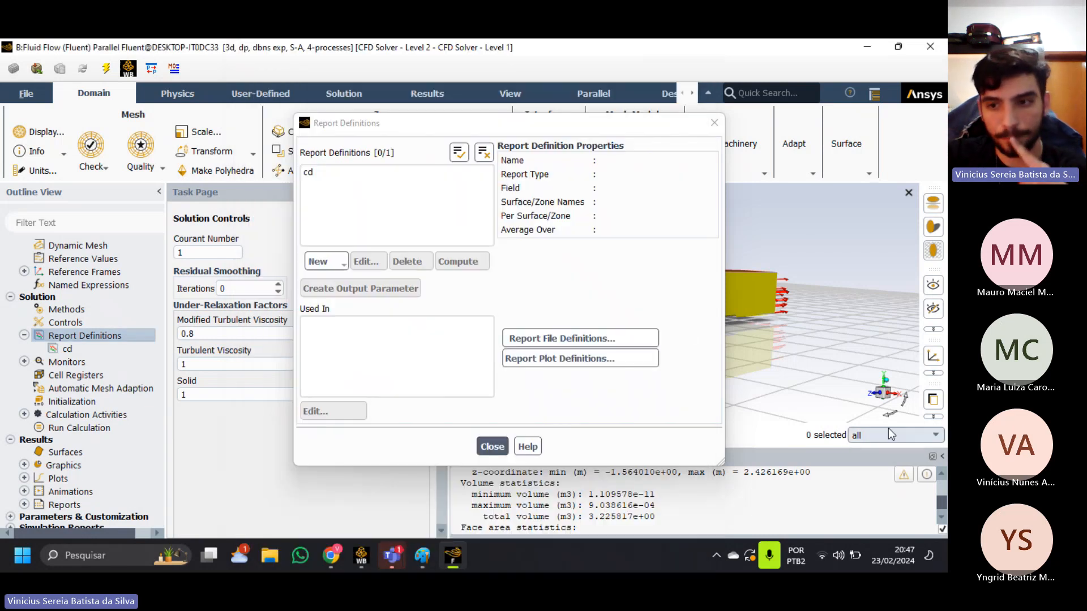
# Switch to Paint and undo the cell grid with its marks and the liquid level and height marks of the container sketch.
pyautogui.click(422, 556)
pyautogui.hotkey('ctrl', 'z')
pyautogui.hotkey('ctrl', 'z')
pyautogui.hotkey('ctrl', 'z')
pyautogui.hotkey('ctrl', 'z')
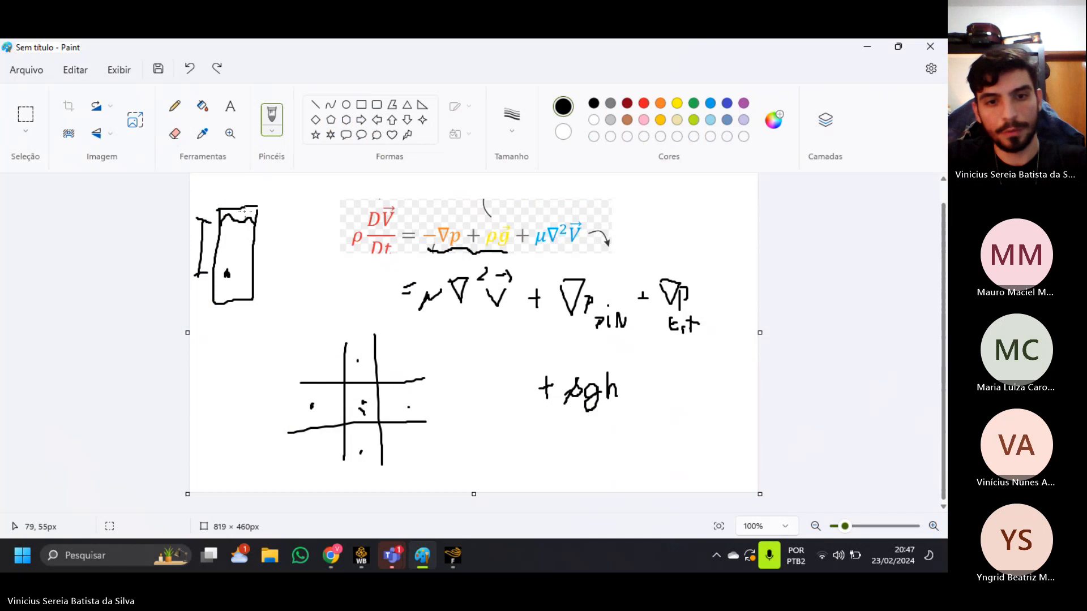
pyautogui.hotkey('ctrl', 'z')
pyautogui.hotkey('ctrl', 'z')
pyautogui.hotkey('ctrl', 'z')
pyautogui.hotkey('ctrl', 'z')
pyautogui.hotkey('ctrl', 'z')
pyautogui.hotkey('ctrl', 'z')
pyautogui.hotkey('ctrl', 'z')
pyautogui.hotkey('ctrl', 'z')
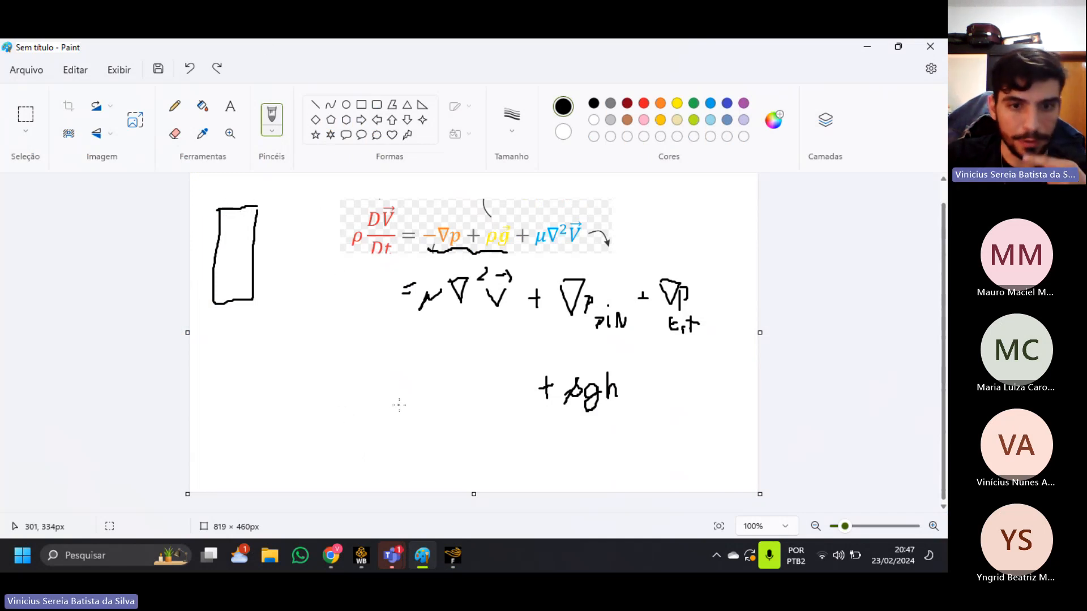
# Draw the rocket's side view with fins below the equations, a dashed upward arrow labelled x and a downward arrow labelled -x.
pyautogui.moveTo(344, 409)
pyautogui.mouseDown()
pyautogui.moveTo(359, 340)
pyautogui.moveTo(362, 430)
pyautogui.moveTo(343, 416)
pyautogui.moveTo(342, 450)
pyautogui.moveTo(357, 436)
pyautogui.moveTo(330, 444)
pyautogui.moveTo(373, 441)
pyautogui.moveTo(356, 445)
pyautogui.mouseUp()
pyautogui.moveTo(352, 331)
pyautogui.mouseDown()
pyautogui.moveTo(355, 282)
pyautogui.moveTo(379, 295)
pyautogui.moveTo(367, 292)
pyautogui.mouseUp()
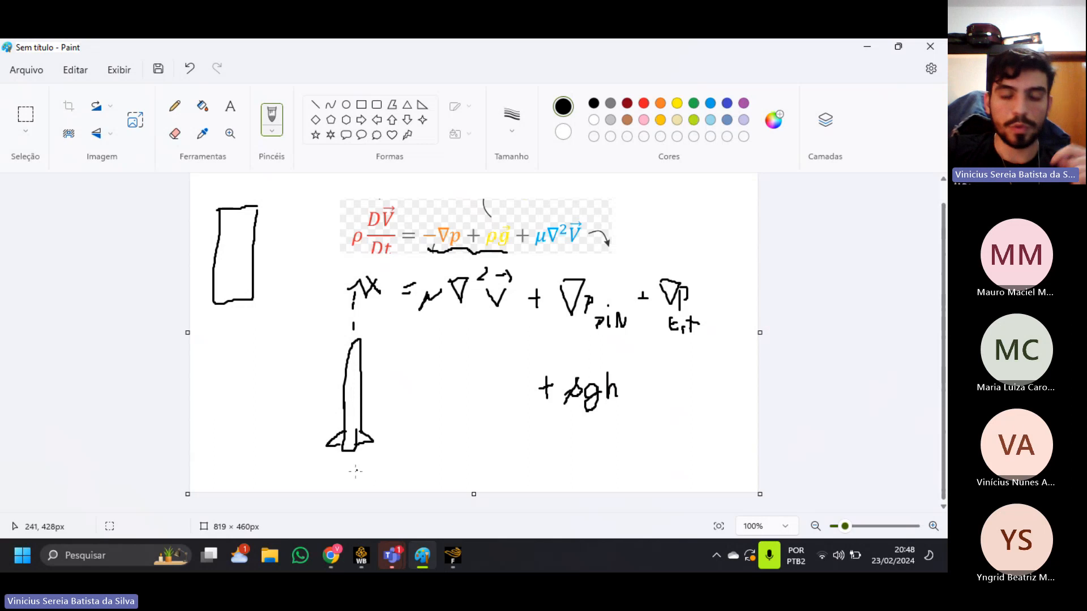
pyautogui.moveTo(349, 451)
pyautogui.mouseDown()
pyautogui.moveTo(350, 481)
pyautogui.moveTo(380, 461)
pyautogui.mouseUp()
pyautogui.moveTo(378, 463); pyautogui.dragTo(386, 473)
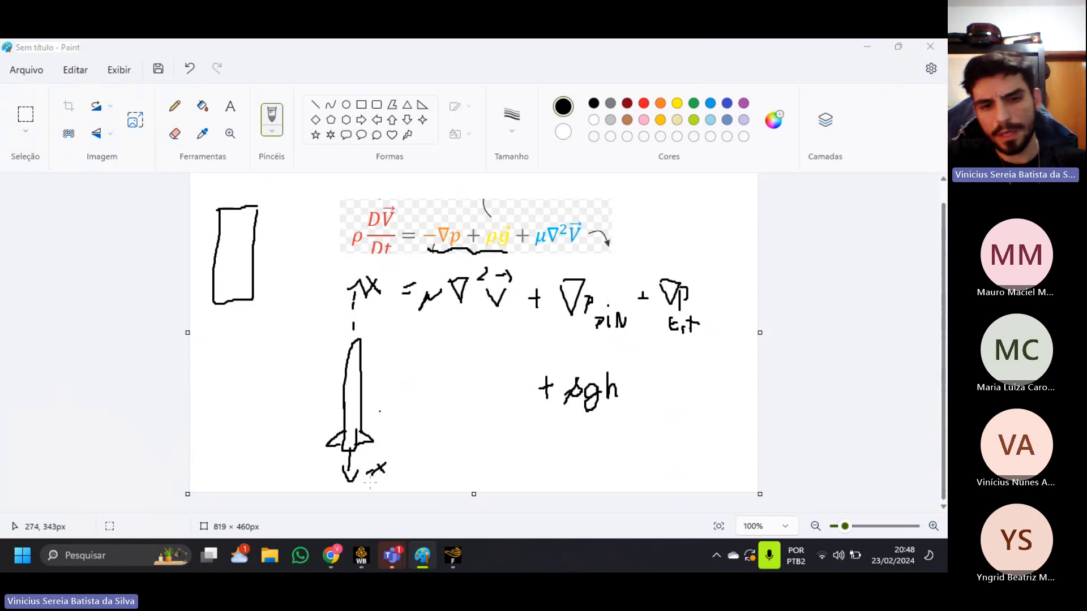
# Switch from Paint back to the report definitions in Ansys Fluent.
pyautogui.hotkey('alt', 'Tab')
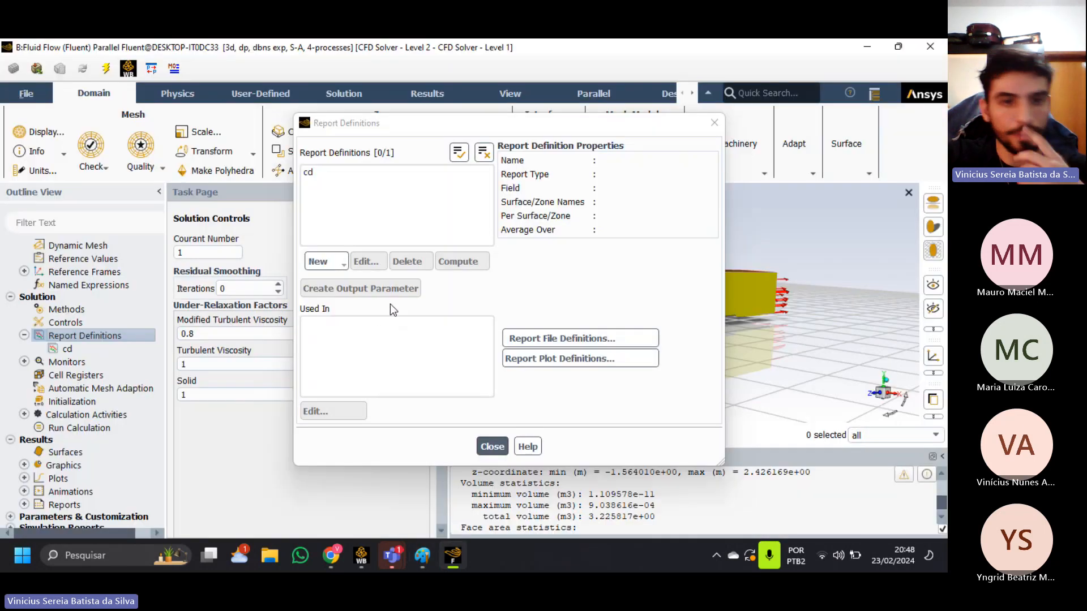
pyautogui.click(340, 263)
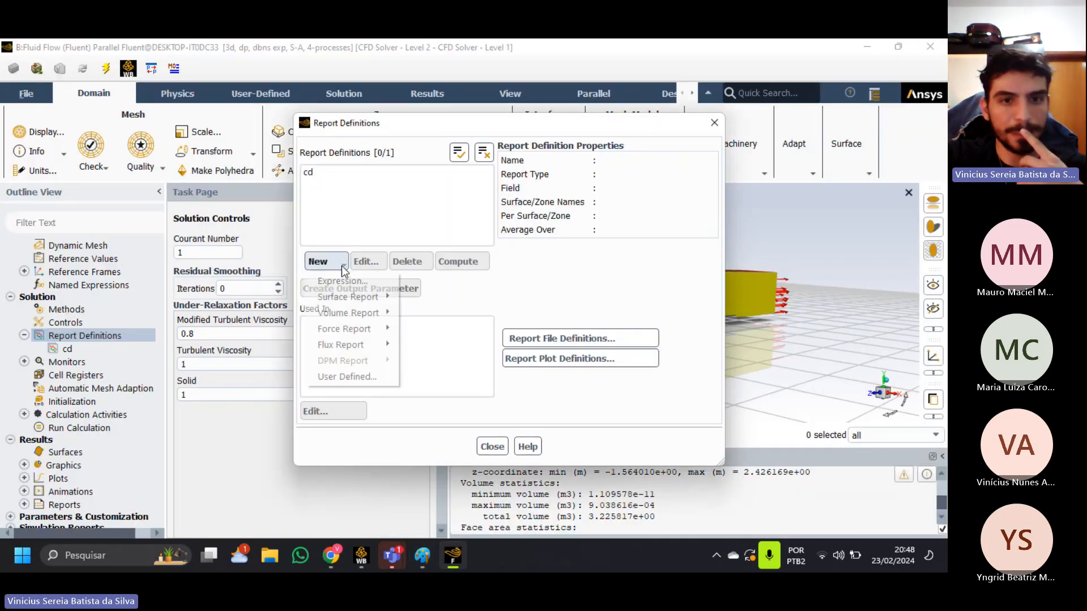
pyautogui.moveTo(373, 331)
pyautogui.click(422, 331)
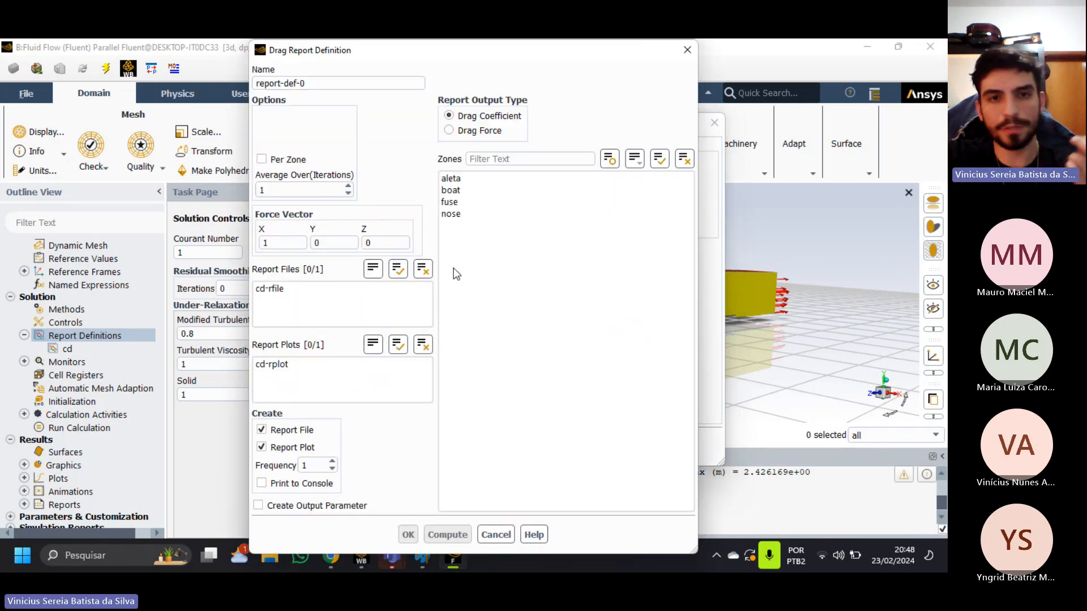
pyautogui.click(487, 535)
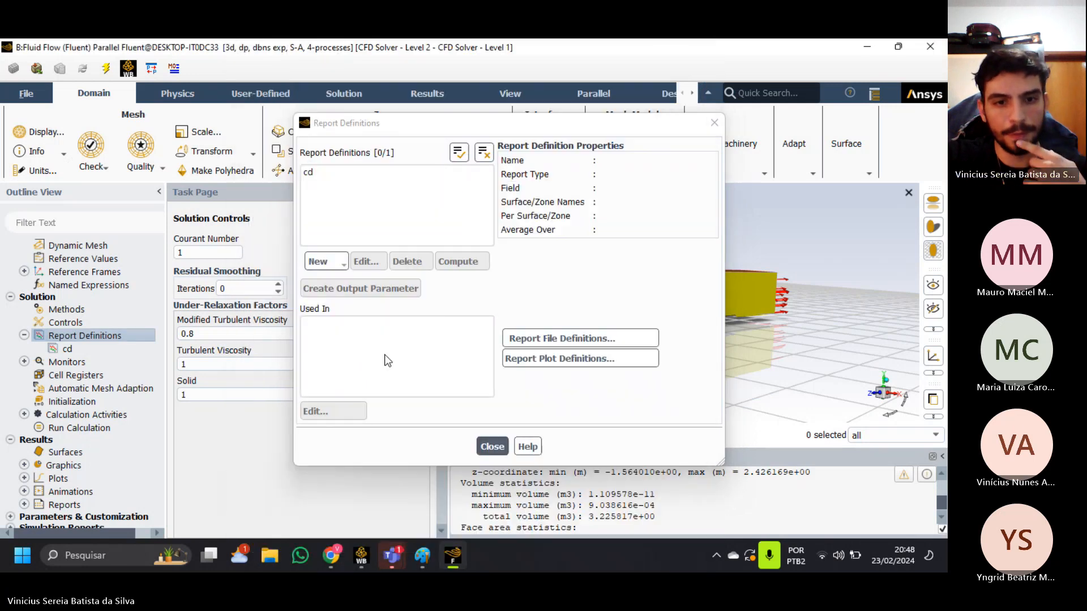
# Create a drag coefficient report on the aleta, boat, fuse and nose zones with force vector X 1, Y 0, Z 1, and close the report definitions.
pyautogui.click(320, 261)
pyautogui.moveTo(376, 330)
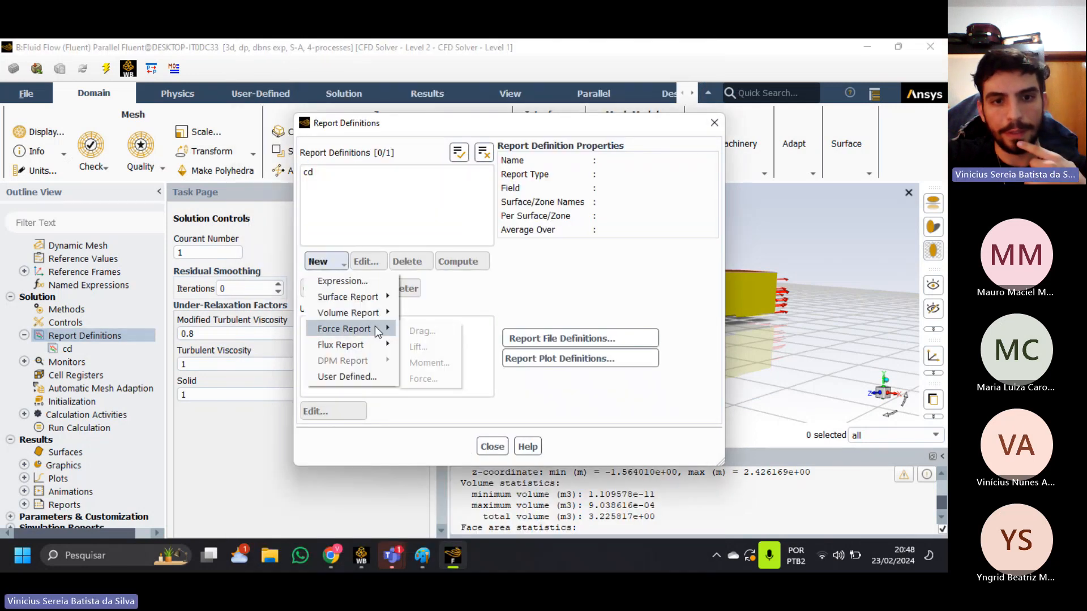
pyautogui.click(422, 331)
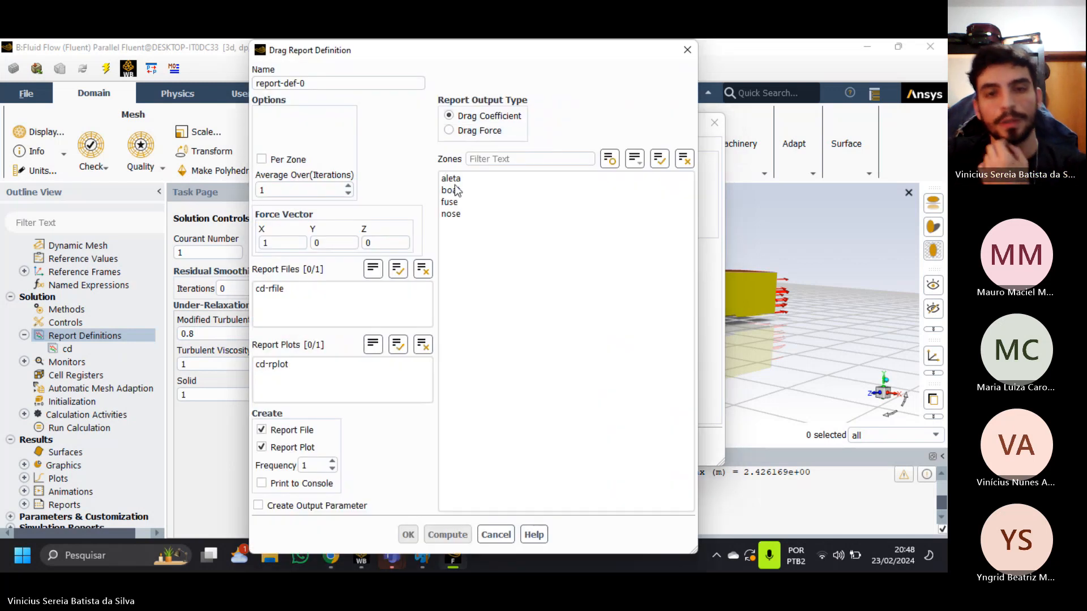
pyautogui.moveTo(468, 236); pyautogui.dragTo(467, 180)
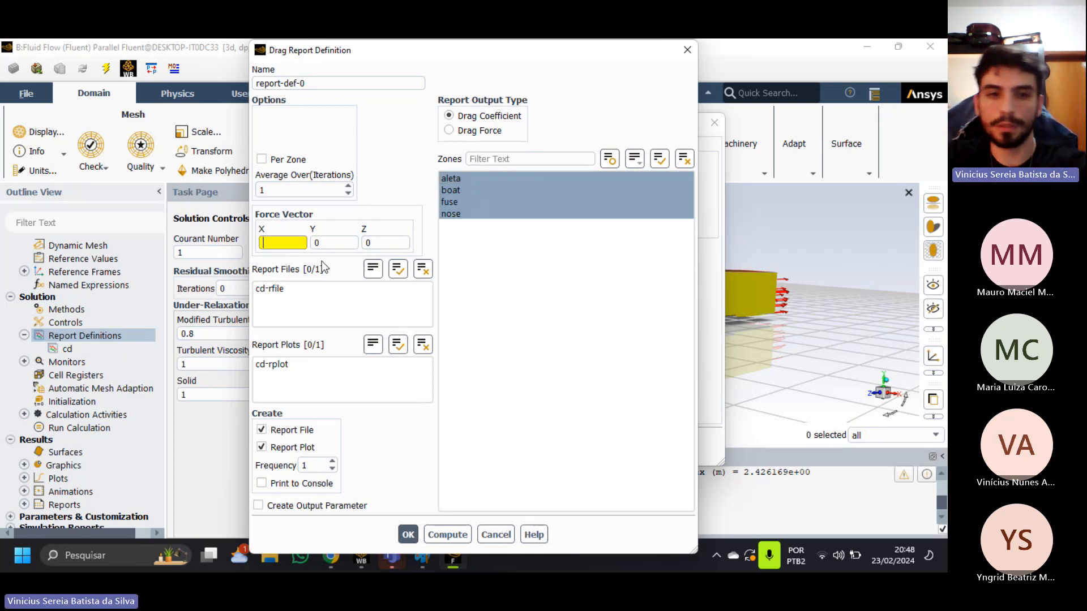
pyautogui.doubleClick(374, 243)
pyautogui.write('1')
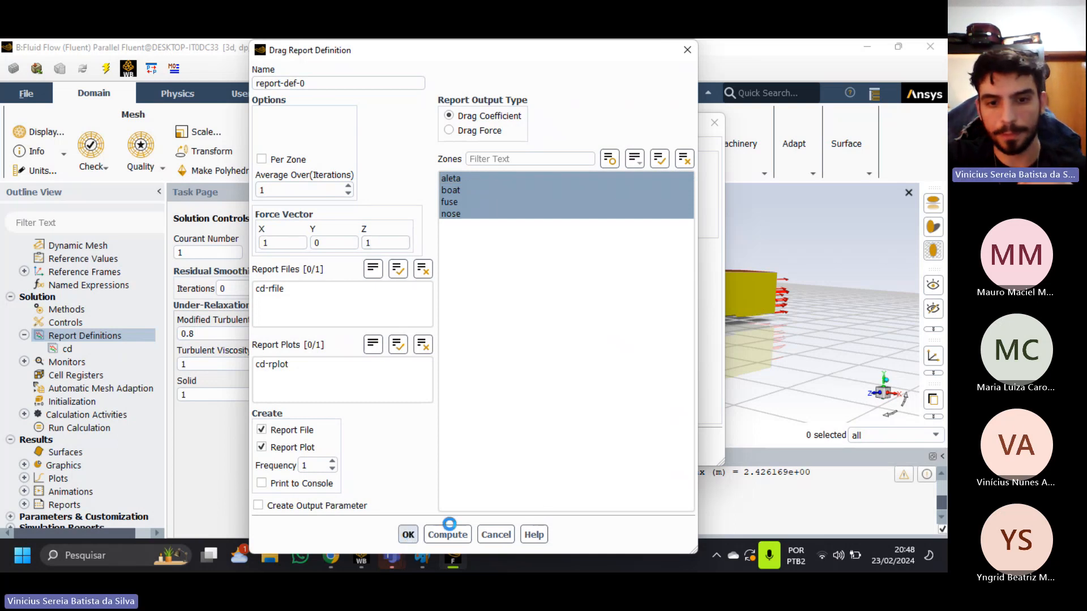
pyautogui.click(408, 535)
pyautogui.click(504, 450)
# Inspect the mesh domain against the axis triad from several angles and align the view with the X axis.
pyautogui.moveTo(789, 341); pyautogui.dragTo(787, 225, button='middle')
pyautogui.moveTo(789, 231); pyautogui.dragTo(712, 318)
pyautogui.scroll(4, 712, 313)
pyautogui.moveTo(686, 307); pyautogui.dragTo(725, 331, button='middle')
pyautogui.scroll(-2, 735, 330)
pyautogui.scroll(-1, 734, 329)
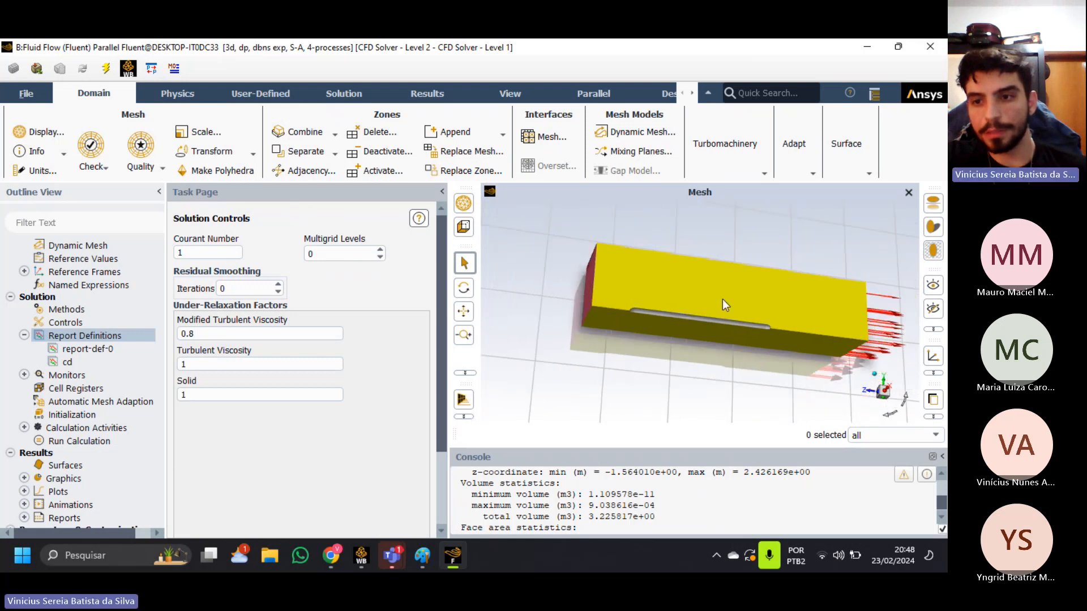
pyautogui.click(884, 391)
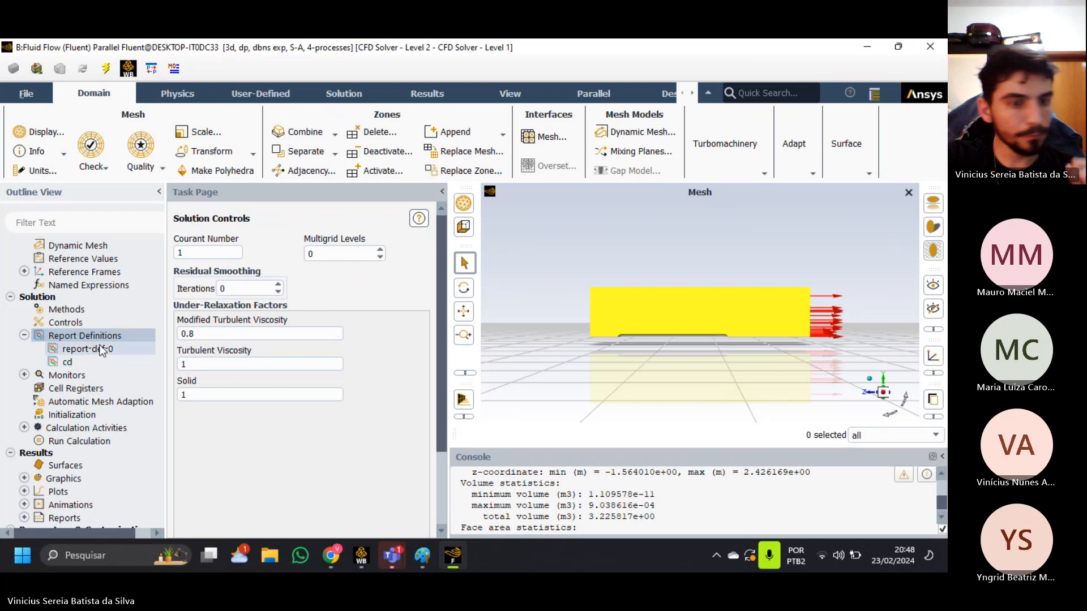
# Collapse the report definitions and open the residual monitor settings.
pyautogui.click(25, 335)
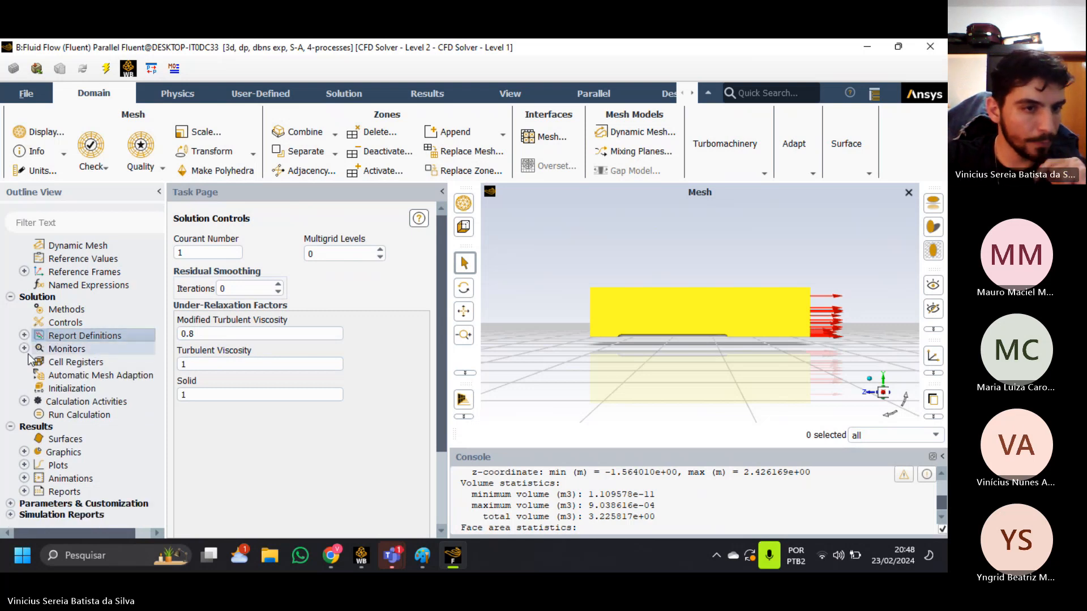
pyautogui.click(25, 348)
pyautogui.scroll(-1, 102, 346)
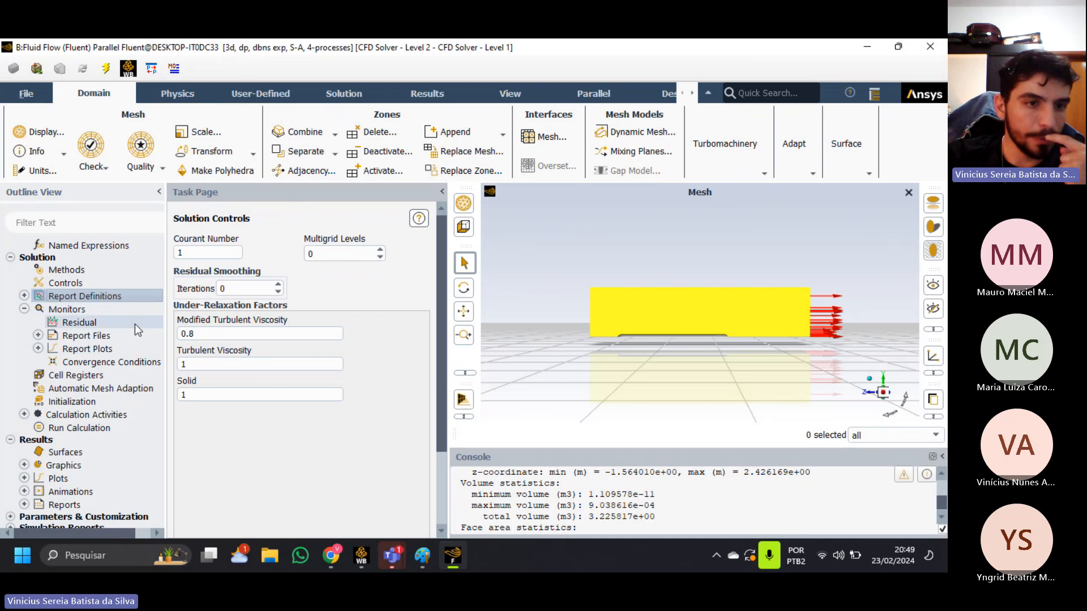
pyautogui.doubleClick(134, 324)
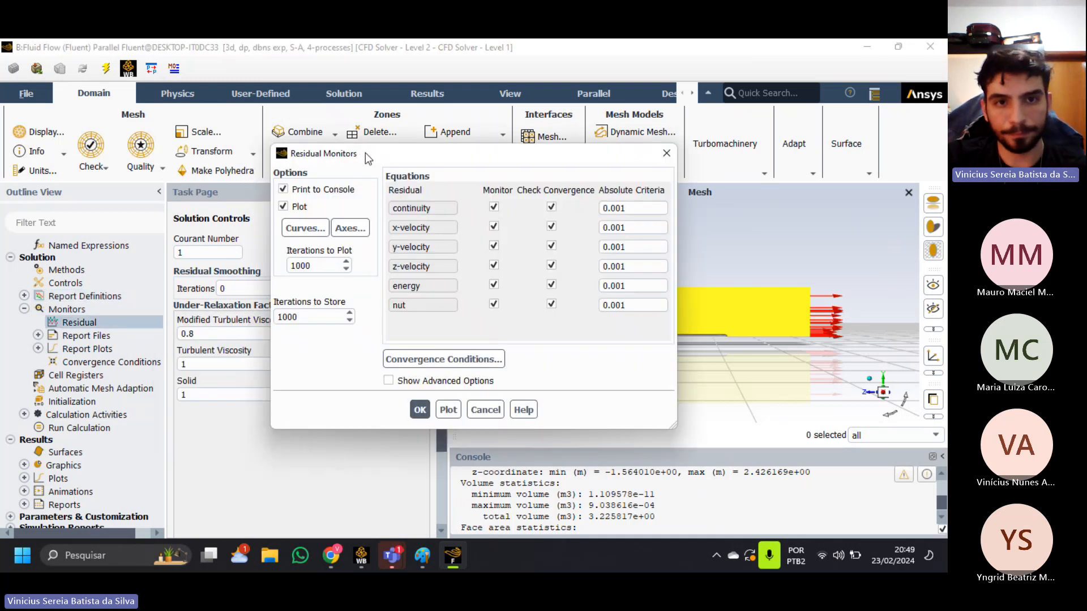
pyautogui.moveTo(365, 153); pyautogui.dragTo(356, 154)
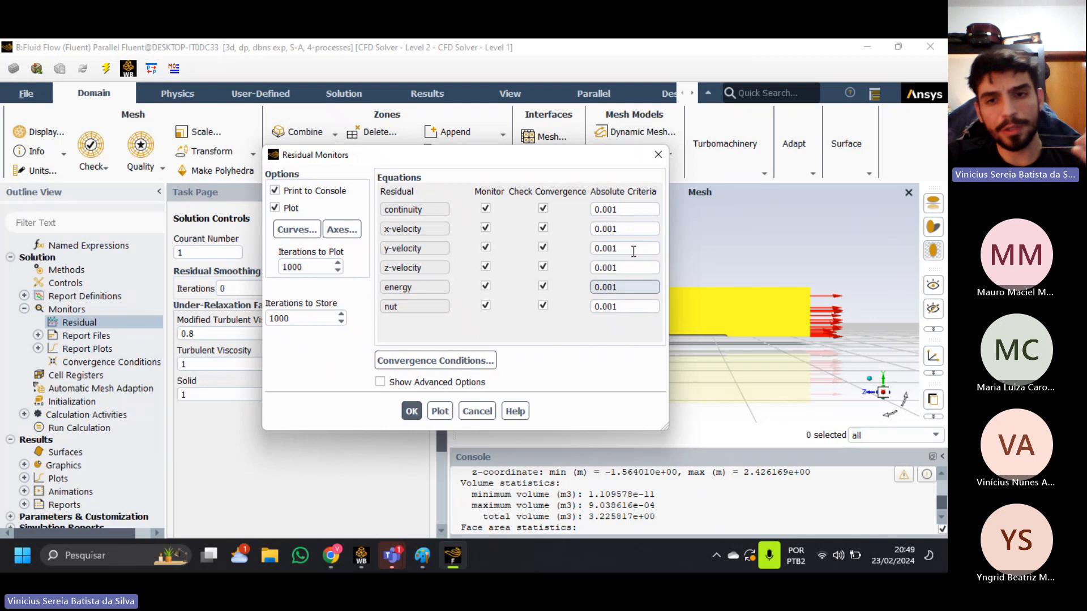
# Examine the absolute convergence criteria of the continuity, velocity, energy and nut residuals and accept the residual monitor settings.
pyautogui.moveTo(619, 211); pyautogui.dragTo(548, 276)
pyautogui.moveTo(618, 289); pyautogui.dragTo(575, 295)
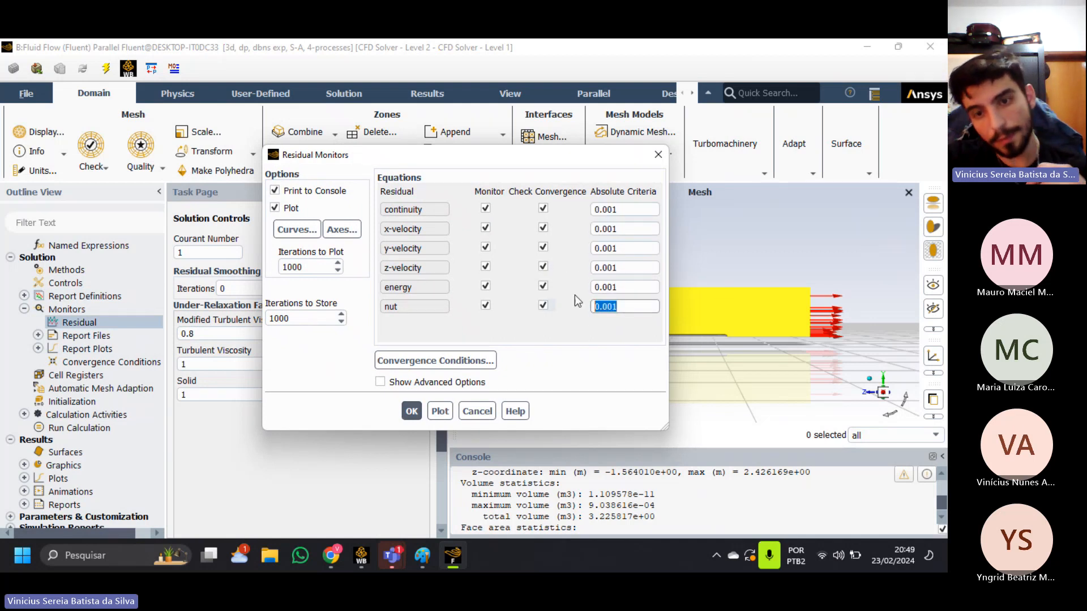
pyautogui.click(621, 211)
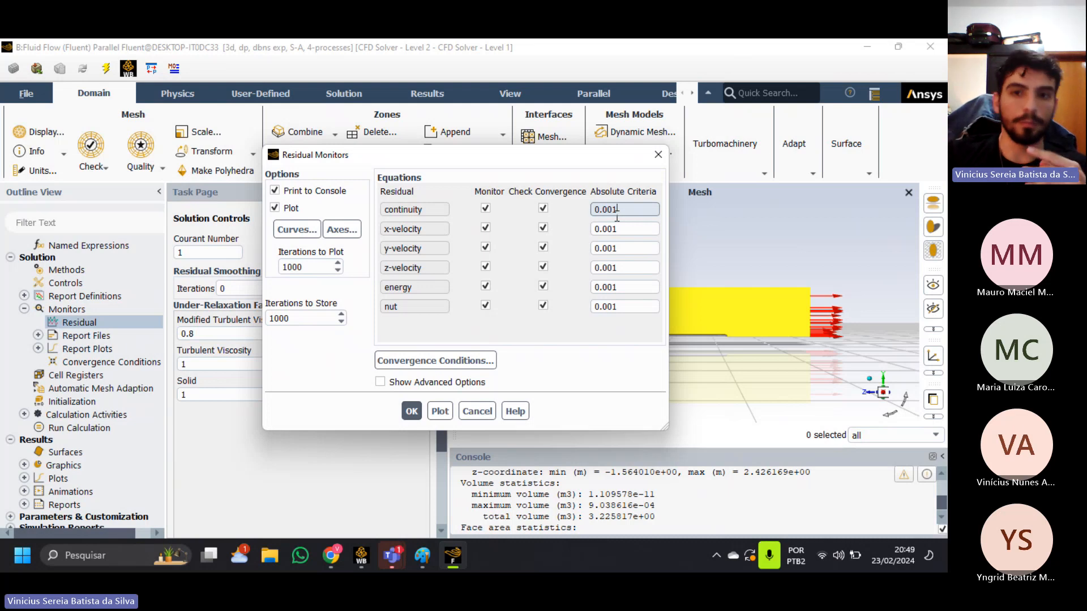
pyautogui.doubleClick(616, 212)
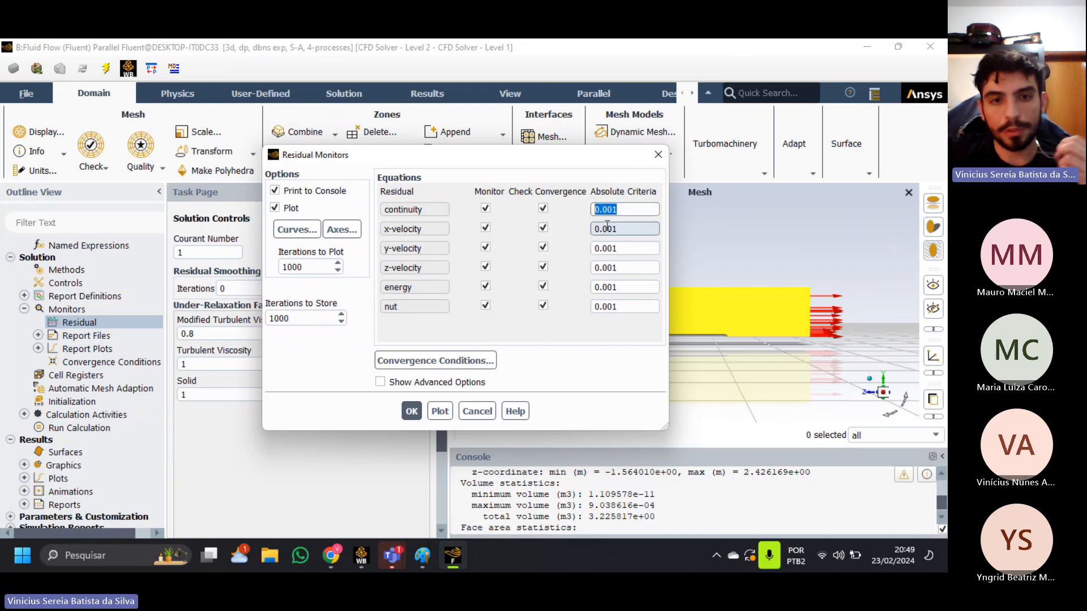
pyautogui.click(603, 211)
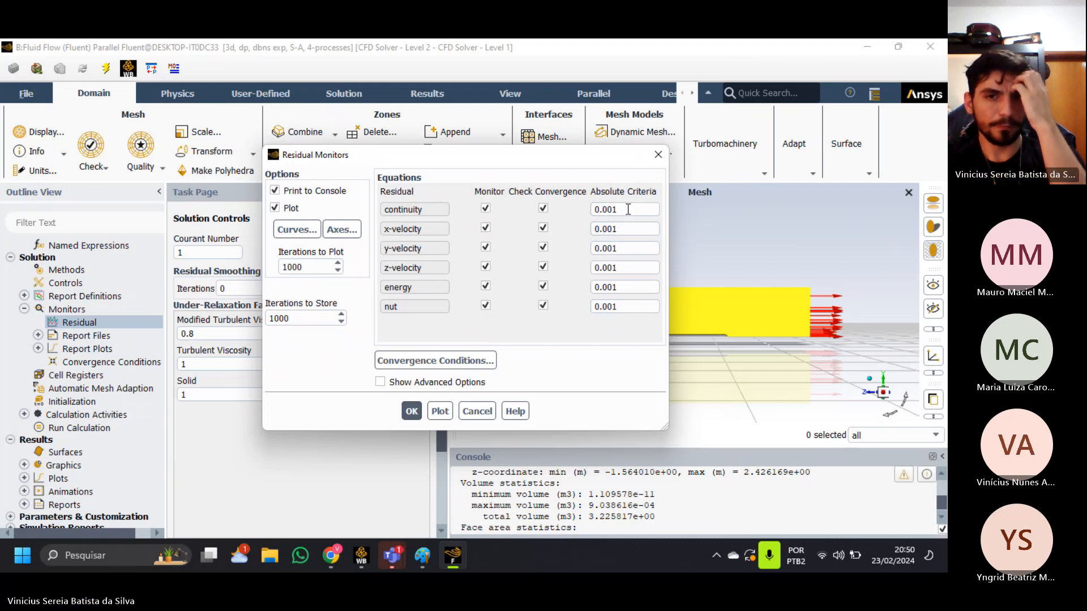
pyautogui.doubleClick(597, 210)
pyautogui.doubleClick(627, 230)
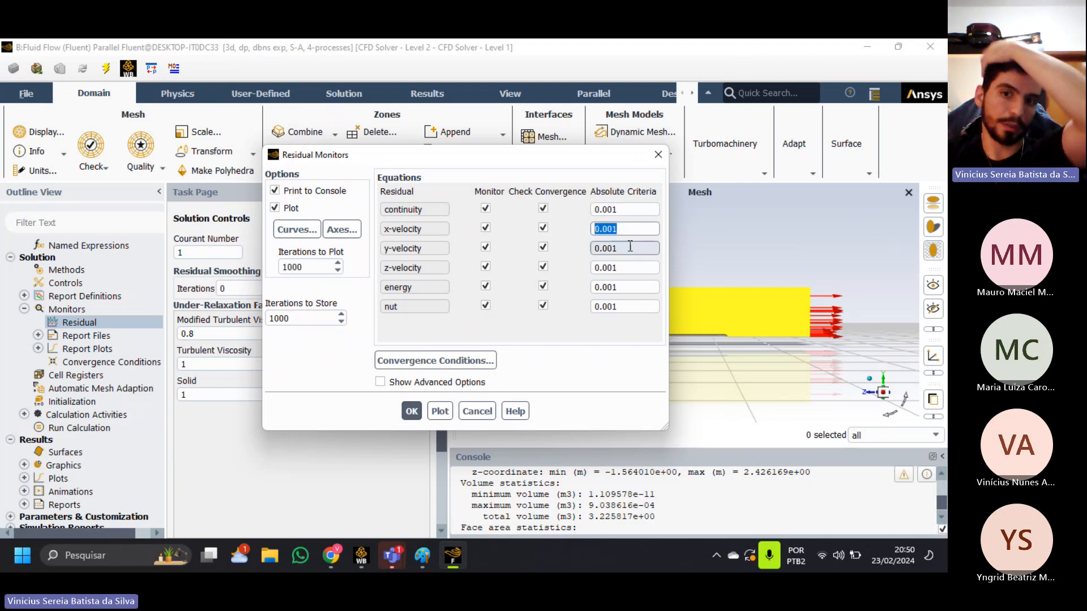
pyautogui.doubleClick(623, 248)
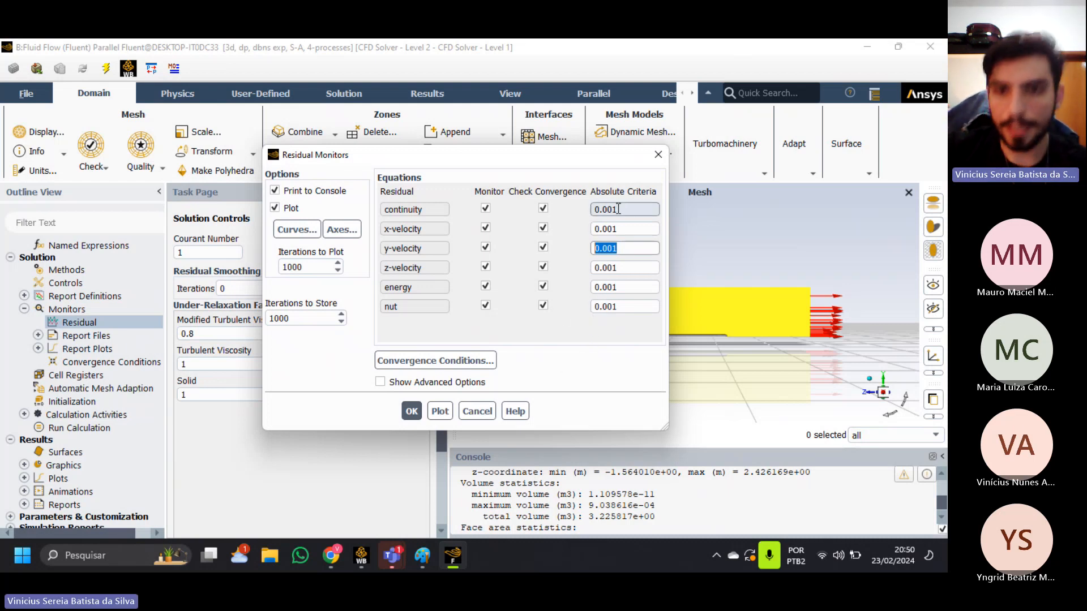
pyautogui.moveTo(623, 211); pyautogui.dragTo(589, 226)
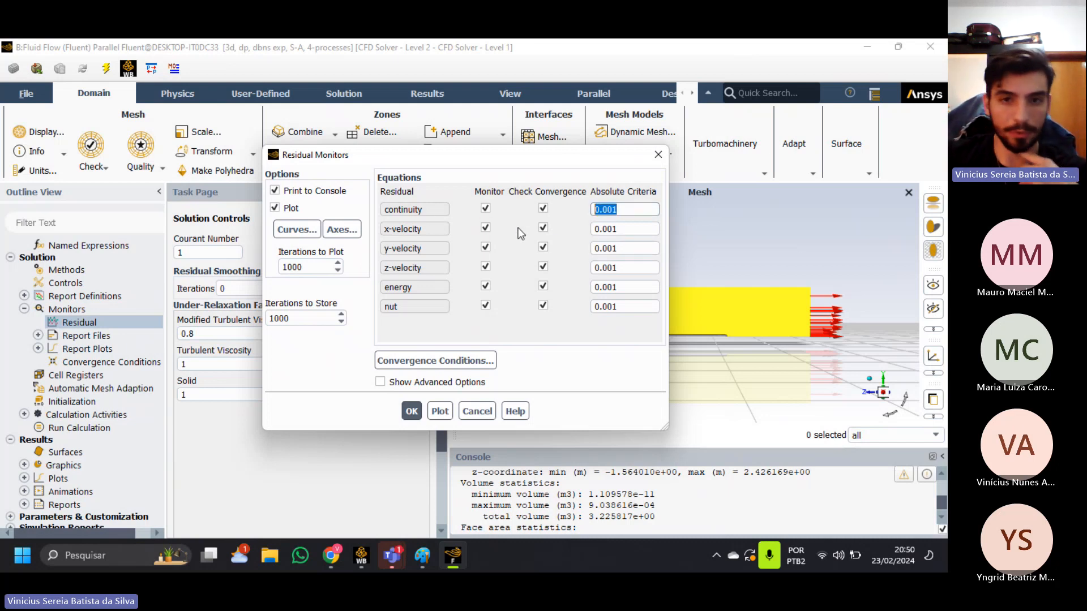
pyautogui.click(411, 411)
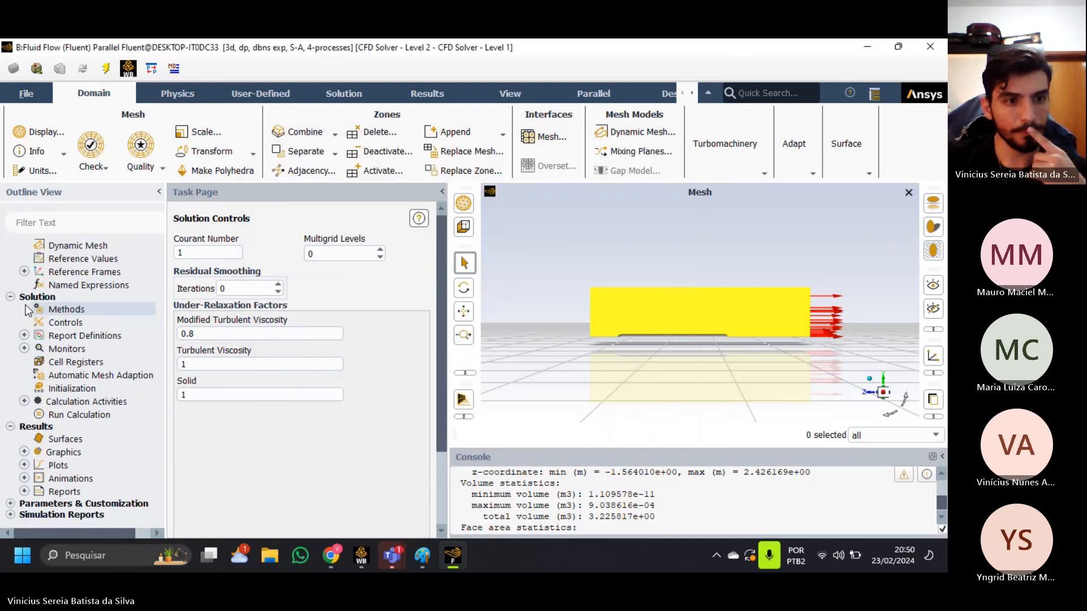
# Open the solution initialization settings and examine the rocket body and flow domain in the mesh view at different zoom levels.
pyautogui.click(86, 389)
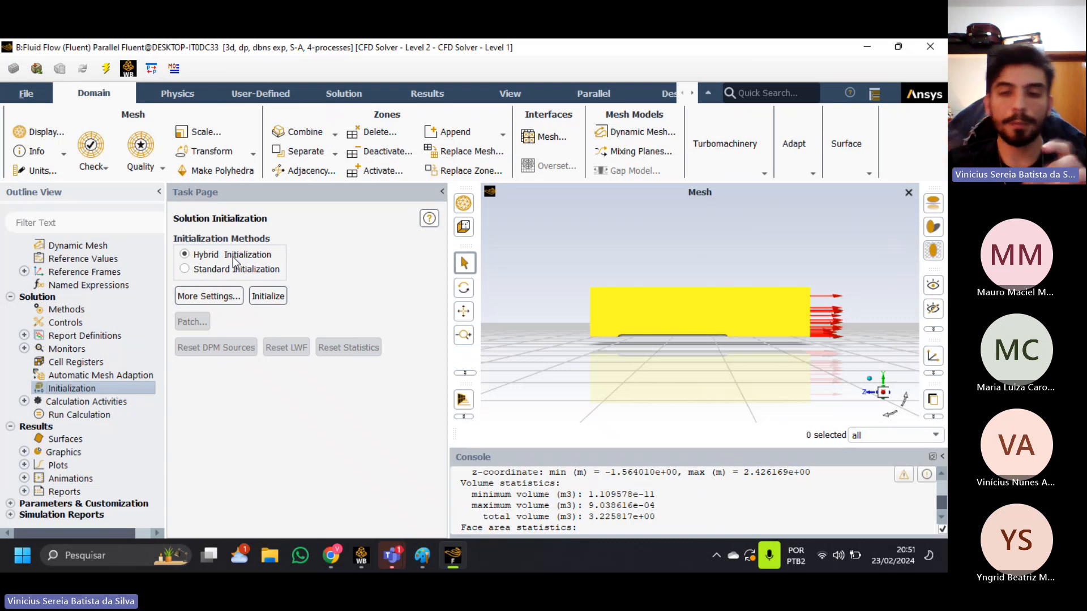
pyautogui.scroll(-2, 624, 319)
pyautogui.scroll(4, 622, 313)
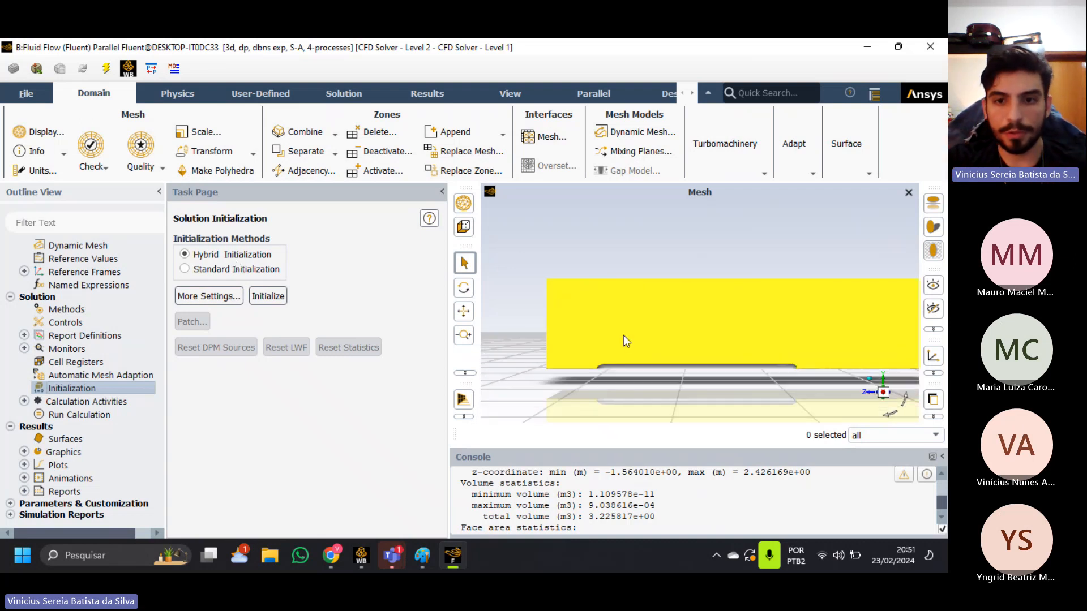
pyautogui.keyDown('ctrl'); pyautogui.moveTo(621, 322); pyautogui.dragTo(548, 278, button='middle'); pyautogui.keyUp('ctrl')
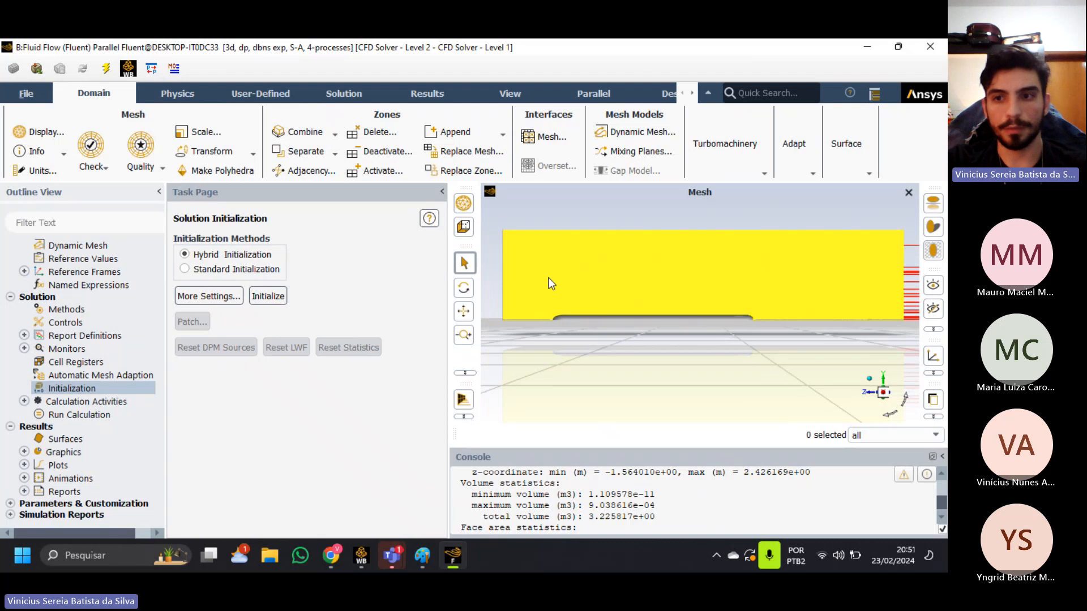
pyautogui.scroll(1, 548, 278)
pyautogui.scroll(-1, 551, 284)
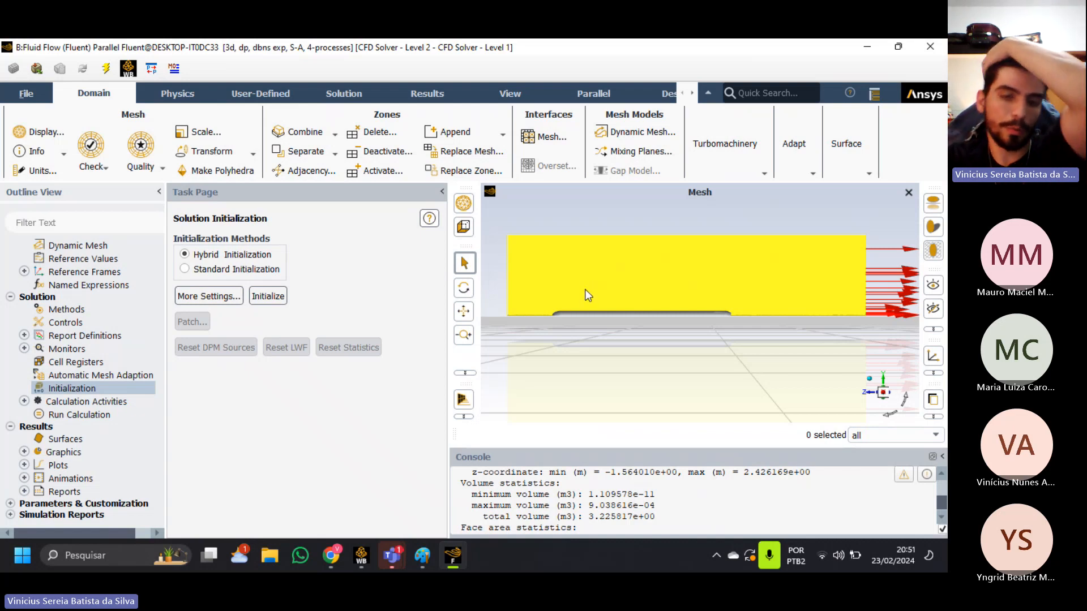
pyautogui.scroll(-2, 574, 311)
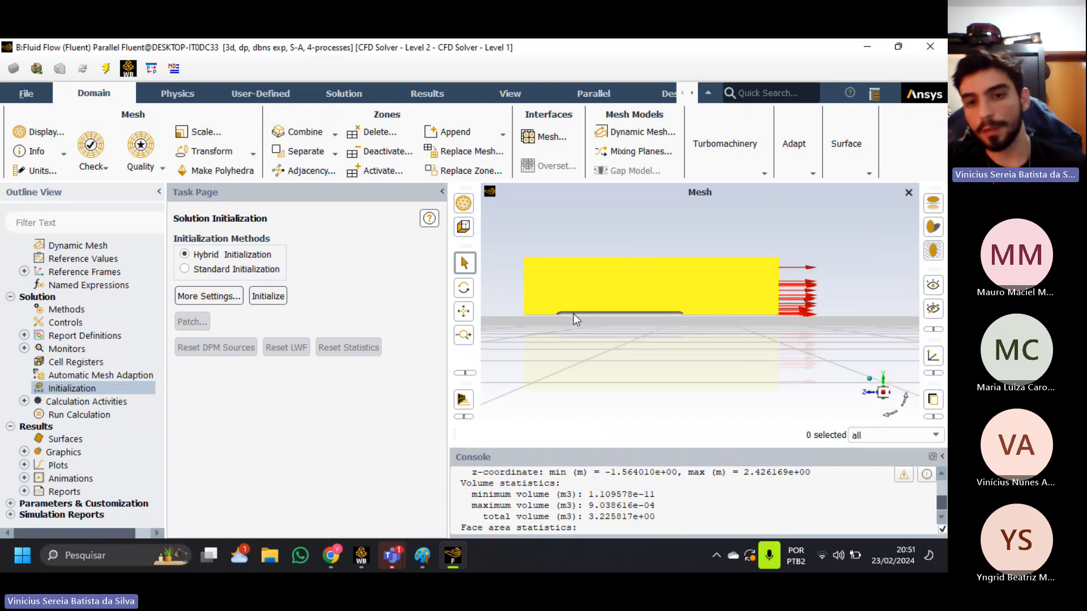
pyautogui.scroll(3, 573, 313)
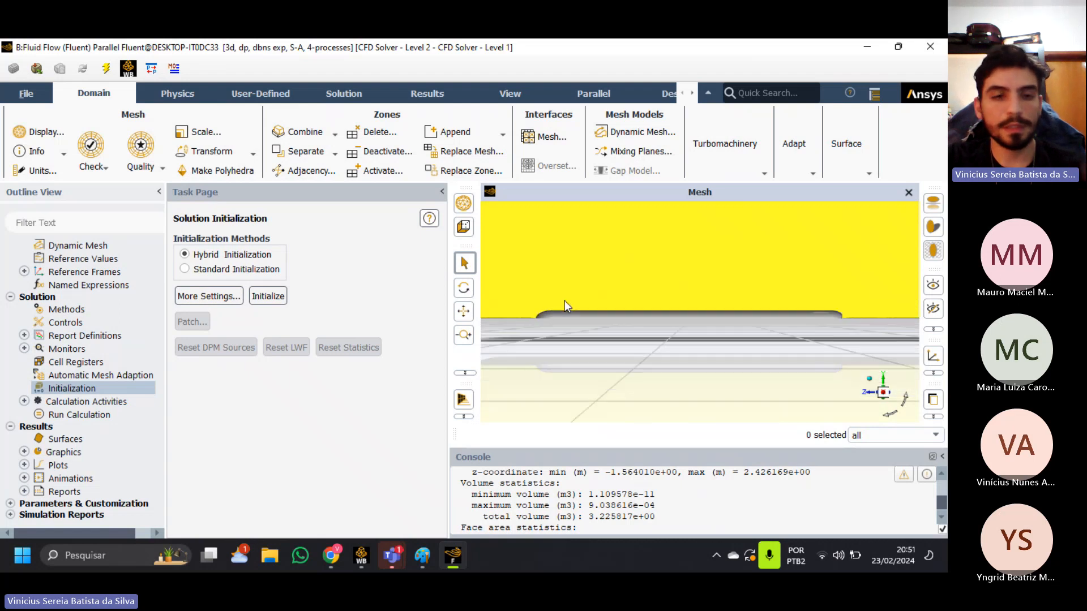
pyautogui.scroll(-1, 565, 300)
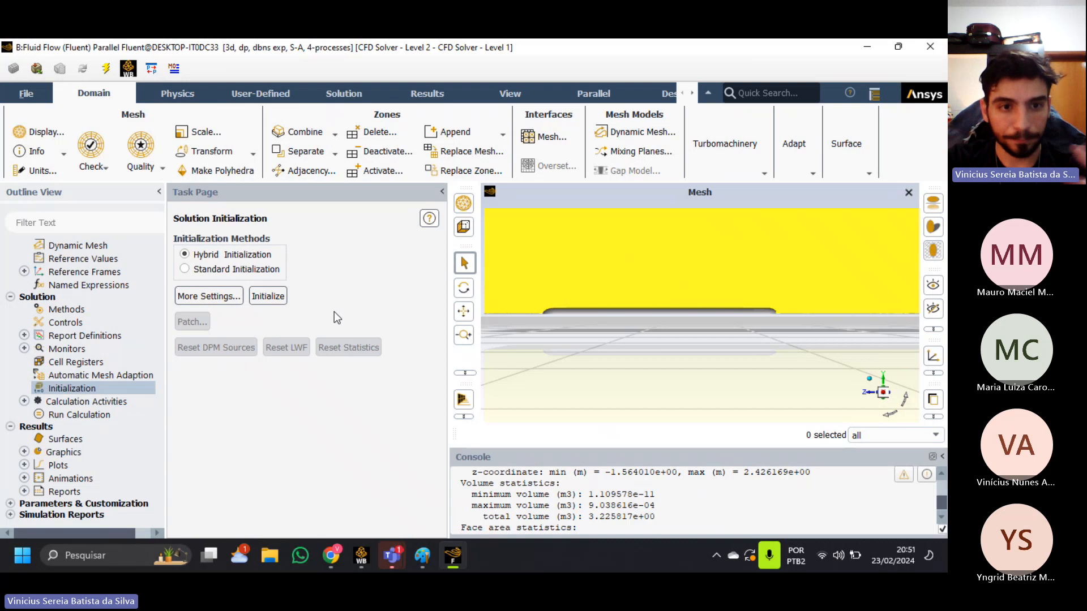
pyautogui.scroll(-1, 654, 288)
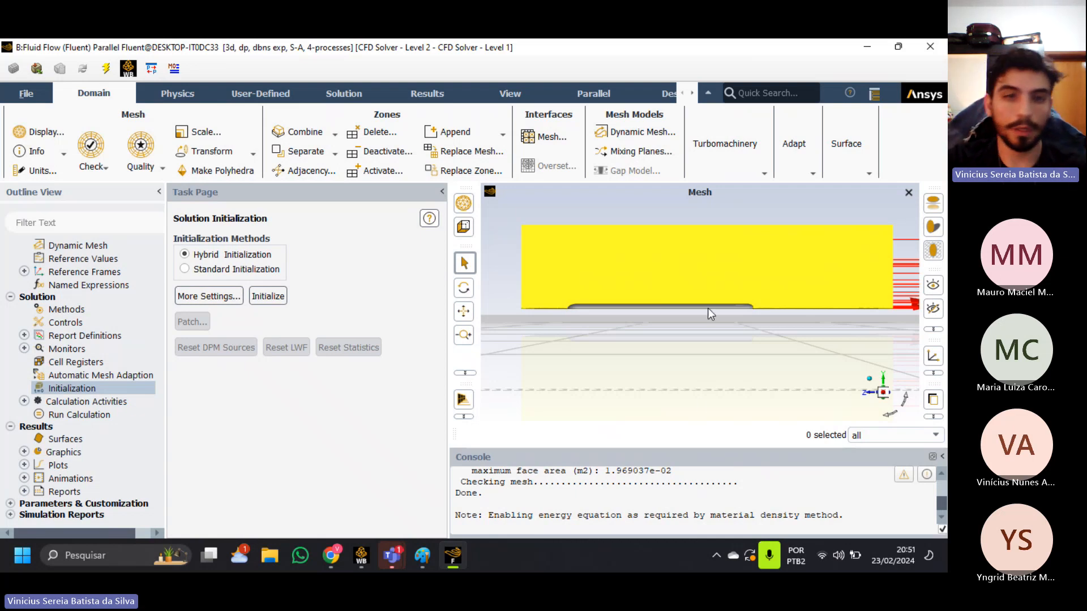
pyautogui.moveTo(640, 348); pyautogui.dragTo(631, 371, button='middle')
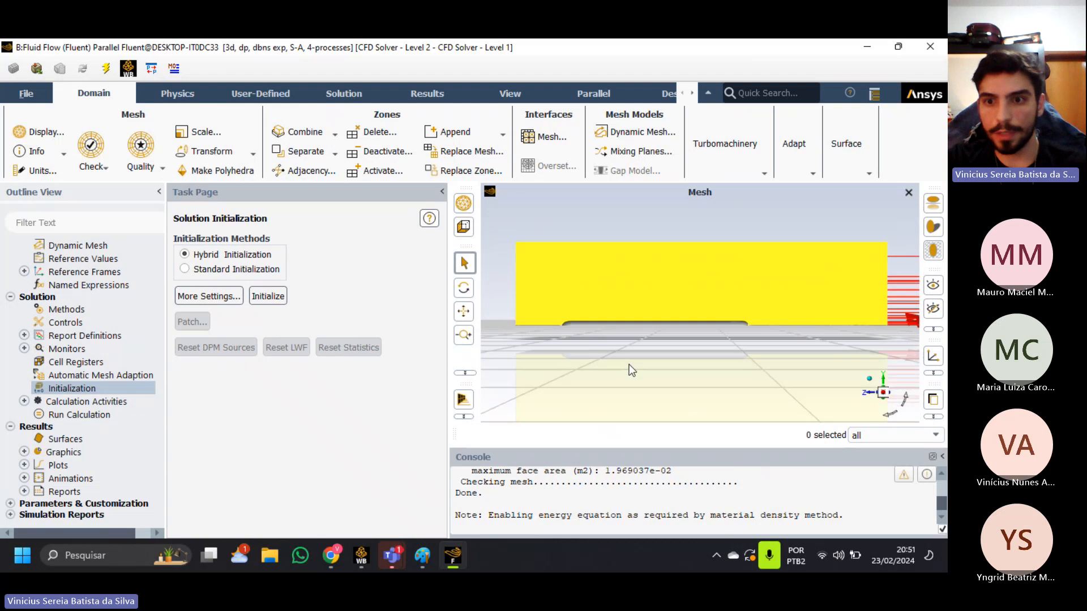
pyautogui.scroll(1, 672, 328)
pyautogui.scroll(-2, 671, 328)
pyautogui.moveTo(641, 326); pyautogui.dragTo(627, 314, button='middle')
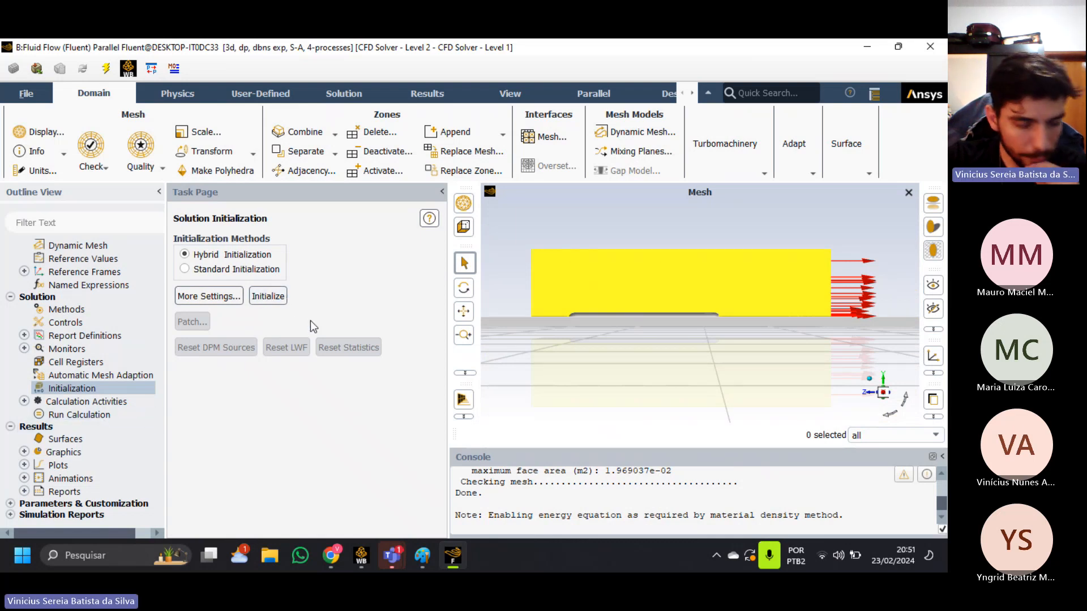
pyautogui.scroll(2, 721, 270)
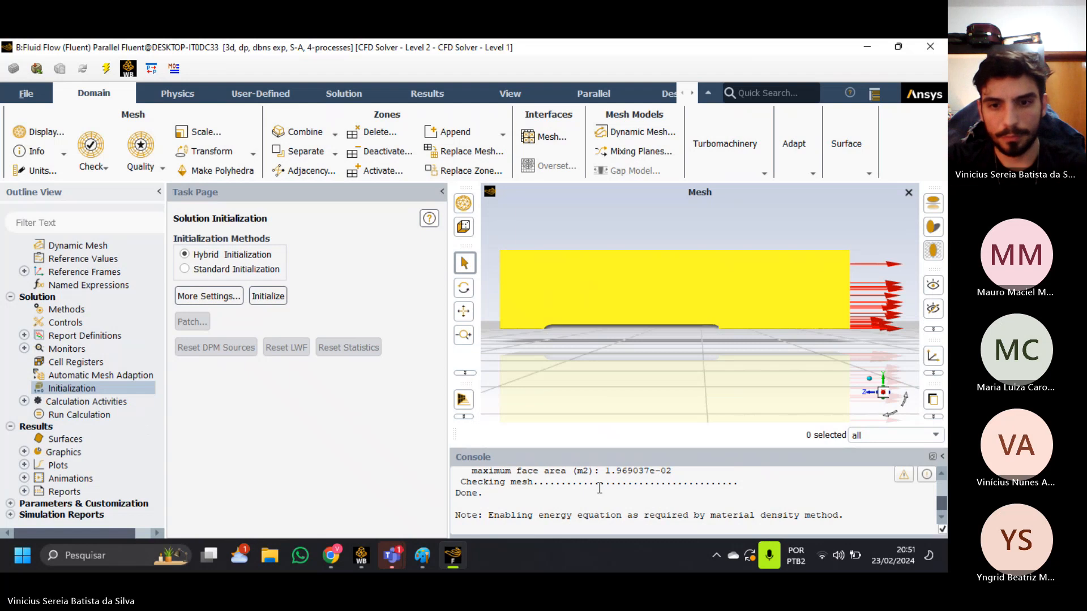
# Enlarge the console and examine the mesh check output and the note about the energy equation.
pyautogui.moveTo(604, 447); pyautogui.dragTo(612, 279)
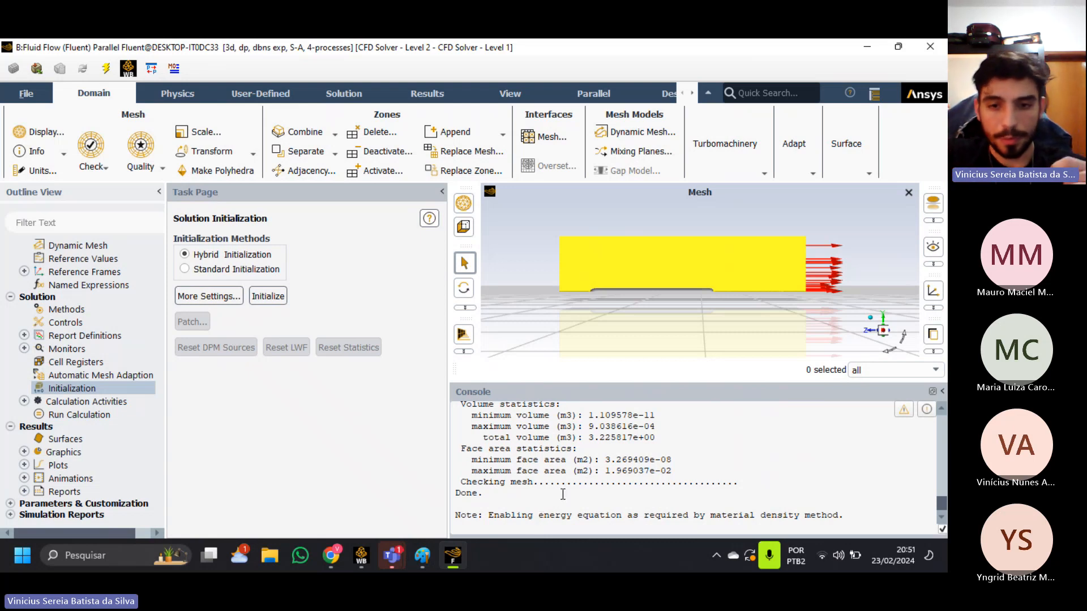
pyautogui.scroll(4, 563, 494)
pyautogui.scroll(-4, 563, 494)
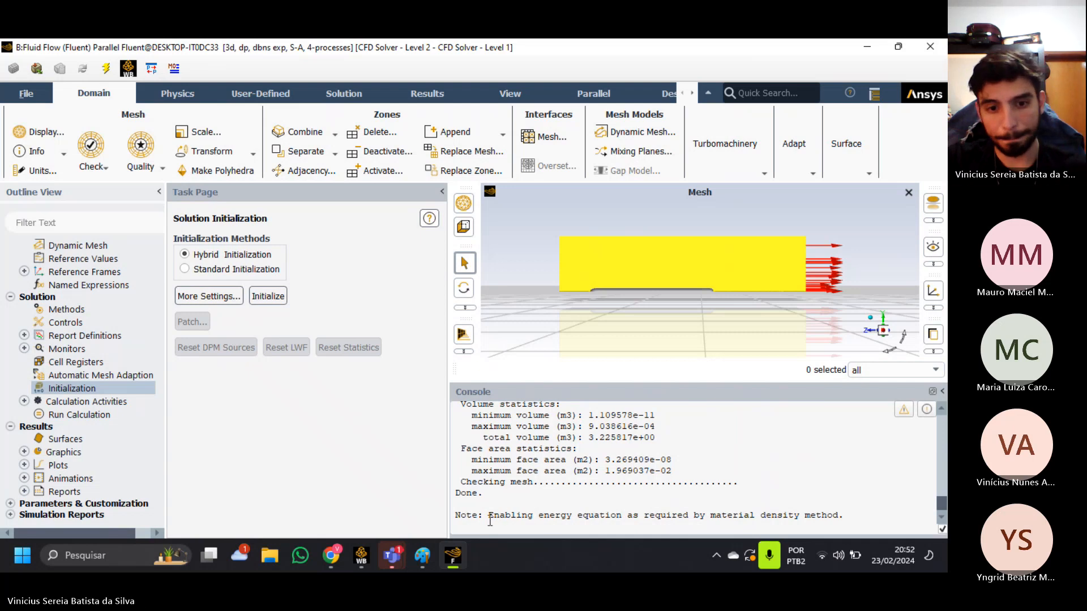
pyautogui.moveTo(489, 516); pyautogui.dragTo(845, 524)
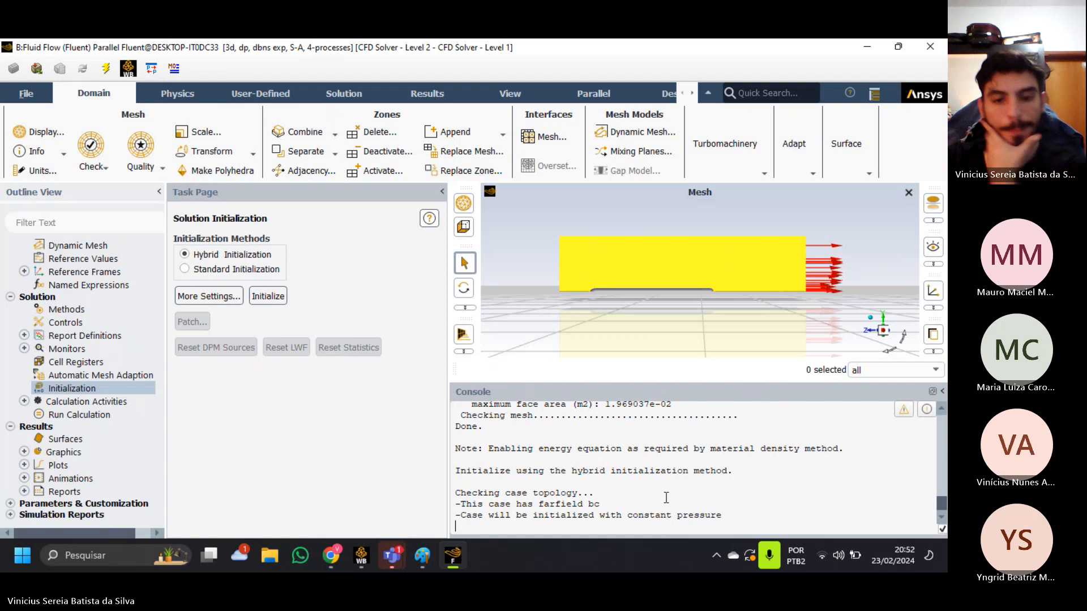
# Examine the console output of the hybrid initialization, from the energy equation note to the case topology check.
pyautogui.scroll(1, 582, 482)
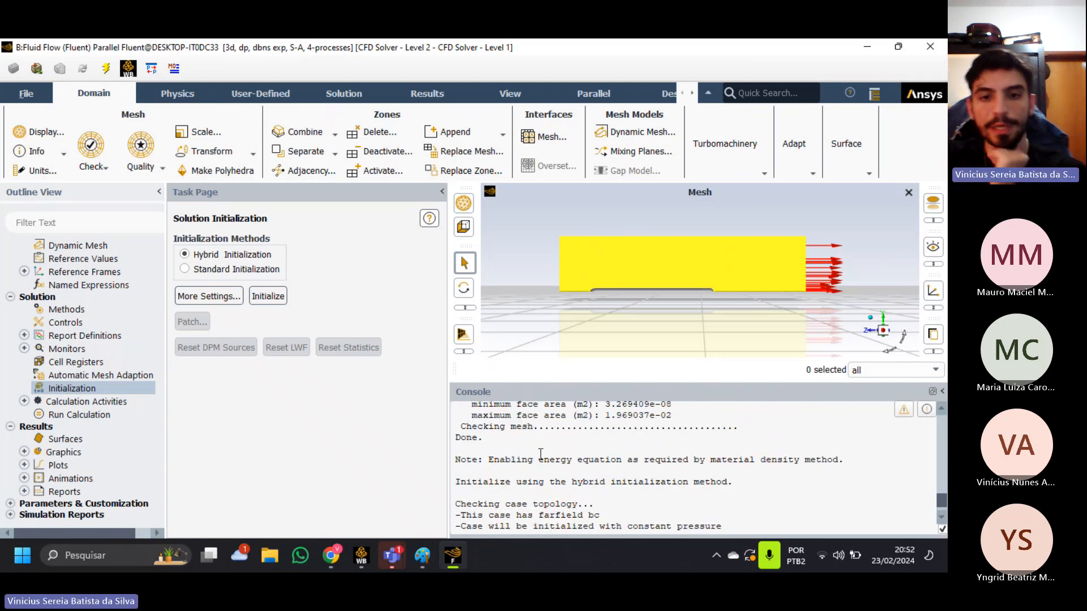
pyautogui.moveTo(589, 463); pyautogui.dragTo(446, 459)
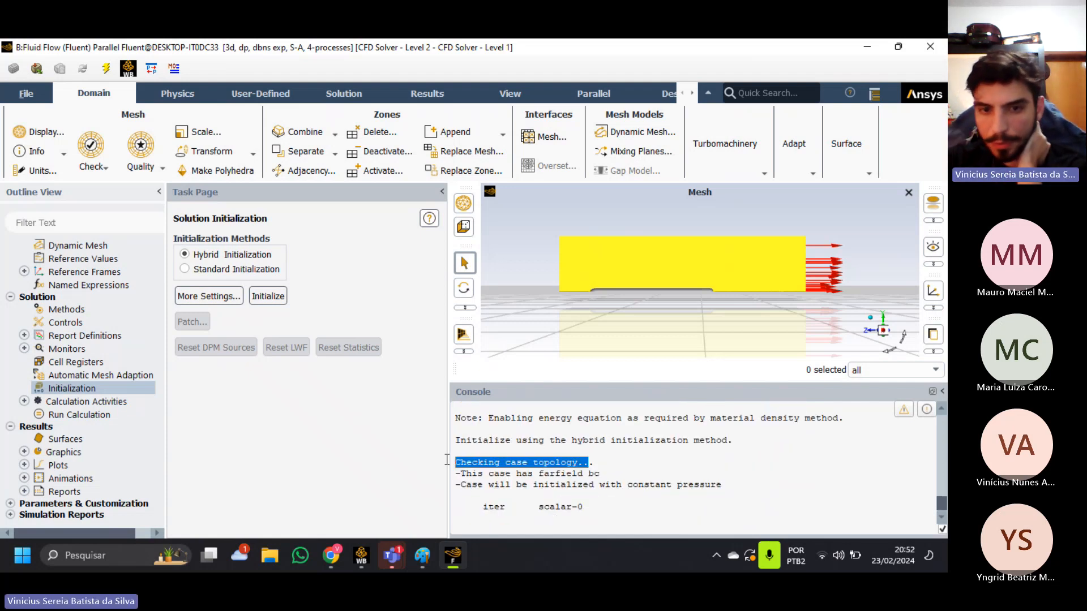
pyautogui.click(621, 482)
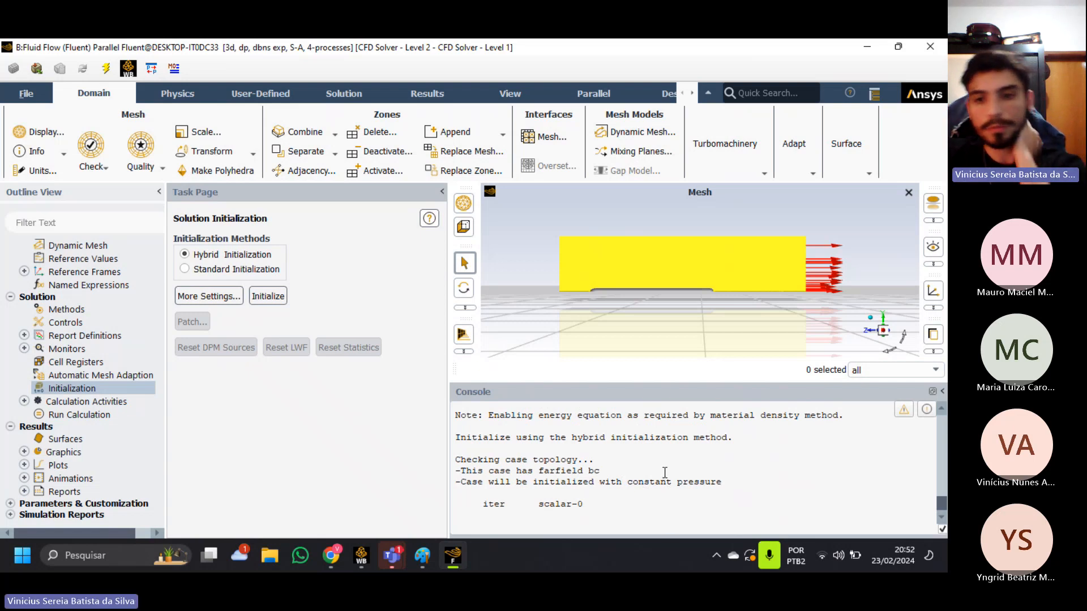
pyautogui.moveTo(717, 481); pyautogui.dragTo(640, 472)
pyautogui.click(652, 522)
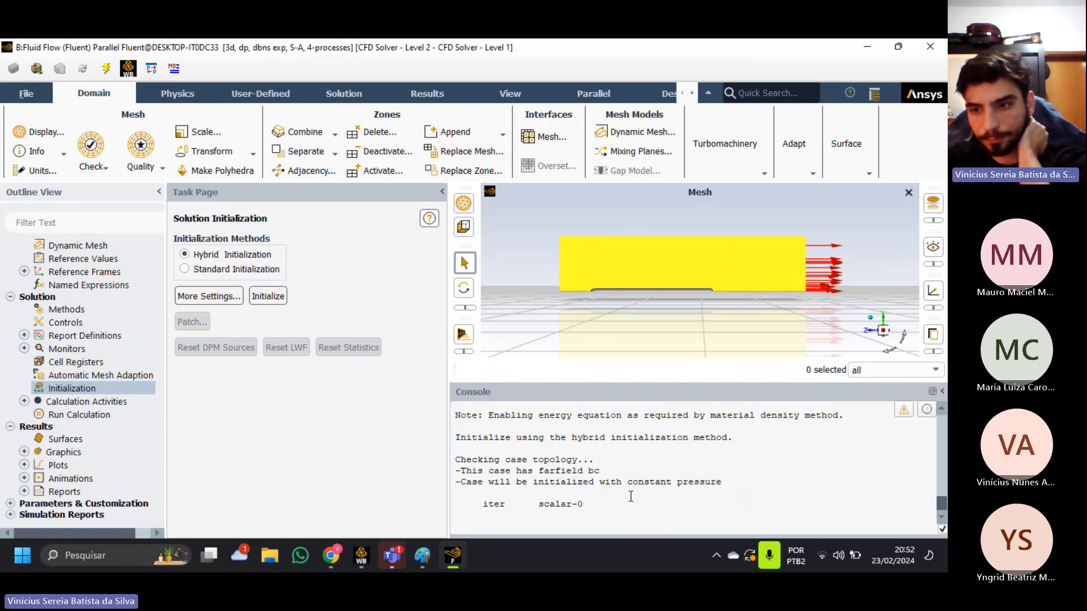
pyautogui.scroll(2, 630, 497)
pyautogui.scroll(-2, 631, 497)
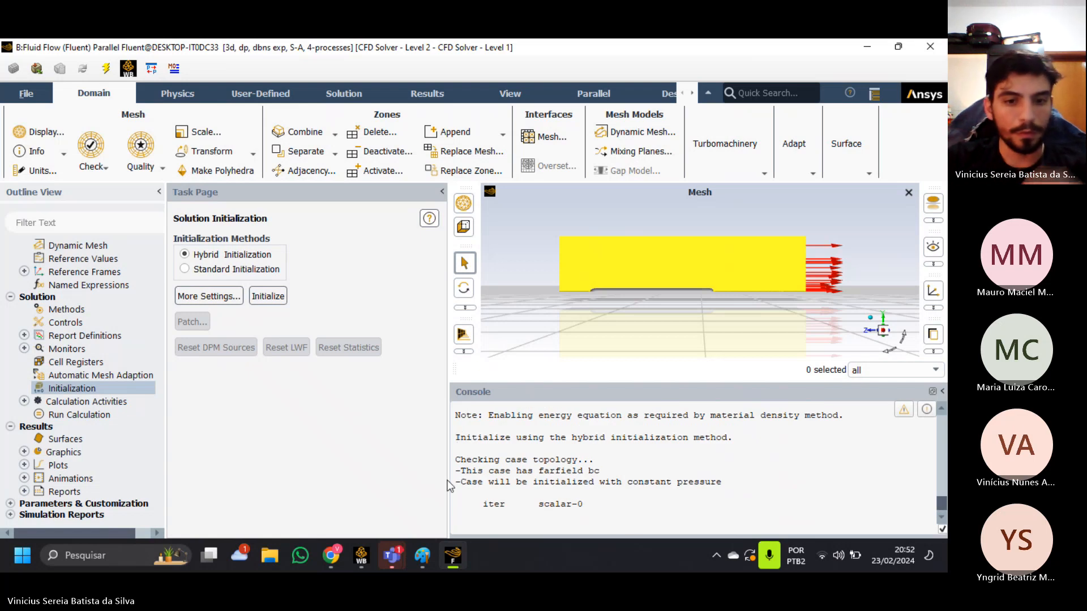
# Switch to the Teams meeting to check its chat, and return to Fluent's console.
pyautogui.moveTo(402, 558)
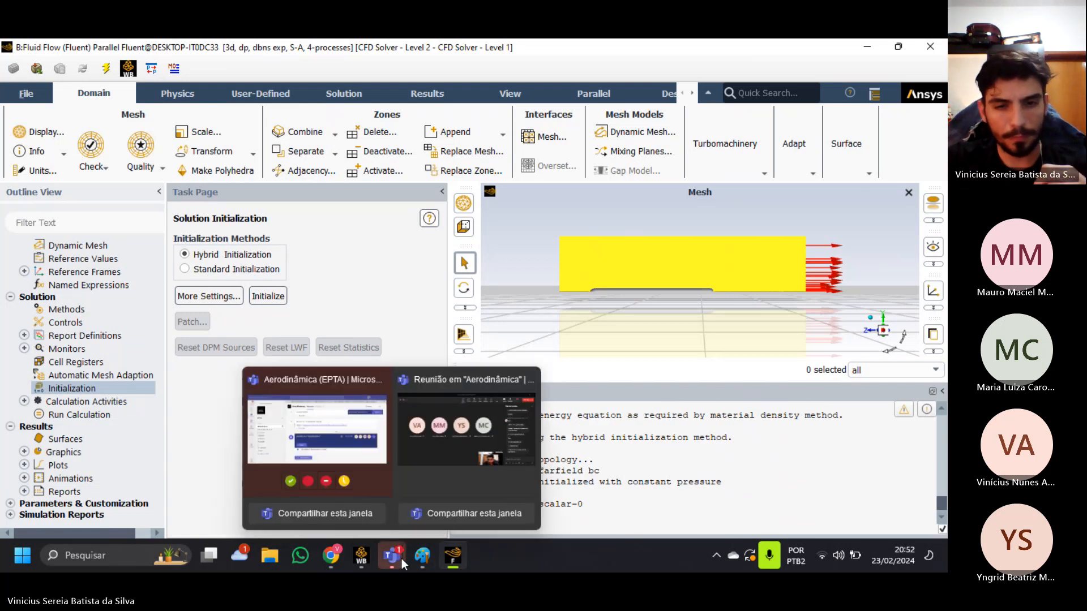
pyautogui.click(456, 494)
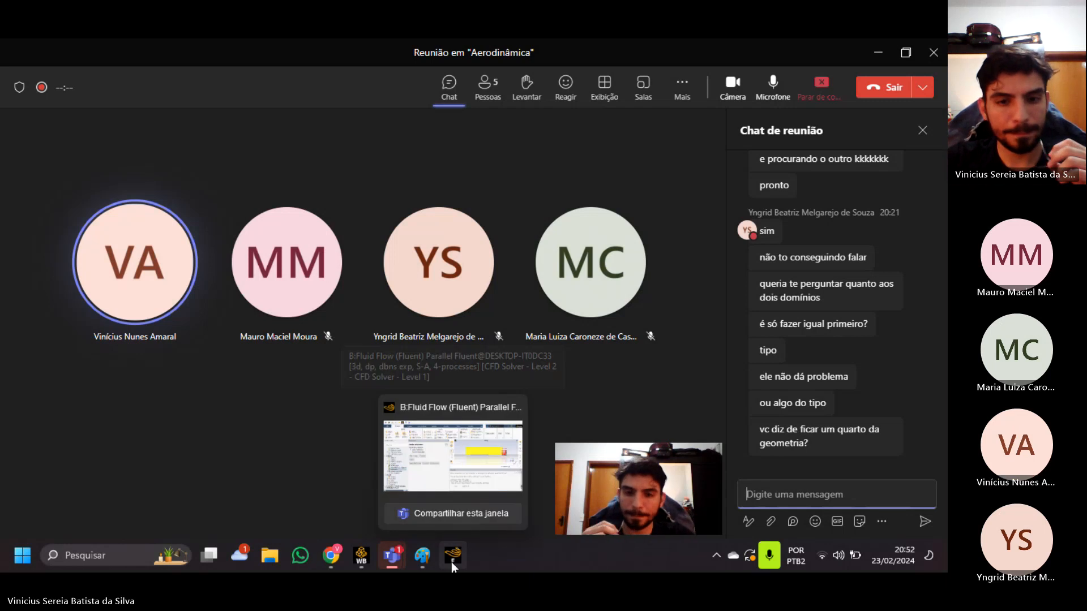
pyautogui.click(450, 562)
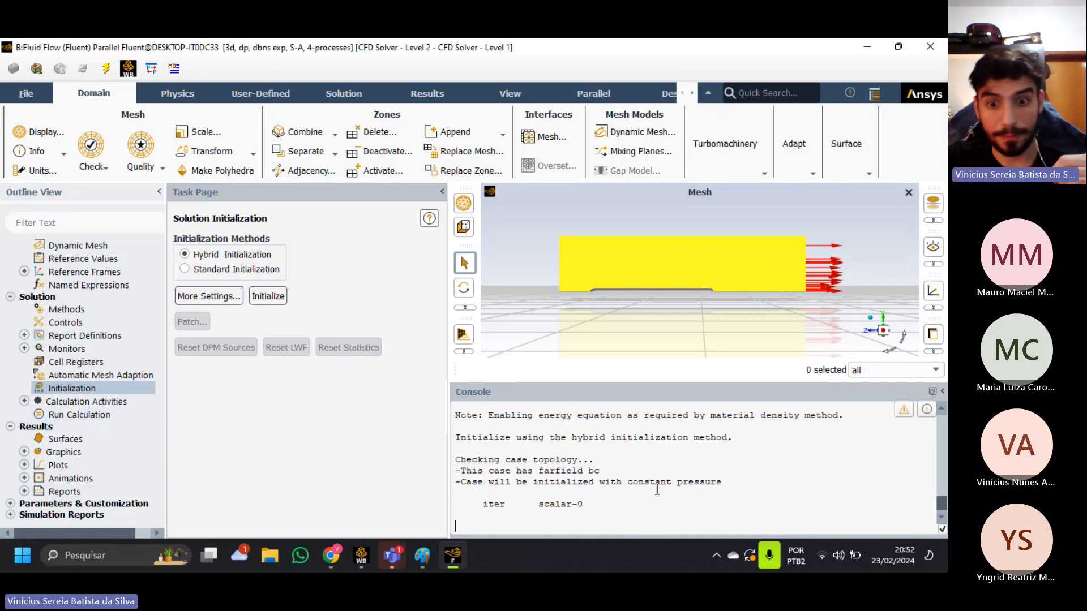
pyautogui.scroll(1, 623, 512)
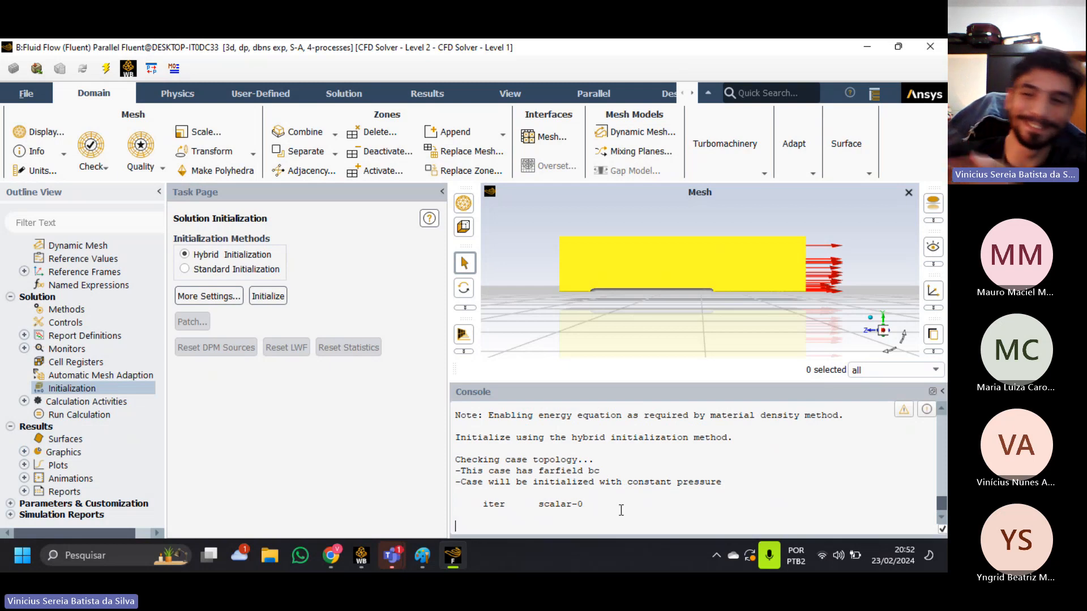
# Switch to the Canva presentation in Chrome, view its last pages and return to Fluent.
pyautogui.click(331, 556)
pyautogui.click(138, 50)
pyautogui.scroll(-3, 504, 372)
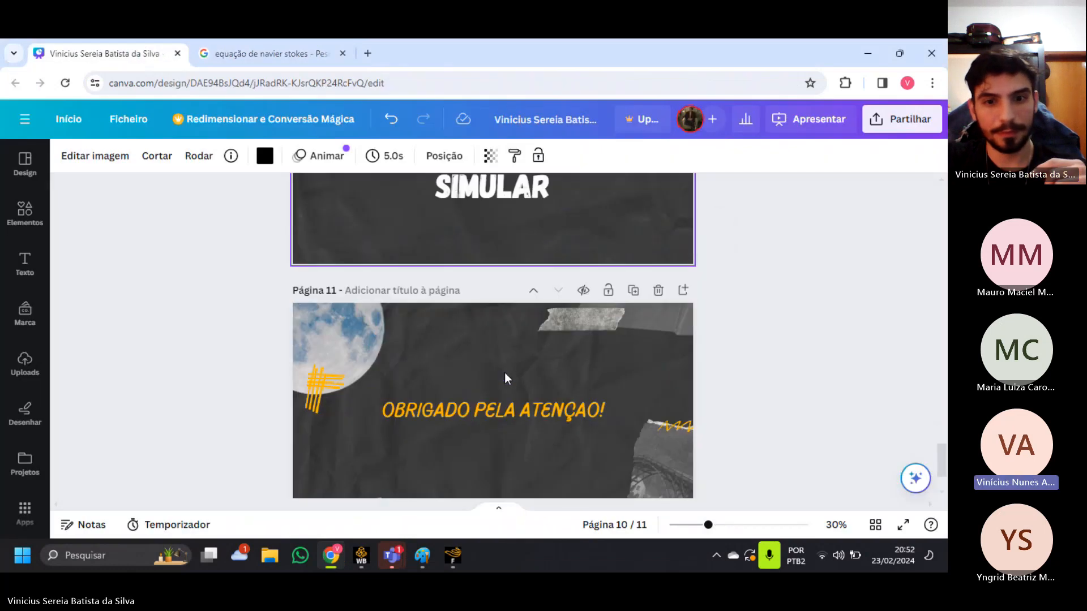
pyautogui.scroll(3, 504, 373)
pyautogui.click(505, 372)
pyautogui.hotkey('alt', 'Tab')
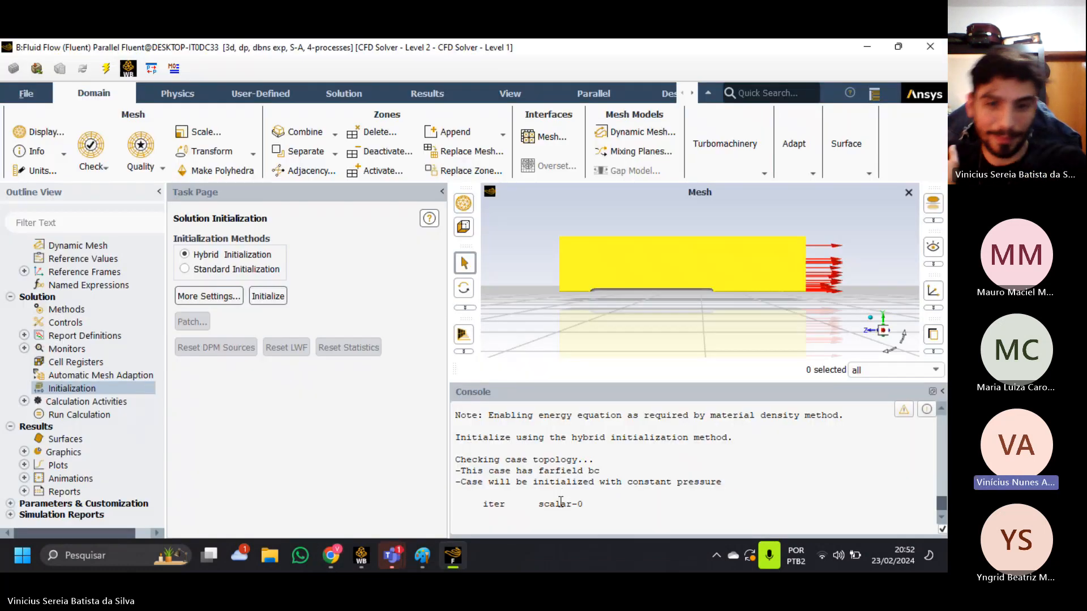
# Try to open the Run Calculation settings, check the Teams meeting window and return to Fluent.
pyautogui.click(103, 416)
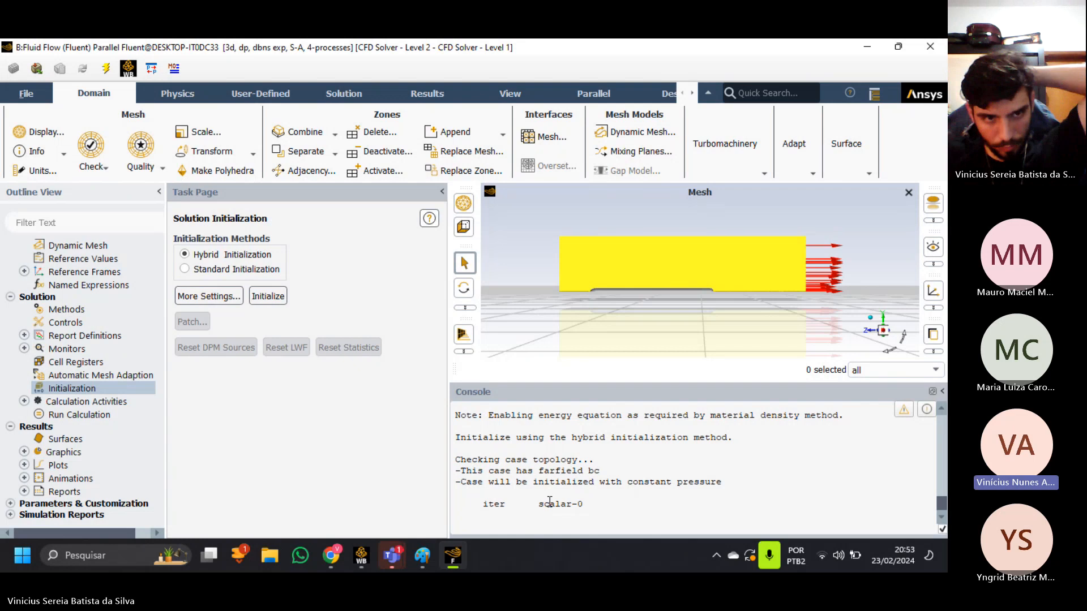
pyautogui.moveTo(391, 556)
pyautogui.click(444, 445)
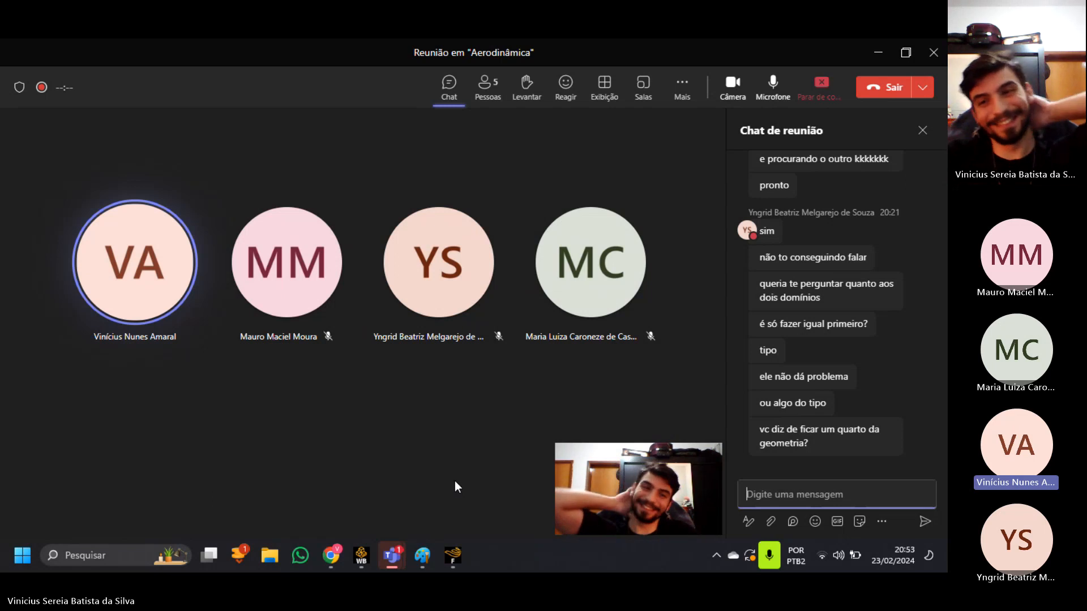
pyautogui.moveTo(451, 552)
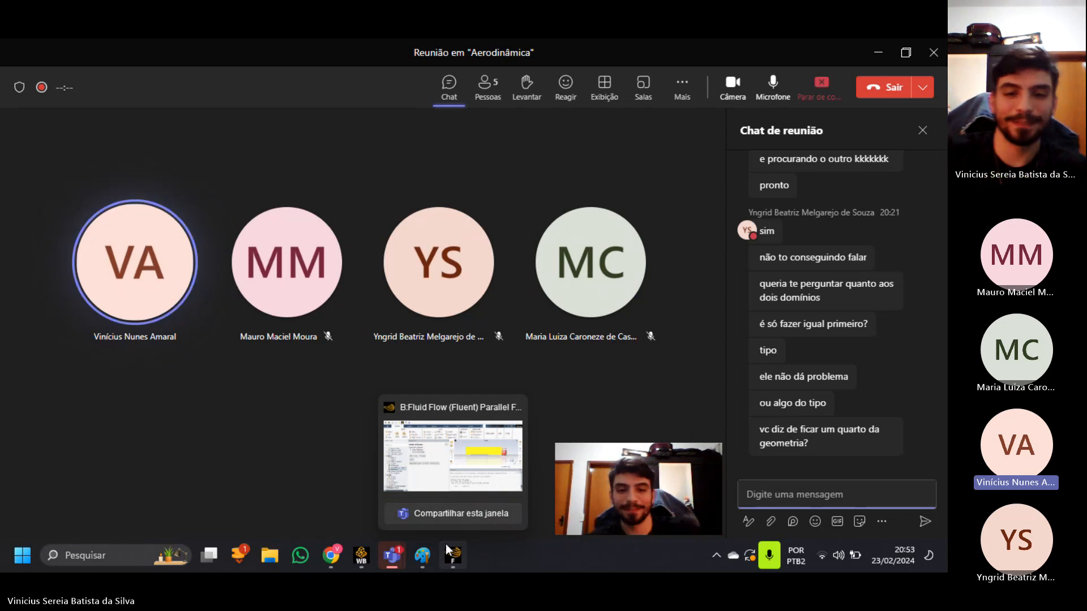
pyautogui.click(446, 545)
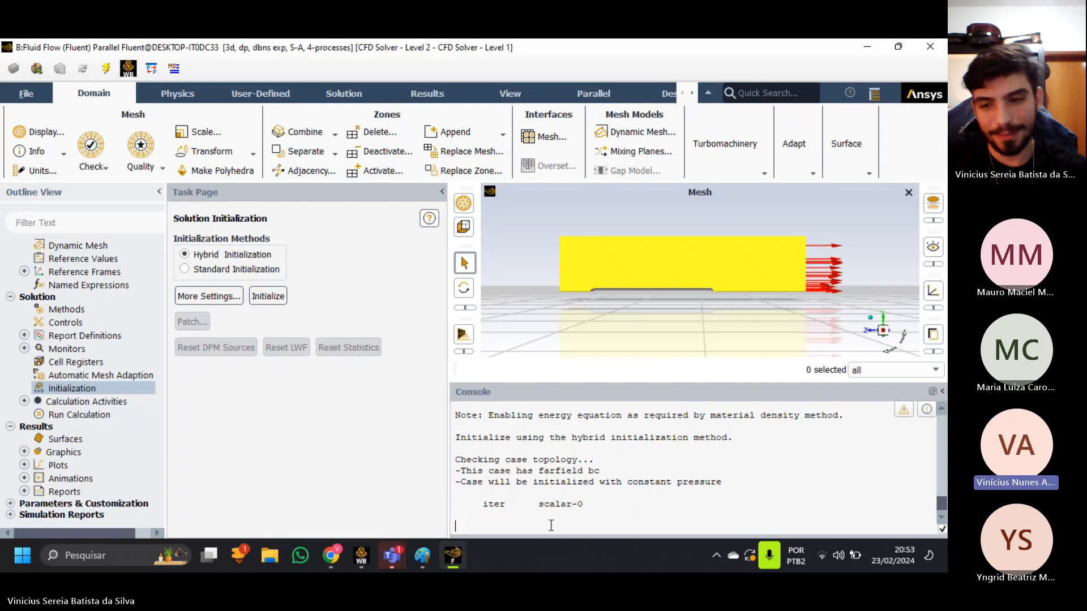
pyautogui.click(457, 560)
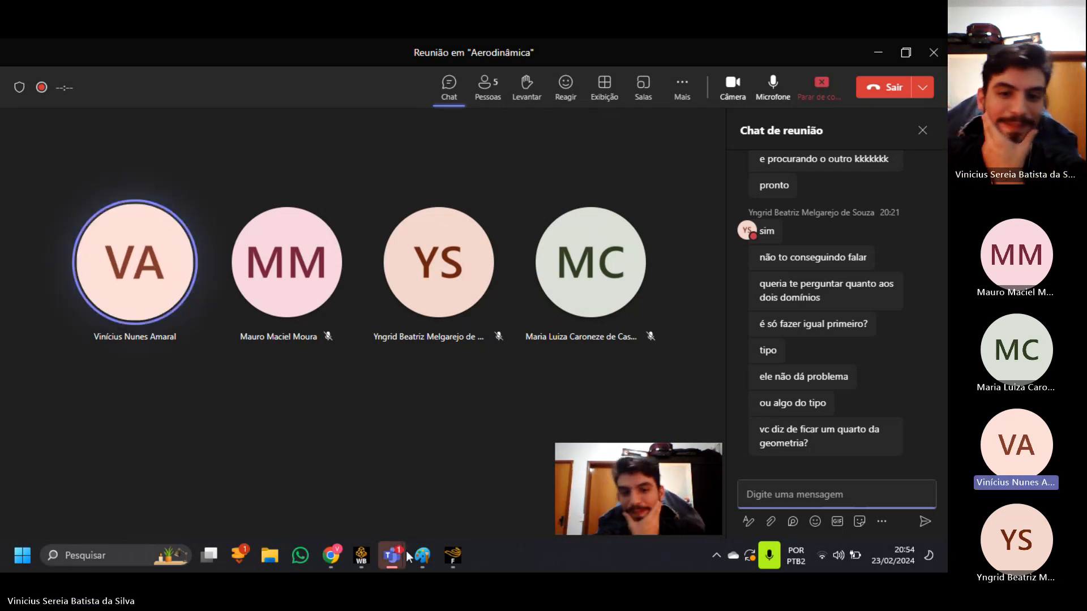
pyautogui.moveTo(405, 552)
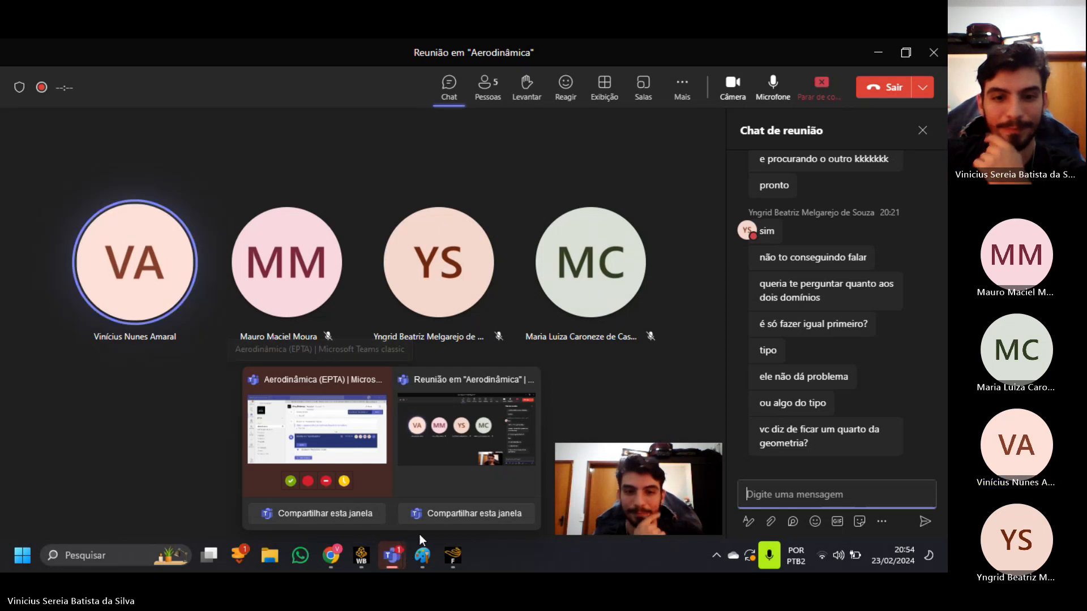
pyautogui.click(451, 554)
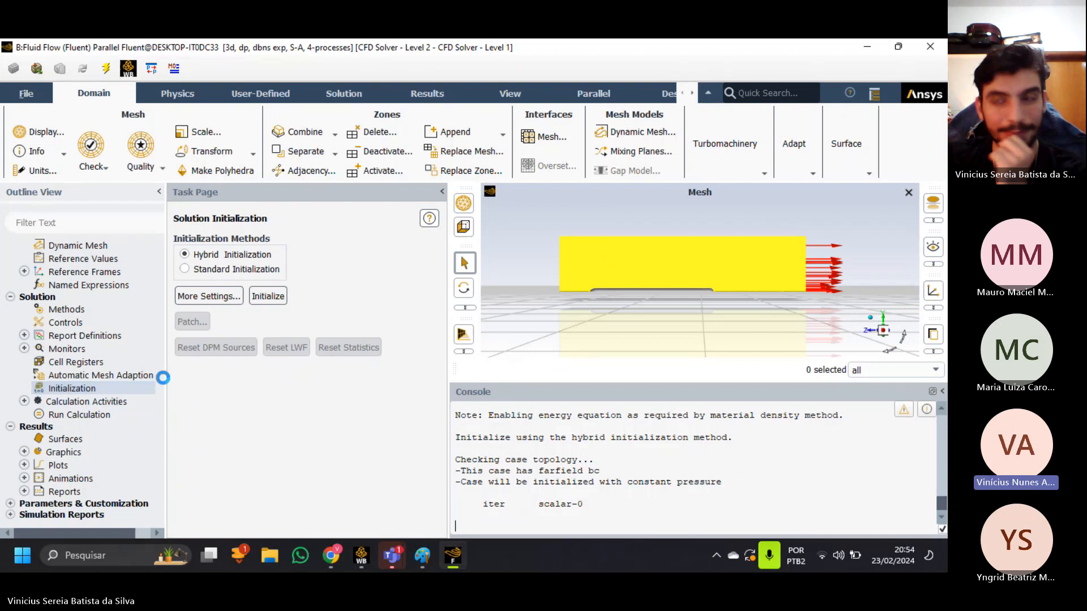
pyautogui.click(866, 47)
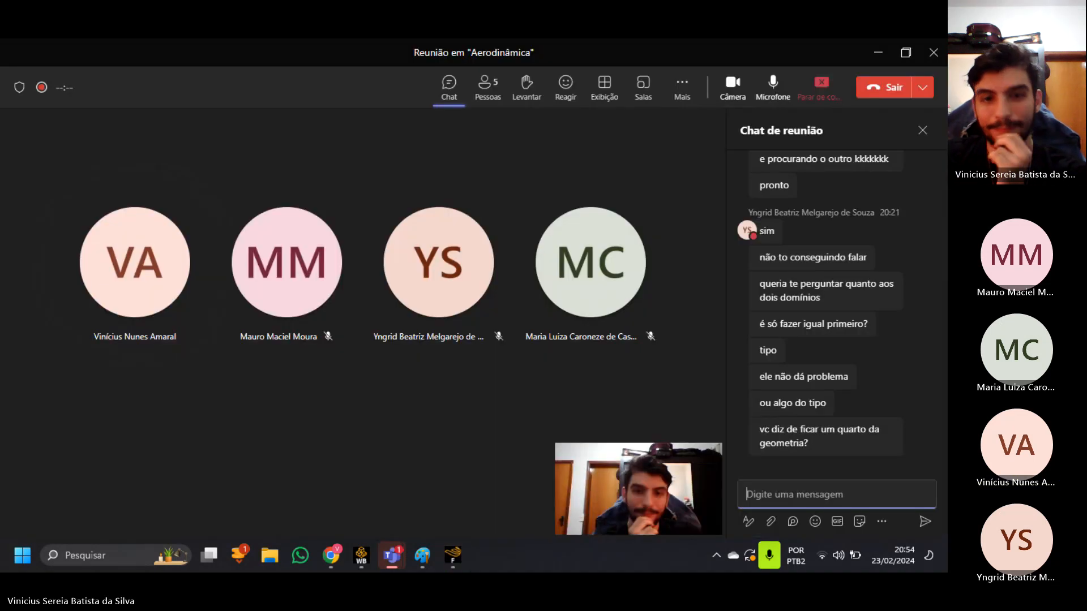
pyautogui.click(453, 556)
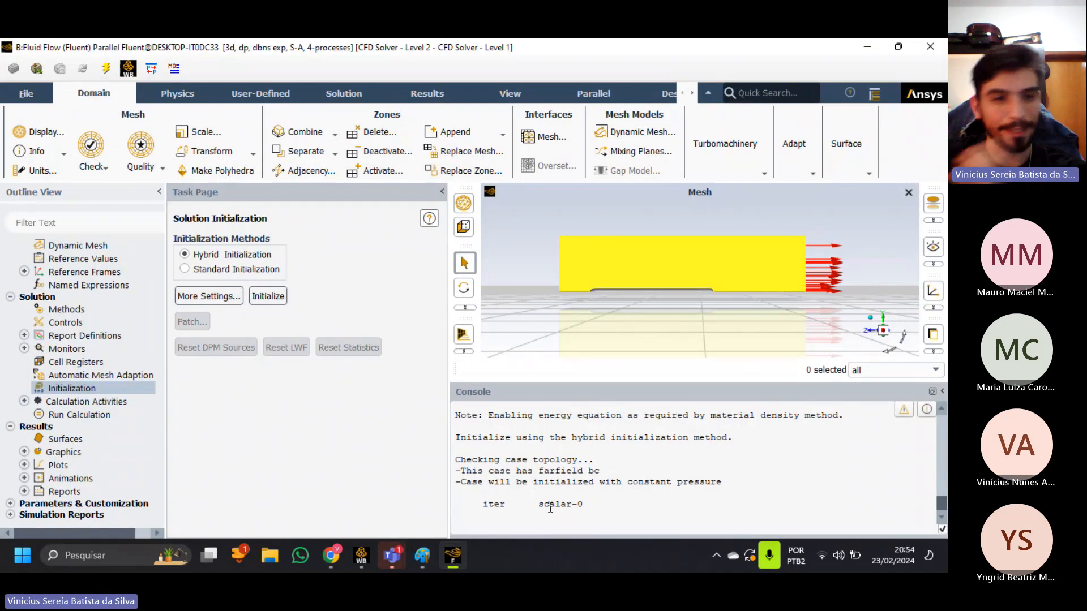
# Dismiss the low disk space warning and return to the initialization output in the console.
pyautogui.moveTo(549, 516); pyautogui.dragTo(473, 463)
pyautogui.click(542, 497)
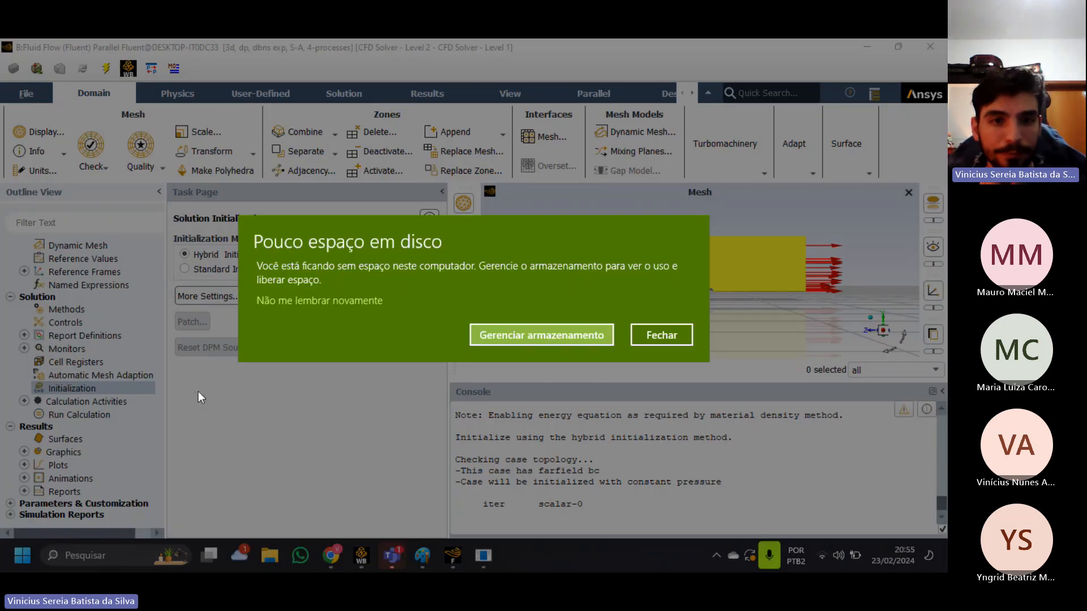
pyautogui.click(651, 334)
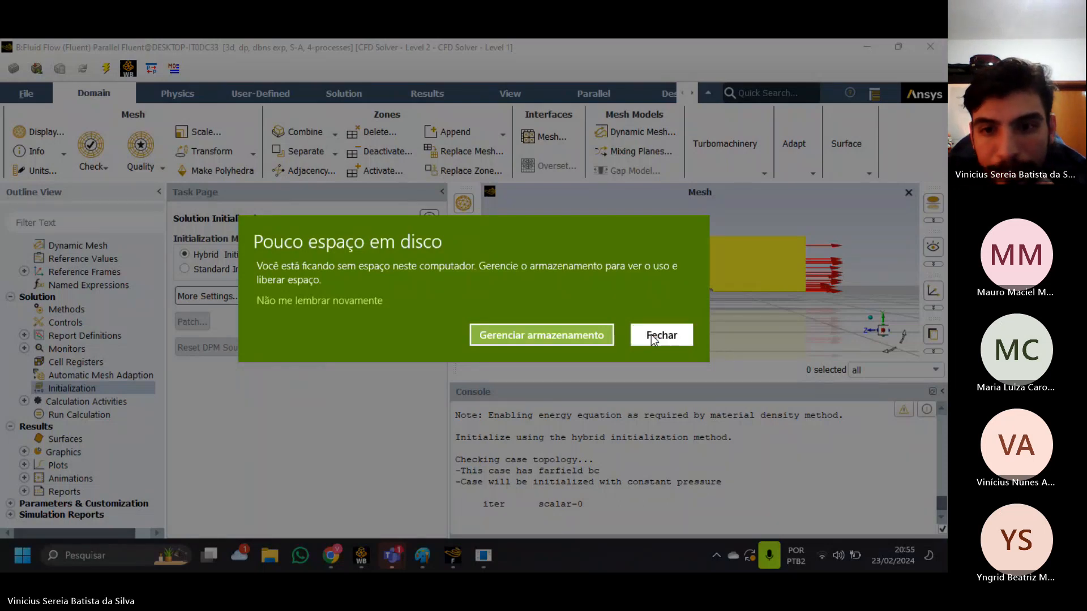
pyautogui.scroll(1, 591, 506)
pyautogui.scroll(-1, 591, 507)
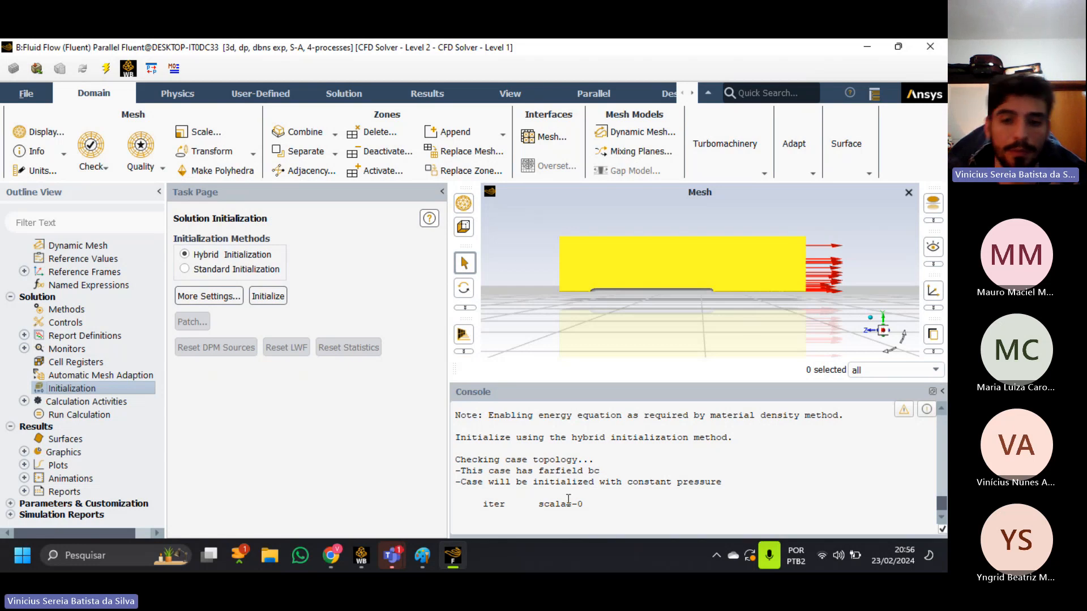
# Check the free space of the local drives in File Explorer, view the EPTA folder under Documentos and close the window.
pyautogui.click(271, 559)
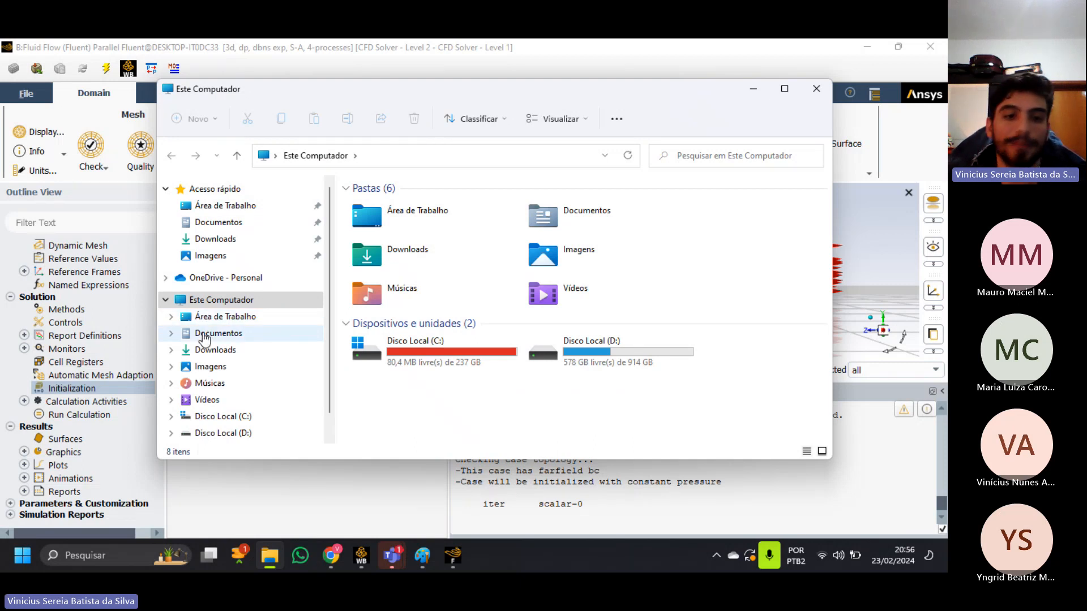
pyautogui.click(250, 333)
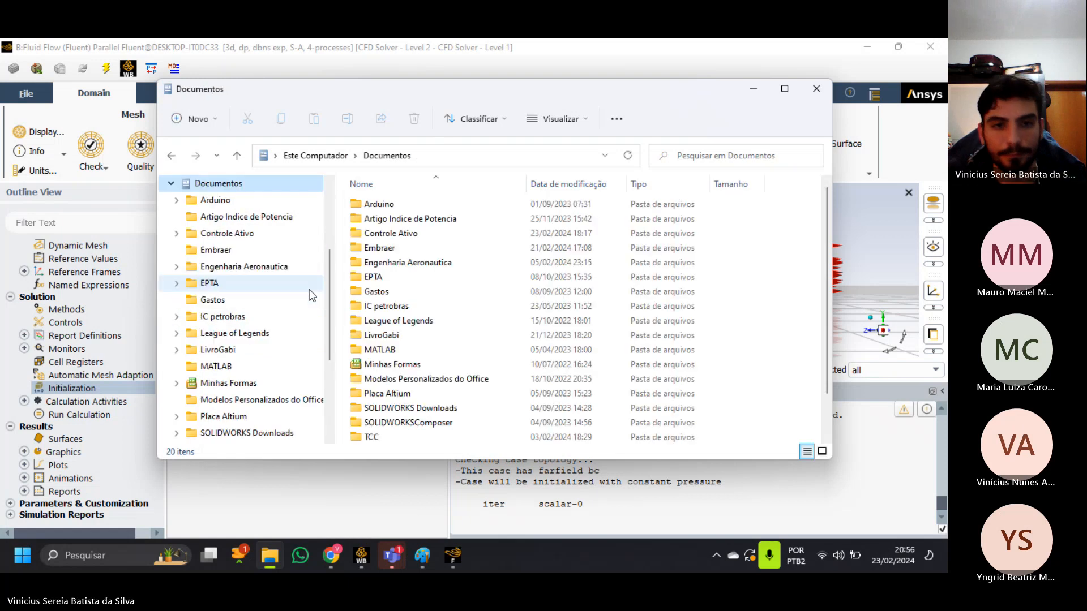
pyautogui.scroll(1, 394, 290)
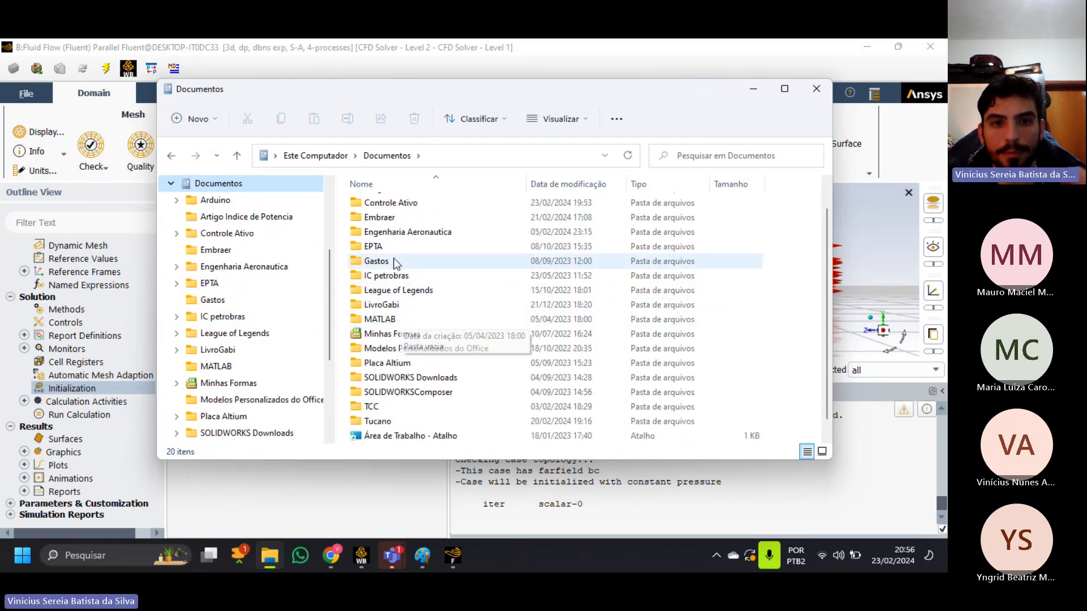
pyautogui.click(373, 246)
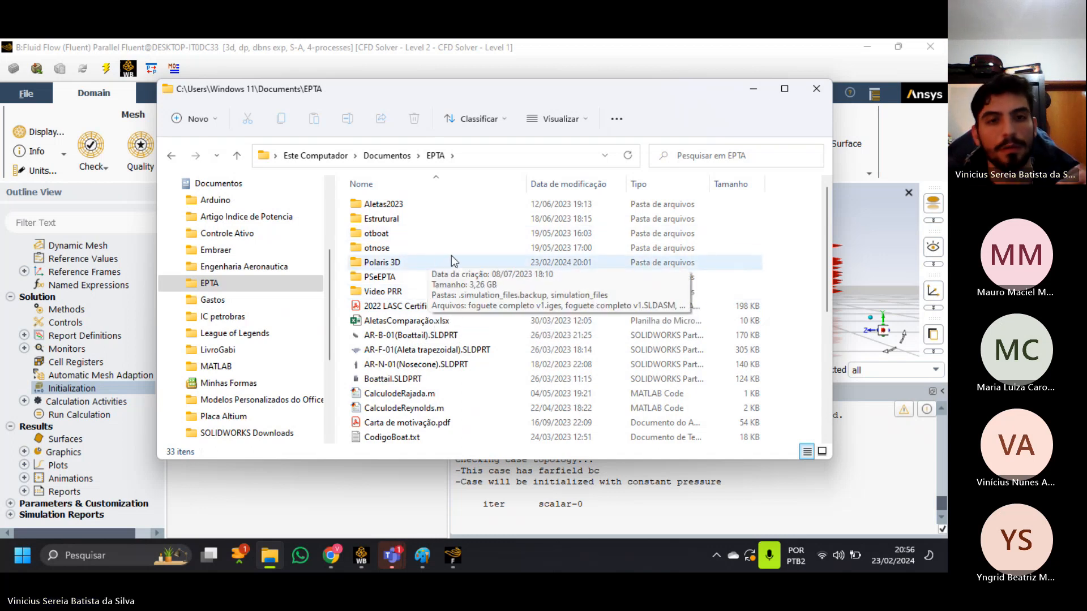
pyautogui.click(816, 89)
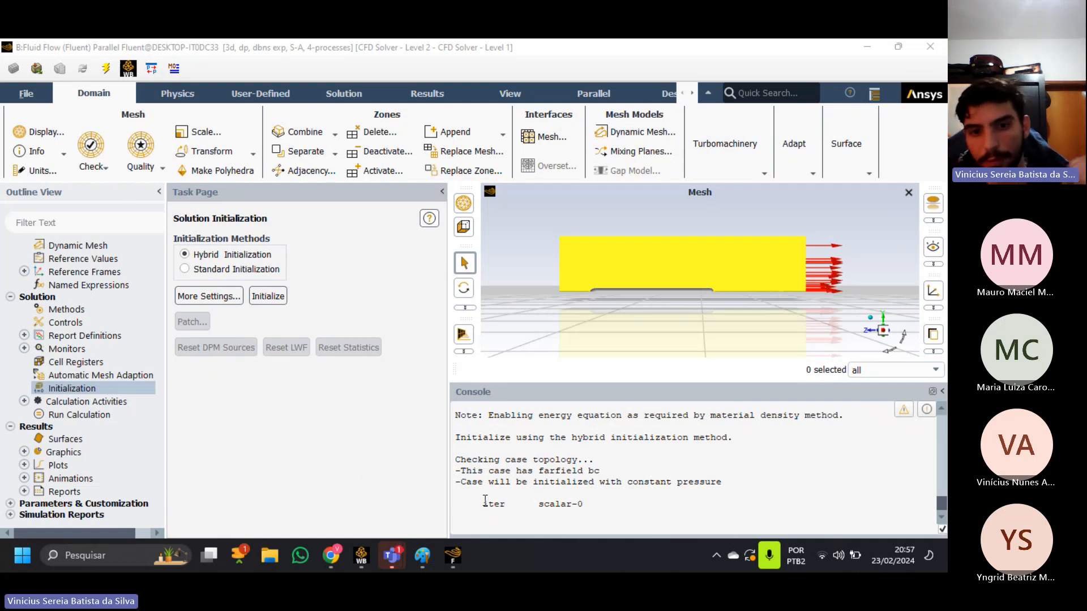
# Enter the command pause in the Fluent console while the initialization is running.
pyautogui.moveTo(485, 502); pyautogui.dragTo(512, 528)
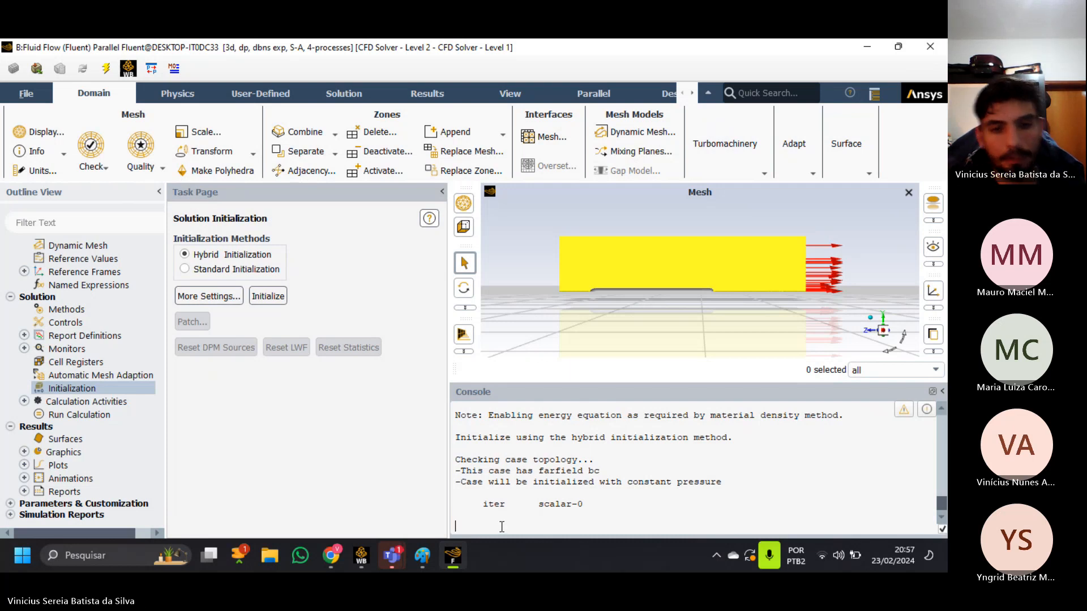
pyautogui.write('pause')
pyautogui.press('Return')
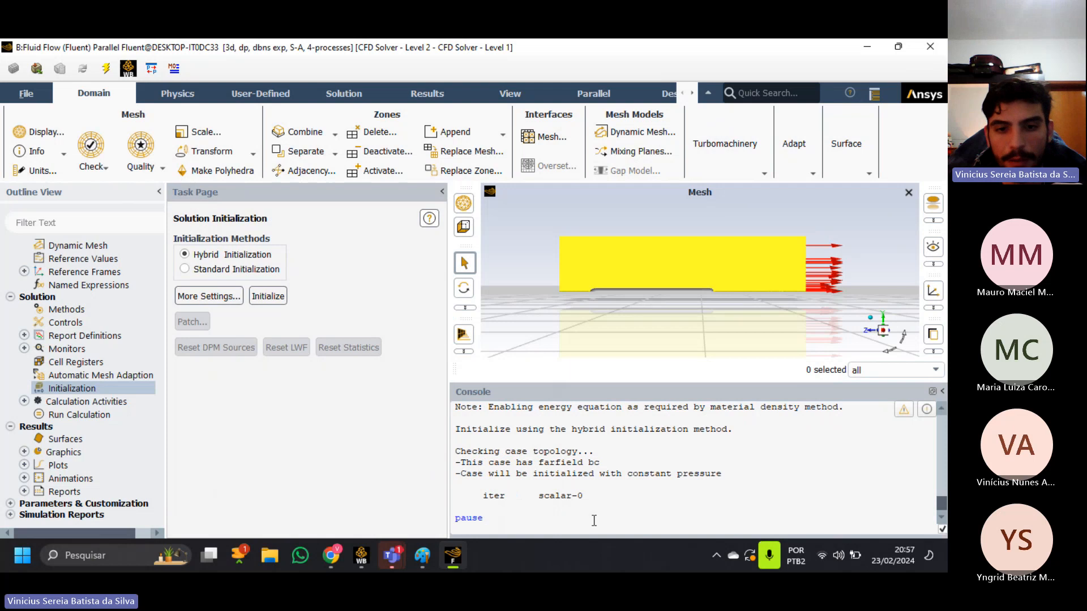
pyautogui.moveTo(482, 518); pyautogui.dragTo(445, 517)
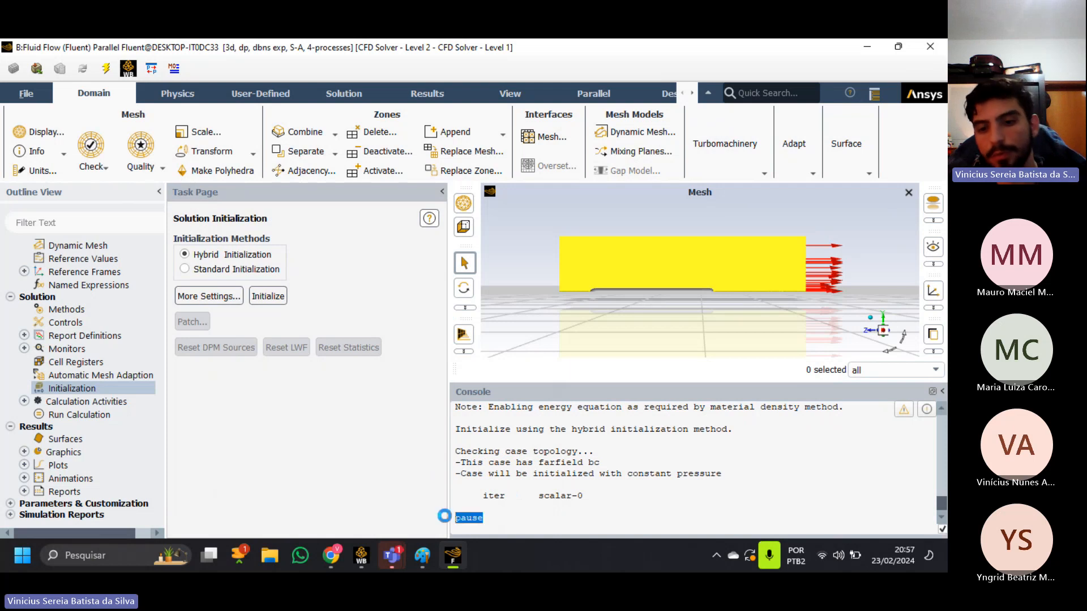
pyautogui.click(503, 529)
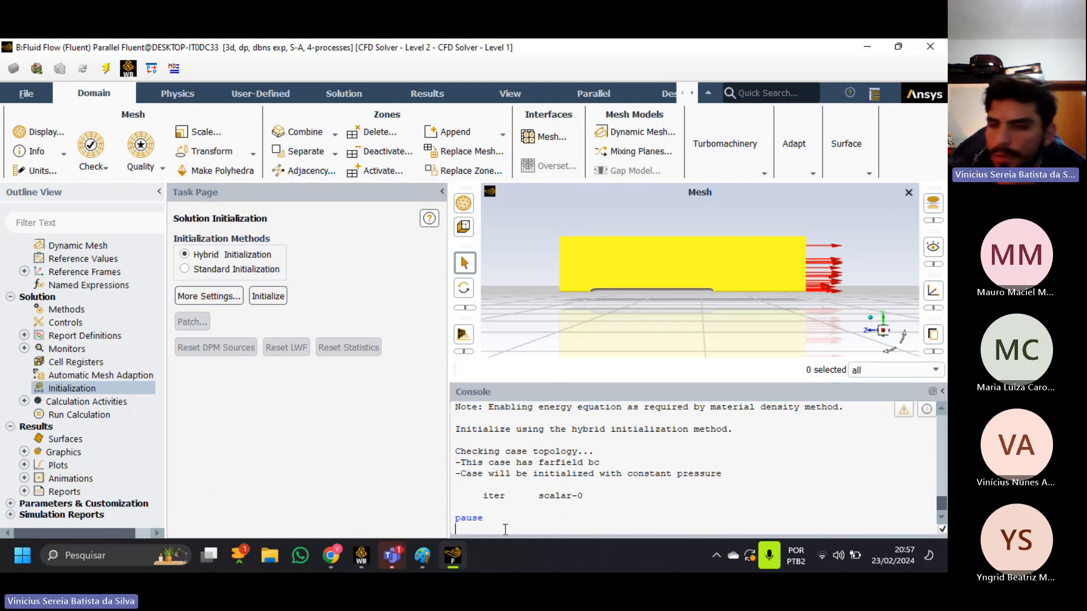
# Look at the Teams meeting window once more and go back to the Fluent session.
pyautogui.moveTo(391, 556)
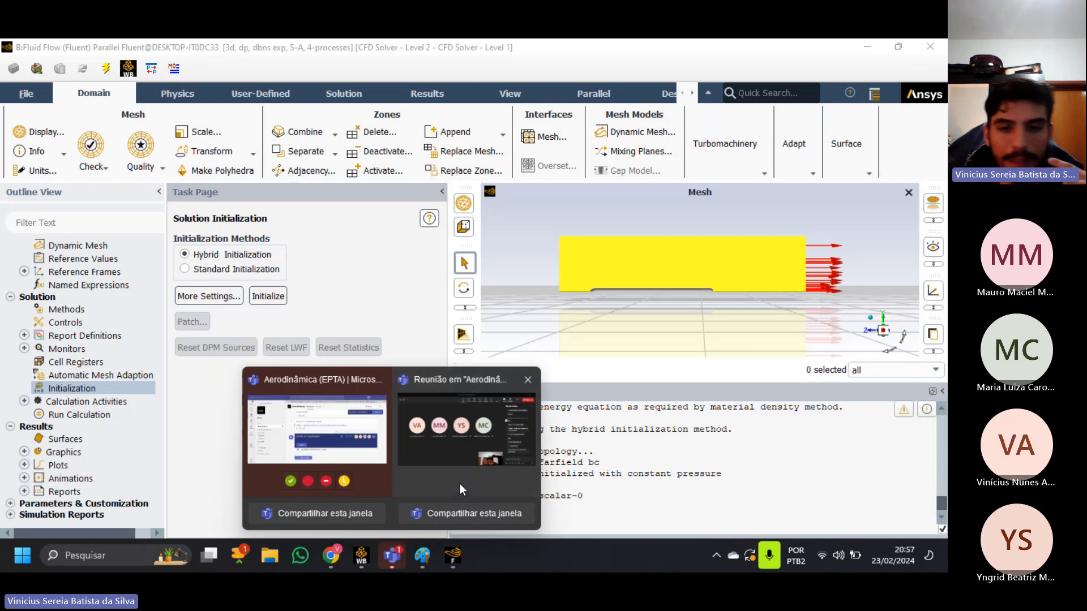
pyautogui.click(459, 484)
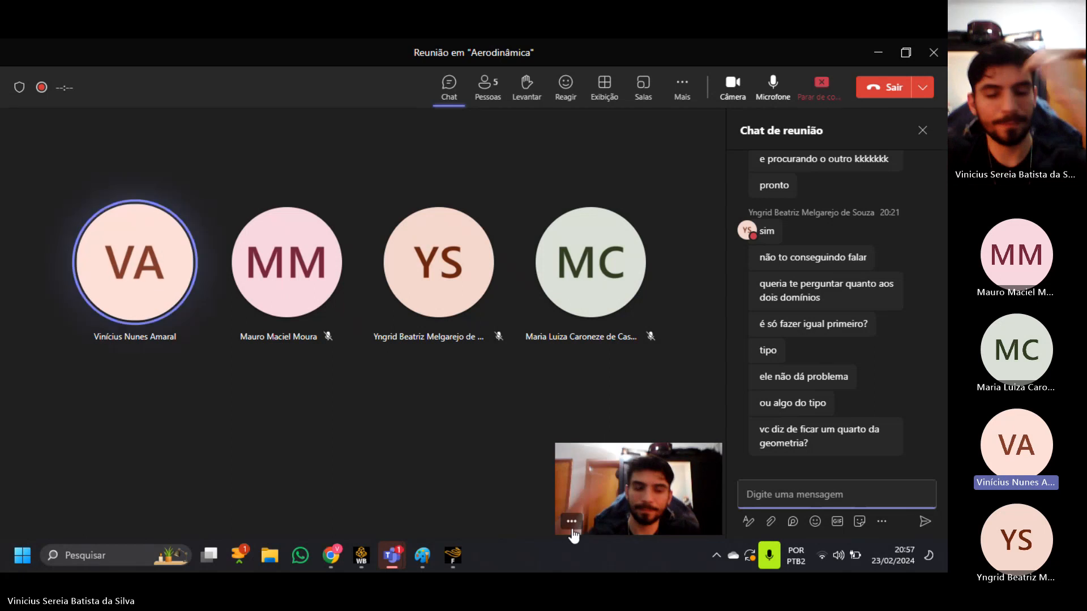
pyautogui.click(443, 559)
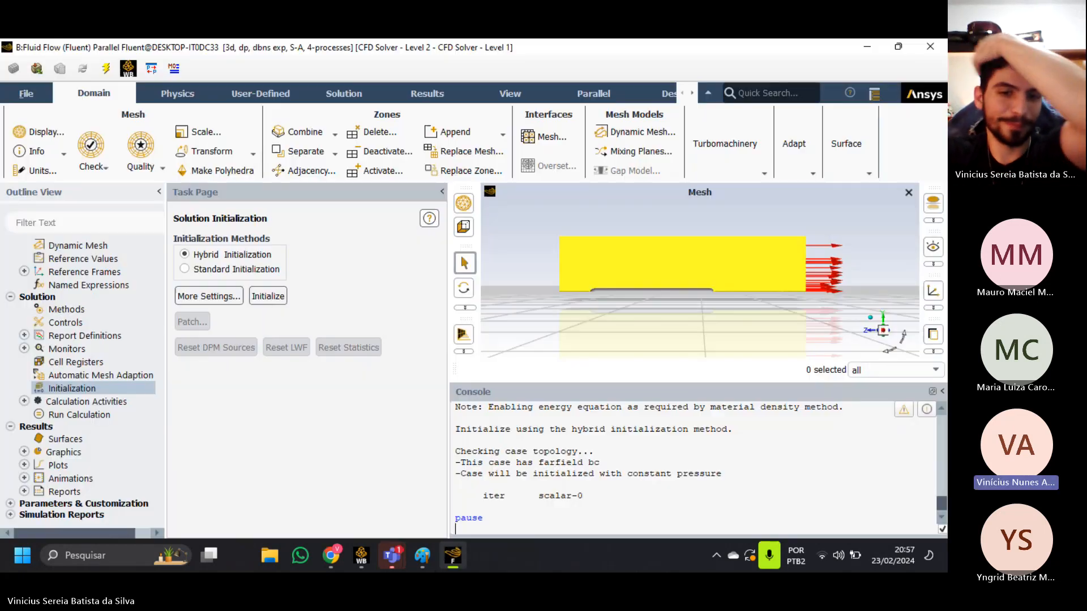
# Switch to Chrome and search Google for "como pausar no linux".
pyautogui.click(339, 559)
pyautogui.click(284, 53)
pyautogui.click(294, 83)
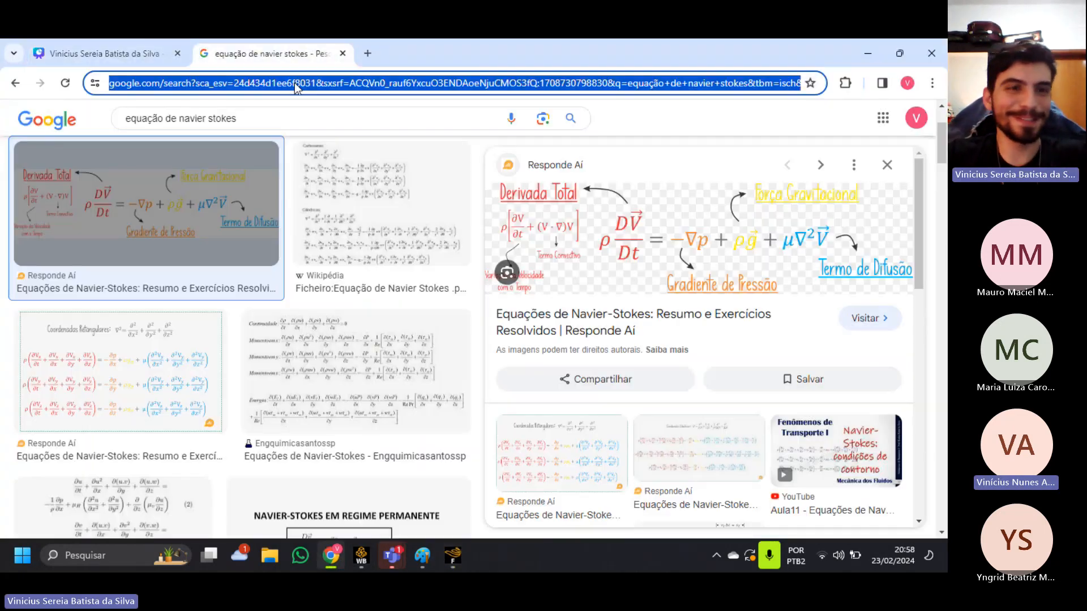
pyautogui.write('como pausar no')
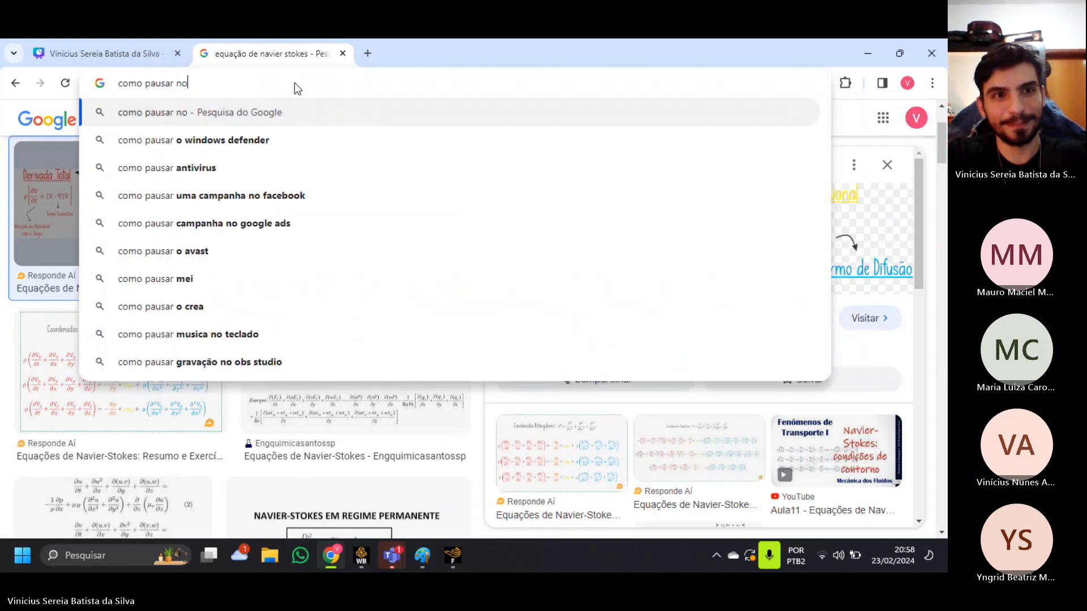
pyautogui.write(' lun')
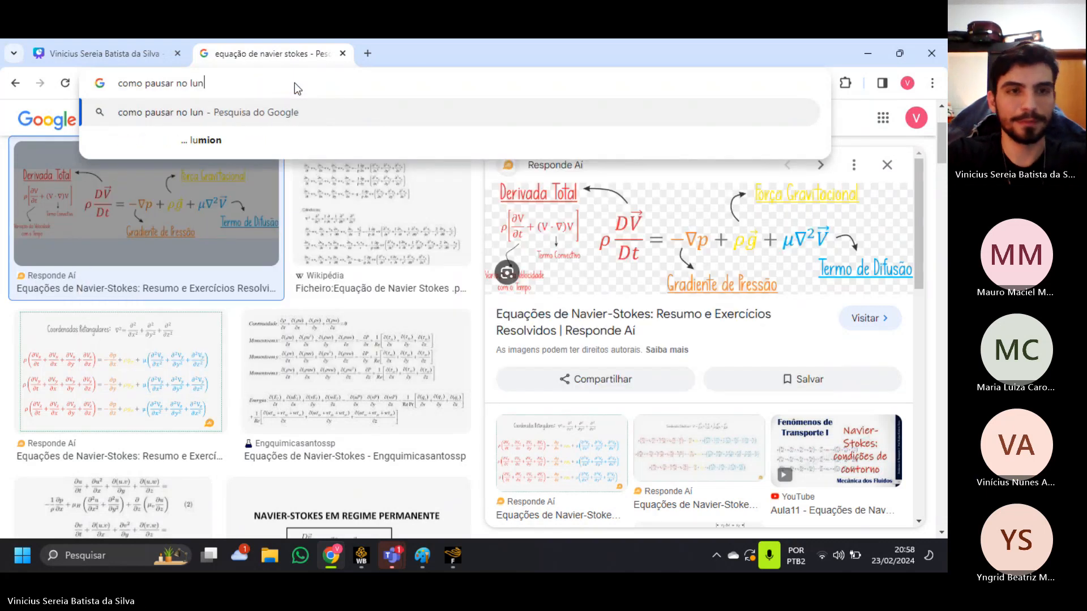
pyautogui.press('BackSpace')
pyautogui.press('BackSpace')
pyautogui.write('inux')
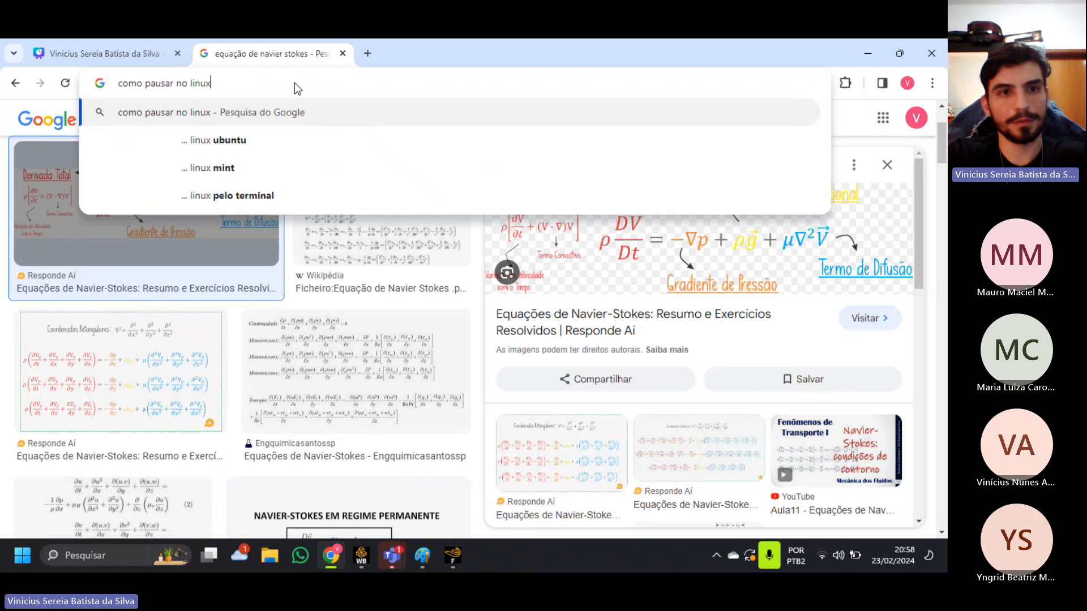
pyautogui.press('Return')
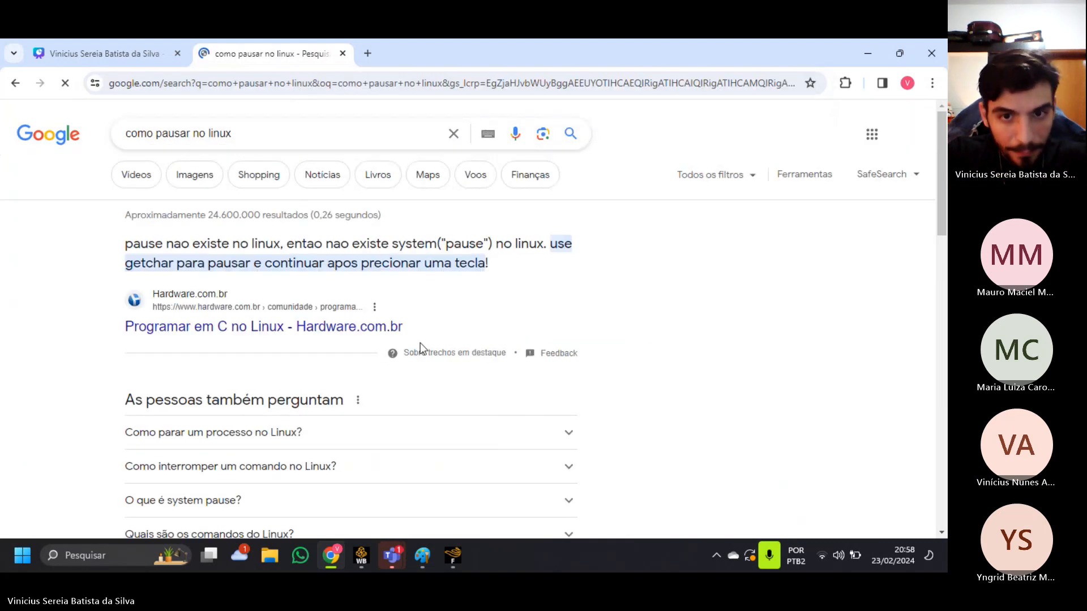
# Read the answer to the related question "Como parar um processo no Linux?", collapse it and look through the remaining results.
pyautogui.scroll(-2, 403, 436)
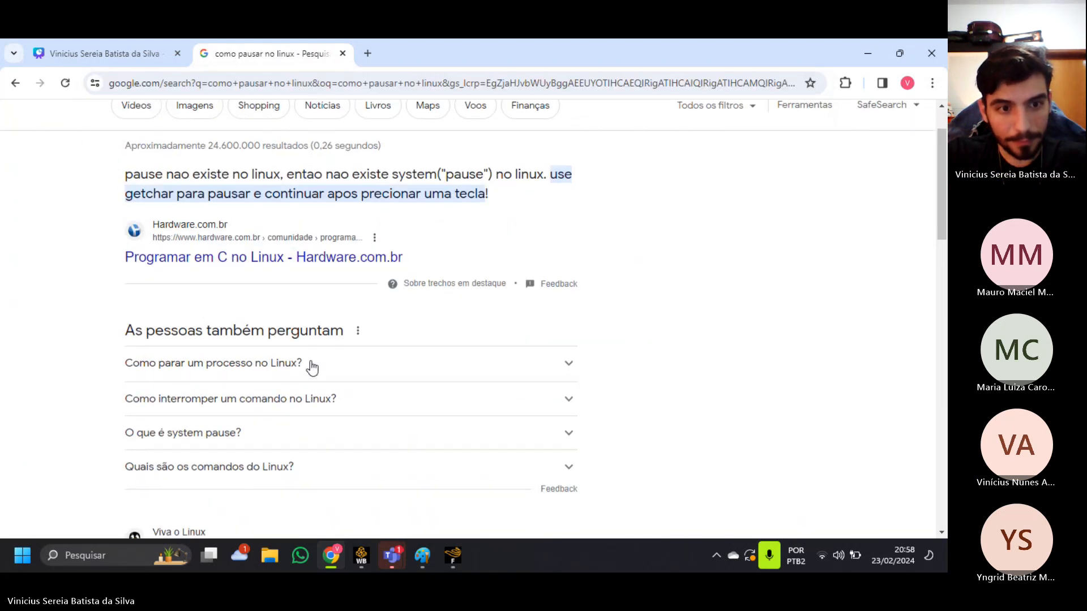
pyautogui.click(407, 362)
pyautogui.scroll(-1, 392, 293)
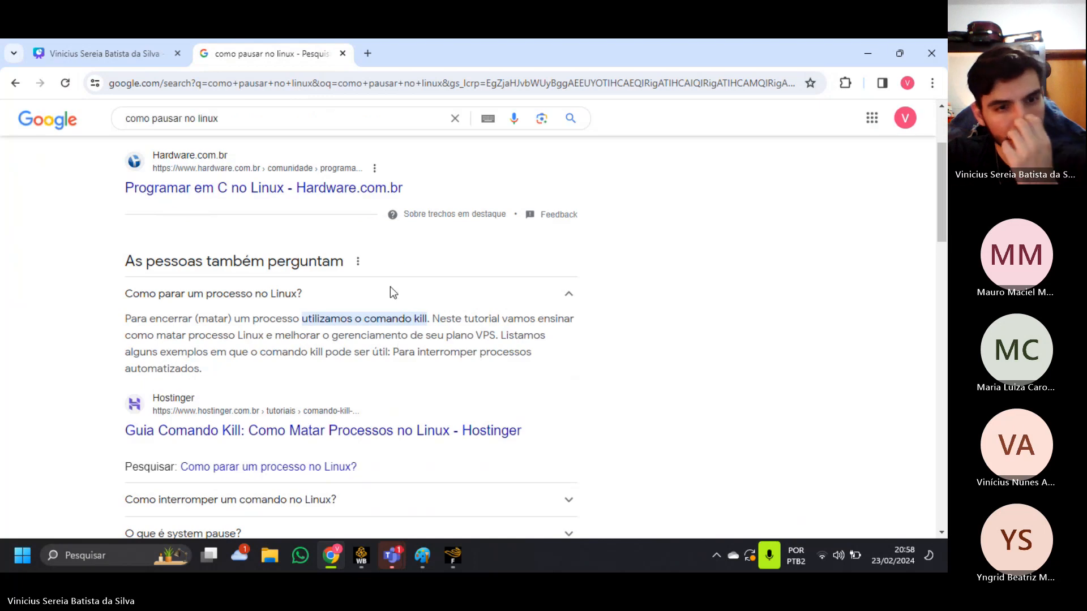
pyautogui.click(392, 293)
pyautogui.scroll(-1, 521, 451)
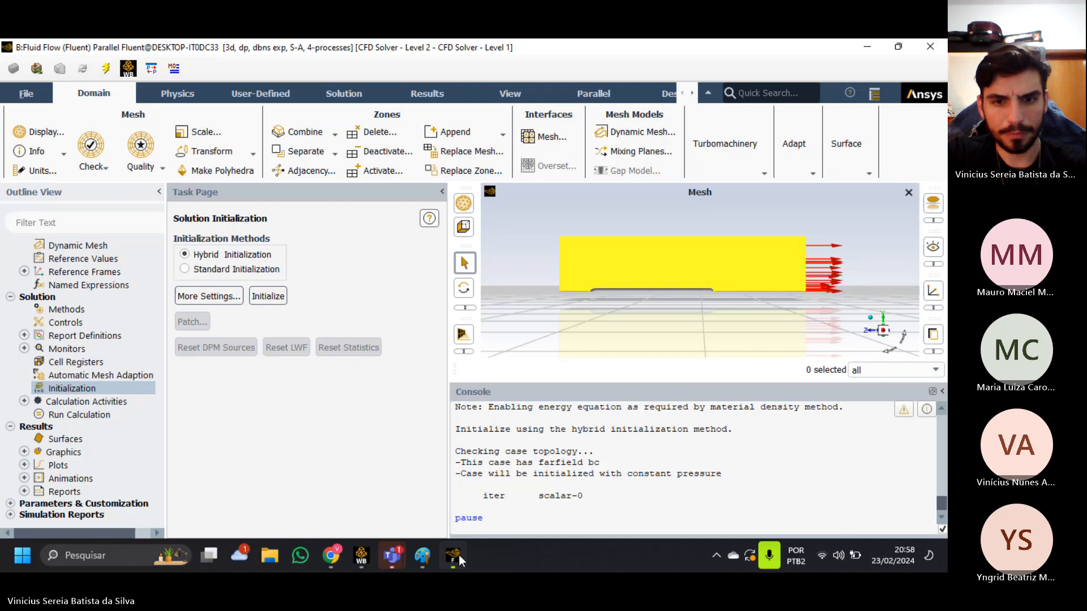
# Return to Fluent, enter the commands kill and stop in the console and check the initialization output.
pyautogui.click(452, 555)
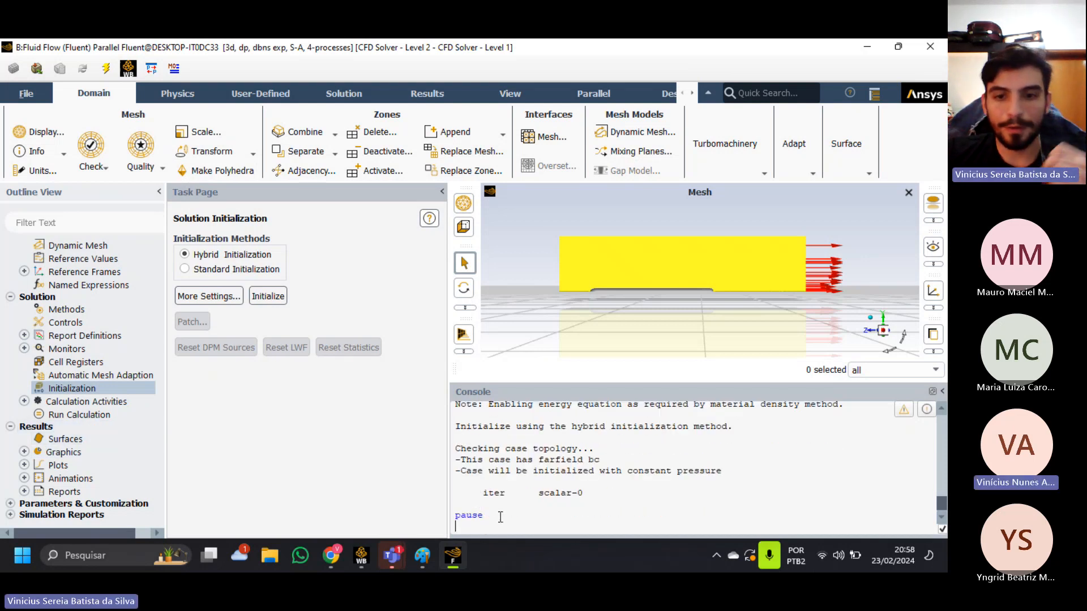
pyautogui.scroll(3, 500, 515)
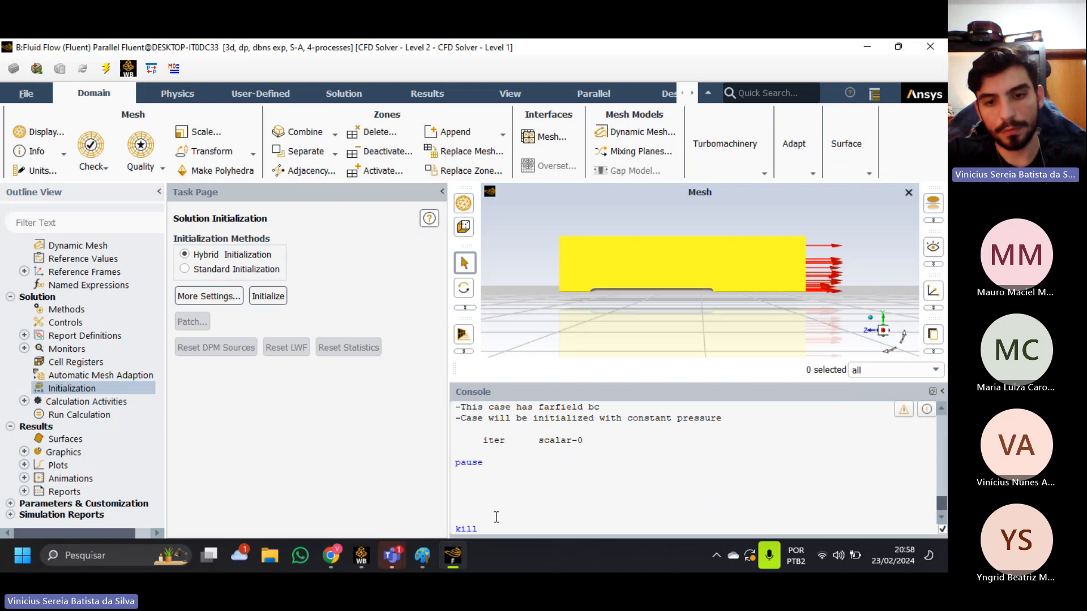
pyautogui.write('stop')
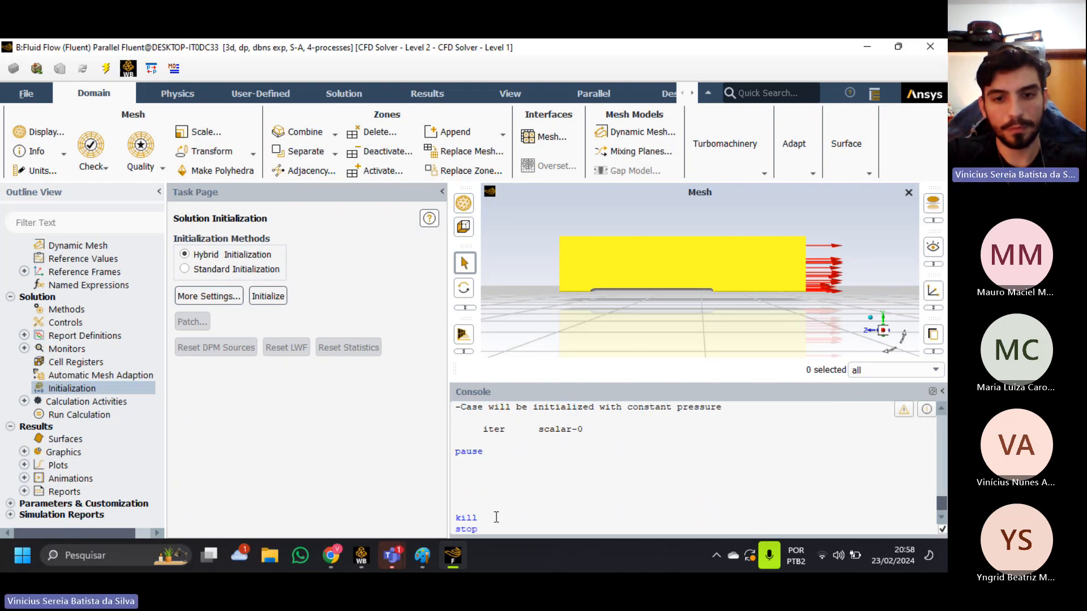
pyautogui.press('Return')
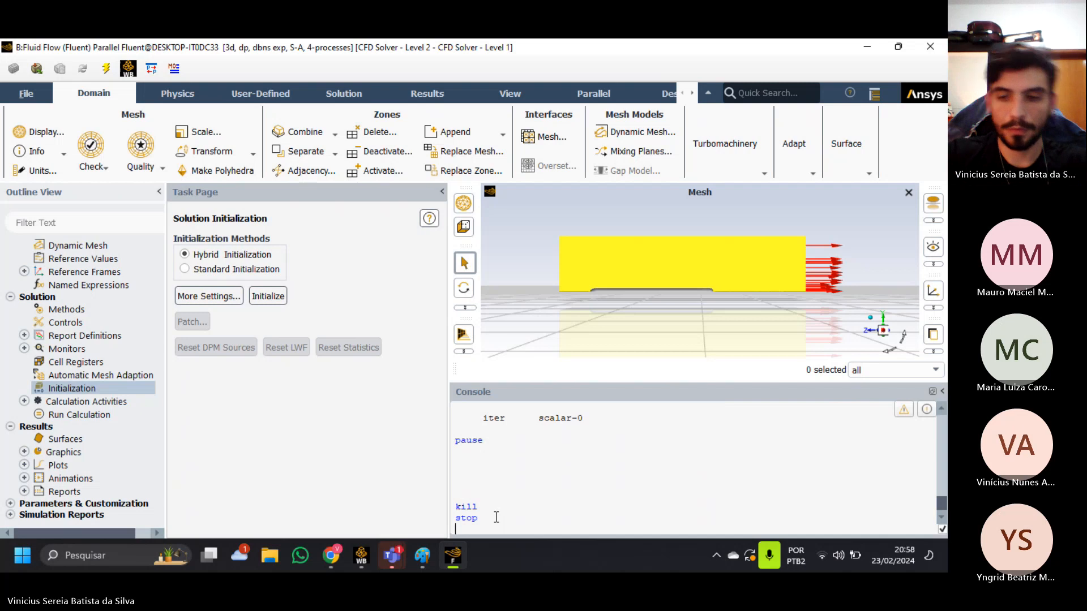
pyautogui.scroll(1, 643, 496)
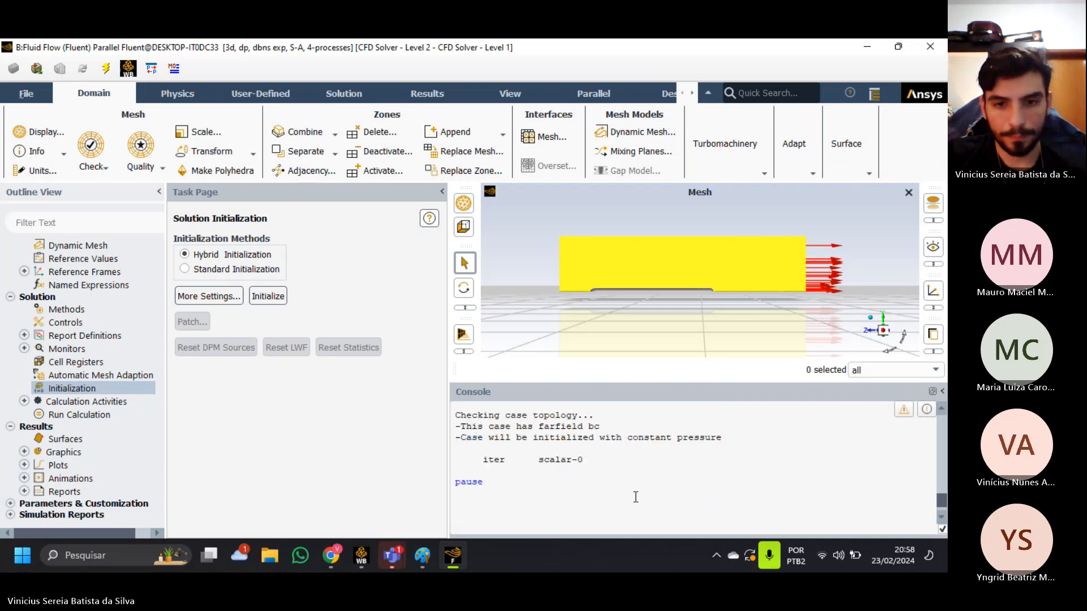
pyautogui.scroll(-1, 634, 497)
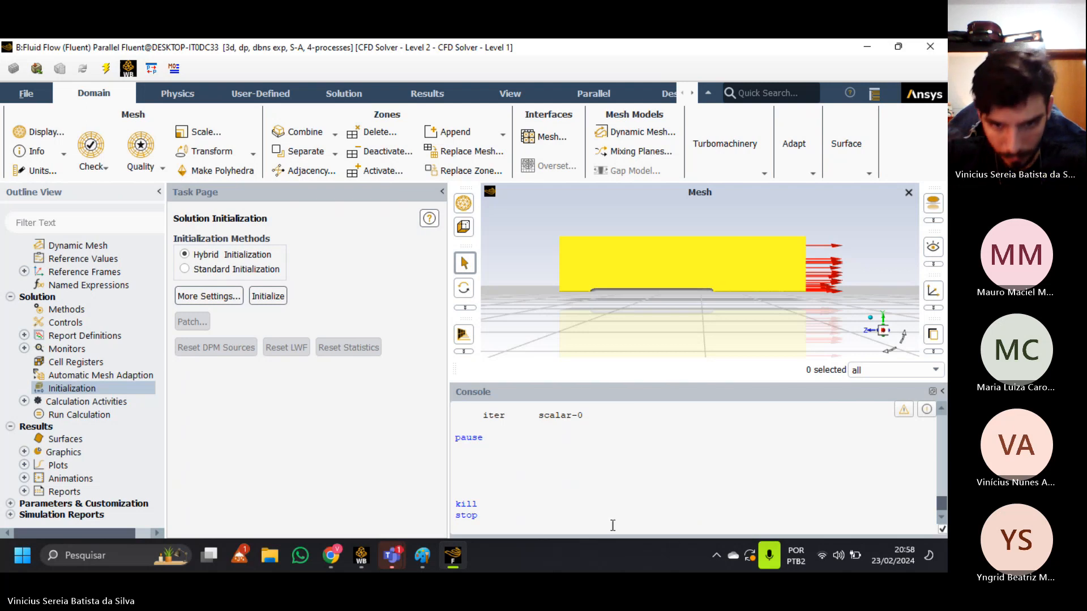
pyautogui.scroll(1, 549, 491)
pyautogui.scroll(-1, 548, 489)
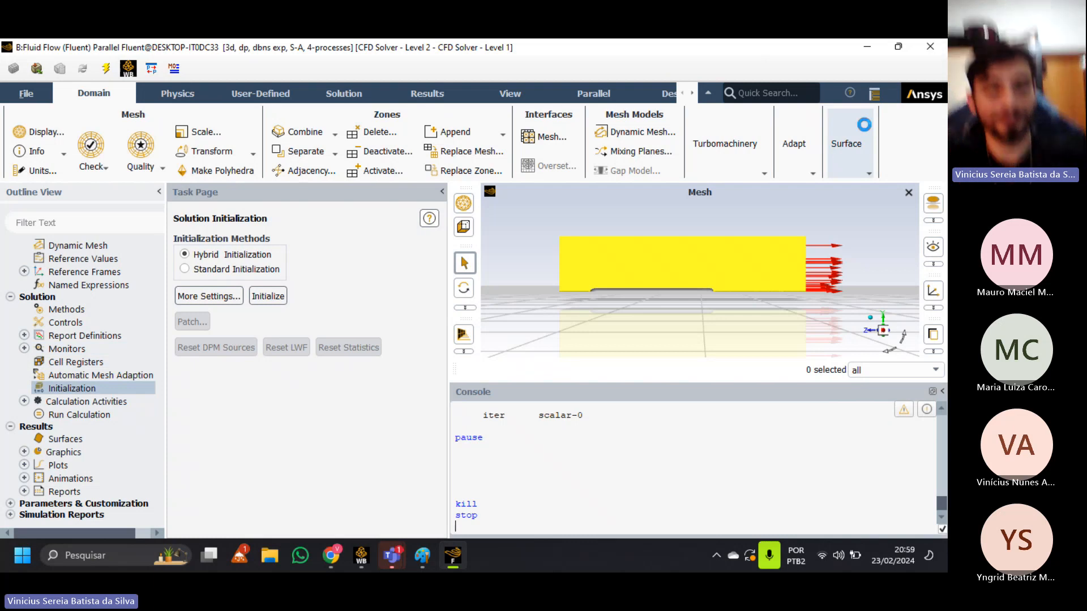
# Check the meeting chat in the Teams window and return to the Fluent session.
pyautogui.hotkey('alt', 'Tab')
pyautogui.hotkey('alt', 'Tab')
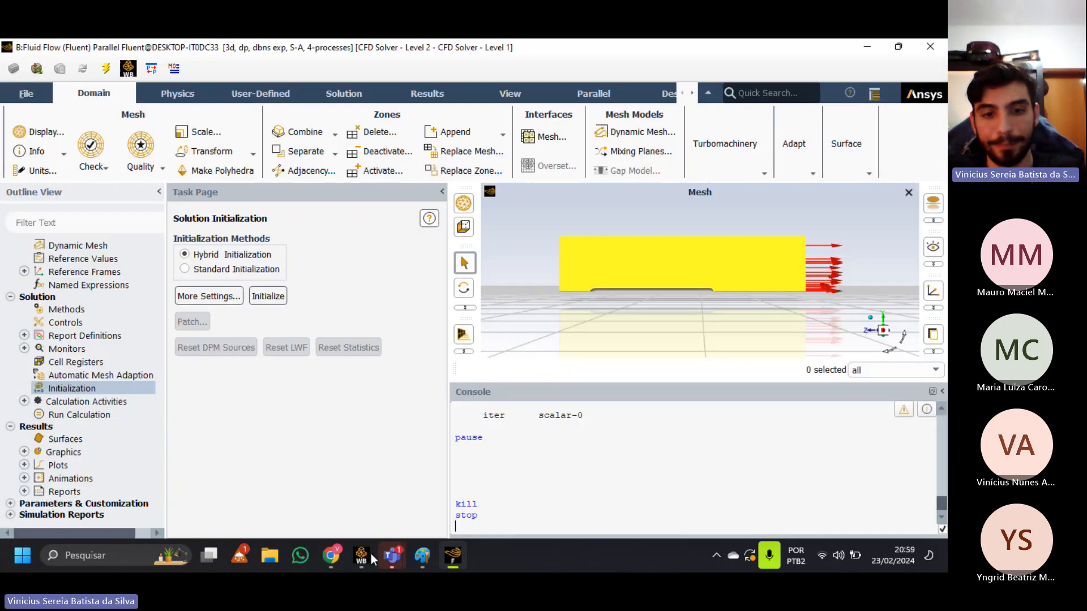
pyautogui.moveTo(405, 561)
pyautogui.click(459, 498)
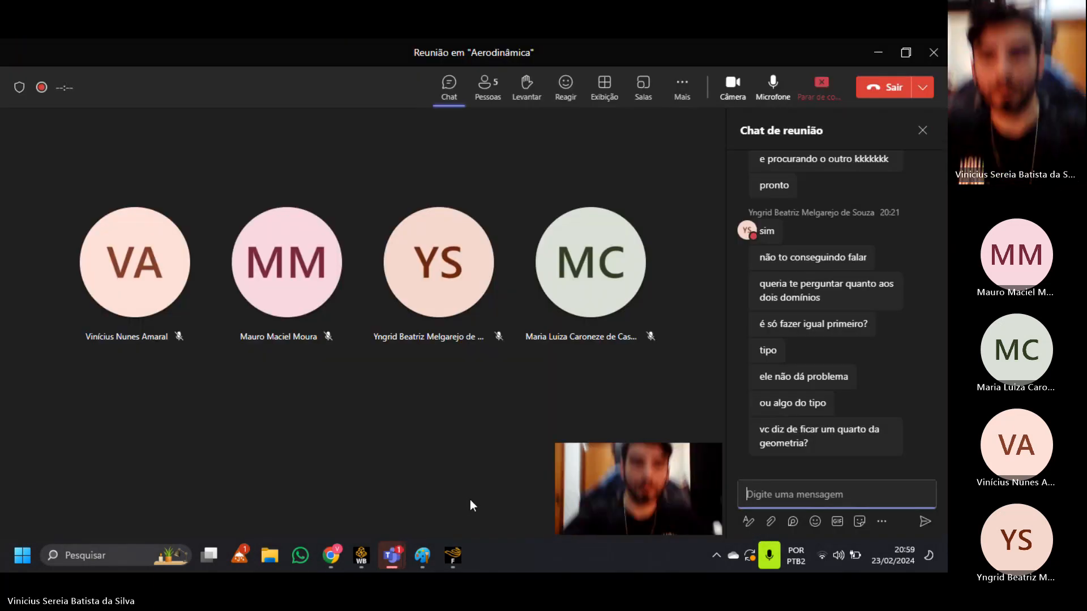
pyautogui.moveTo(451, 556)
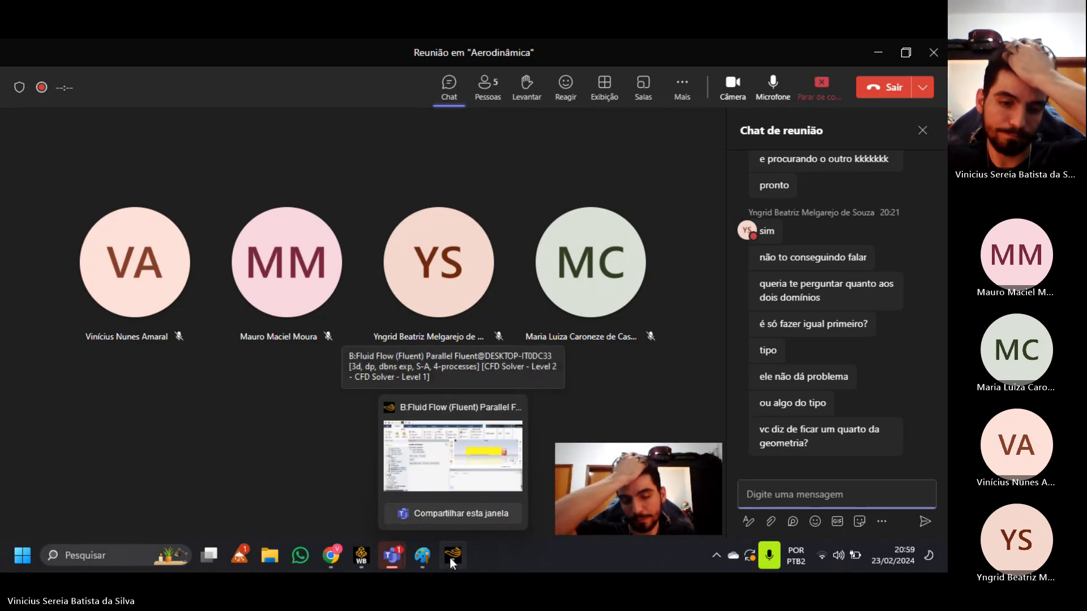
pyautogui.click(450, 557)
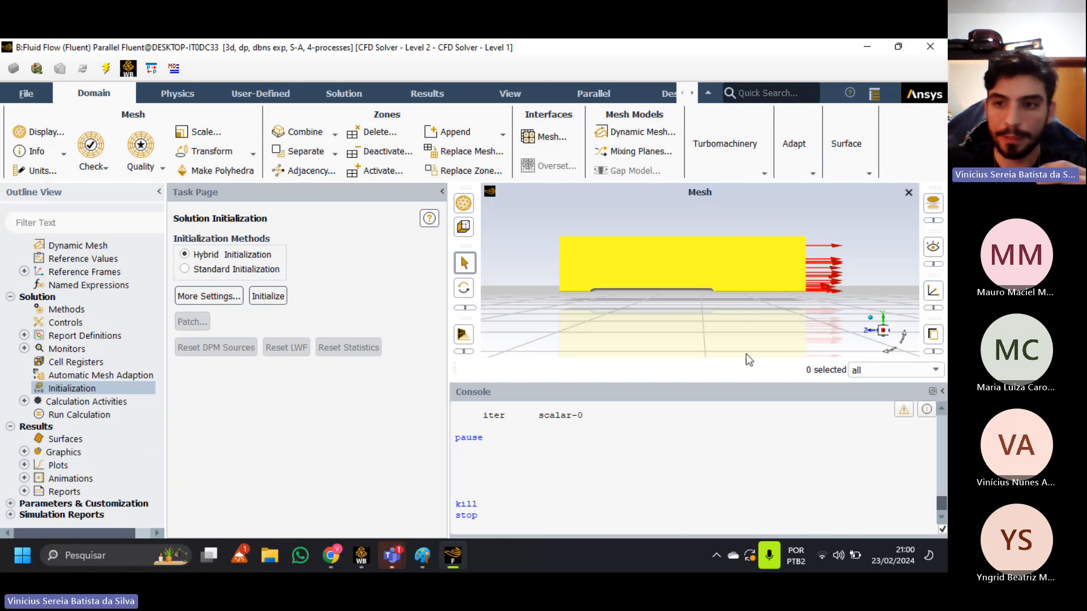
pyautogui.moveTo(746, 355); pyautogui.dragTo(747, 281)
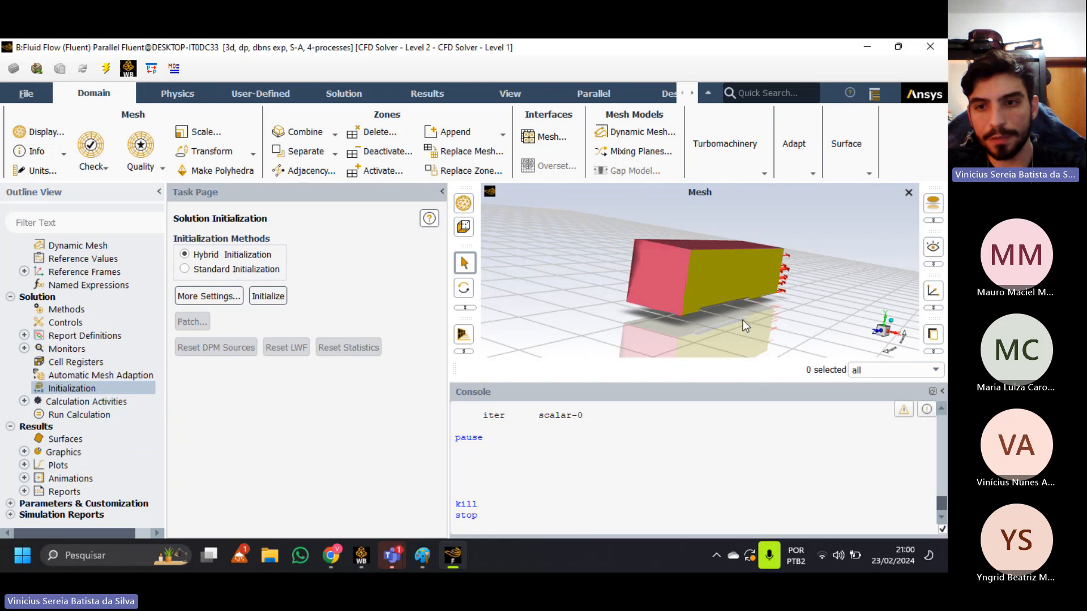
pyautogui.scroll(5, 688, 304)
pyautogui.scroll(-3, 729, 293)
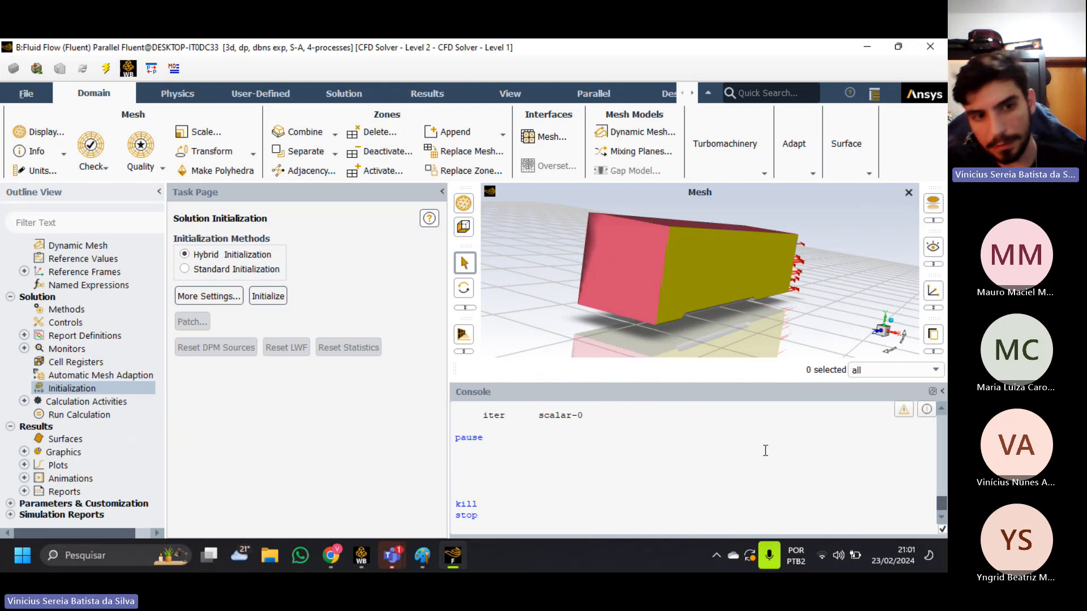
# Switch to the Canva design open in Chrome and reload its page.
pyautogui.click(332, 560)
pyautogui.click(131, 56)
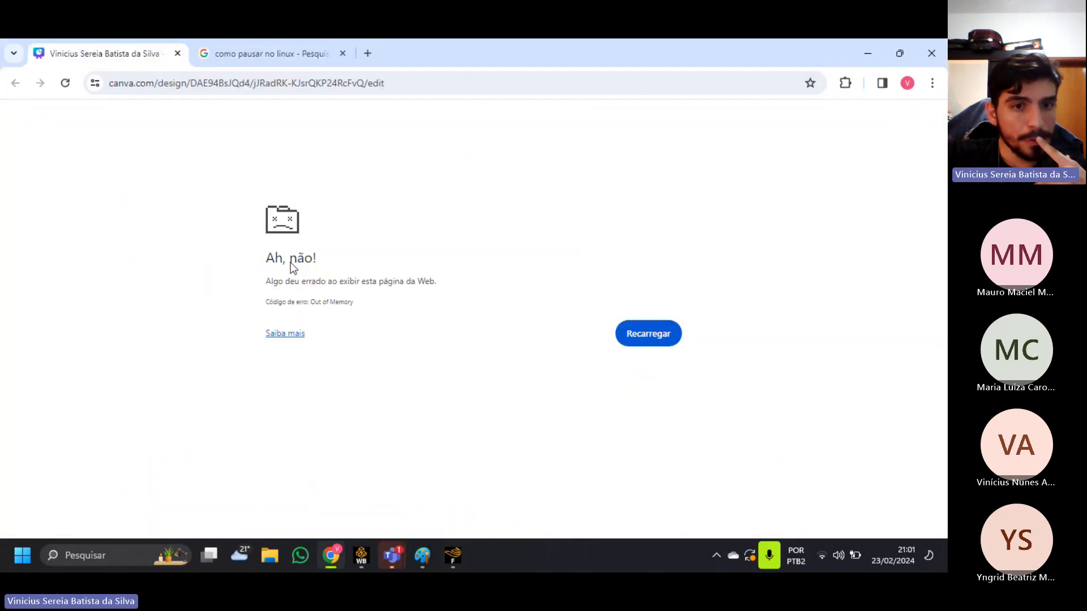
pyautogui.click(66, 84)
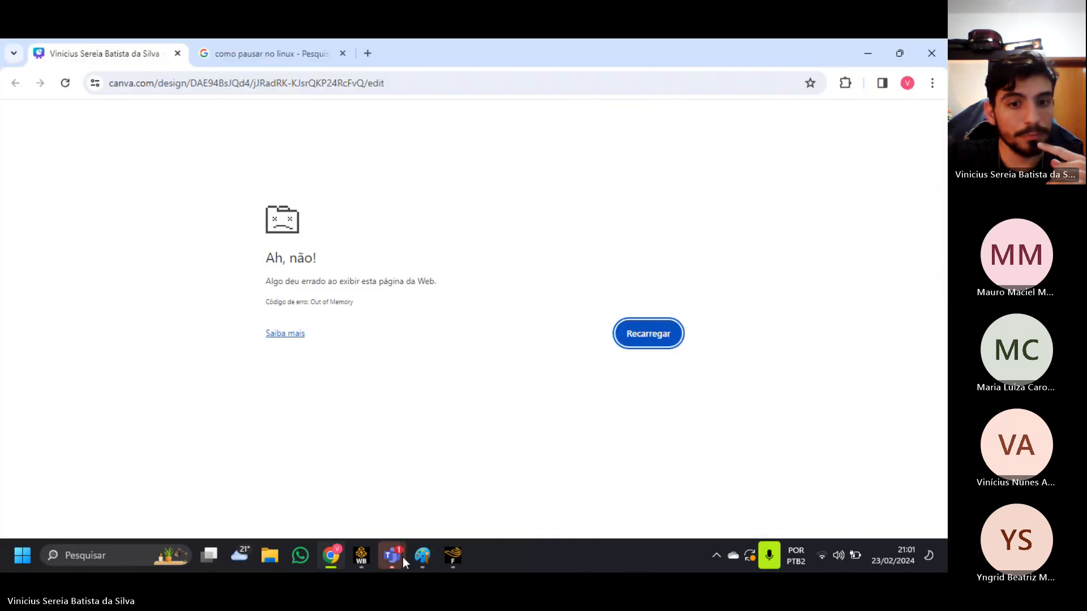
# Switch to the Teams meeting and bring up its recording and transcription options to stop the recording.
pyautogui.moveTo(396, 558)
pyautogui.click(439, 480)
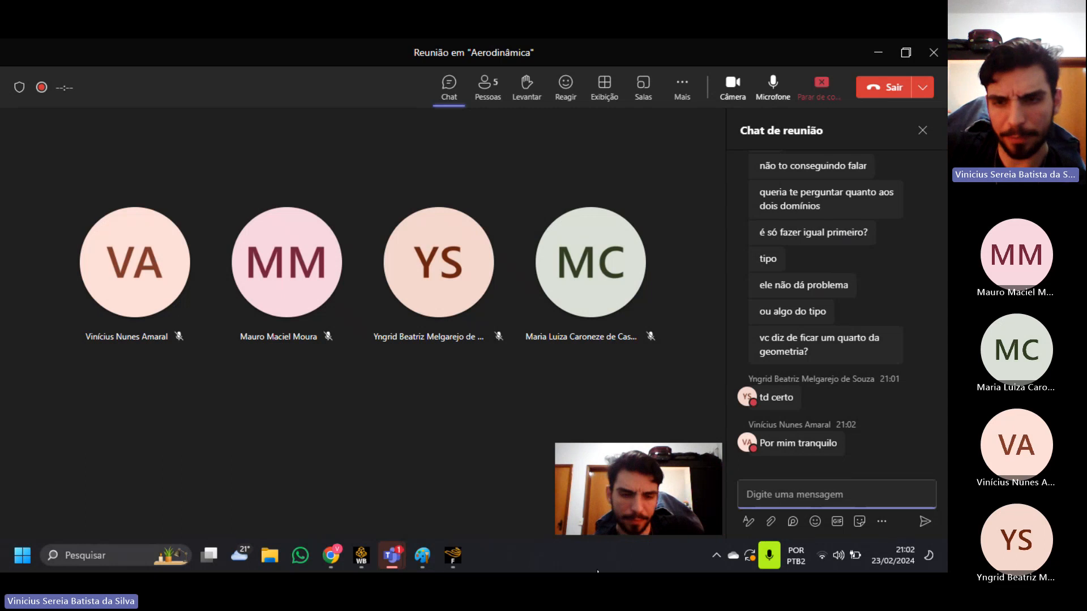
pyautogui.click(682, 86)
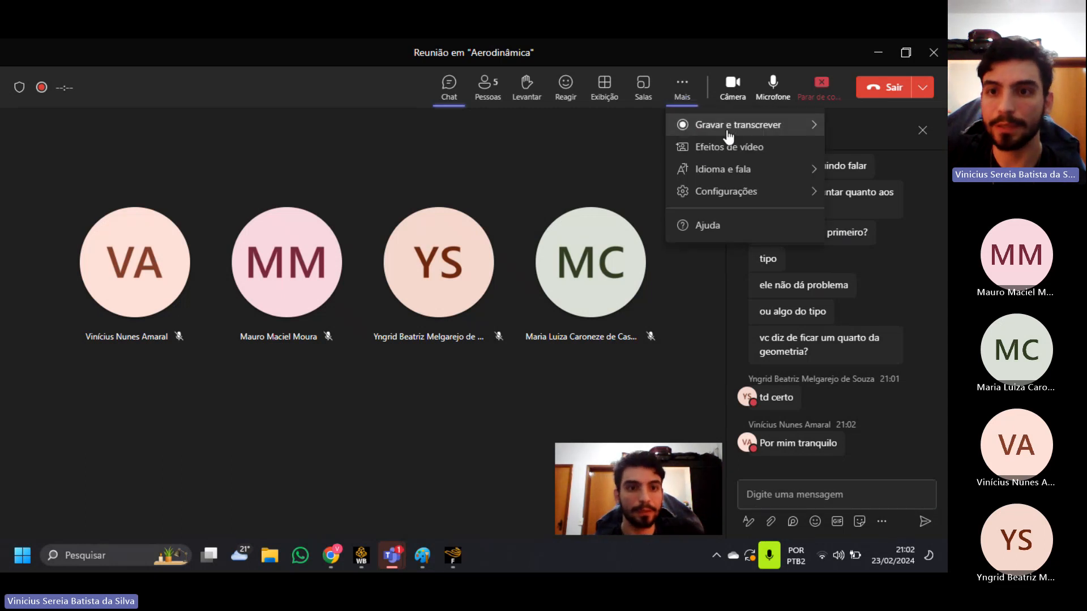
pyautogui.moveTo(729, 135)
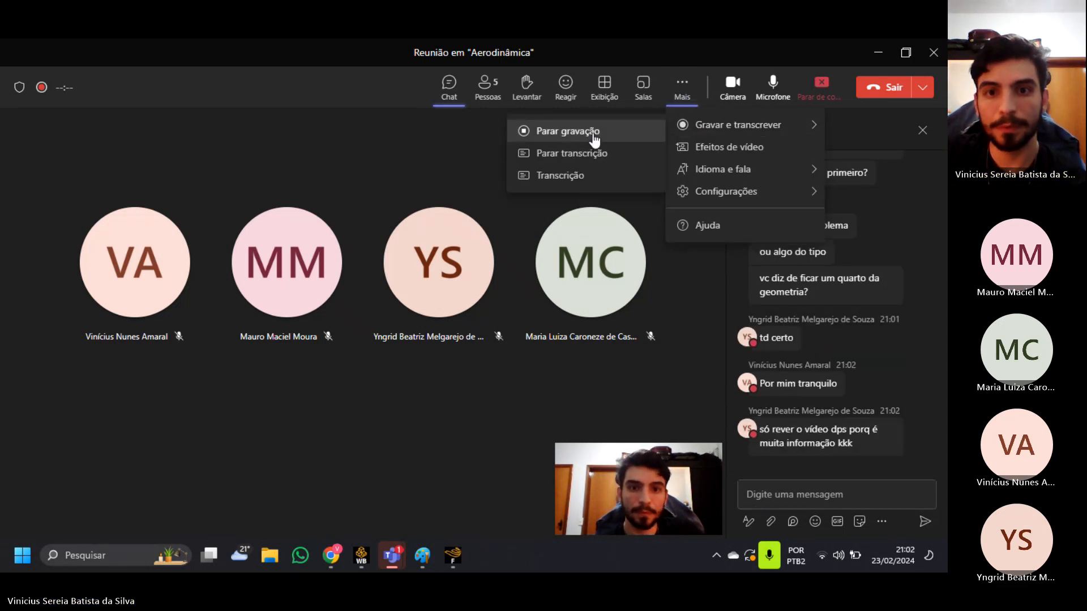